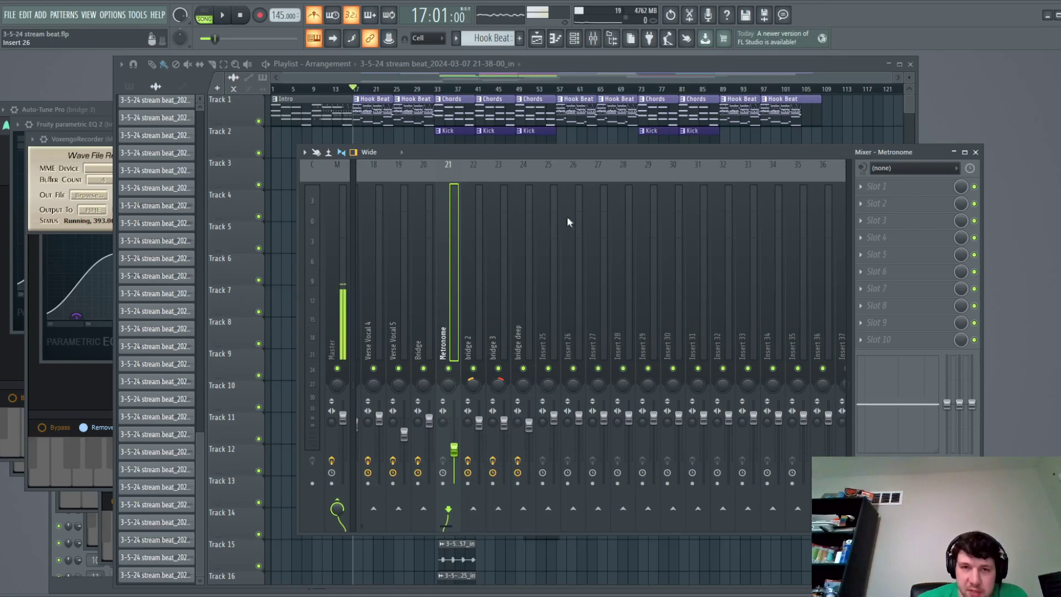
Delete the four vocal clips starting at bar 57 on tracks 4, 5, 6 and 9 of the playlist.
left_click(407, 78)
scroll(367, 350, "down", 6)
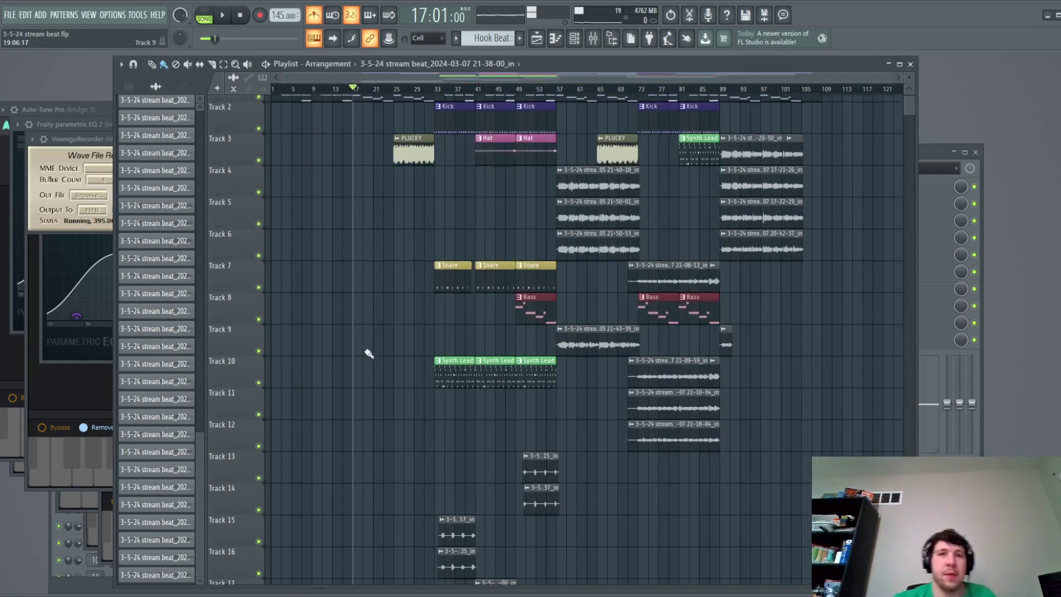
scroll(351, 354, "up", 6)
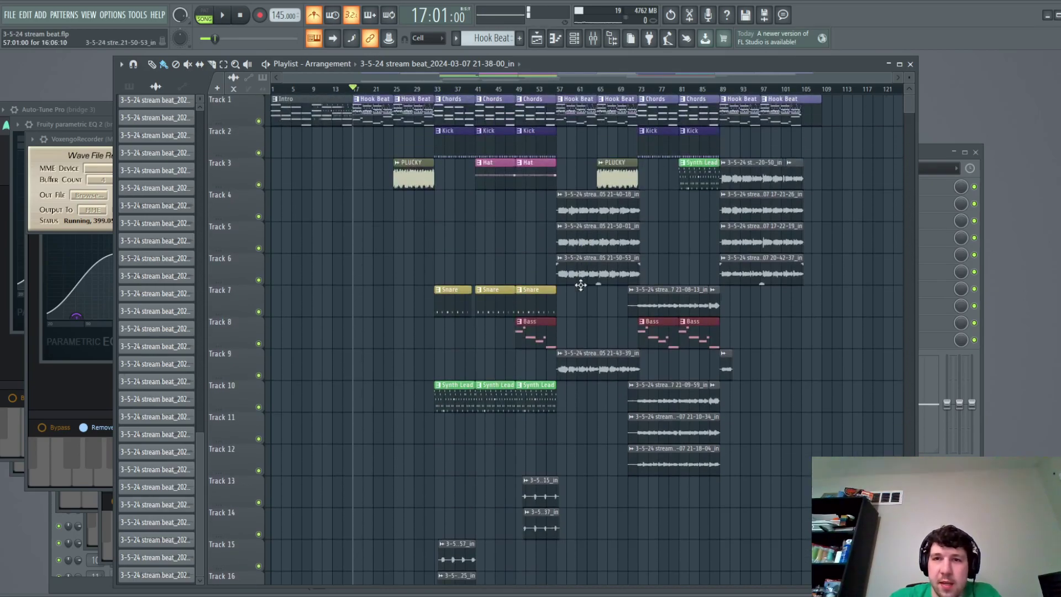
right_click(588, 367)
right_click(589, 274)
right_click(589, 242)
right_click(587, 210)
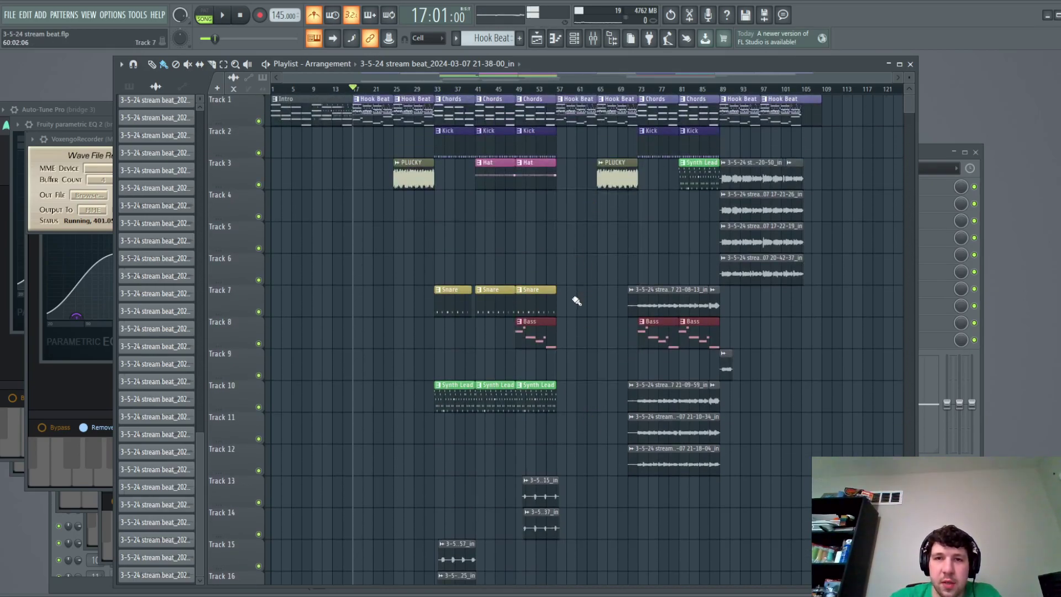
Move the 21-08-13 vocal clip and the short clip at its end from track 7 down to track 13, keeping their timing.
scroll(574, 299, "down", 2)
scroll(574, 315, "up", 1)
scroll(691, 376, "down", 1)
scroll(692, 376, "down", 4)
left_click_drag(685, 154, 681, 353)
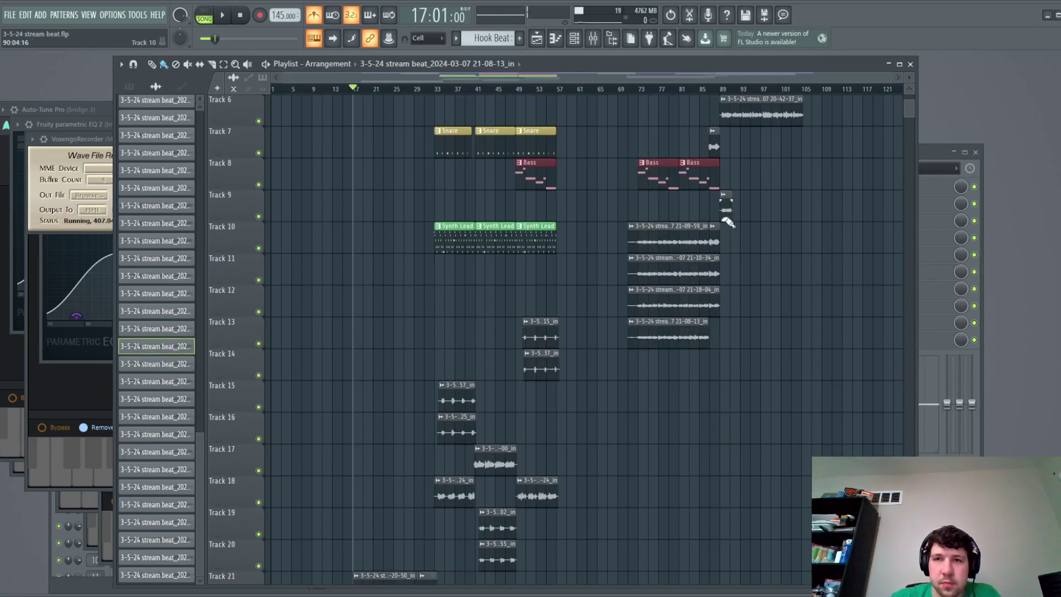
left_click_drag(692, 131, 720, 150)
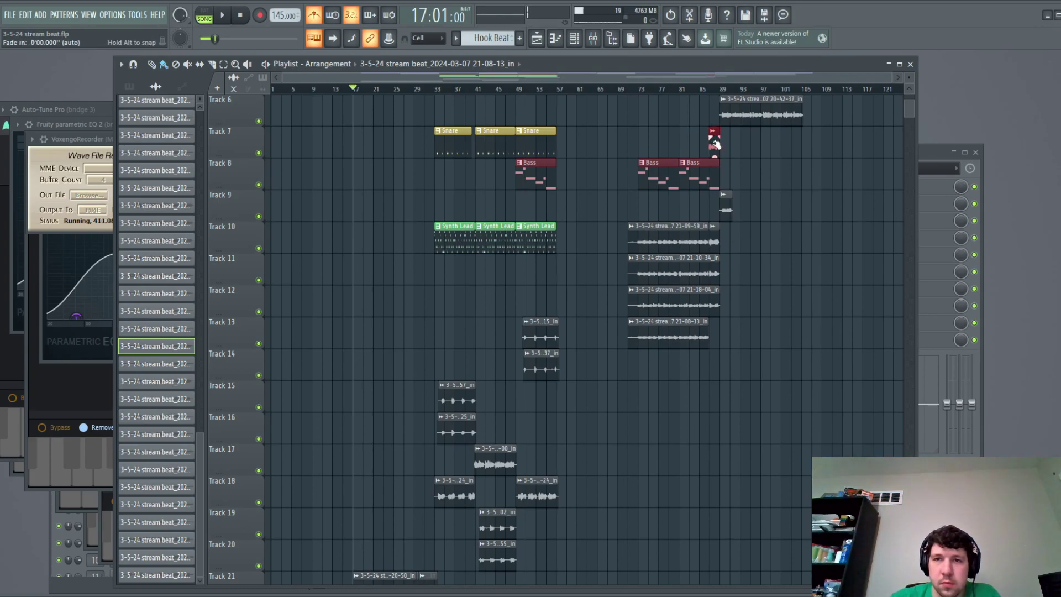
left_click_drag(714, 144, 715, 339)
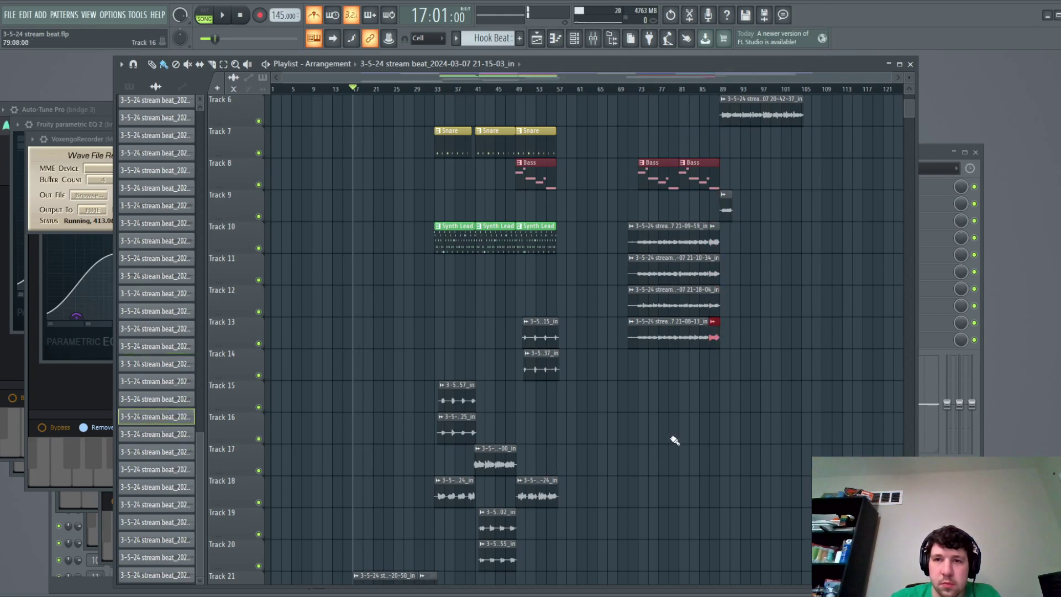
Move the group of four hook vocal clips at bar 17 from track 21 and below up to tracks 4 to 7.
scroll(630, 428, "down", 3)
left_click_drag(353, 570, 400, 381)
left_click_drag(438, 349, 379, 127)
scroll(357, 323, "up", 6)
scroll(359, 320, "down", 4)
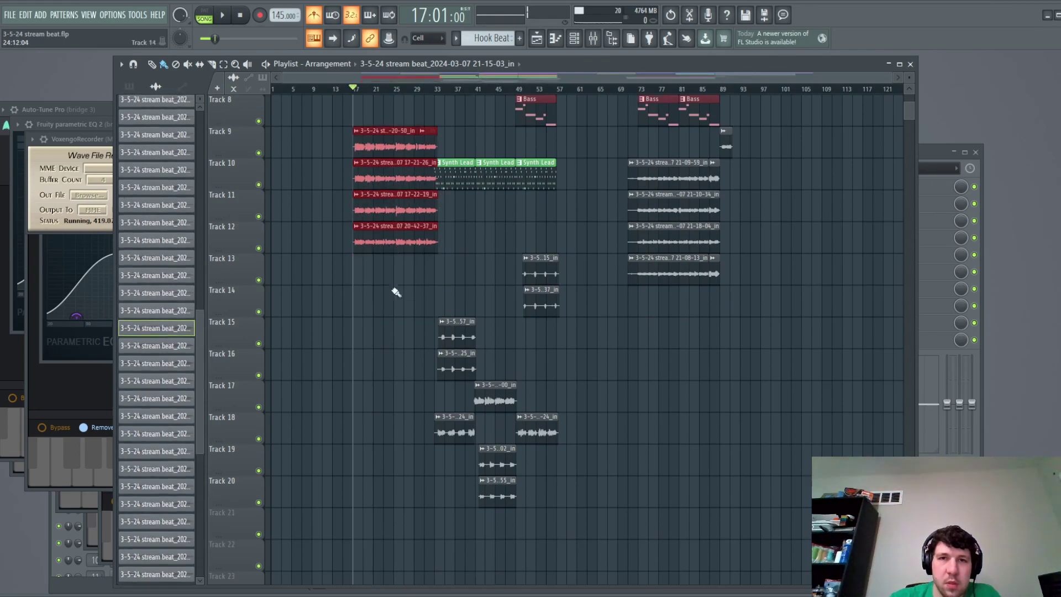
scroll(370, 343, "up", 4)
left_click_drag(364, 325, 363, 158)
scroll(502, 260, "up", 1)
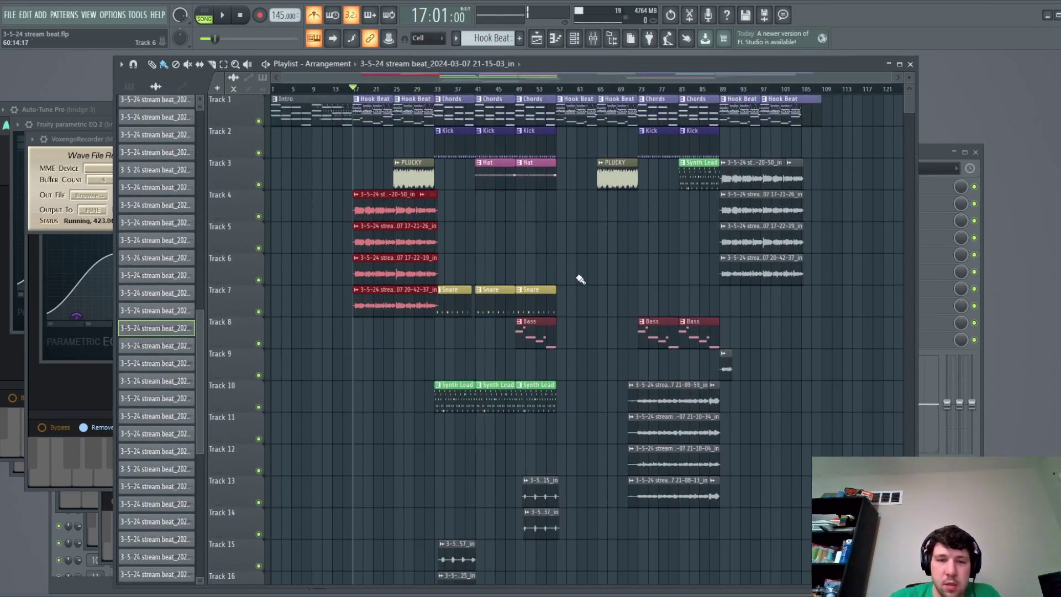
Copy the four hook vocal clips from bar 17 to bar 57 on tracks 4 to 7 and deselect them.
left_click(458, 244)
scroll(459, 244, "down", 7)
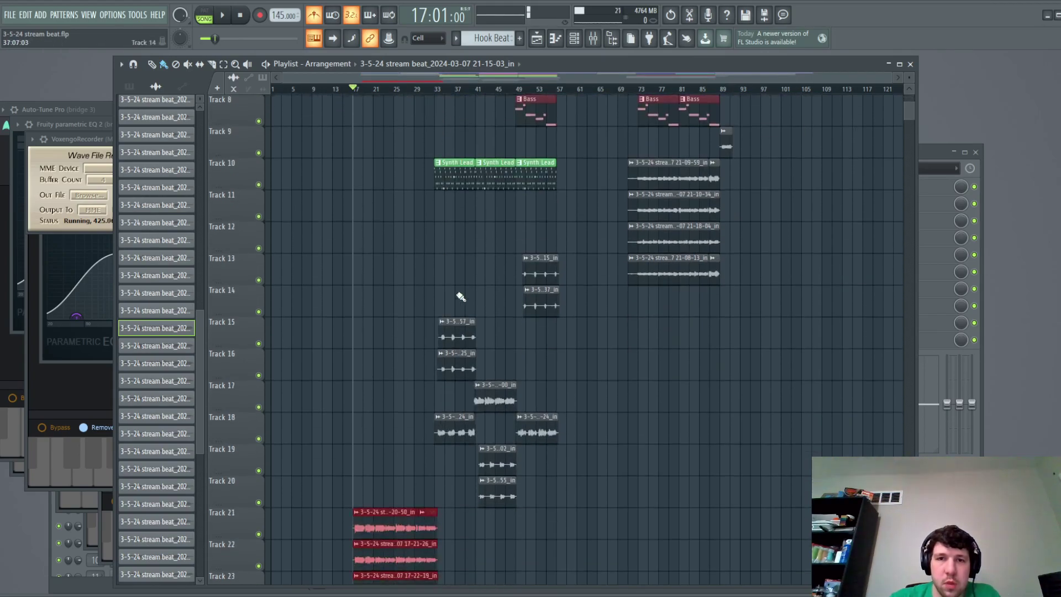
left_click_drag(379, 420, 589, 216)
scroll(685, 178, "up", 7)
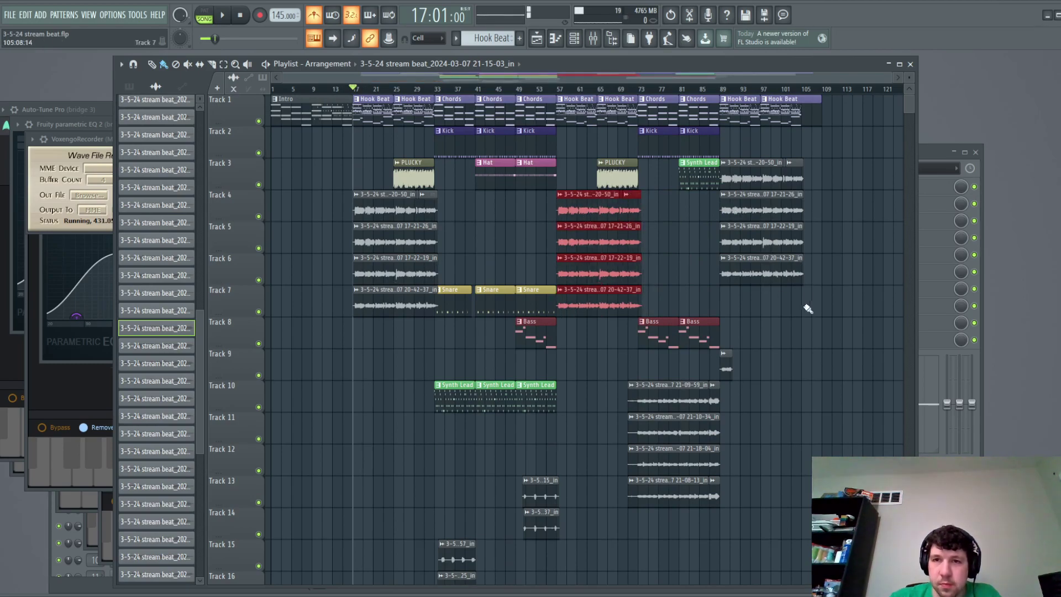
left_click(823, 208)
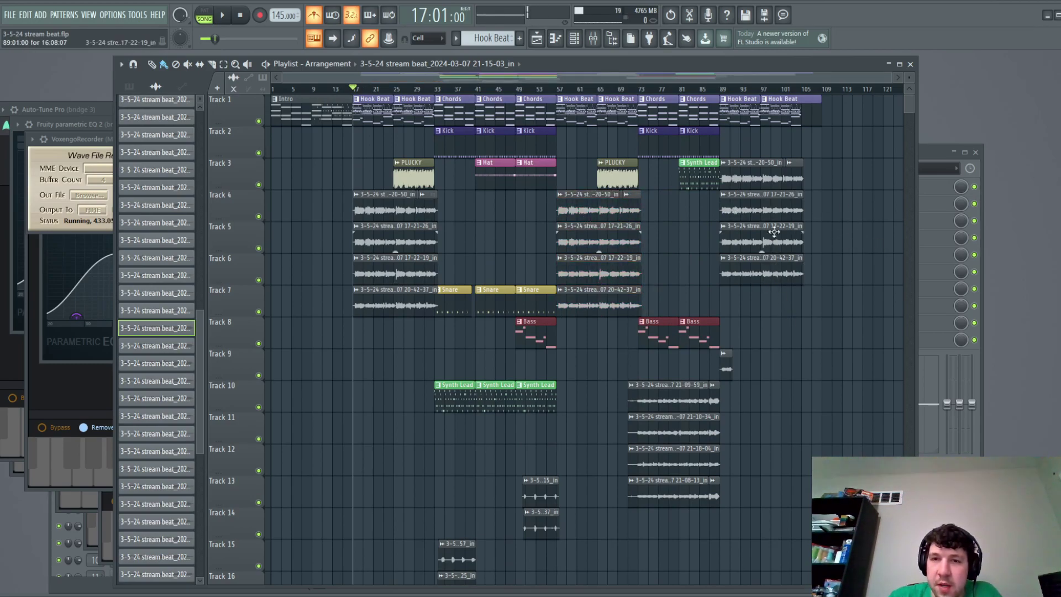
Move the short vocal clip on track 9 from bar 89 to bar 97.
scroll(723, 372, "up", 3)
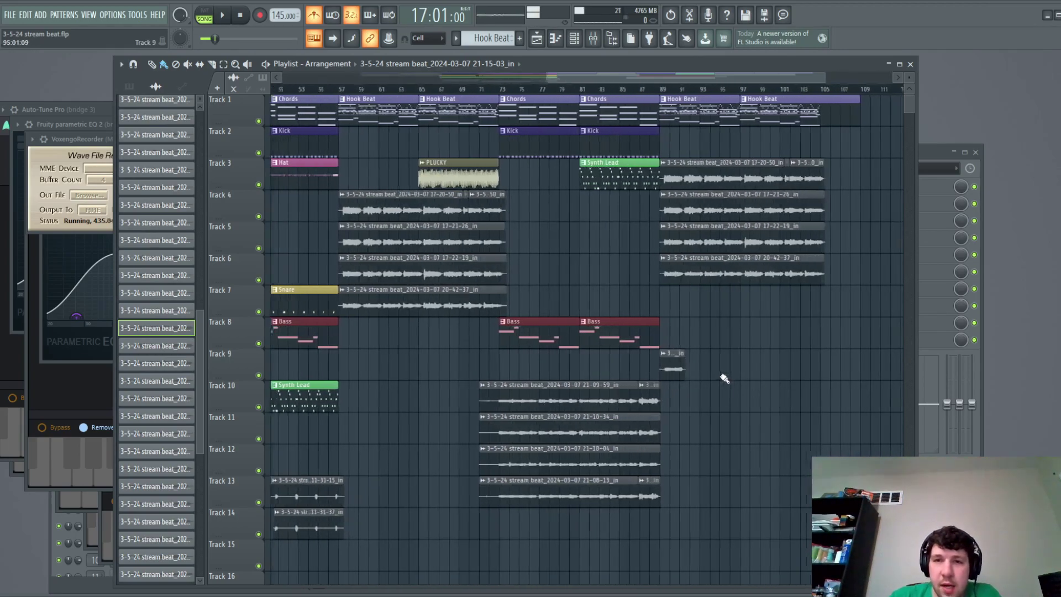
scroll(725, 379, "up", 2)
left_click_drag(632, 378, 789, 380)
scroll(724, 431, "down", 7)
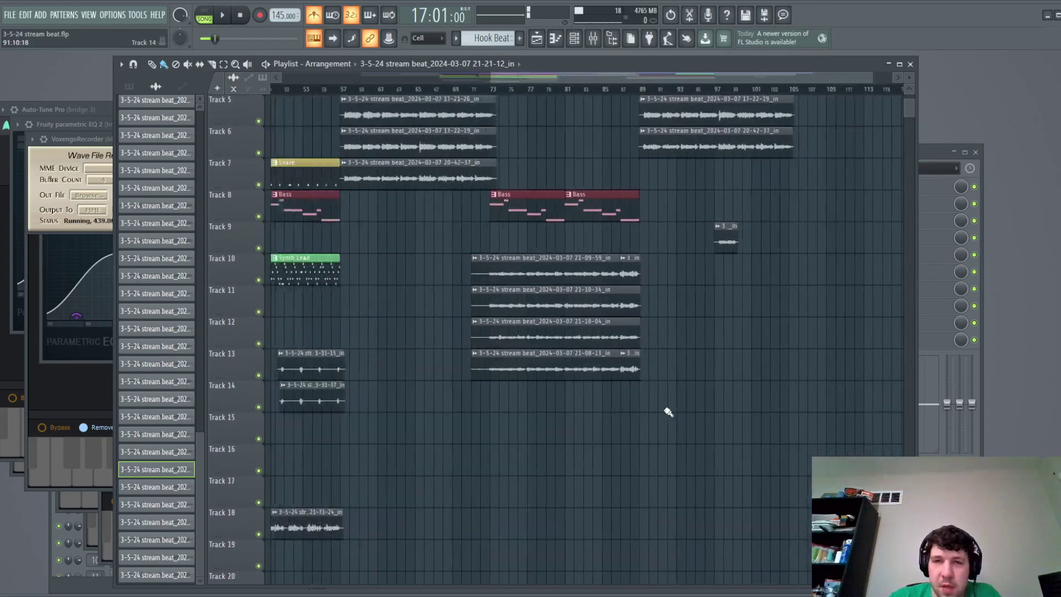
scroll(366, 349, "up", 4)
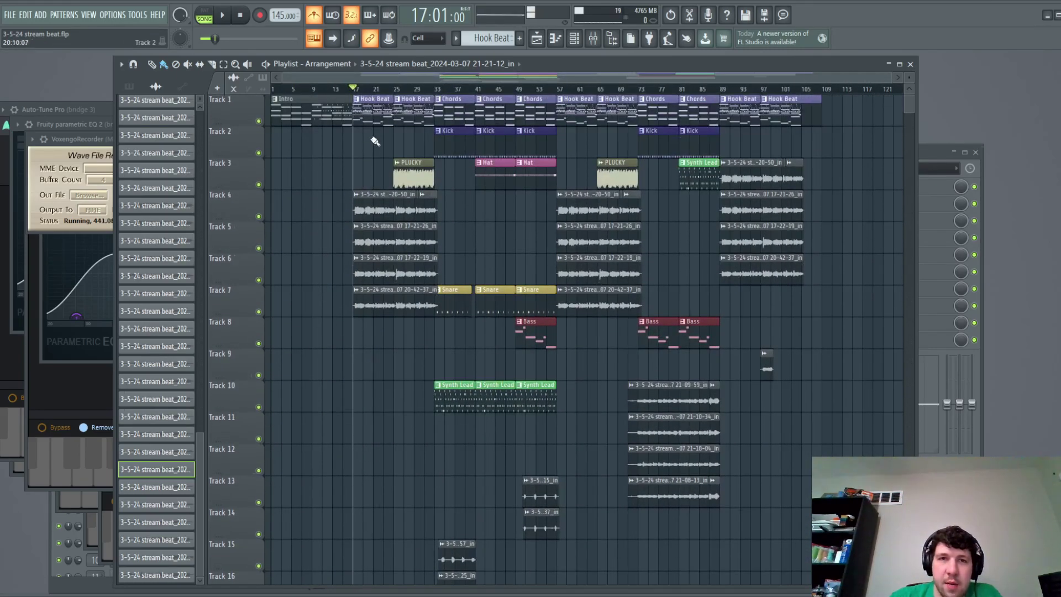
Play the song from bar 41 to hear the verse vocals on tracks 17, 19 and 20.
scroll(391, 142, "up", 2)
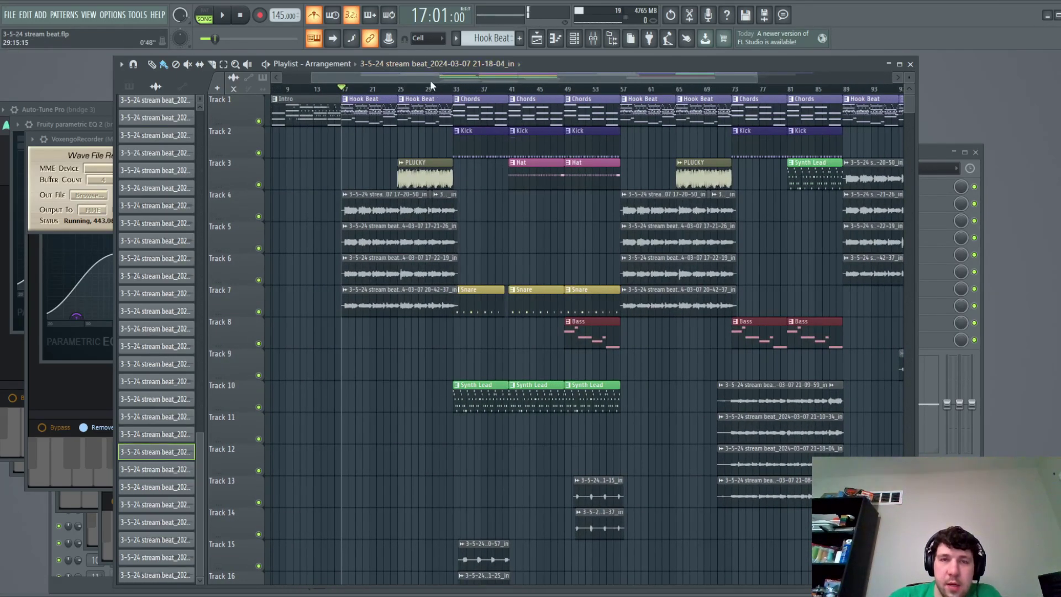
left_click_drag(430, 80, 438, 88)
scroll(569, 241, "down", 5)
scroll(640, 553, "down", 1)
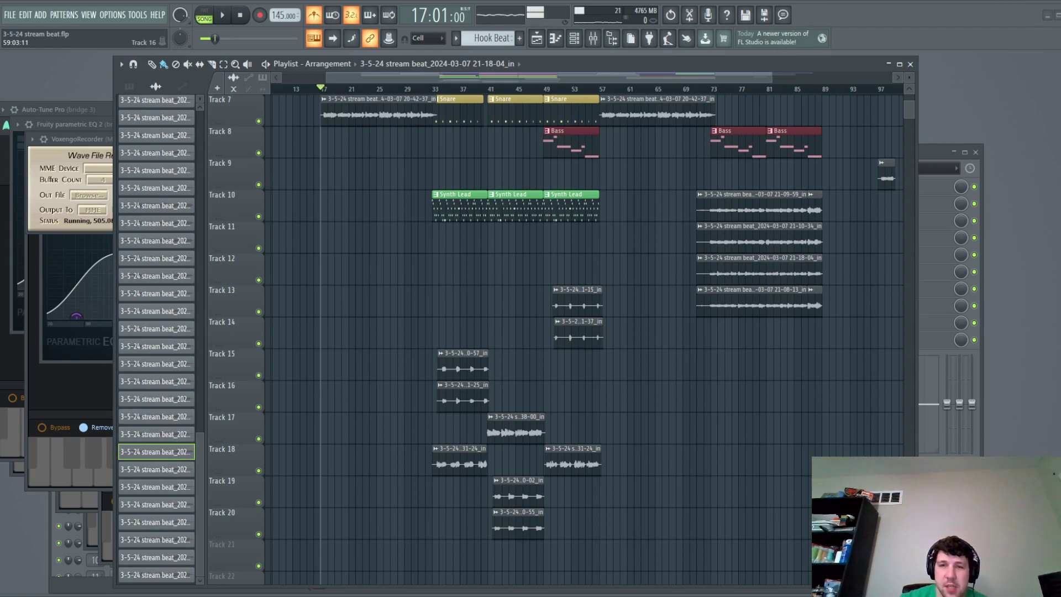
left_click(489, 89)
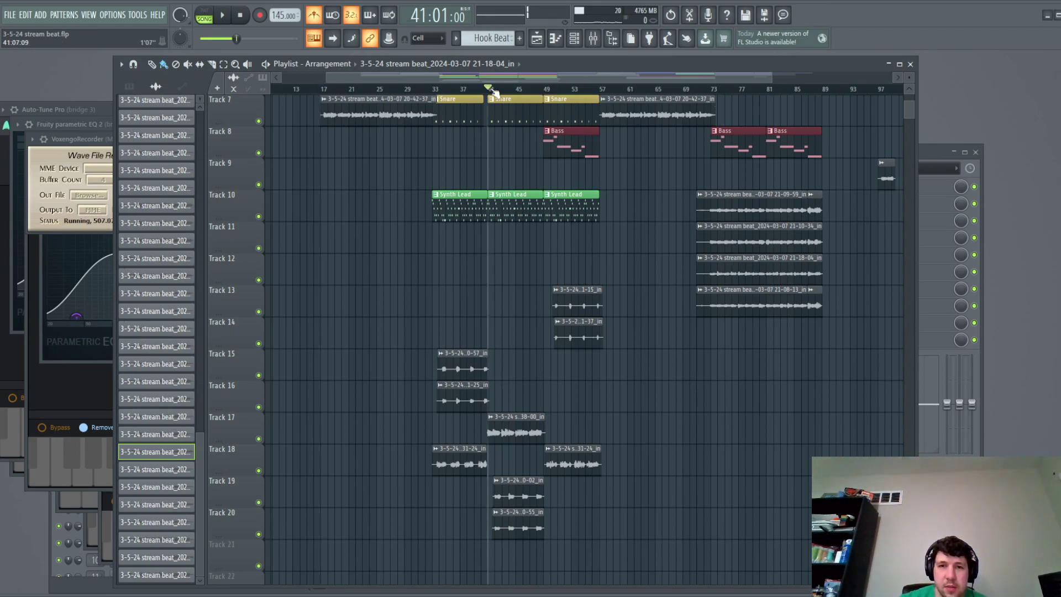
key("space")
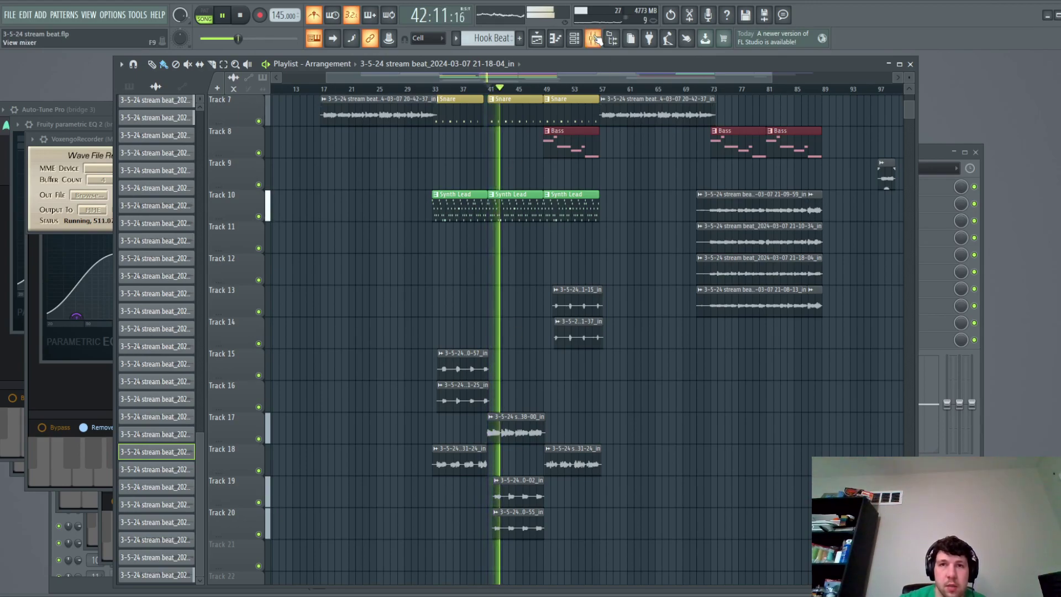
Turn off the metronome during playback, and save the project once playback is stopped.
key("F9")
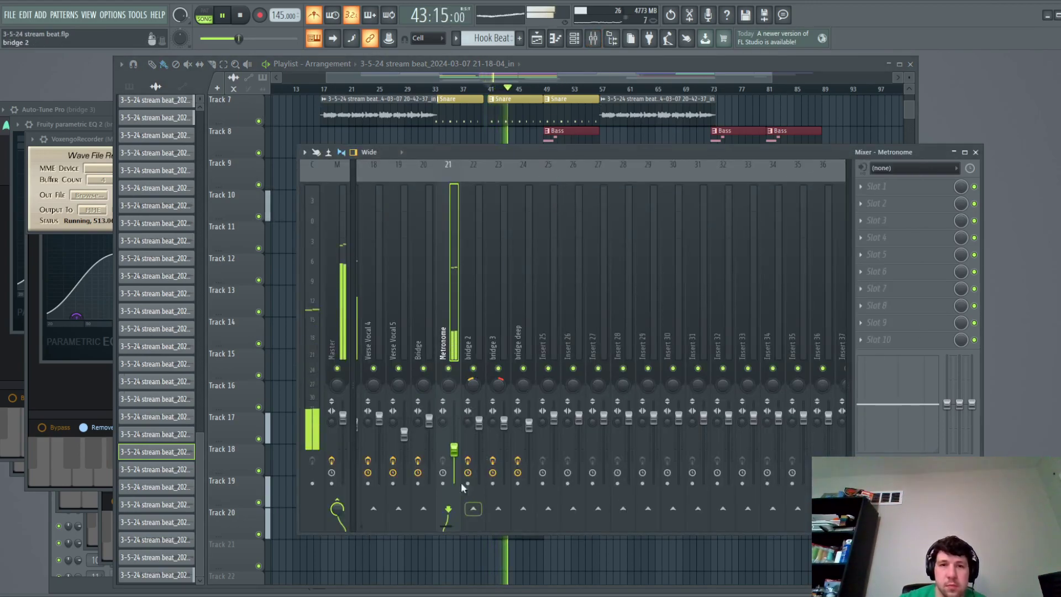
left_click(315, 15)
key("F9")
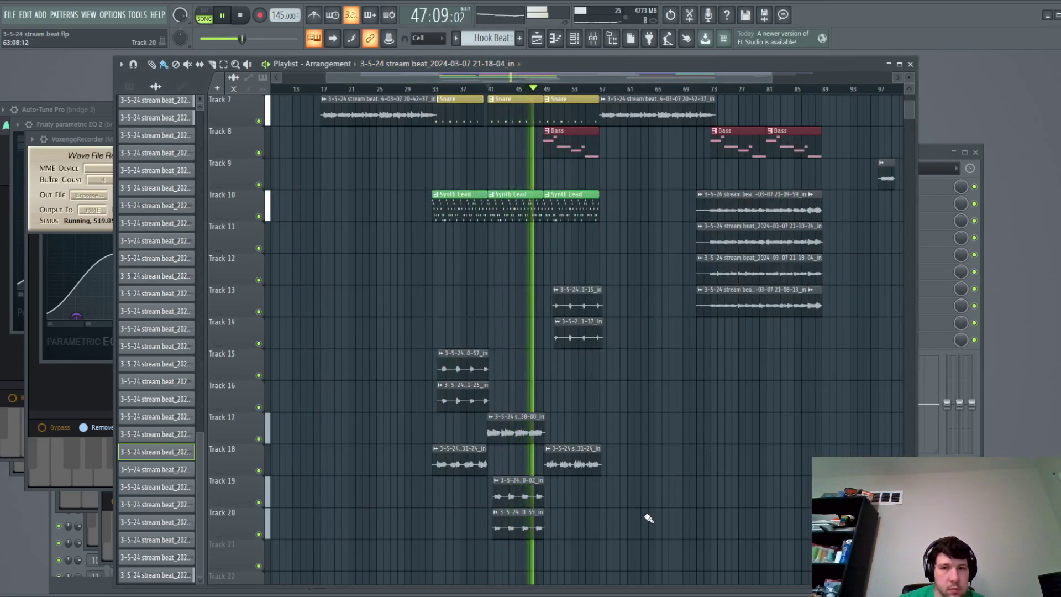
key("space")
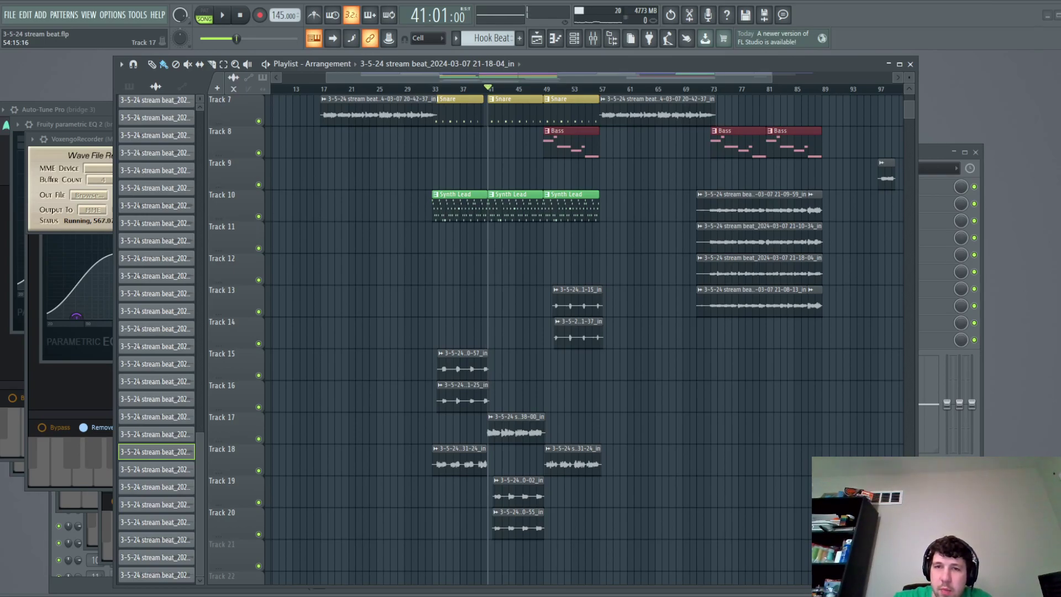
key("ctrl+s")
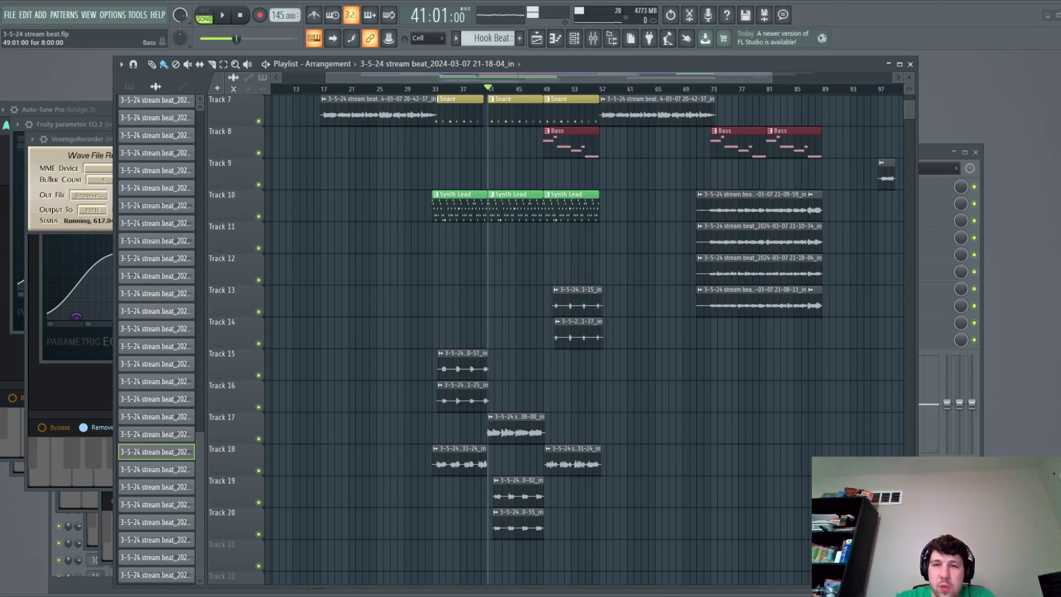
Play the song from bar 33 to review the whole verse section, and stop it when done.
left_click(434, 89)
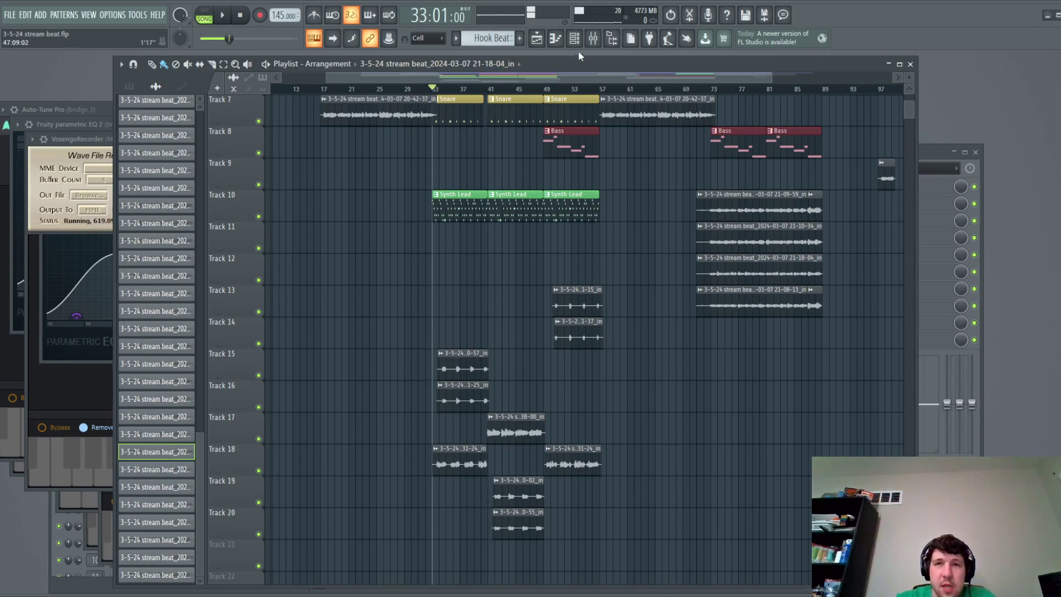
key("space")
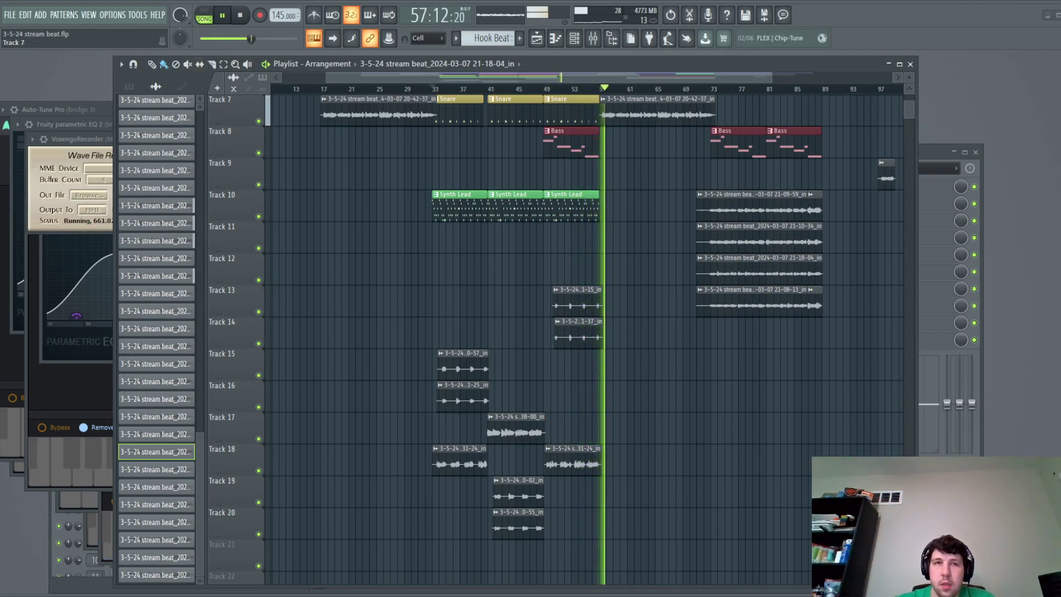
key("space")
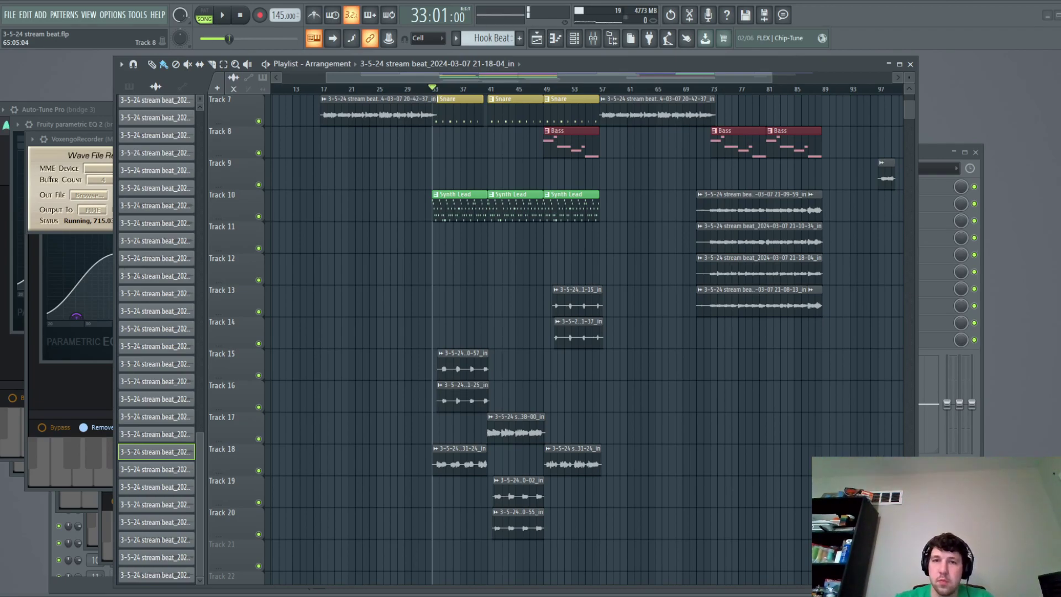
Play briefly from bar 41 and check in the mixer which vocal tracks carry the signal.
left_click(593, 39)
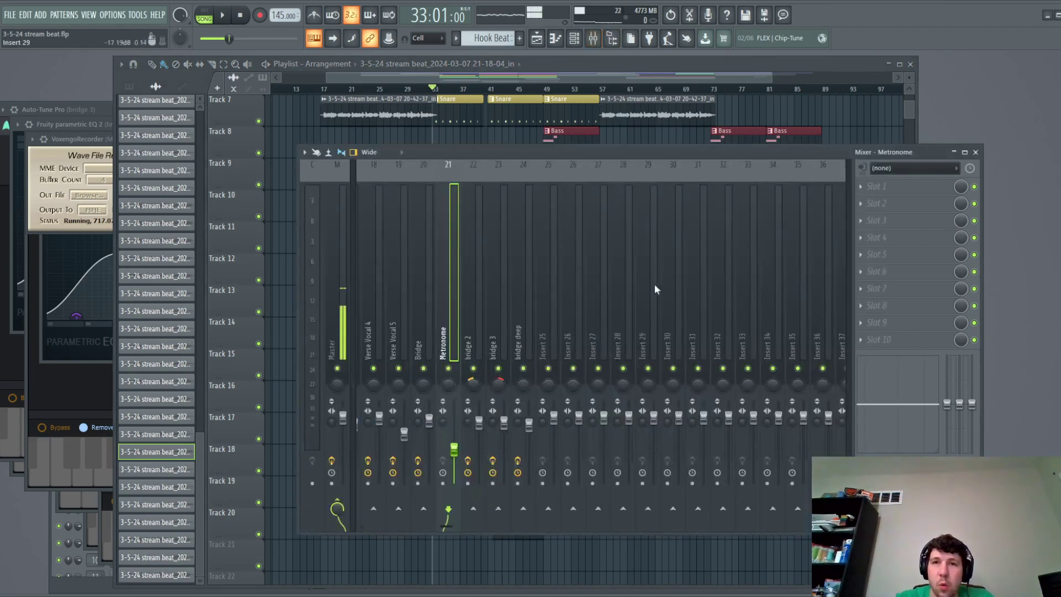
left_click_drag(445, 525, 381, 529)
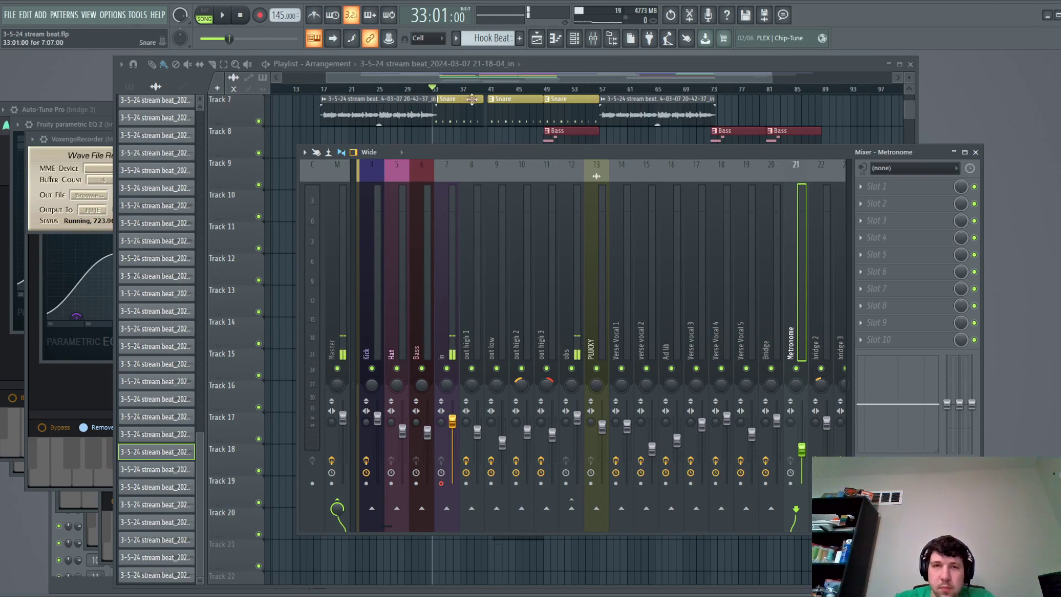
left_click(490, 94)
key("space")
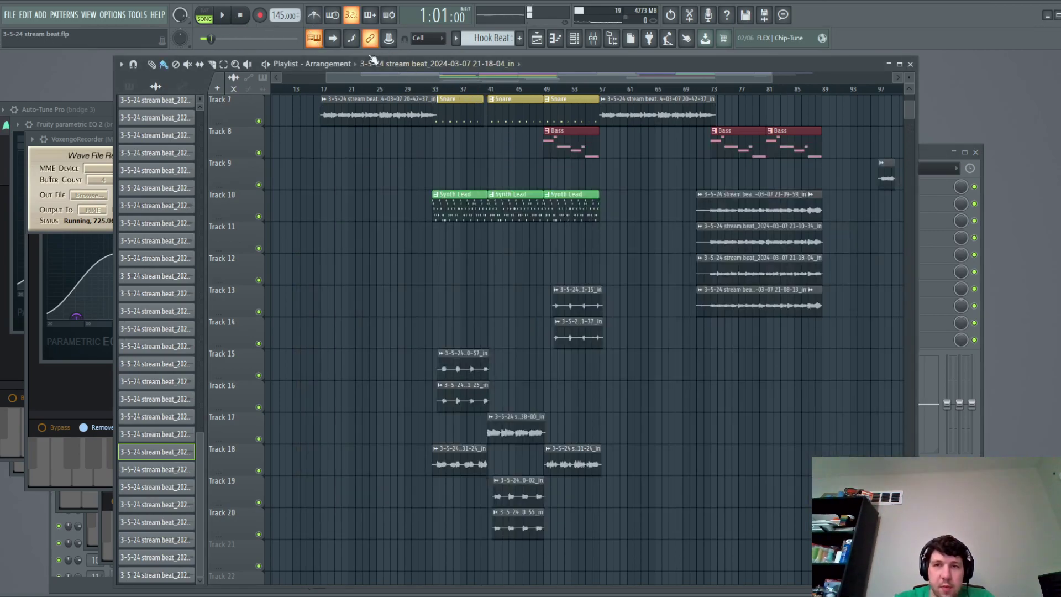
key("space")
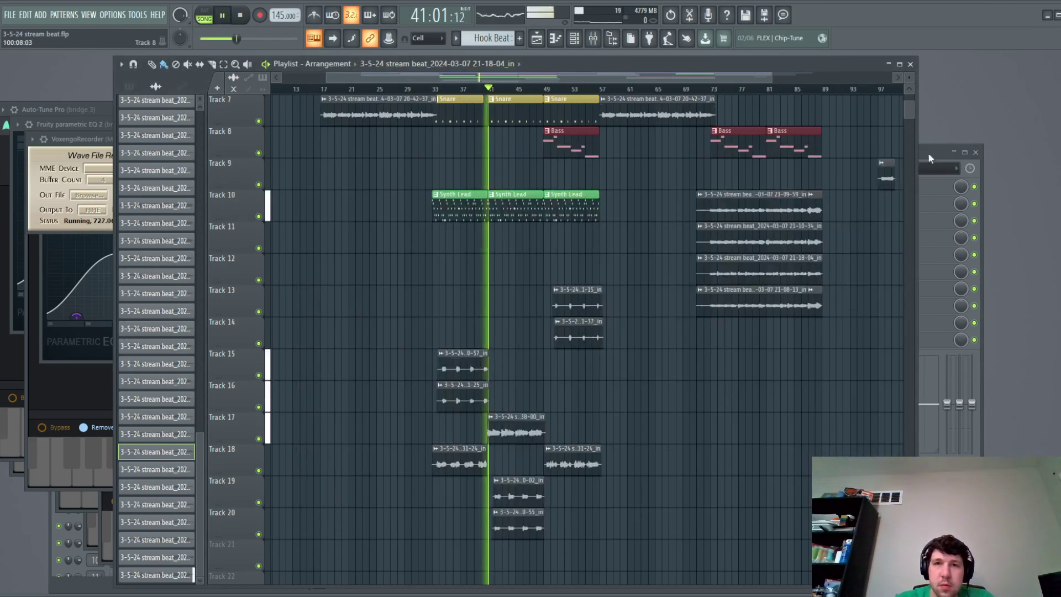
left_click(938, 152)
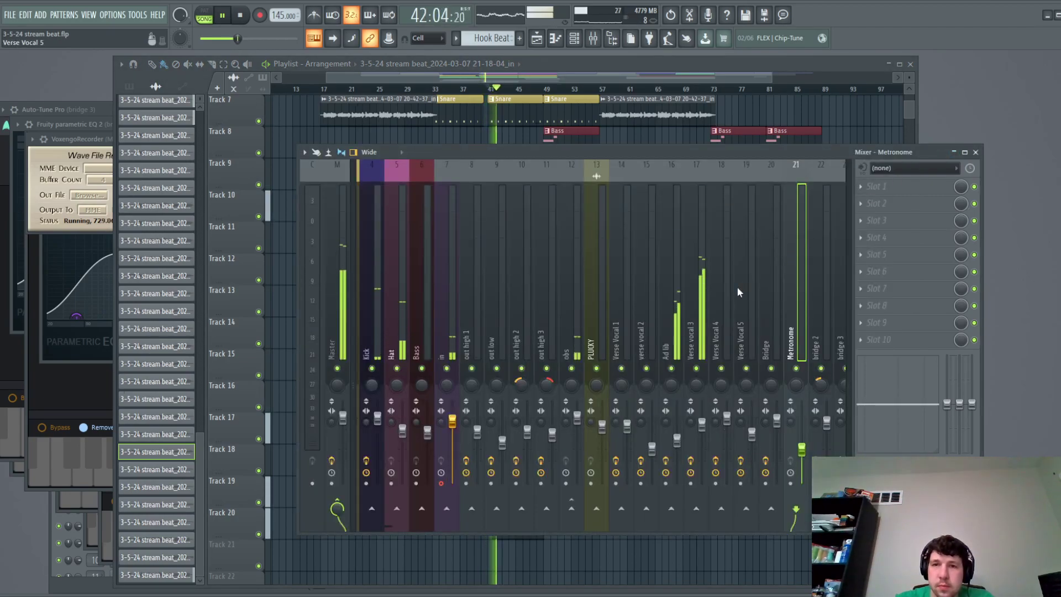
key("space")
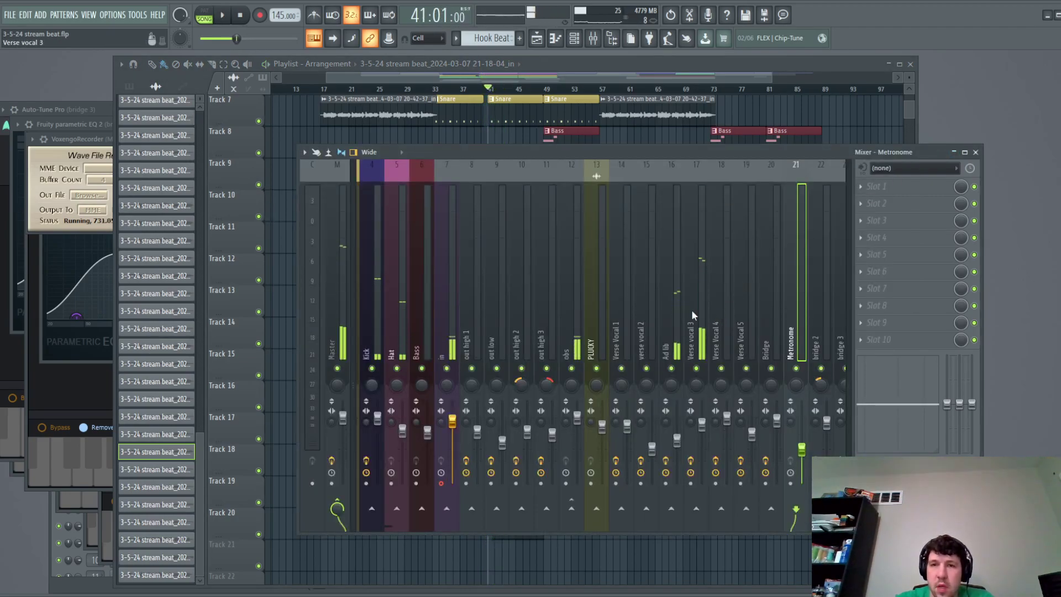
Route the "in" input track to Verse vocal 3 instead of its current send, and select the Verse vocal 3 track.
left_click(447, 342)
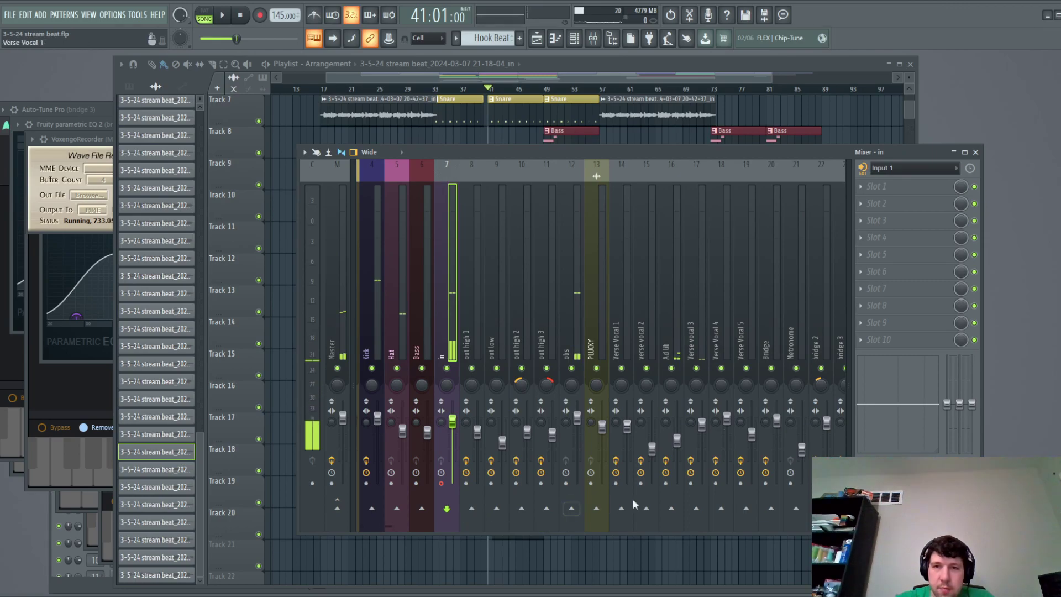
left_click(696, 508)
left_click(688, 326)
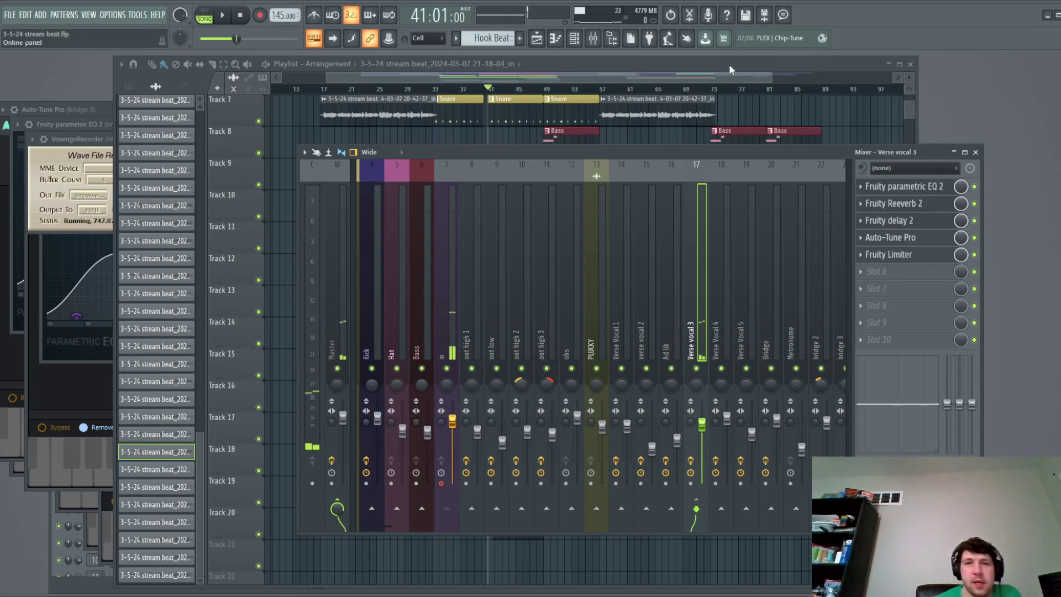
Start playback from bar 33 and bring the mixer forward to watch the Verse vocal 3 levels.
left_click(225, 19)
left_click(224, 19)
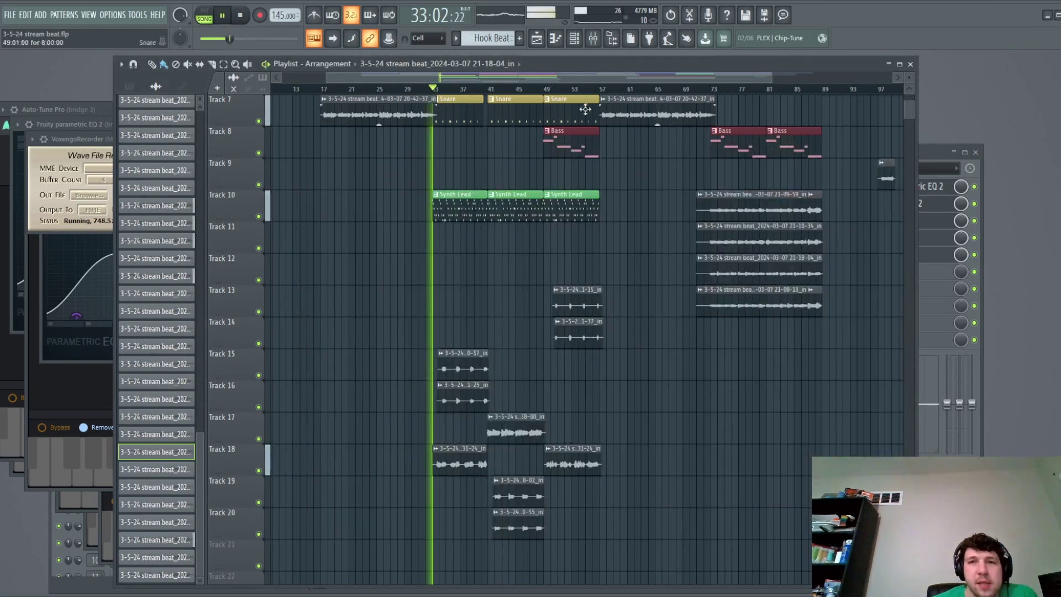
left_click(934, 158)
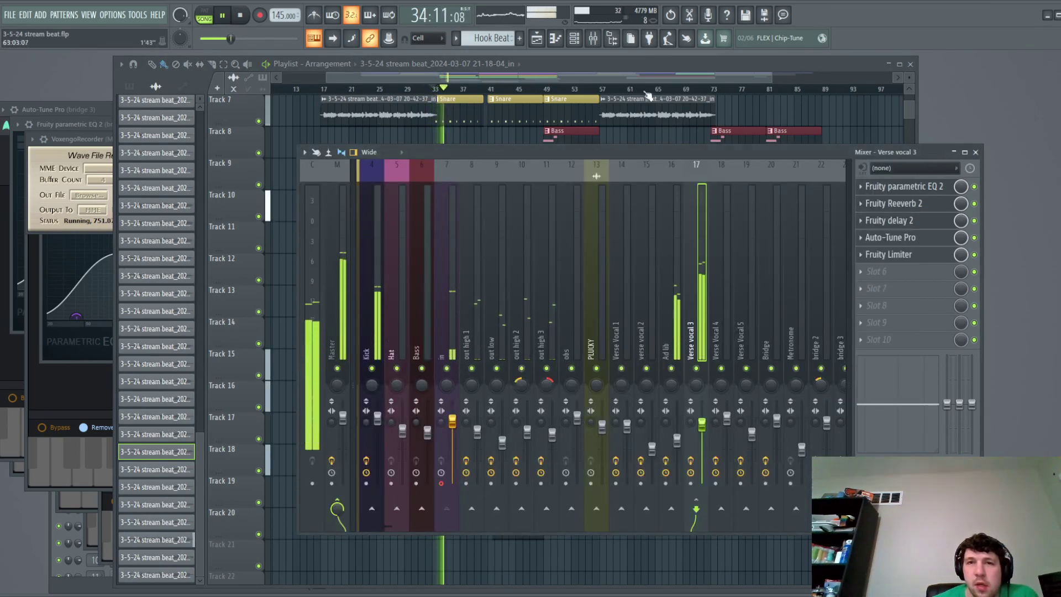
Continue playback from about bar 48 while watching the Verse vocal 3 levels in the mixer, and stop it.
left_click(536, 88)
left_click(593, 39)
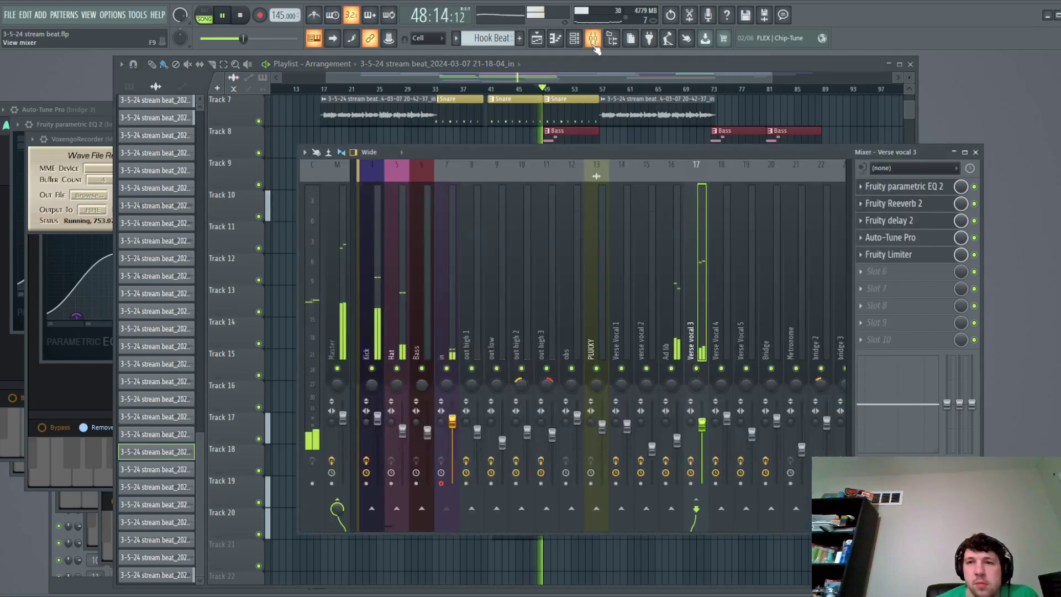
key("space")
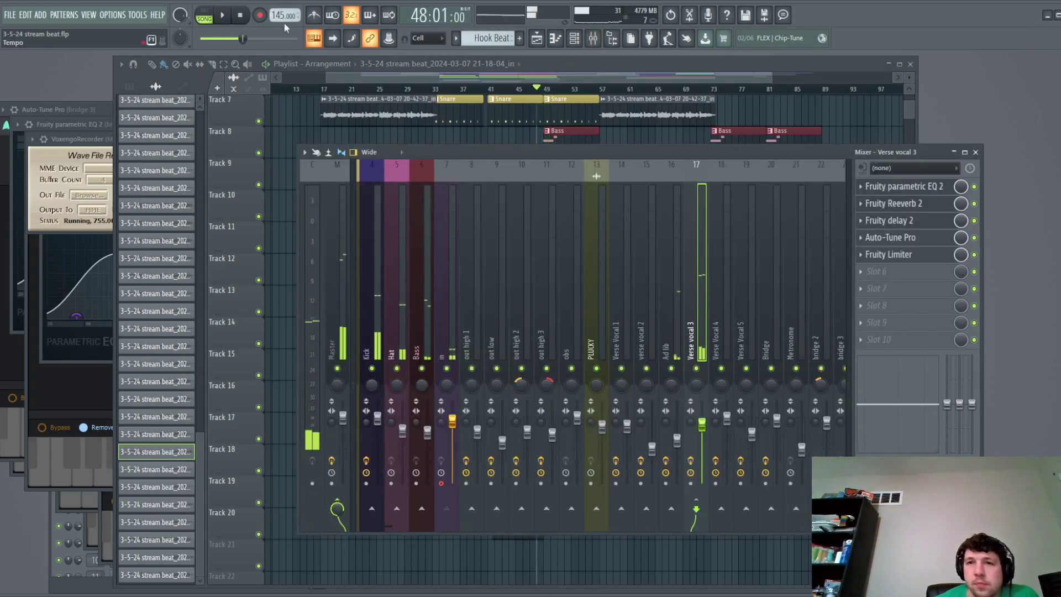
Mute playlist tracks 17 and 18, keeping track 20 audible, and place the playhead at bar 29.
left_click(520, 65)
scroll(442, 331, "down", 2)
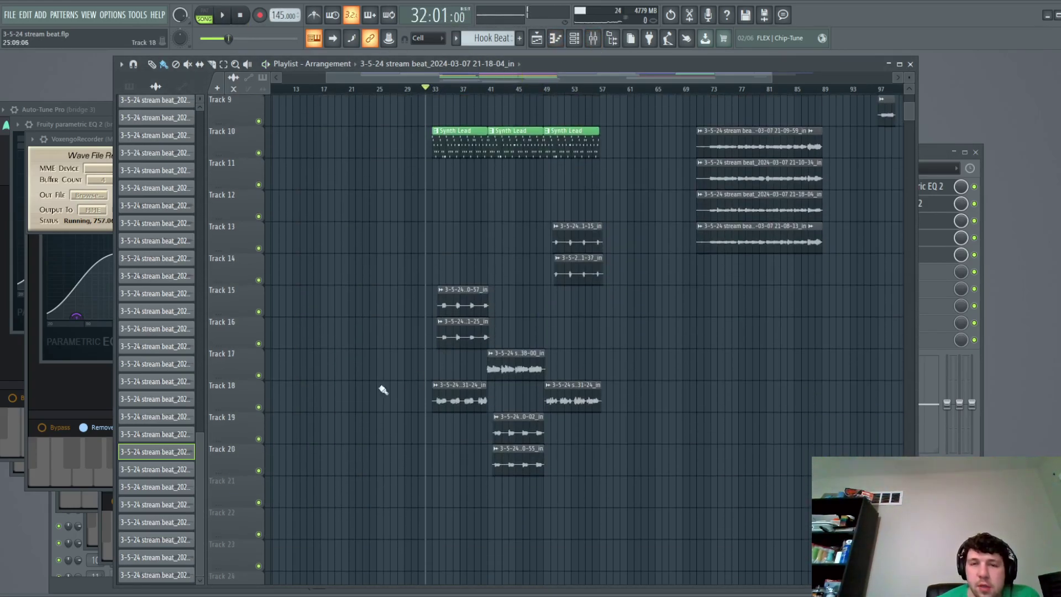
left_click(258, 407)
left_click(258, 375)
left_click(258, 470)
left_click(259, 471)
left_click(406, 90)
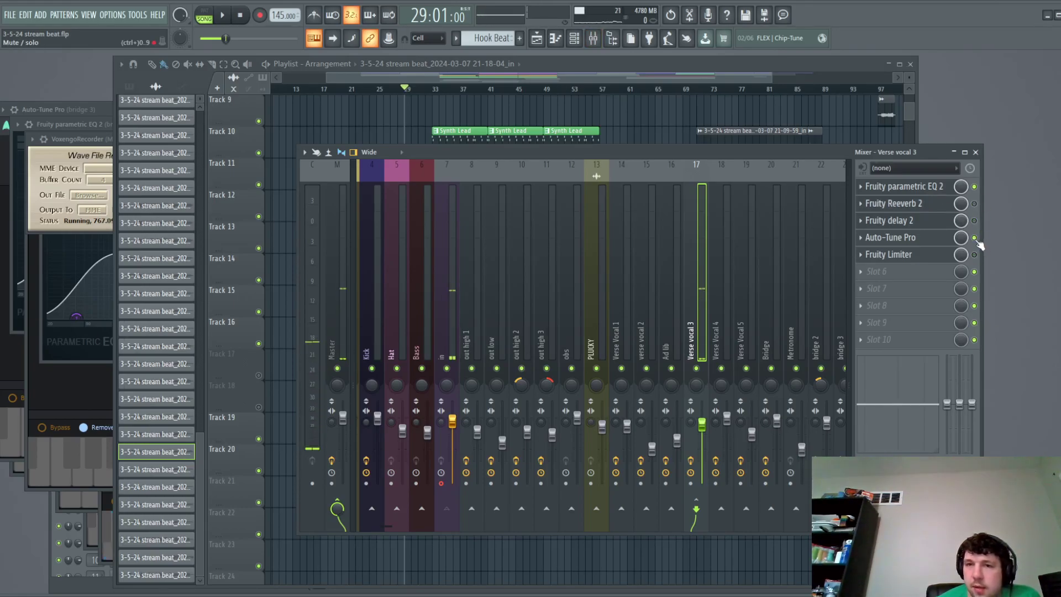
Select the "in" mixer track, try recording a vocal take from bar 29 with the metronome on, and discard it.
left_click(442, 341)
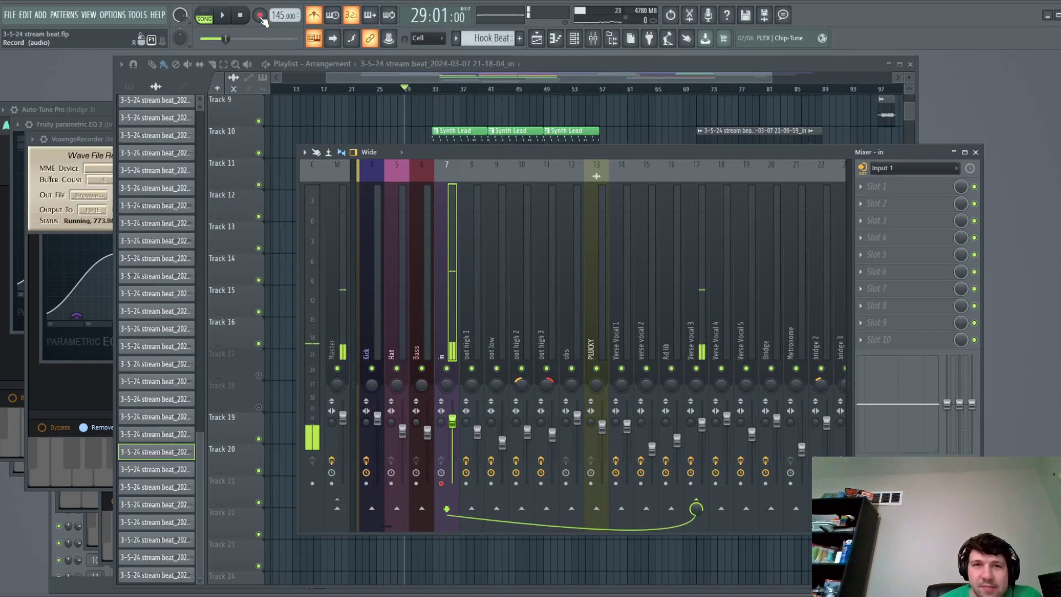
key("space")
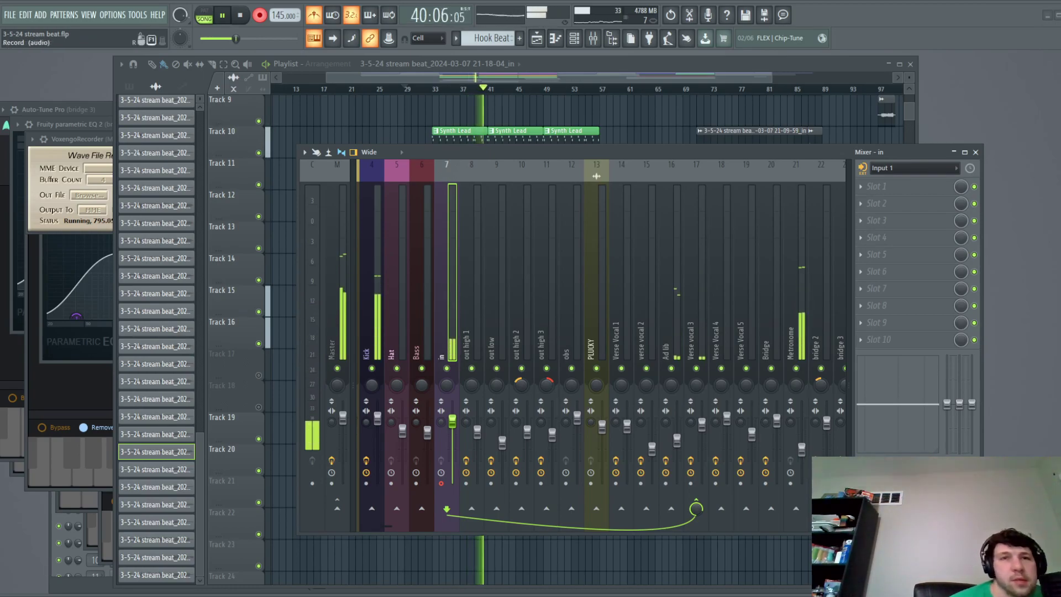
left_click(241, 15)
key("ctrl+z")
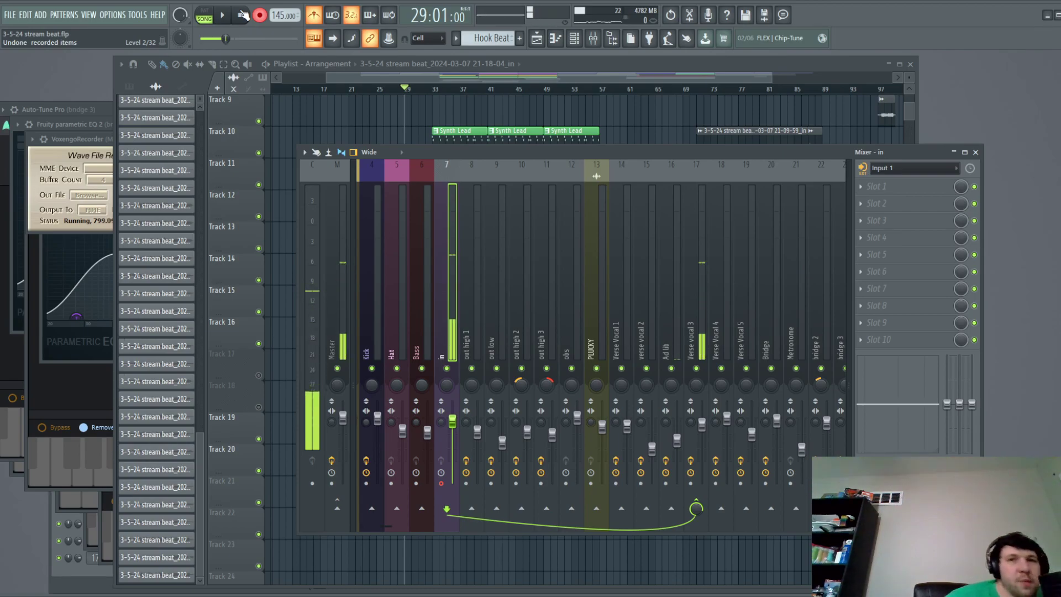
Try a second vocal take from bar 29, undo the recording and return to the playlist.
key("space")
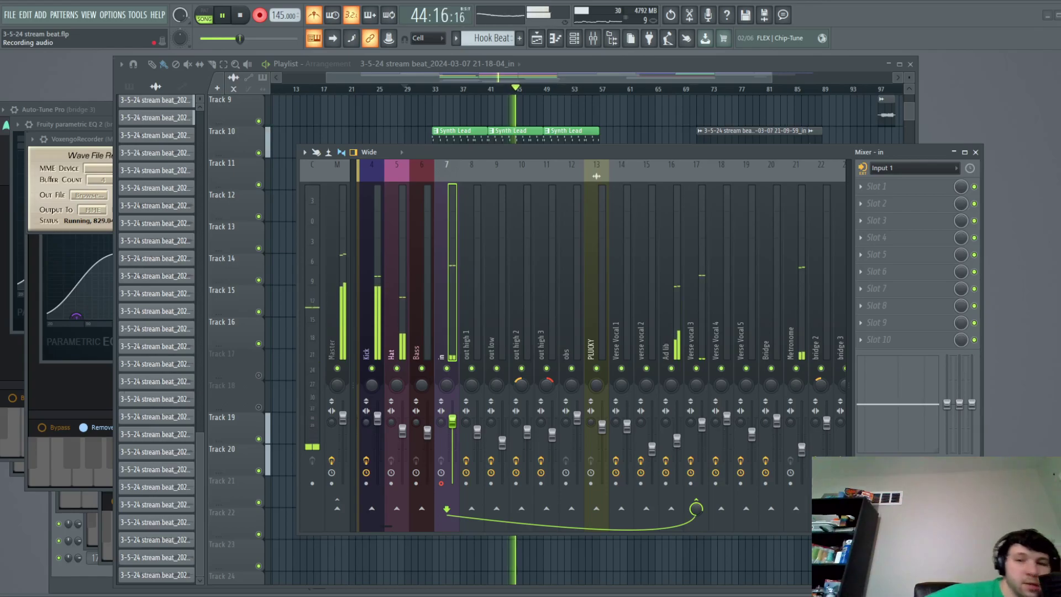
key("space")
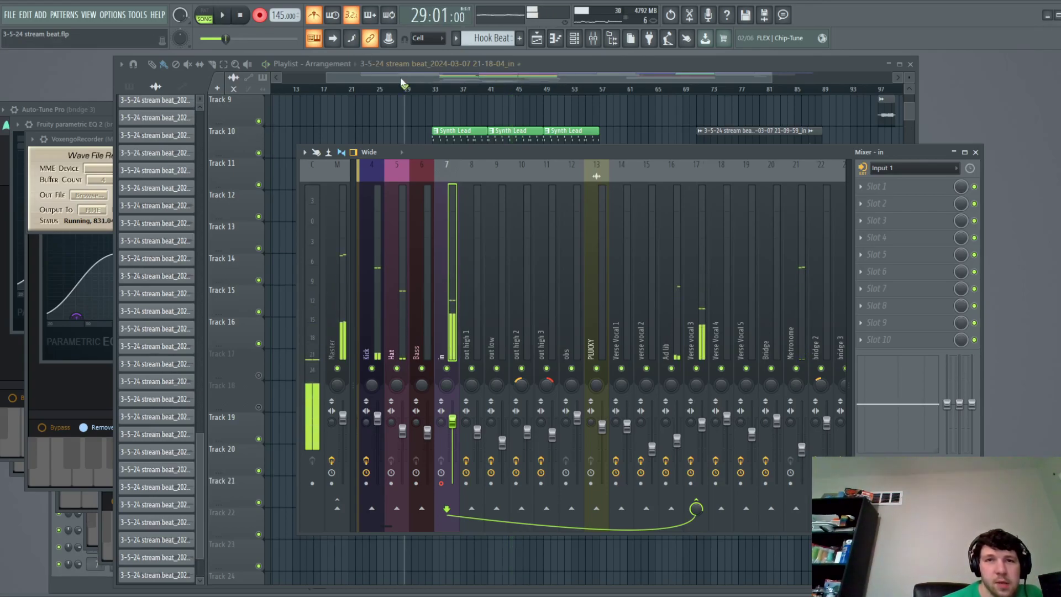
left_click(407, 87)
key("ctrl+z")
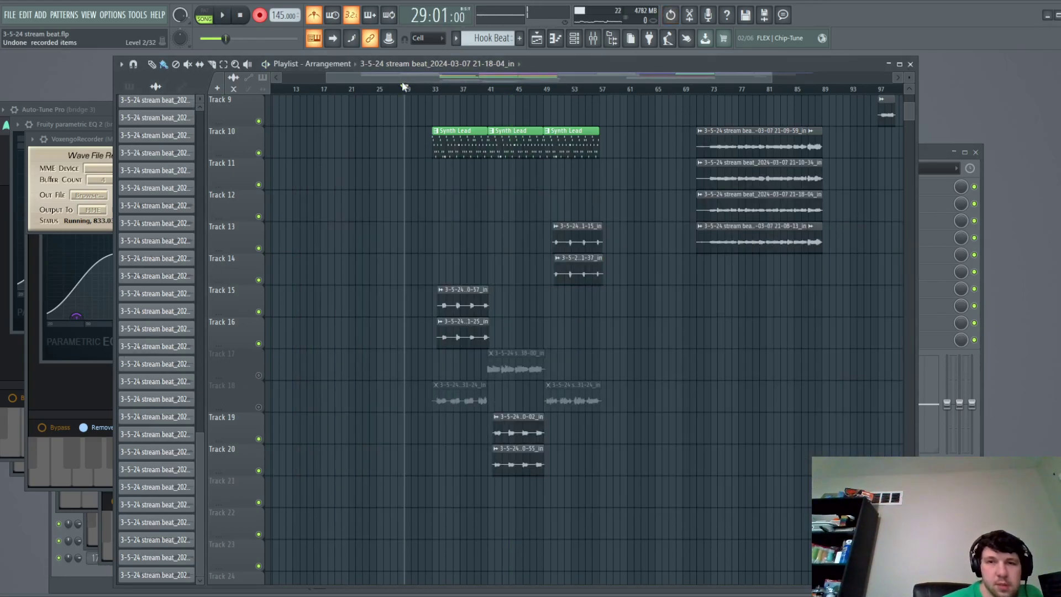
Mute the older vocal clips on playlist tracks 13, 14, 15, 16, 19 and 20.
left_click(258, 248)
left_click(258, 280)
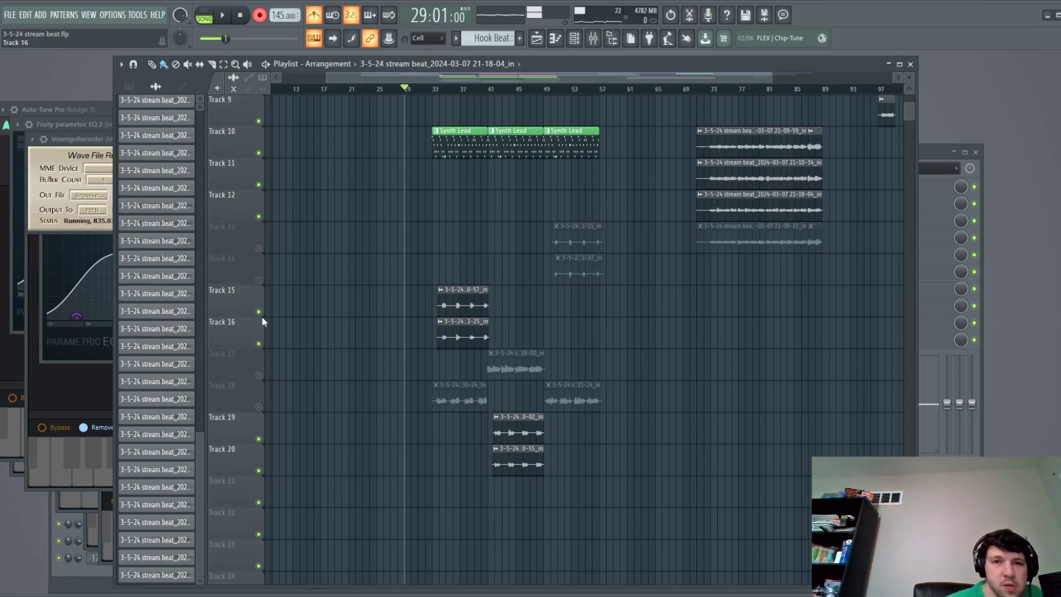
left_click(258, 344)
left_click(258, 312)
left_click(258, 439)
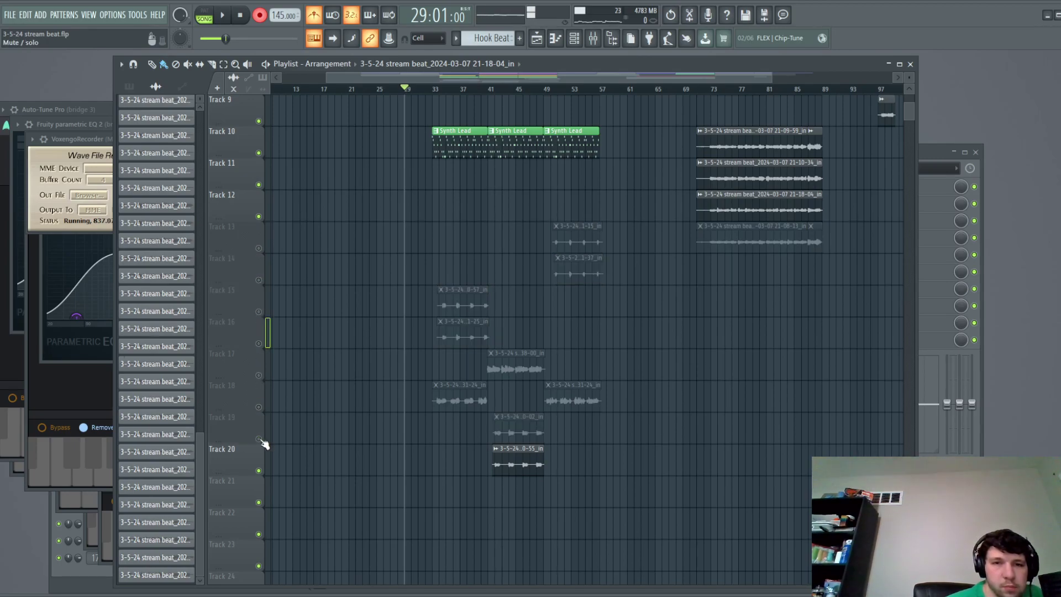
left_click(258, 471)
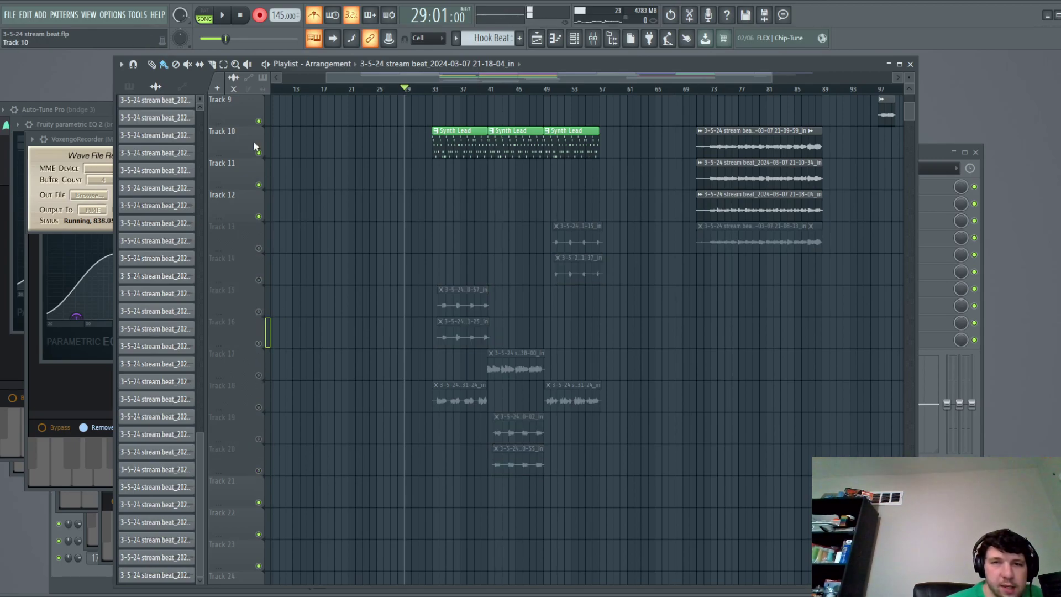
Try two more vocal takes from bar 29 with the older verse vocals muted, undoing each recording.
left_click(224, 18)
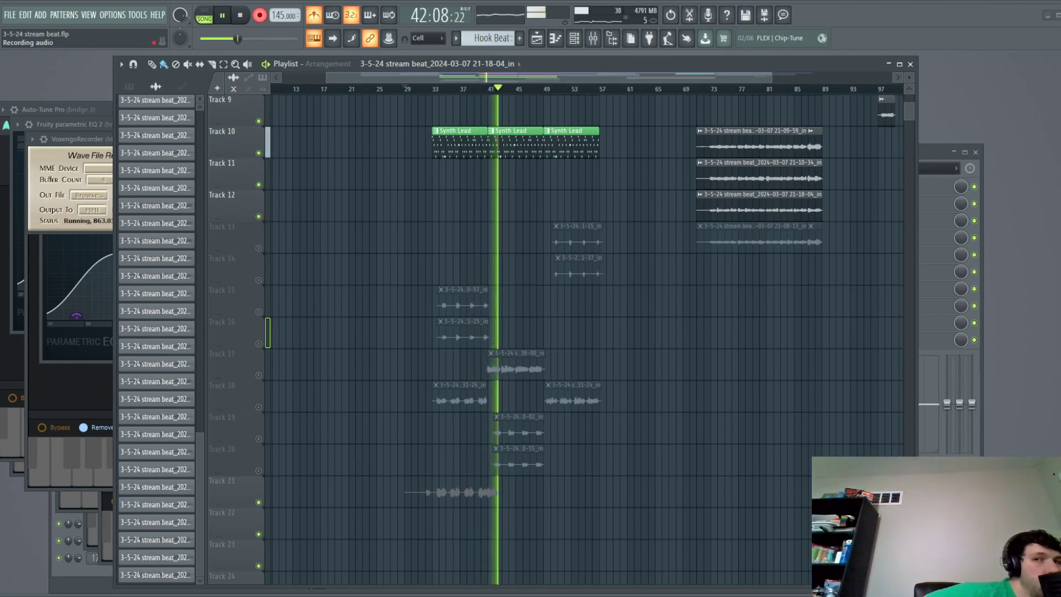
left_click(241, 16)
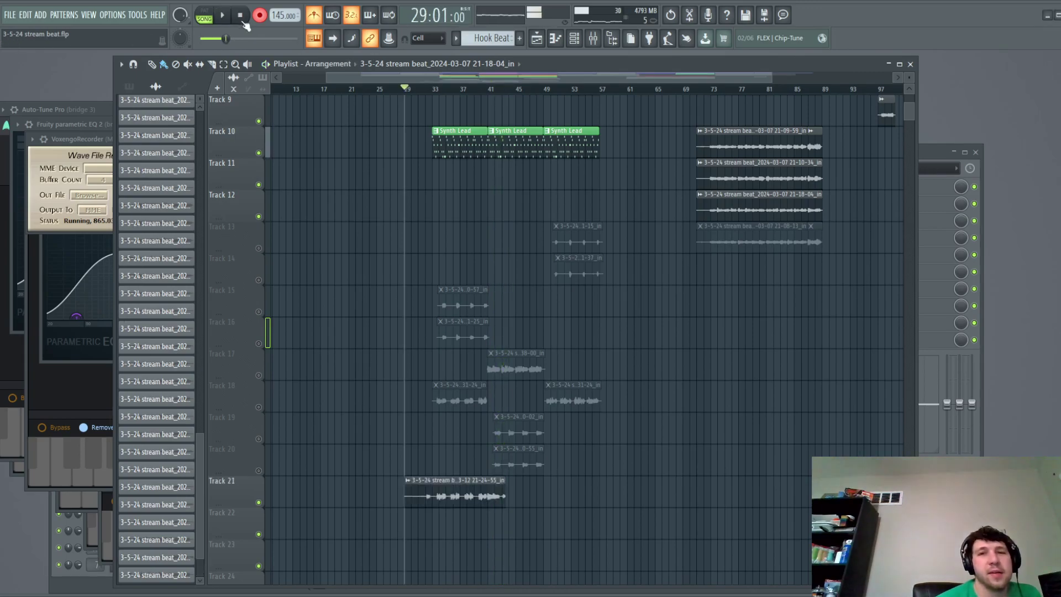
key("ctrl+z")
key("space")
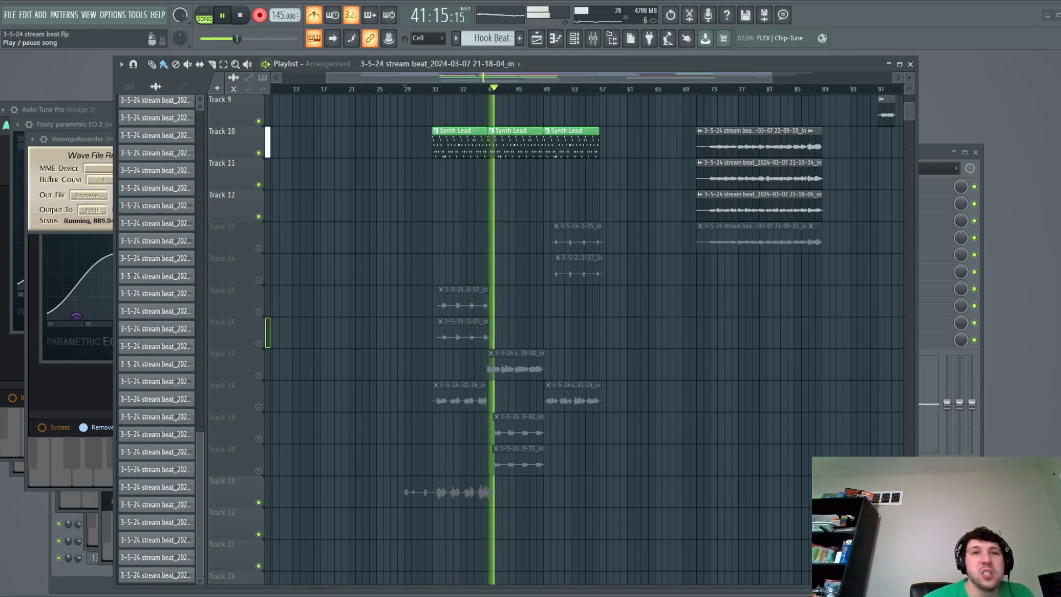
left_click(242, 17)
key("ctrl+z")
Start another vocal take from bar 29, lower the Verse vocal 3 volume slightly while recording, and stop.
key("space")
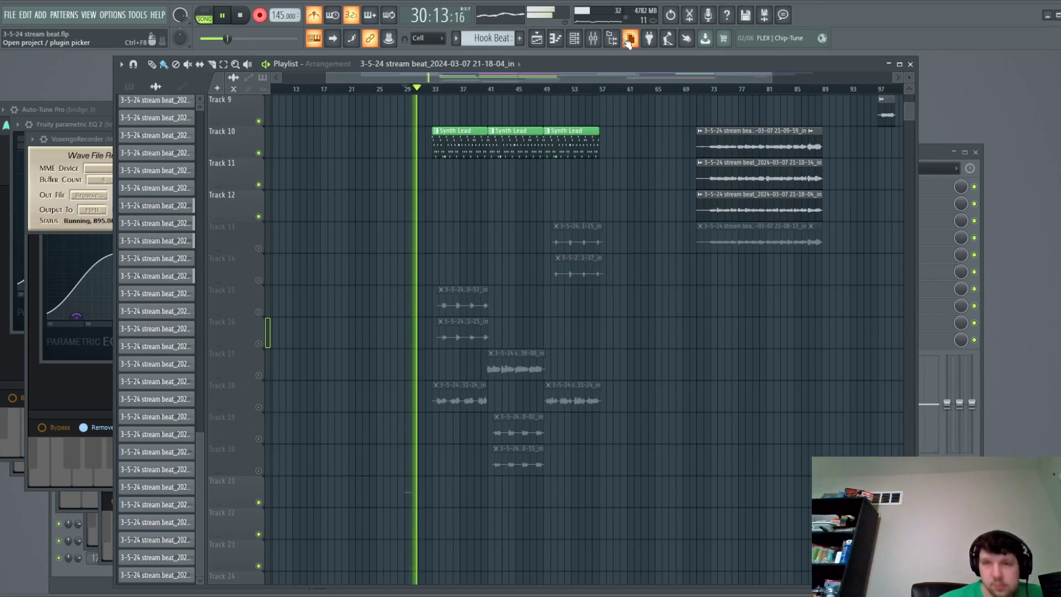
key("F9")
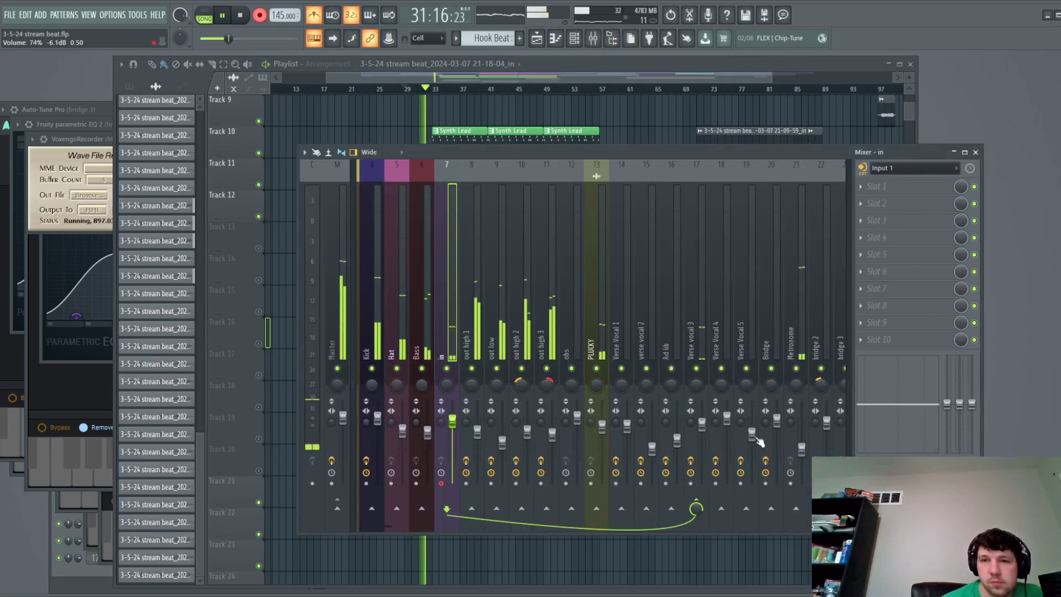
left_click(702, 429)
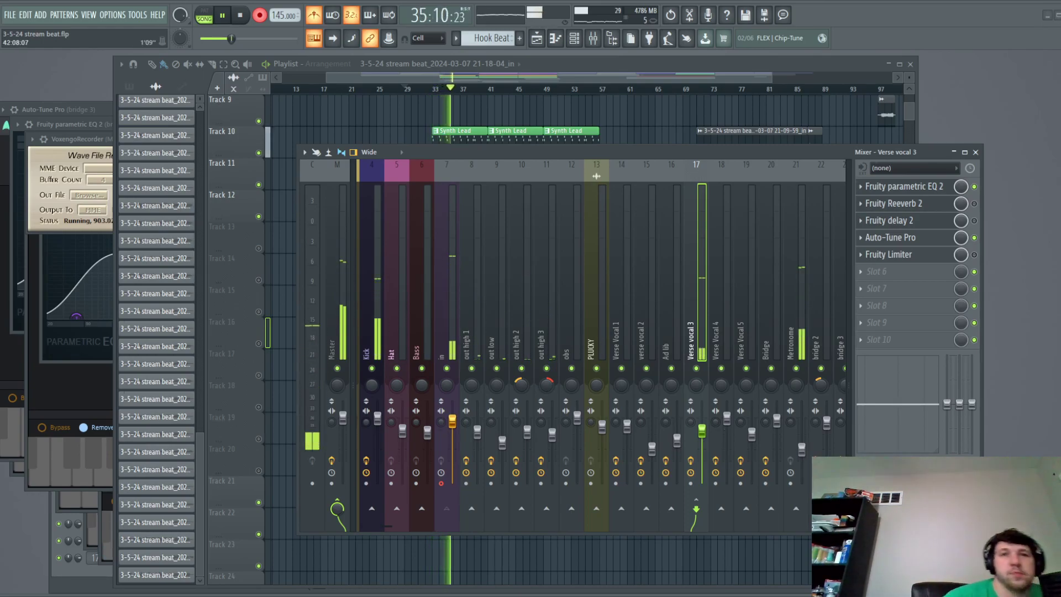
left_click(240, 15)
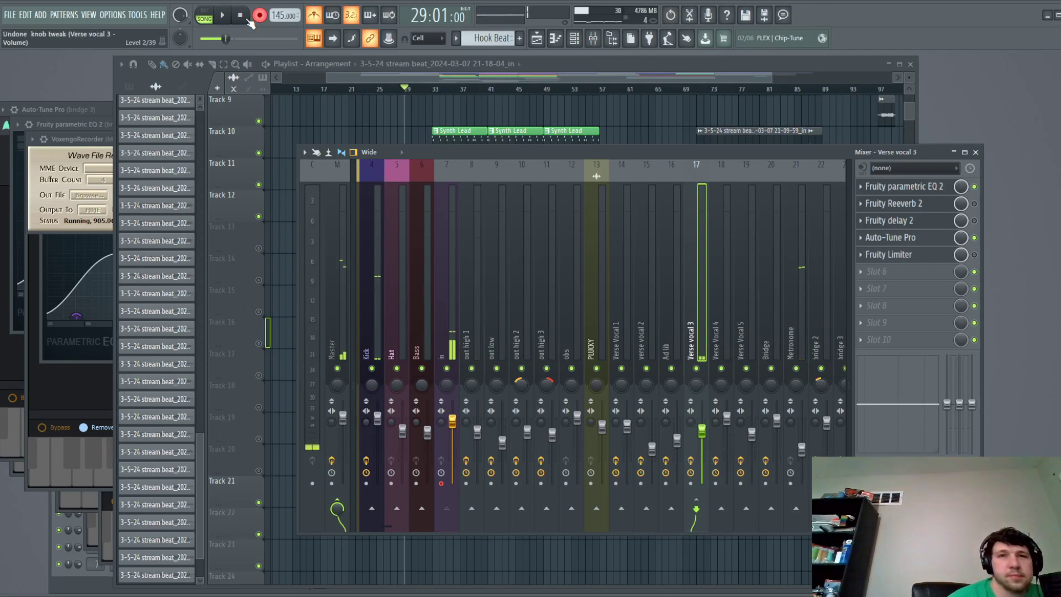
Record a full verse vocal take from bar 29 to past bar 57, and start playing it back.
key("space")
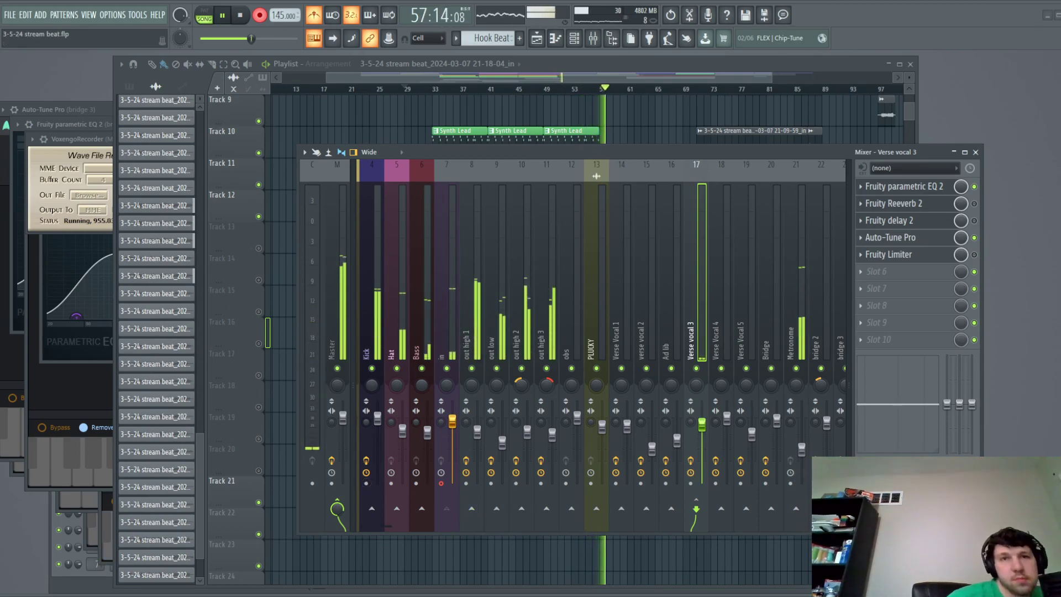
left_click(240, 15)
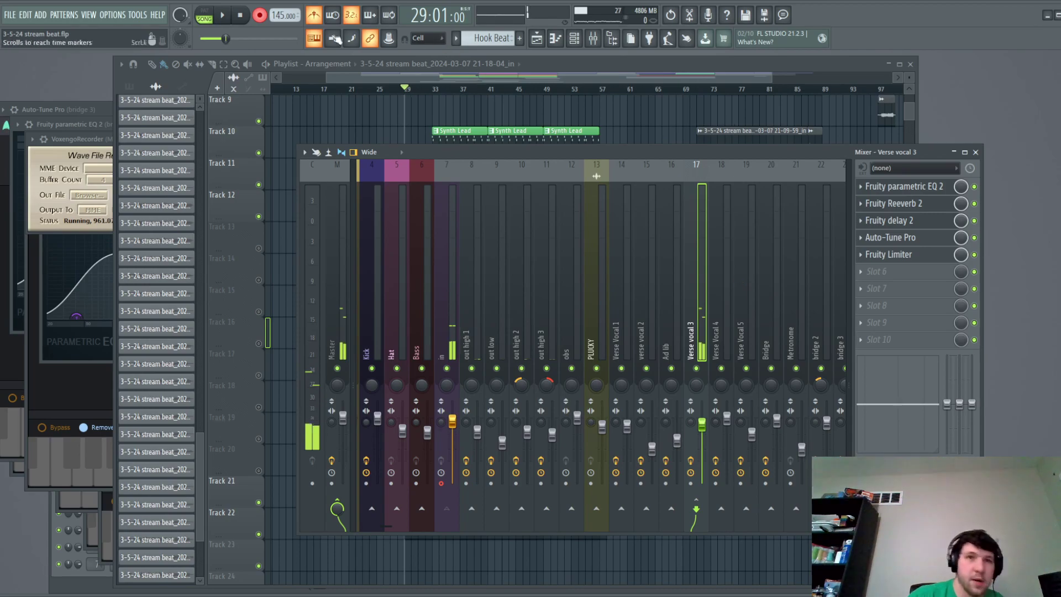
left_click(227, 17)
Delete the short aborted take on Track 21 and trim the start of the Track 22 take to bar 32.
left_click(515, 66)
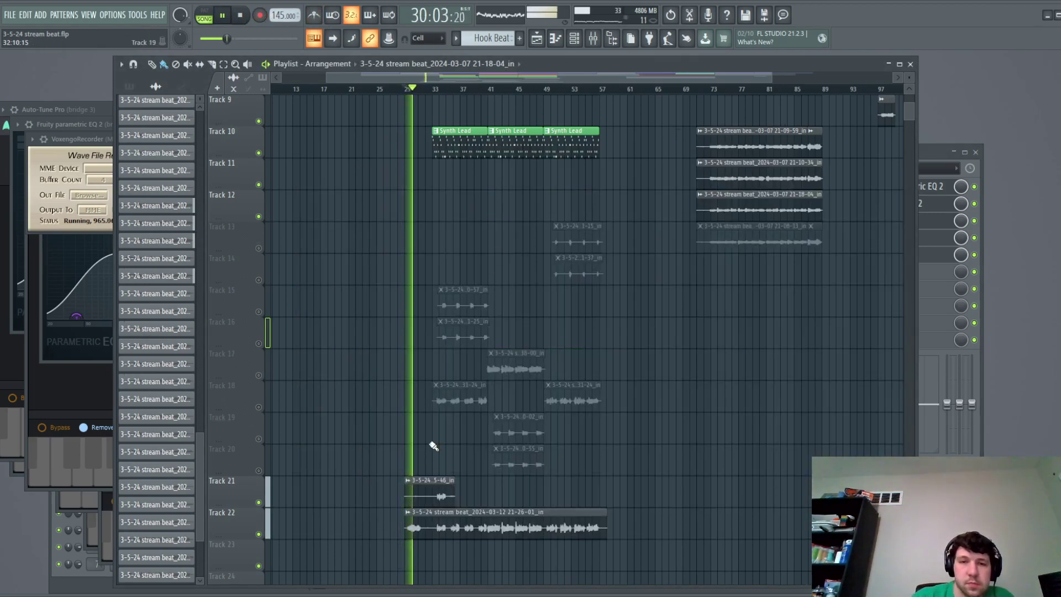
right_click(435, 489)
left_click_drag(405, 513, 427, 512)
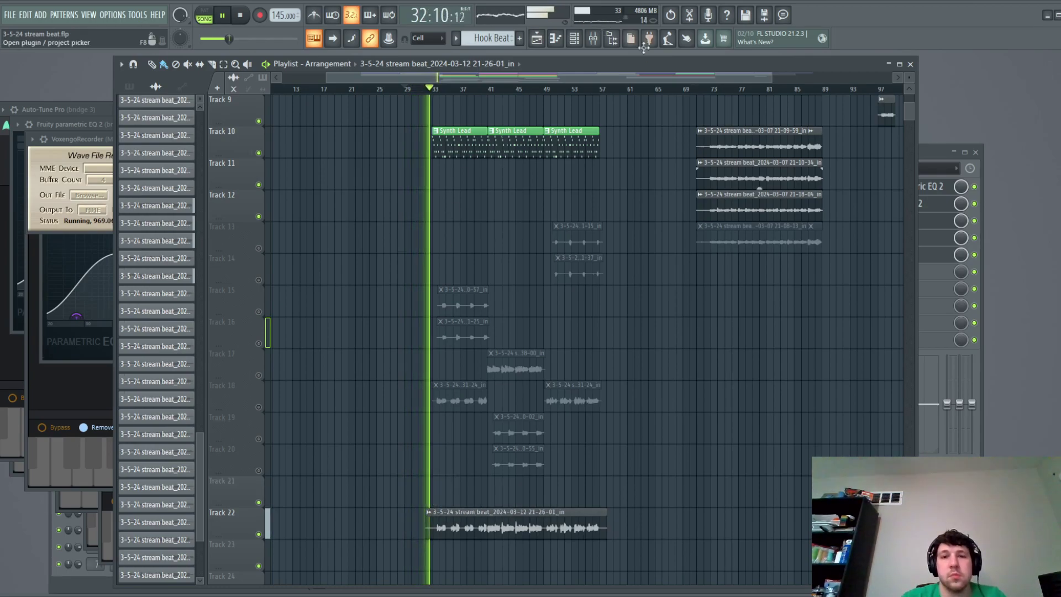
Open the Fruity Limiter on Verse vocal 3, lower its compressor threshold to about -20 dB and adjust its gain during playback.
scroll(652, 164, "up", 2)
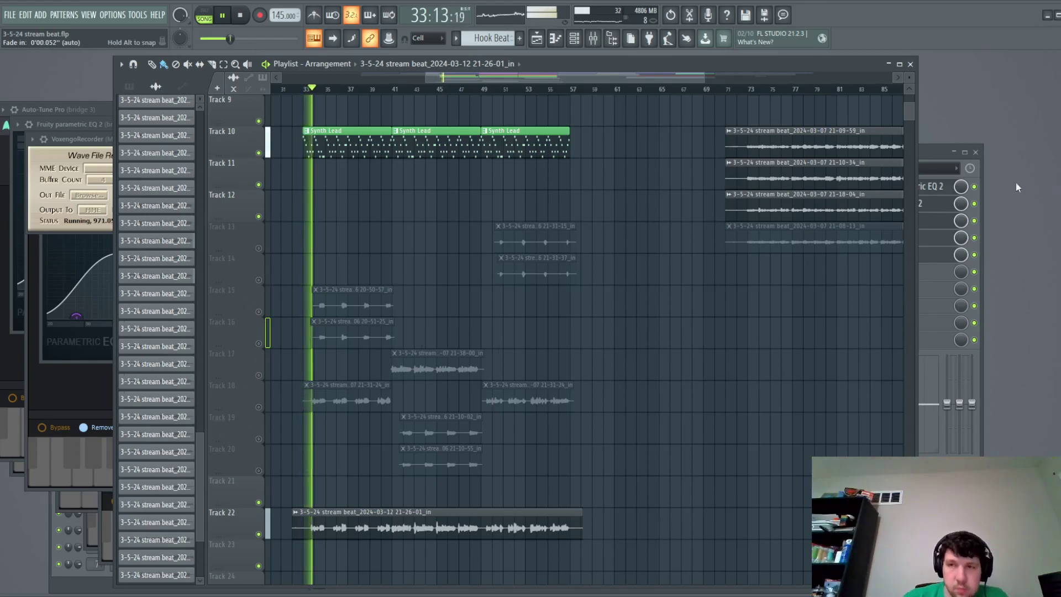
left_click(934, 158)
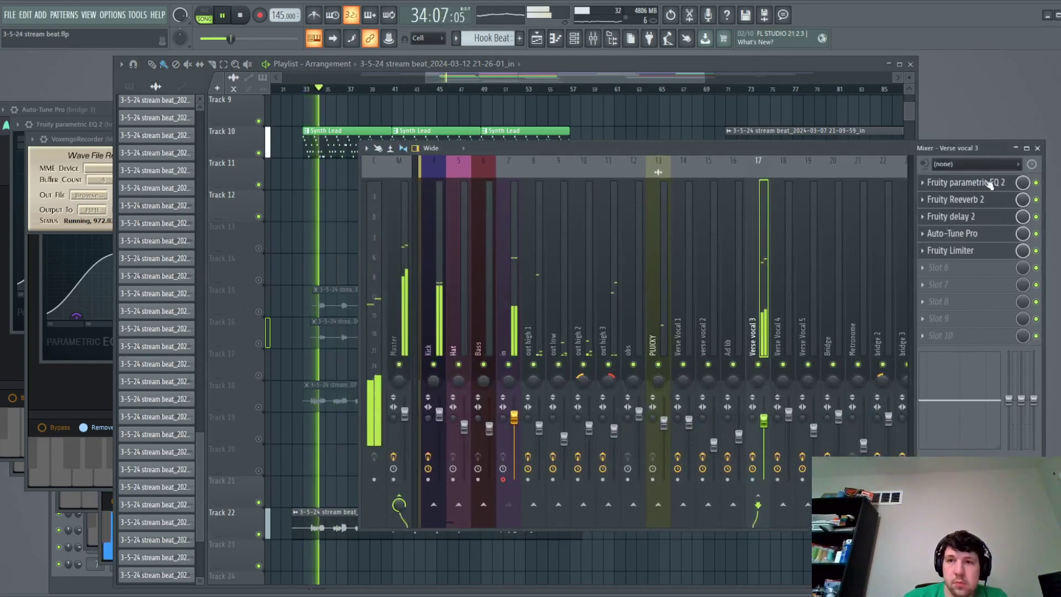
left_click(951, 252)
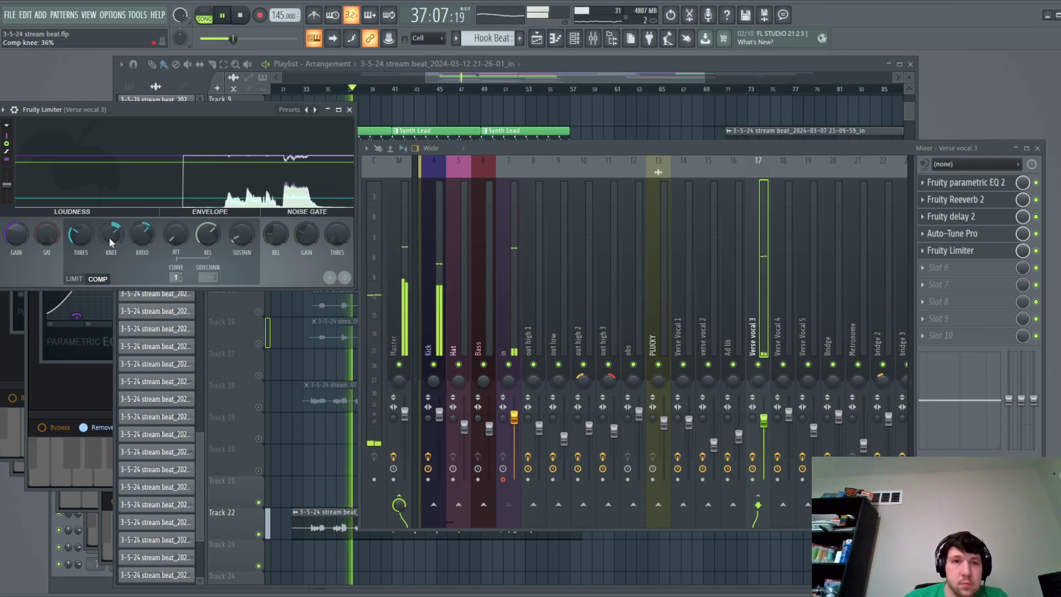
left_click_drag(81, 234, 81, 254)
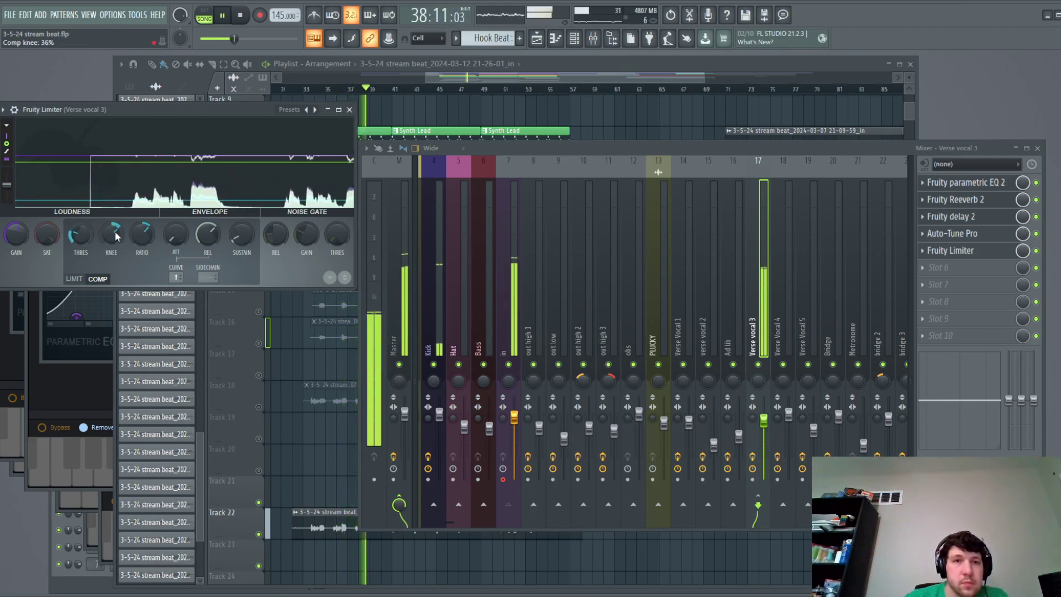
left_click_drag(16, 235, 16, 221)
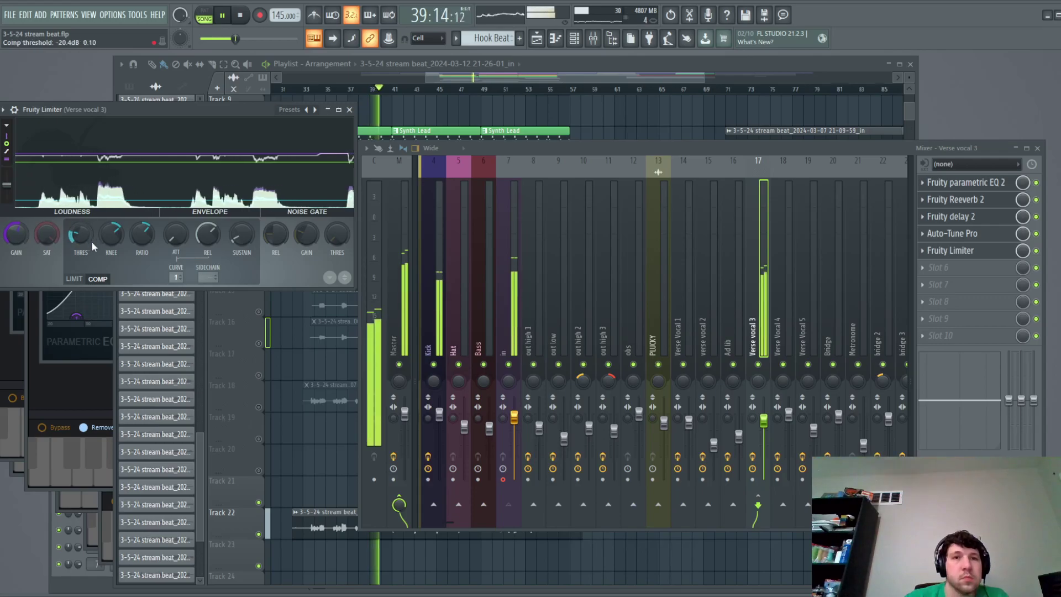
left_click_drag(16, 244, 17, 237)
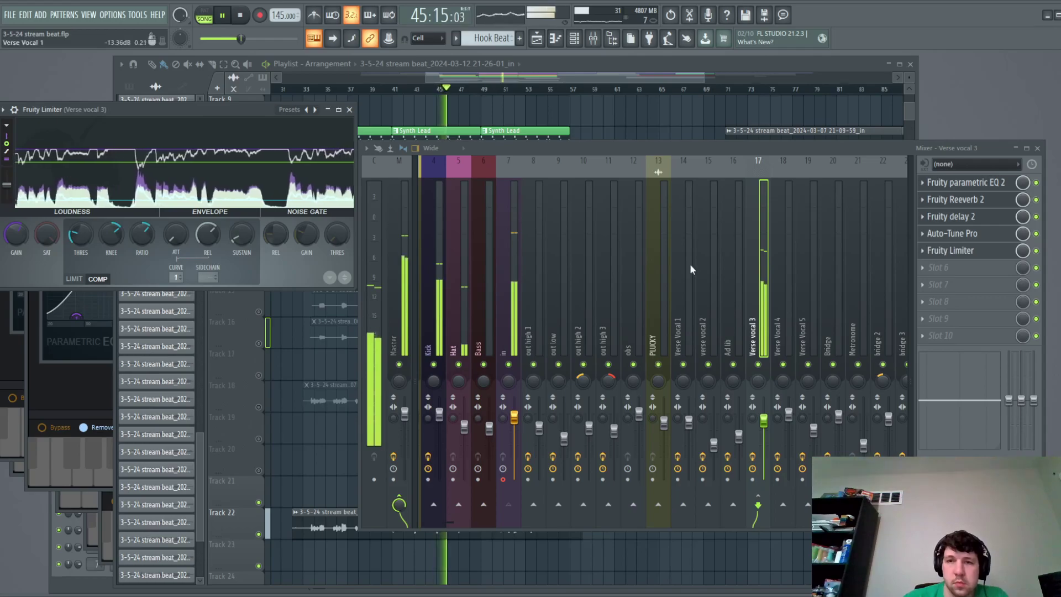
Listen to the rest of the Track 22 take in the playlist, stop playback and trim the clip's end to bar 49.
left_click(481, 80)
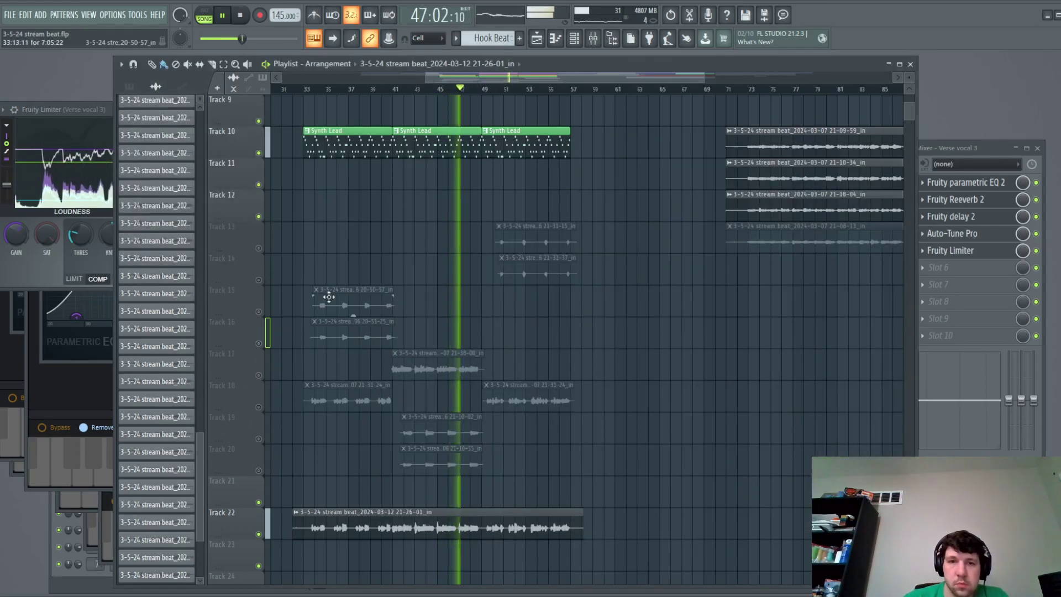
left_click_drag(586, 80, 533, 82)
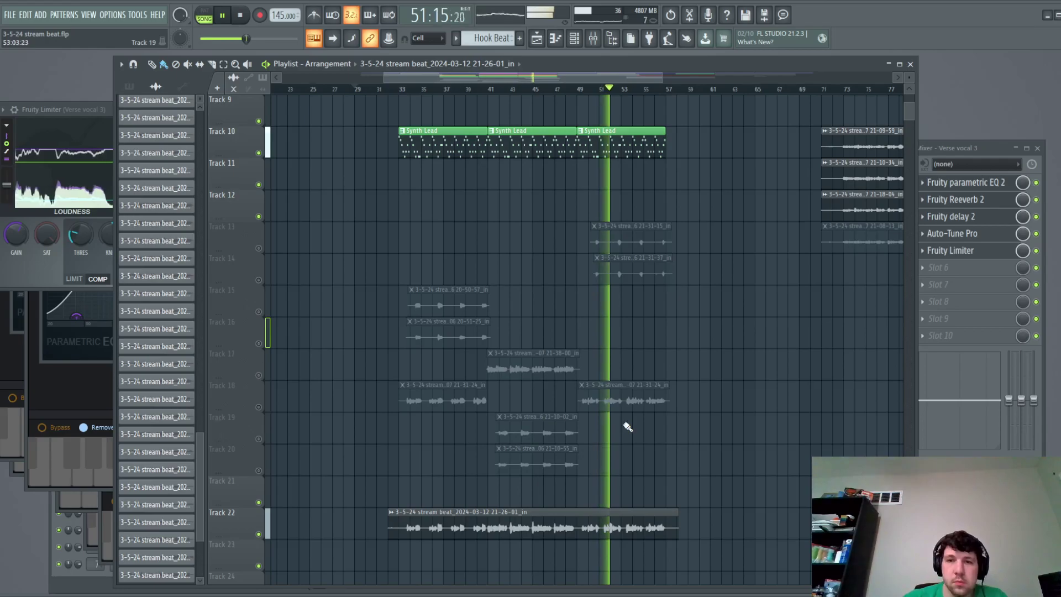
scroll(686, 459, "up", 4)
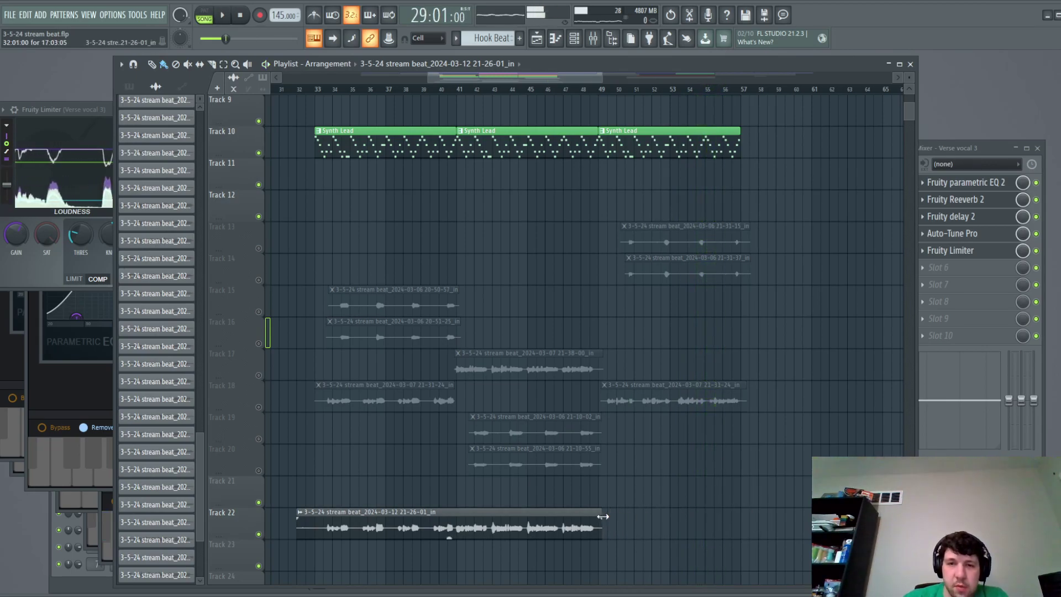
Unmute Track 18 and move its first vocal clip, at bar 33, up onto the muted Track 17.
left_click(259, 408)
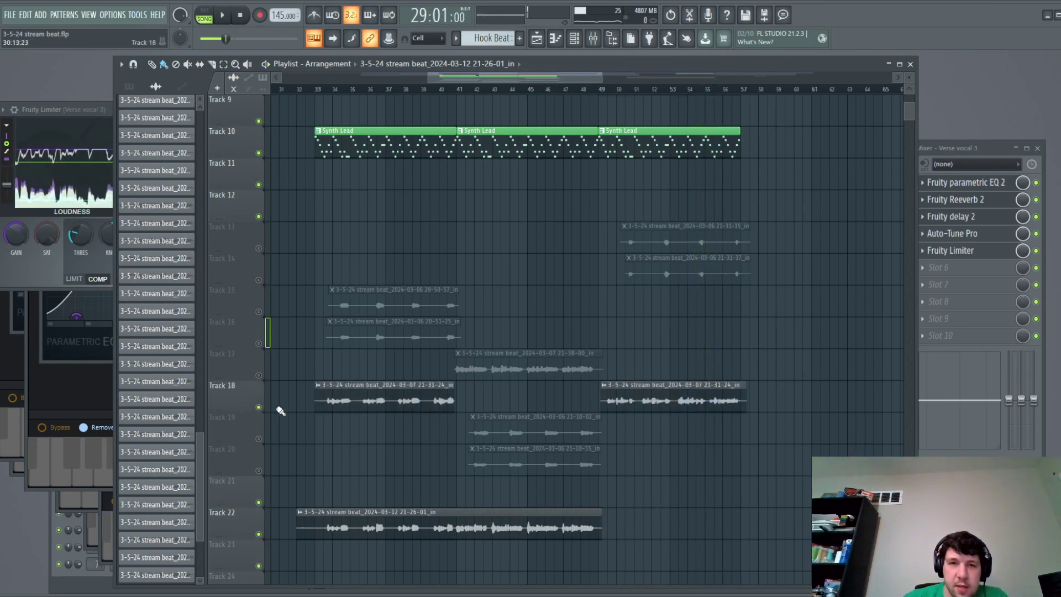
left_click_drag(377, 394, 376, 360)
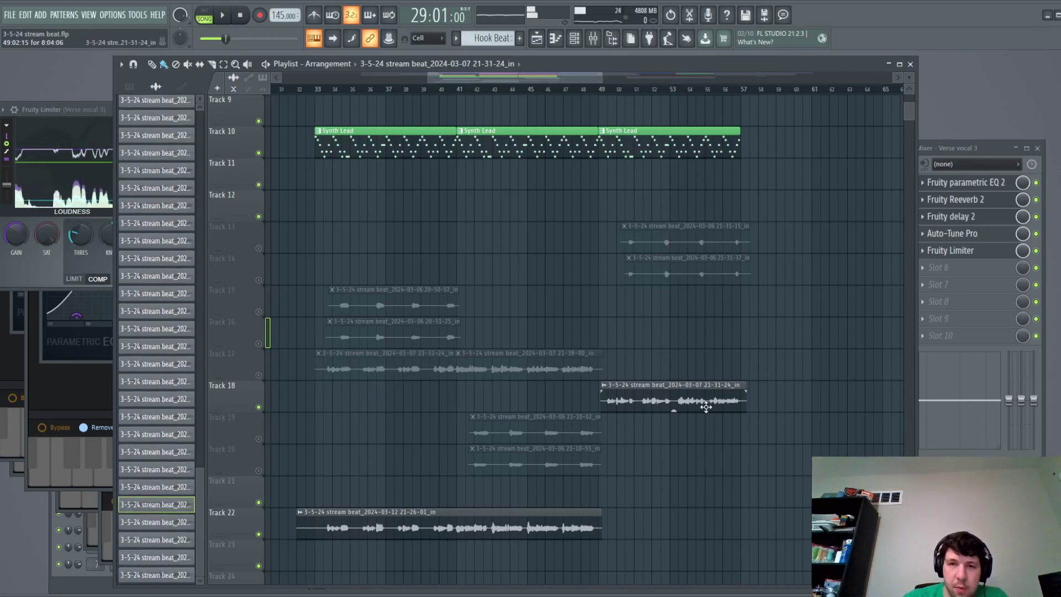
Unmute Tracks 13 to 16, 19 and 20, and briefly play the arrangement from bar 32.
left_click(259, 439)
left_click(258, 471)
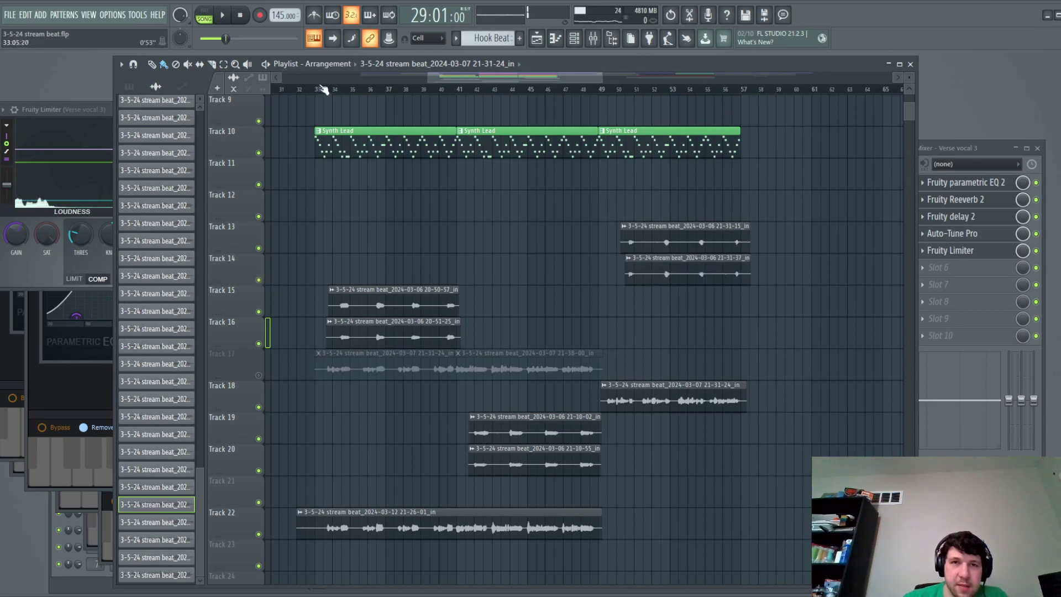
key("space")
key("space")
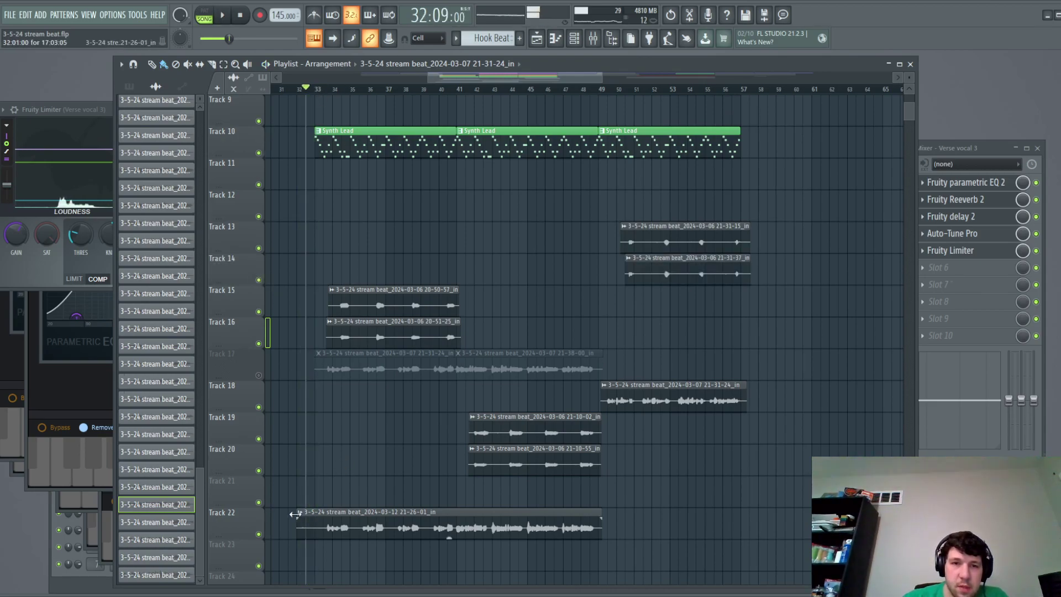
Route the Track 22 take to mixer track 14, Verse Vocal 1, and extend the clip's end past bar 57.
double_click(360, 523)
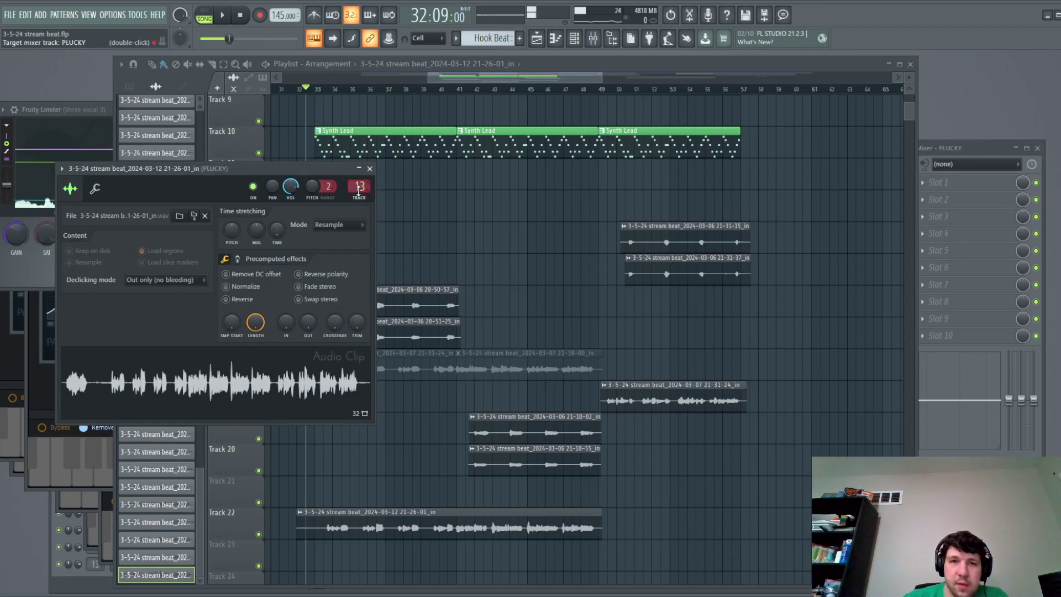
scroll(359, 189, "up", 1)
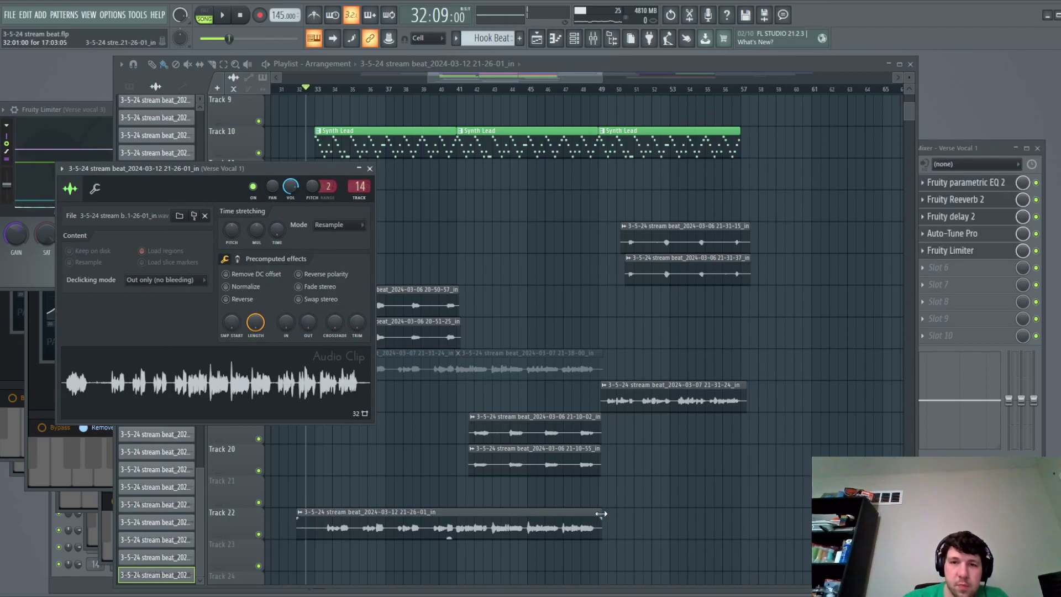
left_click_drag(602, 514, 744, 523)
Mute Tracks 13 to 16 and 18 to 20, and play the Track 22 take while checking its mixer level.
left_click(258, 407)
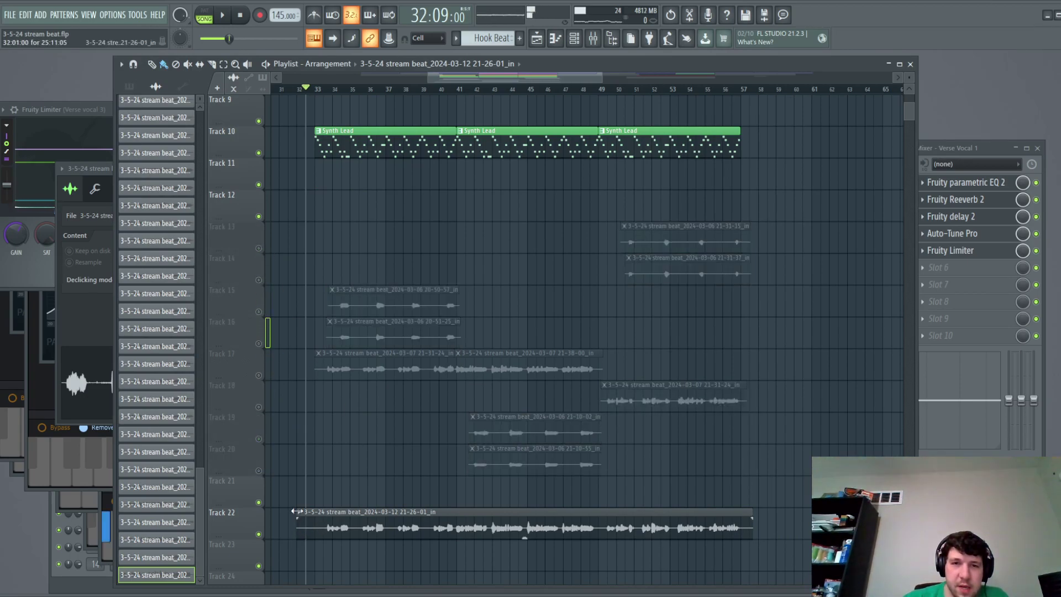
key("space")
key("F9")
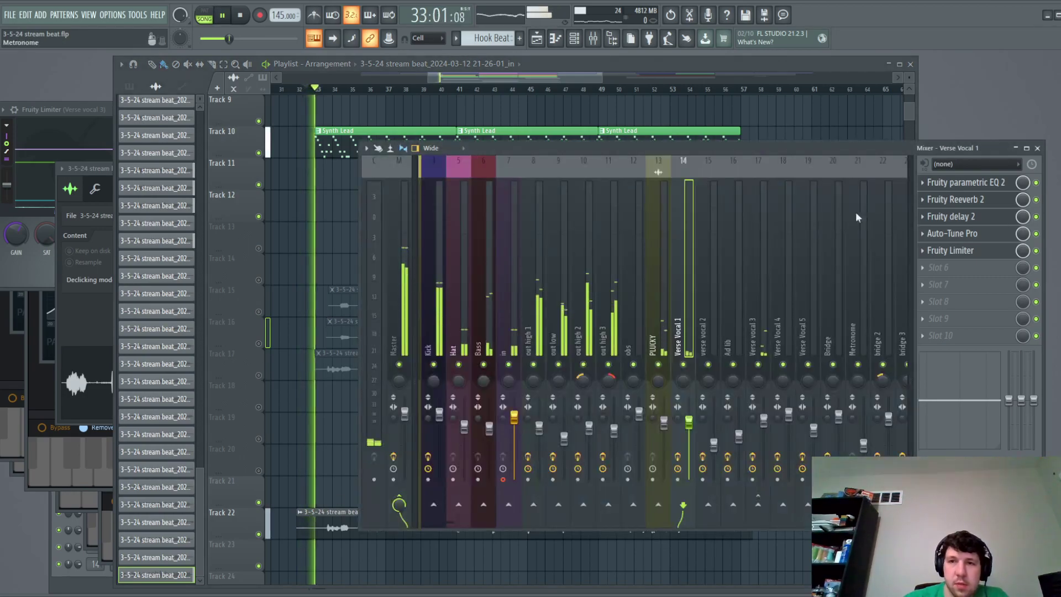
key("space")
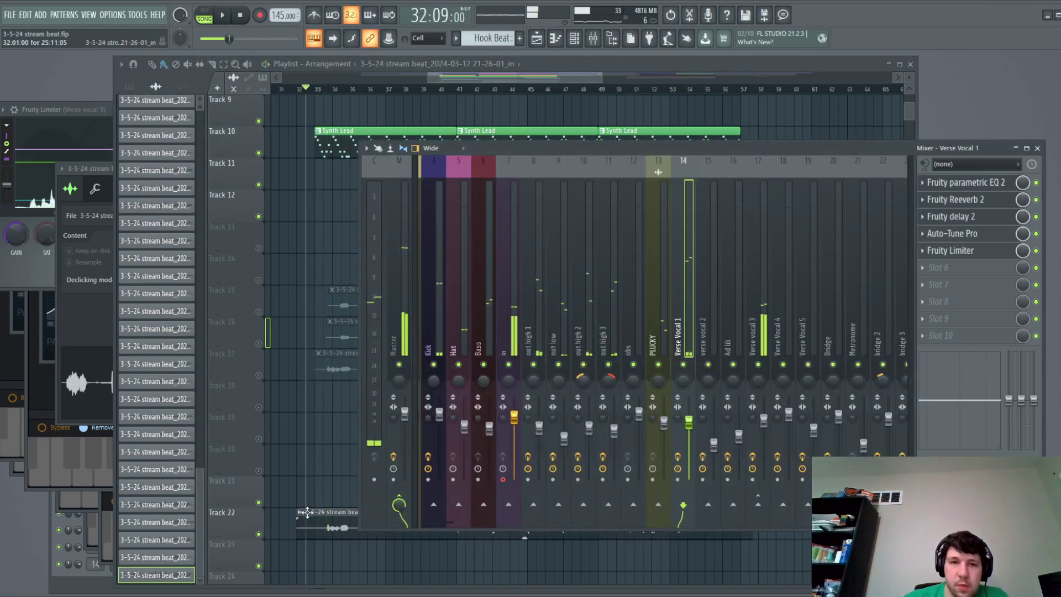
Route the Track 22 take to mixer track 16, Ad lib, trim its start to 33:09 and briefly check it in playback.
left_click(307, 518)
double_click(336, 510)
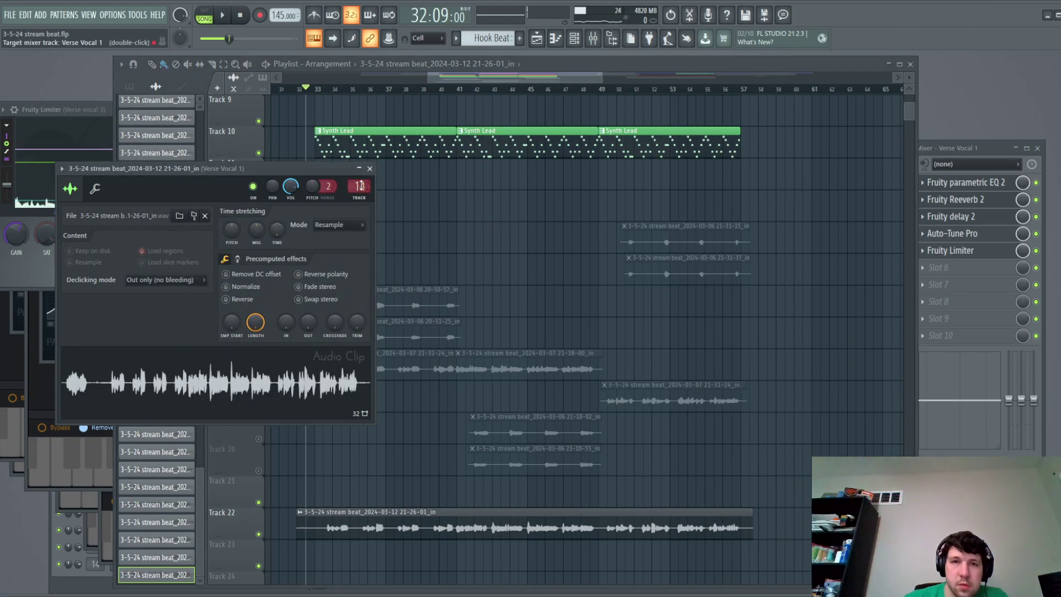
scroll(360, 186, "up", 2)
left_click(299, 515)
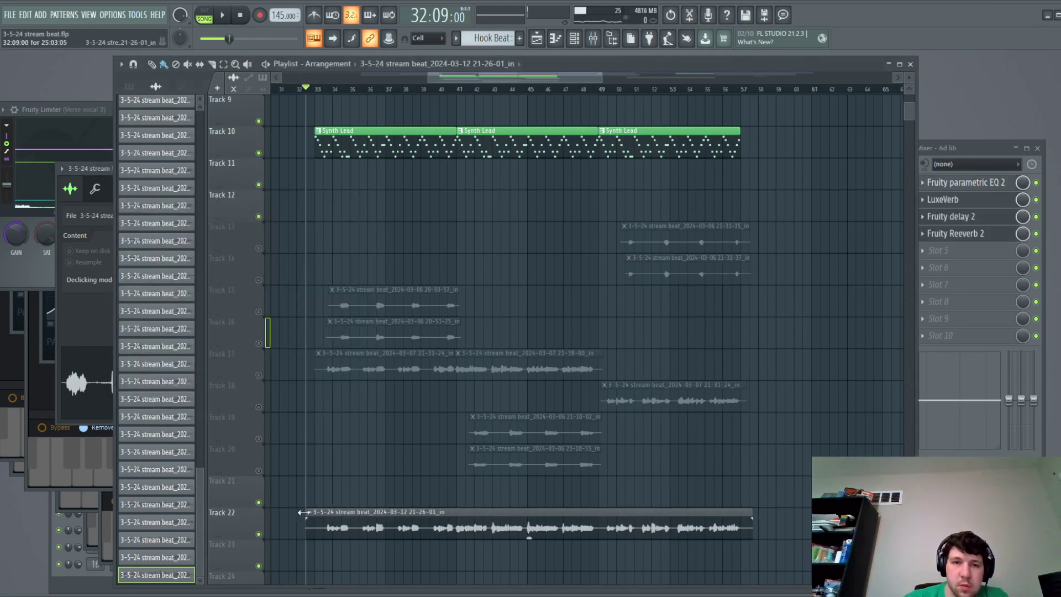
key("space")
key("F9")
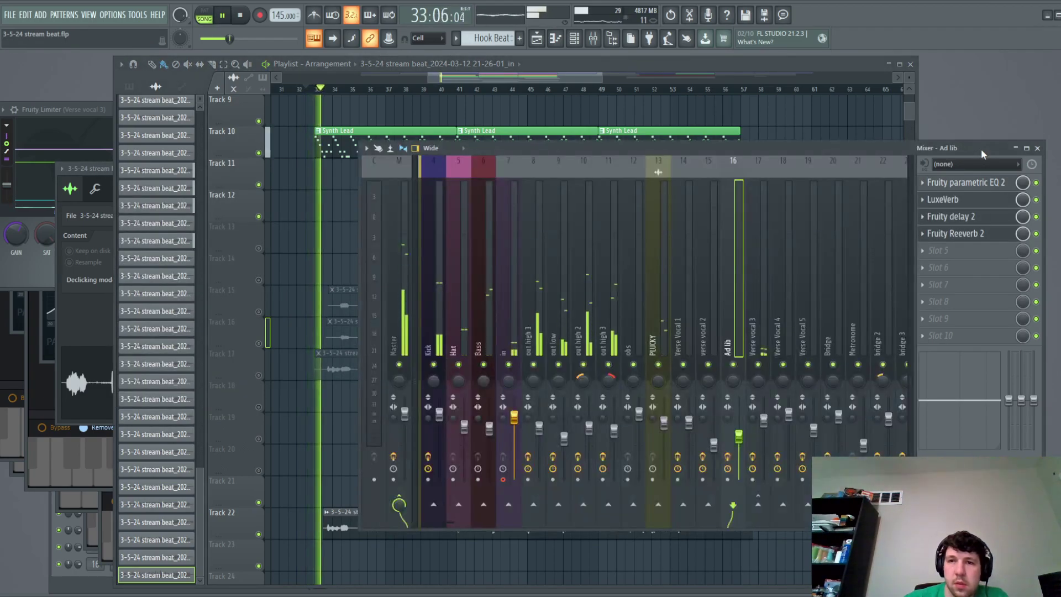
key("space")
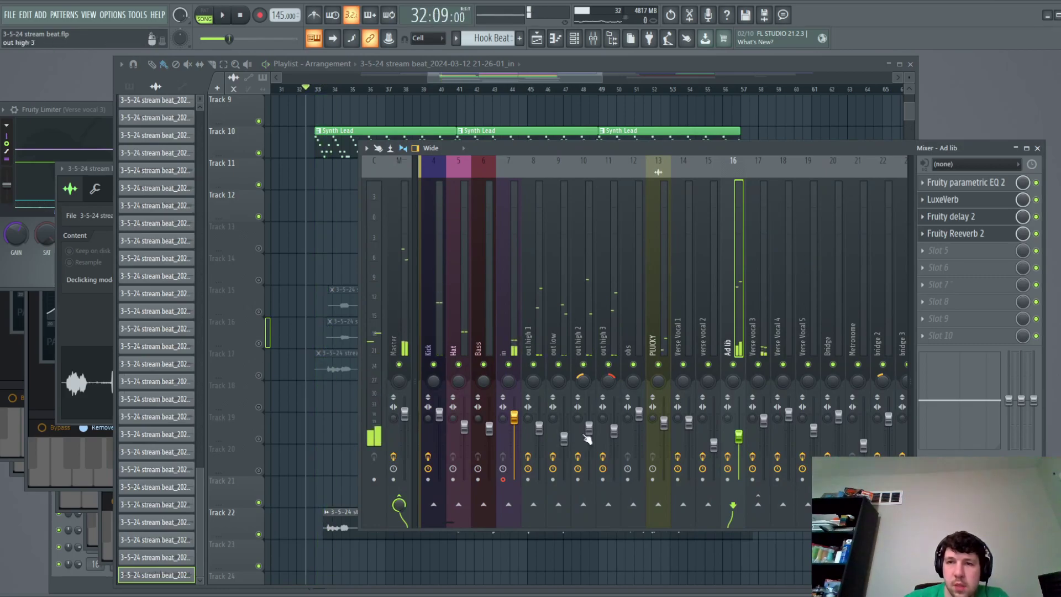
Route the Track 22 take back to mixer track 17, Verse vocal 3, and start playback from 32:09.
left_click(329, 520)
double_click(356, 507)
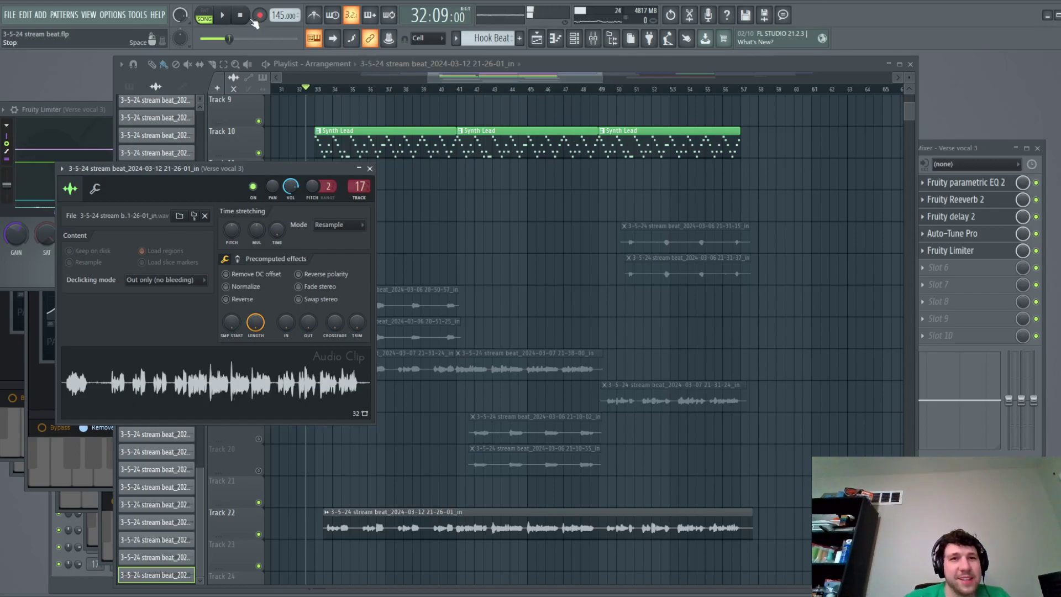
left_click(509, 62)
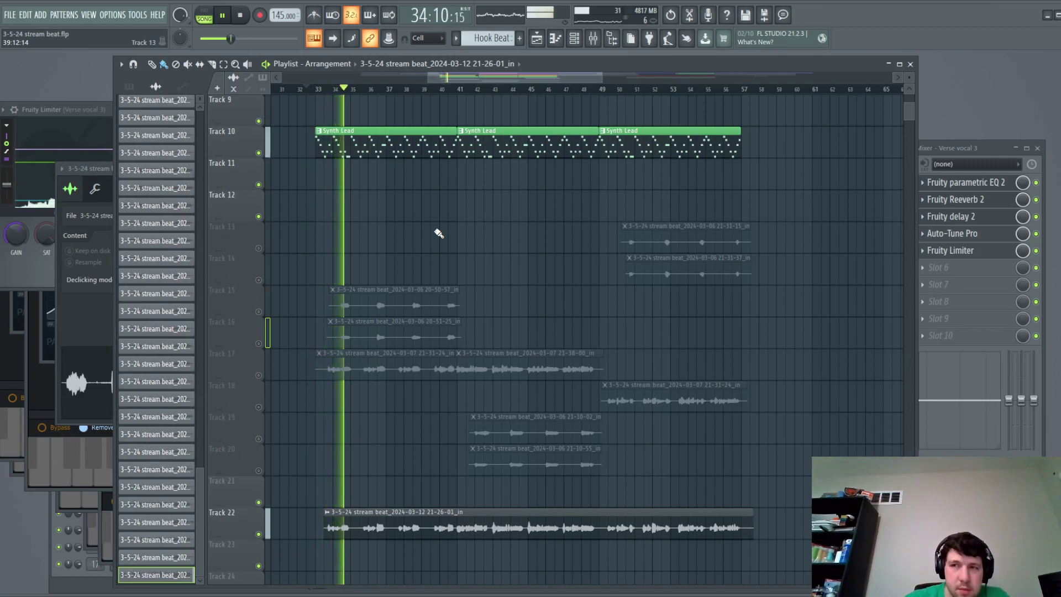
Open the Fruity Limiter on Verse vocal 3 and check its gain and compressor threshold while the take plays.
left_click(967, 251)
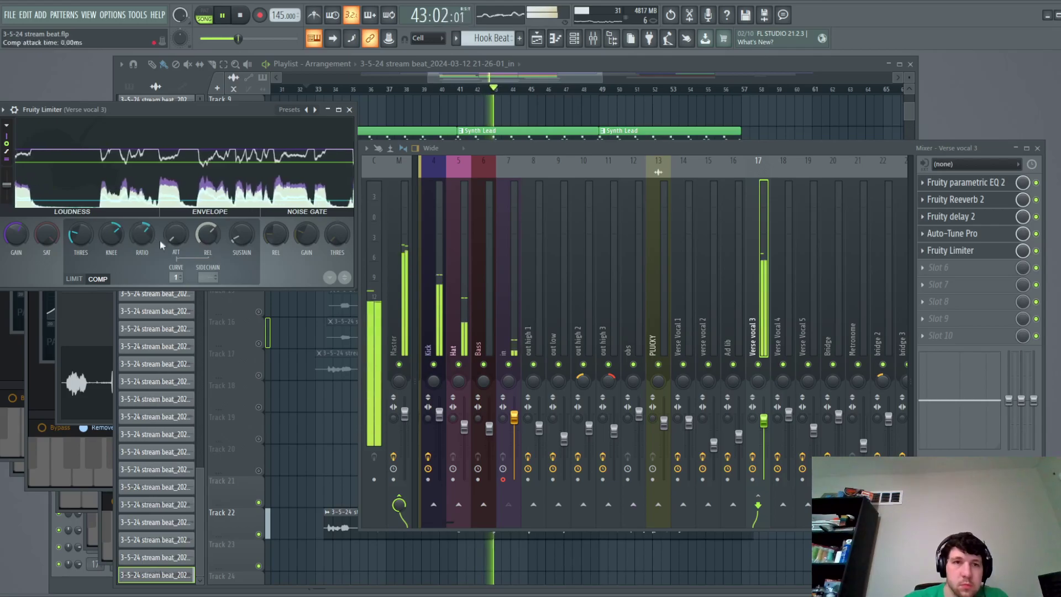
left_click_drag(16, 236, 78, 237)
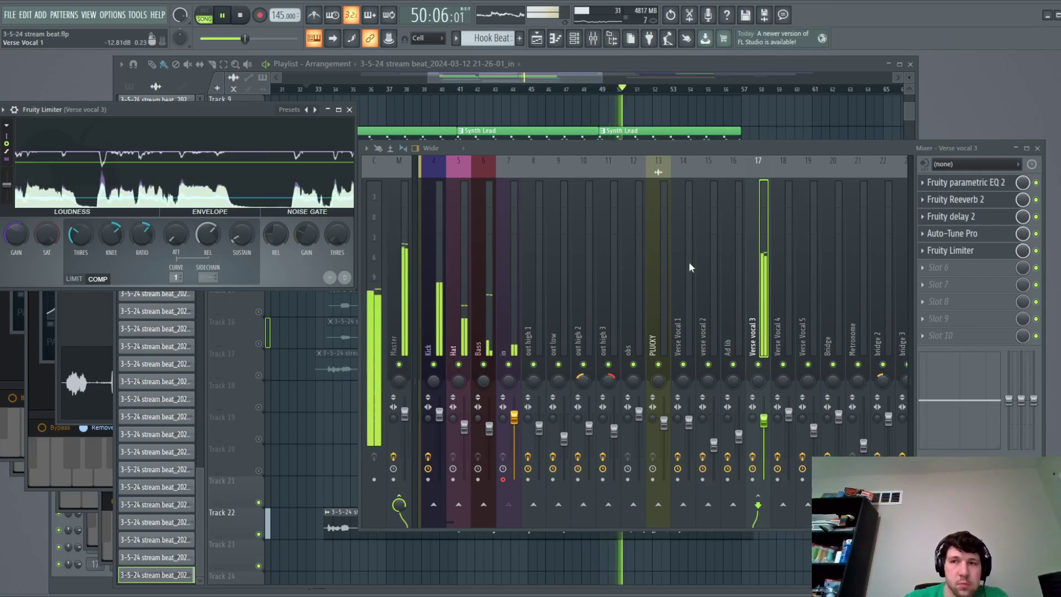
left_click(496, 78)
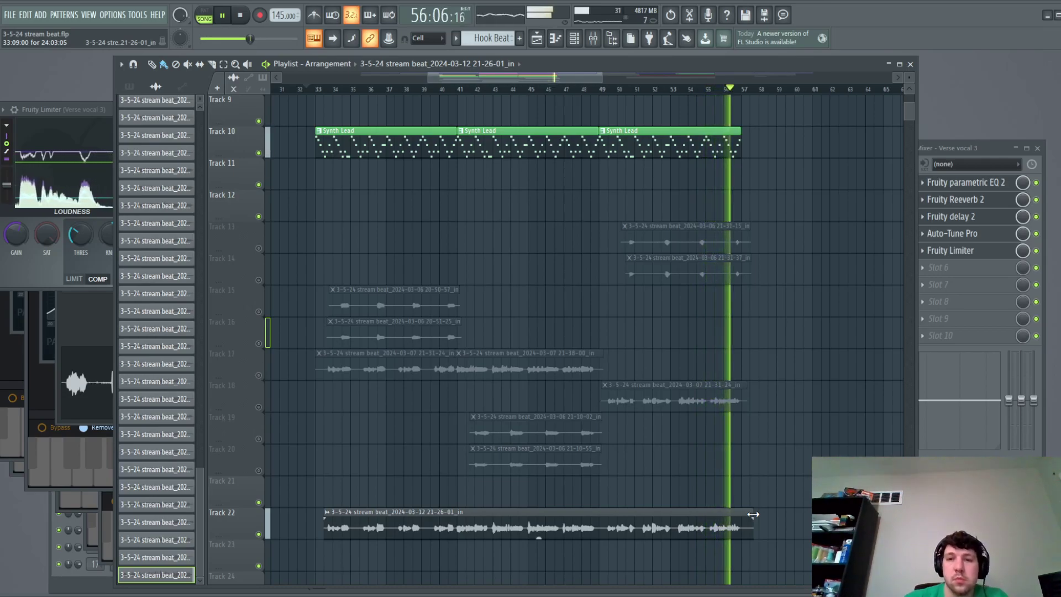
Stop playback, trim the Track 22 clip's end to bar 49, and unmute Tracks 13 to 16 and 18 to 20.
key("space")
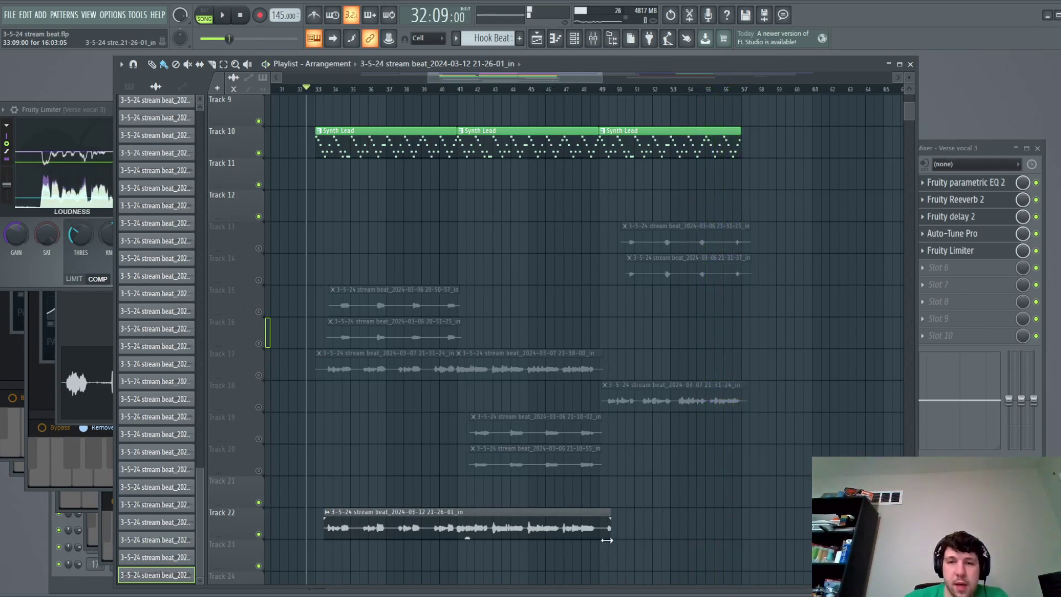
left_click(258, 408)
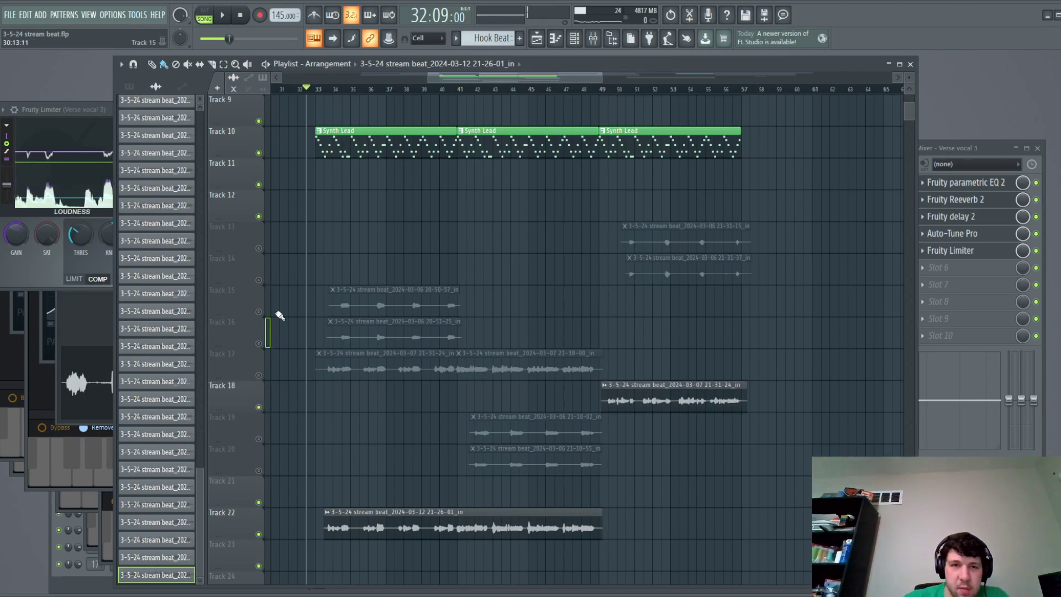
left_click(259, 440)
left_click(259, 471)
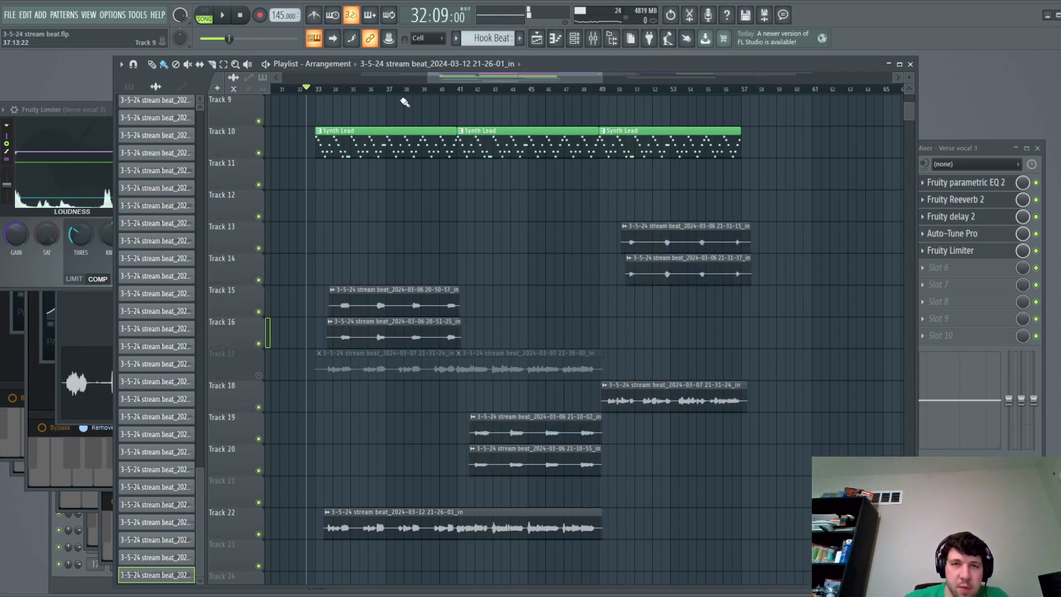
Play the arrangement from 32:09 and lower the Ad lib mixer fader slightly.
key("space")
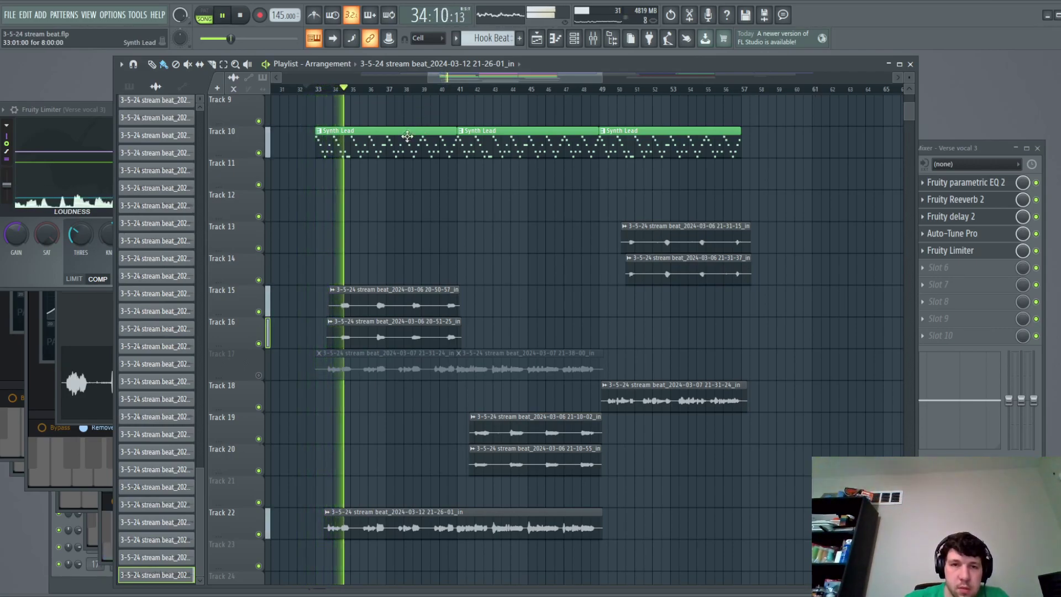
left_click(978, 147)
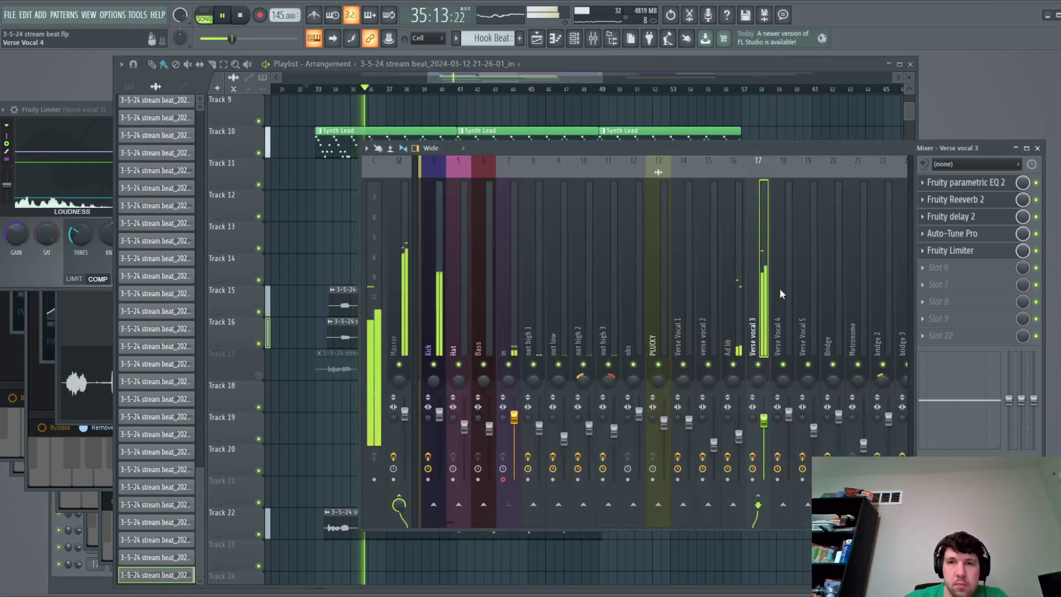
left_click_drag(739, 436, 739, 439)
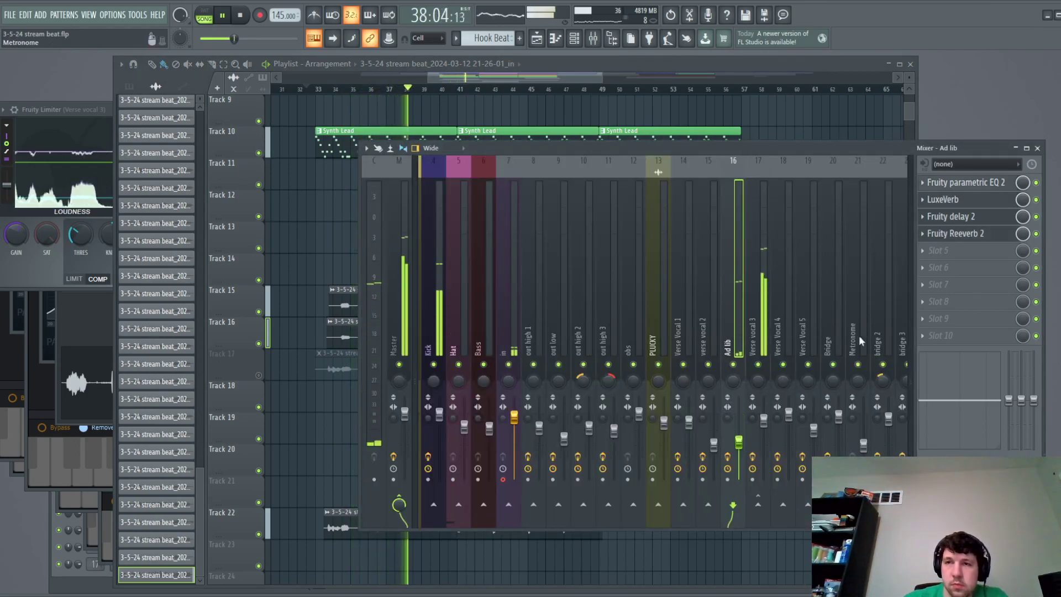
Copy Auto-Tune Pro from Verse vocal 3 to the Ad lib track and move it to the first effect slot during playback.
key("Right")
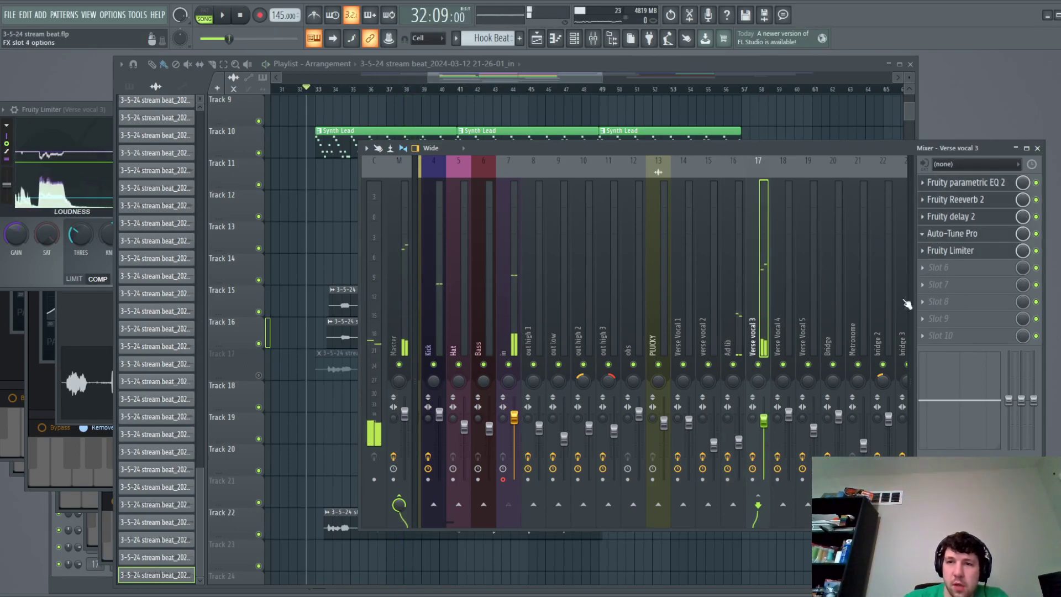
left_click_drag(735, 302, 734, 303)
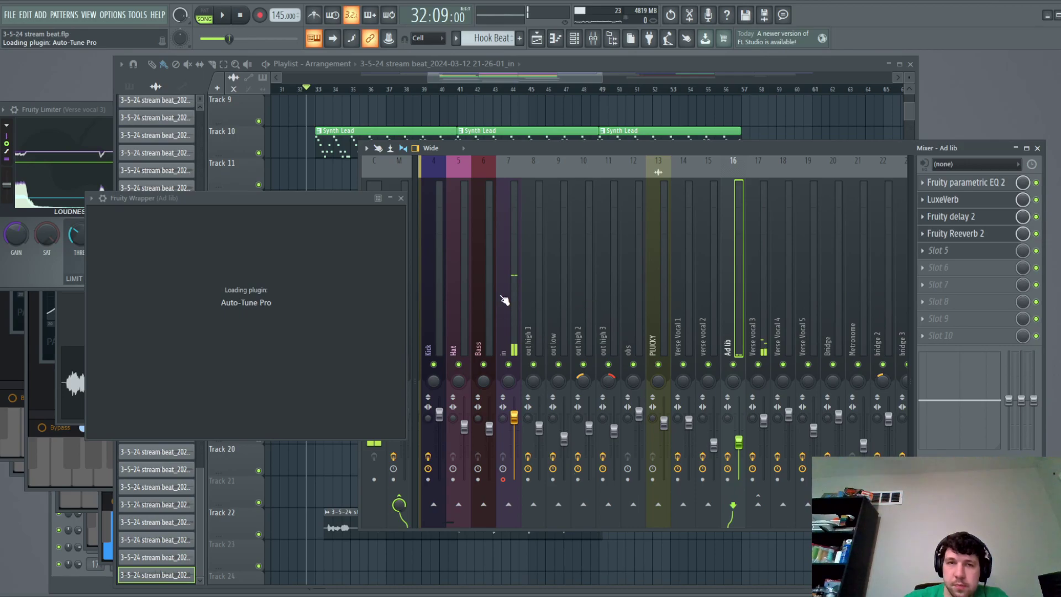
left_click(629, 197)
key("space")
left_click(512, 74)
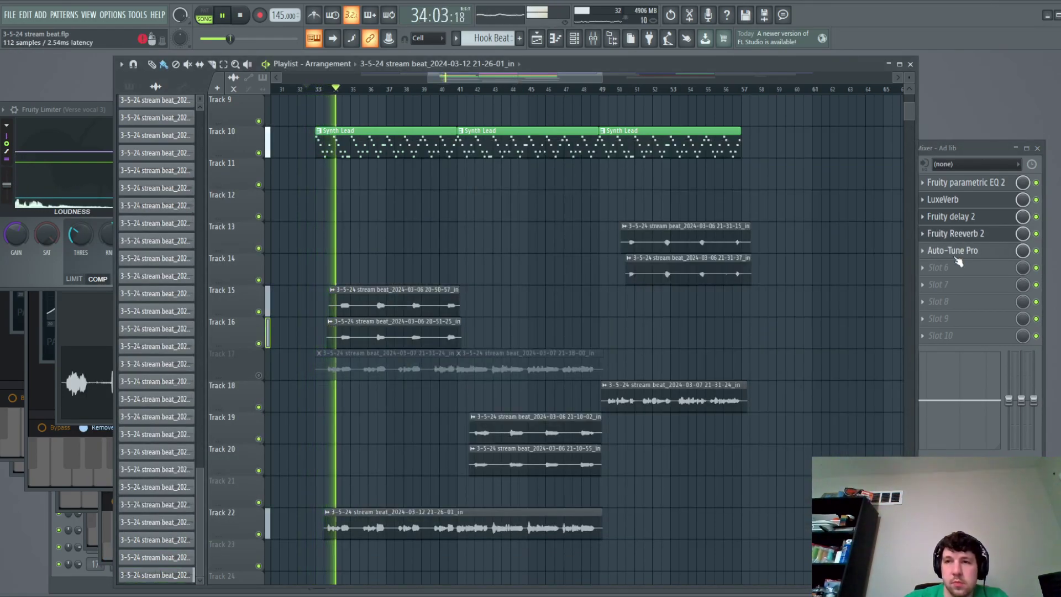
left_click_drag(958, 261, 958, 188)
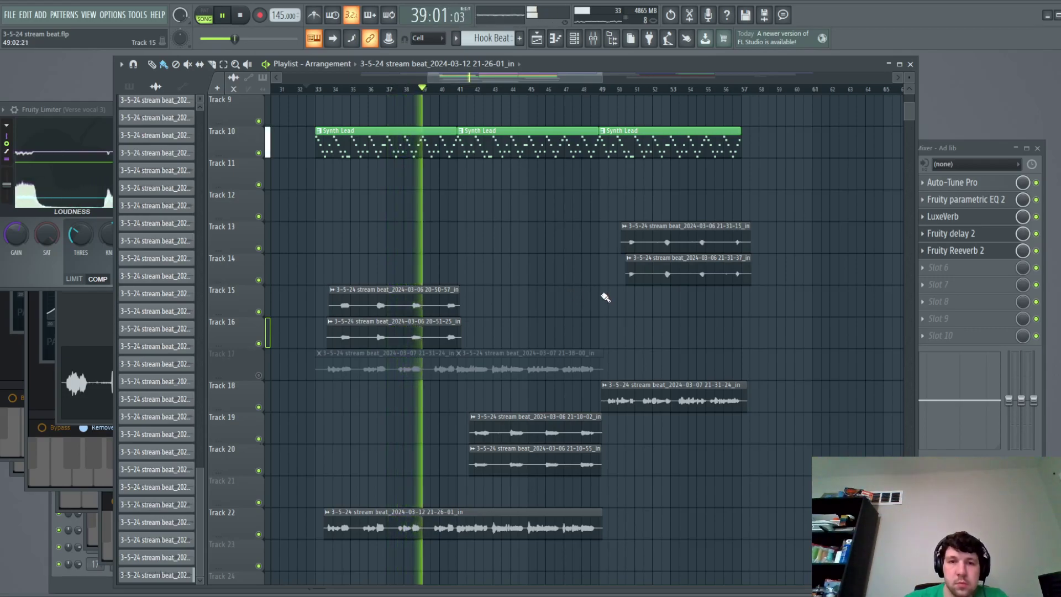
Replay the verse from bar 37 and compare the ad-lib waveforms on Tracks 15, 16, 19 and 20 with the Track 22 take.
scroll(424, 104, "up", 1)
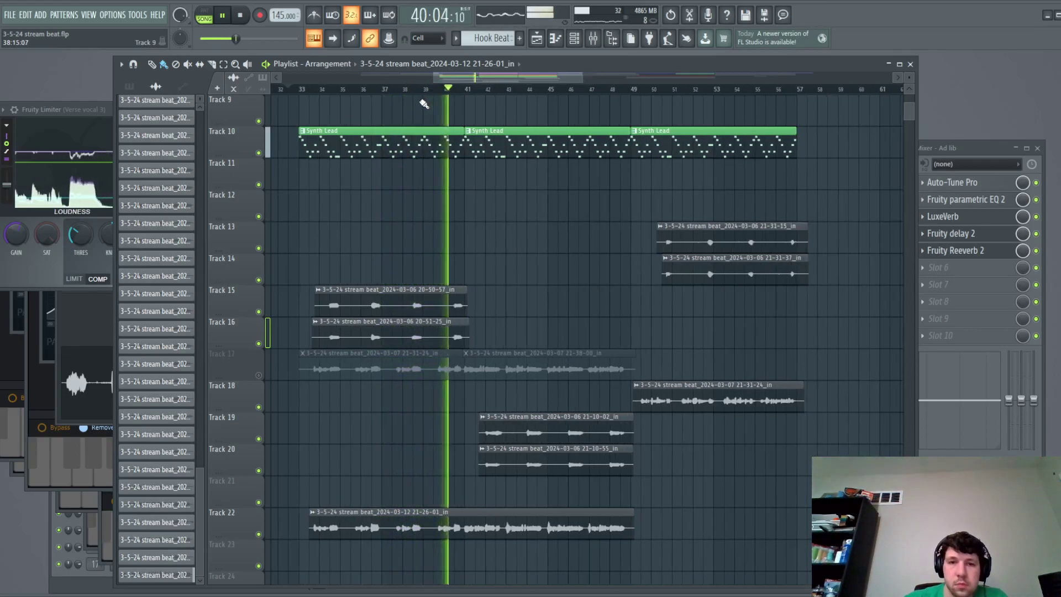
scroll(424, 104, "up", 1)
left_click(386, 90)
scroll(446, 233, "up", 4)
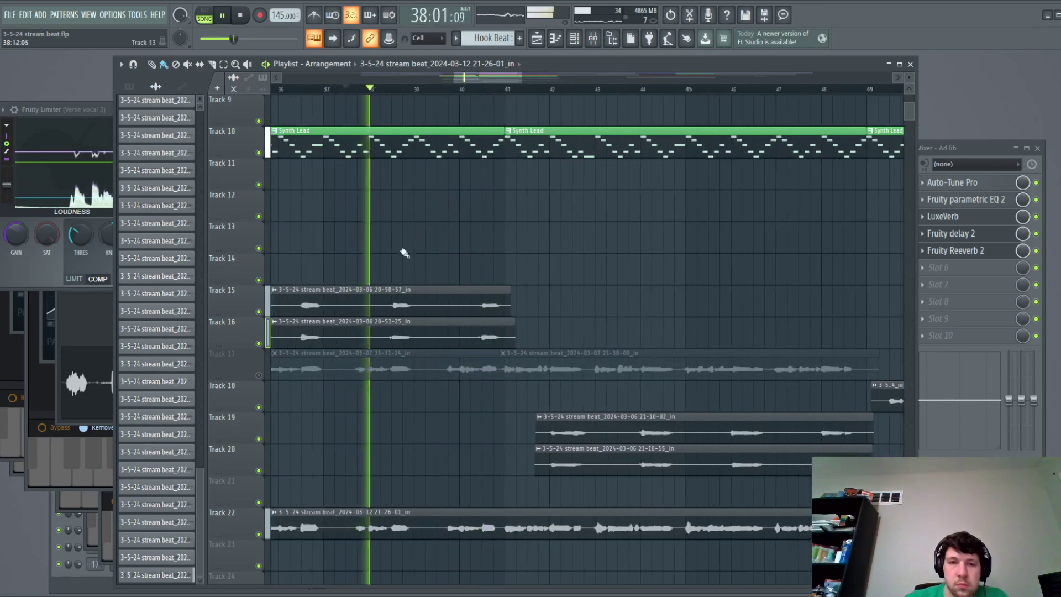
scroll(390, 276, "up", 5)
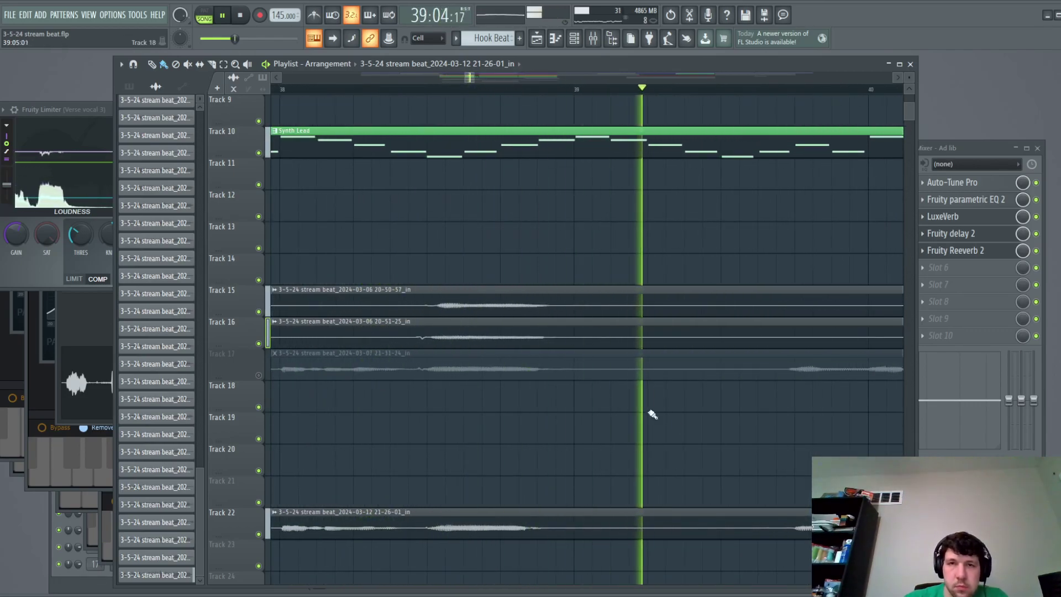
scroll(812, 204, "down", 3)
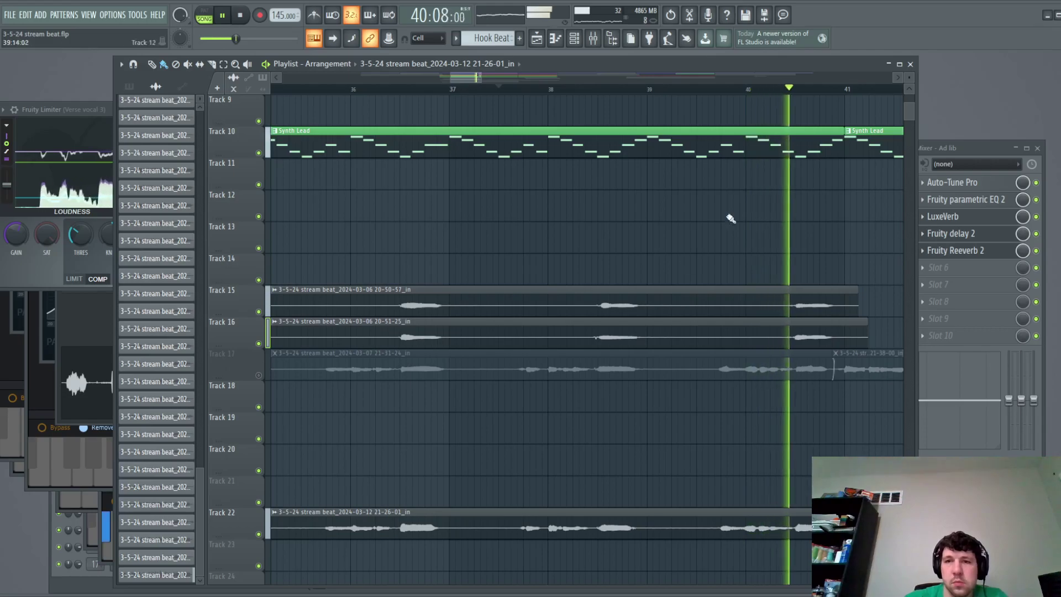
scroll(745, 203, "down", 2)
scroll(511, 310, "down", 3)
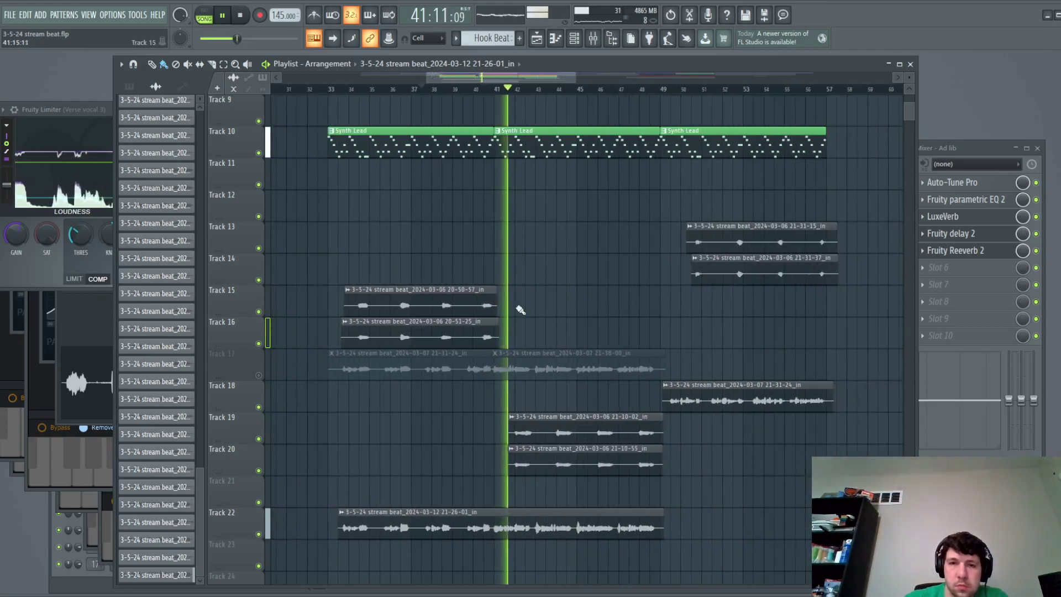
scroll(559, 350, "up", 4)
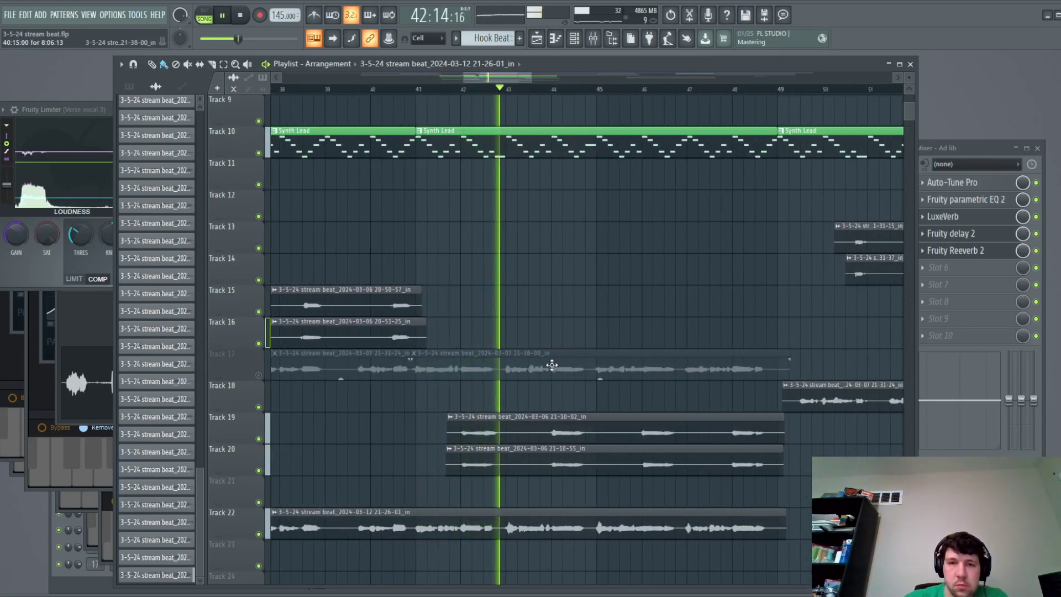
scroll(552, 363, "right", 3)
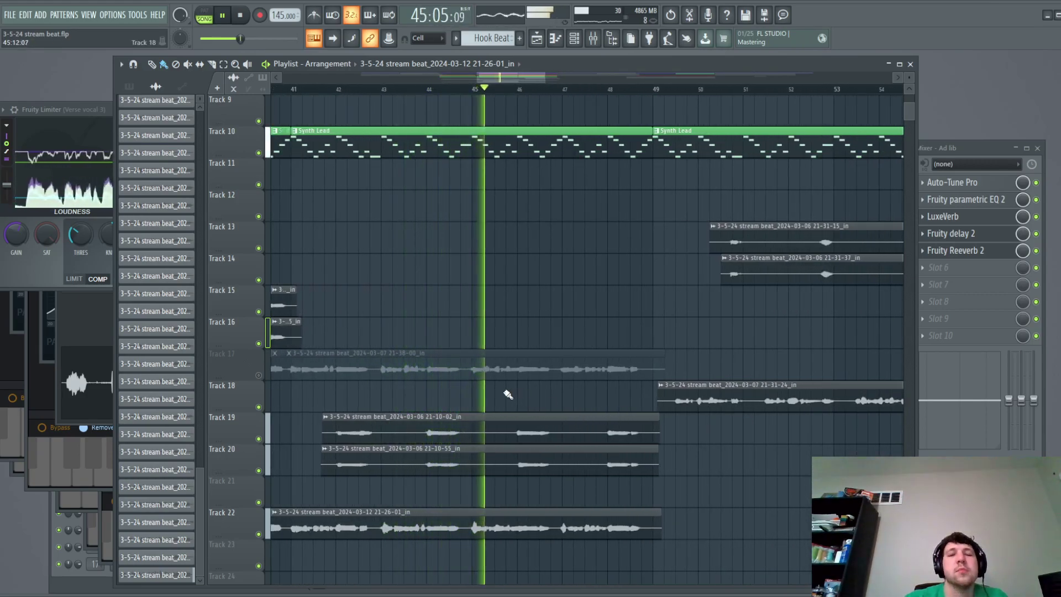
Stop playback, mute Track 22 and move the playhead to bar 28.
scroll(506, 394, "down", 6)
key("space")
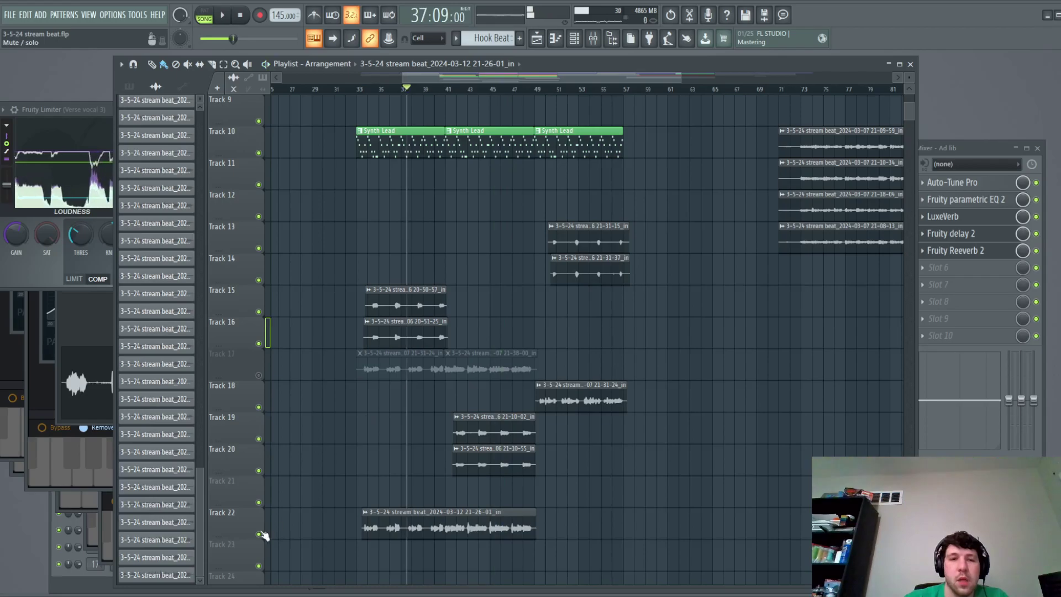
left_click(258, 534)
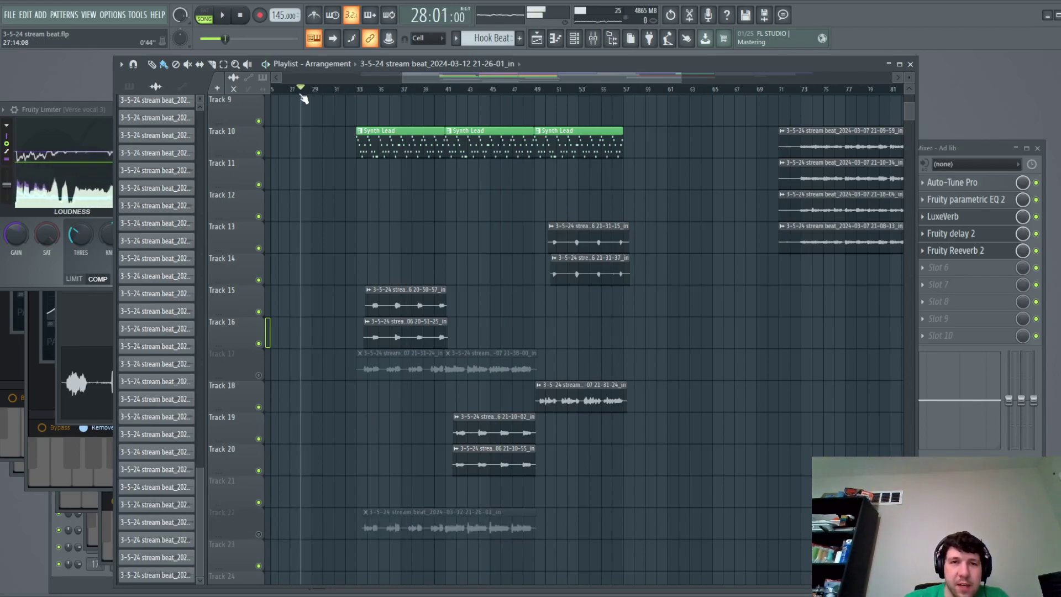
Bypass Fruity Limiter on the Verse vocal 3 mixer track and mute the Ad lib mixer track.
left_click(960, 160)
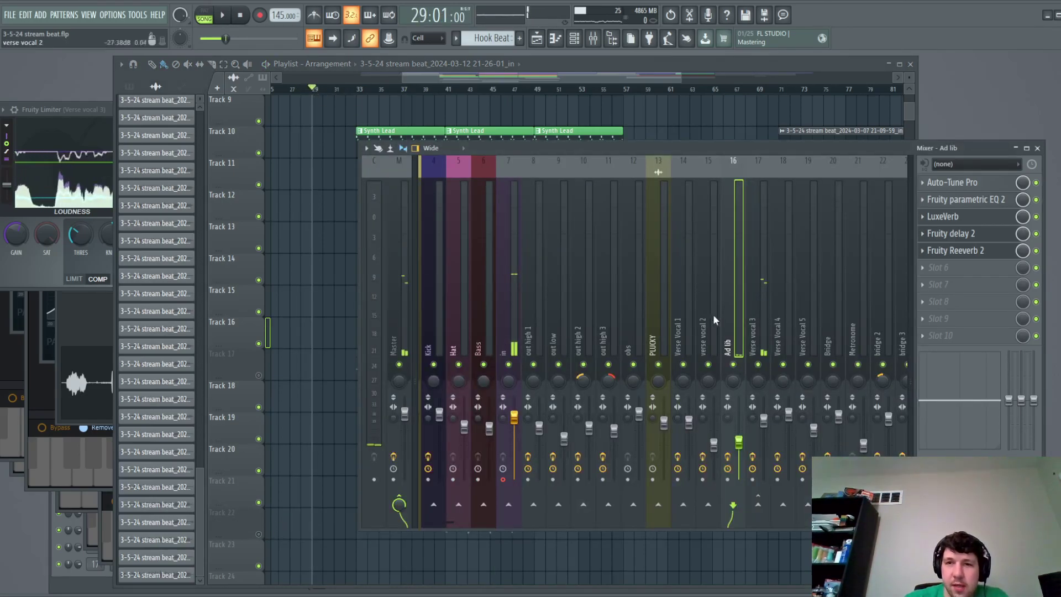
left_click(758, 354)
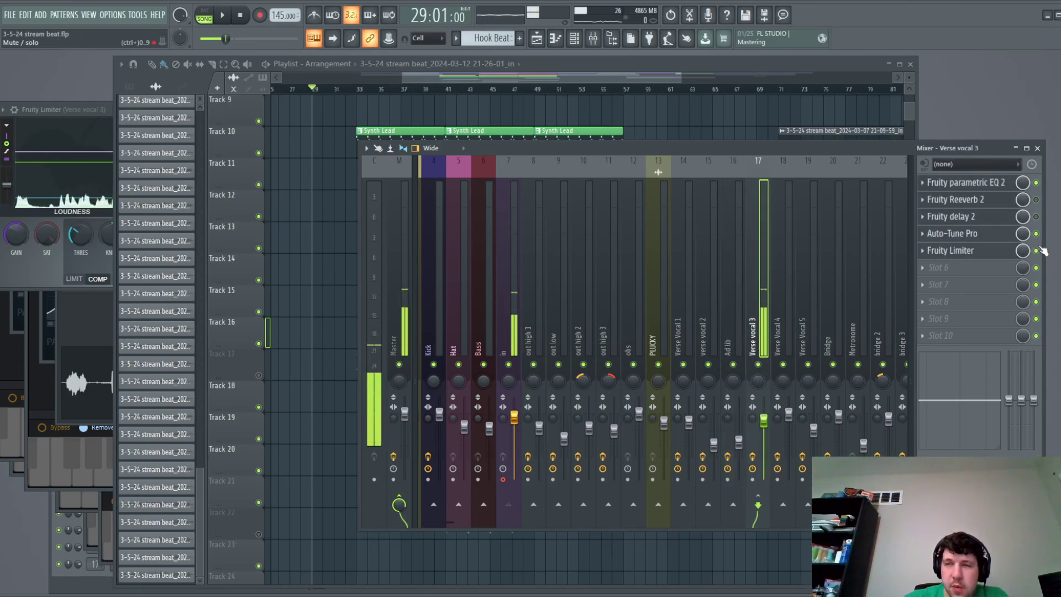
left_click(482, 82)
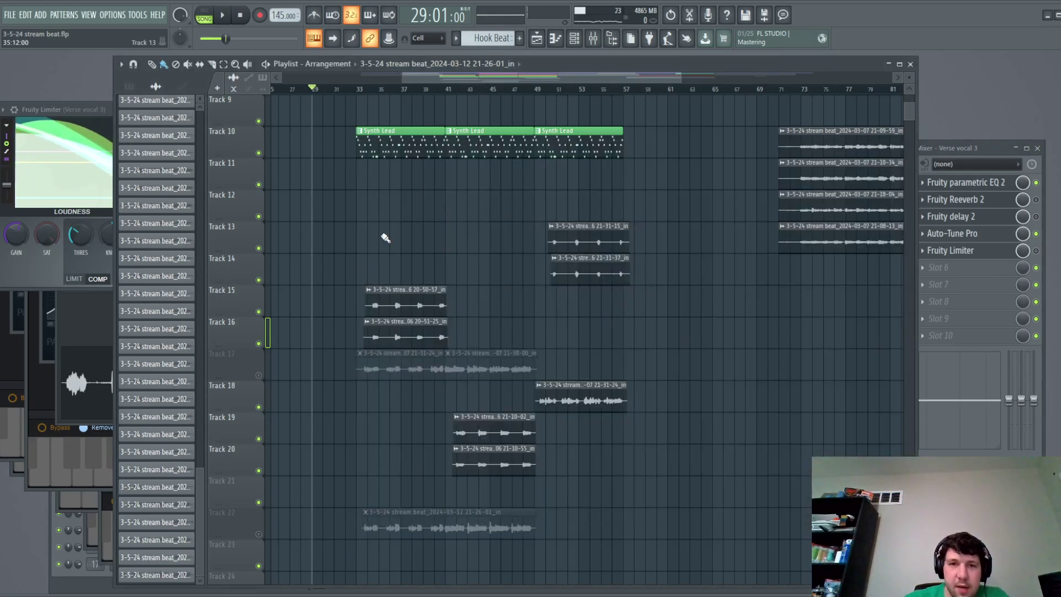
left_click(956, 153)
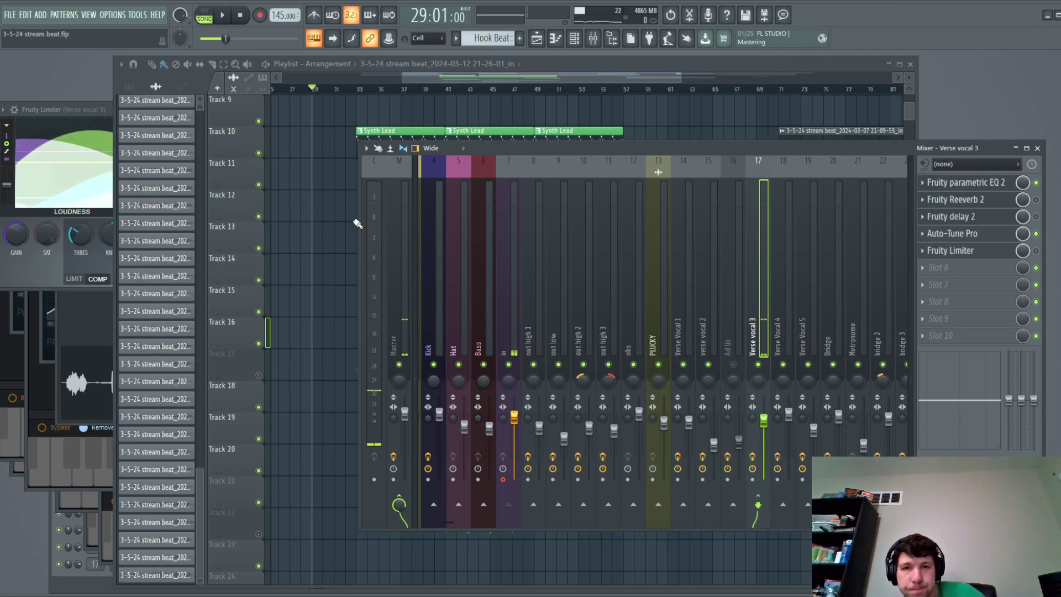
Select the in mixer track and enable the metronome and audio recording for a vocal take from bar 29.
left_click(508, 227)
left_click_drag(511, 79, 432, 81)
scroll(538, 250, "up", 4)
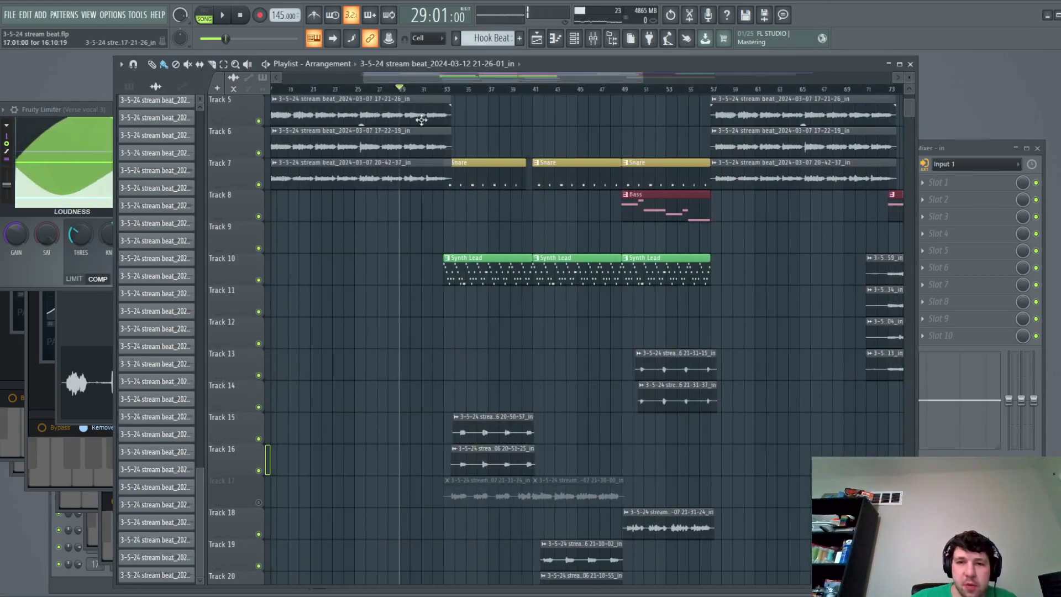
scroll(419, 155, "down", 7)
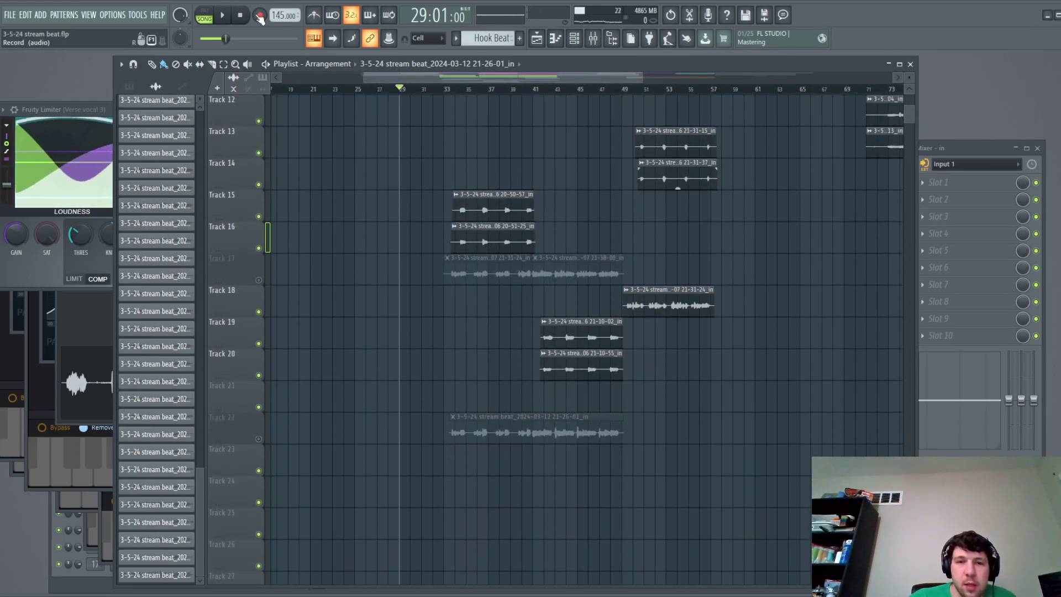
left_click(592, 40)
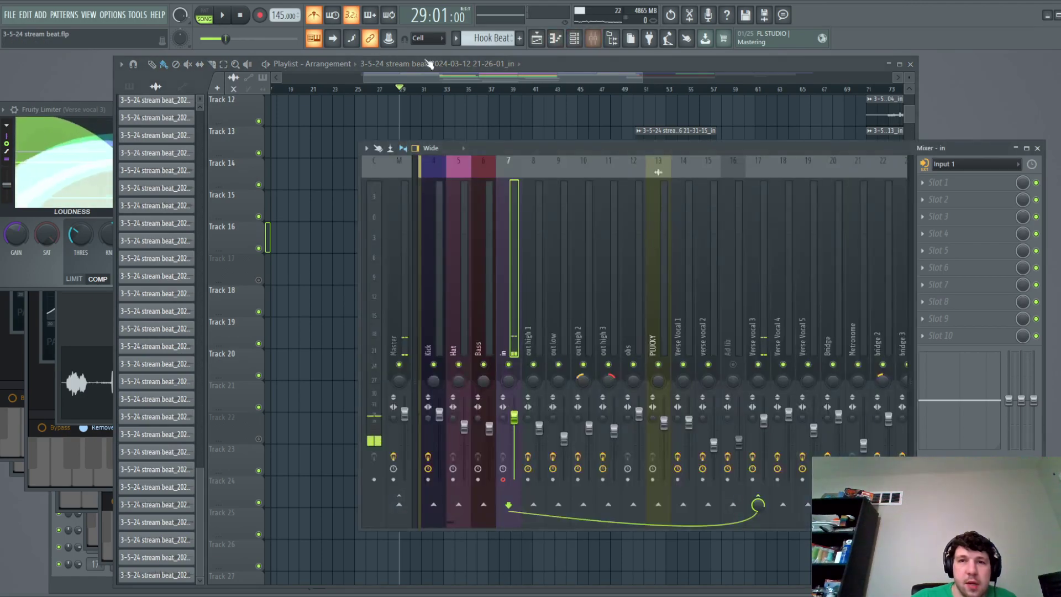
Record a verse take from bar 29 to about bar 48, stop, and move the playhead to bar 30.
key("space")
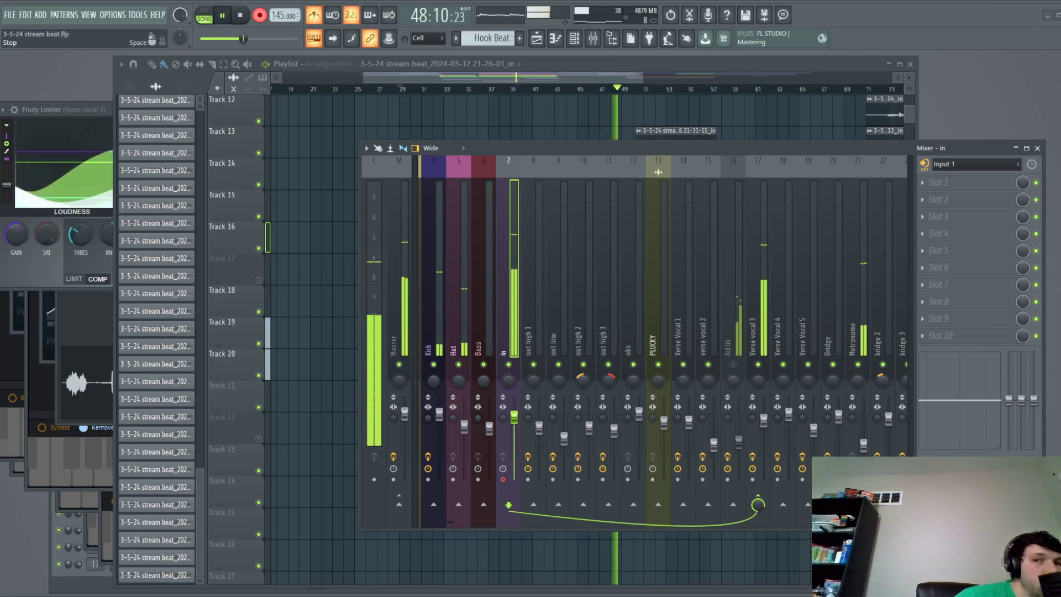
left_click(241, 15)
left_click(399, 81)
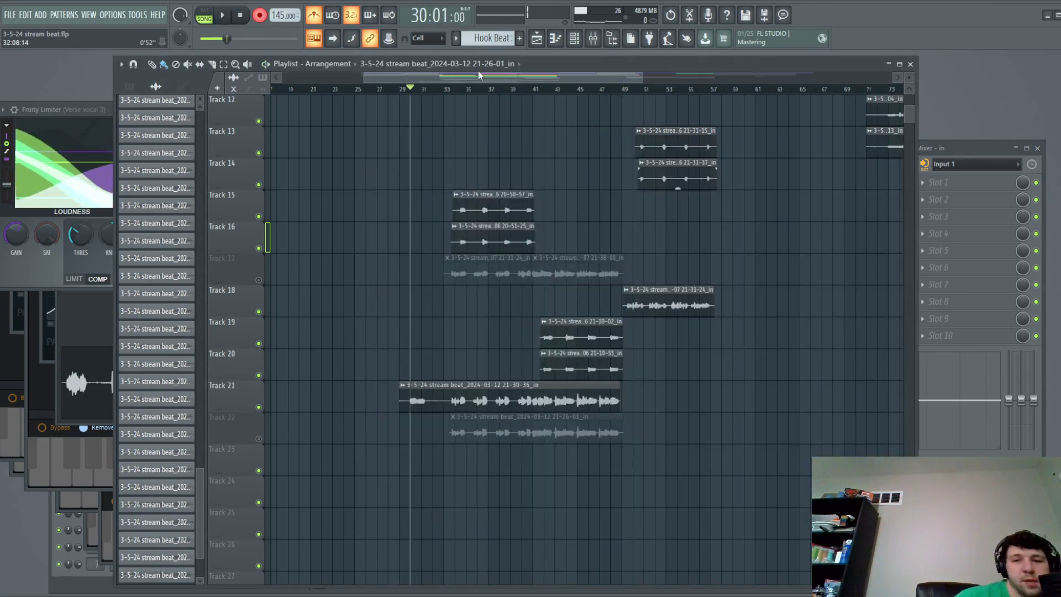
Try two more verse takes from bar 30, stopping each early, and undo the recording.
key("space")
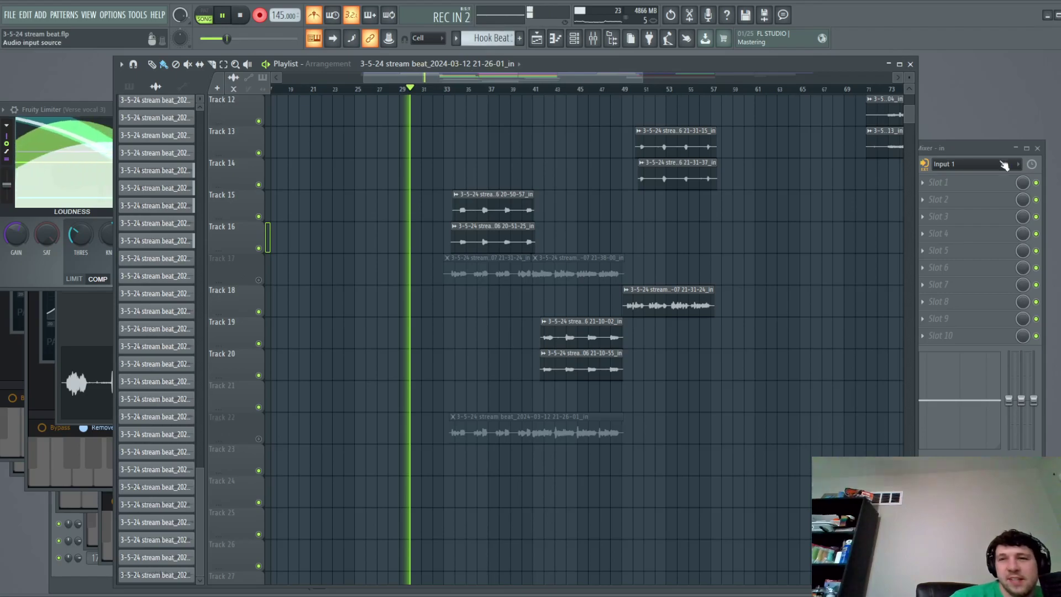
key("F9")
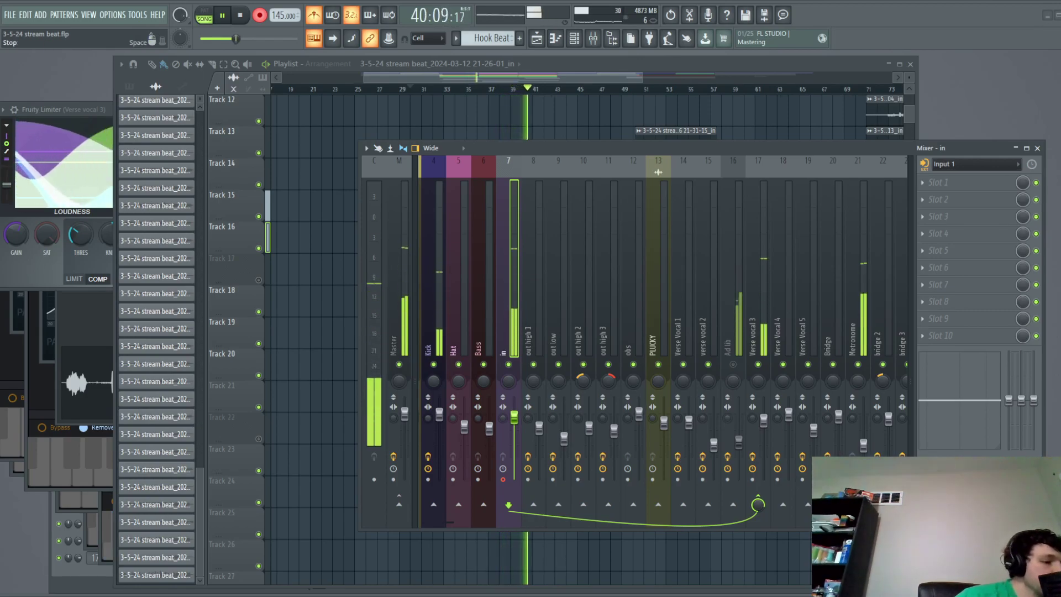
left_click(240, 15)
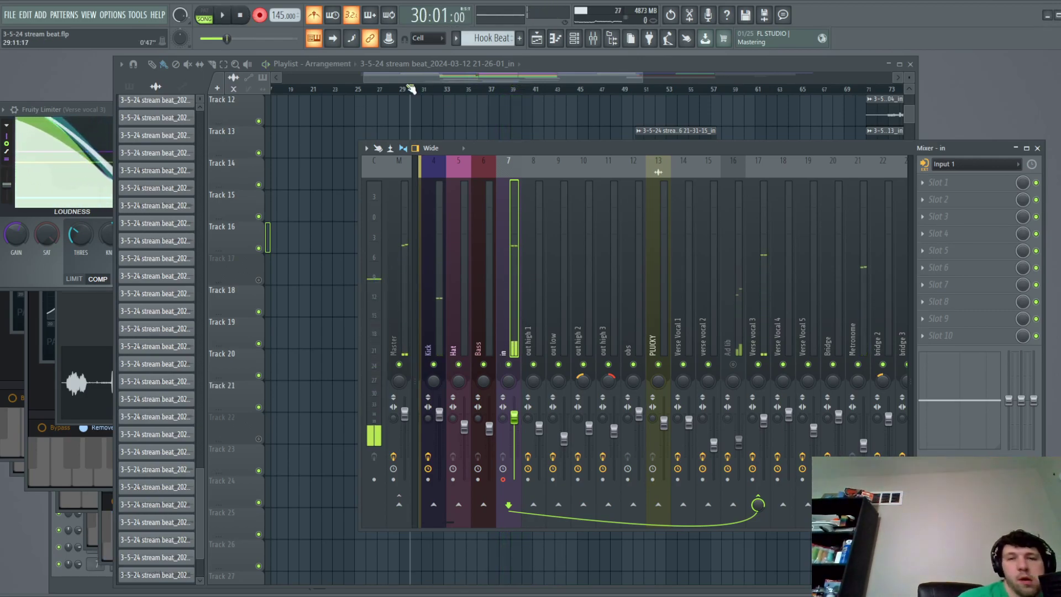
key("space")
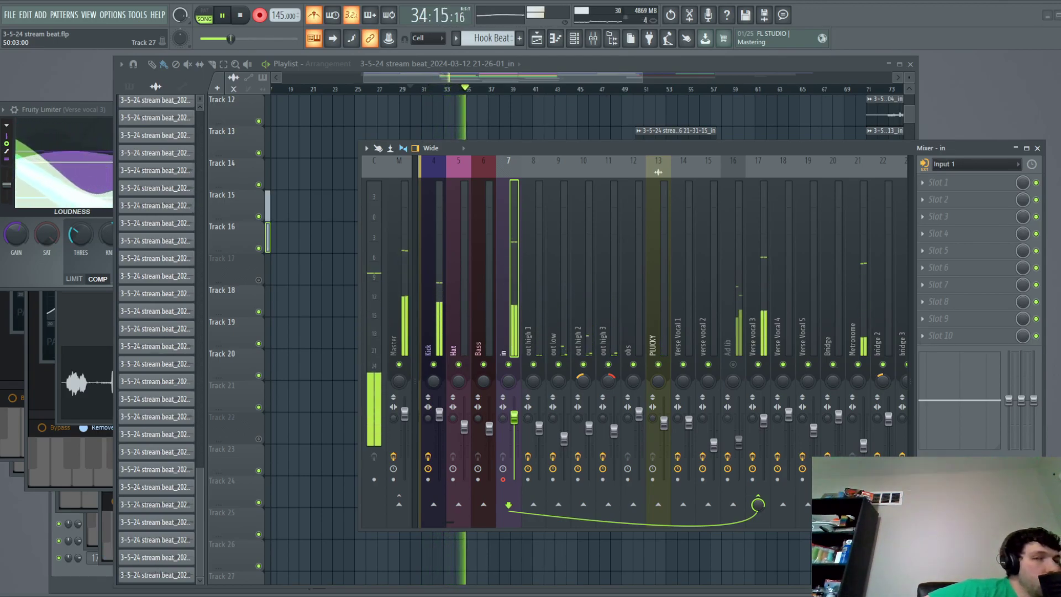
key("space")
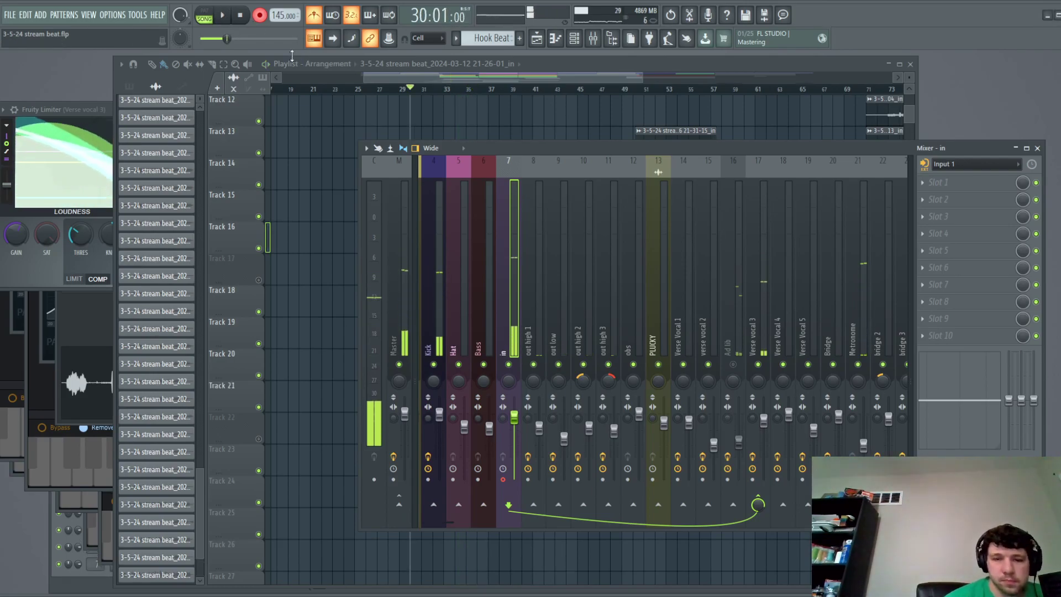
key("ctrl+z")
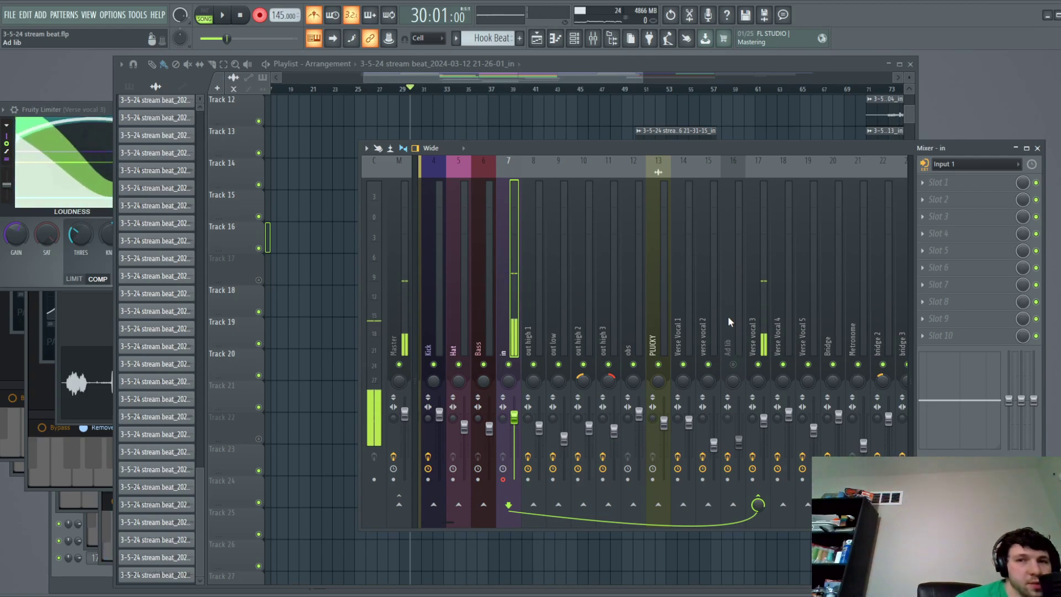
Record a verse take from bar 30 with Auto-Tune Pro on Verse vocal 3 open, and undo the recorded items.
left_click(760, 307)
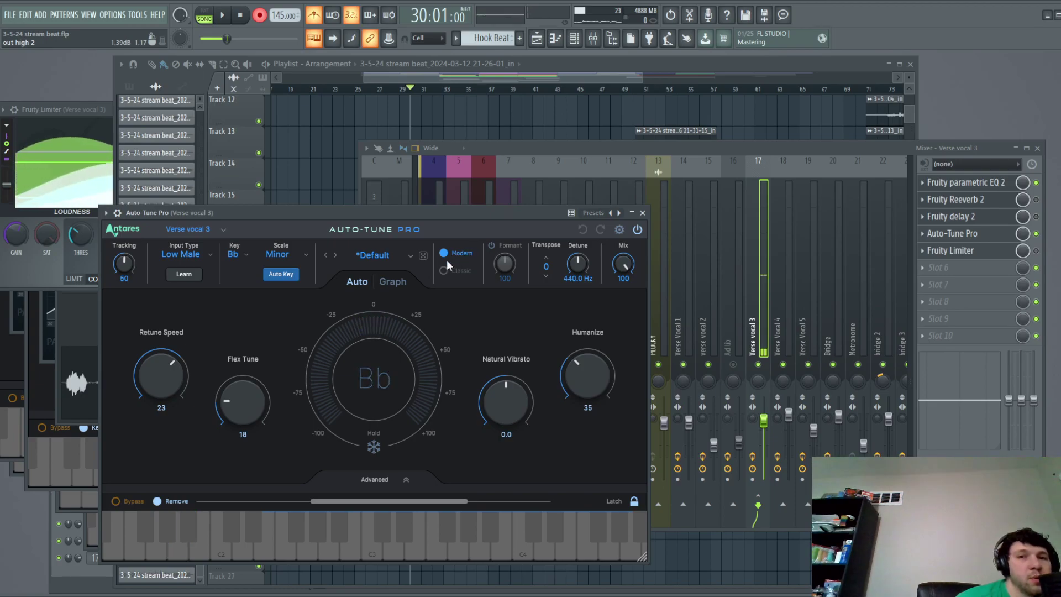
left_click(224, 16)
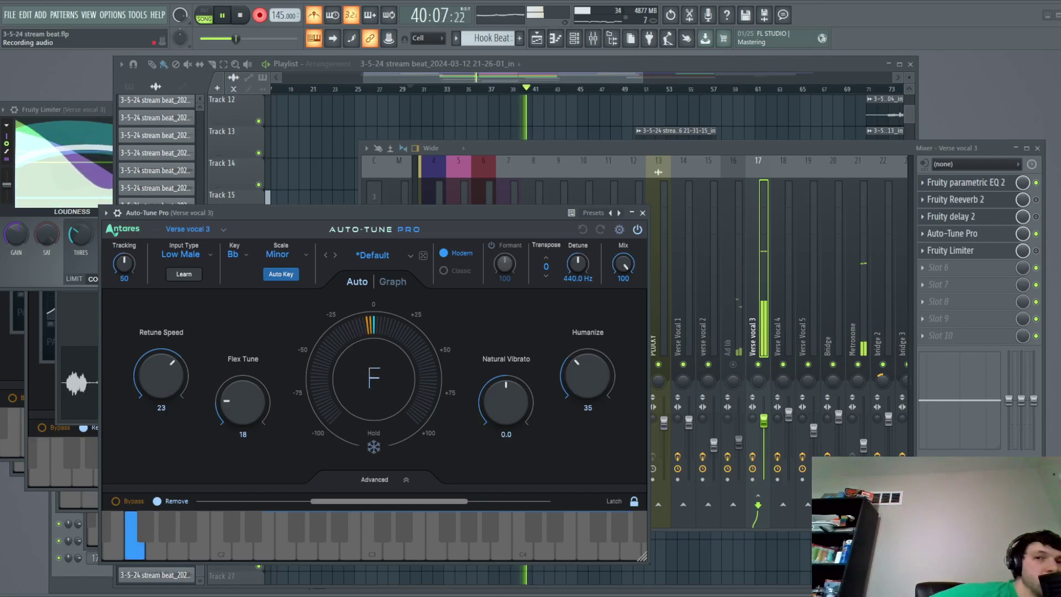
left_click(244, 15)
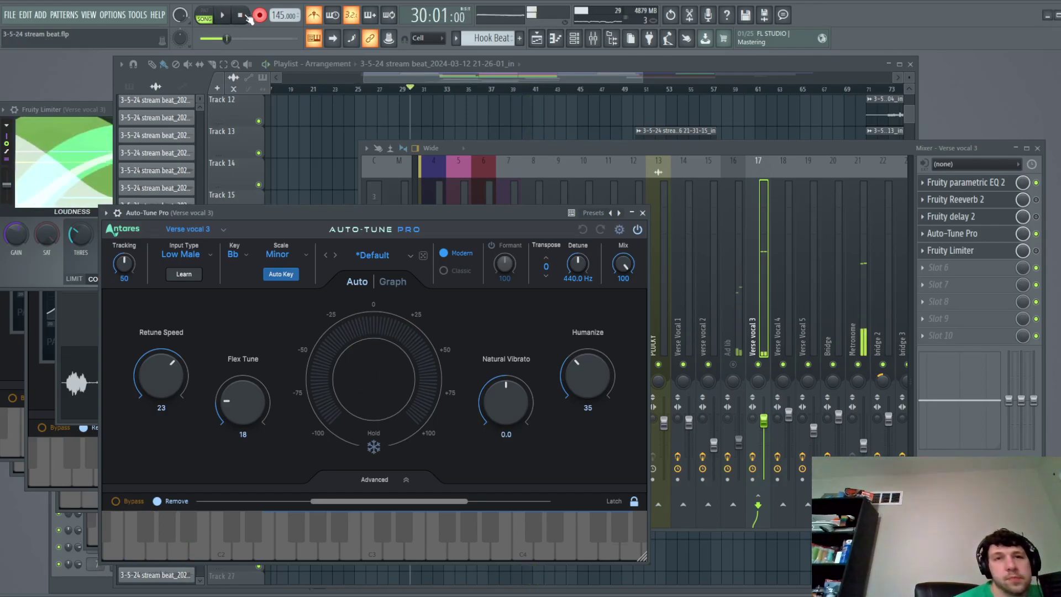
key("ctrl+z")
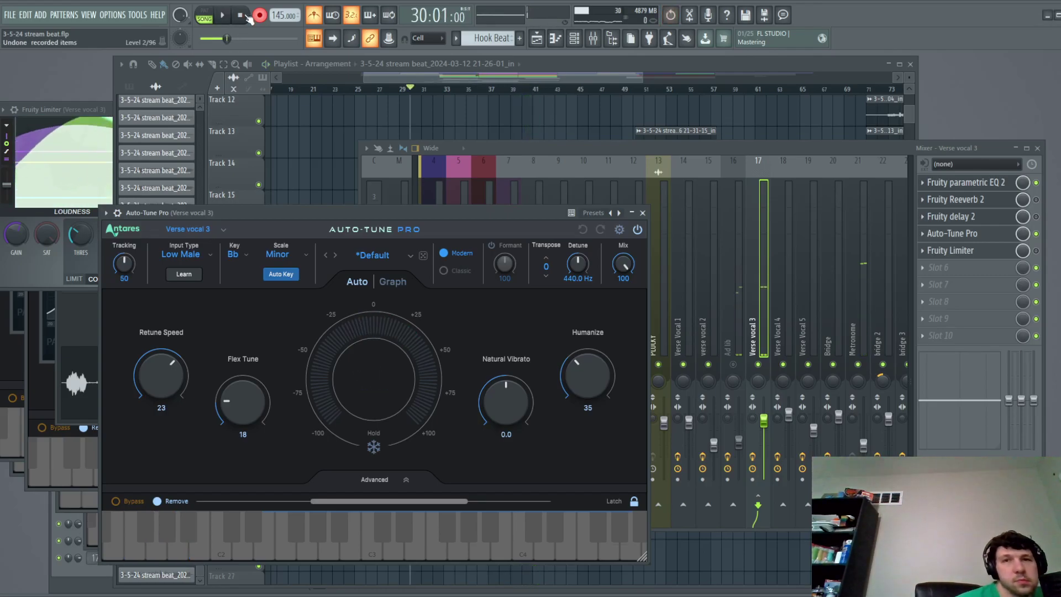
Move the recording start to bar 29, stop the aborted count-in, and reselect the in mixer track.
left_click(409, 97)
key("space")
left_click(957, 149)
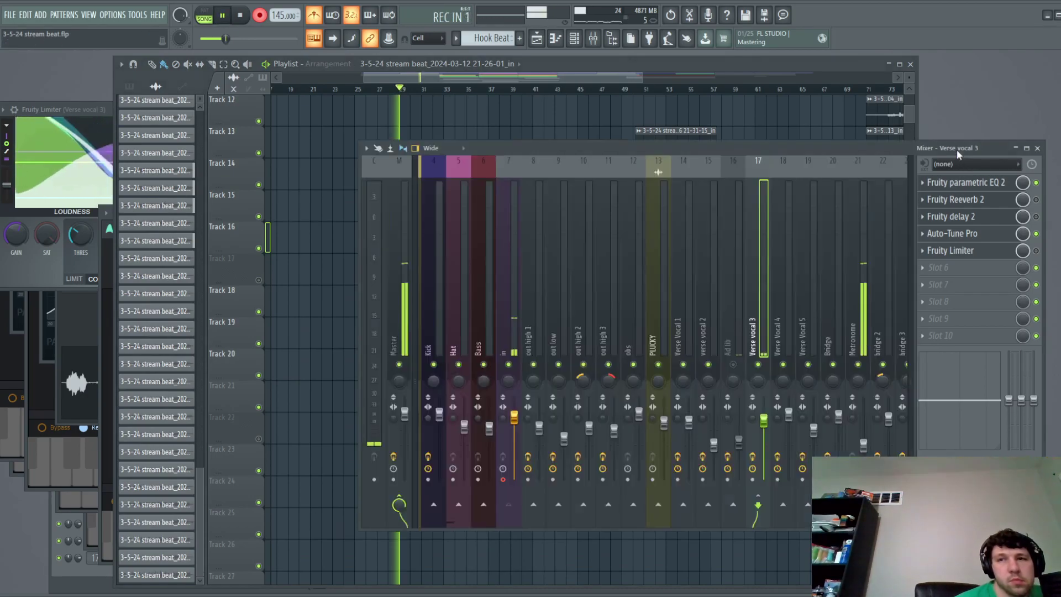
left_click(242, 17)
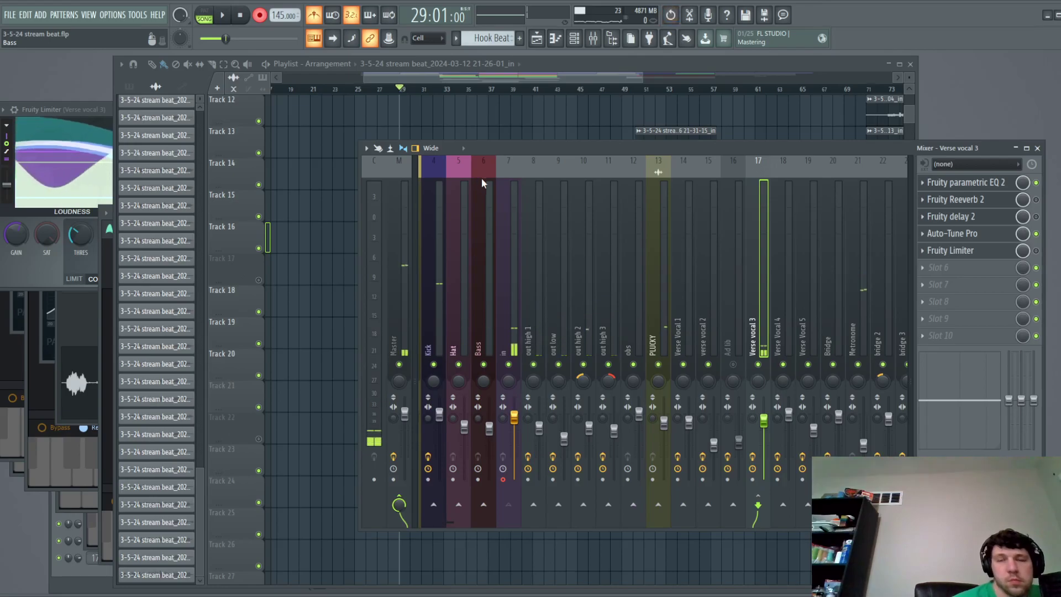
left_click(516, 195)
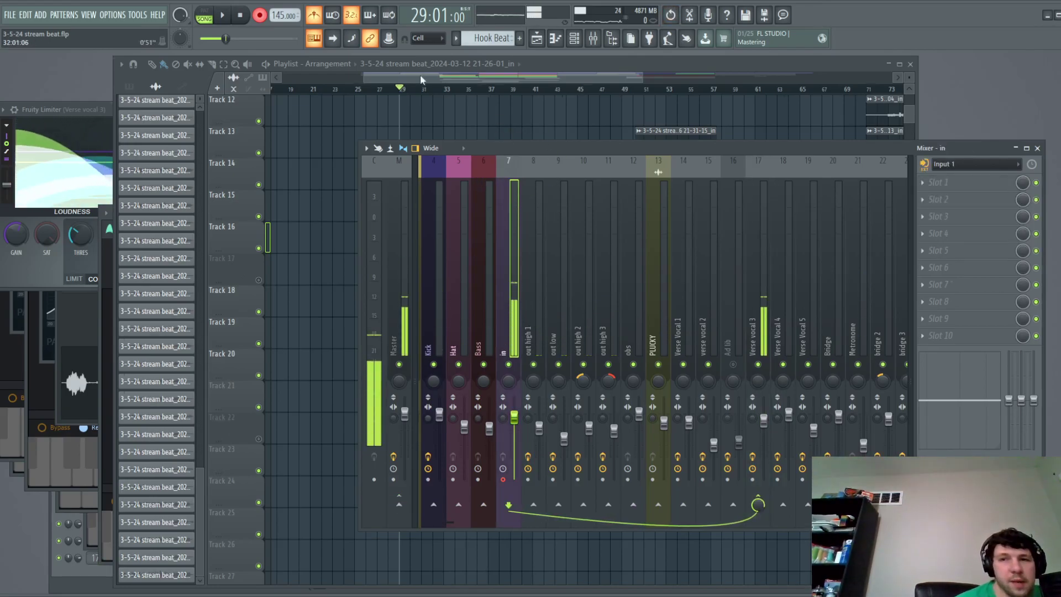
Try repeated verse takes from bar 29 on the in track, stopping and restarting between attempts.
left_click(232, 18)
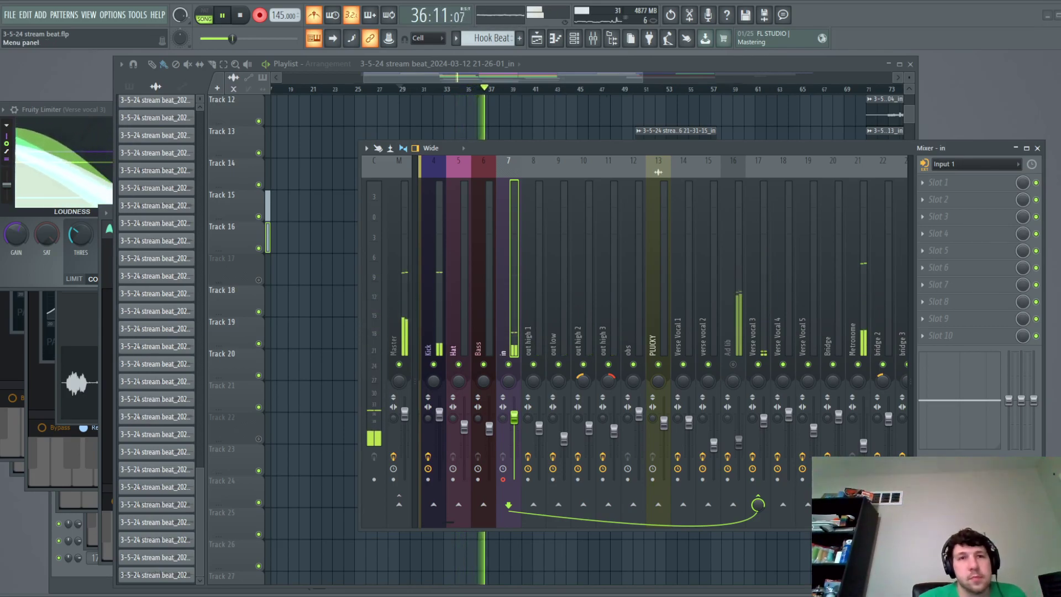
key("space")
key("space")
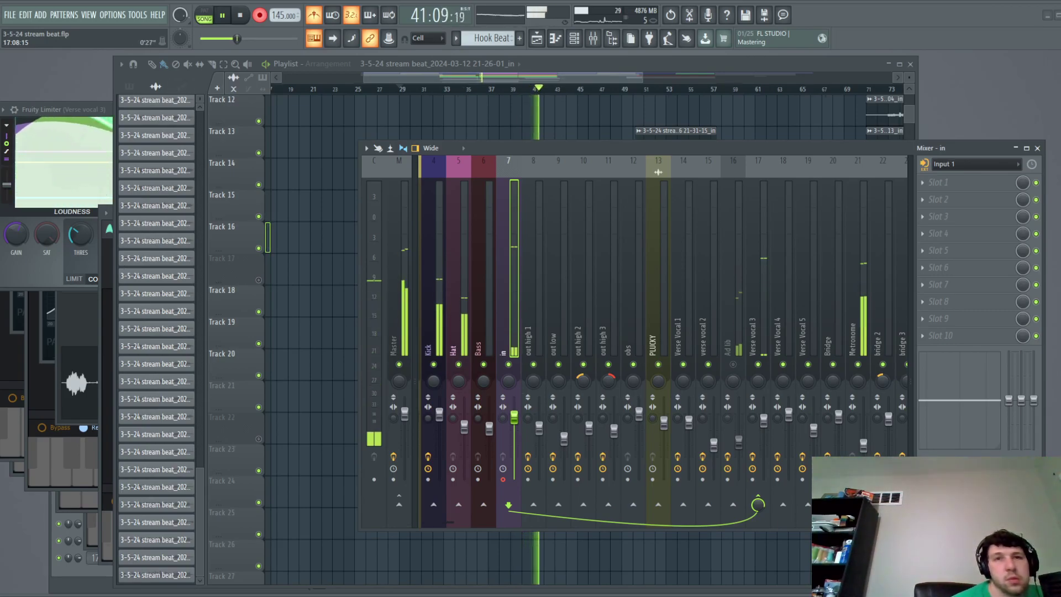
key("space")
key("space")
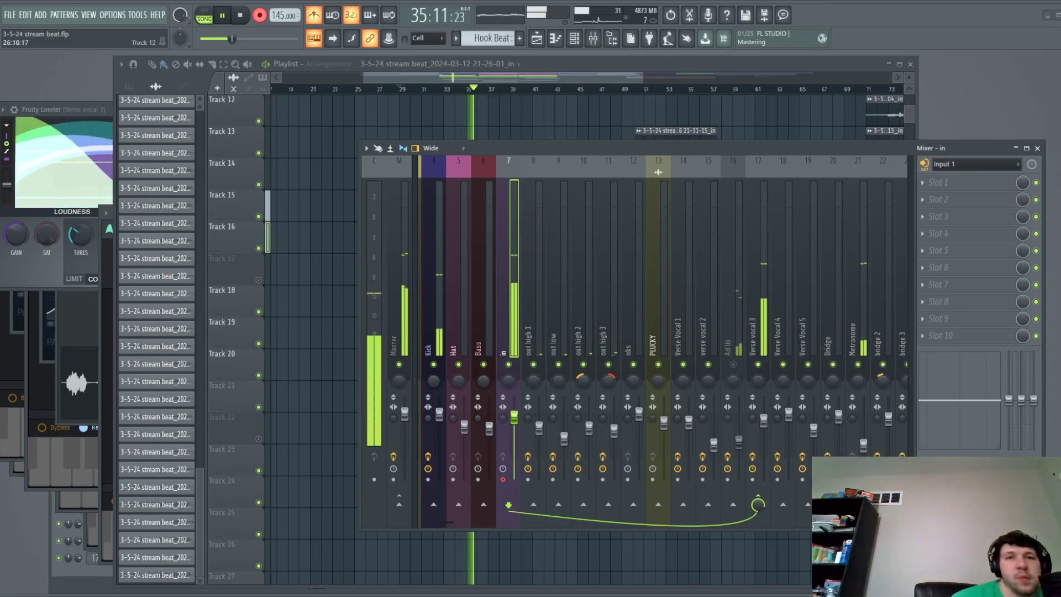
key("space")
key("space")
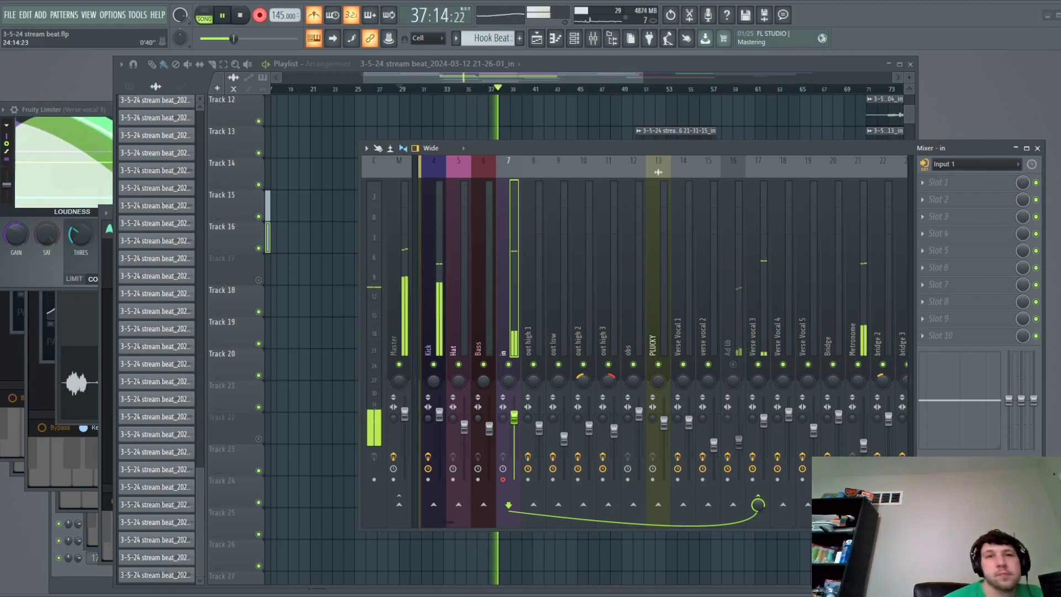
left_click(243, 19)
key("space")
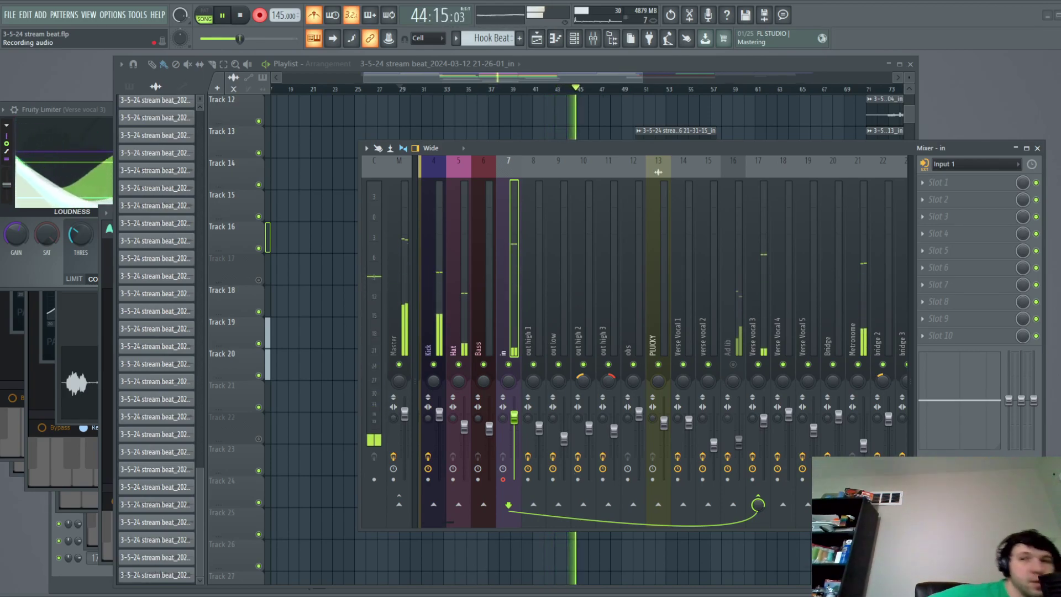
left_click(241, 15)
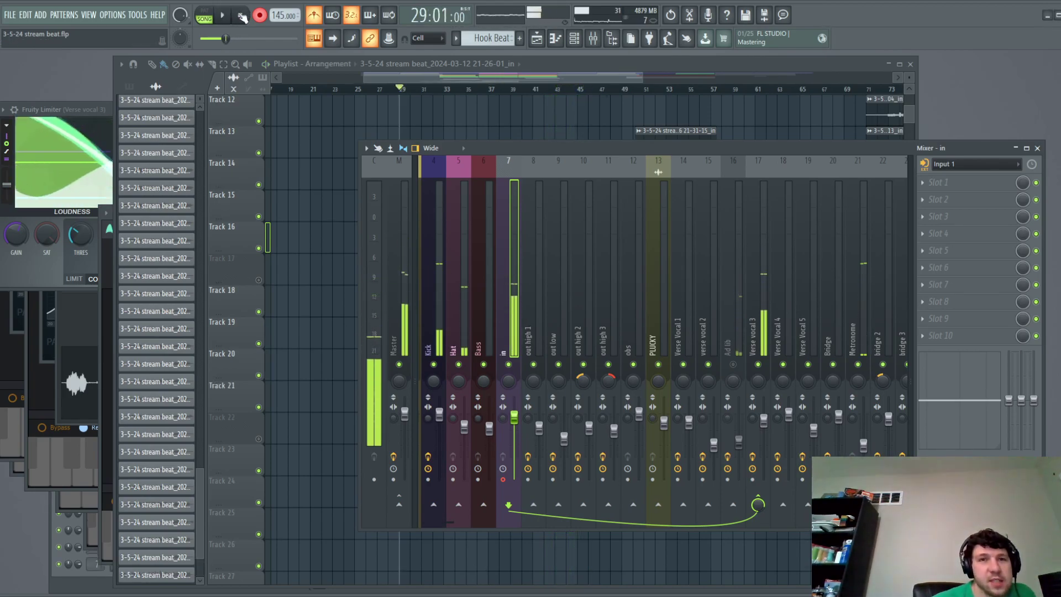
Record another verse pass from bar 29, lower the Verse vocal 3 fader slightly, and stop.
key("space")
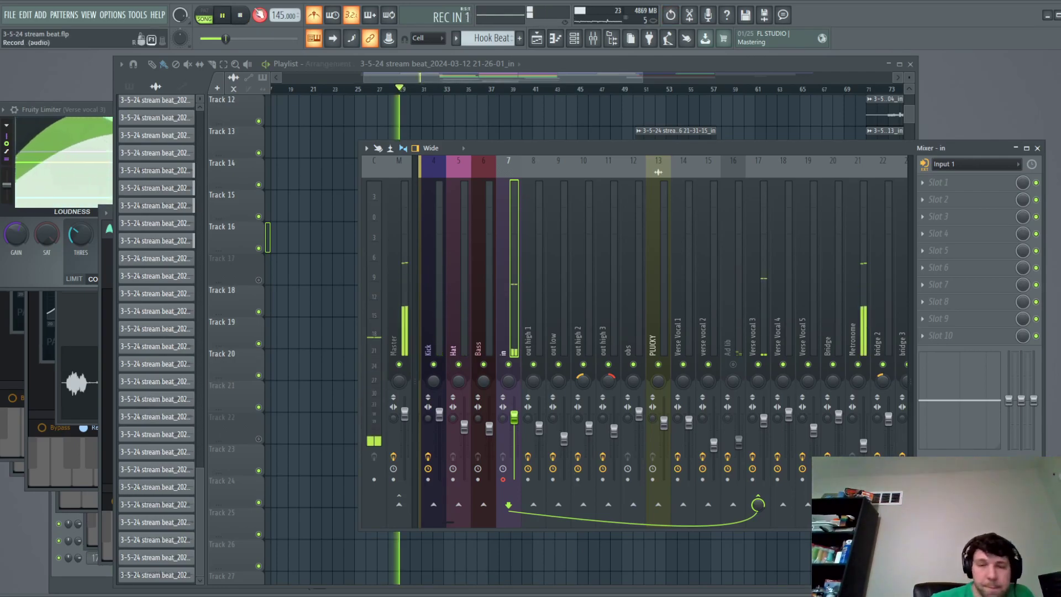
left_click(765, 434)
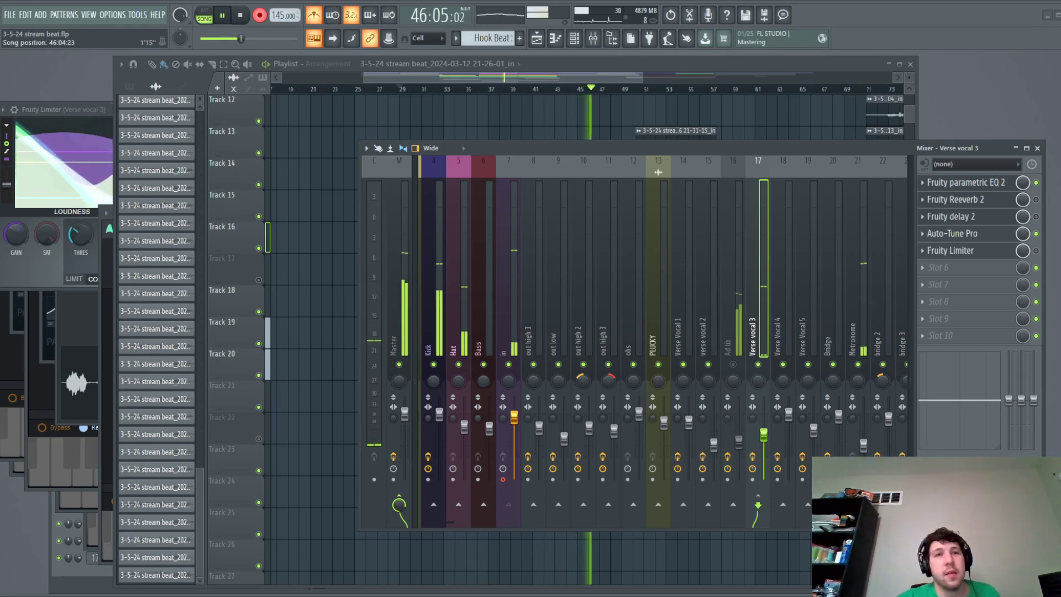
key("space")
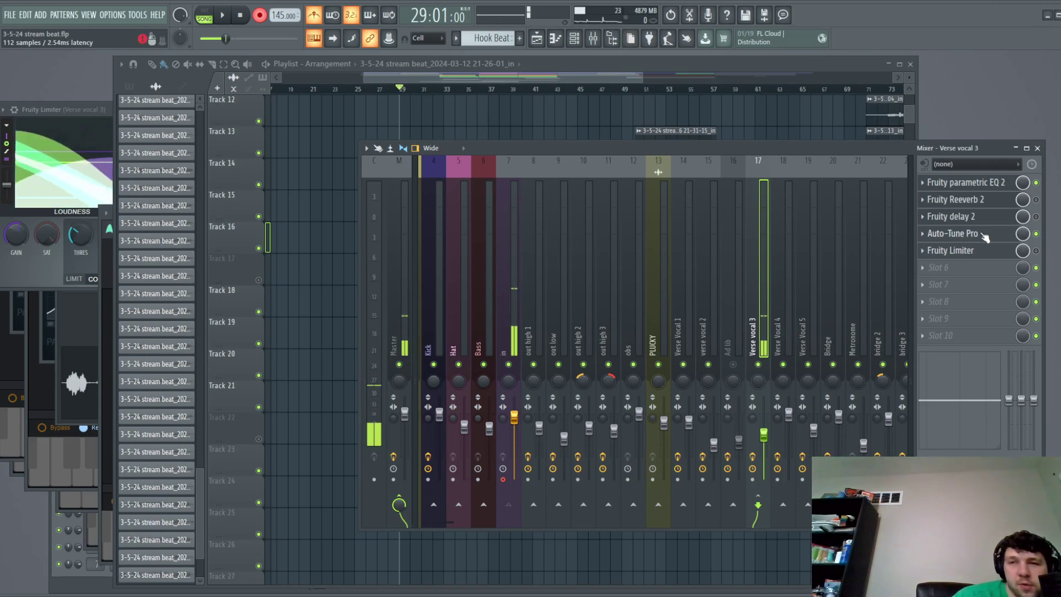
Check the Auto-Tune Pro settings on Verse vocal 3 and clear the rejected take from the playlist.
left_click(966, 234)
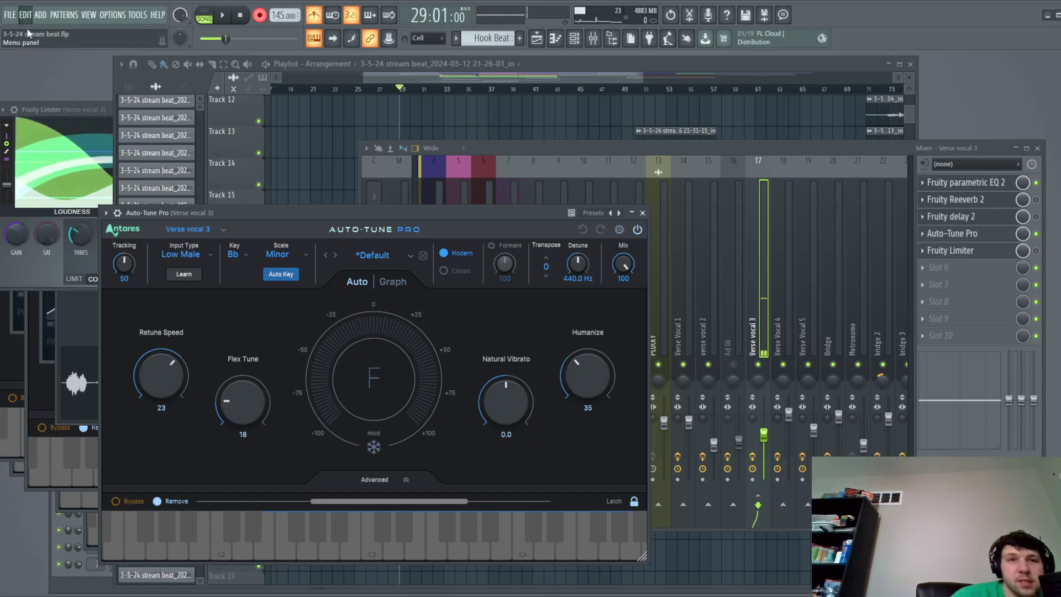
left_click(415, 167)
key("Delete")
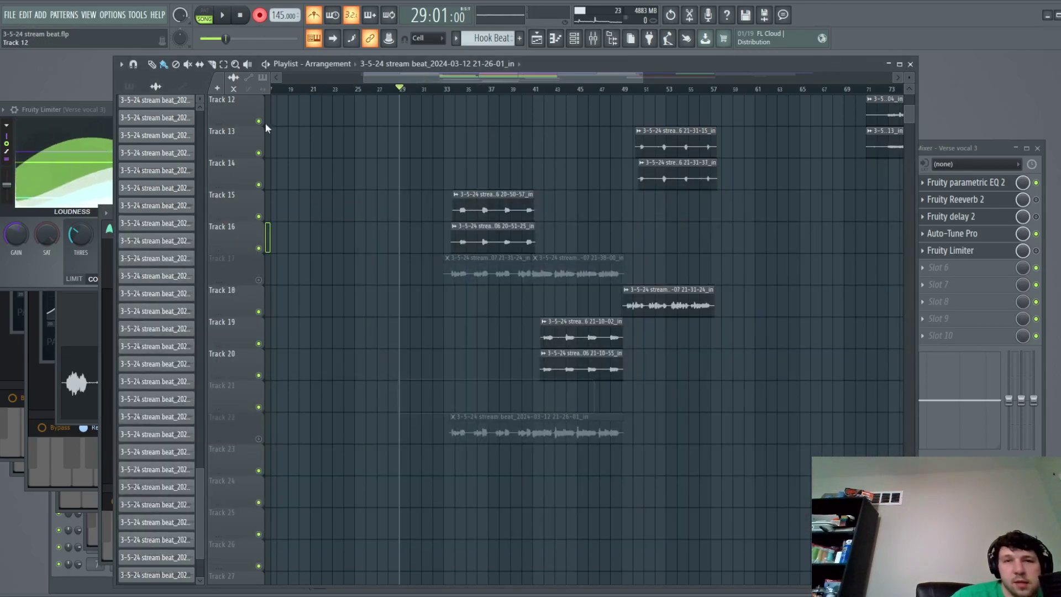
Select the in mixer track and record a full verse take from bar 29 to about bar 49.
left_click(967, 156)
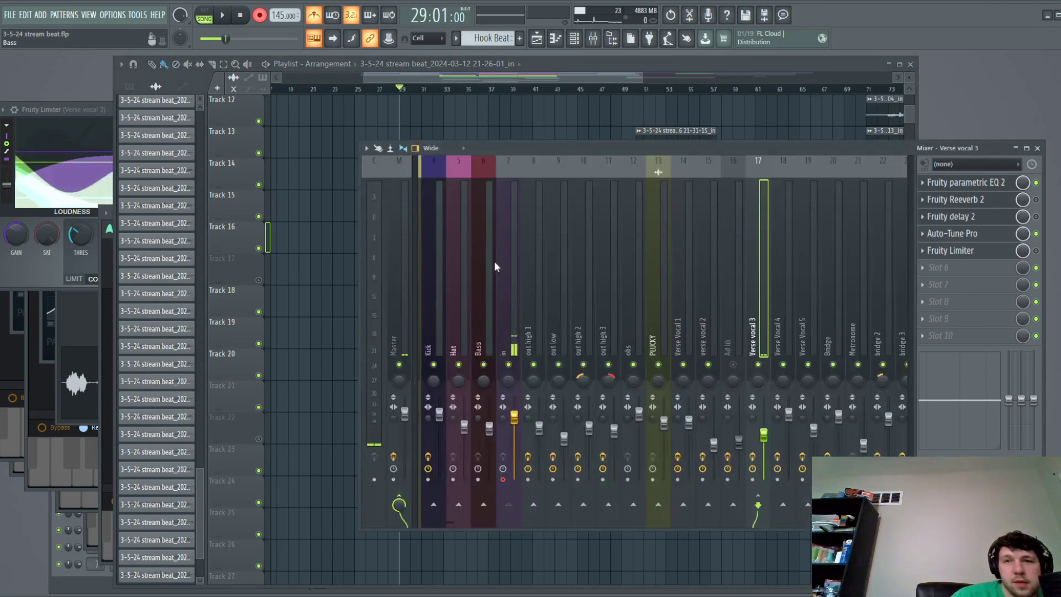
left_click(507, 251)
left_click(232, 22)
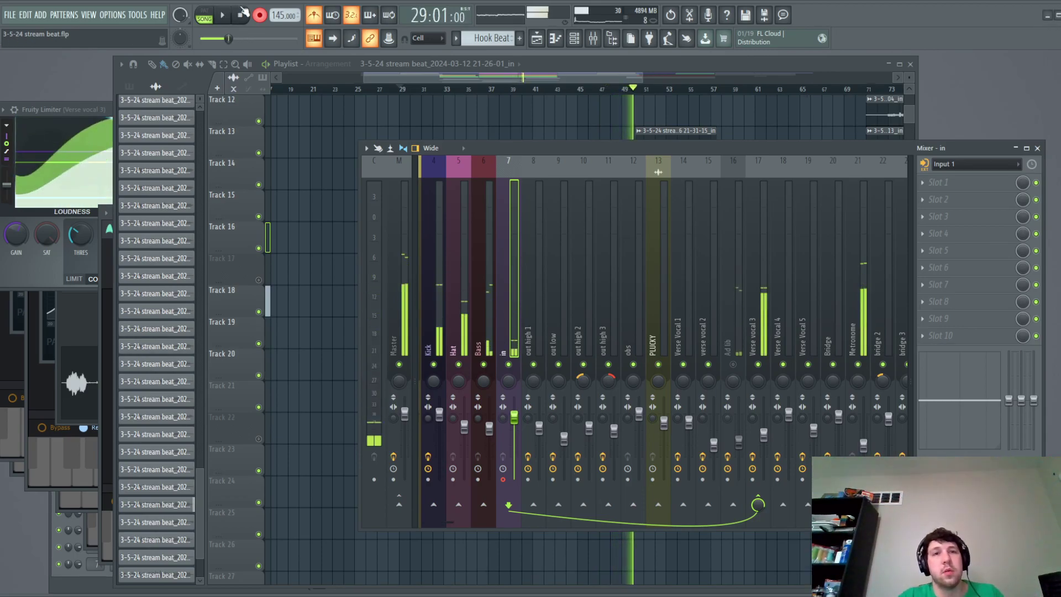
Stop the recording, trim the new take's start on track 21 to bar 33, and route the clip to mixer track 17.
key("space")
key("F9")
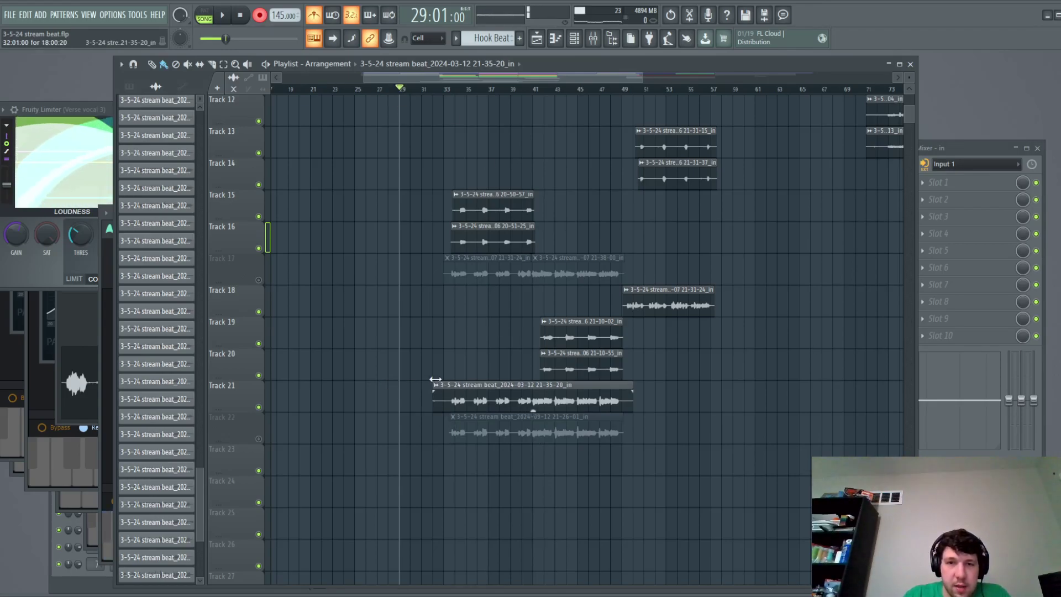
double_click(470, 387)
scroll(298, 129, "up", 10)
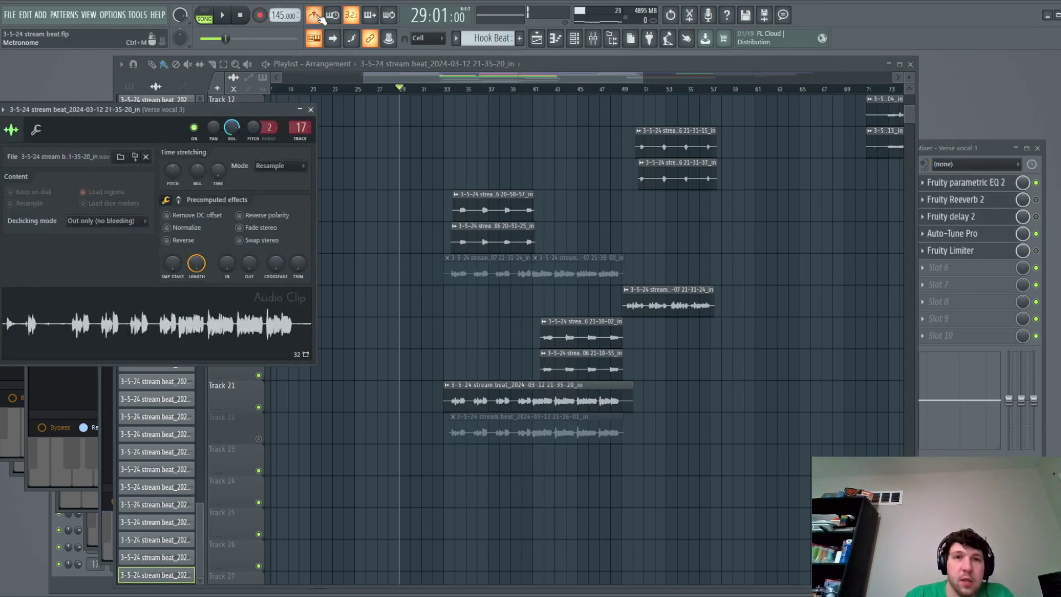
Turn off the metronome, enable Fruity Reeverb 2 and Fruity Limiter on Verse vocal 3, and play the take back from bar 29.
left_click(1036, 202)
left_click(1036, 251)
key("space")
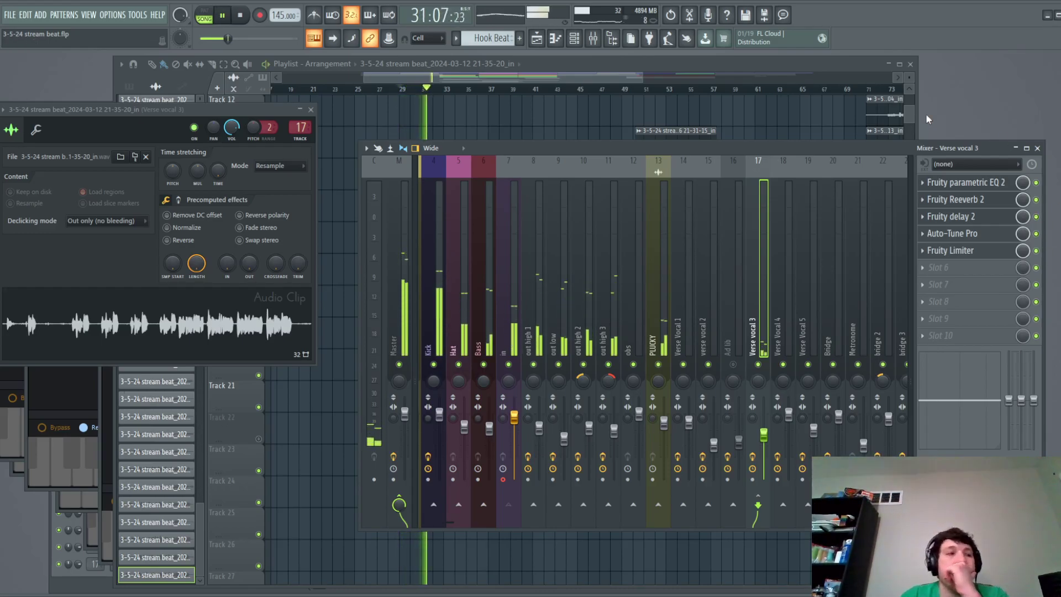
Raise the Verse vocal 3 fader to about -3.0 dB while the take plays.
left_click(532, 80)
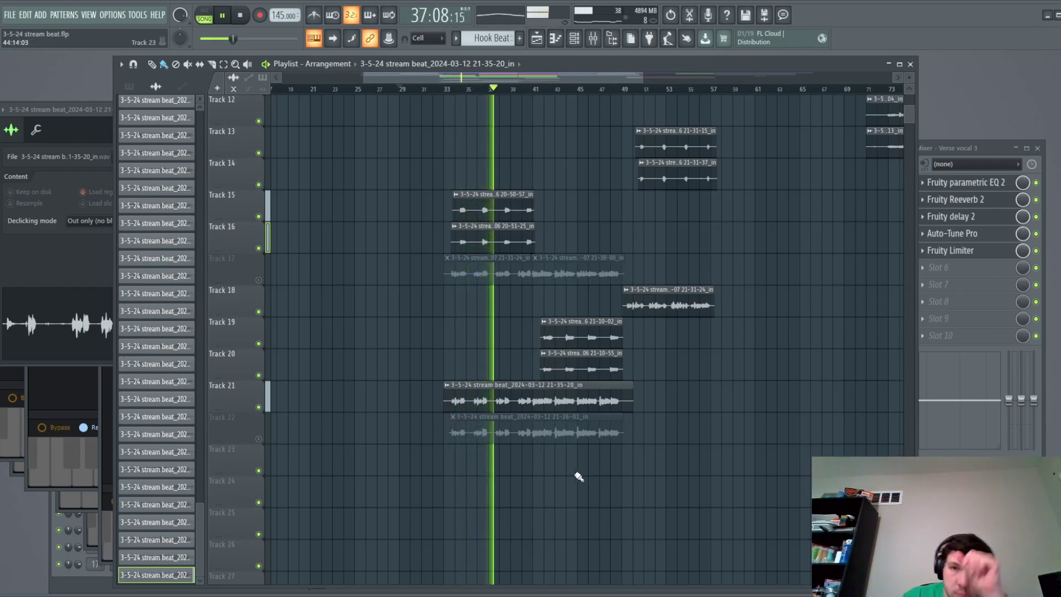
scroll(560, 493, "up", 3, "ctrl")
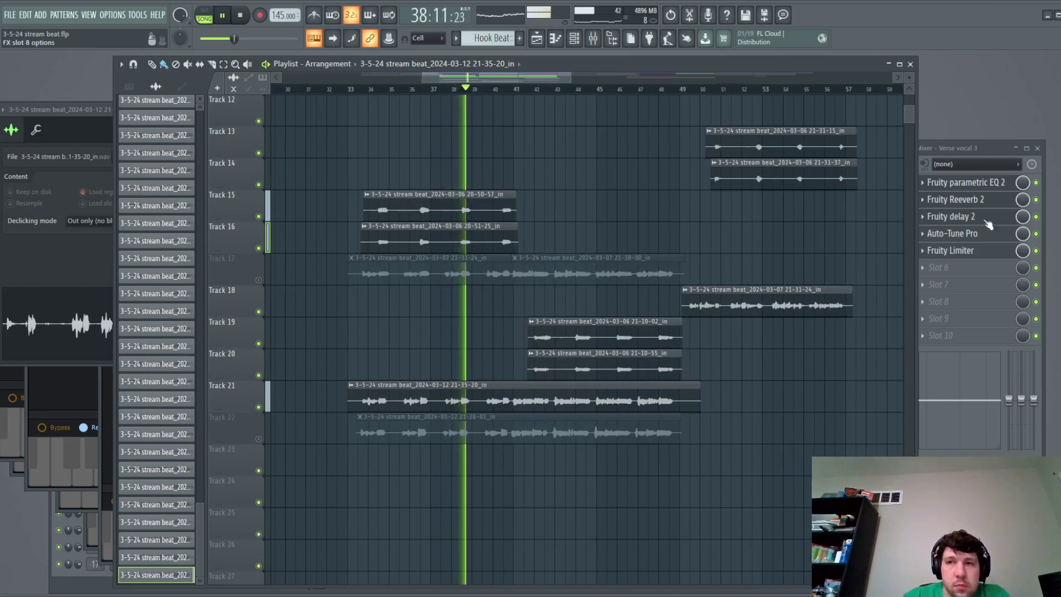
key("F9")
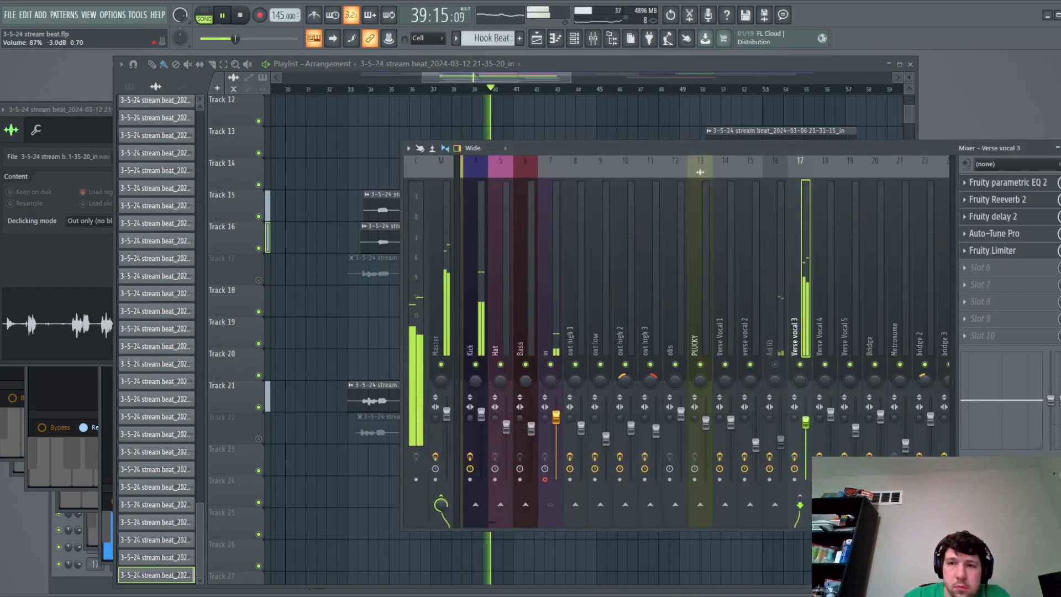
left_click(530, 76)
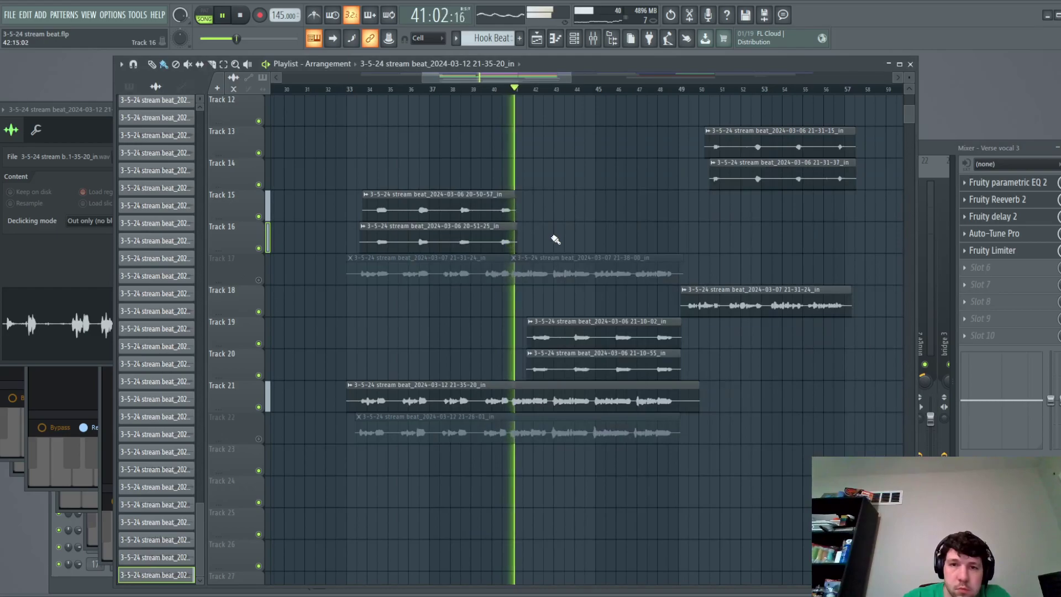
Listen to the new take on track 21 through bars 41 to 48 and compare its waveform with the ad-libs.
scroll(548, 462, "up", 4, "ctrl")
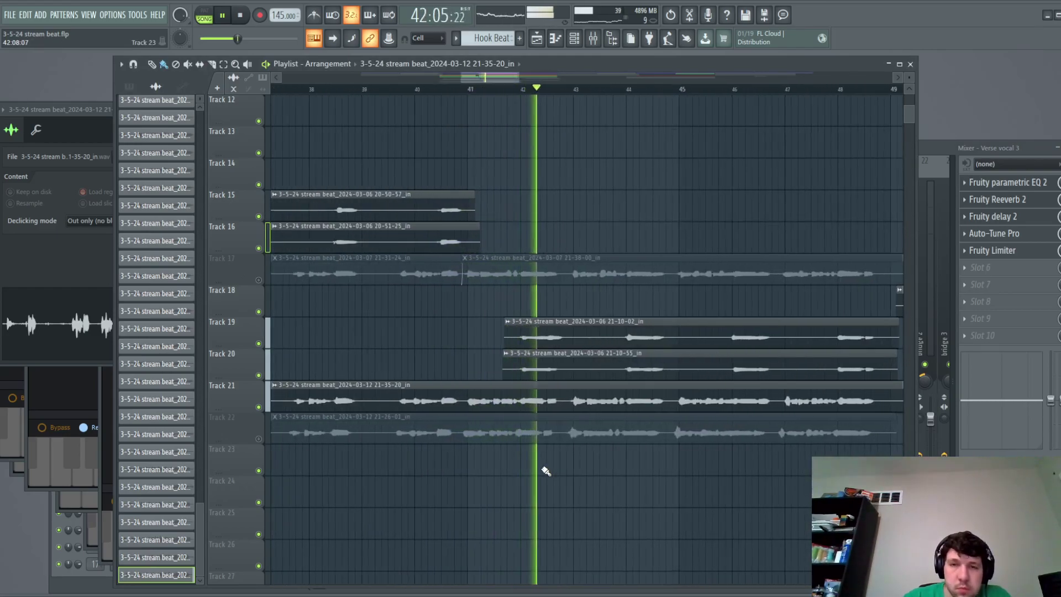
scroll(702, 518, "up", 3, "ctrl")
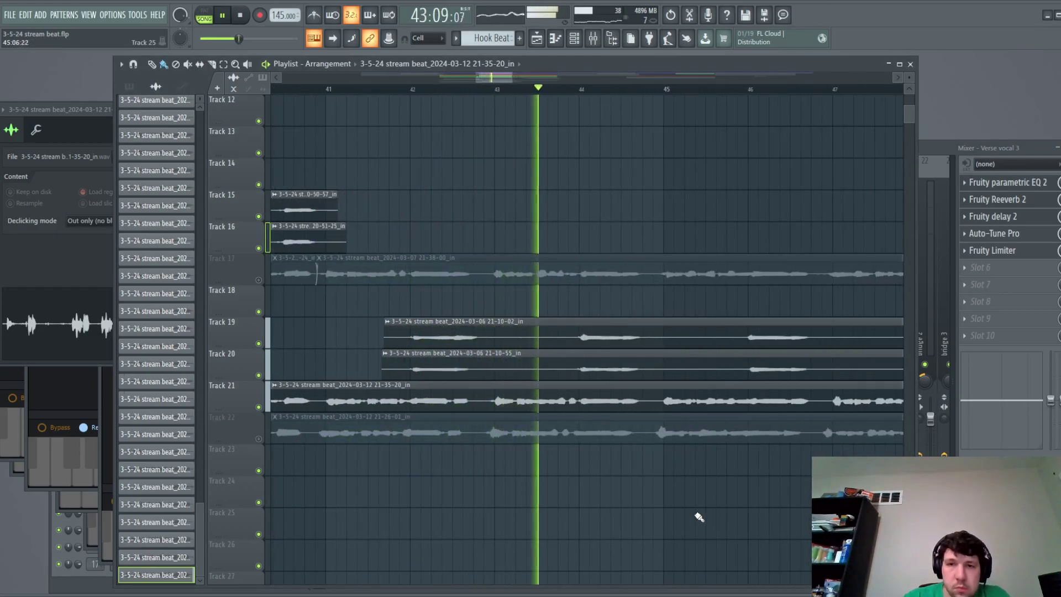
scroll(702, 518, "up", 2, "ctrl")
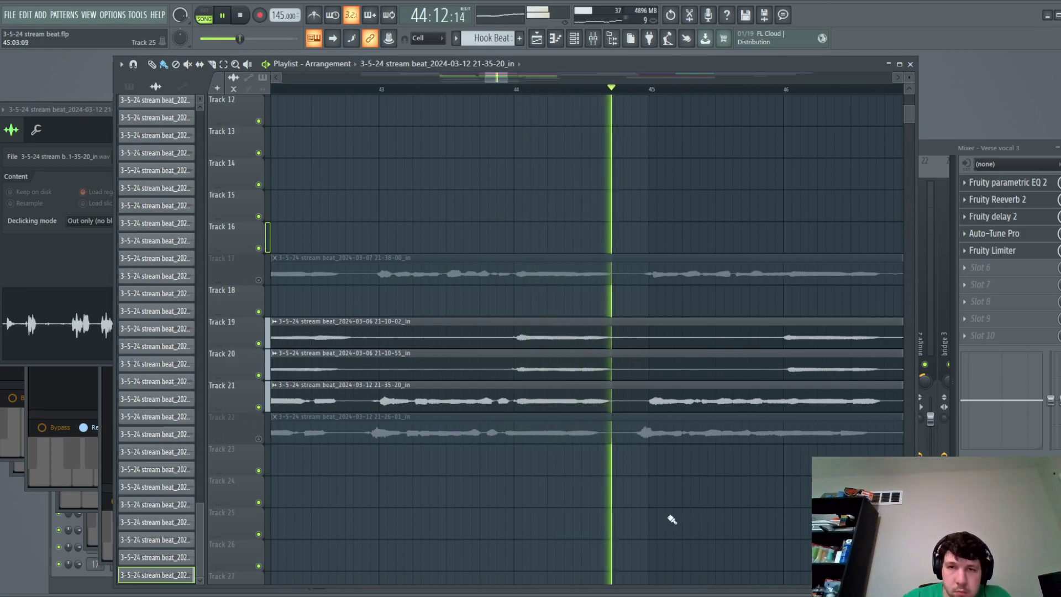
scroll(663, 522, "down", 5, "ctrl")
scroll(617, 520, "down", 4, "ctrl")
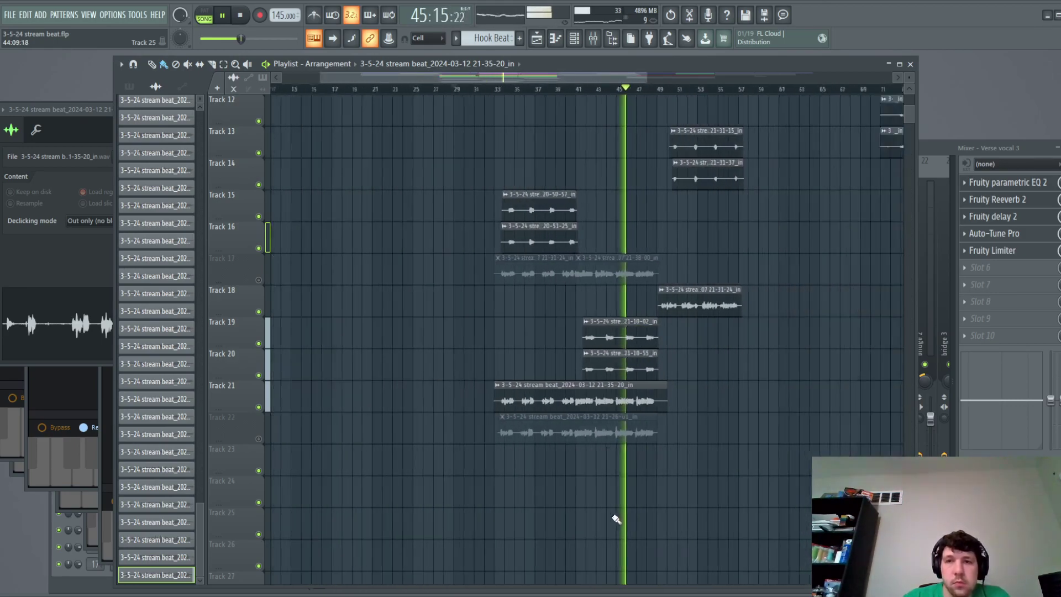
scroll(747, 512, "up", 2, "ctrl")
scroll(470, 517, "up", 3, "ctrl")
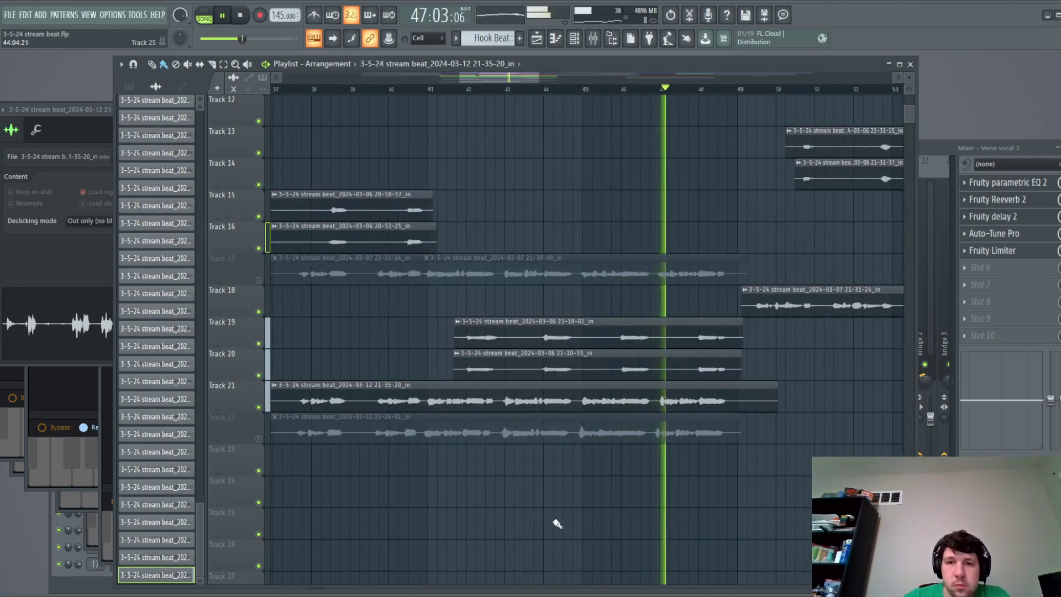
scroll(627, 549, "up", 3, "ctrl")
scroll(758, 545, "down", 5, "ctrl")
scroll(758, 545, "up", 3, "ctrl")
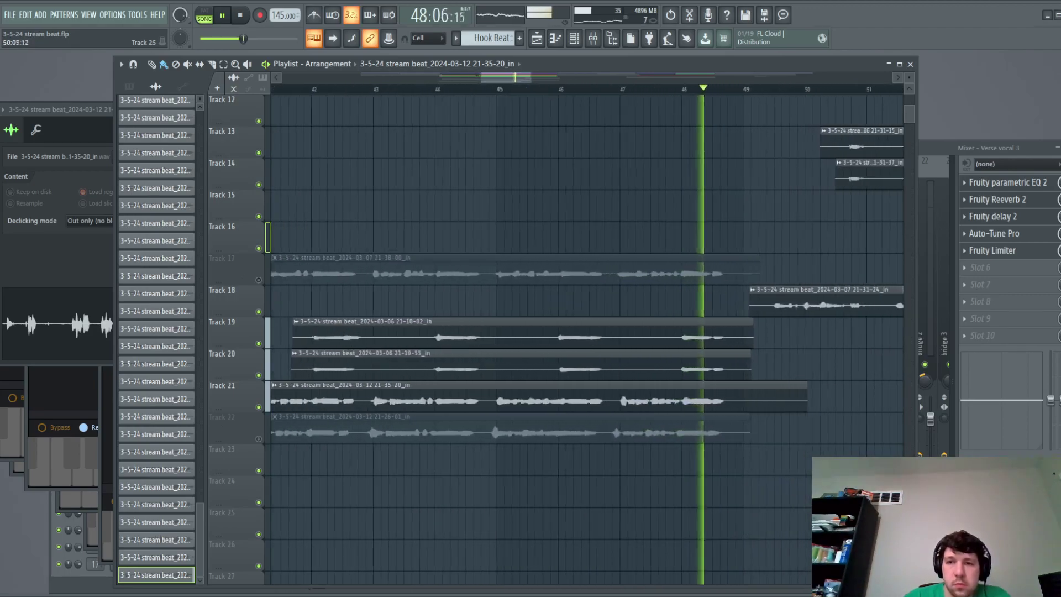
Mute track 21, unmute the older take on track 22, and play it from about bar 43.
left_click(489, 90)
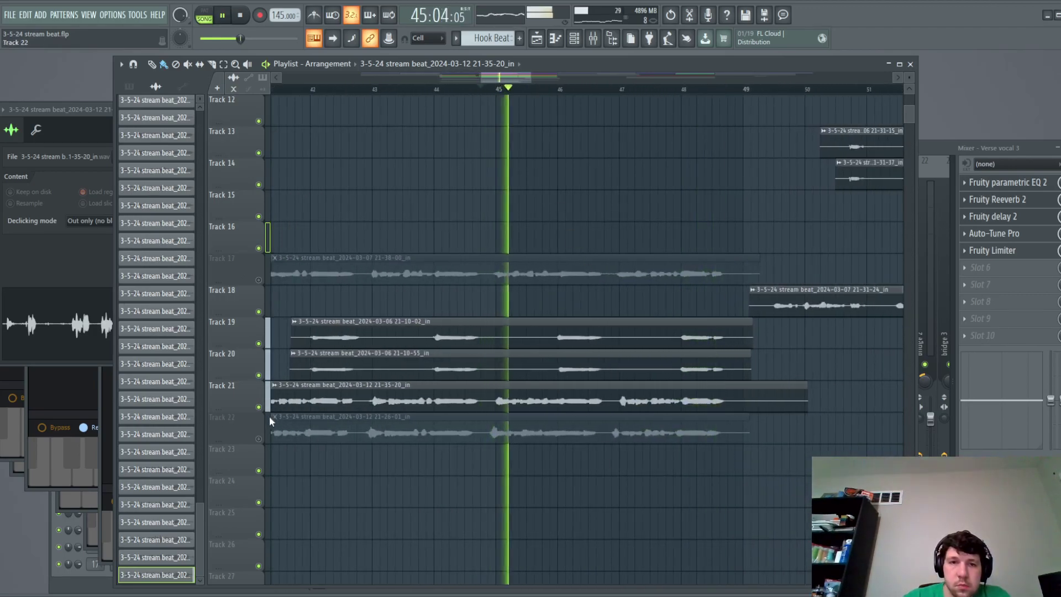
key("space")
left_click(259, 439)
left_click(259, 407)
key("space")
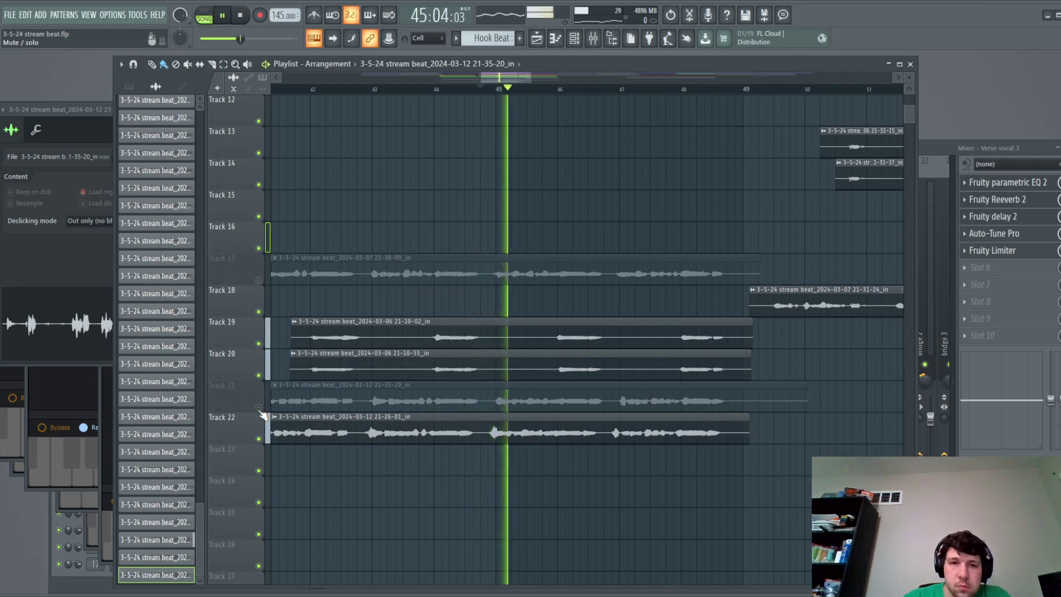
key("space")
left_click(400, 90)
key("space")
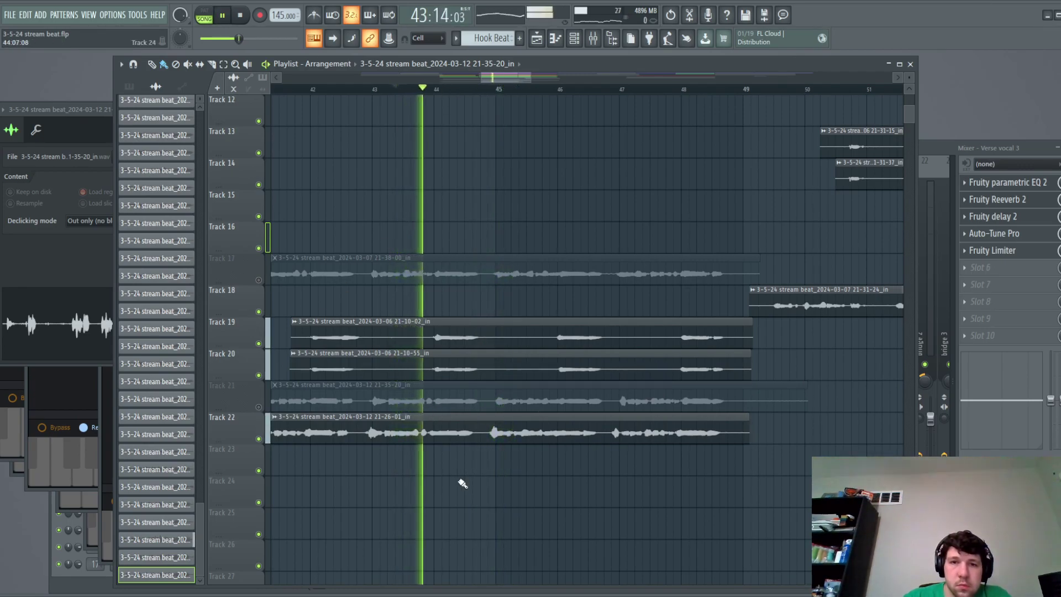
Nudge the older take on track 22 slightly forward in time and check its timing against the ad-libs.
scroll(455, 479, "up", 2, "ctrl")
key("space")
left_click_drag(424, 440, 431, 440)
key("space")
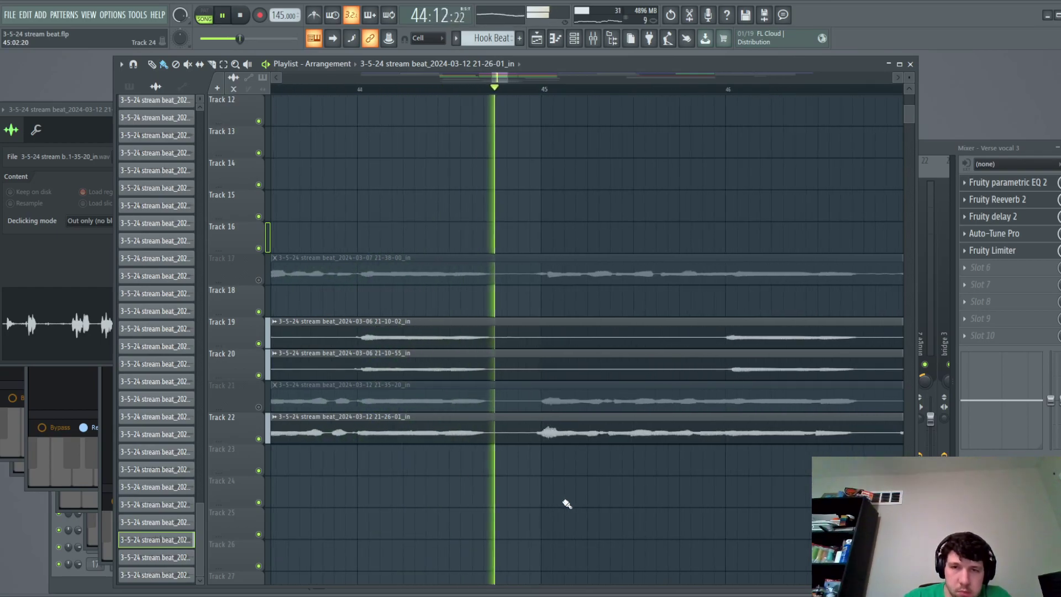
scroll(440, 483, "down", 2, "ctrl")
scroll(439, 483, "down", 2, "ctrl")
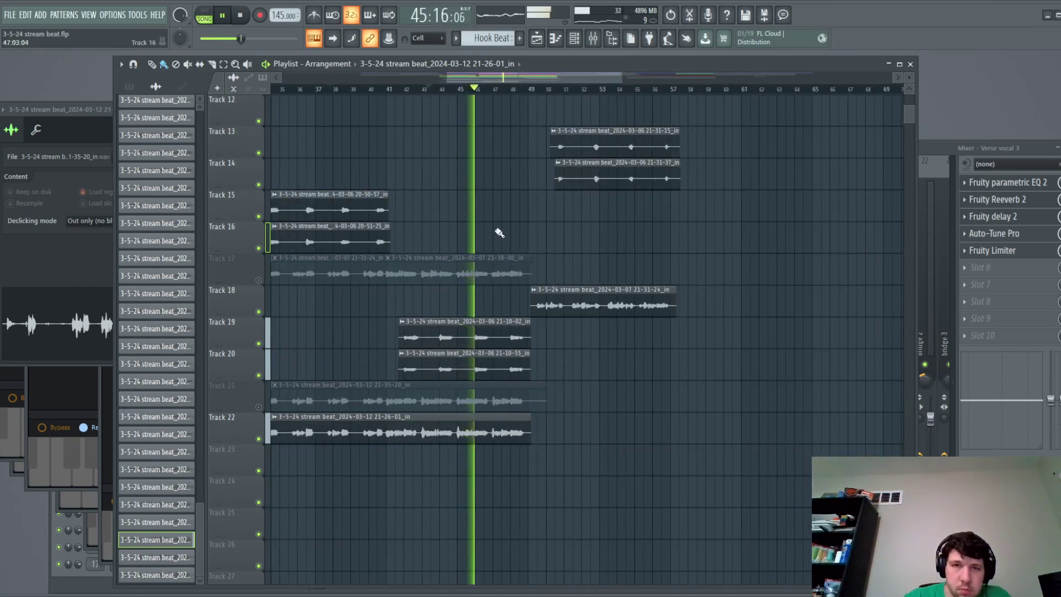
scroll(471, 209, "left", 3)
key("space")
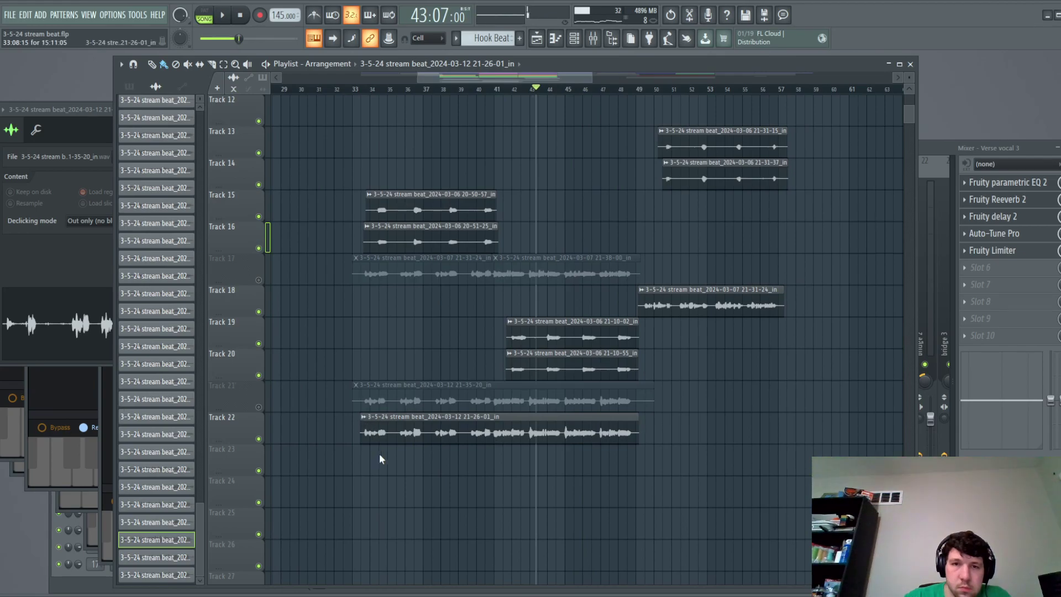
Open the audio clip settings of the older take on track 22 and play it from about bar 43.
double_click(398, 433)
key("space")
scroll(552, 464, "up", 4, "ctrl")
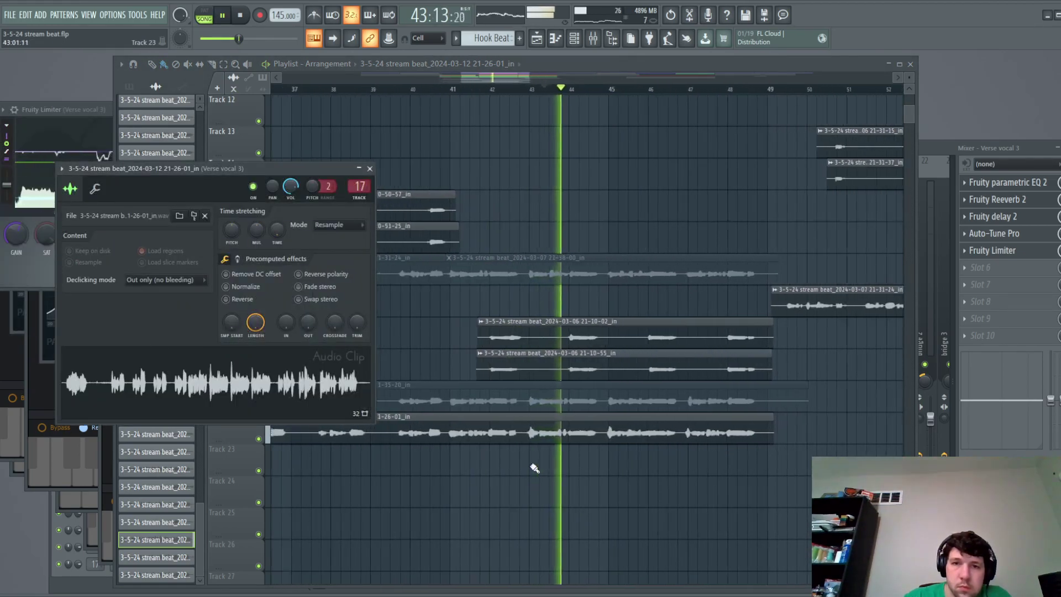
scroll(602, 181, "down", 2, "ctrl")
mouse_move(501, 80)
left_mouse_down()
mouse_move(515, 77)
mouse_move(503, 81)
left_mouse_up()
key("space")
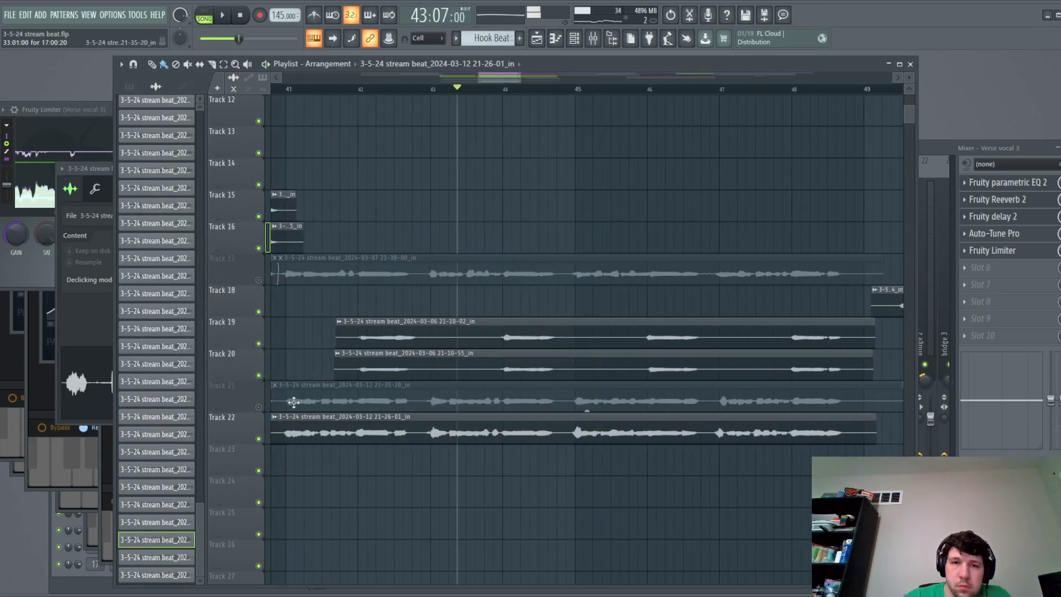
Unmute the new take on track 21, mute track 22, and play from just before bar 45.
left_click(258, 407)
left_click(258, 440)
left_click(566, 89)
key("space")
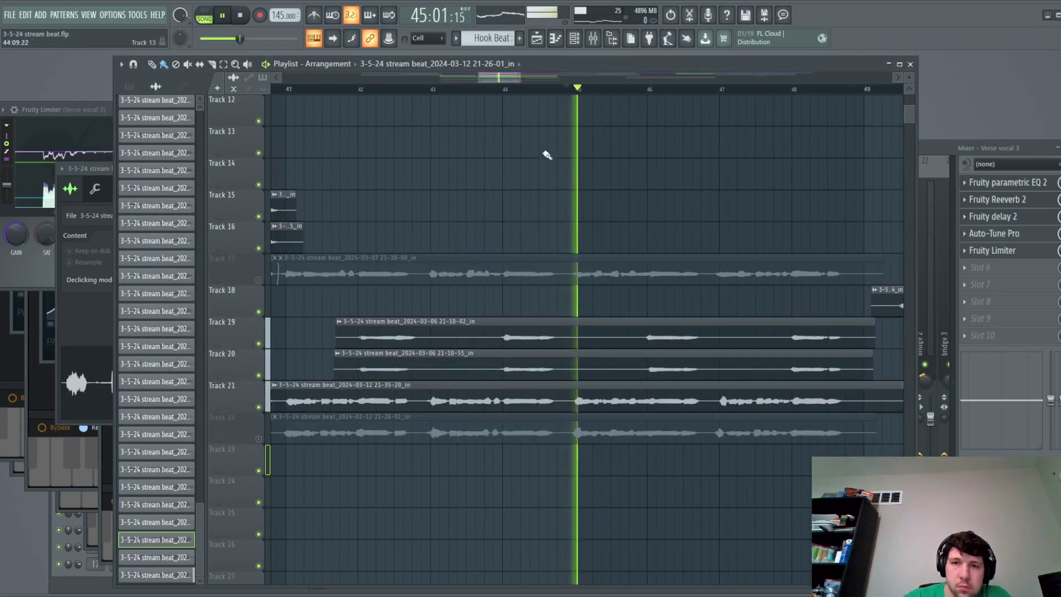
scroll(570, 486, "down", 1)
scroll(572, 490, "down", 2)
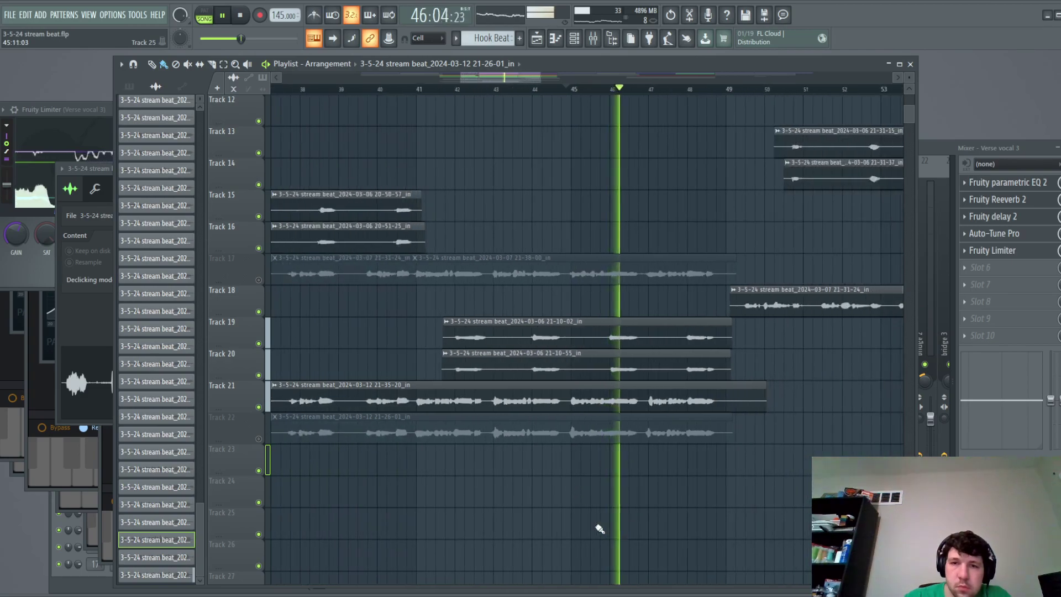
scroll(553, 492, "down", 2)
scroll(396, 493, "up", 1)
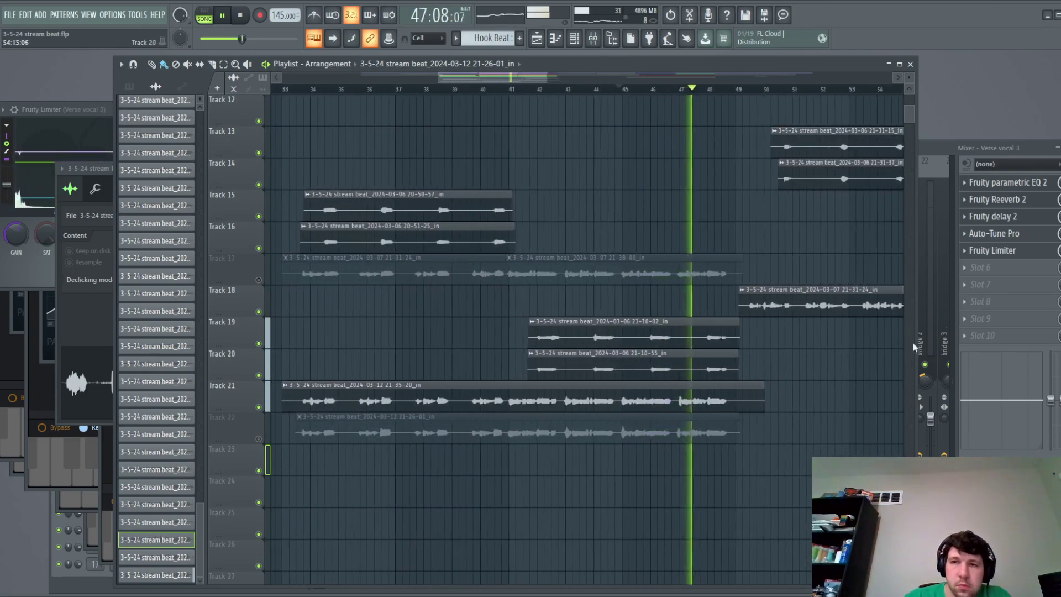
Replay the end of the new take around bar 47, moving the playback start to 47:11.
key("space")
key("space")
left_click_drag(534, 77, 561, 75)
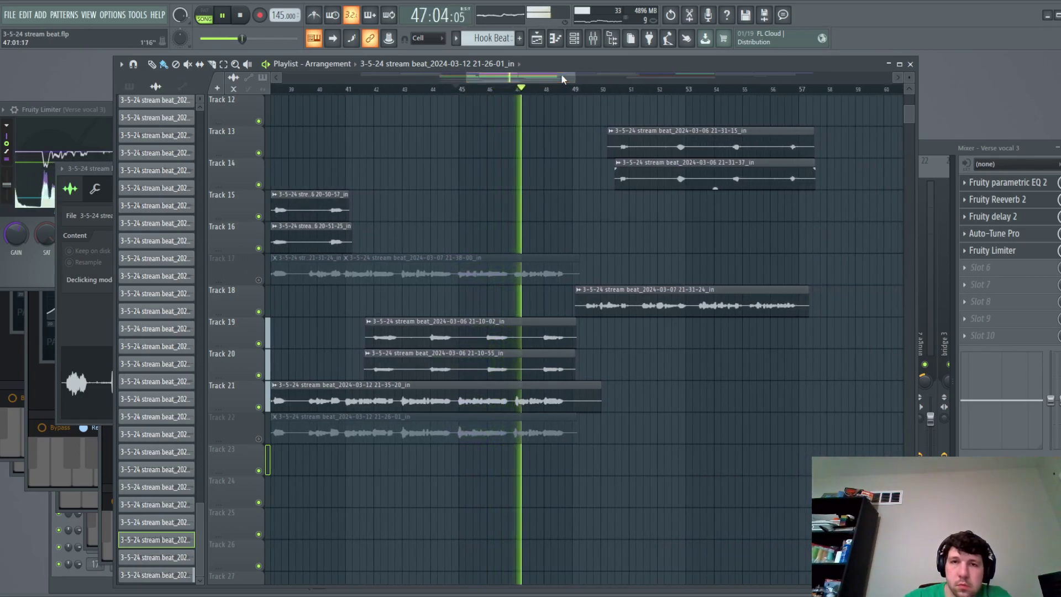
key("space")
left_click(525, 89)
scroll(536, 216, "up", 5)
left_click(559, 88)
scroll(602, 210, "up", 2)
key("space")
scroll(498, 277, "up", 2)
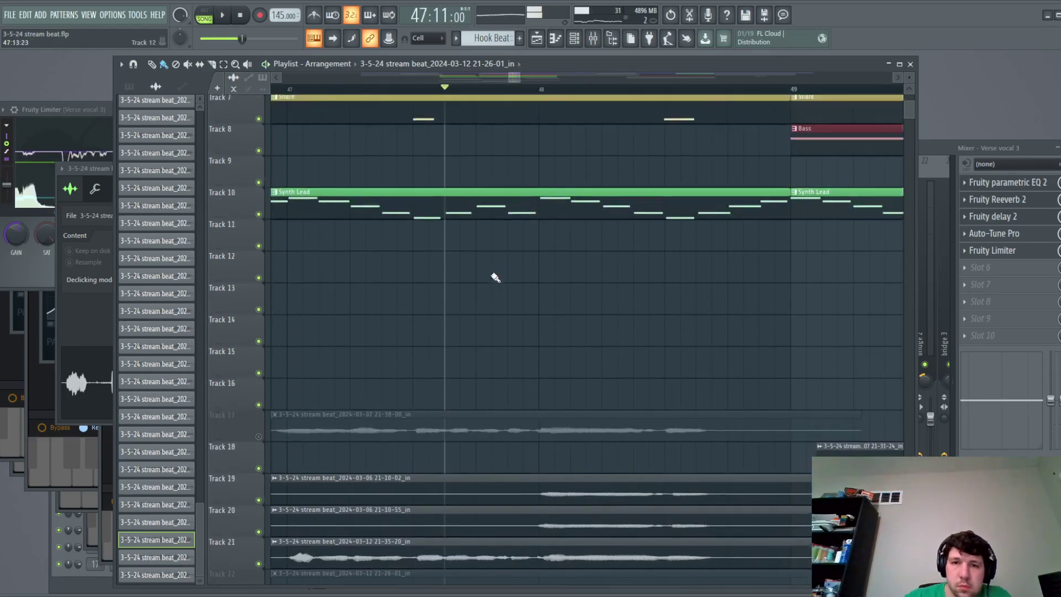
scroll(504, 343, "up", 5)
scroll(501, 342, "down", 3)
key("space")
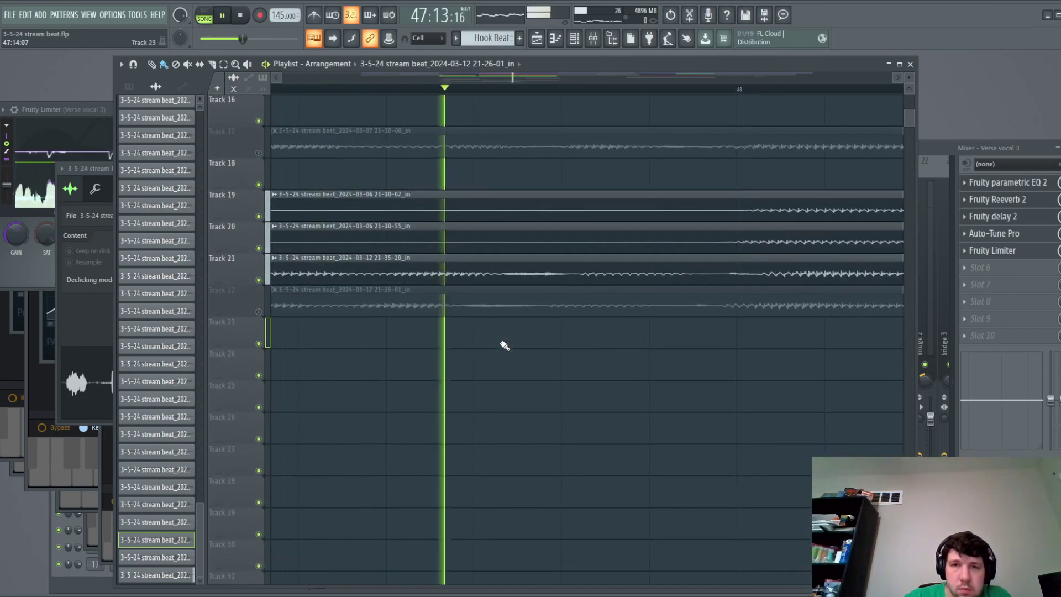
Replay the phrase from 47:11 several times to compare the takes on tracks 21 and 22.
key("space")
scroll(503, 345, "down", 1)
key("space")
key("space")
scroll(517, 356, "up", 3)
scroll(520, 354, "down", 2)
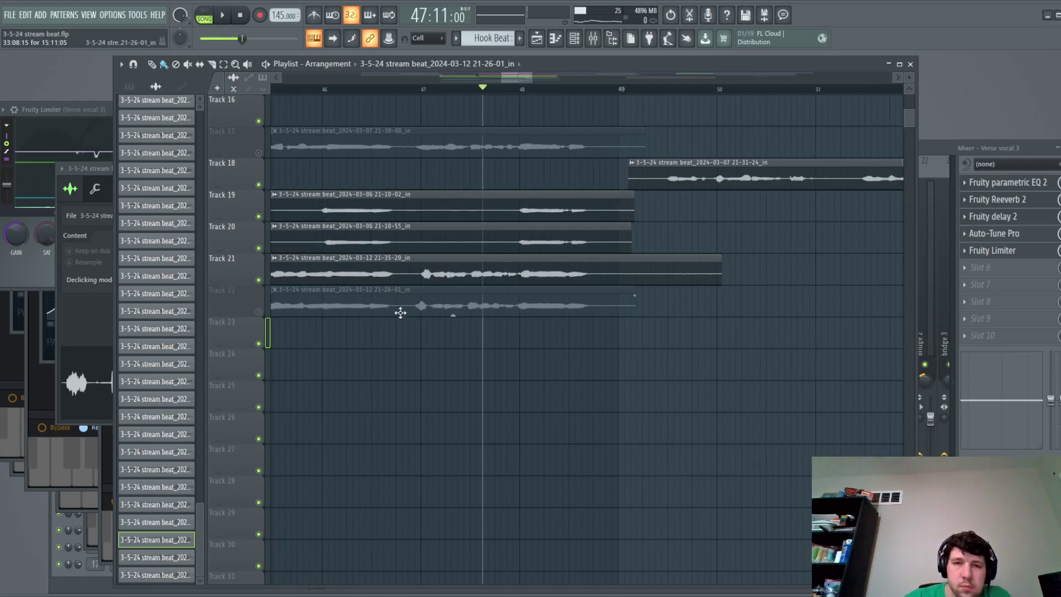
key("space")
key("space")
key("space")
key("space")
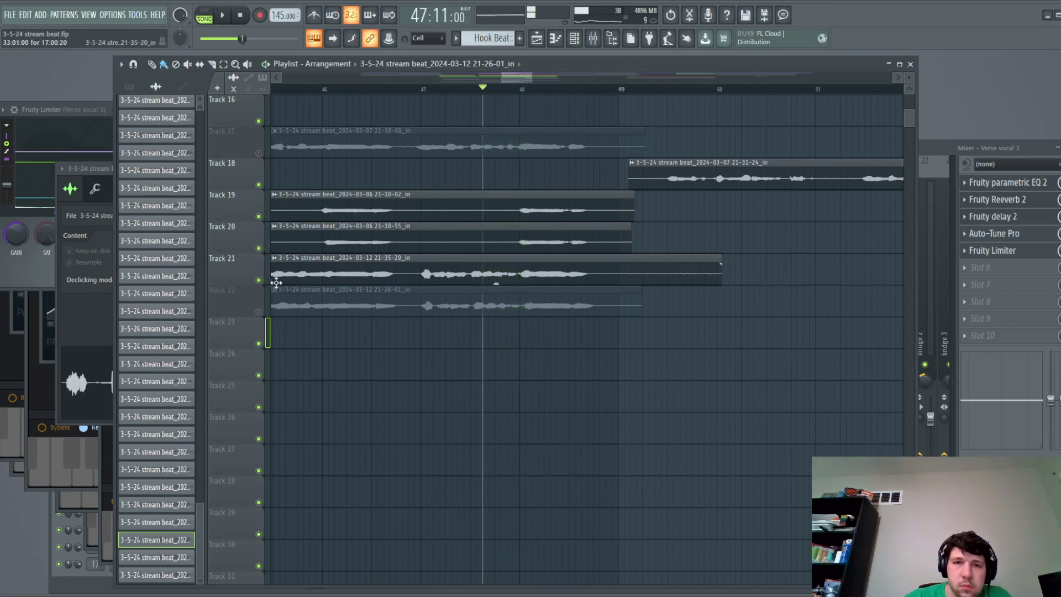
Solo track 21 and listen to the new take alone from 47:11.
right_click(260, 280)
key("space")
key("space")
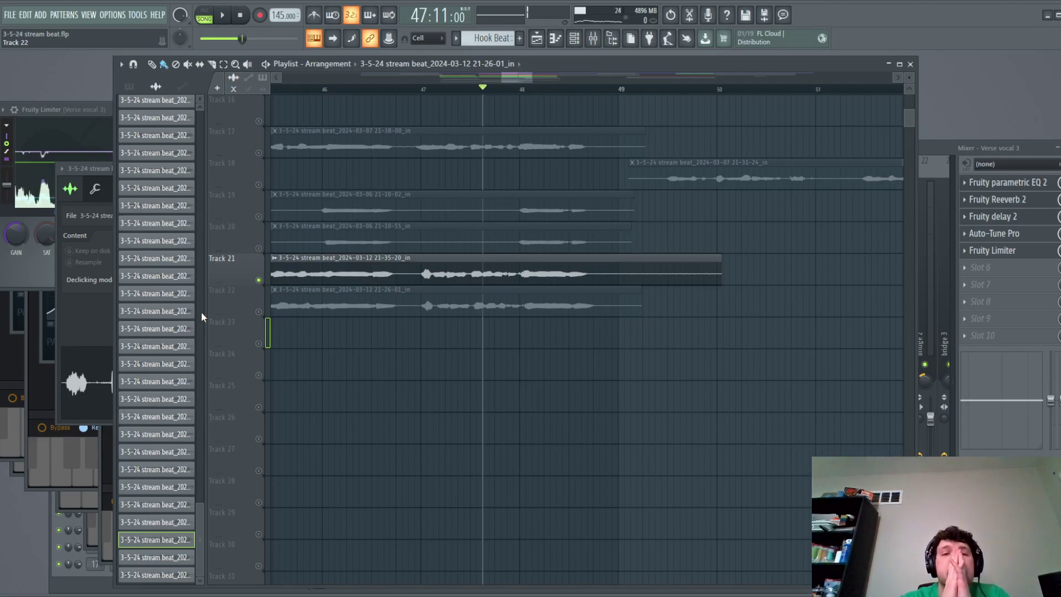
Trim the end of the new take on track 21 to just before bar 47 and delete the older take on track 22.
left_click_drag(724, 259, 425, 264)
scroll(400, 310, "down", 6)
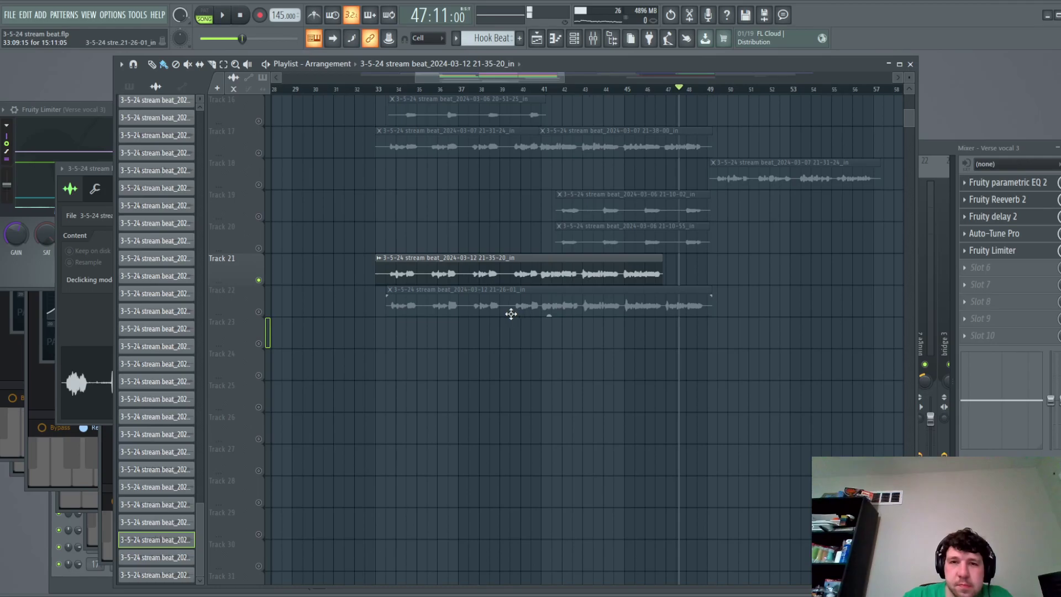
right_click(503, 308)
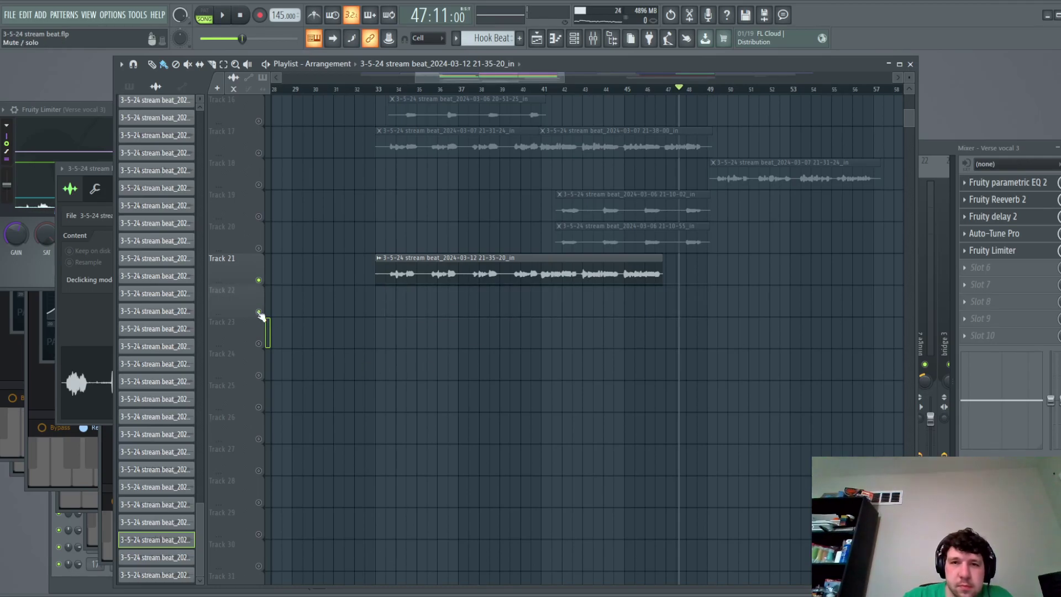
Take track 21 out of solo and mute the old verse clips on track 17.
scroll(280, 320, "up", 5)
scroll(338, 381, "down", 3)
scroll(310, 411, "down", 3)
right_click(258, 408)
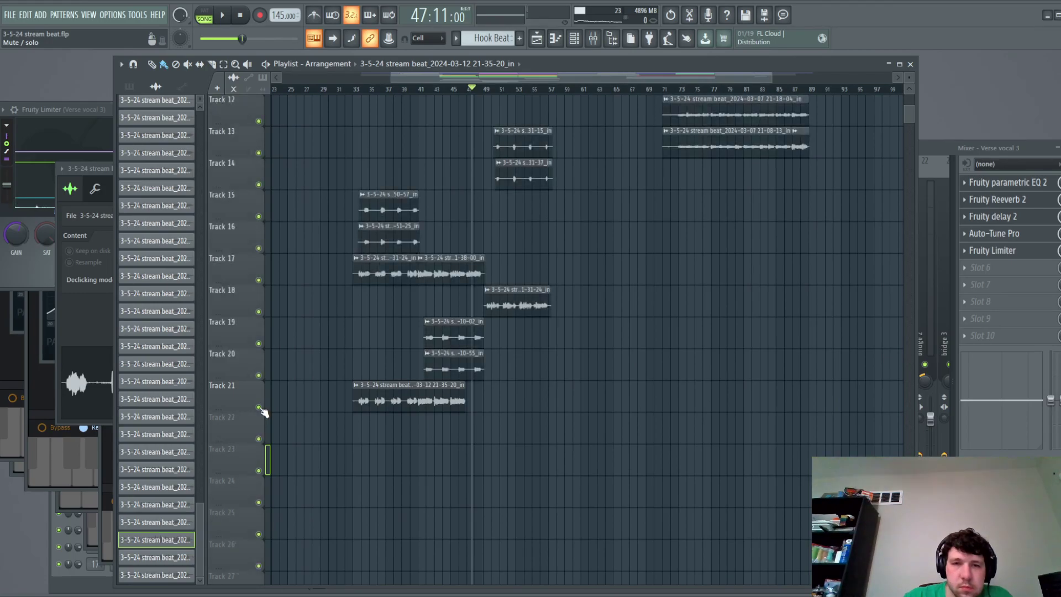
left_click(259, 280)
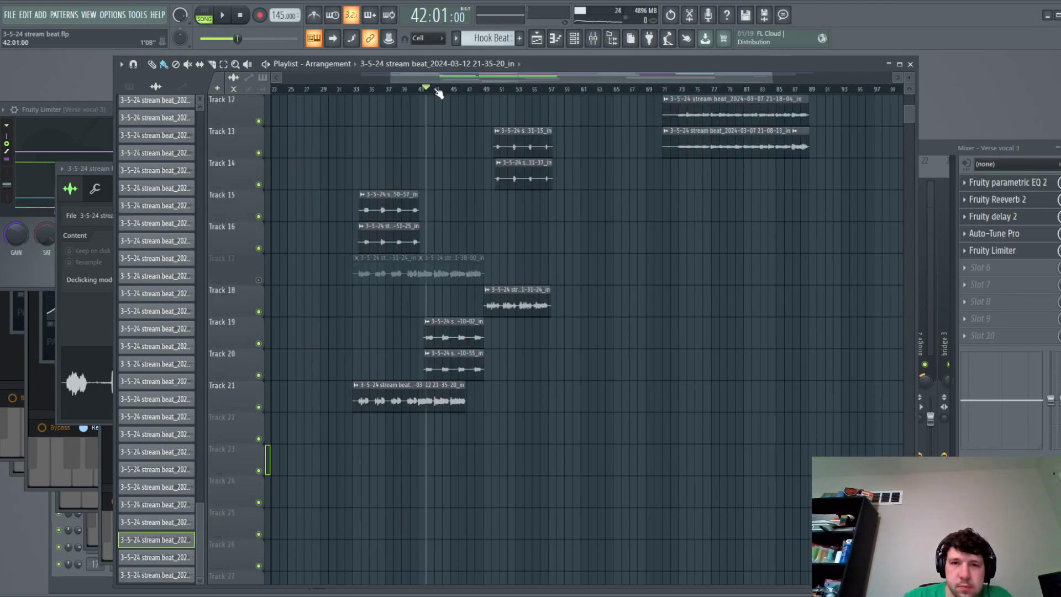
Record a new vocal take from bar 42 with the "in" mixer track as the input.
key("F9")
left_click(549, 305)
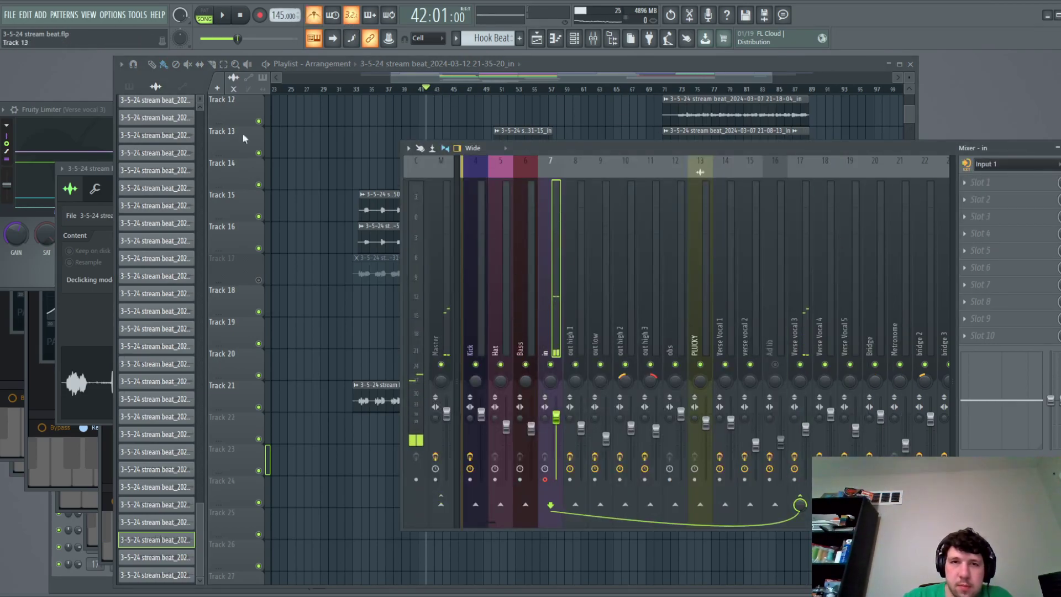
key("space")
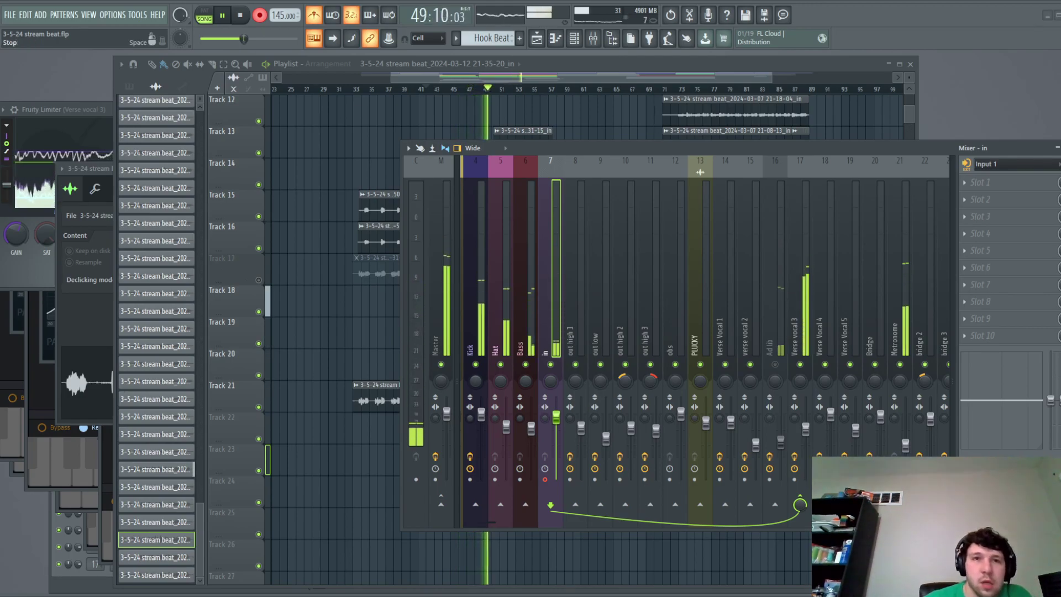
key("space")
left_click(520, 85)
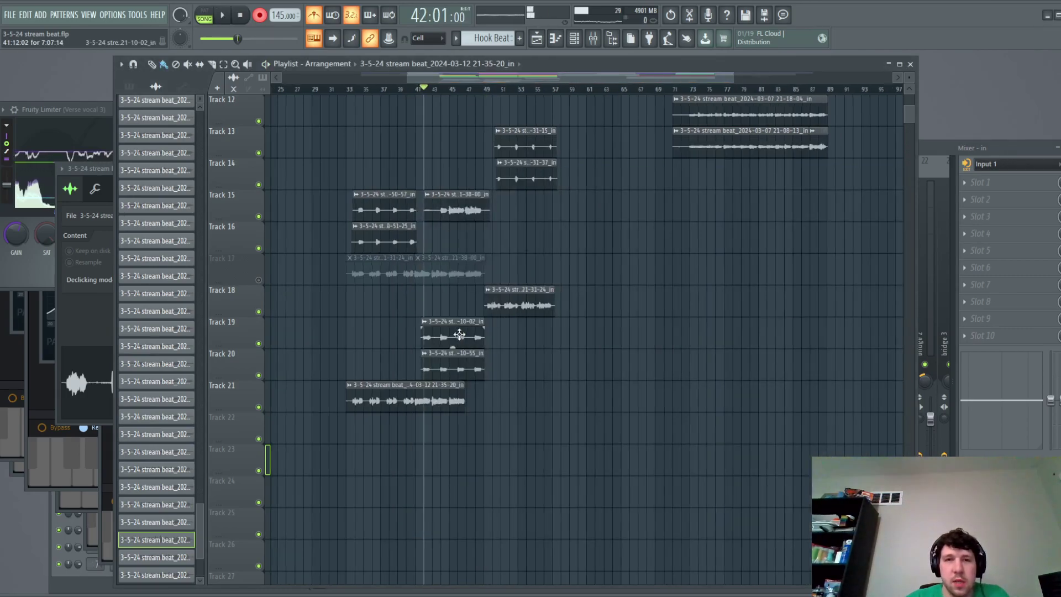
Remove the new take from track 15 and trim the end of the track 21 clip to just before bar 45.
scroll(492, 90, "up", 5)
left_click_drag(479, 79, 482, 81)
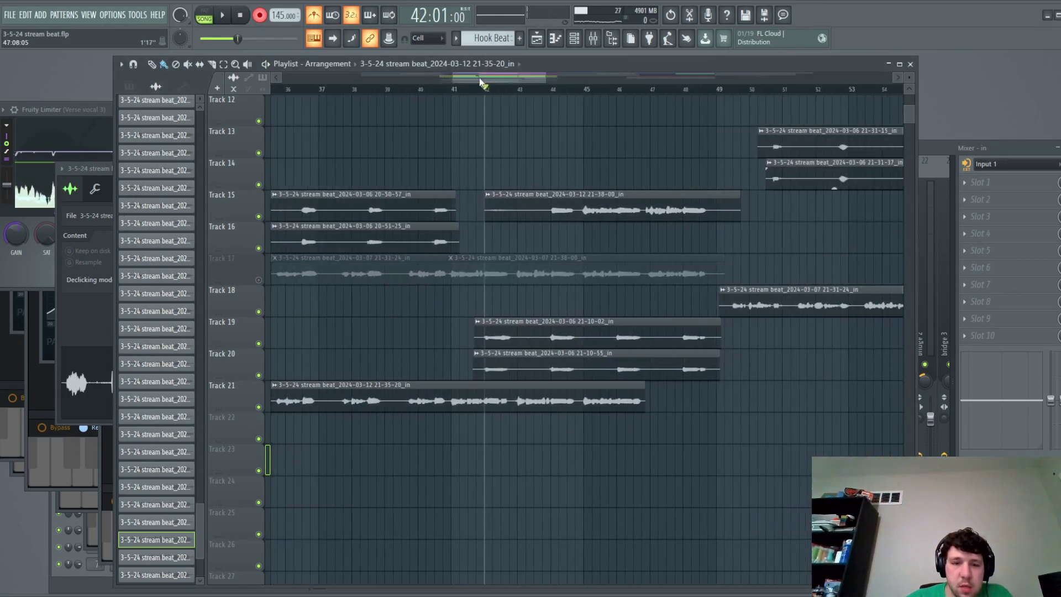
key("ctrl+z")
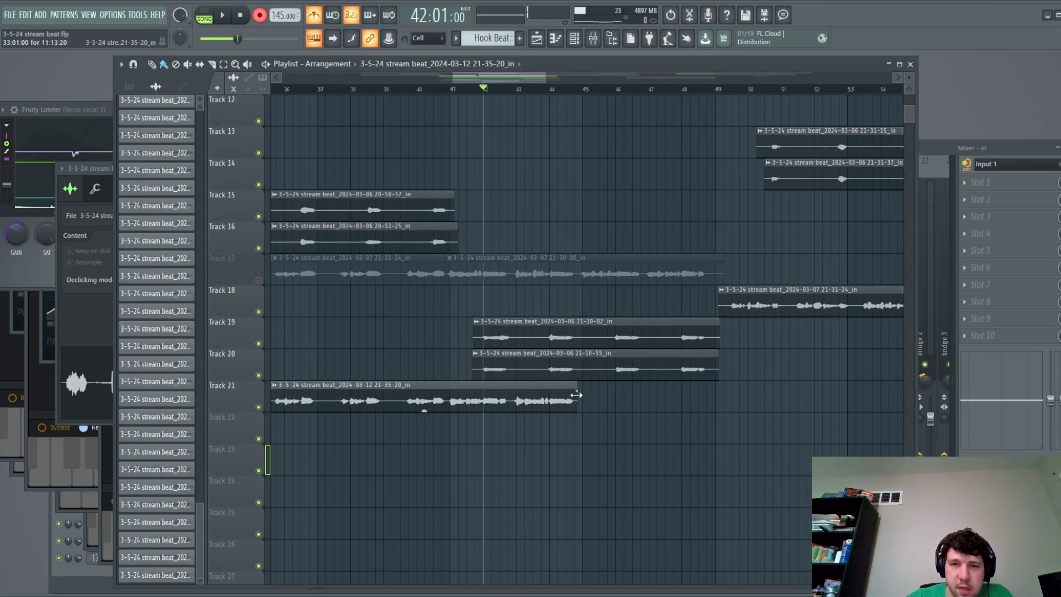
scroll(450, 99, "down", 3)
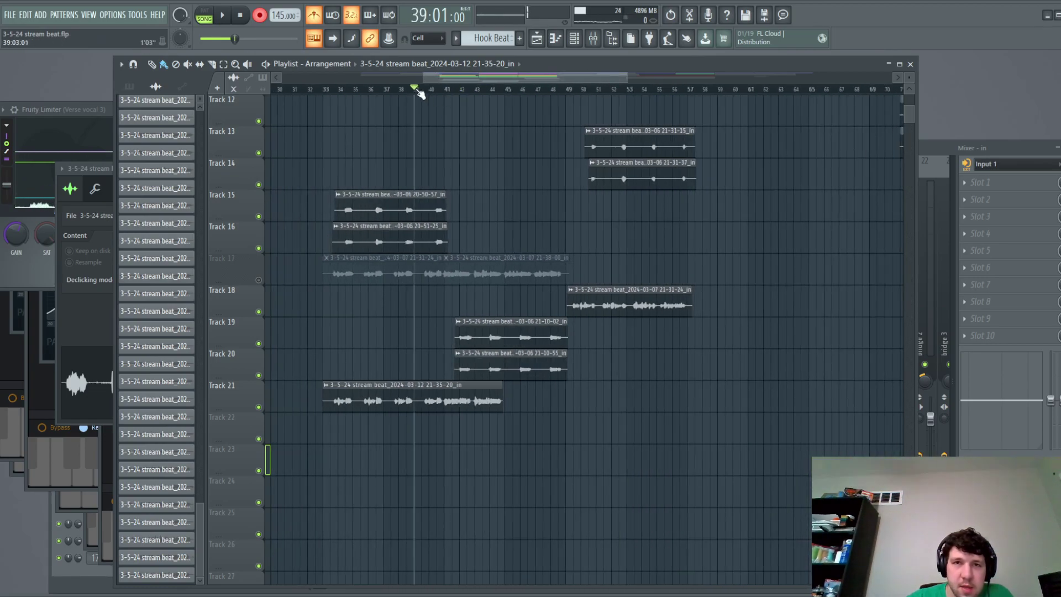
Record the verse ending from bar 39 and discard the take.
key("space")
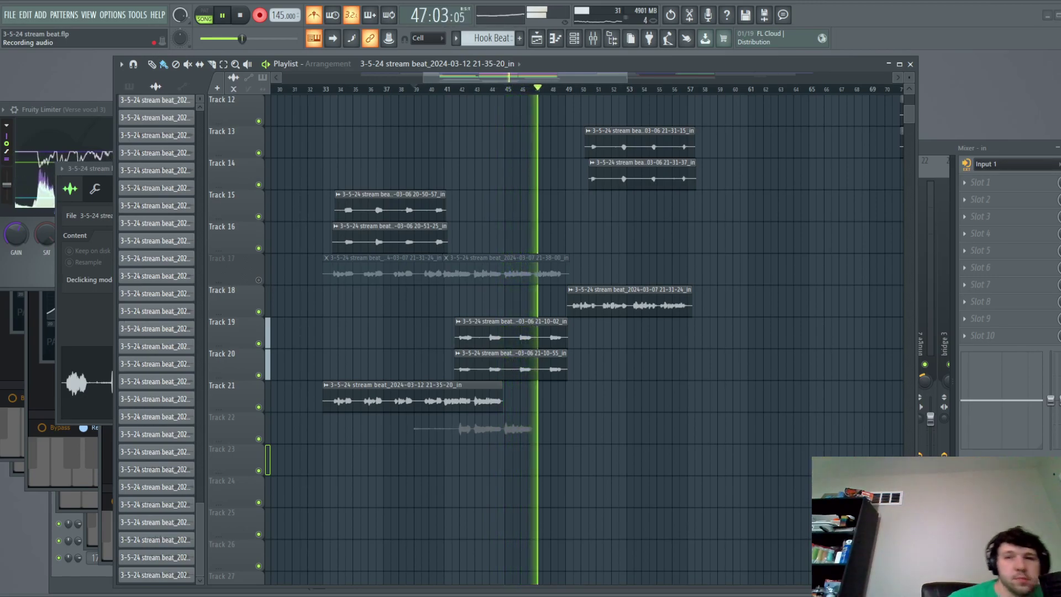
left_click(240, 15)
key("ctrl+z")
Record another take from bar 39 while trying a lower Verse vocal 3 volume, then undo the volume change.
key("space")
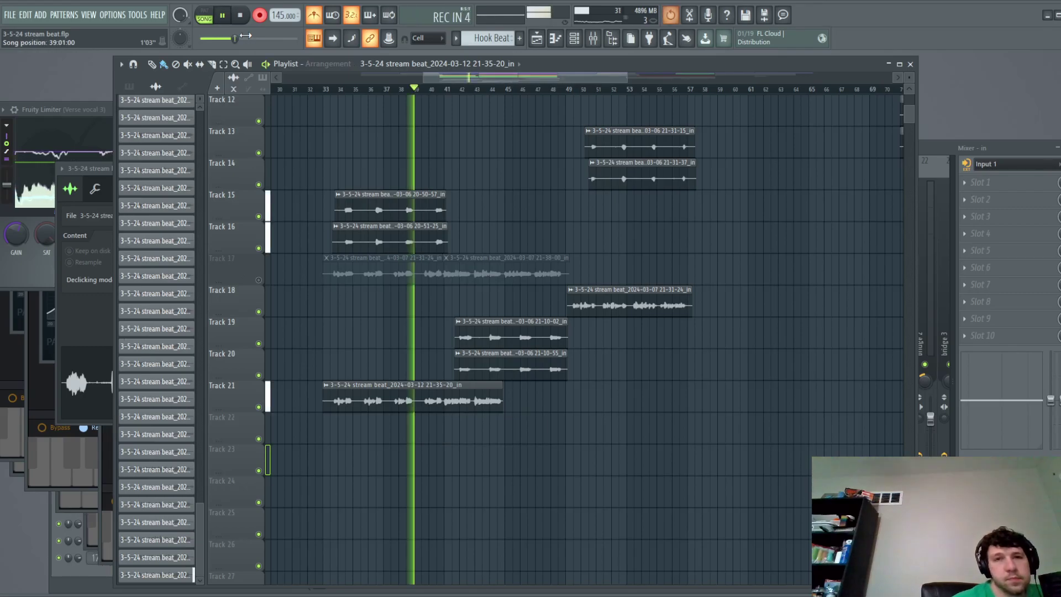
left_click(1020, 145)
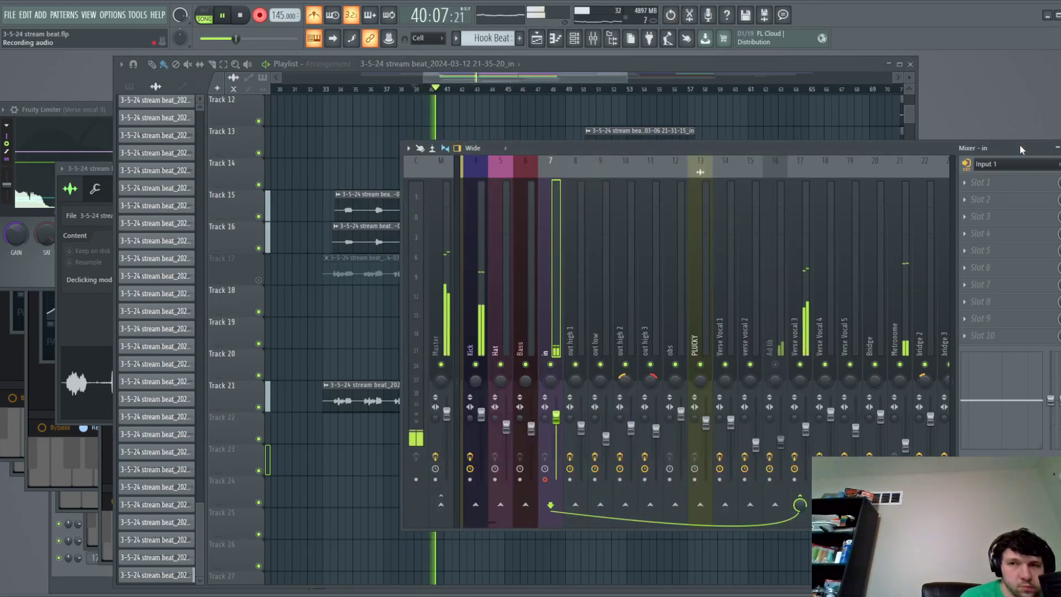
left_click_drag(806, 430, 806, 436)
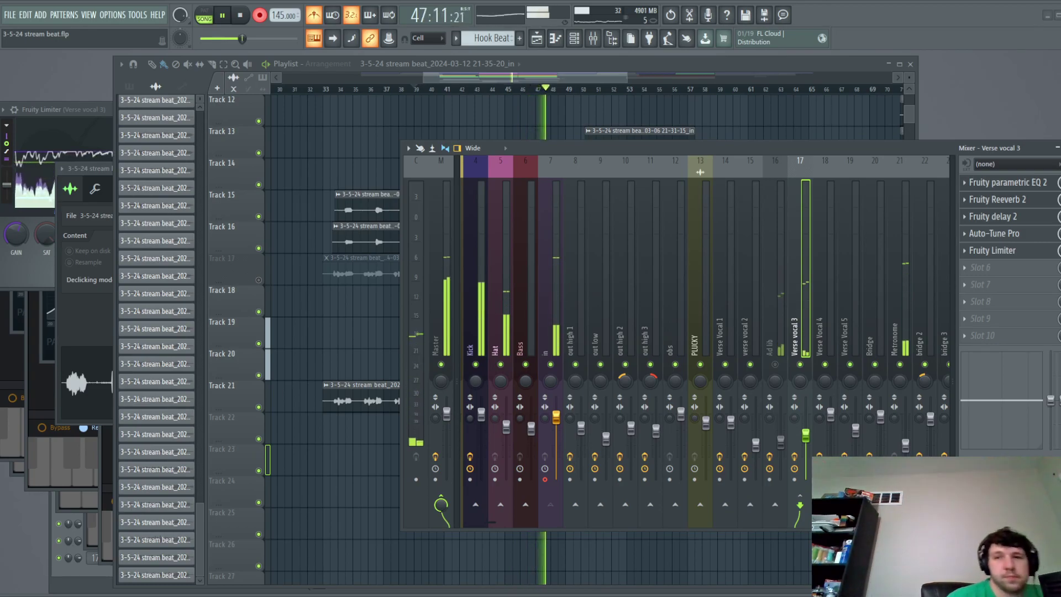
left_click(242, 16)
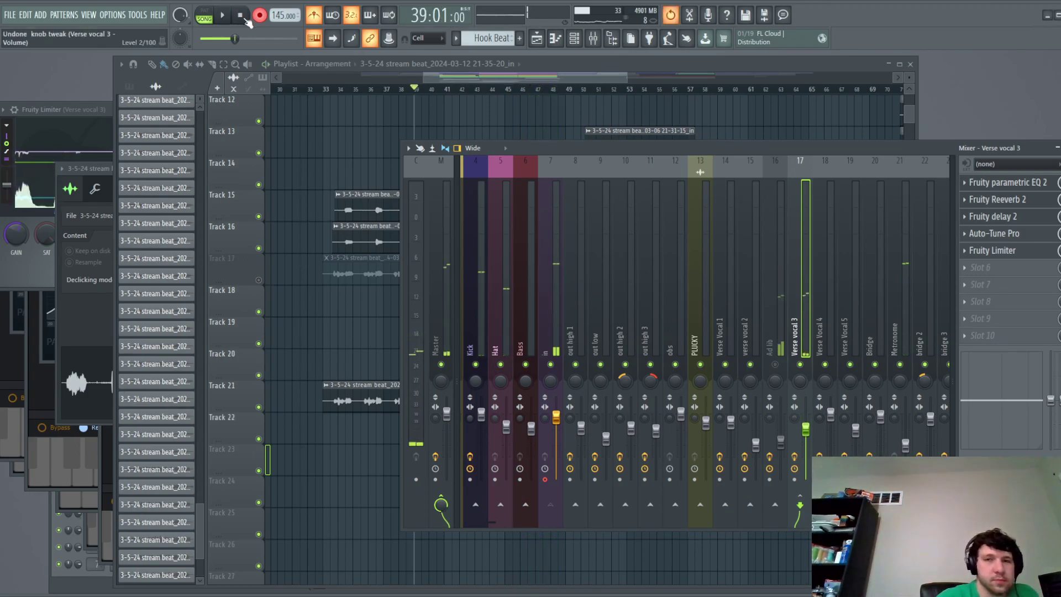
Record one more take from bar 39 and delete the takes on tracks 22 and 23.
key("space")
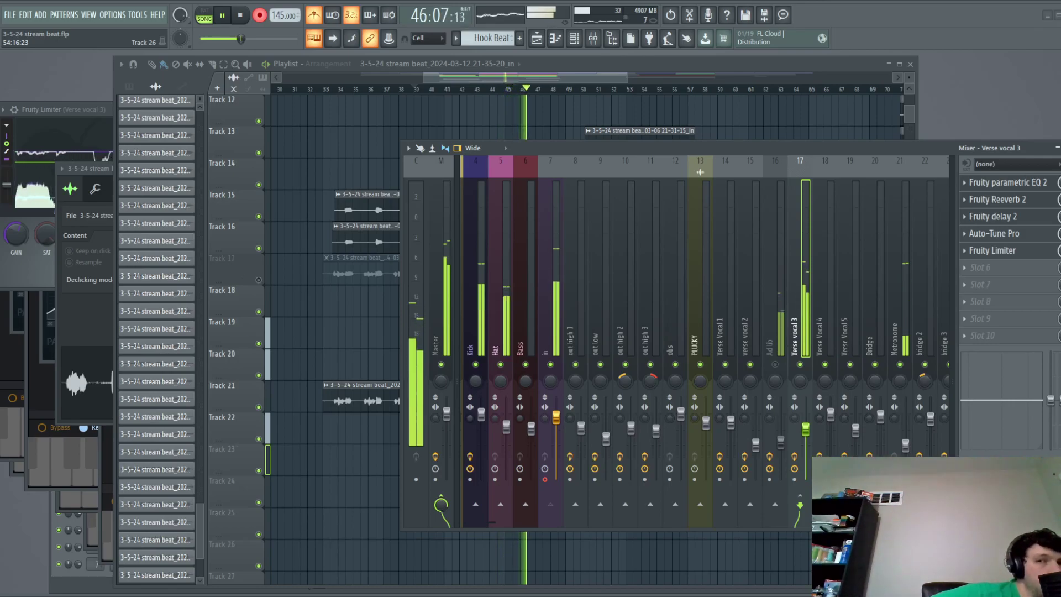
key("space")
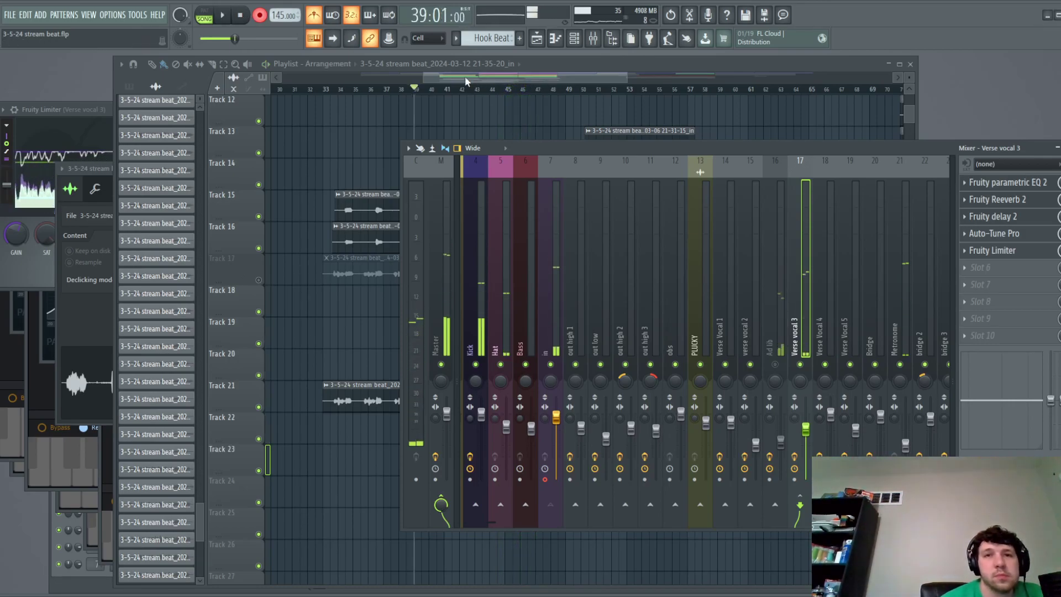
key("F9")
right_click(497, 464)
right_click(516, 431)
Record two further takes of the ending from bar 39 with the mixer in view and discard both.
left_click(224, 17)
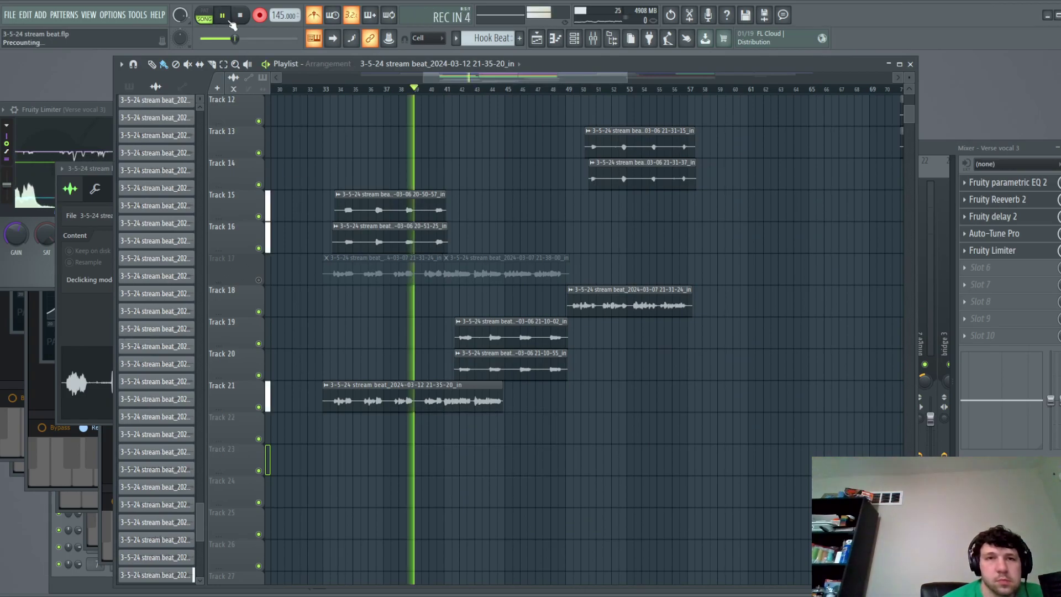
left_click_drag(1036, 151, 981, 149)
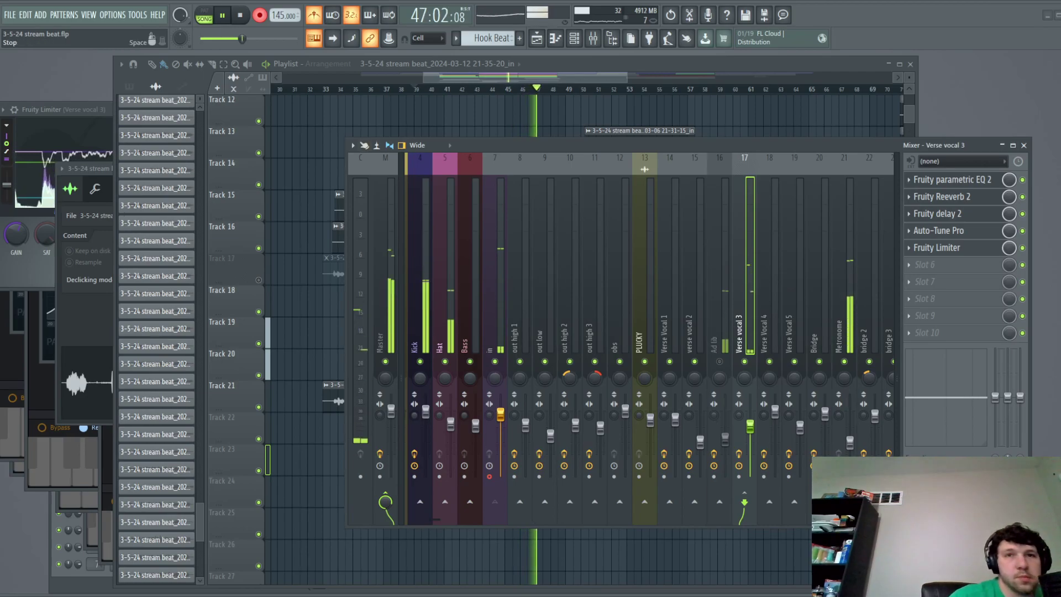
left_click(239, 16)
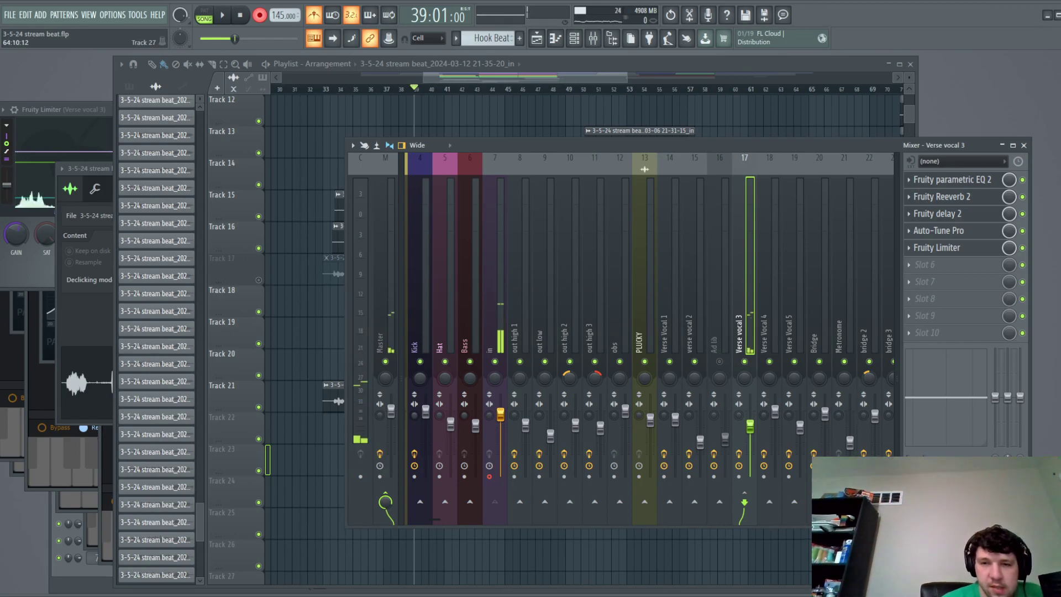
key("space")
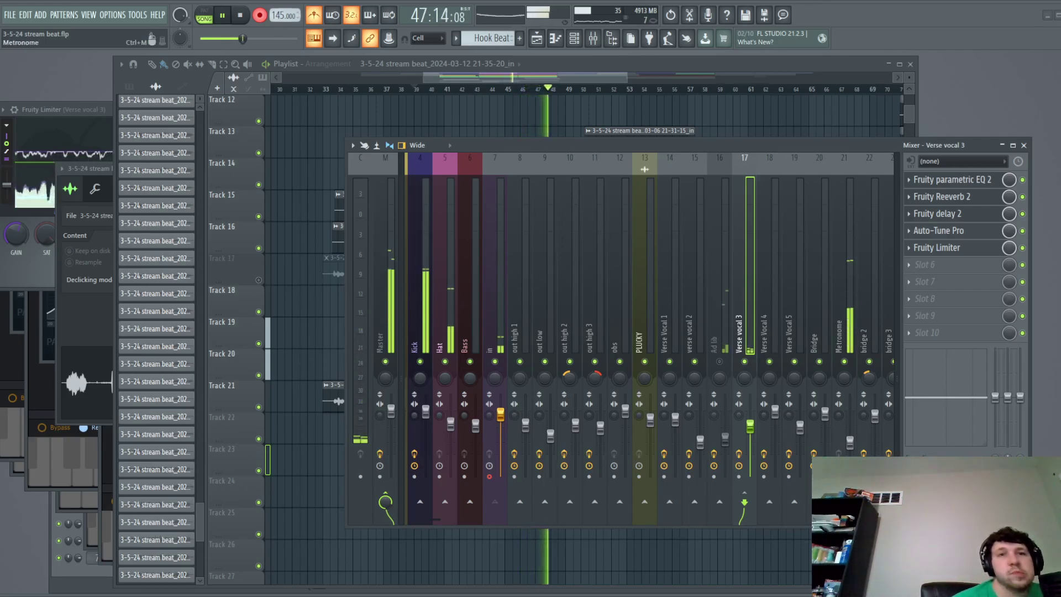
left_click(241, 15)
Record the closing phrase from bar 39 to bar 49 and undo the take on track 22.
key("space")
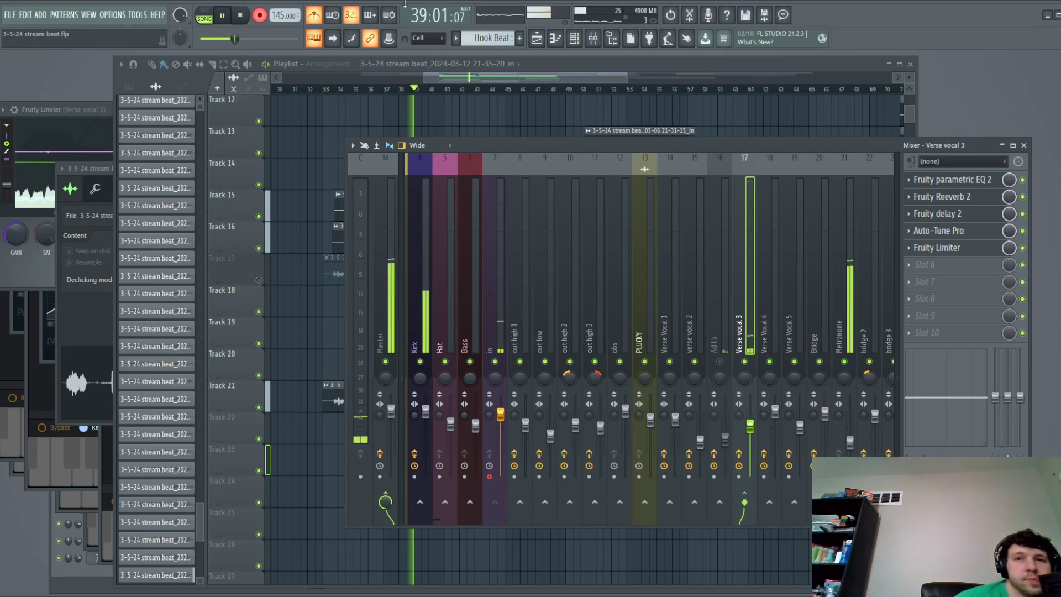
left_click(478, 87)
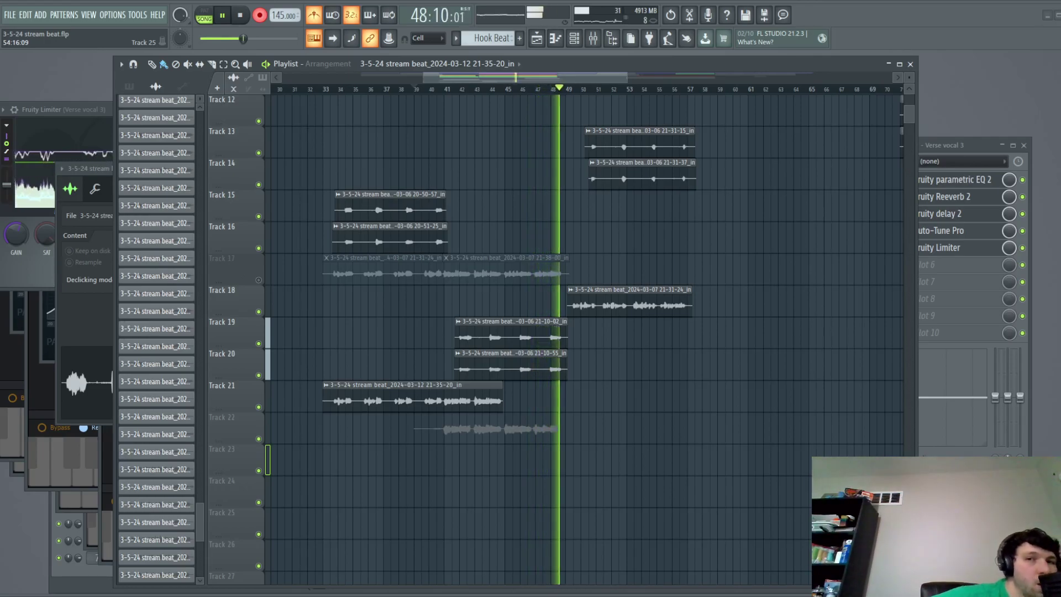
left_click(241, 15)
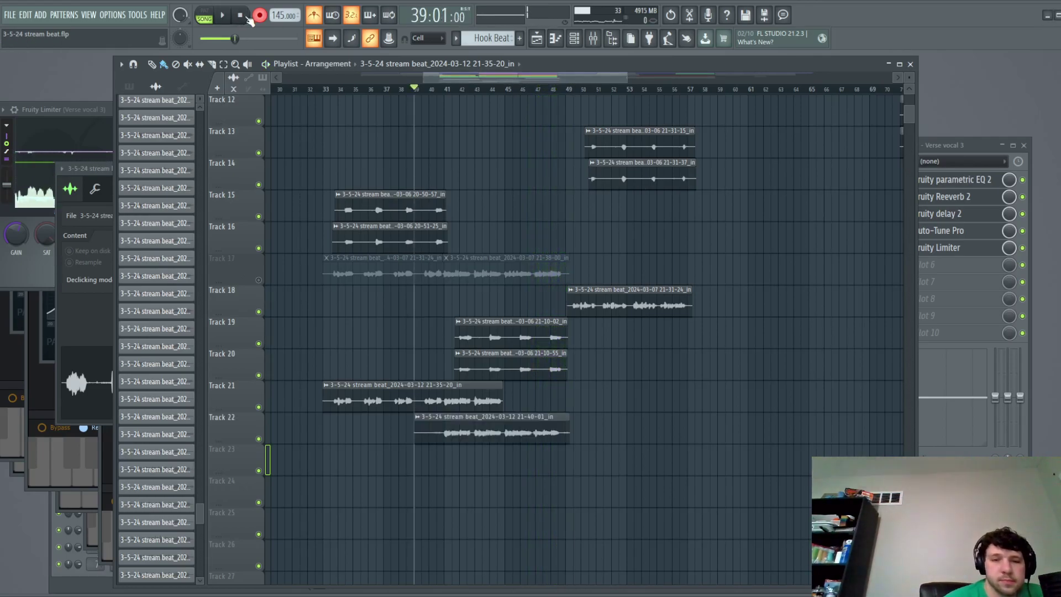
key("ctrl+z")
Retake the ending twice from bar 39 to past bar 49, undoing each recording on track 22.
key("space")
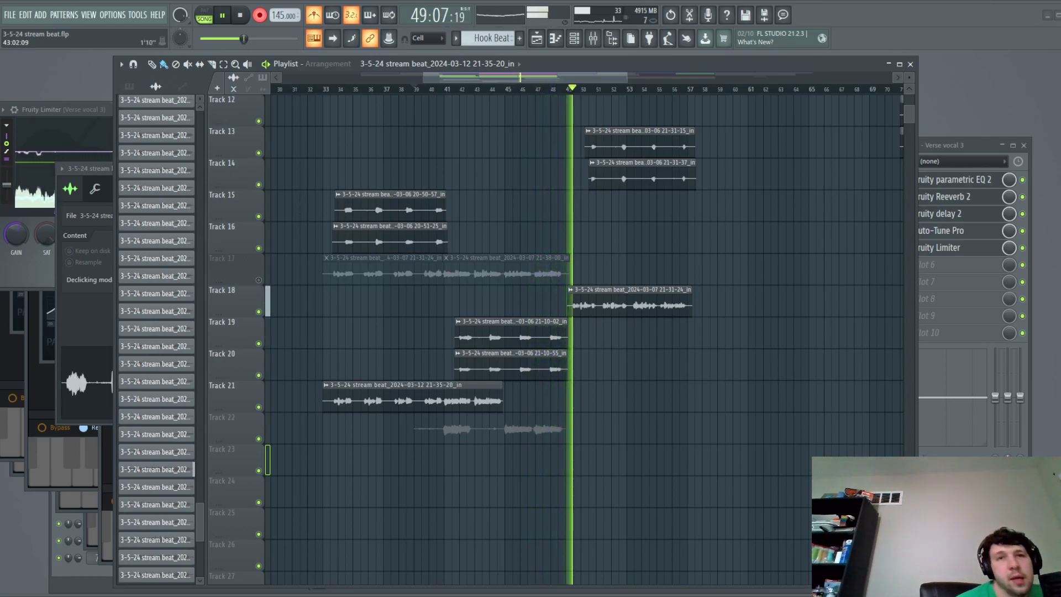
left_click(242, 17)
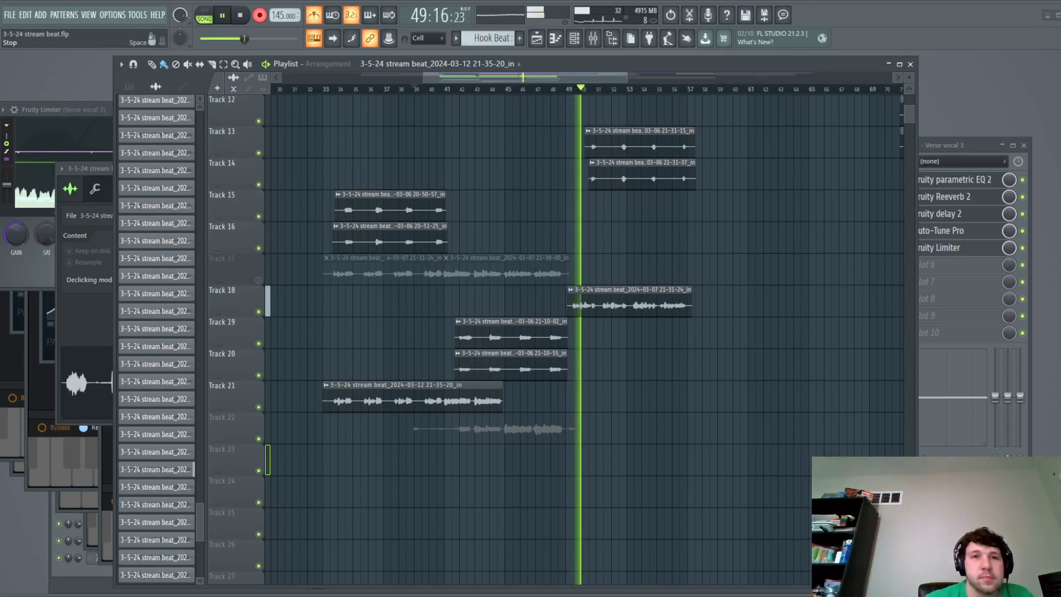
key("space")
key("ctrl+z")
Record the ending from bar 39 with Fruity Reeverb 2, Fruity delay 2 and Fruity Limiter bypassed on Verse vocal 3.
key("space")
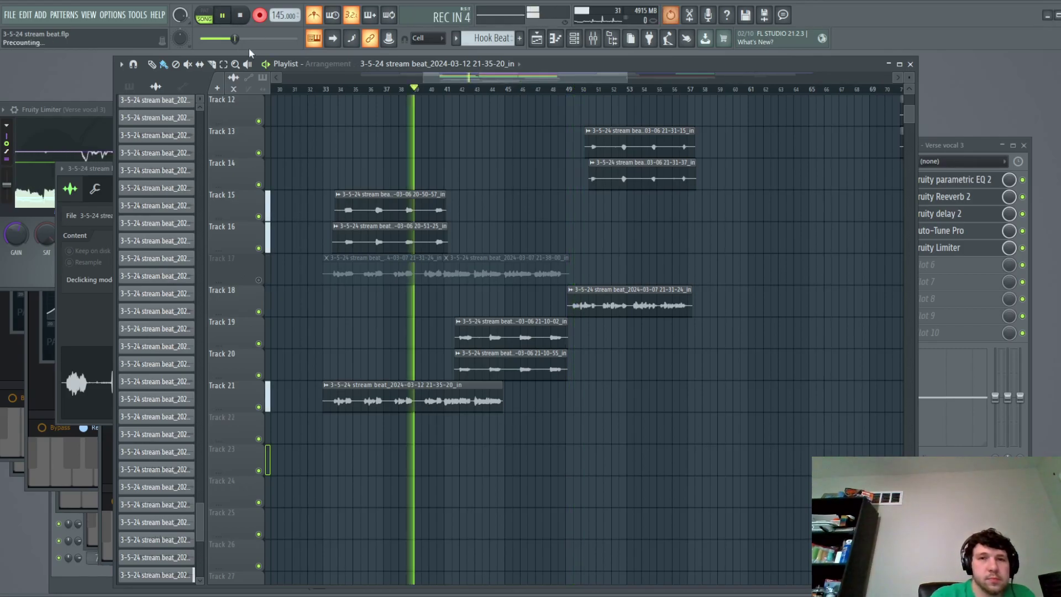
left_click(949, 235)
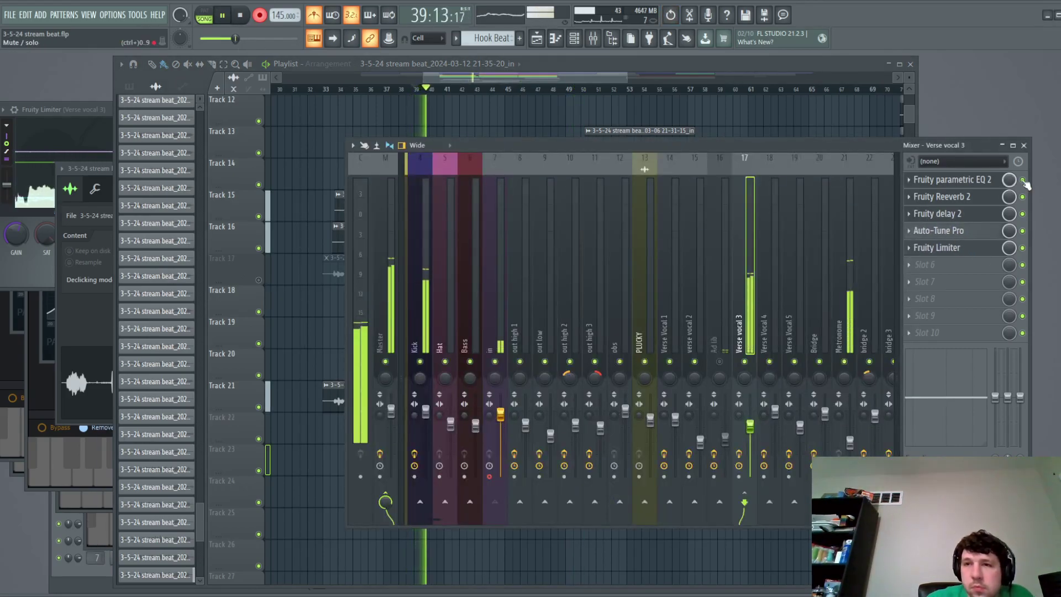
left_click(1023, 248)
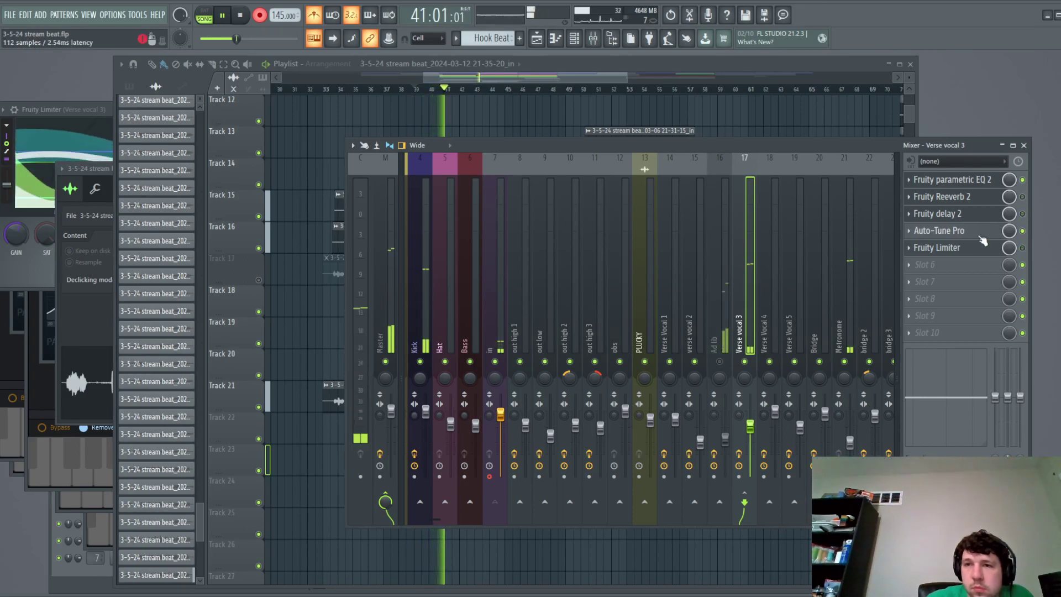
left_click(982, 236)
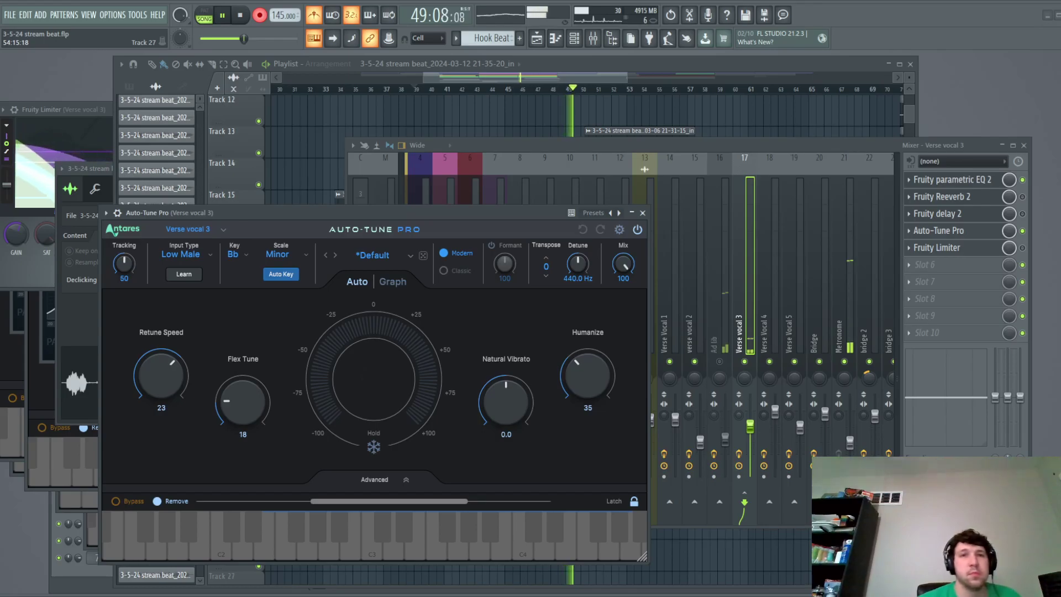
key("space")
Trim the start of the new track 22 take to where the track 21 clip ends and open its clip settings.
left_click(466, 99)
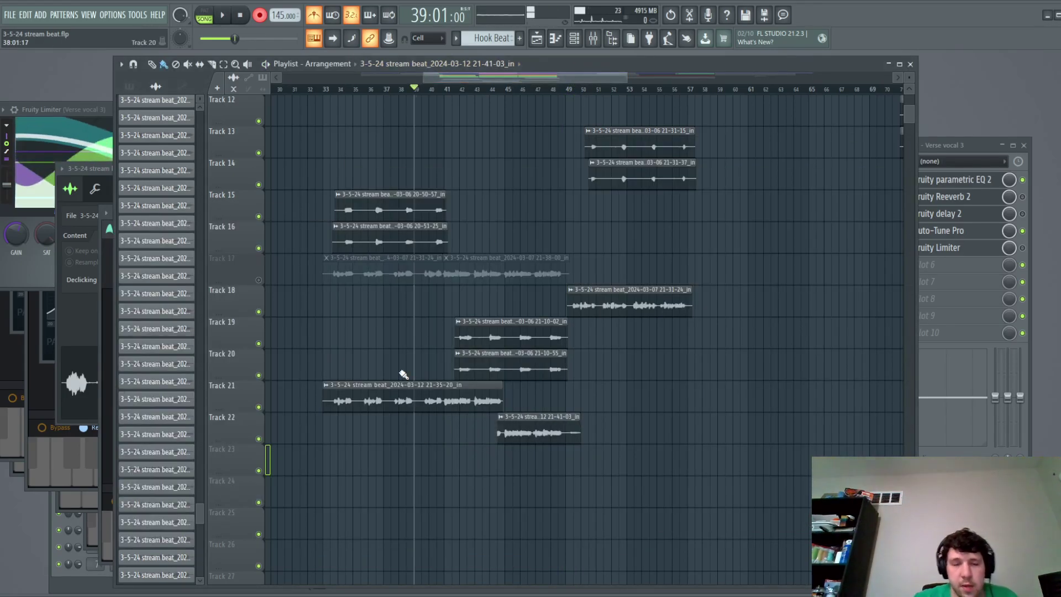
scroll(509, 434, "up", 5)
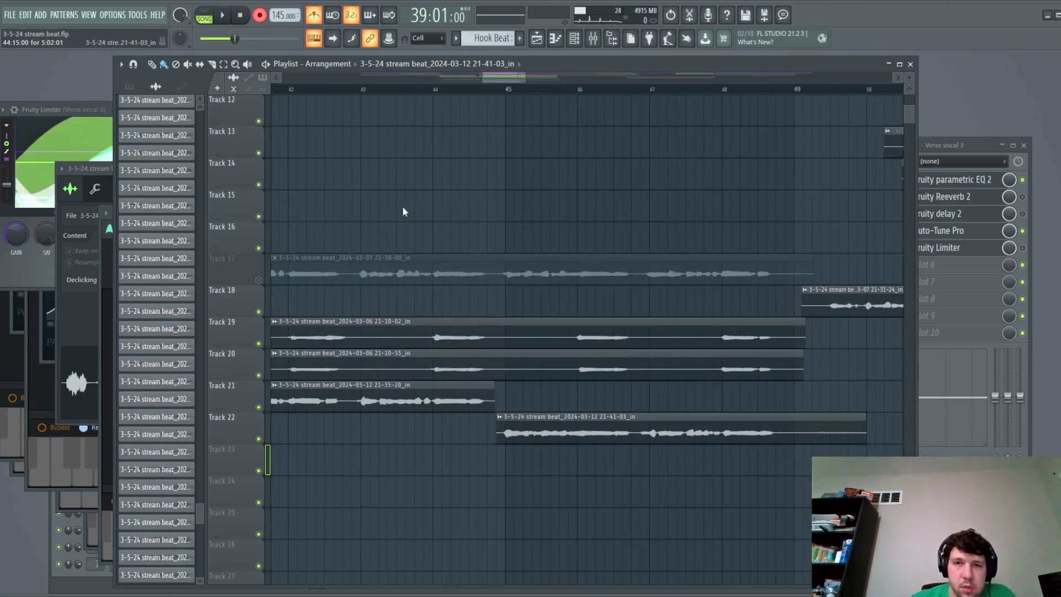
scroll(330, 156, "down", 20)
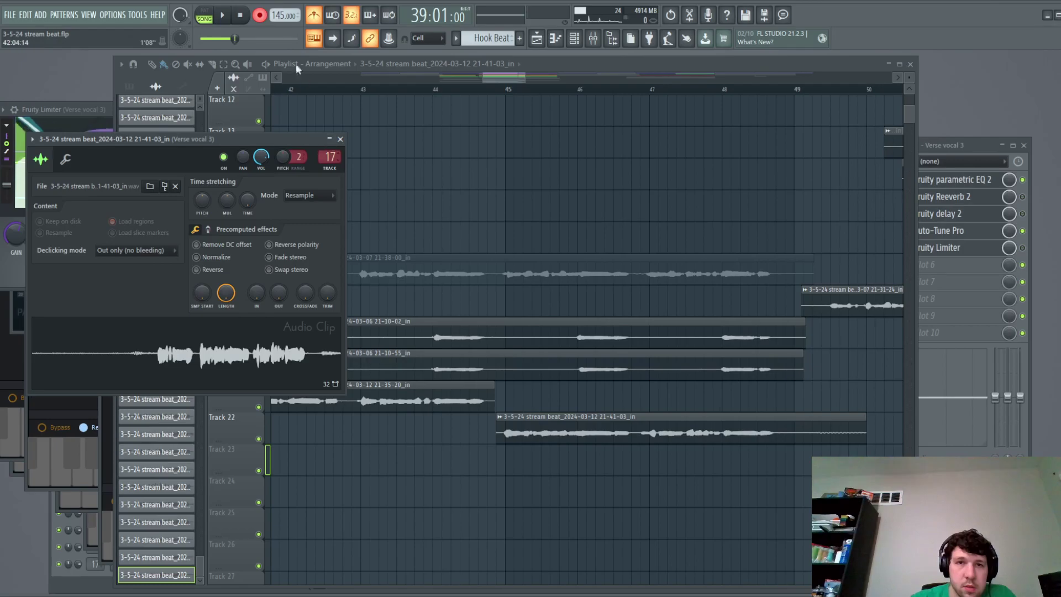
During playback with recording off, raise the Verse vocal 3 volume slightly and re-enable its Fruity Reeverb 2, Fruity delay 2 and Fruity Limiter.
scroll(476, 87, "down", 8)
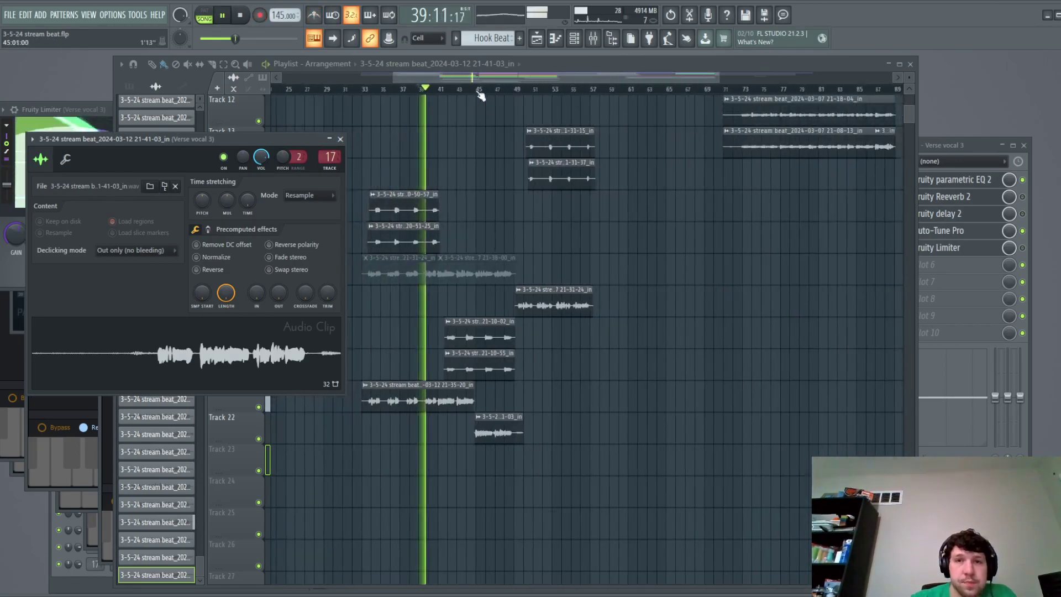
key("F9")
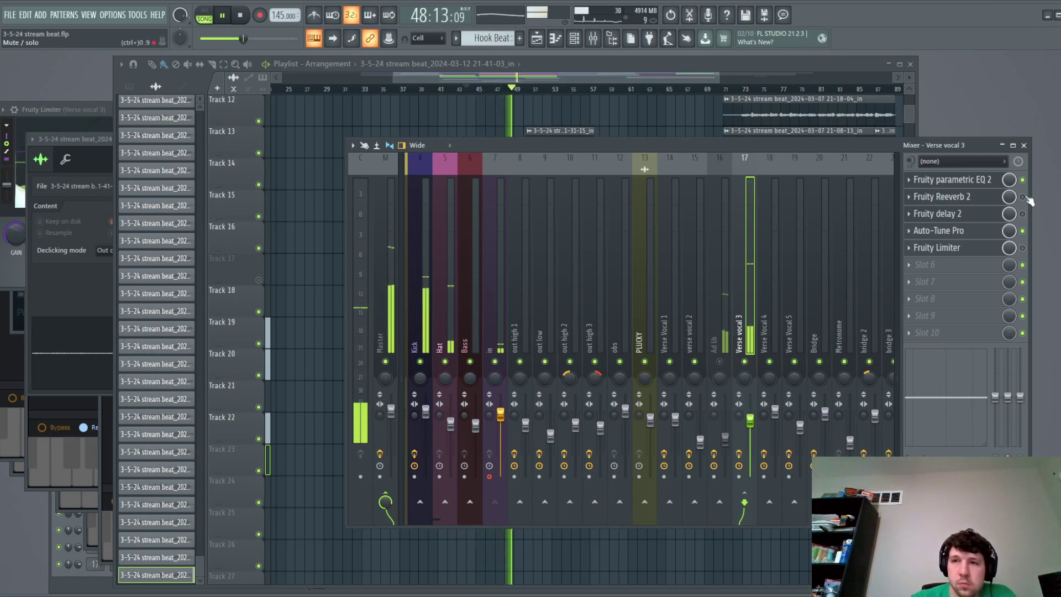
left_click(601, 79)
left_click(968, 144)
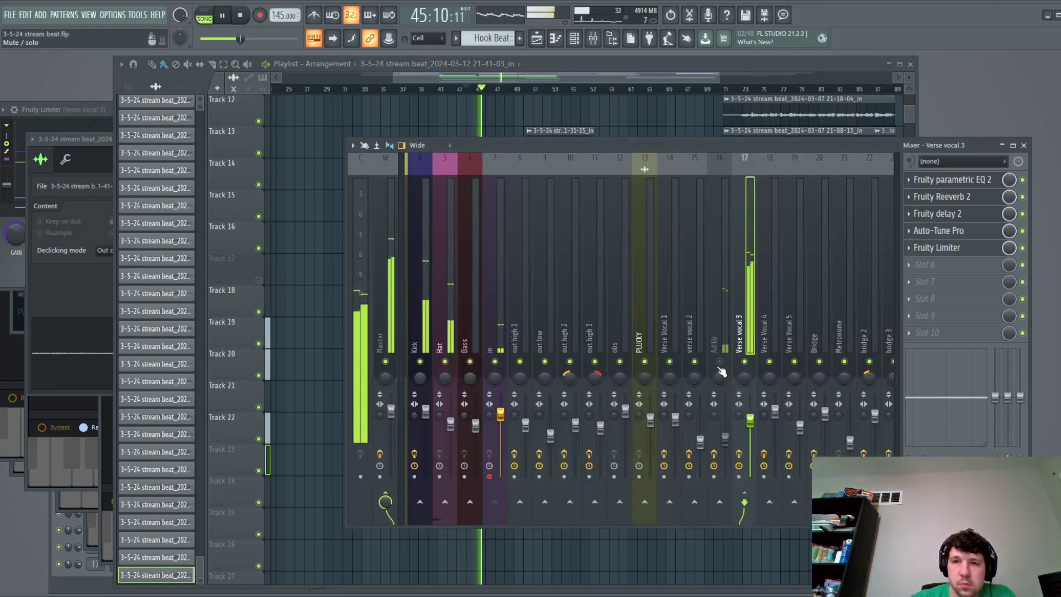
Unmute the Ad lib mixer track and listen to the new ending on track 22 with the ad-libs.
right_click(719, 366)
right_click(720, 362)
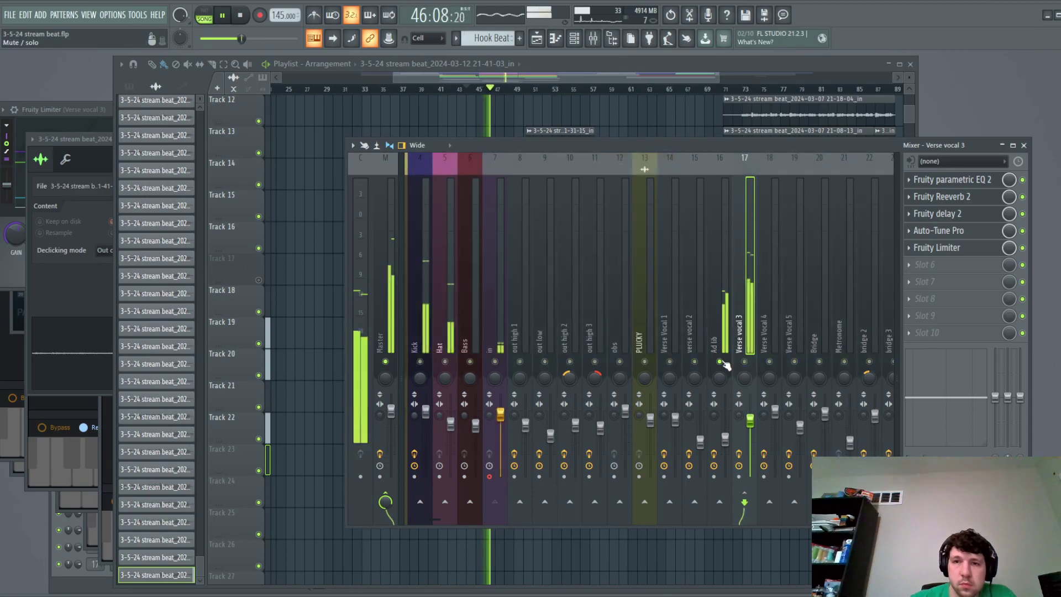
left_click(571, 77)
scroll(505, 275, "up", 8)
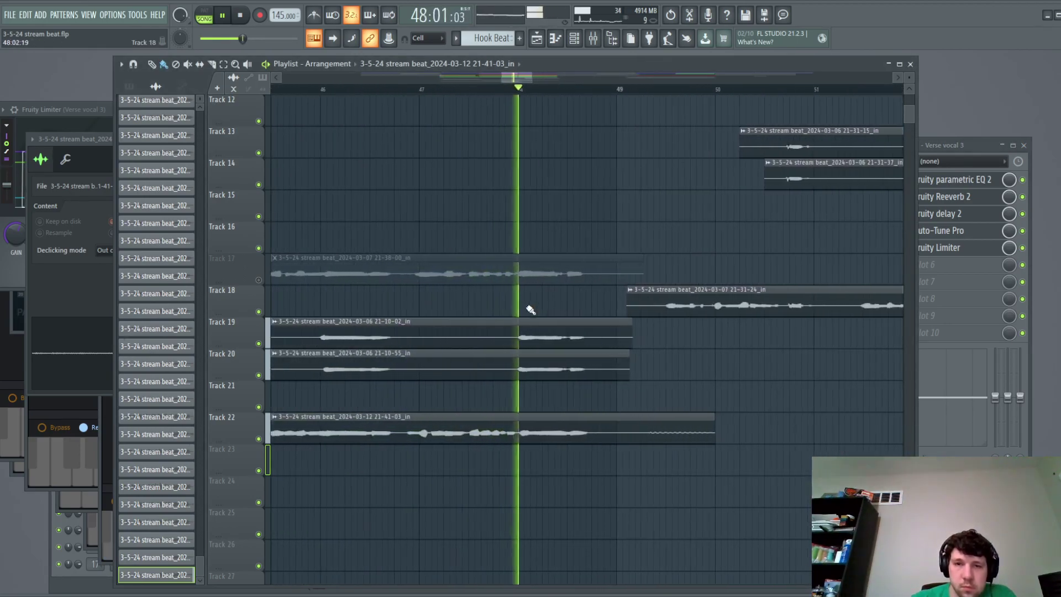
key("space")
scroll(345, 465, "down", 5)
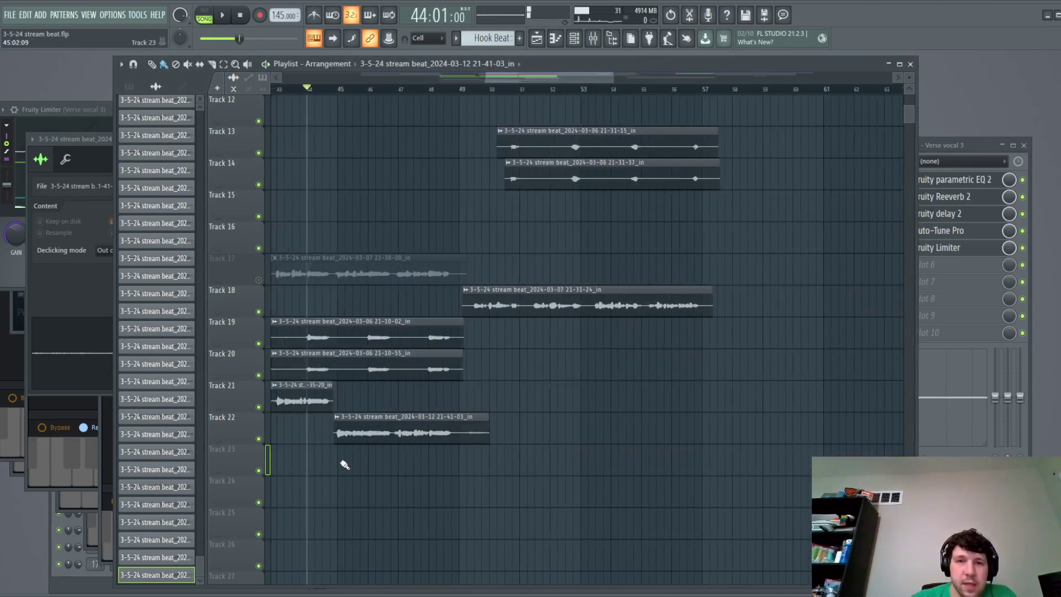
Delete the ending take on track 22 and set the playback start to bar 43.
scroll(344, 465, "down", 3)
right_click(367, 429)
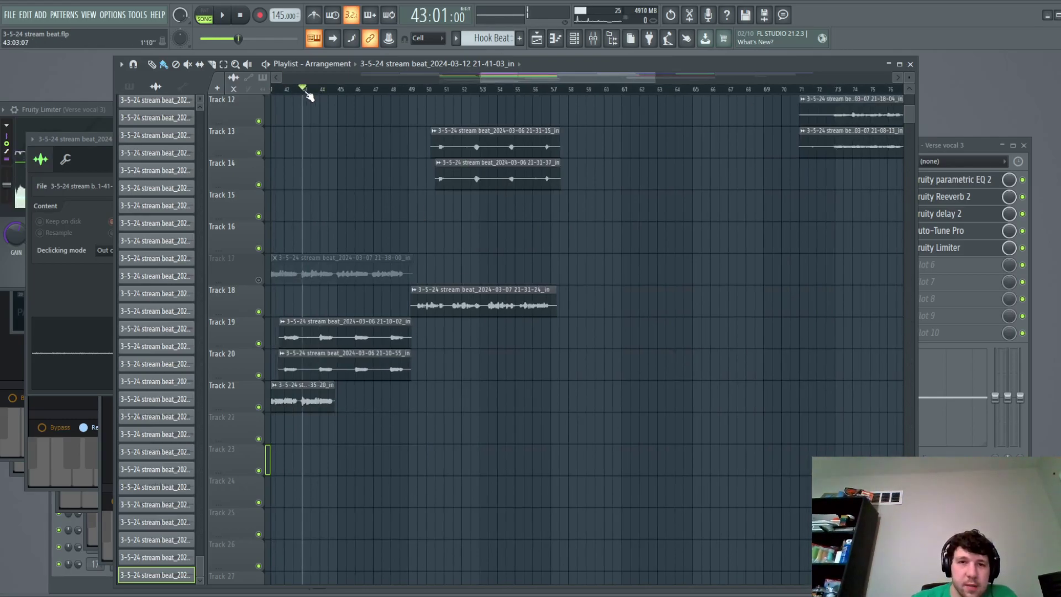
left_click_drag(571, 81, 541, 78)
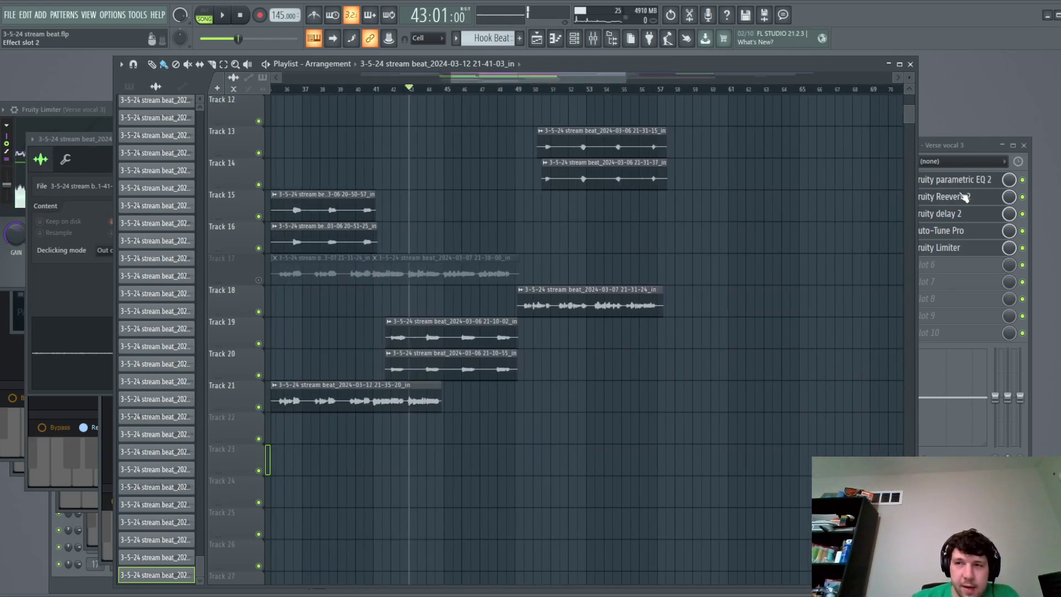
Bypass Fruity Reeverb 2, Fruity delay 2 and Fruity Limiter on Verse vocal 3 and record the ending again from bar 43.
left_click(956, 147)
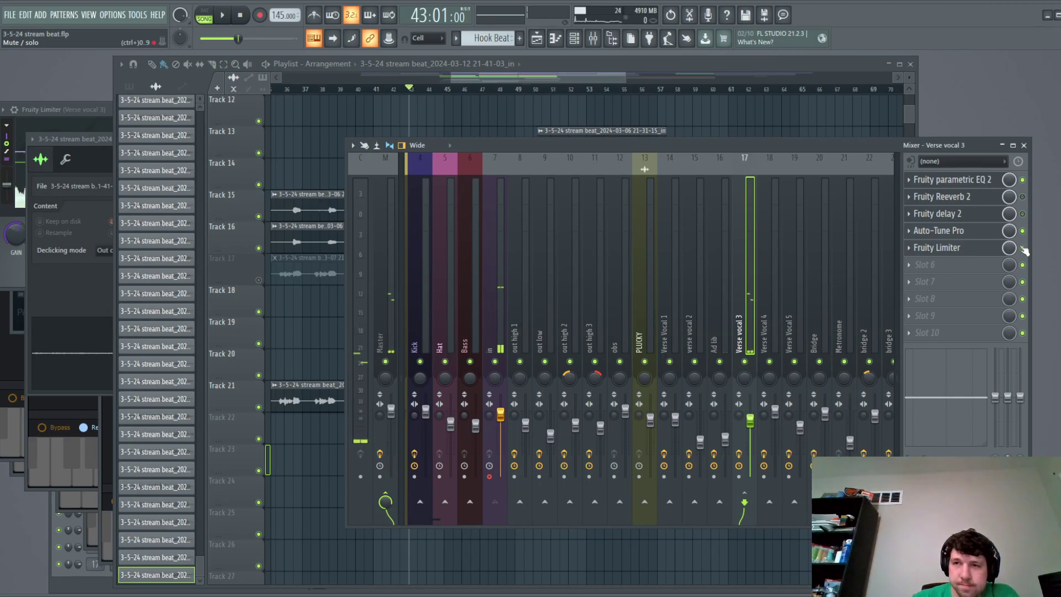
left_click(499, 247)
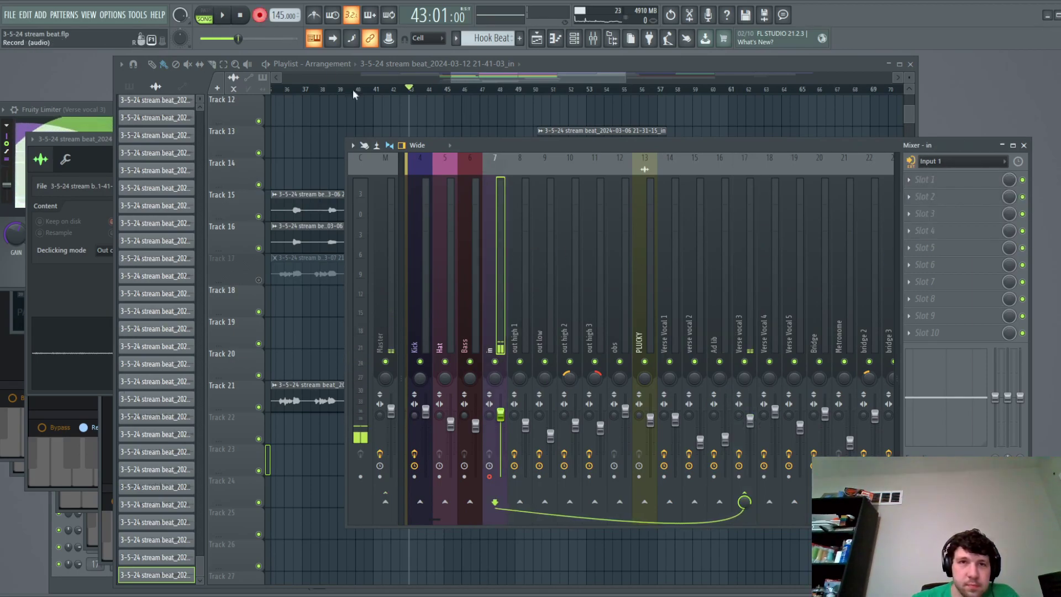
key("space")
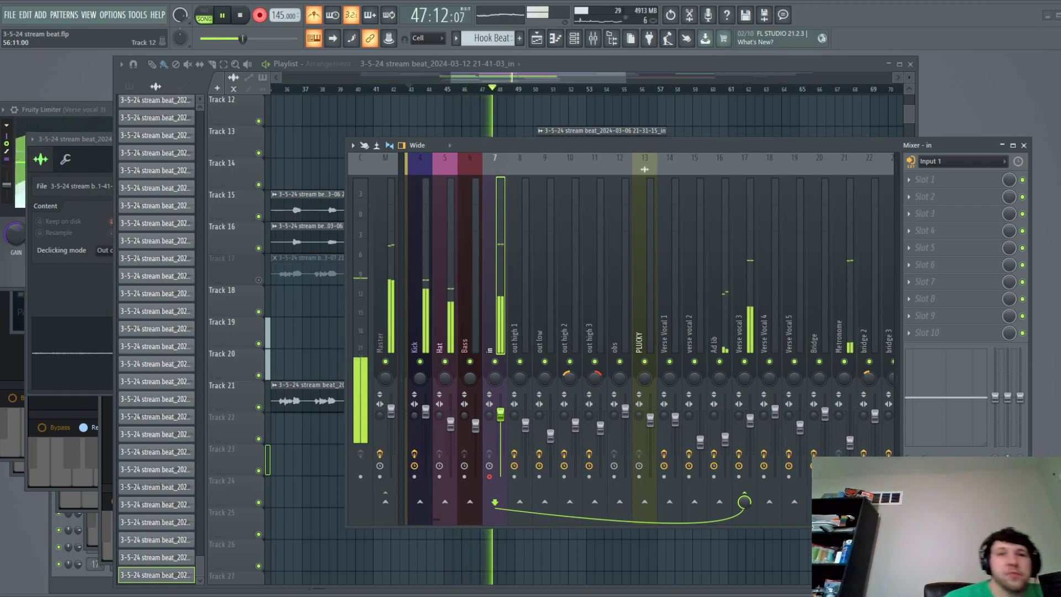
key("space")
key("space")
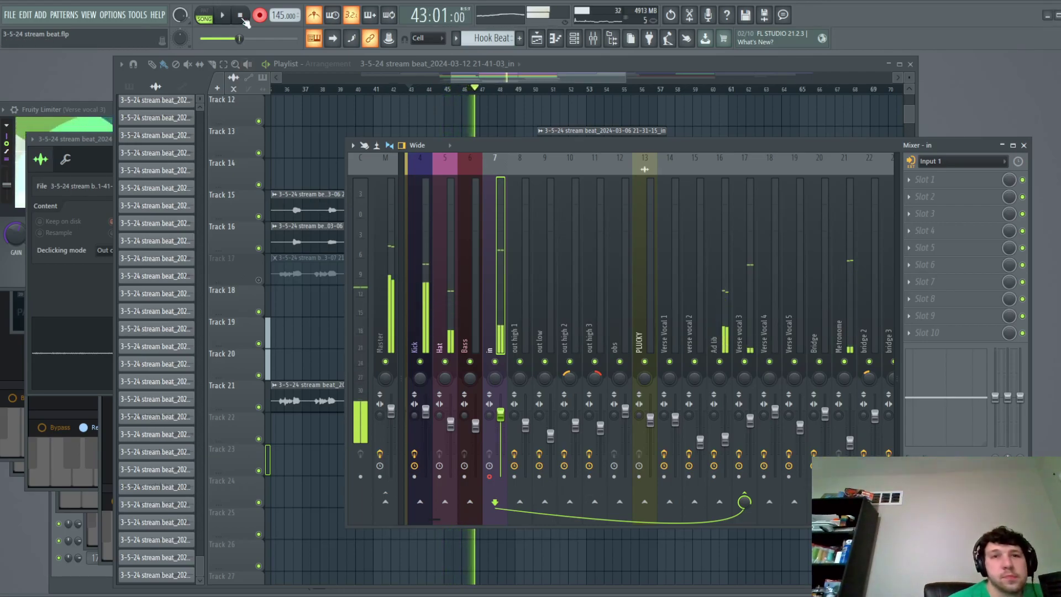
key("space")
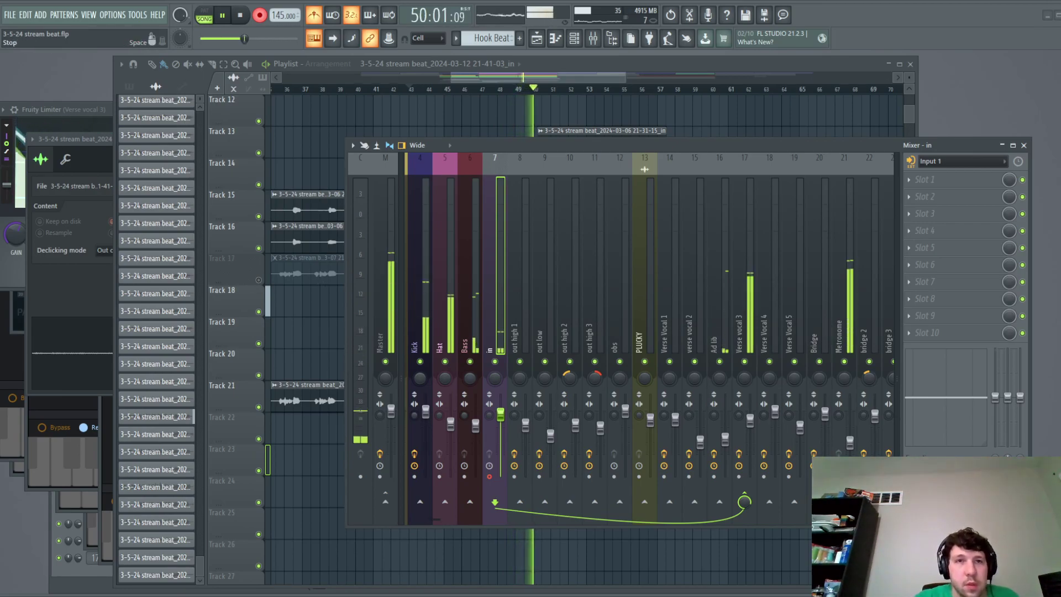
key("space")
Trim the start of the new track 15 take to where the track 21 clip ends.
key("F5")
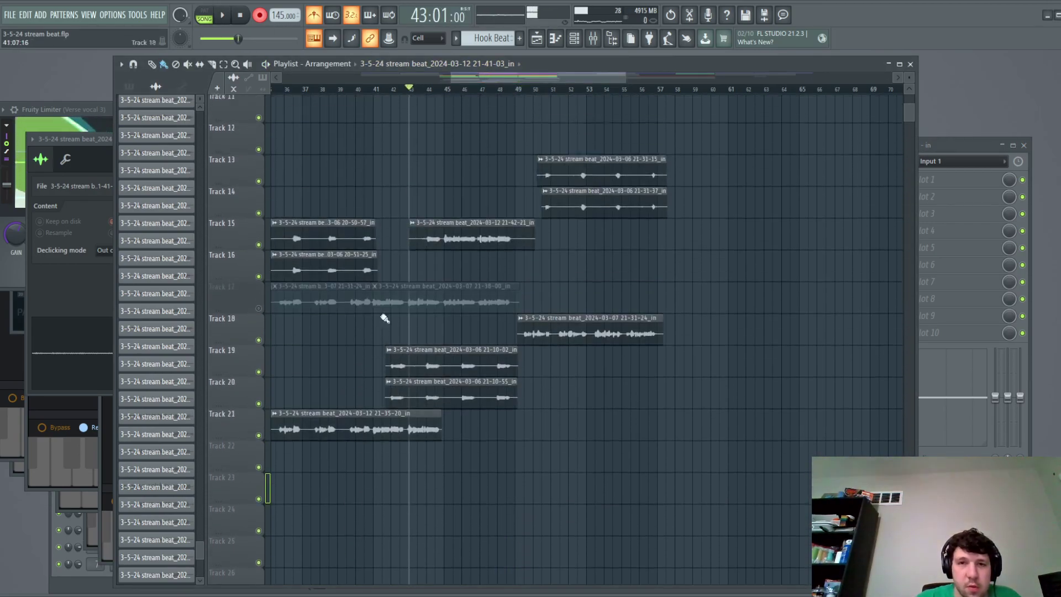
scroll(413, 211, "up", 2)
scroll(412, 310, "up", 4)
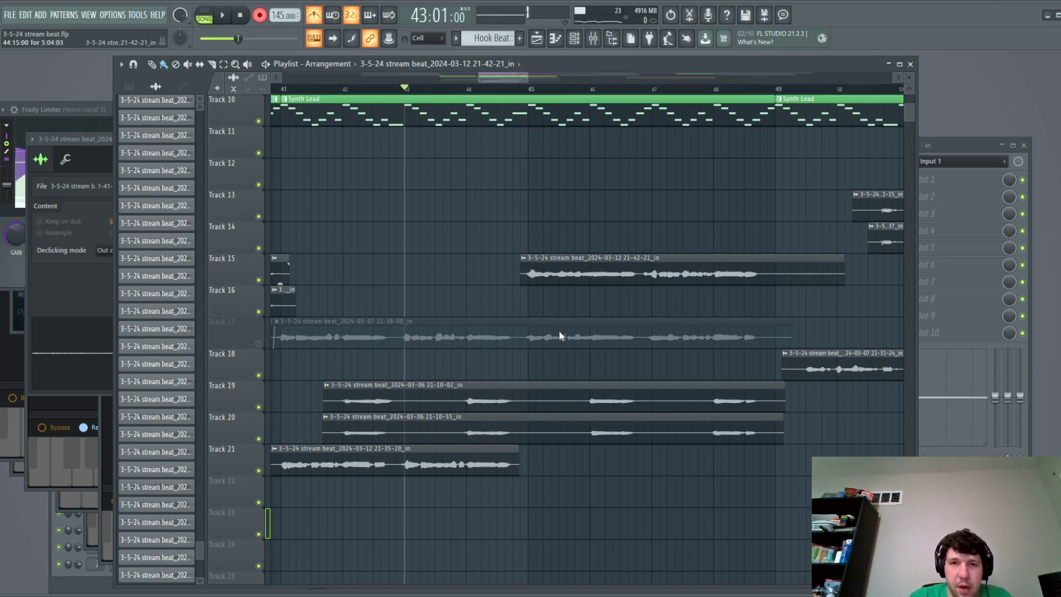
Route the track 15 take to the Verse vocal 3 mixer track and trim its end to just before bar 49.
double_click(552, 271)
scroll(374, 201, "up", 11)
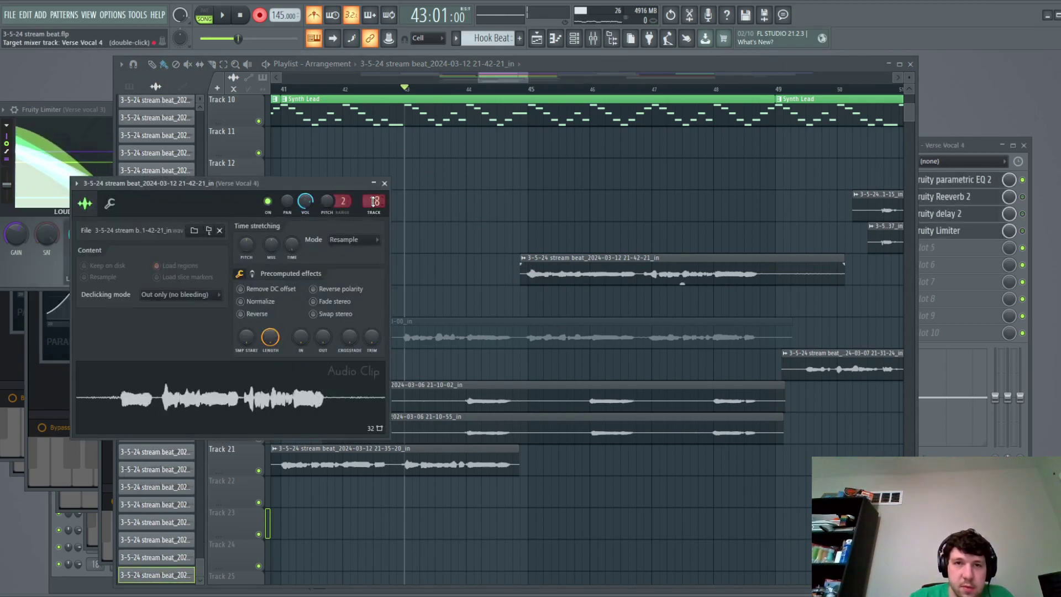
scroll(374, 201, "down", 1)
left_click_drag(844, 259, 769, 260)
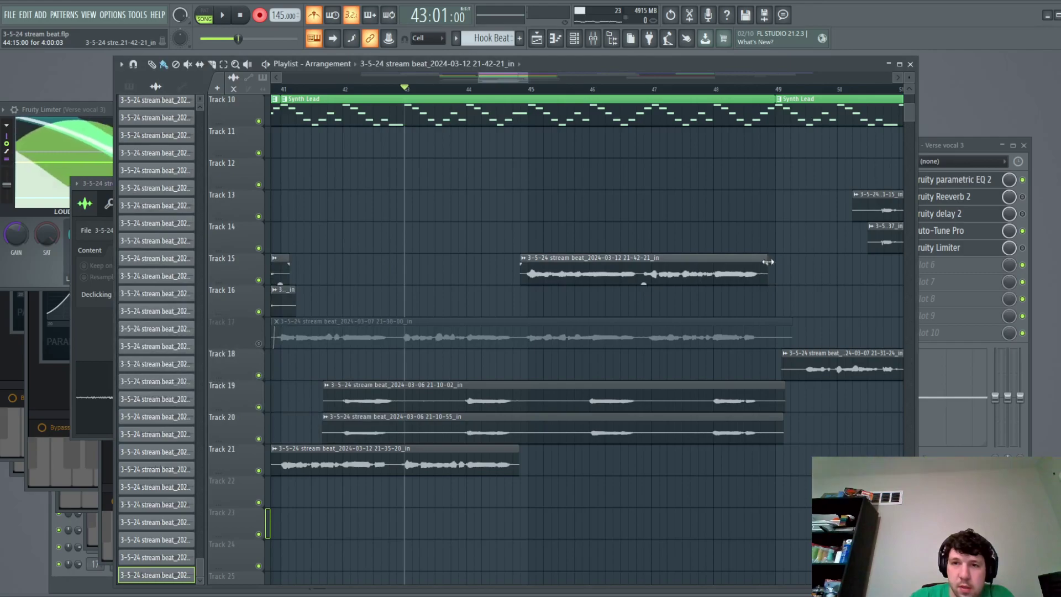
Play the new ending from bar 43 with recording off and re-enable Fruity Reeverb 2, Fruity delay 2 and Fruity Limiter on Verse vocal 3.
key("space")
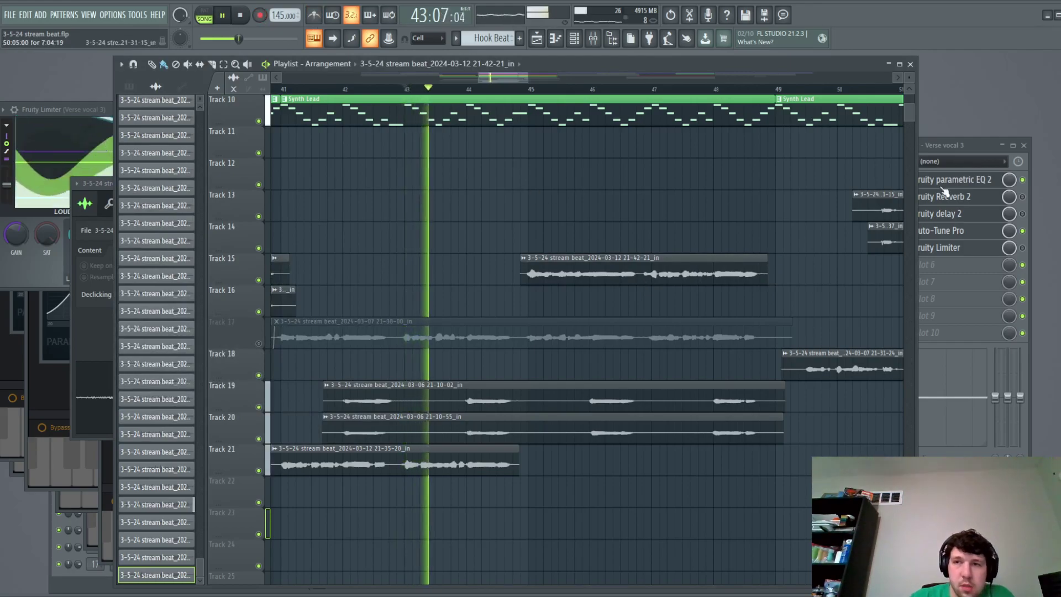
left_click(1026, 198)
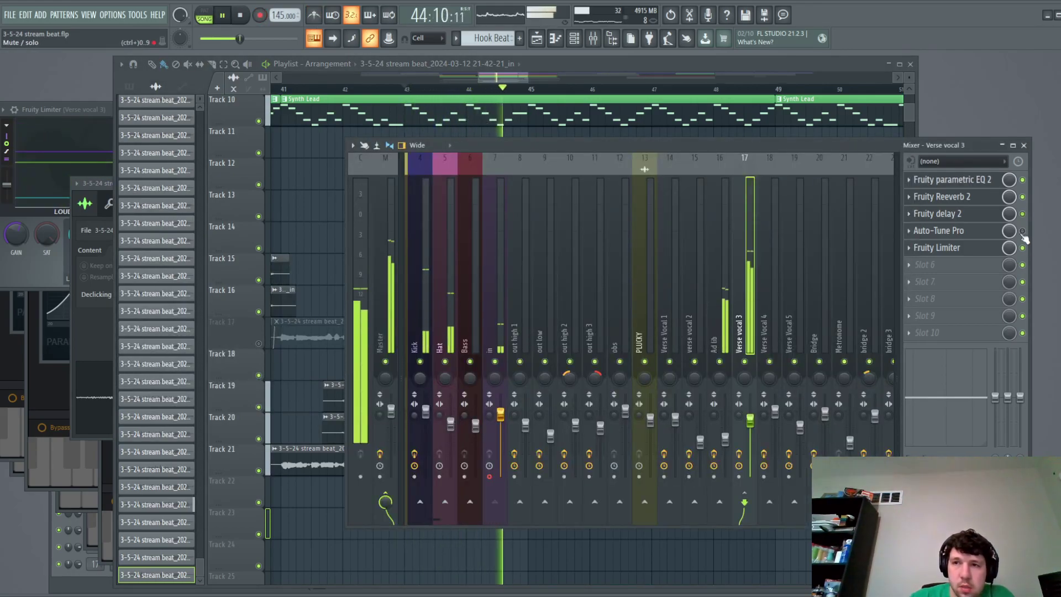
left_click(514, 75)
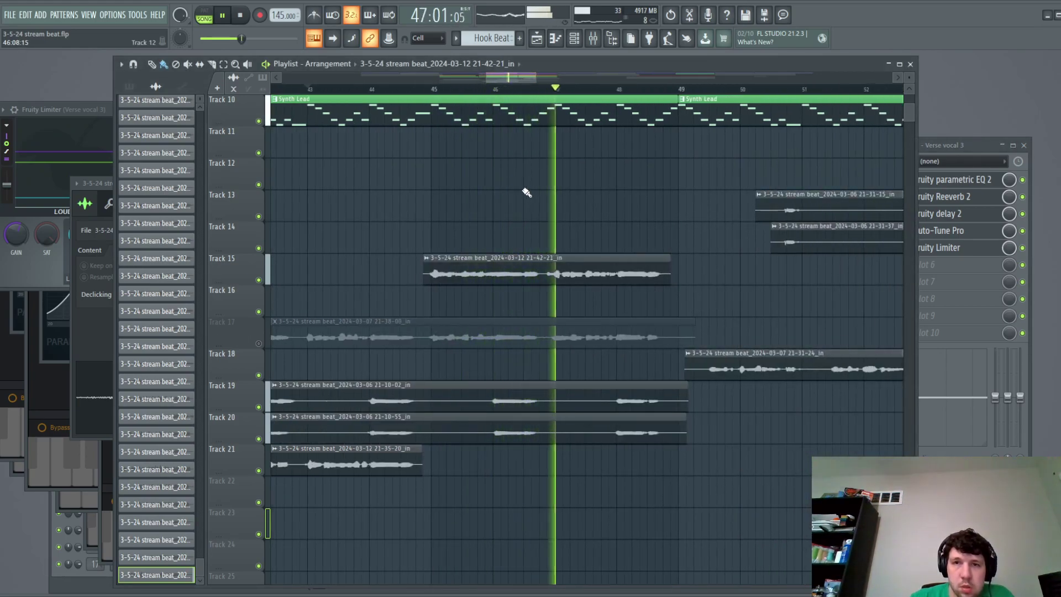
scroll(590, 242, "up", 3)
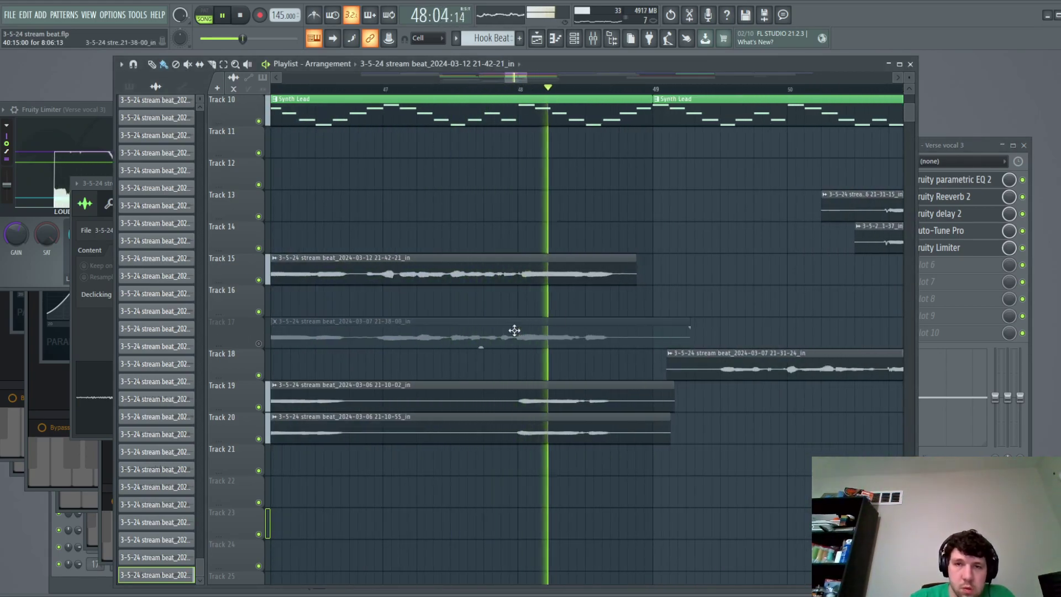
scroll(509, 419, "down", 5)
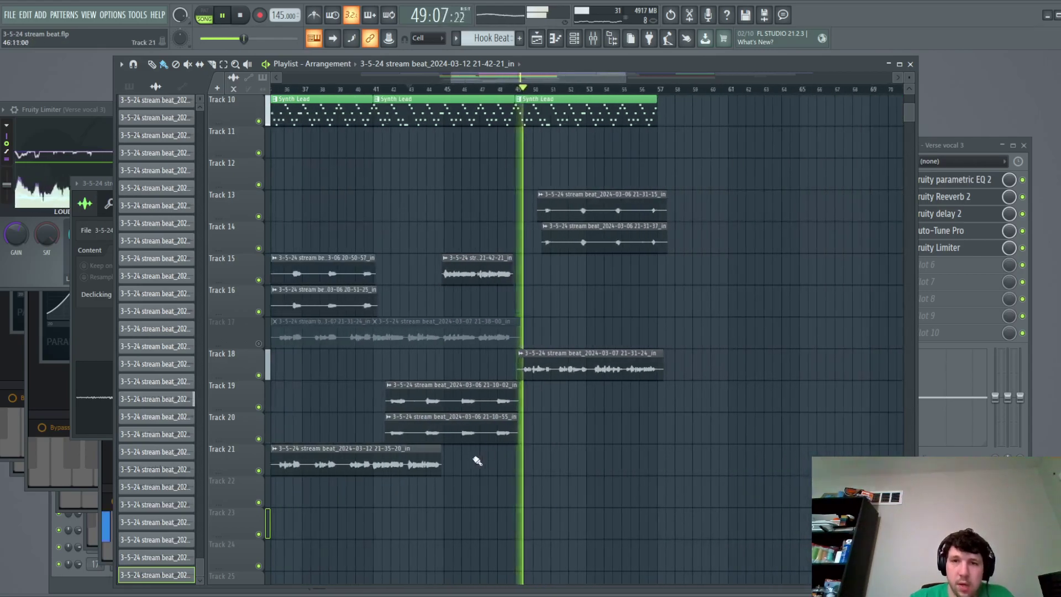
key("space")
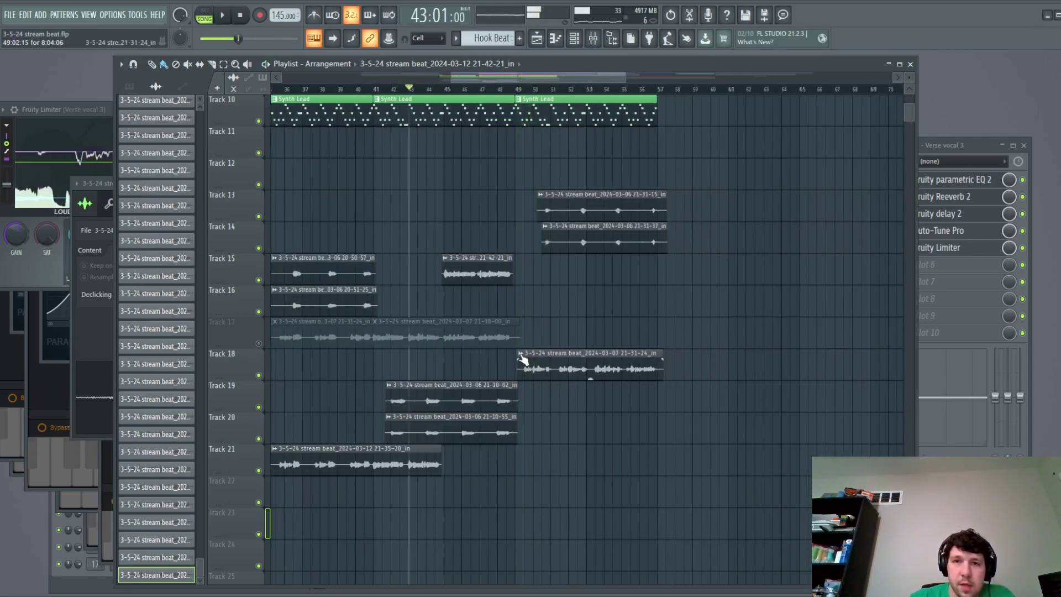
Inspect the verse vocal 2 and Verse Vocal 1 effect chains and check the track 18 clip's mixer routing in its settings.
left_click_drag(951, 145, 997, 147)
left_click(725, 276)
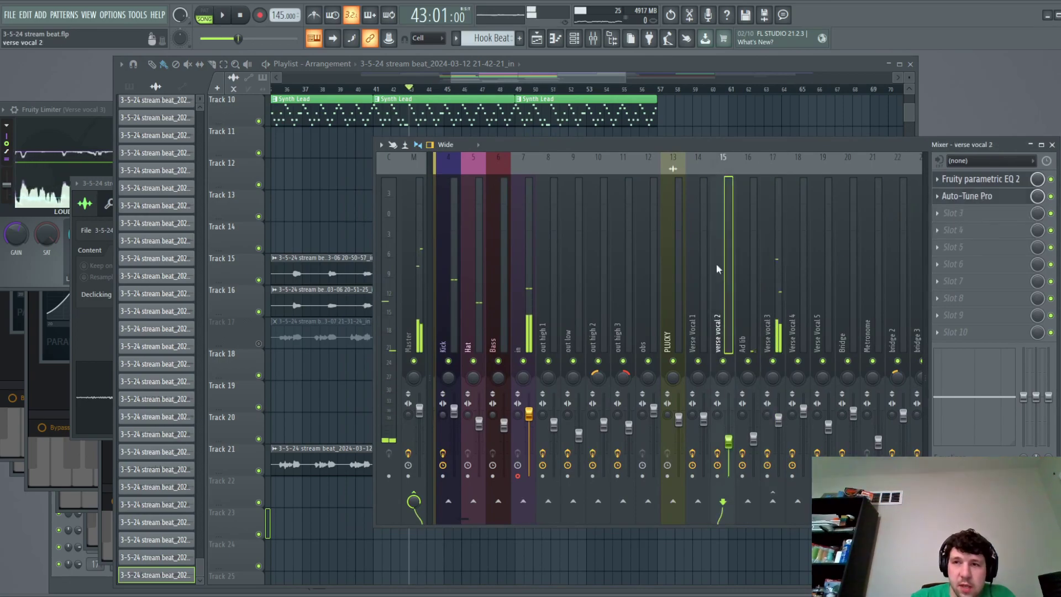
left_click(692, 237)
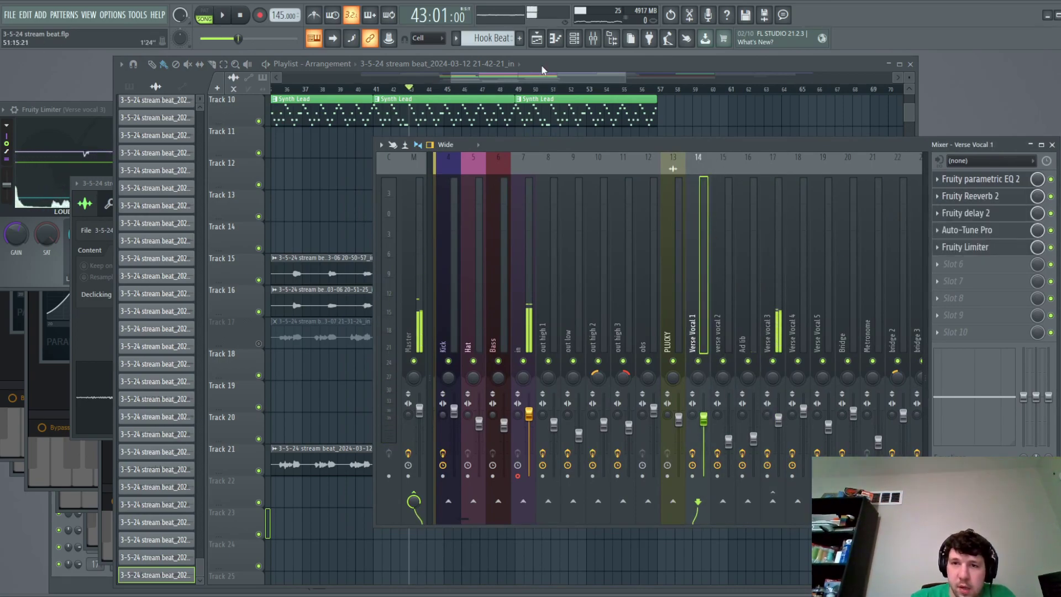
left_click_drag(518, 80, 514, 81)
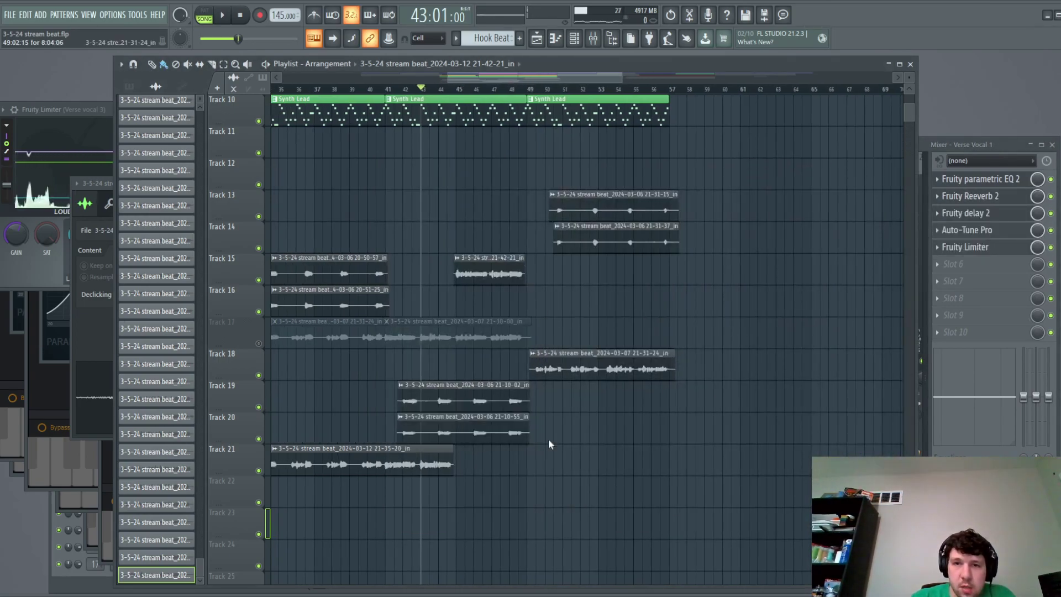
double_click(549, 357)
left_click_drag(389, 214, 389, 226)
Play the verse from bar 33 and open the Fruity Limiter on Verse Vocal 1 and on Verse vocal 3 for comparison.
left_click_drag(533, 80, 479, 80)
key("space")
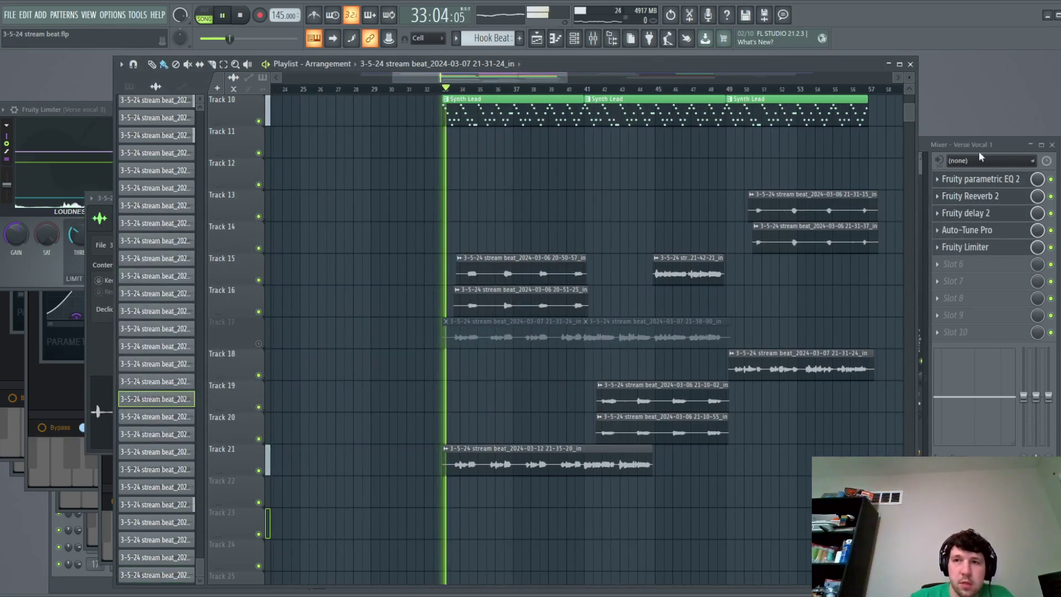
left_click(1001, 249)
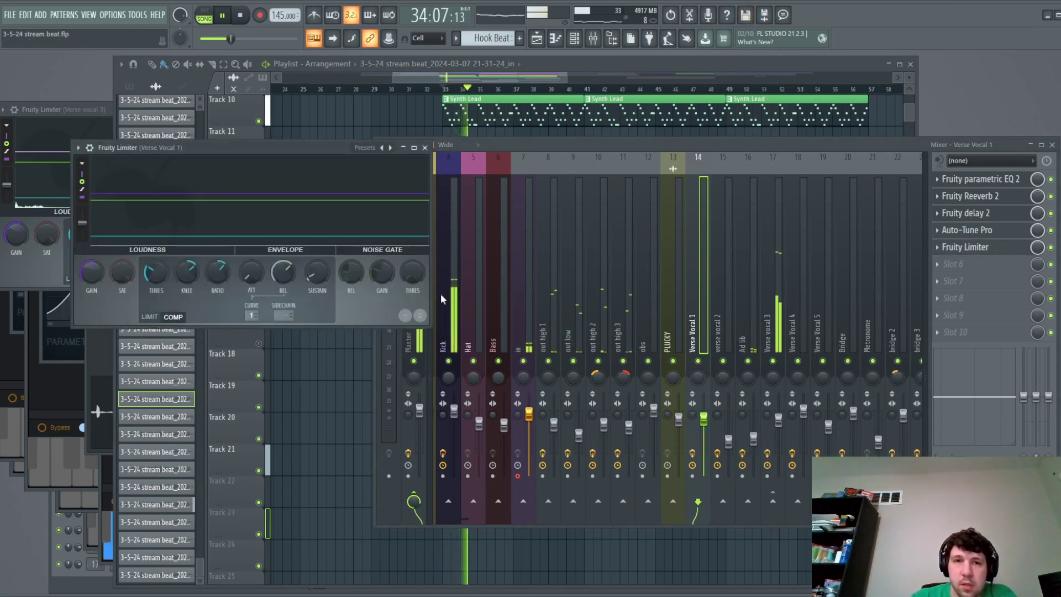
left_click(777, 276)
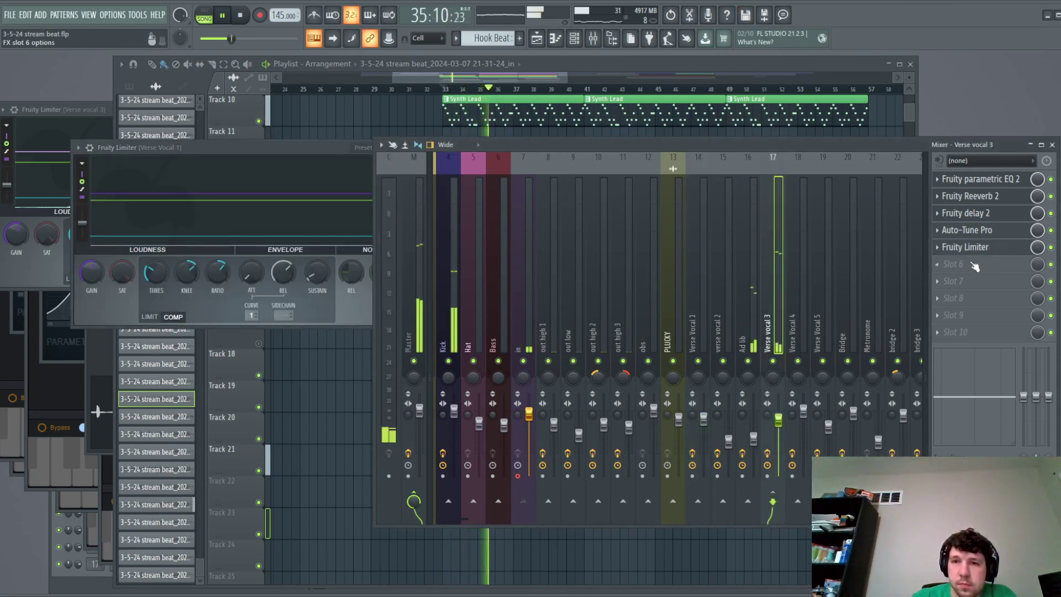
left_click(965, 247)
left_click(965, 249)
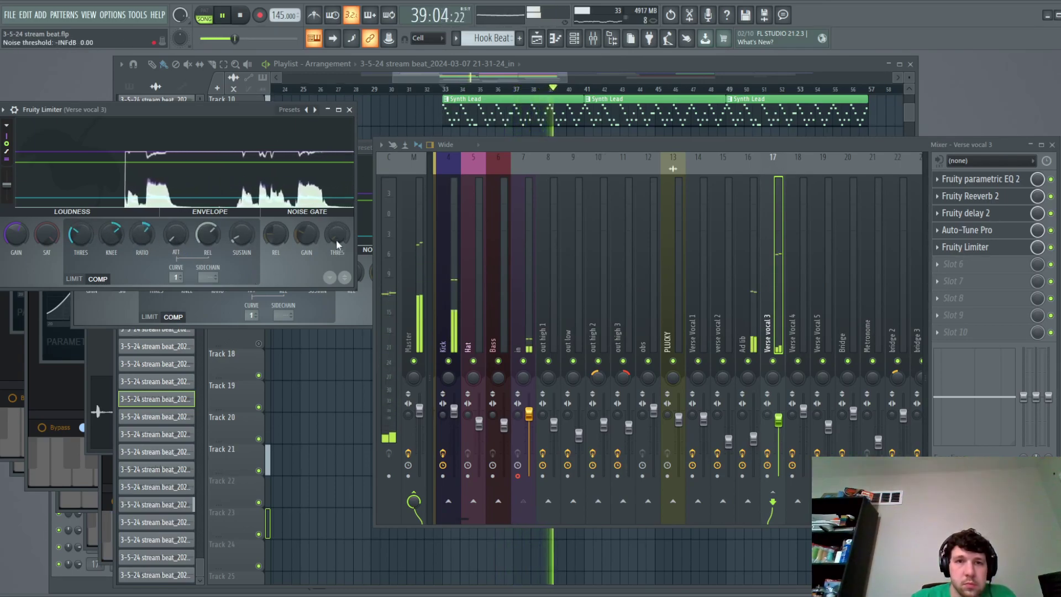
Set the noise gate threshold in Verse vocal 3's Fruity Limiter to -40.9 dB and adjust the gate's gain and release during playback.
left_click_drag(330, 232, 330, 221)
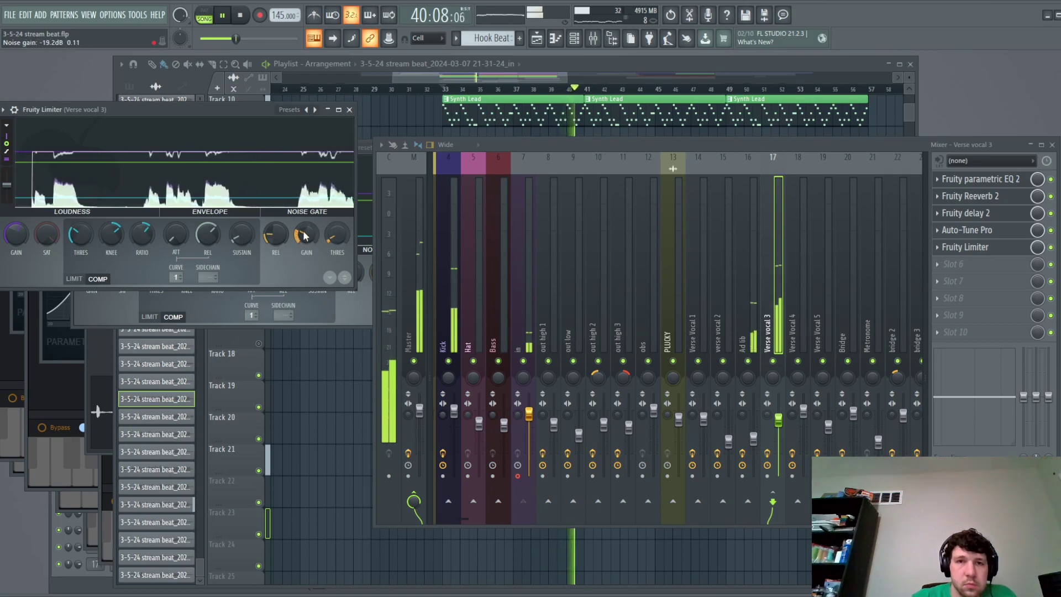
key("space")
key("space")
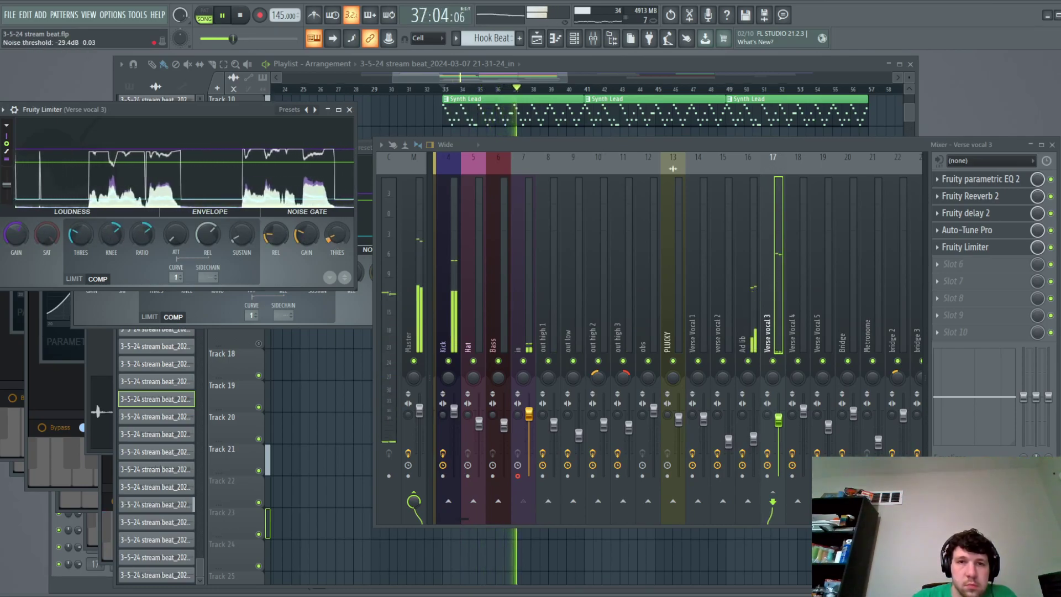
left_click_drag(333, 242, 333, 233)
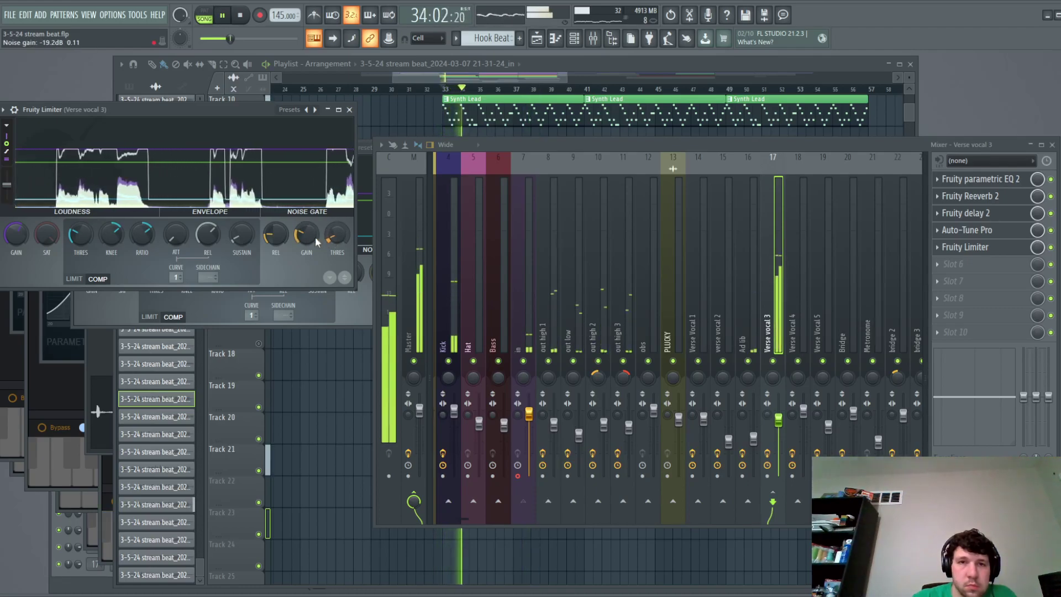
left_click_drag(307, 239, 307, 248)
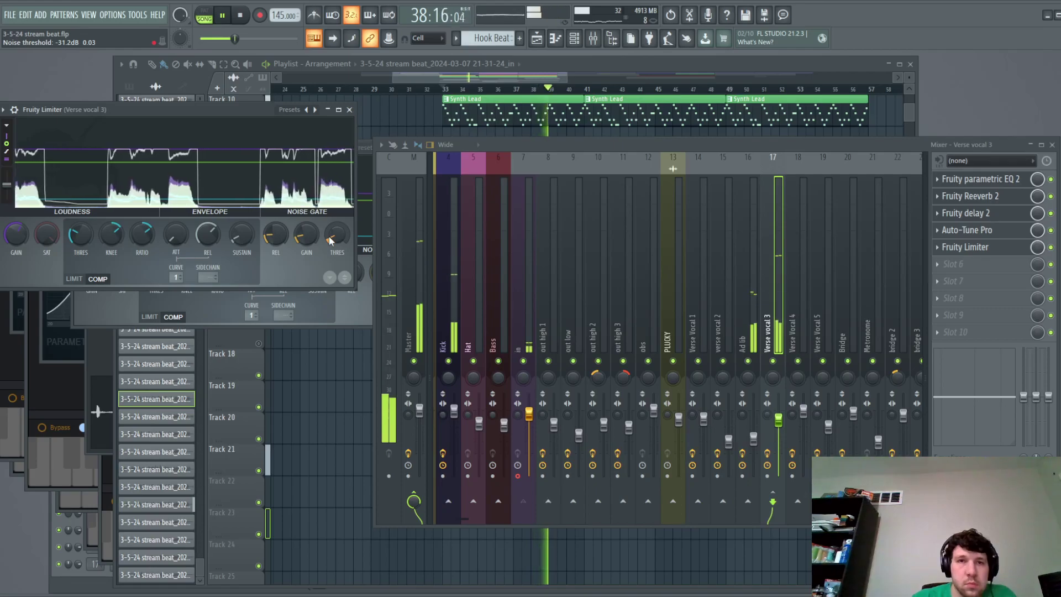
left_click_drag(330, 241, 361, 224)
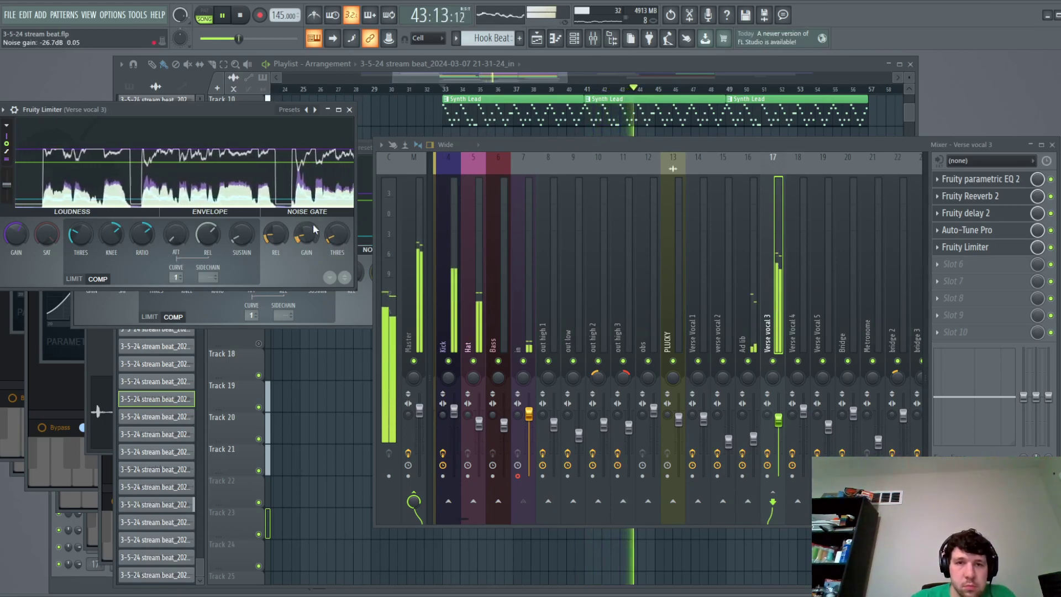
key("space")
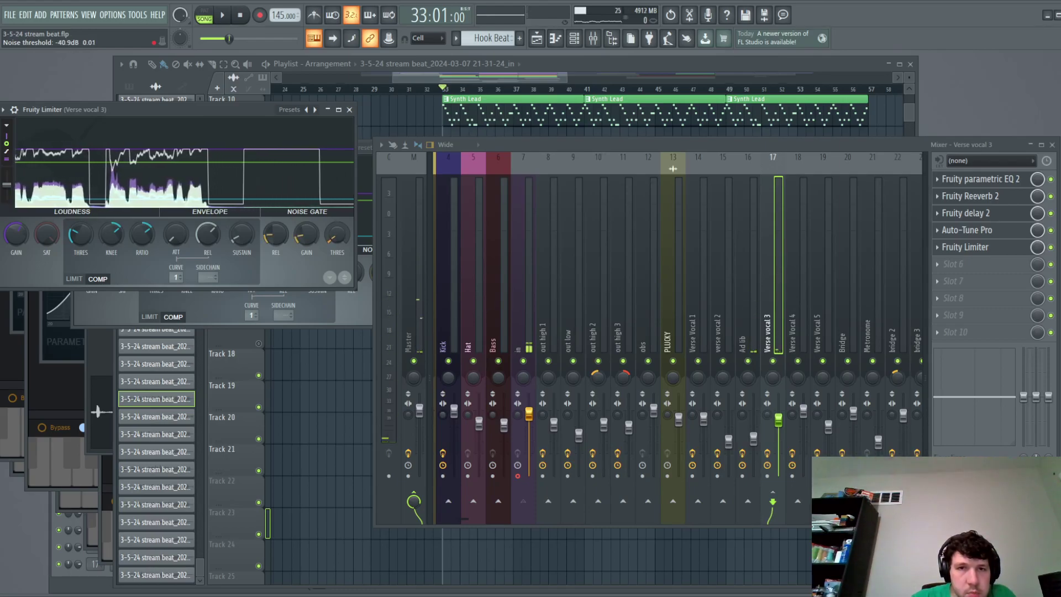
Enlarge the Verse vocal 3 Fruity Limiter window and watch the noise gate while playing the verse from bar 33.
key("space")
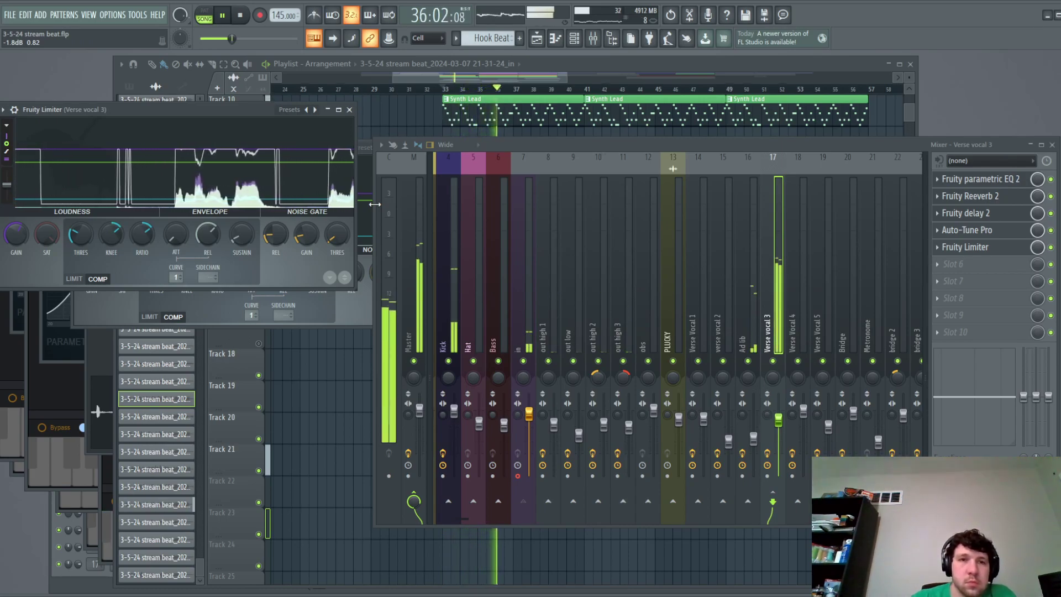
left_click_drag(355, 288, 798, 499)
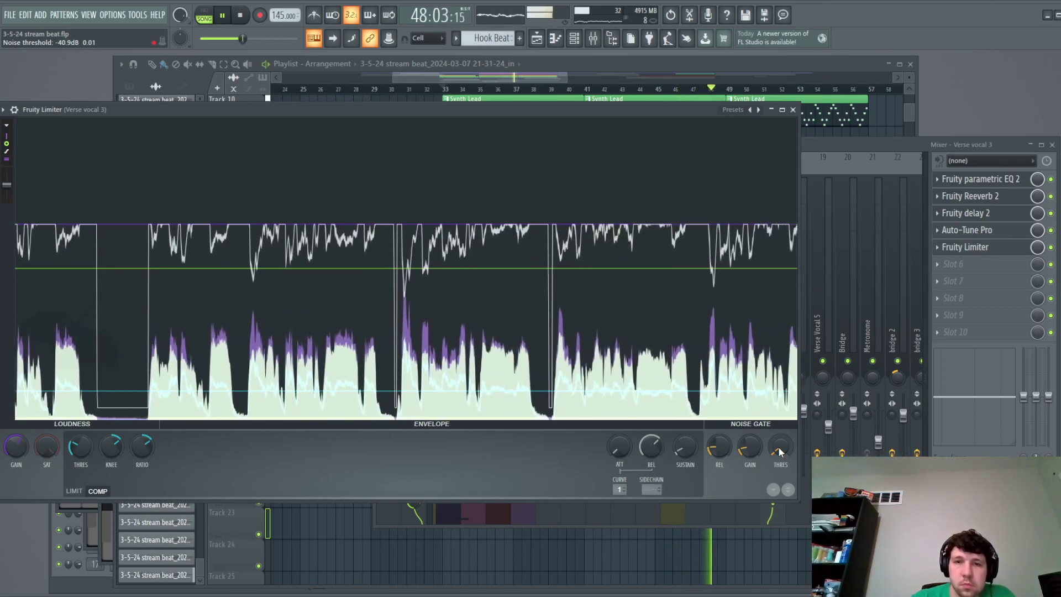
left_click(243, 18)
Play the verse in the playlist from bar 33 and listen to the track 15 take leading up to bar 49.
left_click(528, 82)
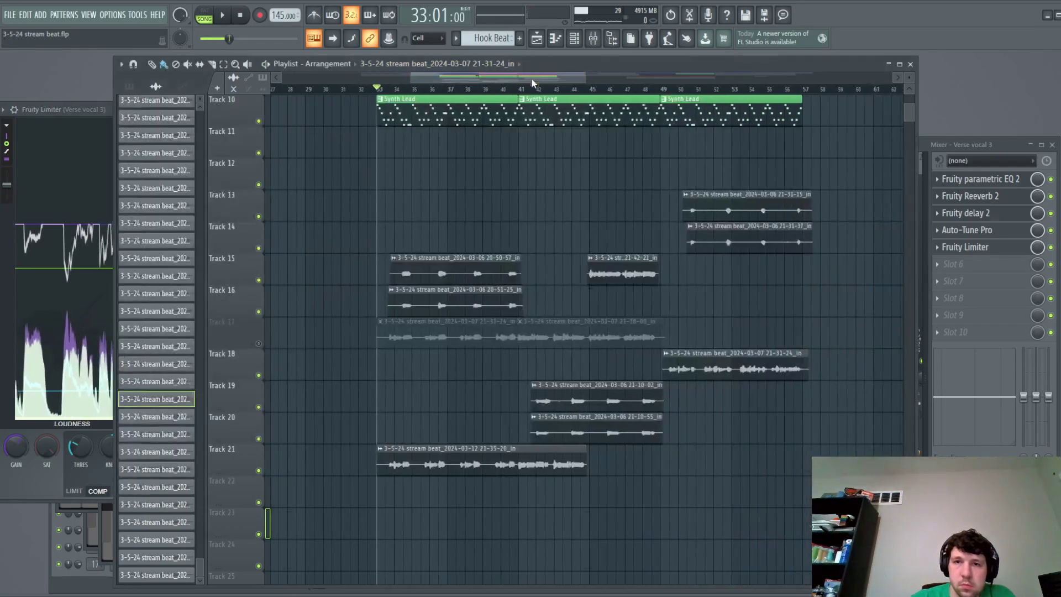
key("space")
scroll(654, 322, "up", 8)
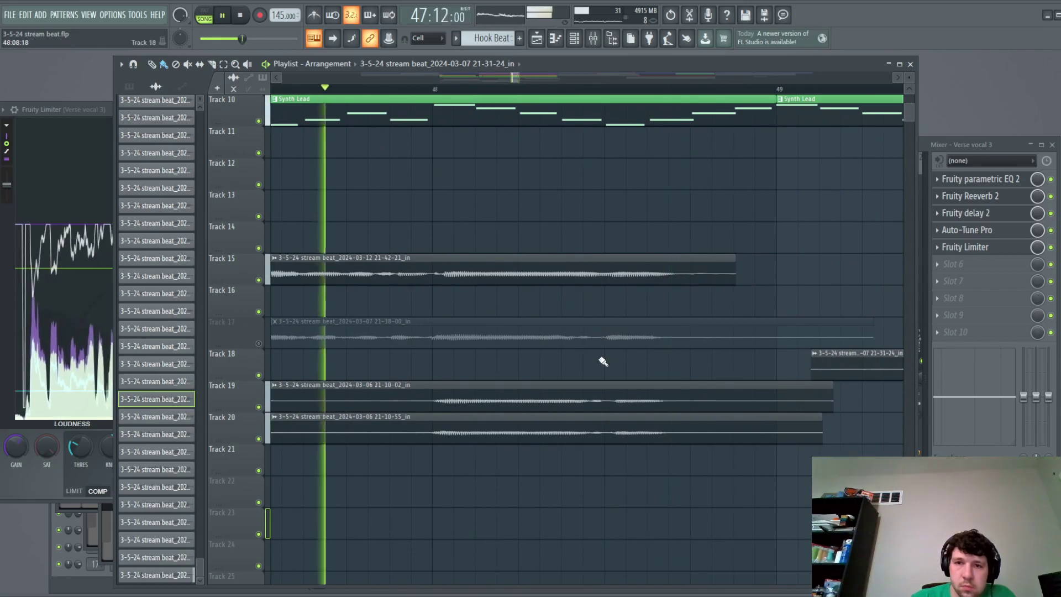
scroll(600, 359, "up", 4)
scroll(575, 386, "down", 6)
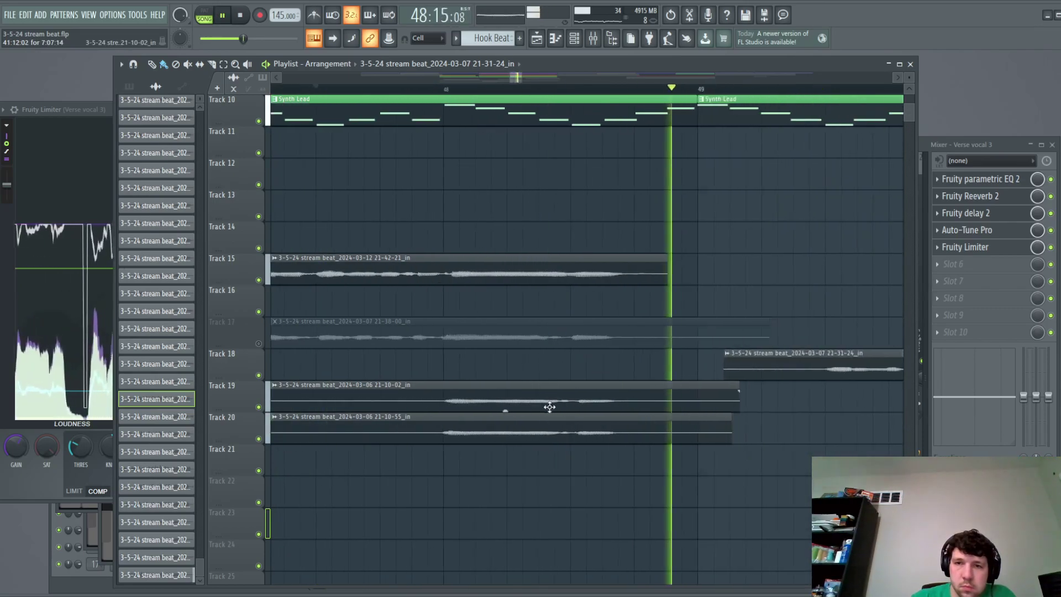
Solo track 19 to hear its clip around bar 47, look over the following bars, and restore all tracks.
key("space")
right_click(258, 407)
key("space")
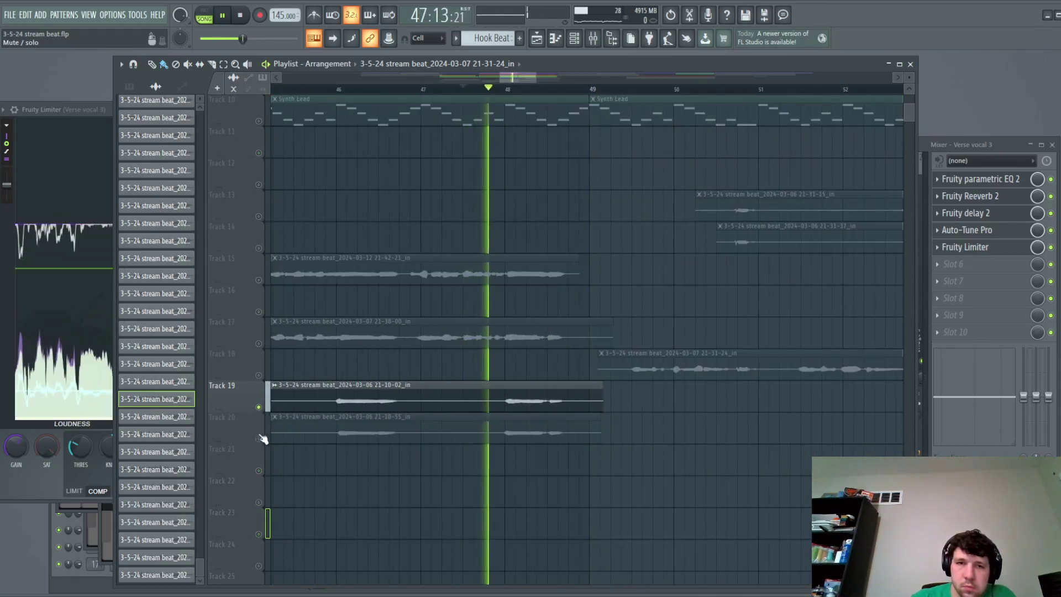
key("space")
scroll(262, 444, "down", 4)
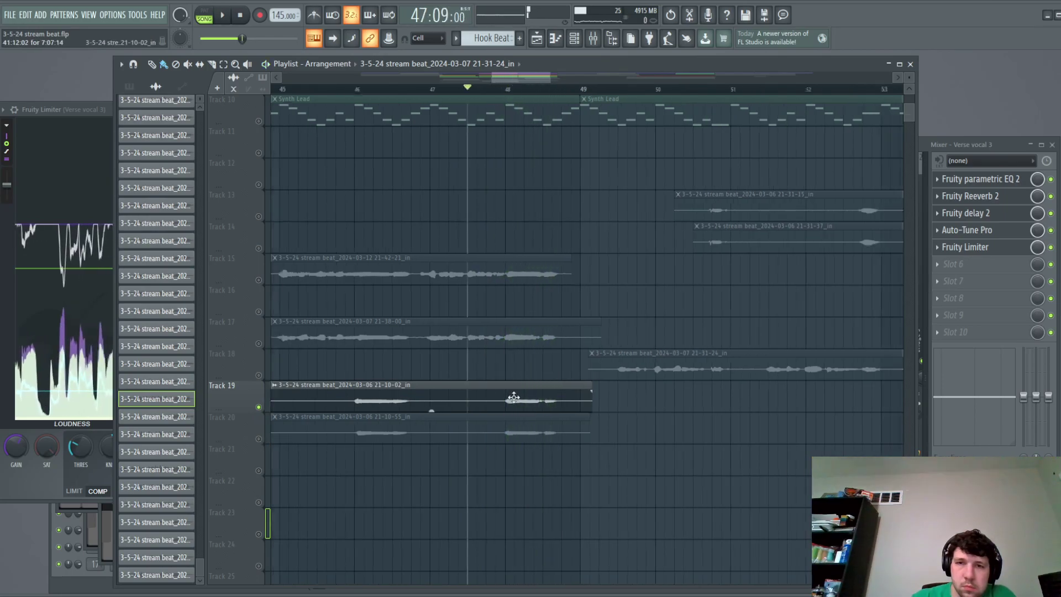
scroll(429, 409, "down", 3)
scroll(525, 82, "up", 2)
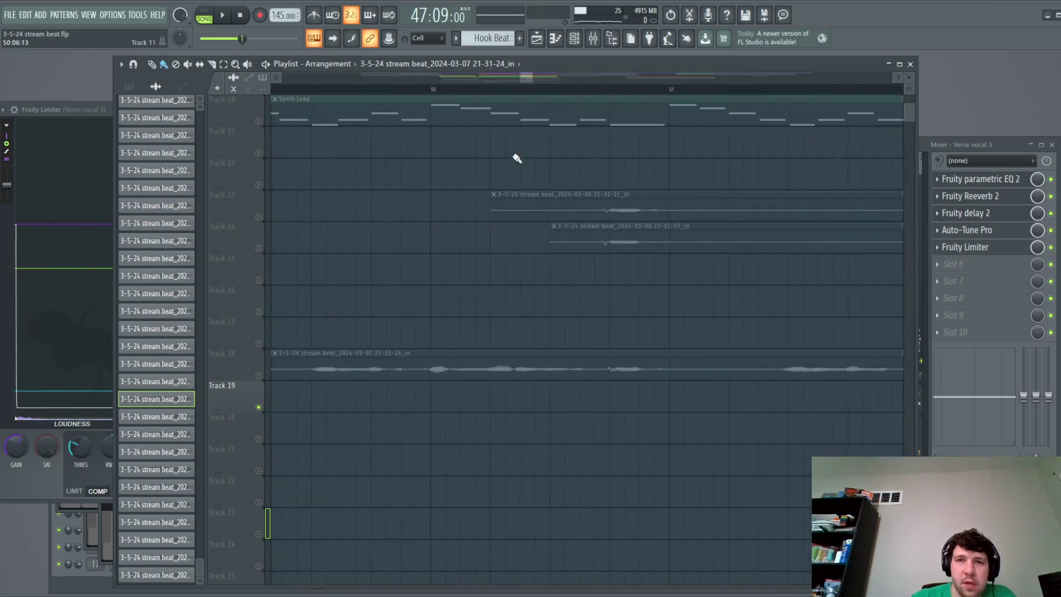
right_click(258, 407)
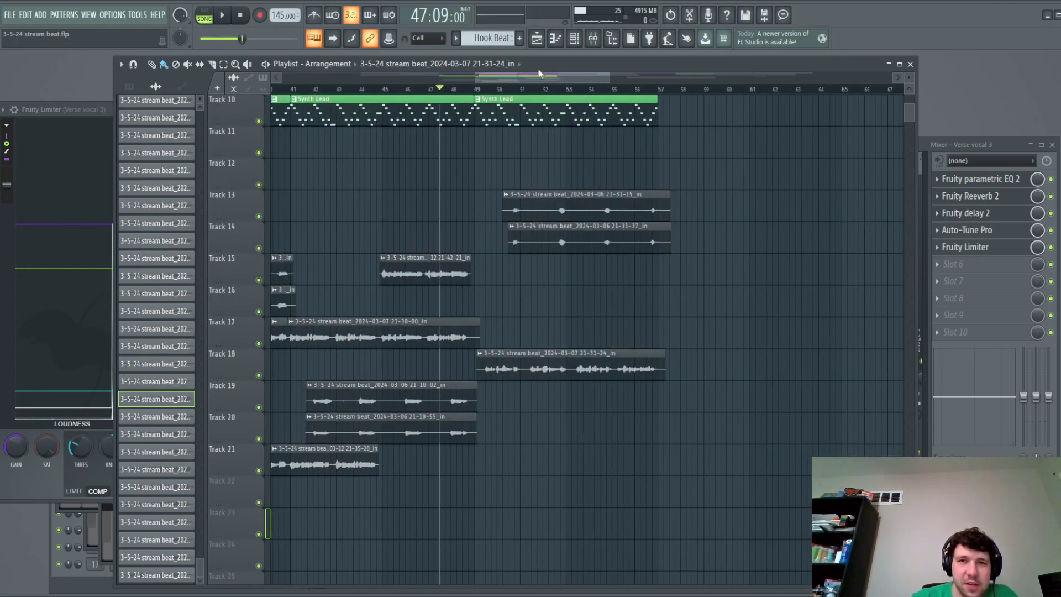
Disable the in mixer track's send to Verse vocal 3 and load Fruity Limiter in its first effect slot.
scroll(506, 80, "up", 3)
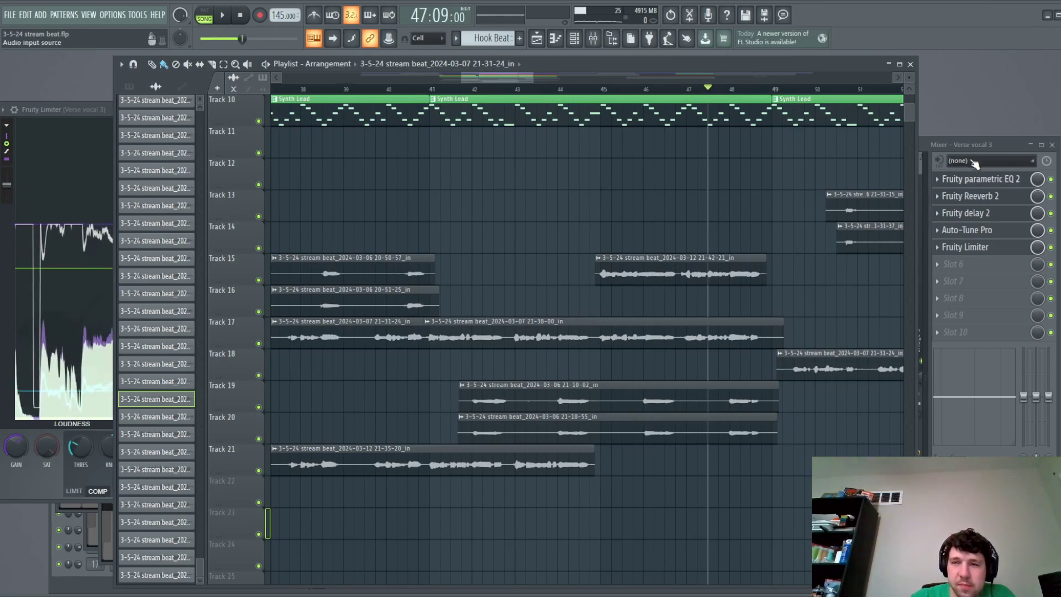
key("F9")
left_click(521, 298)
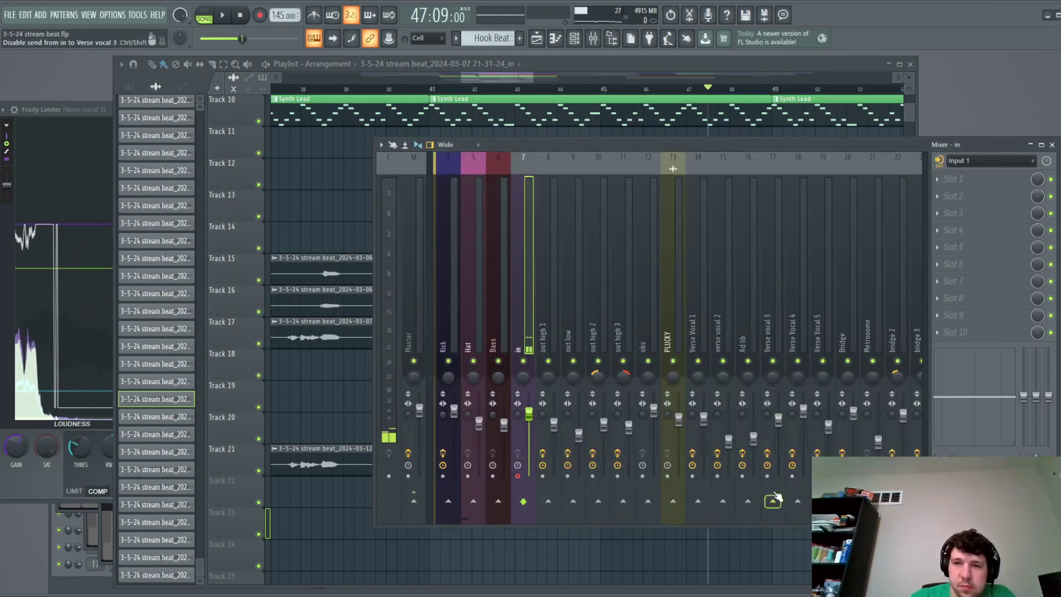
key("space")
left_click_drag(489, 76, 480, 78)
scroll(641, 214, "down", 6)
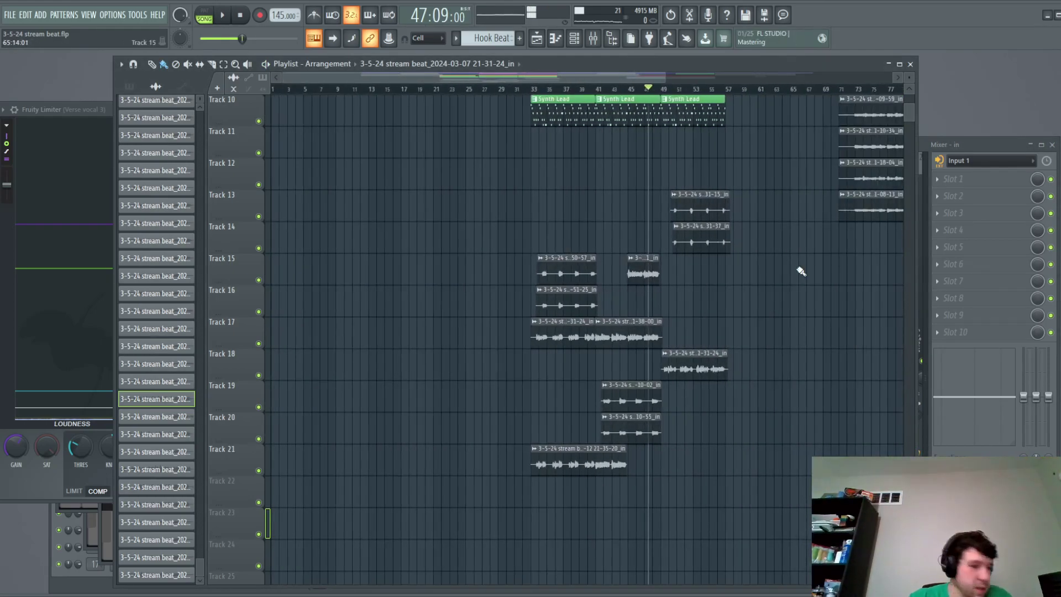
left_click(991, 153)
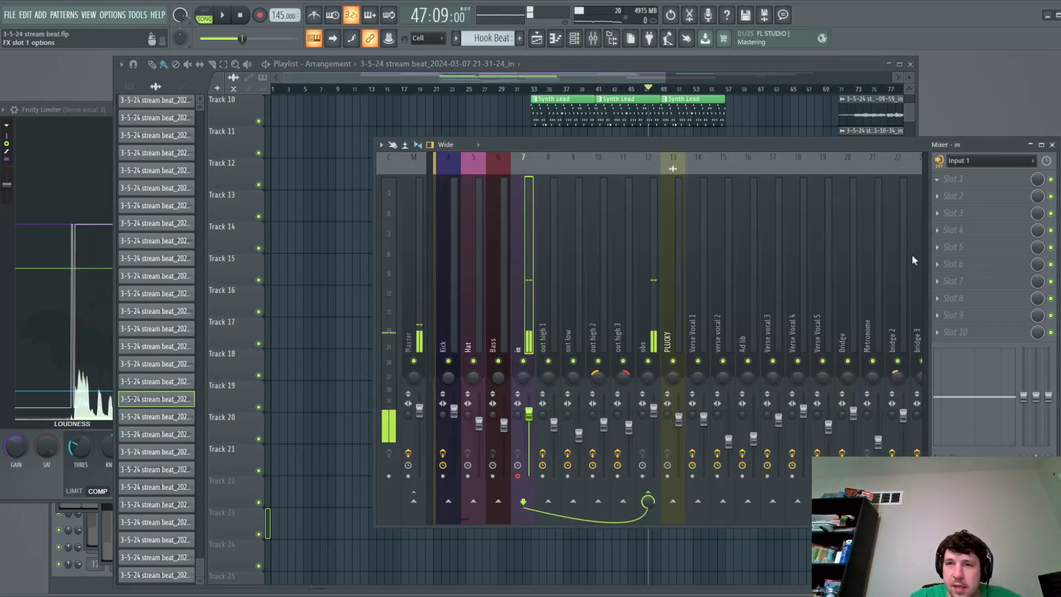
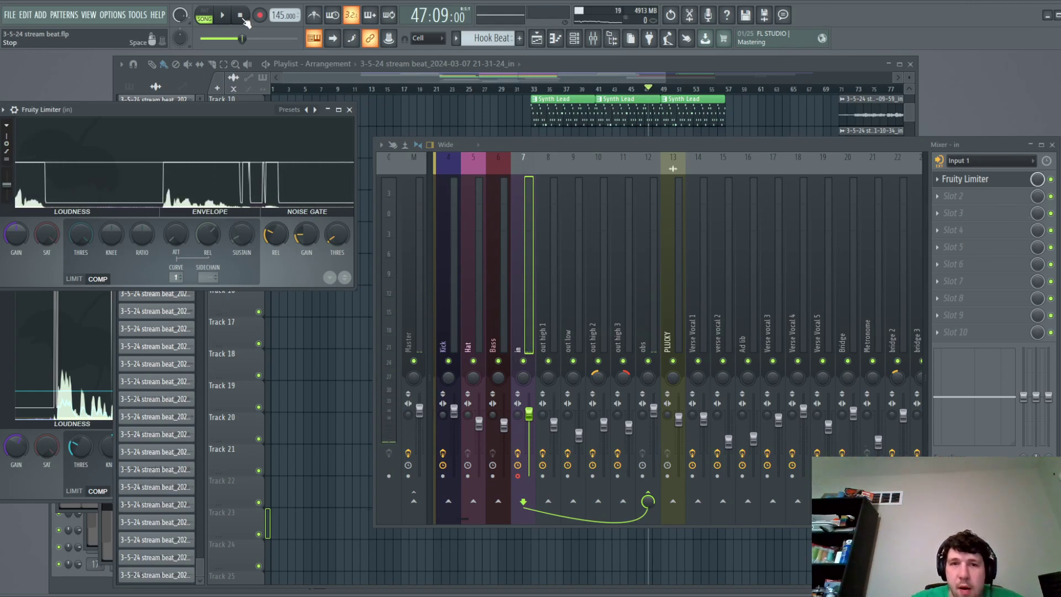
Slice the clips on tracks 19 and 20 between their phrases and play the section from about bar 41.
left_click(529, 74)
scroll(637, 329, "up", 2)
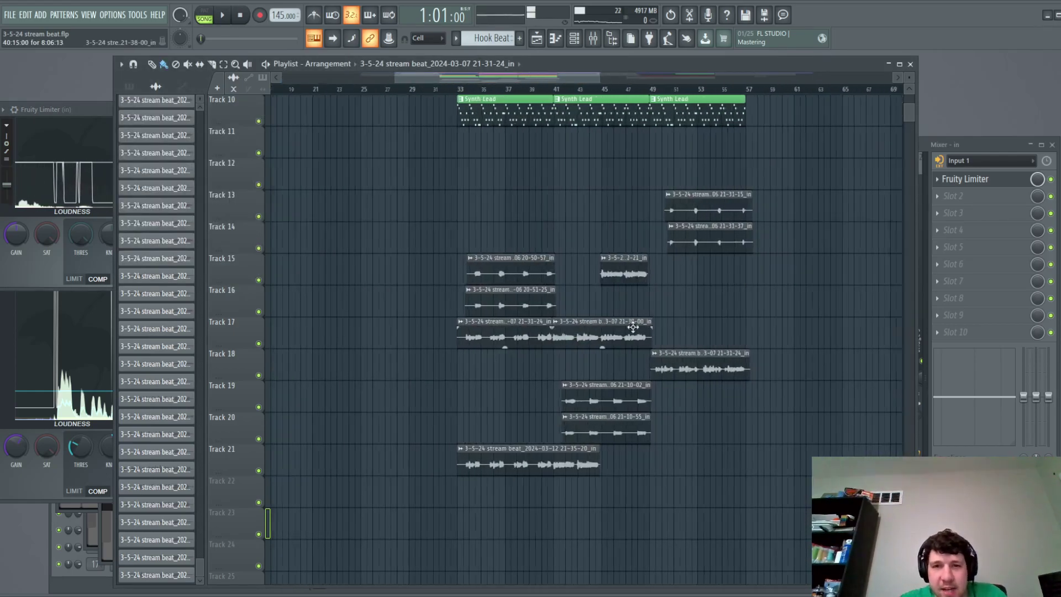
scroll(637, 329, "up", 3)
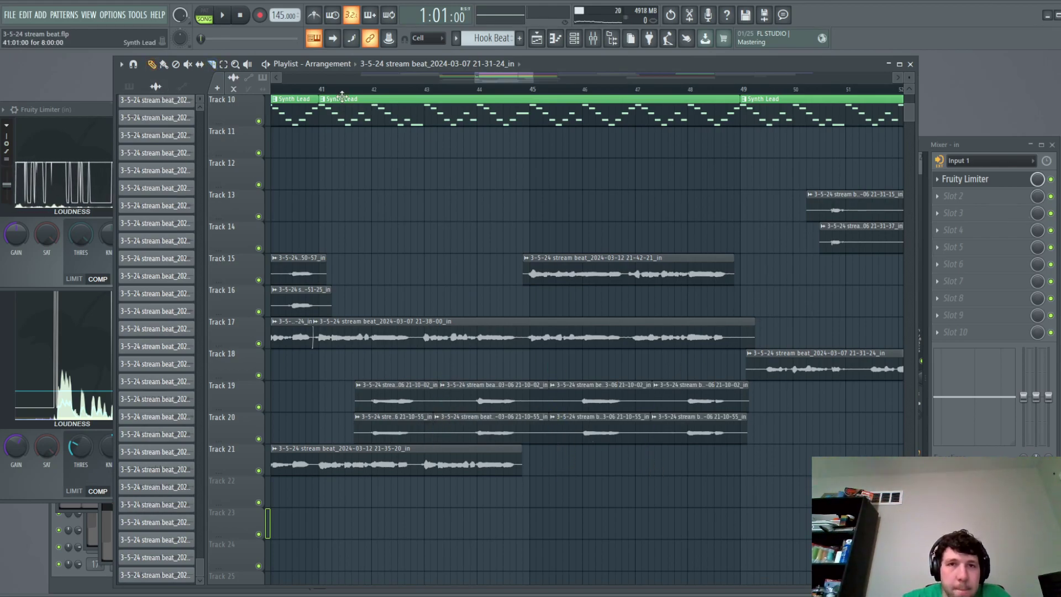
key("space")
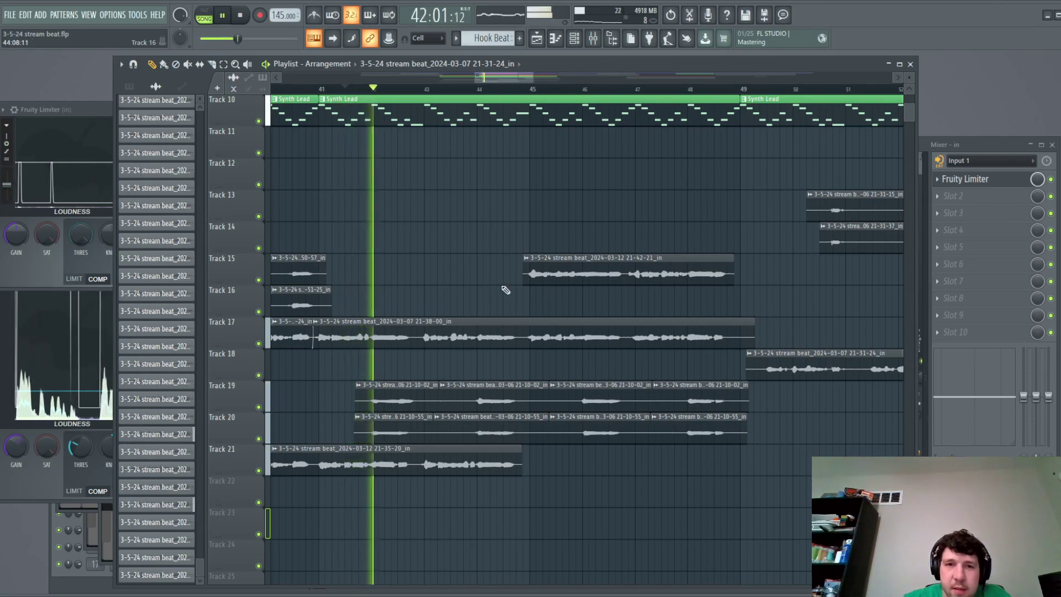
scroll(404, 335, "down", 3)
key("space")
Move the first phrase clips from tracks 19 and 20 to tracks 22 and 23 near bar 48.
left_click_drag(317, 351, 363, 432)
scroll(343, 420, "up", 3)
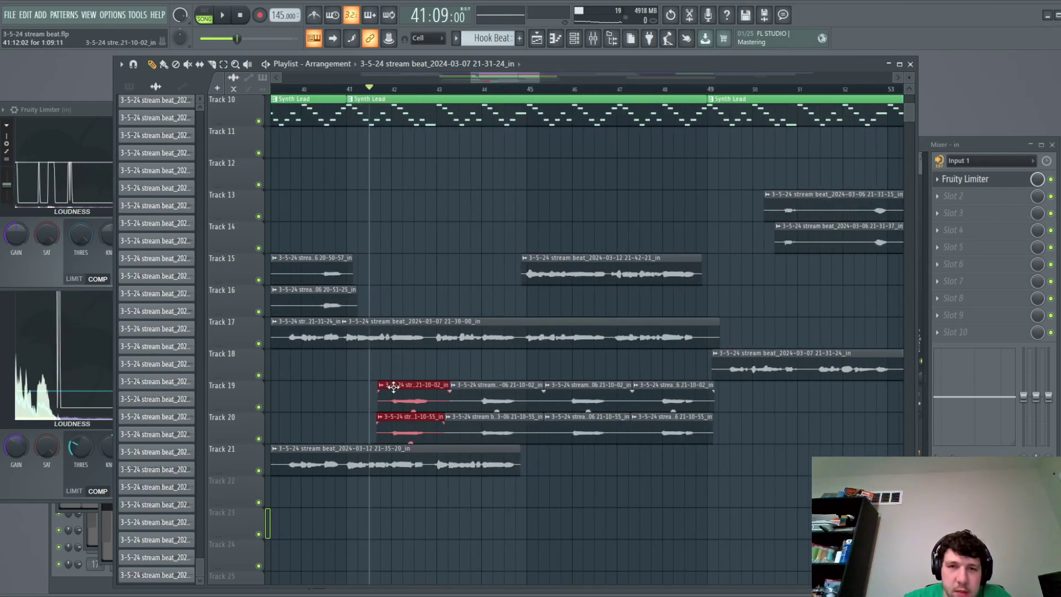
left_click_drag(393, 386, 675, 482)
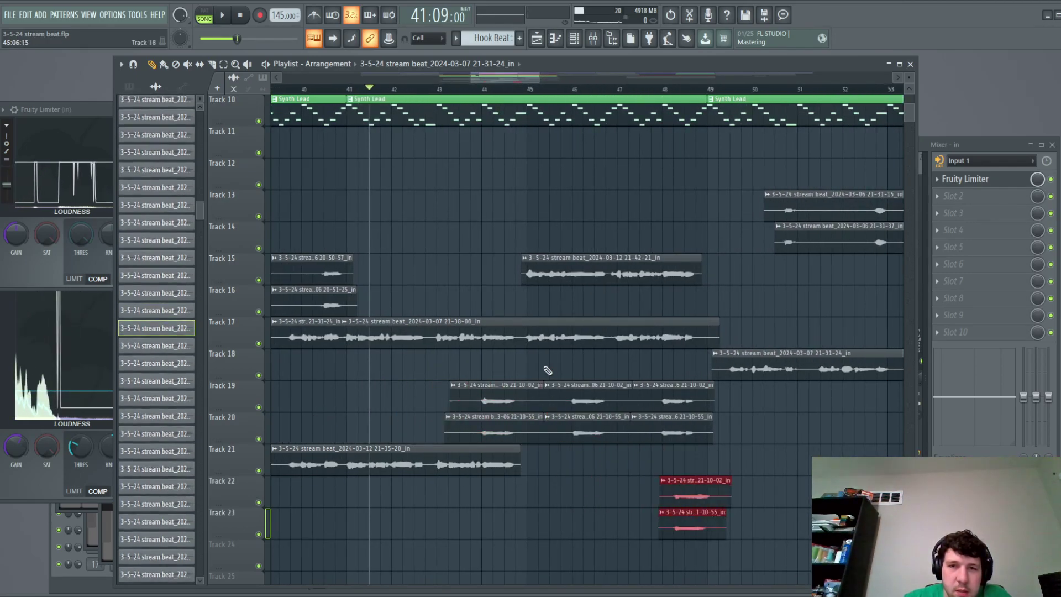
Solo tracks 19 and 20 together and play their remaining phrases from bar 41.
left_click(258, 407)
left_click(259, 439)
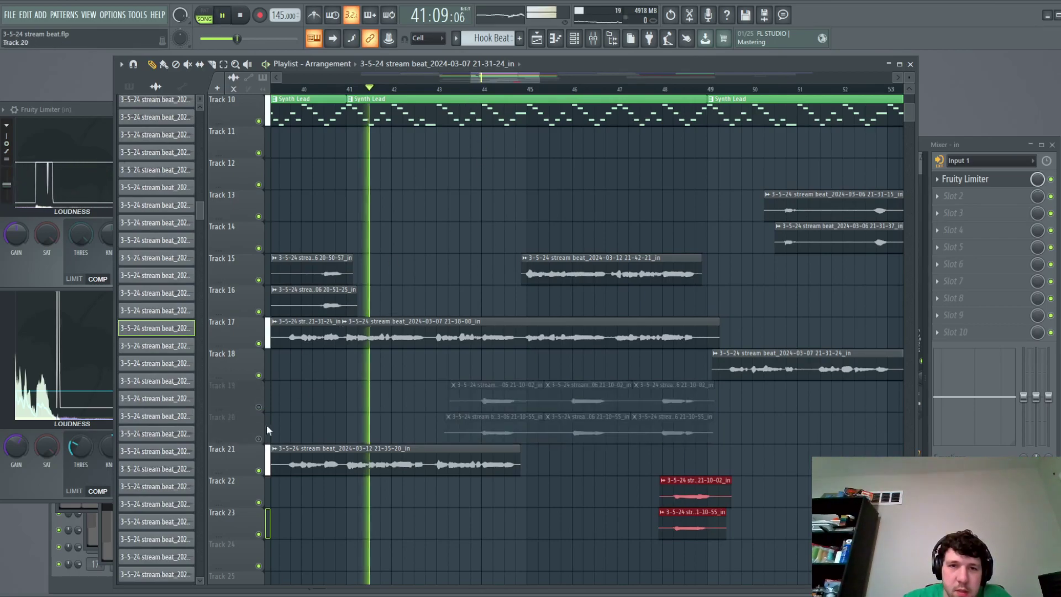
right_click(258, 407)
left_click(258, 439)
key("space")
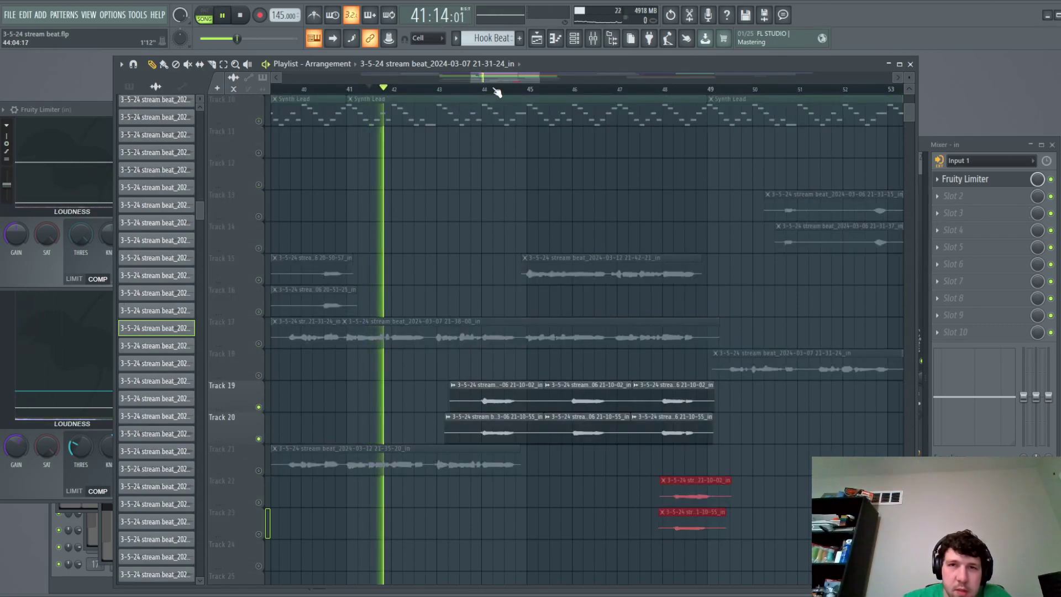
key("space")
Slice off the phrase before bar 45, move it from tracks 19 and 20 to tracks 25 and 26, and slice the last clips past bar 47.
left_click(212, 64)
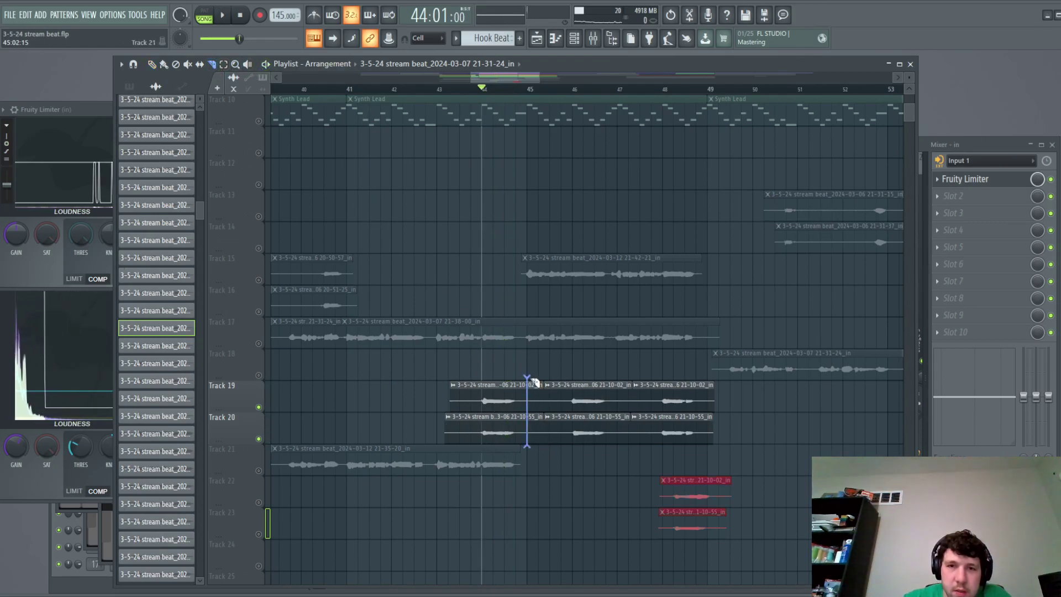
left_click_drag(429, 376, 509, 439)
scroll(509, 439, "down", 5)
left_click_drag(498, 274, 509, 337)
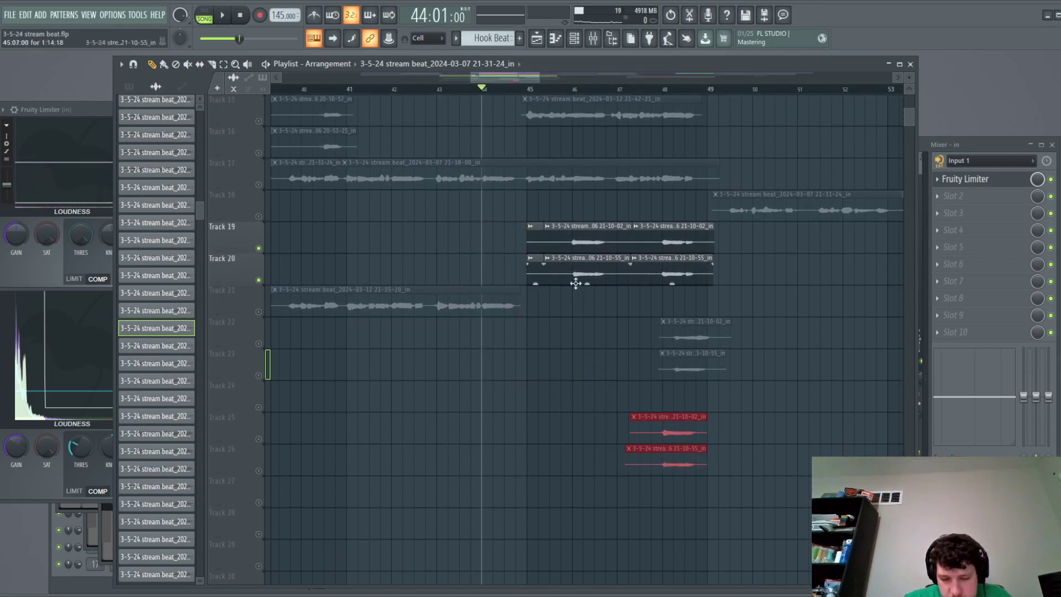
key("space")
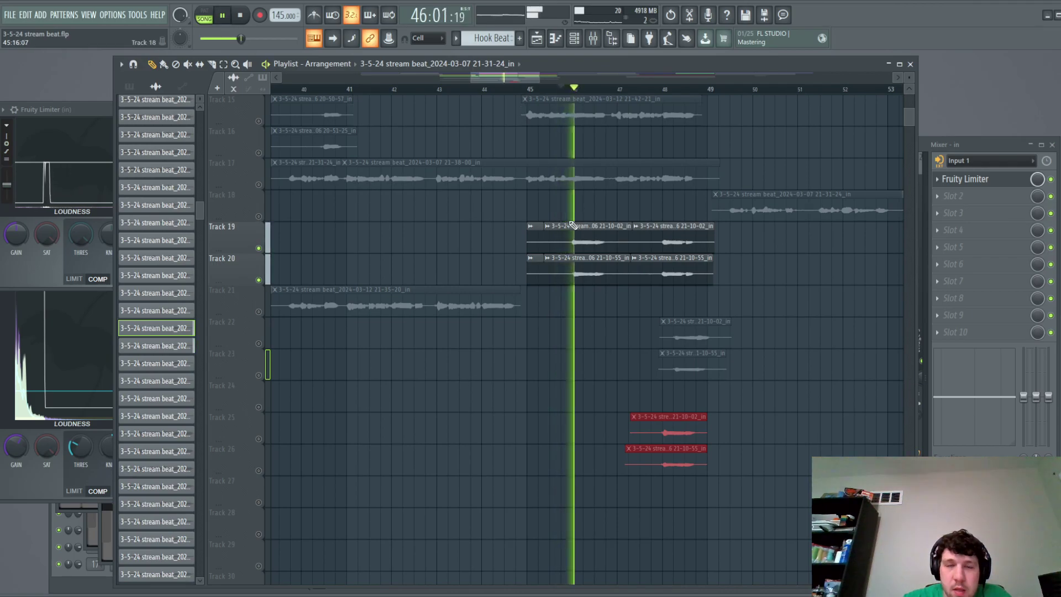
key("space")
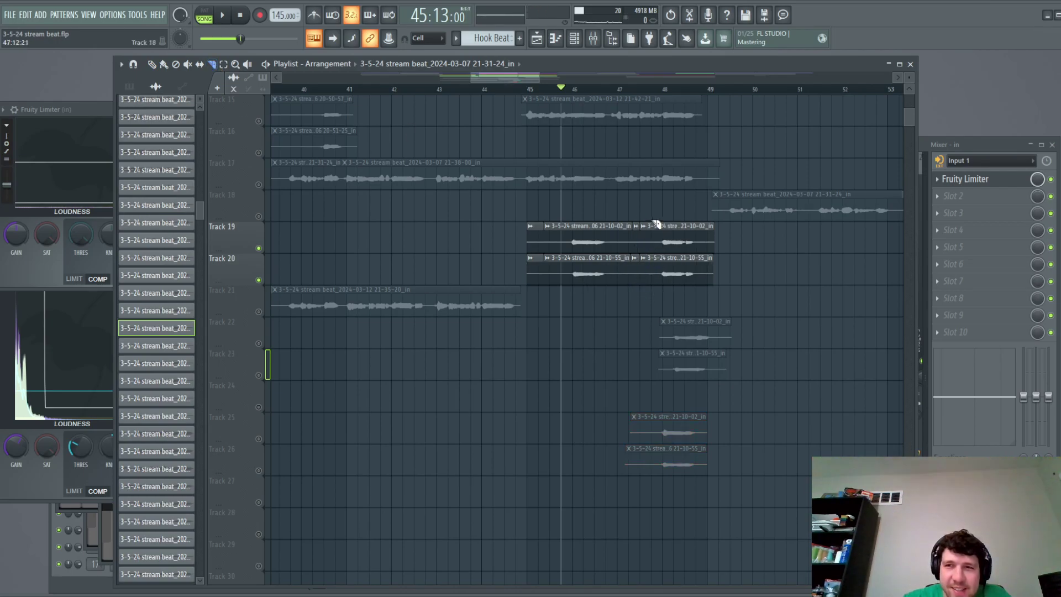
Disable the Fruity Limiter on the in mixer track and replay soloed tracks 19 and 20 from bar 45.
left_click(979, 144)
left_click(972, 179)
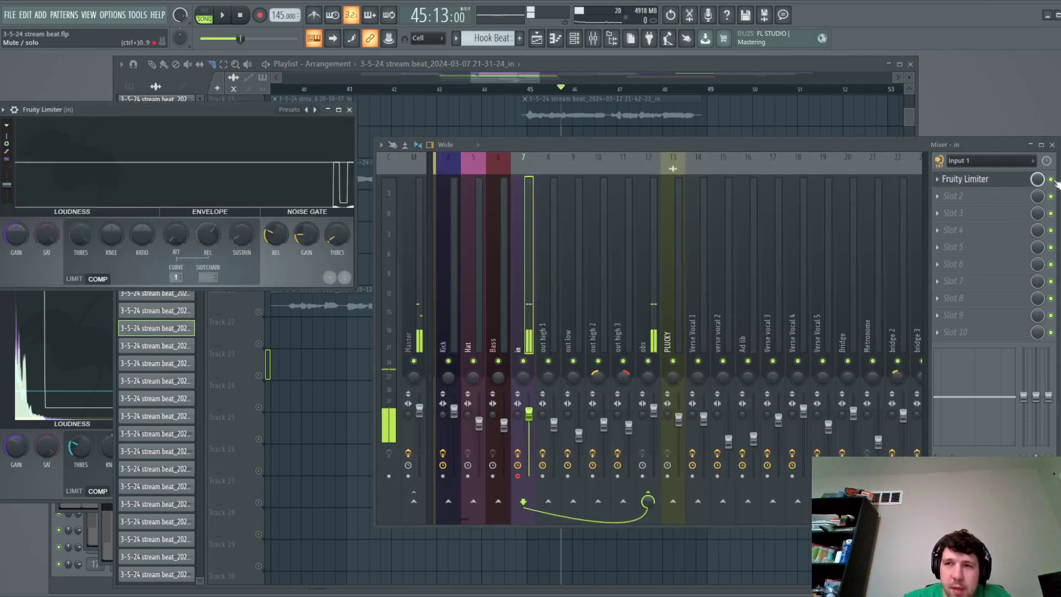
left_click(582, 72)
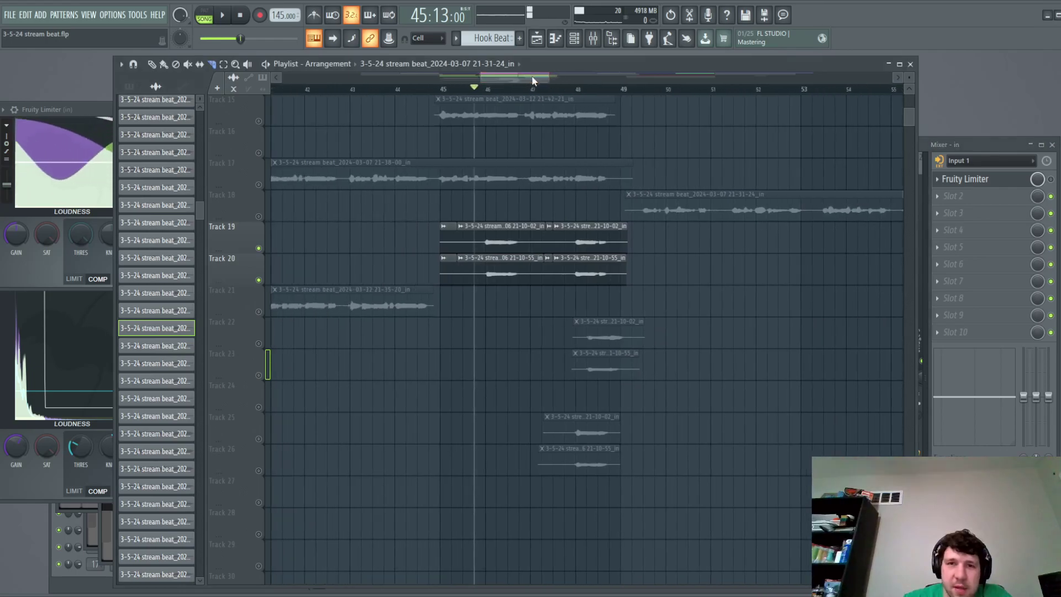
key("space")
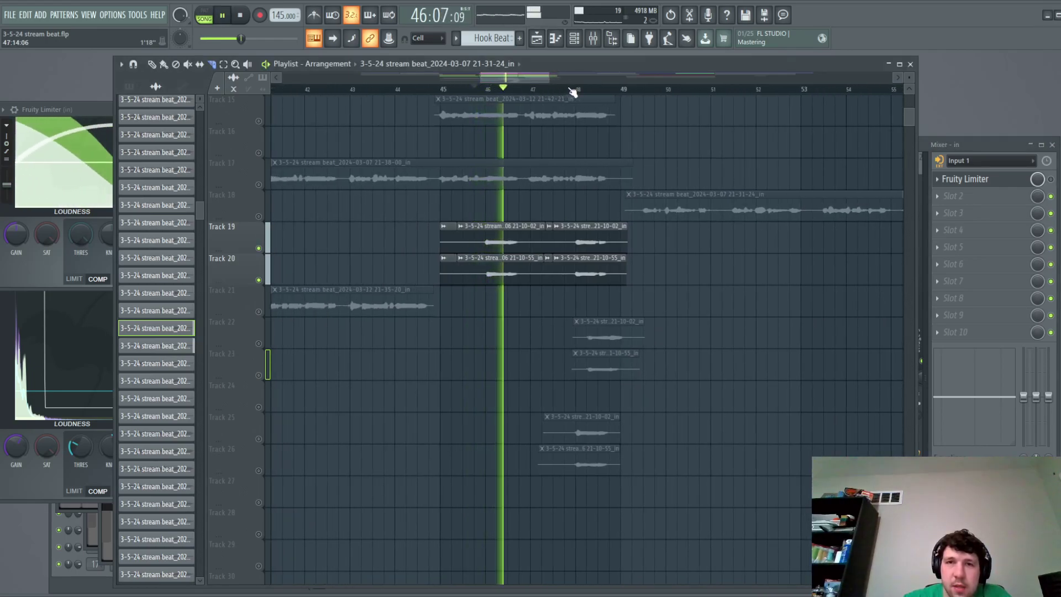
key("space")
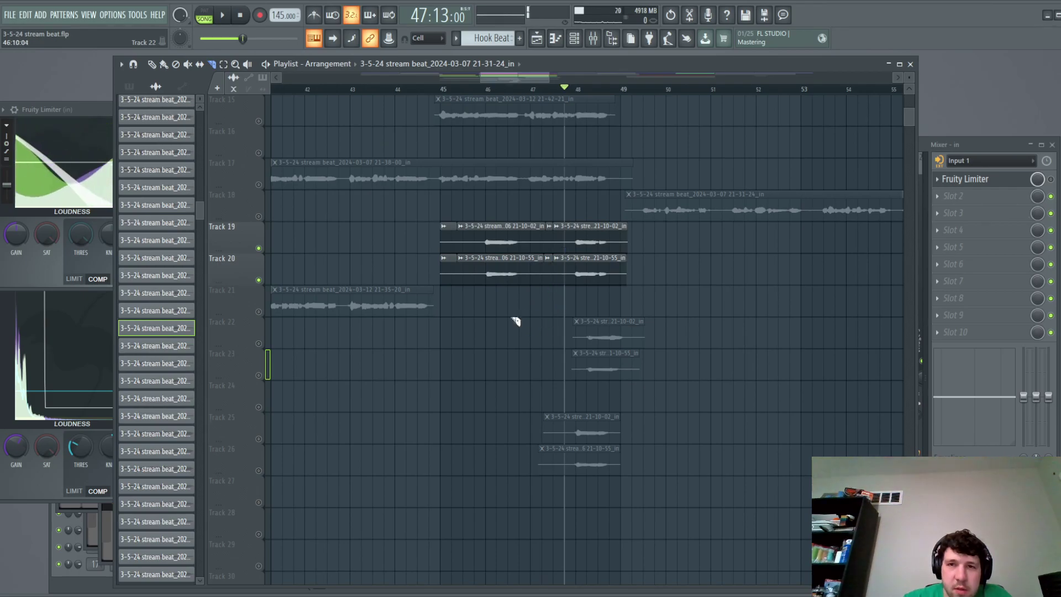
Rearrange the phrases on tracks 19 and 20: last pair to bar 41, tracks 25 and 26 pair to bar 47, tracks 22 and 23 pair before bar 45.
left_click_drag(517, 79, 493, 84)
left_click_drag(821, 229, 554, 225)
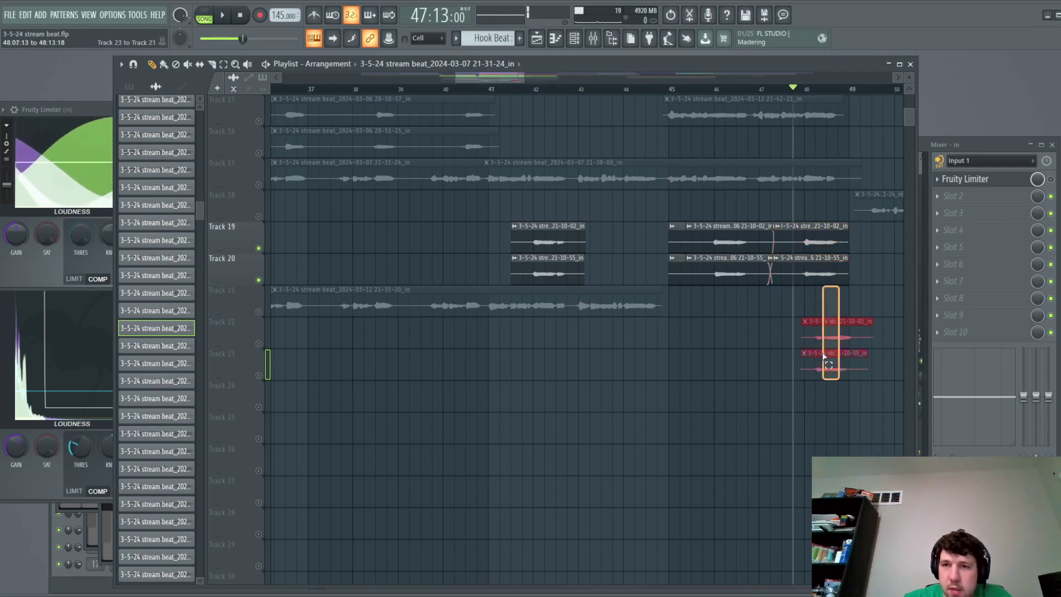
left_click_drag(833, 332, 640, 230)
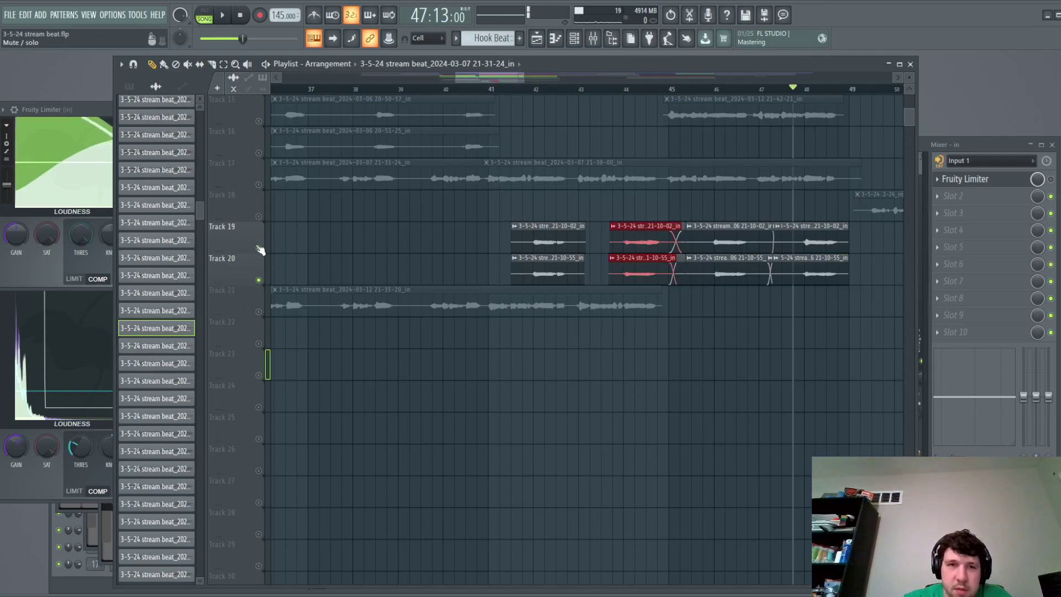
Unsolo tracks 19 and 20 and play the rearranged phrases with the full mix from about bar 41.
left_click(258, 280, "ctrl")
left_click(477, 89)
key("space")
scroll(710, 362, "down", 3)
scroll(703, 368, "up", 3)
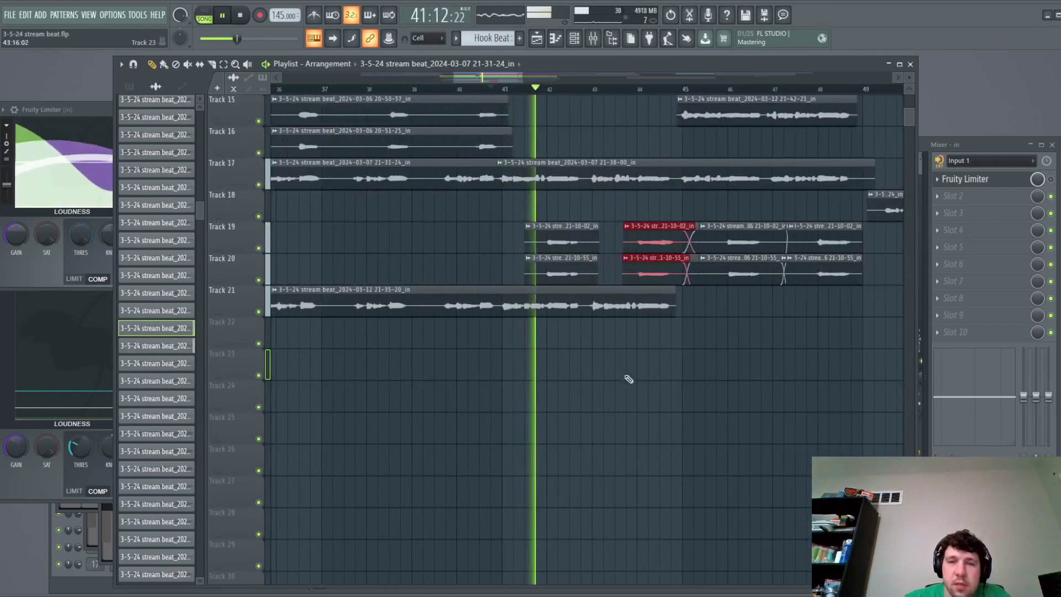
scroll(486, 356, "down", 2)
key("space")
Mute track 21 and play the verse from bar 33 to hear the original track 17 vocal with the other layers.
scroll(470, 379, "up", 4)
scroll(463, 455, "down", 1)
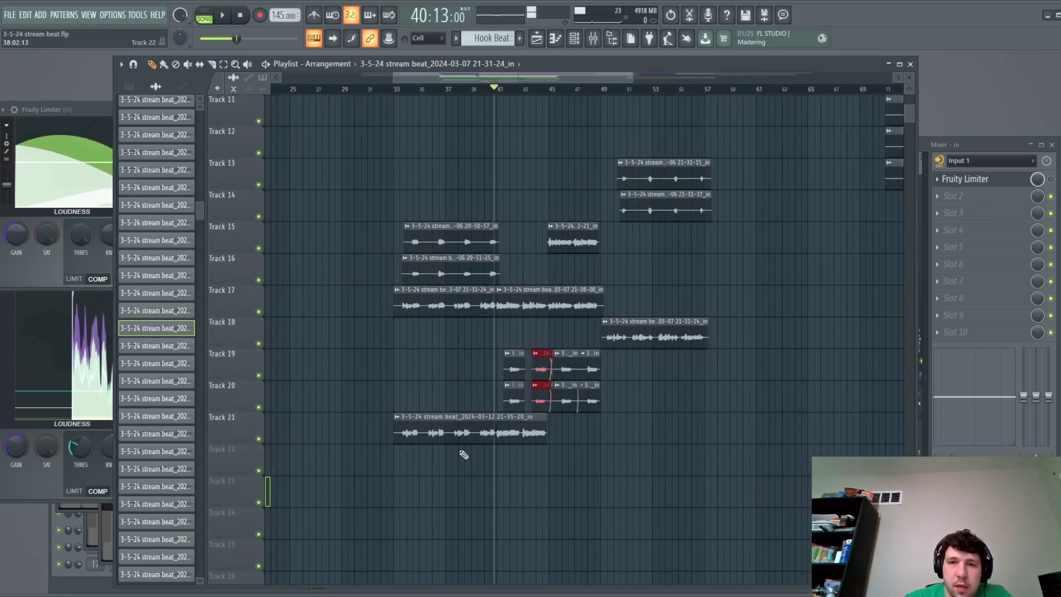
scroll(463, 455, "up", 1)
left_click(259, 440)
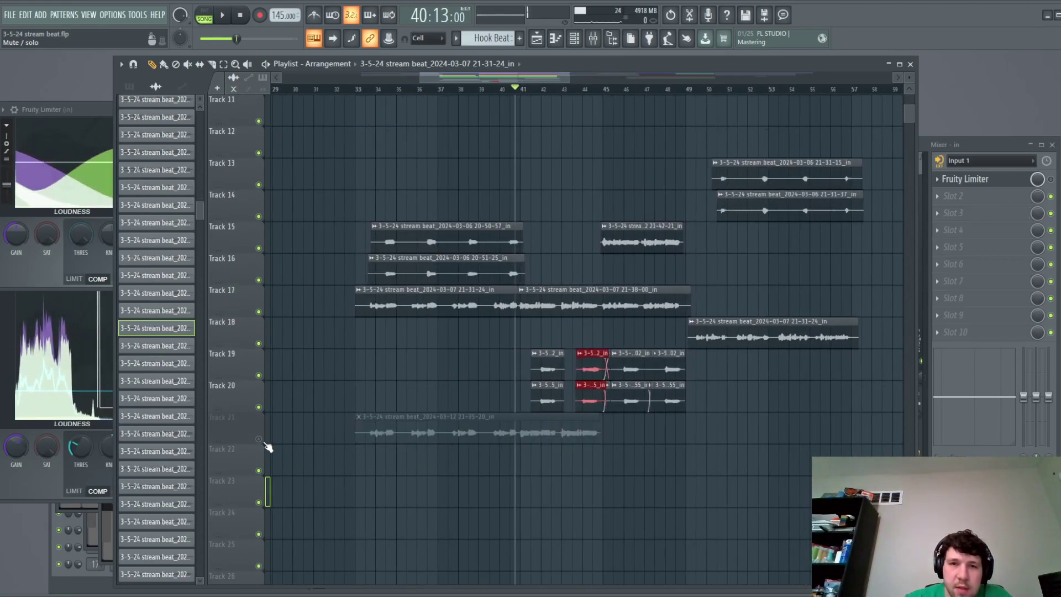
key("space")
left_click(348, 89)
scroll(621, 350, "up", 1)
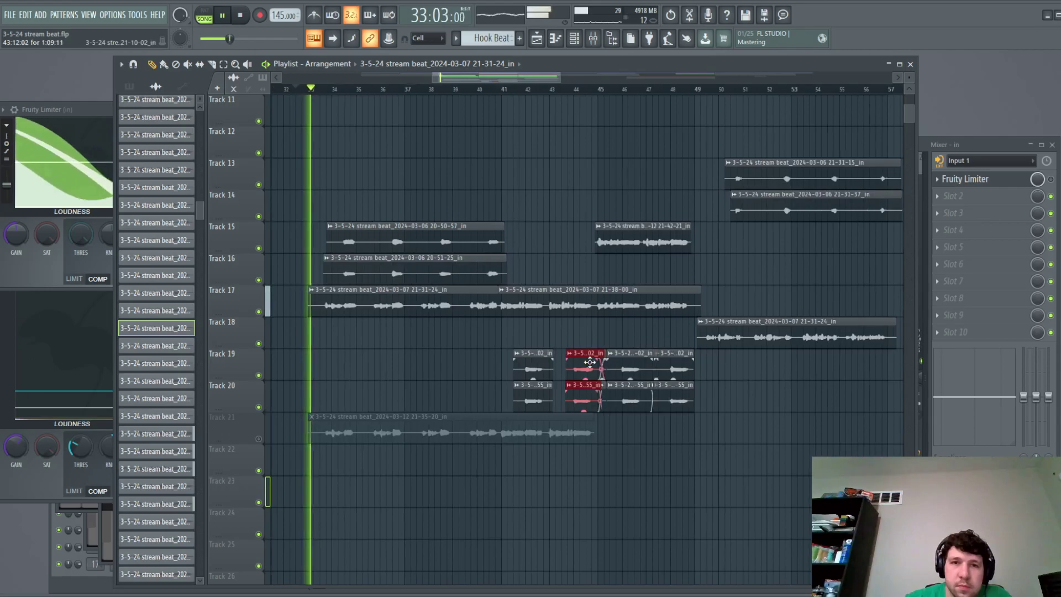
scroll(590, 362, "down", 2)
scroll(742, 443, "up", 1)
scroll(363, 392, "up", 1)
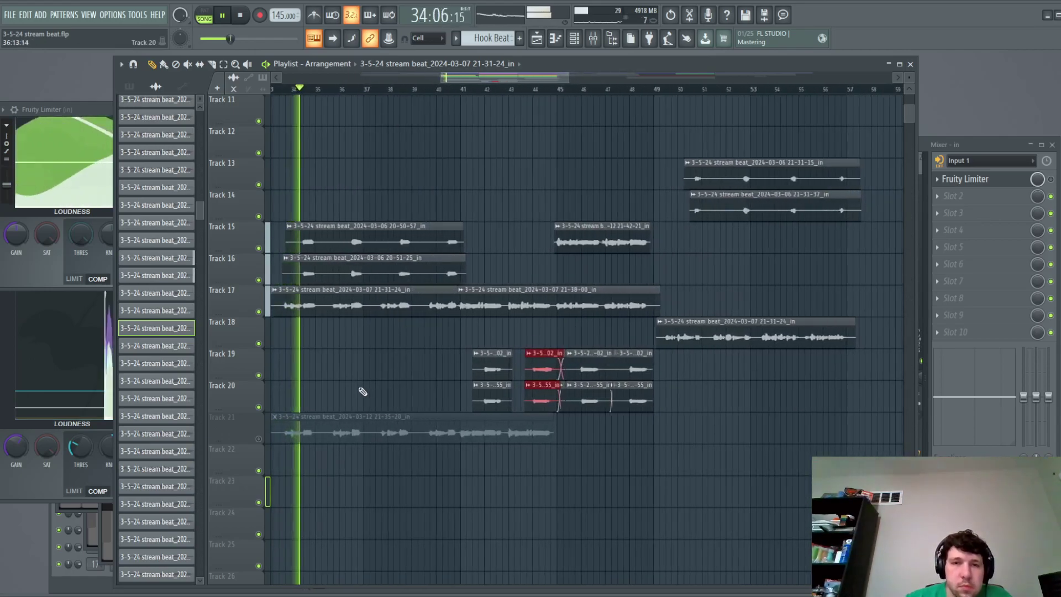
scroll(361, 391, "down", 2)
scroll(345, 385, "up", 1)
scroll(387, 381, "up", 3)
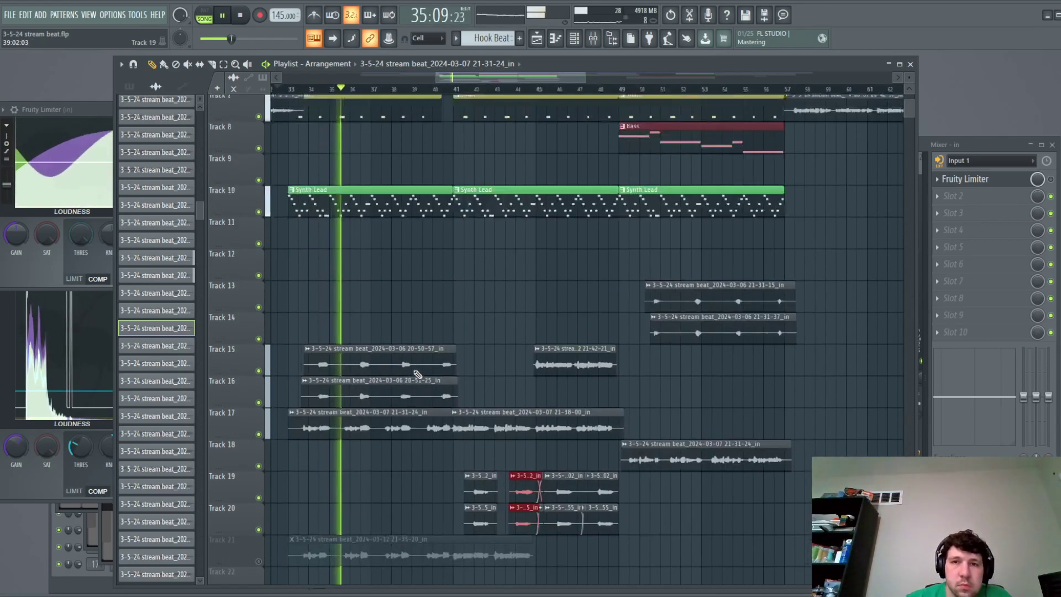
Mute track 17 and unmute track 21 to switch back to the re-recorded verse vocal.
scroll(417, 372, "up", 3)
scroll(481, 391, "down", 1)
scroll(486, 400, "up", 2)
scroll(457, 405, "up", 1)
scroll(456, 405, "down", 6)
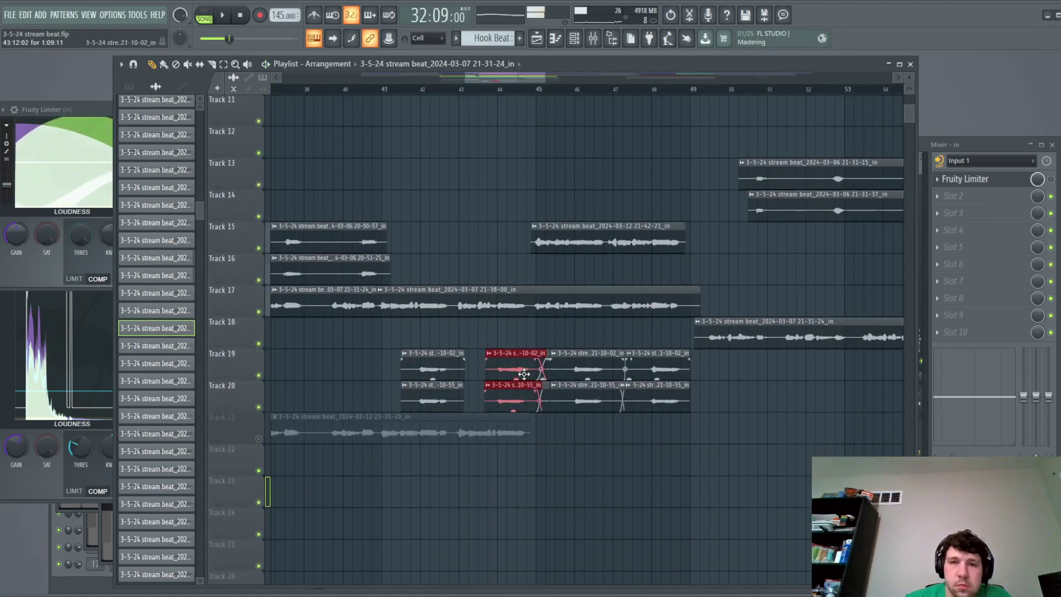
scroll(380, 355, "down", 2)
scroll(273, 329, "up", 1)
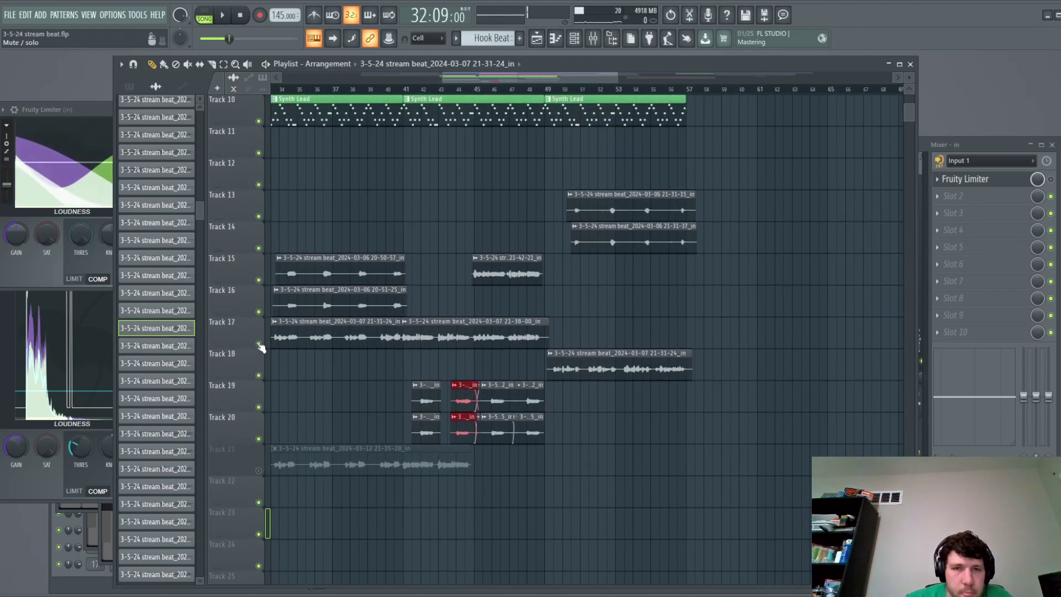
left_click(258, 344)
left_click(259, 470)
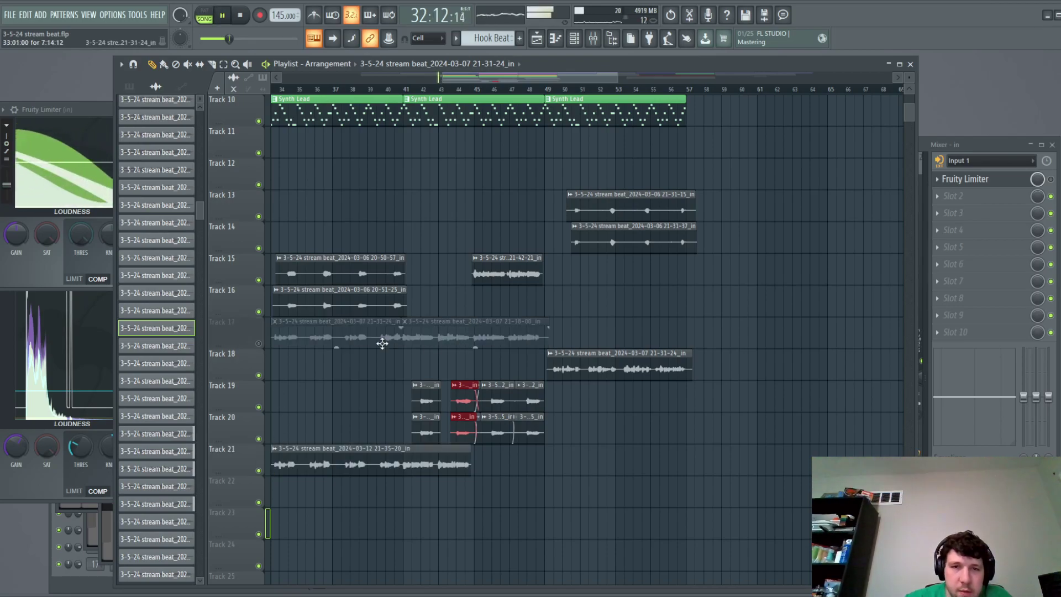
Listen to the verse through bar 48 with the re-recorded track 21 lead and the backing vocal layers.
scroll(420, 276, "up", 2)
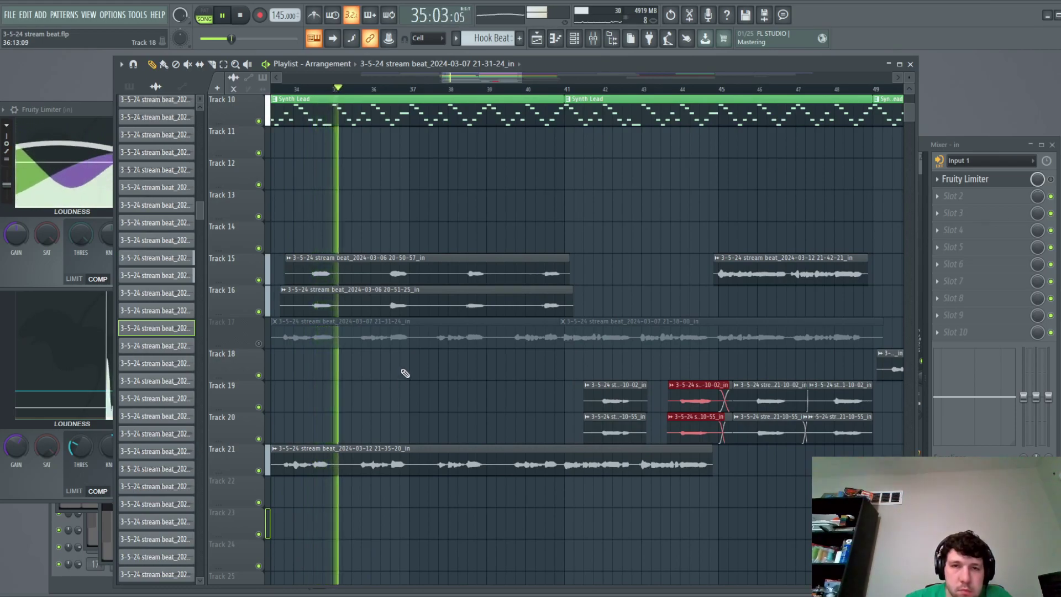
scroll(416, 380, "up", 1)
scroll(416, 379, "up", 1)
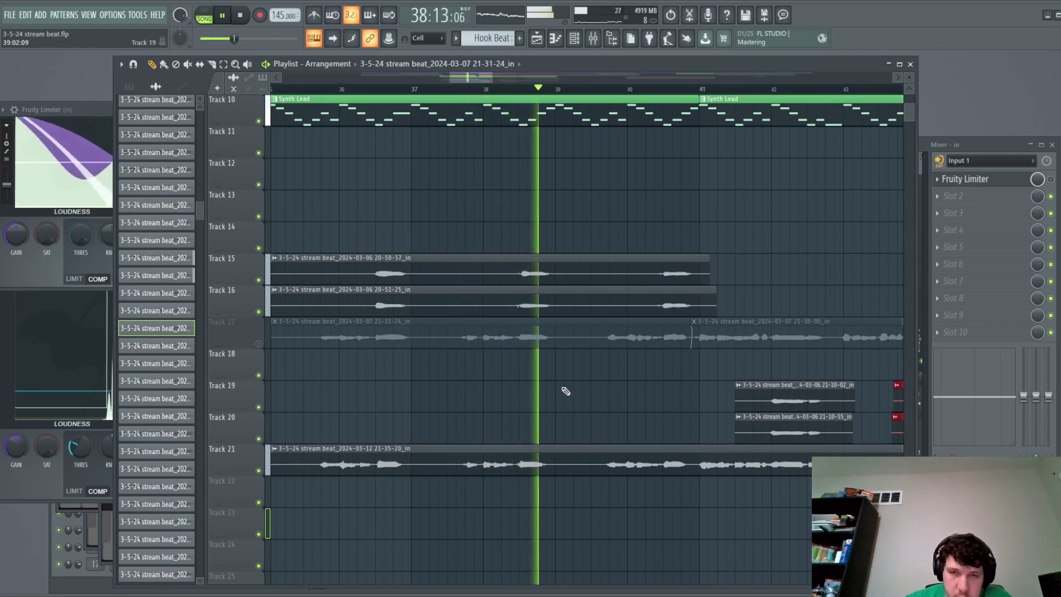
scroll(572, 392, "down", 3)
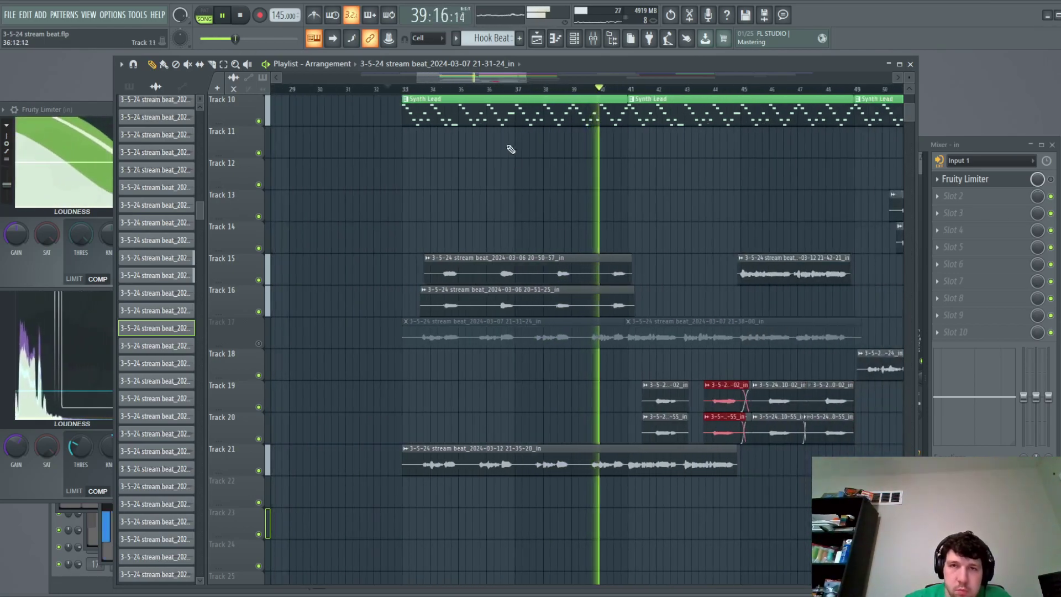
scroll(439, 402, "up", 4)
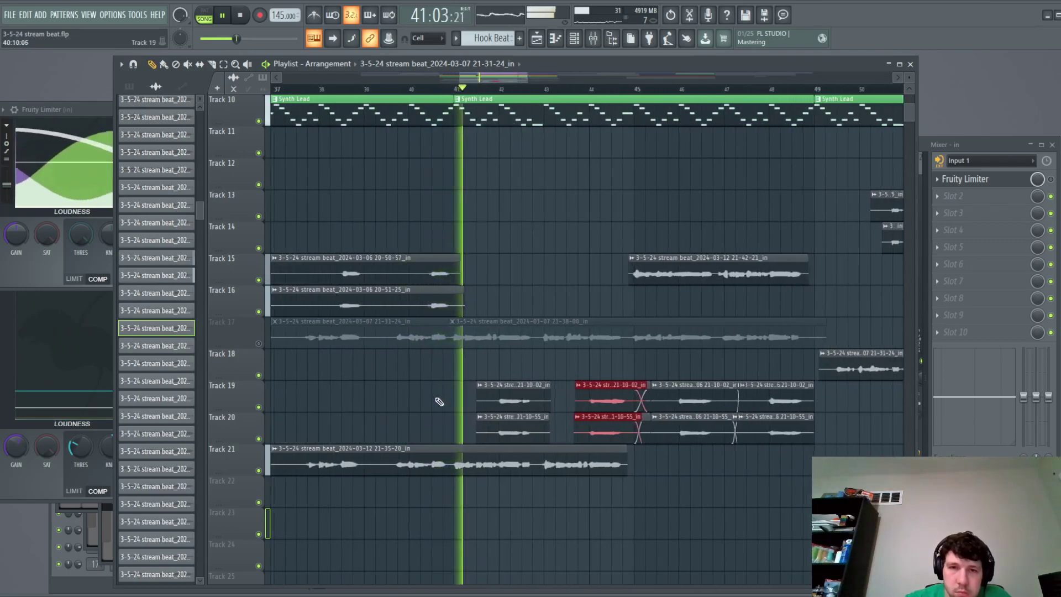
scroll(439, 402, "up", 2)
scroll(414, 407, "down", 3)
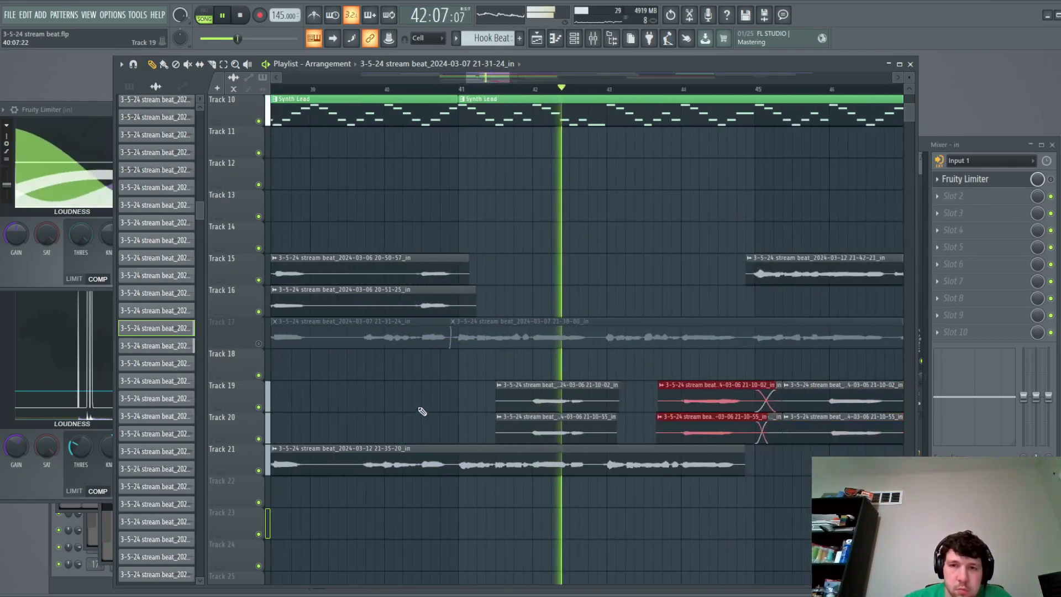
scroll(512, 387, "down", 2)
left_click_drag(500, 78, 520, 77)
scroll(410, 331, "down", 2)
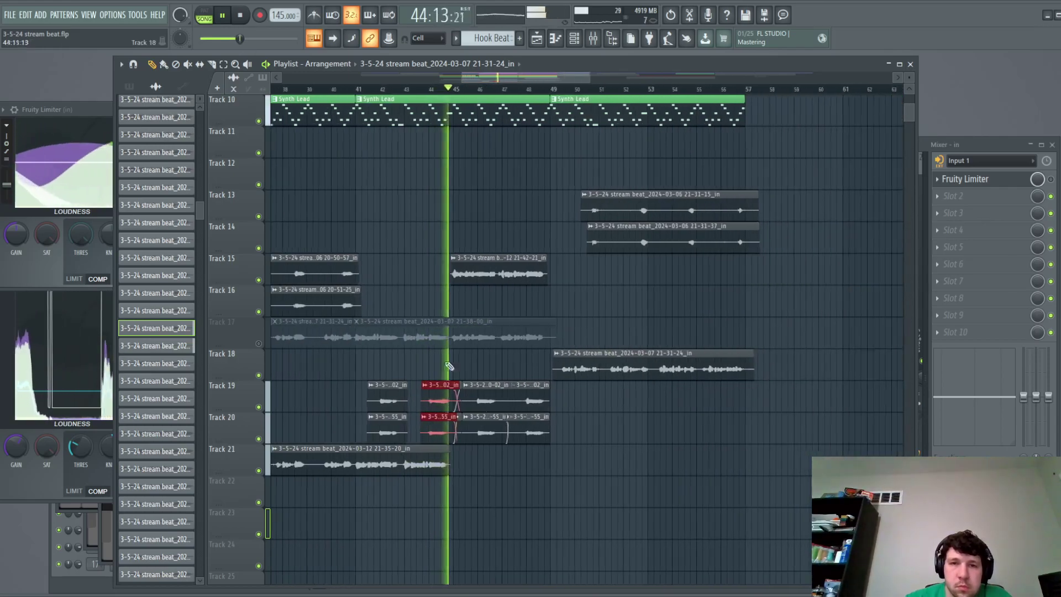
scroll(505, 476, "up", 5)
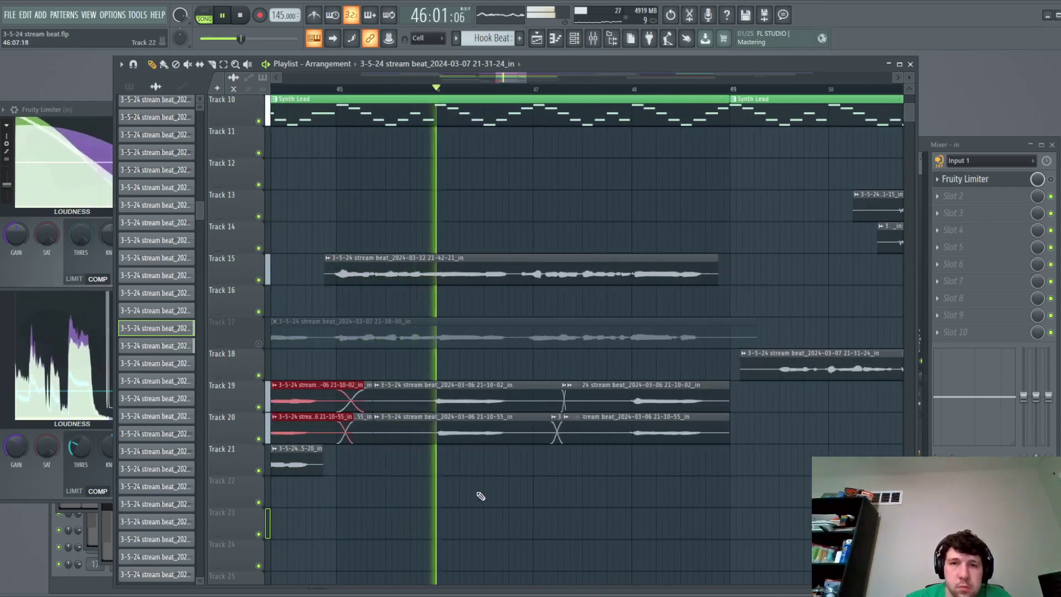
scroll(621, 489, "up", 2)
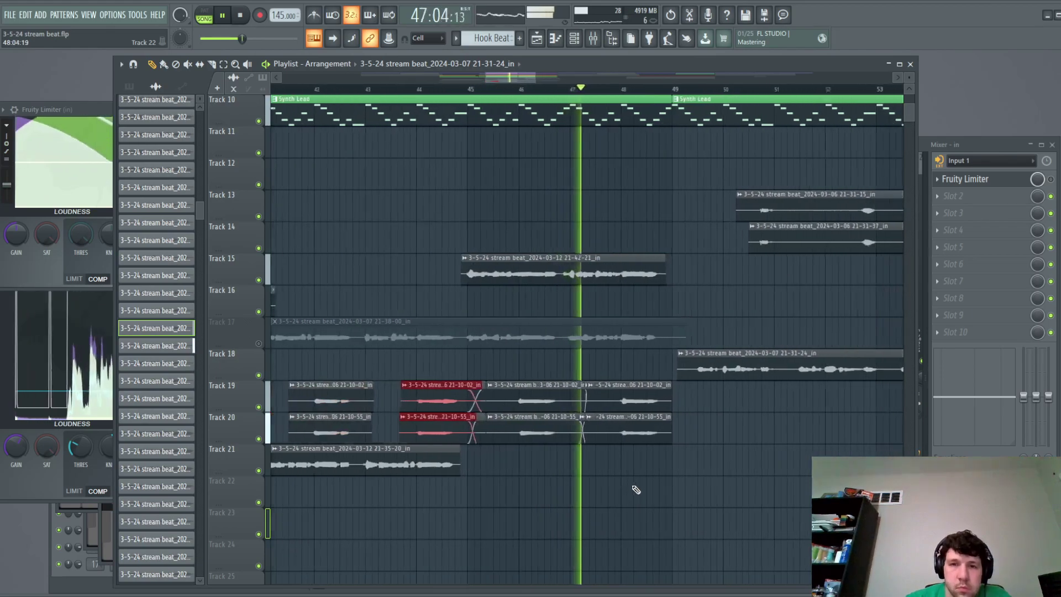
scroll(736, 498, "down", 7)
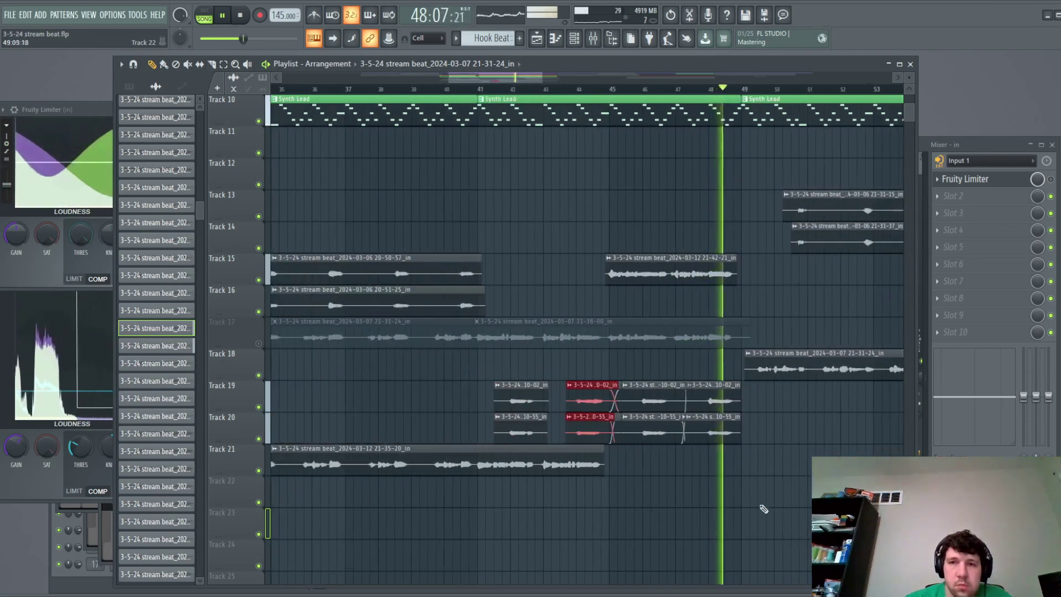
Restart playback at bar 33 and jump ahead to bar 49 to compare the lead vocal levels.
left_click(517, 89)
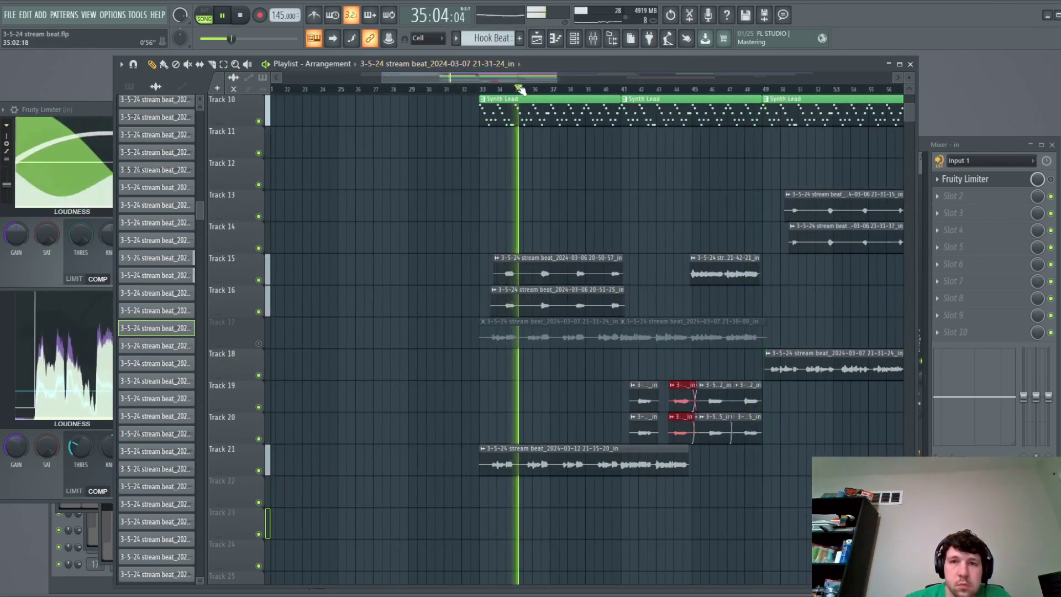
key("space")
left_click(487, 90)
key("space")
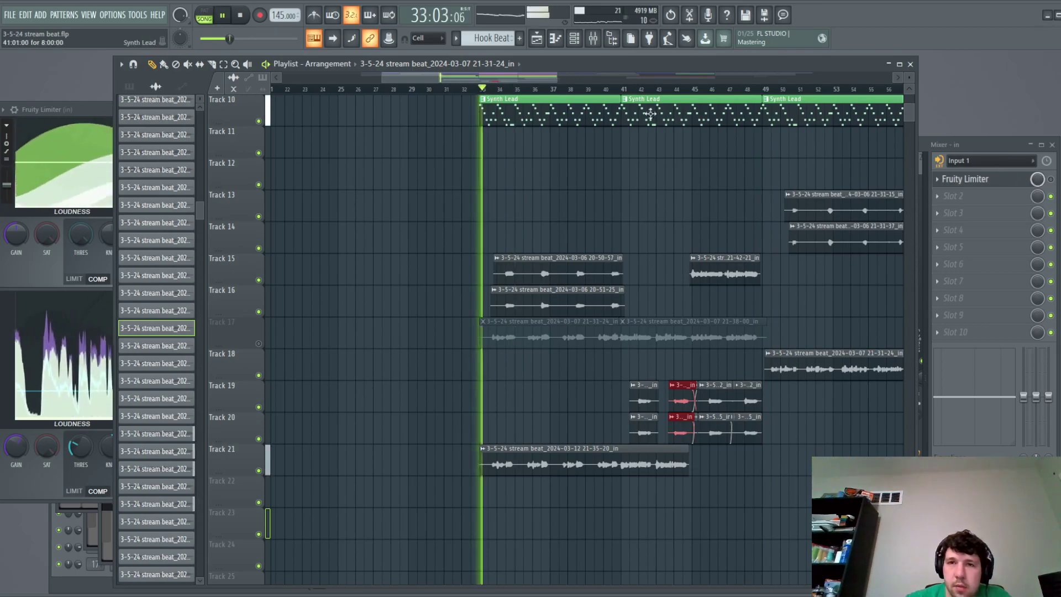
left_click_drag(539, 77, 622, 76)
left_click(485, 87)
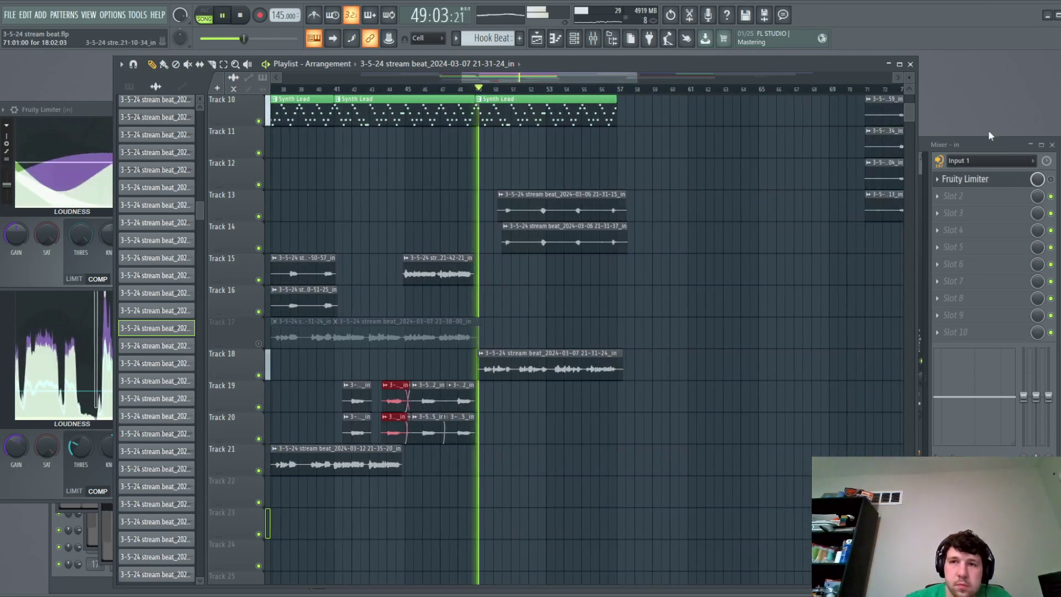
Adjust the Verse vocal 3 and Verse Vocal 1 faders slightly and set Verse Vocal 1's Fruity Limiter gain to 2.6 dB.
left_click(1001, 143)
left_click(701, 327)
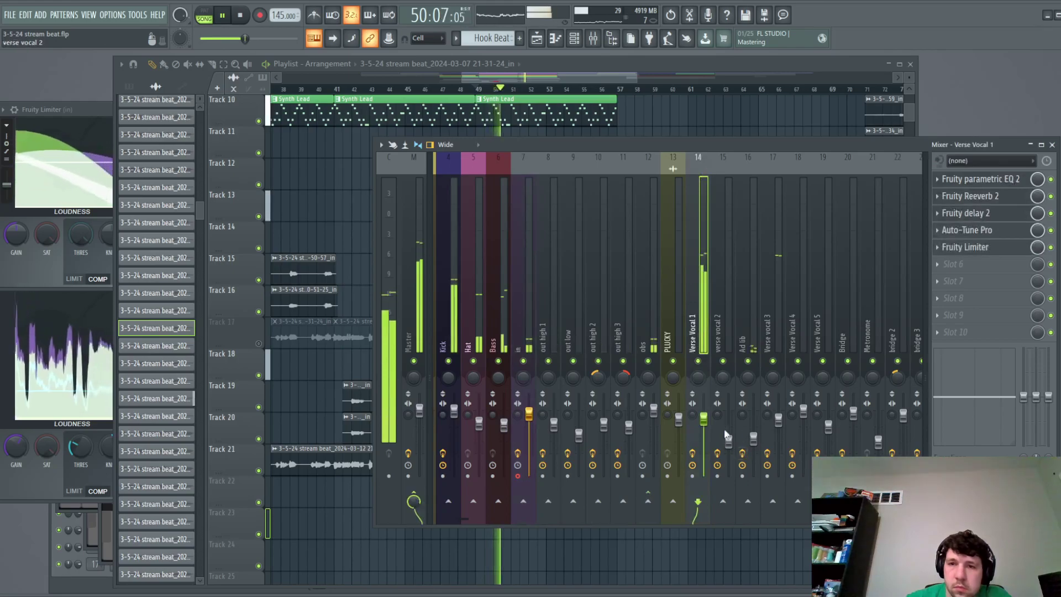
left_click_drag(779, 420, 779, 423)
left_click(707, 423)
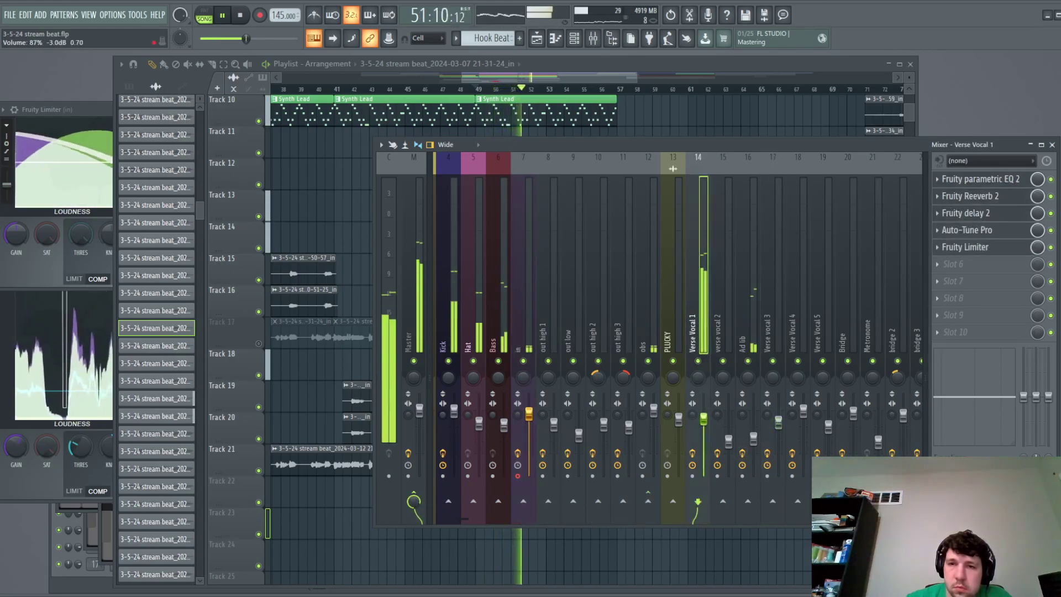
left_click(967, 247)
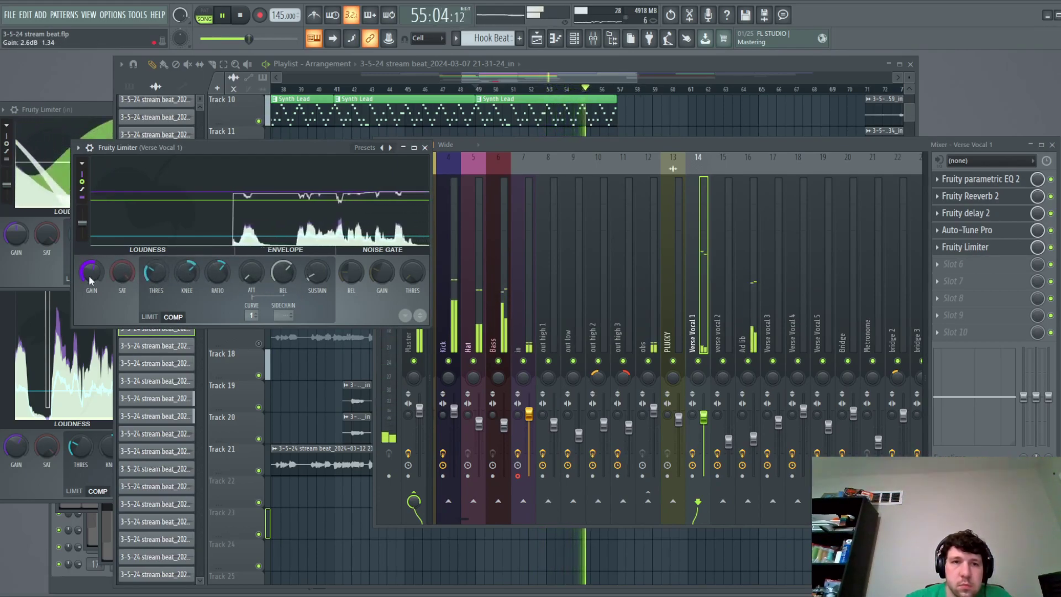
left_click_drag(183, 275, 214, 272)
Replay the whole verse from bar 33 while checking the vocal levels in the mixer.
key("space")
left_click_drag(501, 80, 430, 83)
left_click(443, 89)
scroll(437, 166, "down", 4, "ctrl")
key("space")
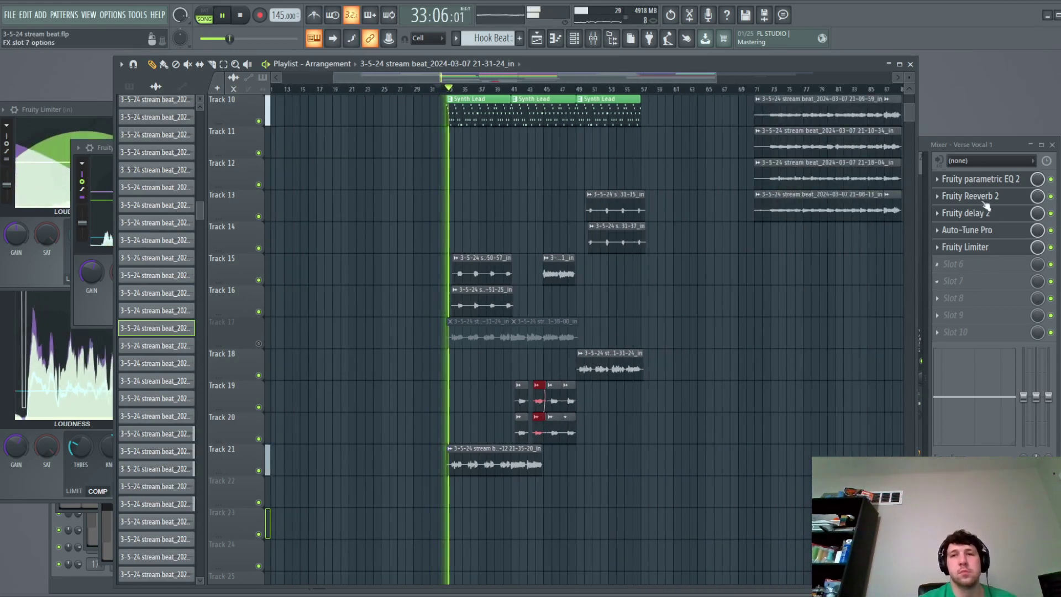
left_click(989, 145)
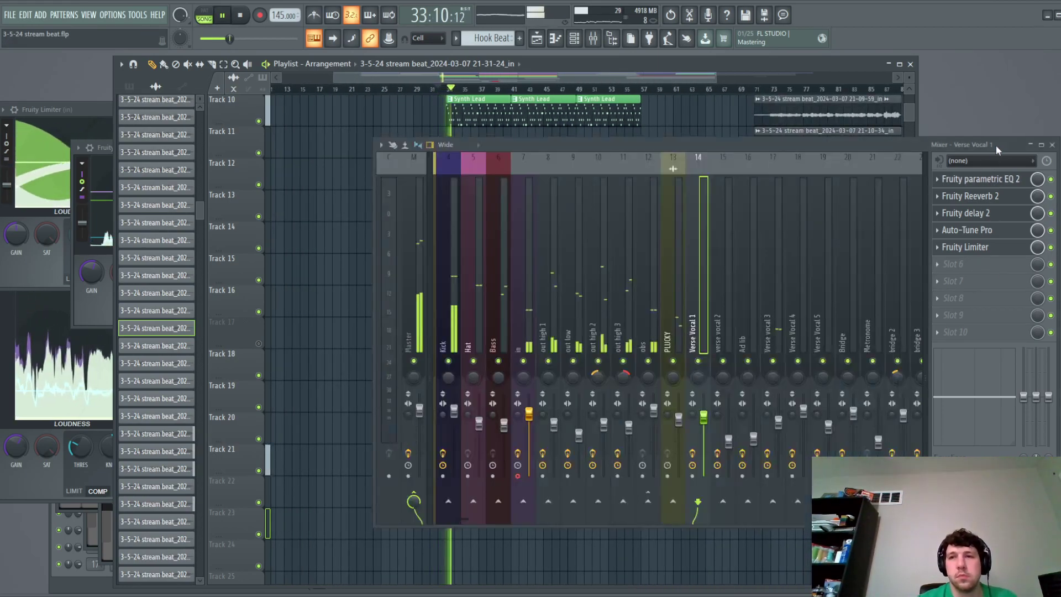
Set the Fruity Limiter gain on the Verse vocal 3 mixer track to 3.2 dB.
left_click(774, 274)
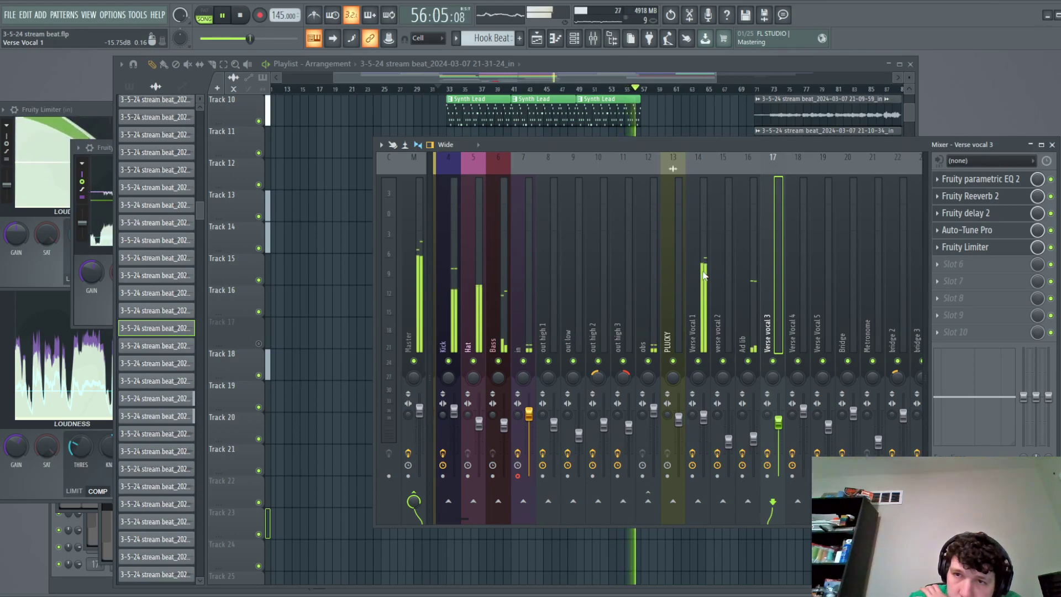
left_click(977, 247)
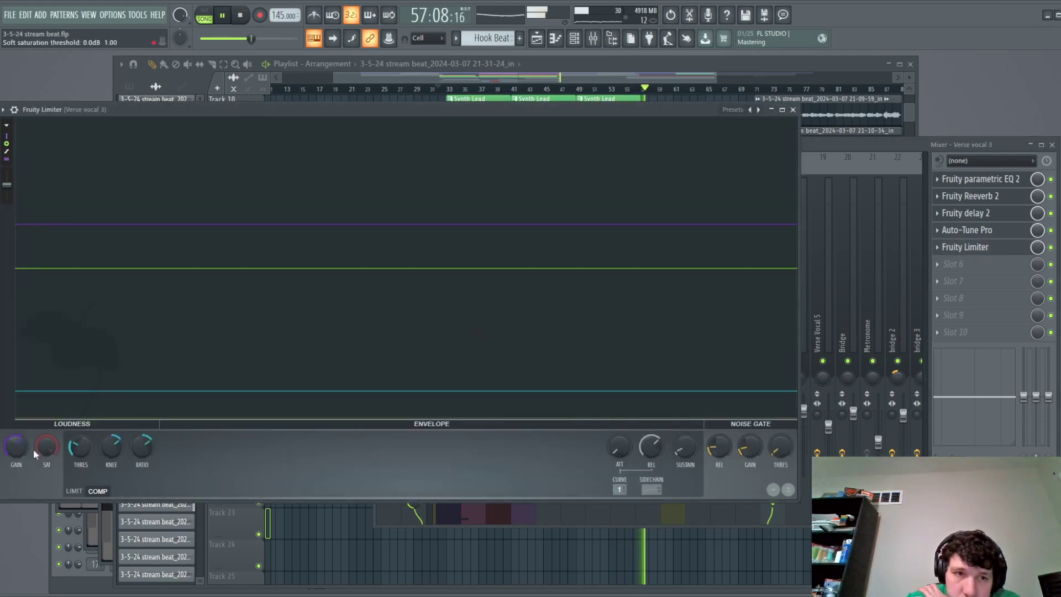
left_click_drag(18, 449, 18, 456)
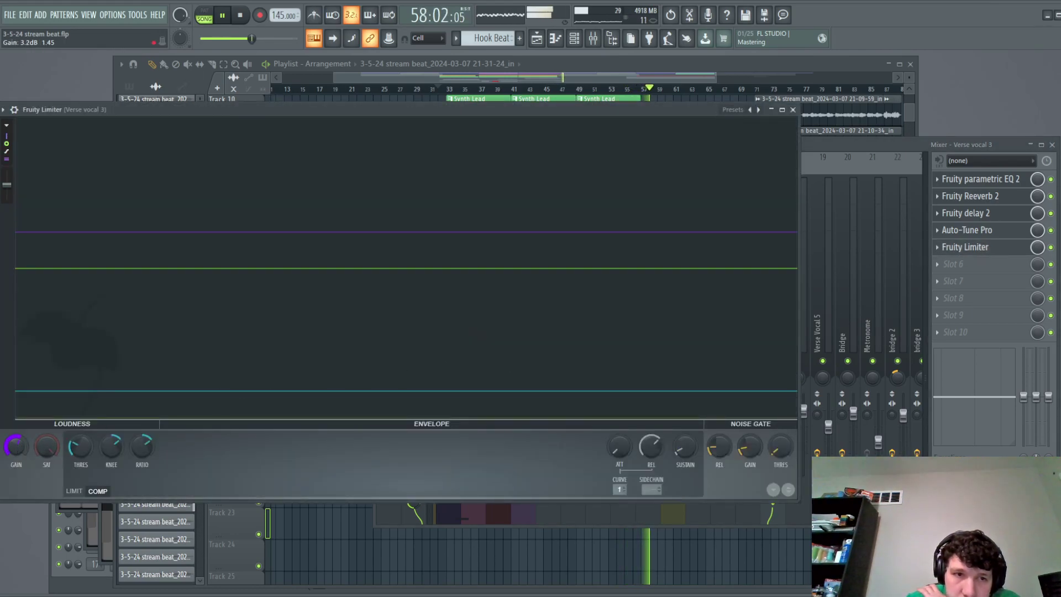
Stop playback and delete both muted original vocal clips from track 17.
left_click(451, 79)
key("space")
scroll(505, 316, "up", 3)
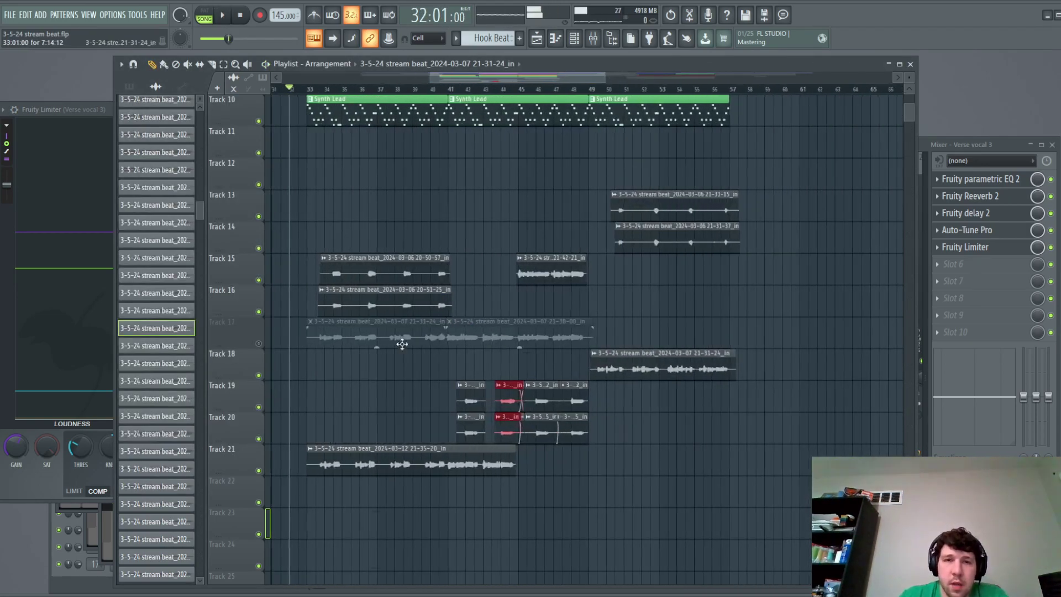
right_click(424, 345)
right_click(459, 348)
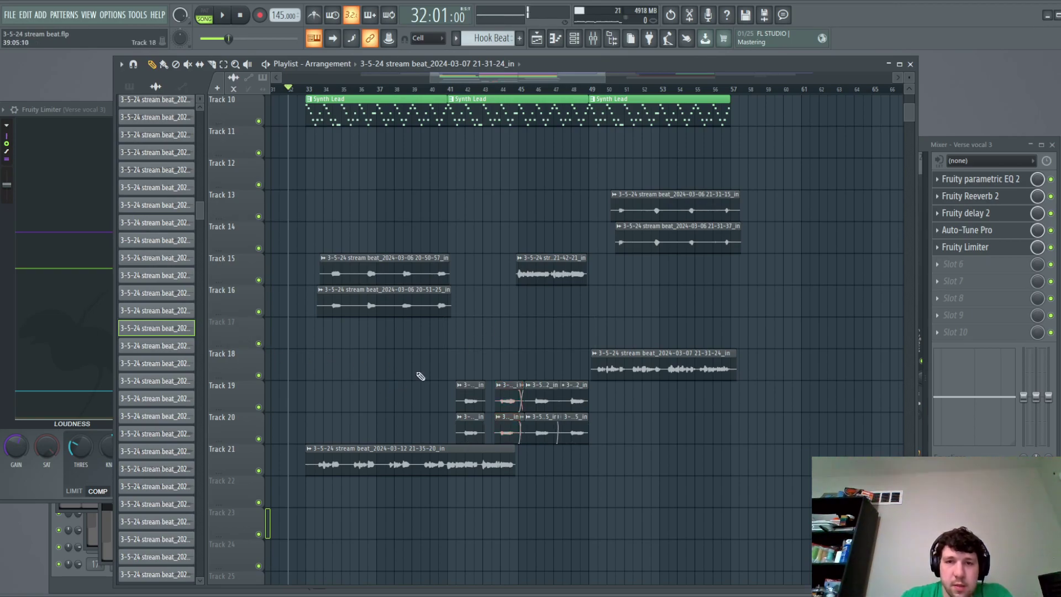
Play the verse from bar 32 and examine the track 21 vocal against the tracks 15 and 16 layers up to bar 41.
scroll(428, 371, "up", 6)
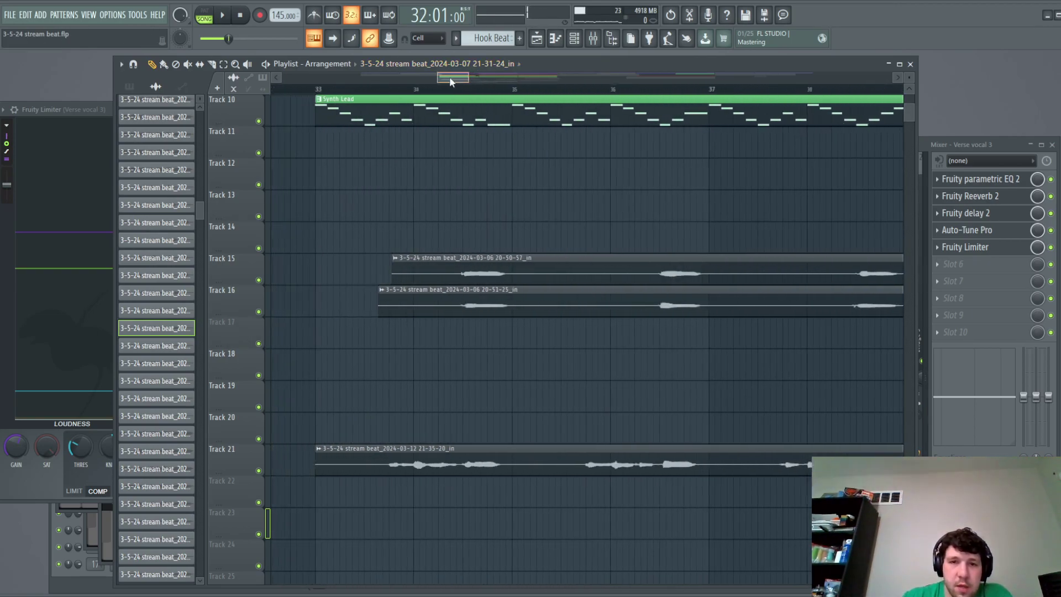
scroll(550, 229, "down", 8)
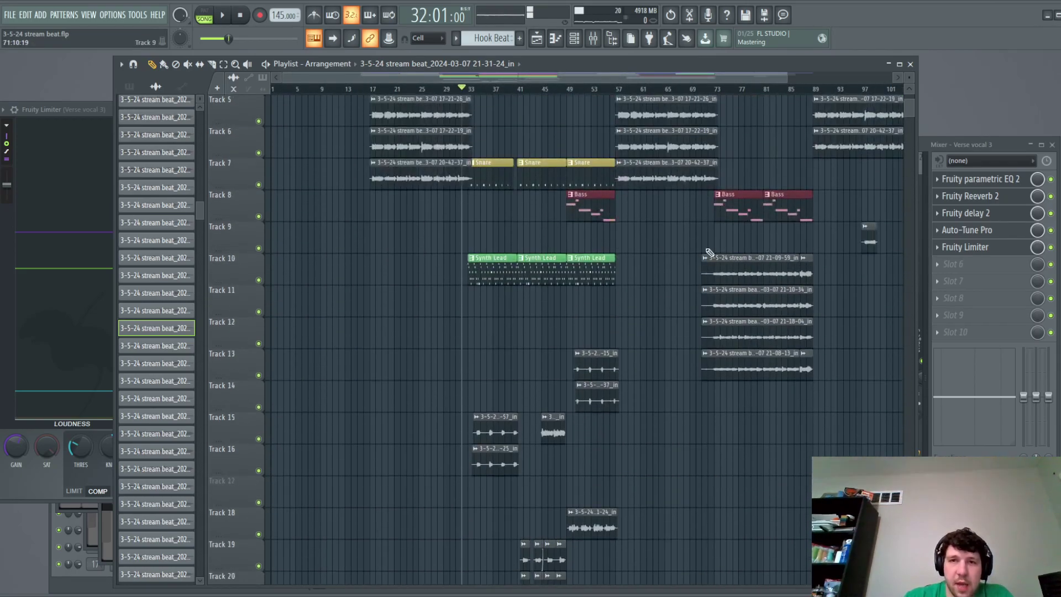
scroll(709, 253, "down", 5)
scroll(503, 288, "up", 2)
key("space")
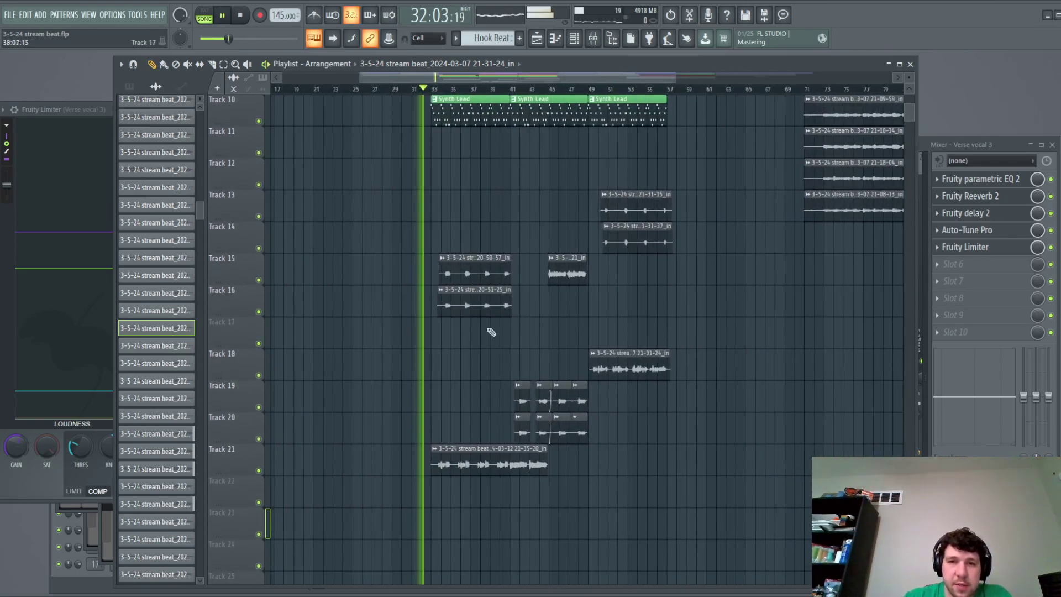
scroll(514, 370, "up", 3)
scroll(501, 276, "up", 5)
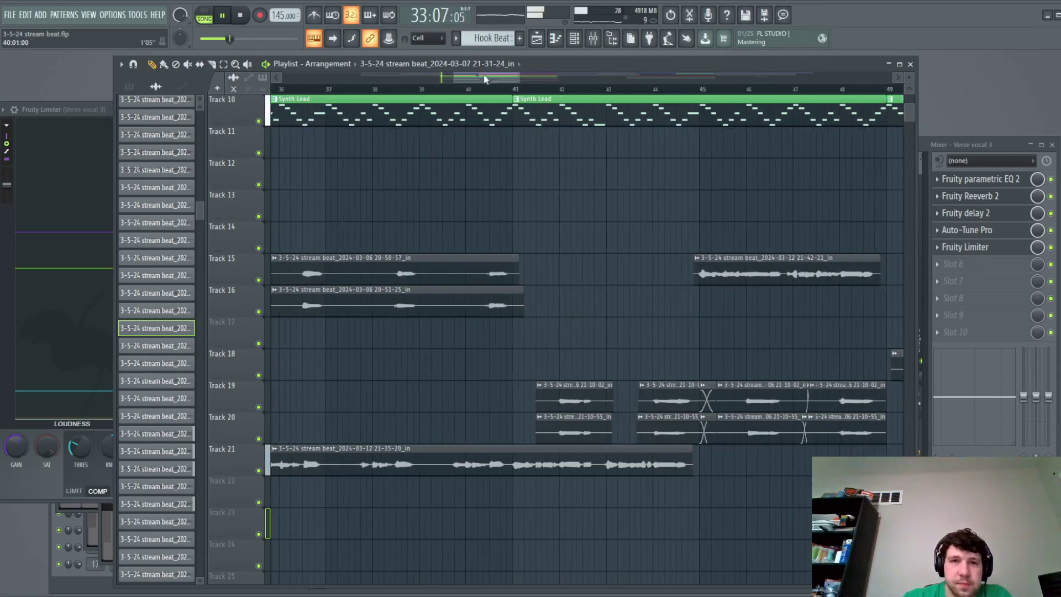
scroll(510, 287, "up", 2)
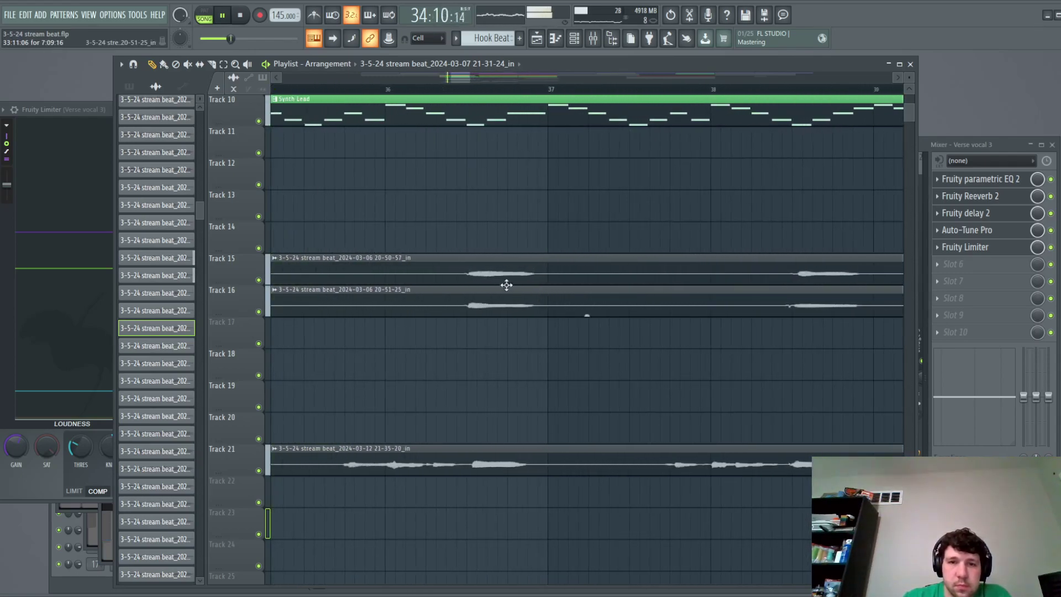
scroll(497, 260, "down", 2)
left_click_drag(468, 78, 475, 86)
scroll(514, 323, "up", 4)
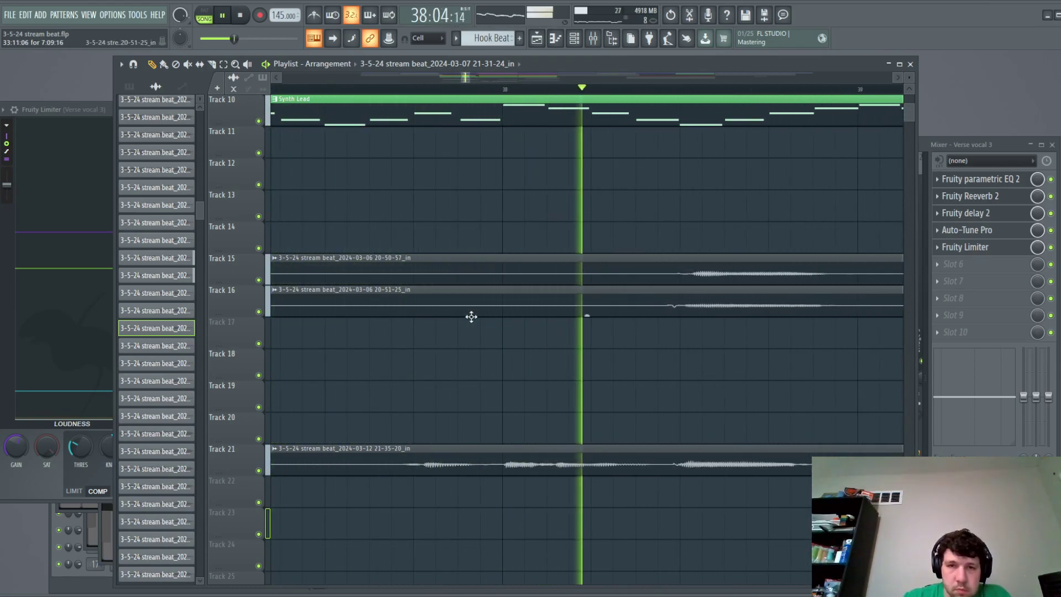
scroll(471, 316, "down", 2)
left_click_drag(467, 82, 475, 78)
key("space")
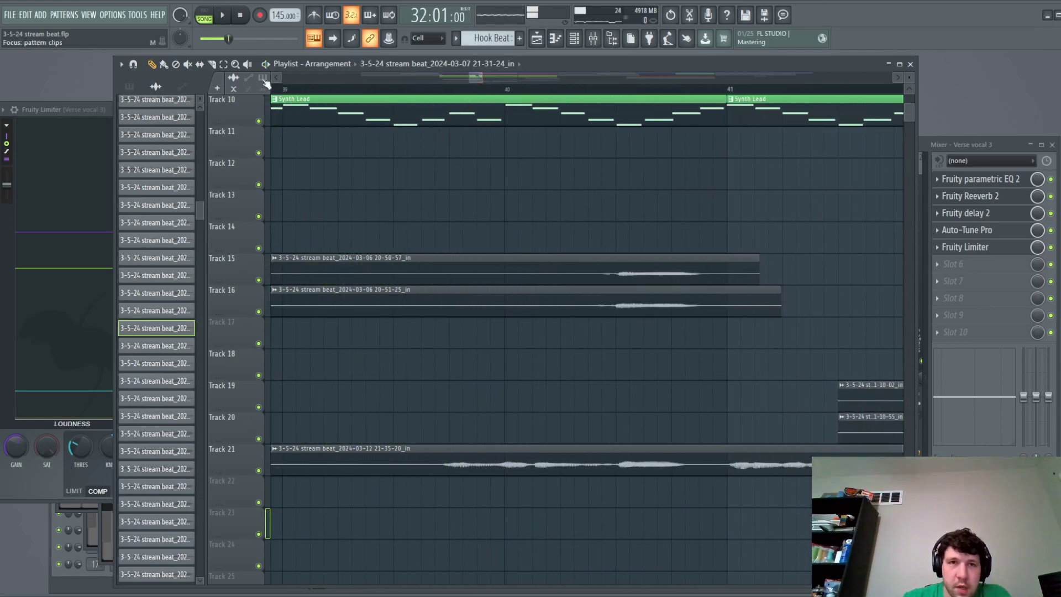
Slice the track 21 vocal clip at about the middle of bar 39, before the next phrase.
scroll(436, 448, "up", 1)
left_click_drag(390, 428, 390, 427)
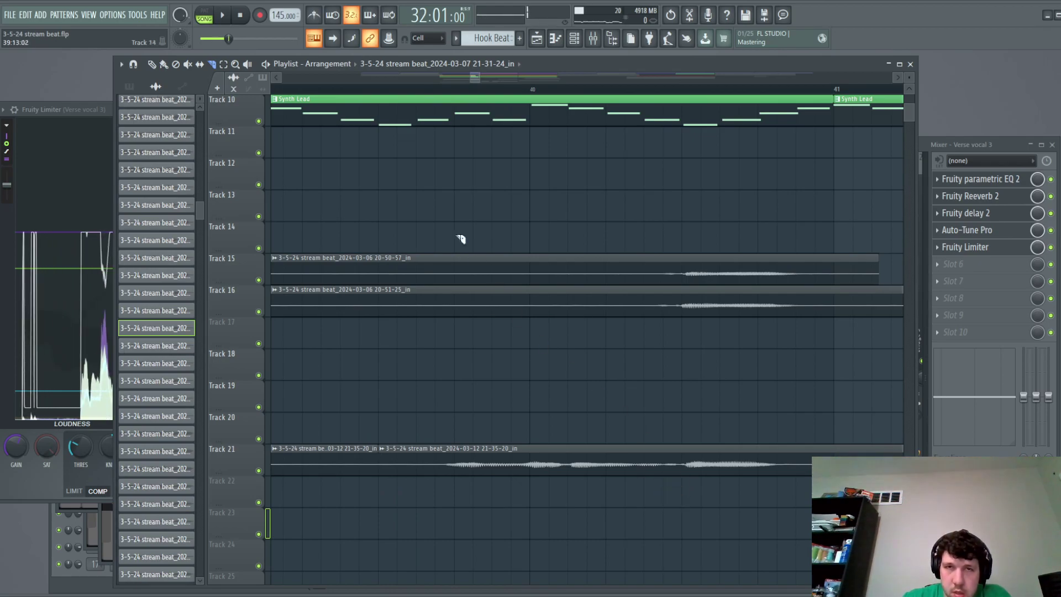
Set playlist snapping to none and play from about bar 39 to hear the phrase after the cut.
left_click(427, 86)
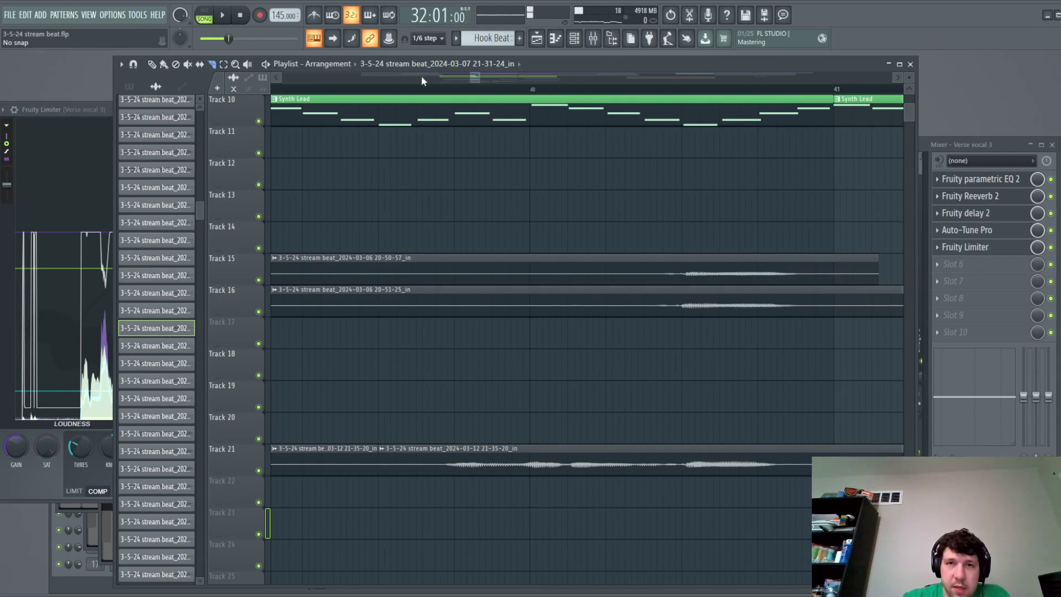
left_click(288, 89, "alt")
key("space")
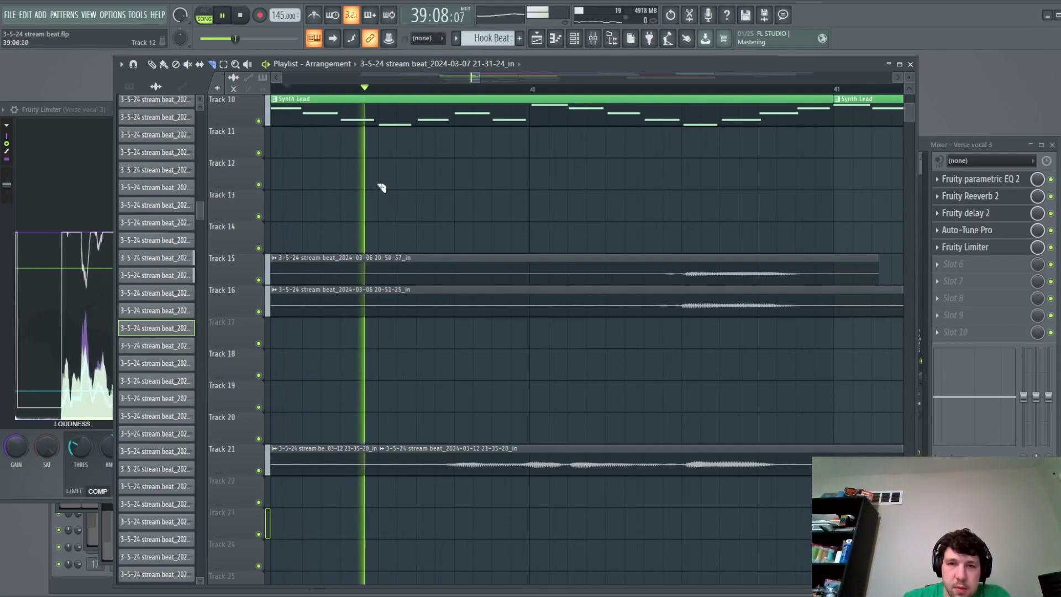
Slice the track 21 vocal just after bar 40 and nudge the phrase between the two cuts slightly later.
key("space")
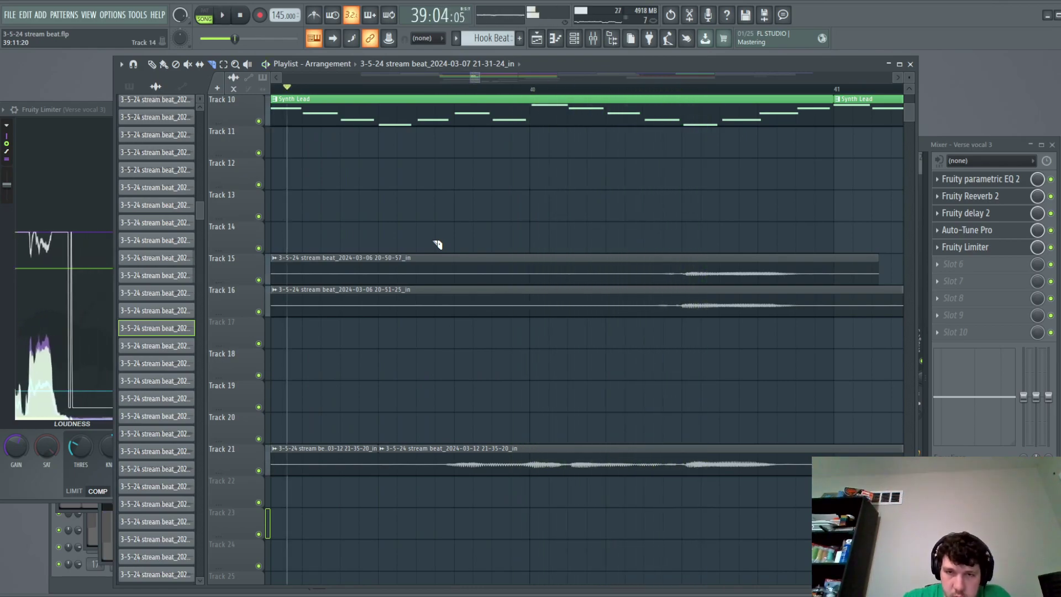
key("space")
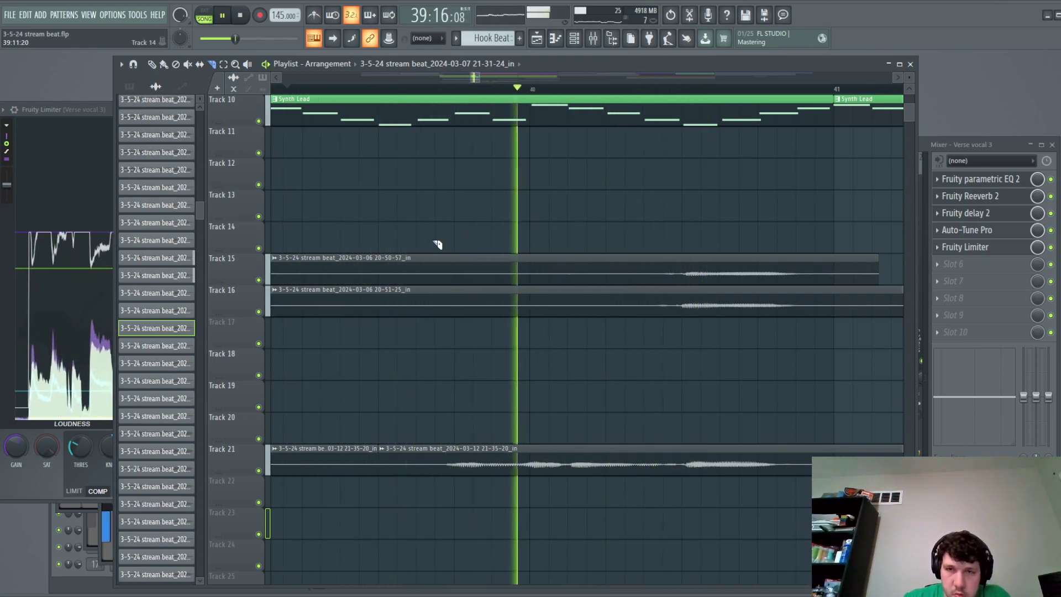
key("space")
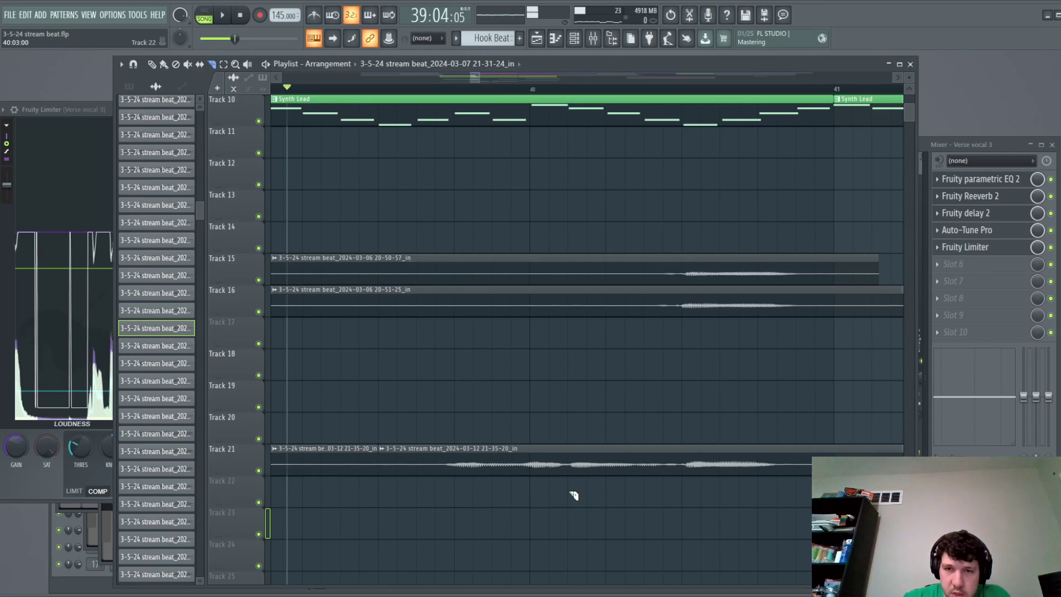
left_click_drag(568, 492, 569, 453)
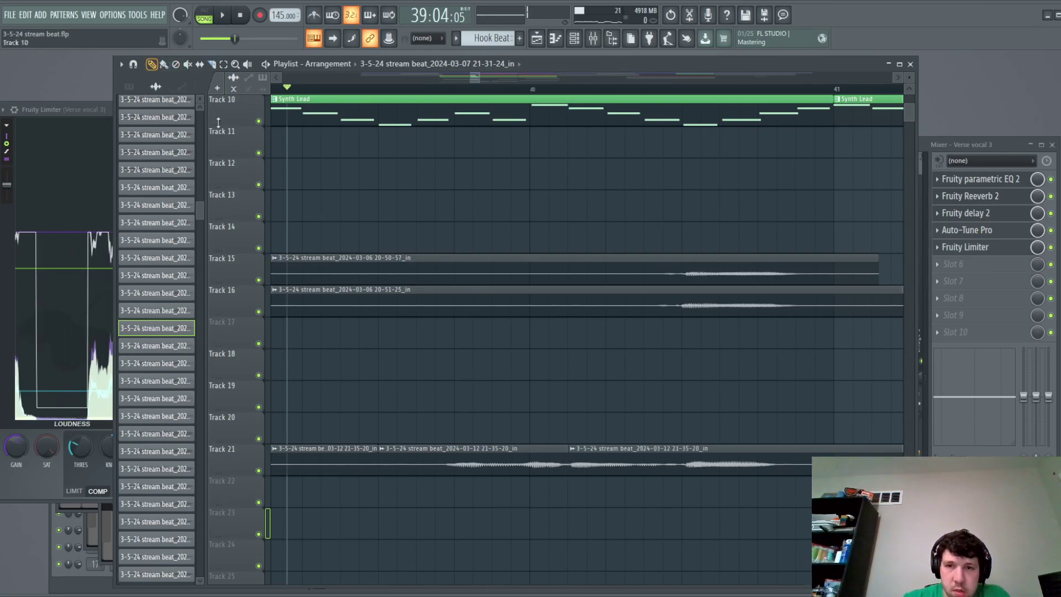
left_click(471, 450)
Play the nudged track 21 phrase from bar 39 with and without the metronome to check its timing, leaving the metronome off.
key("space")
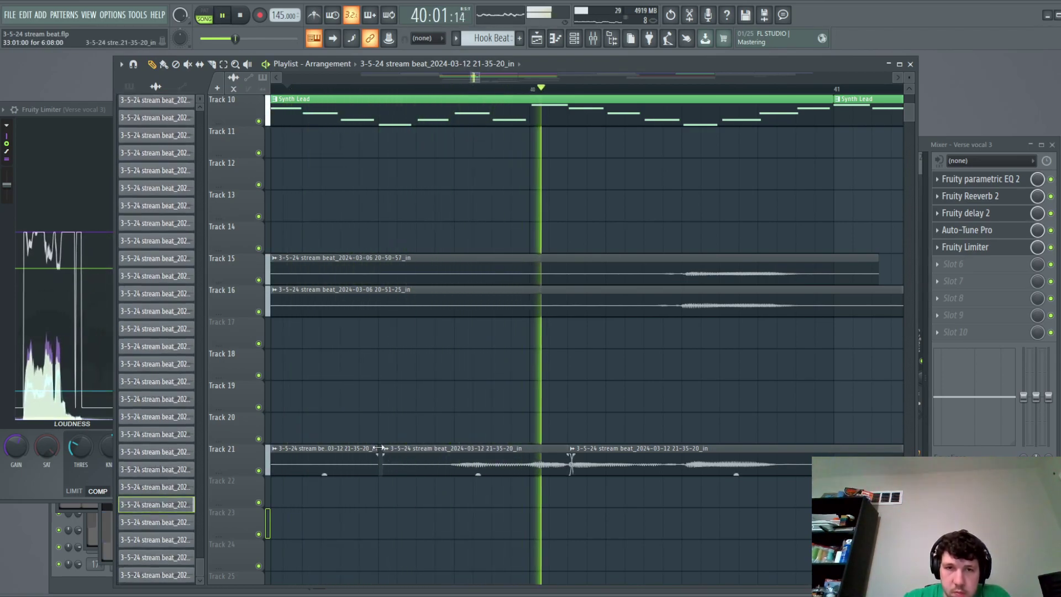
scroll(451, 538, "down", 3)
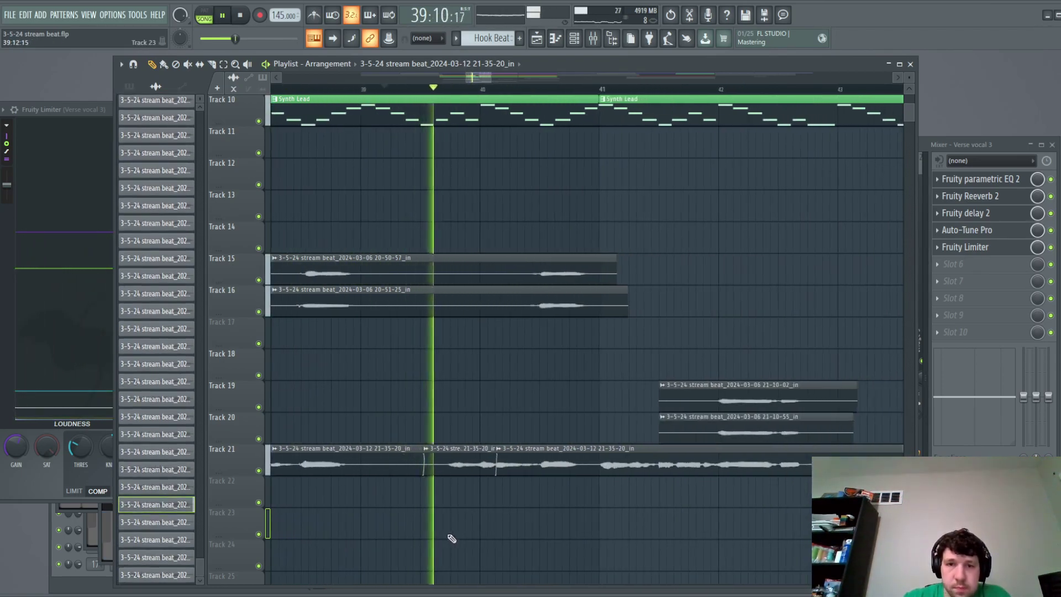
key("space")
left_click(314, 16)
key("space")
scroll(434, 371, "up", 3)
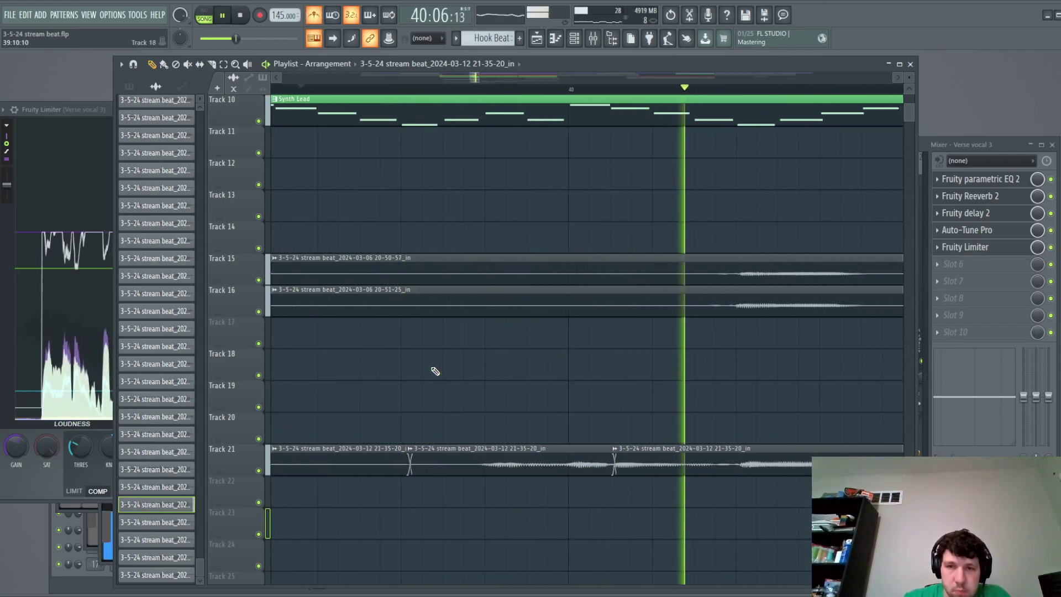
scroll(436, 371, "down", 3)
key("space")
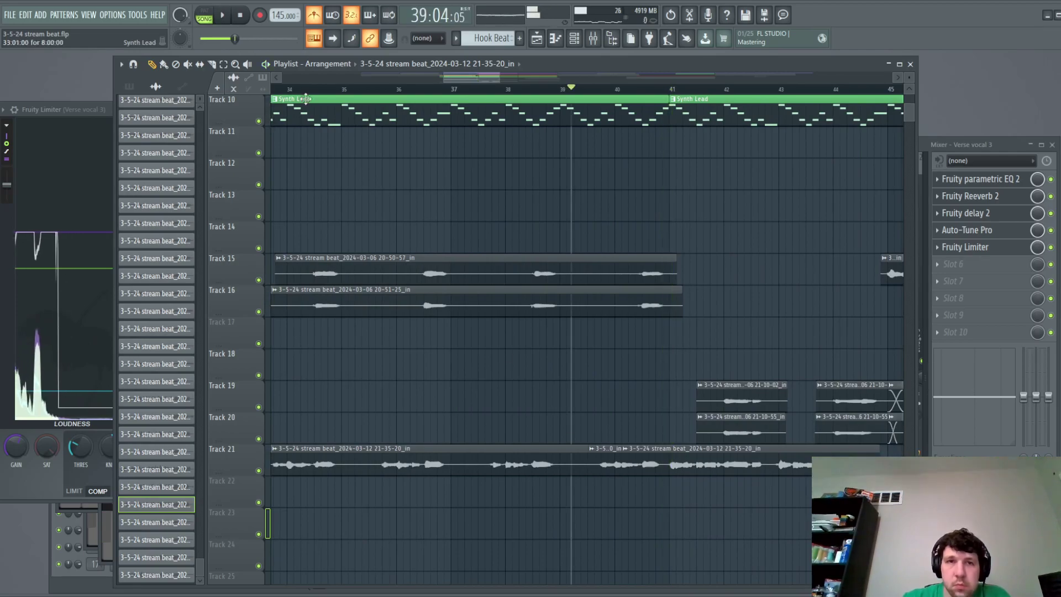
left_click(314, 21)
Play the verse from bar 39 and examine the track 21 vocal against the beat and backing layers around bar 43.
left_click_drag(464, 77, 478, 84)
key("space")
scroll(667, 520, "up", 2)
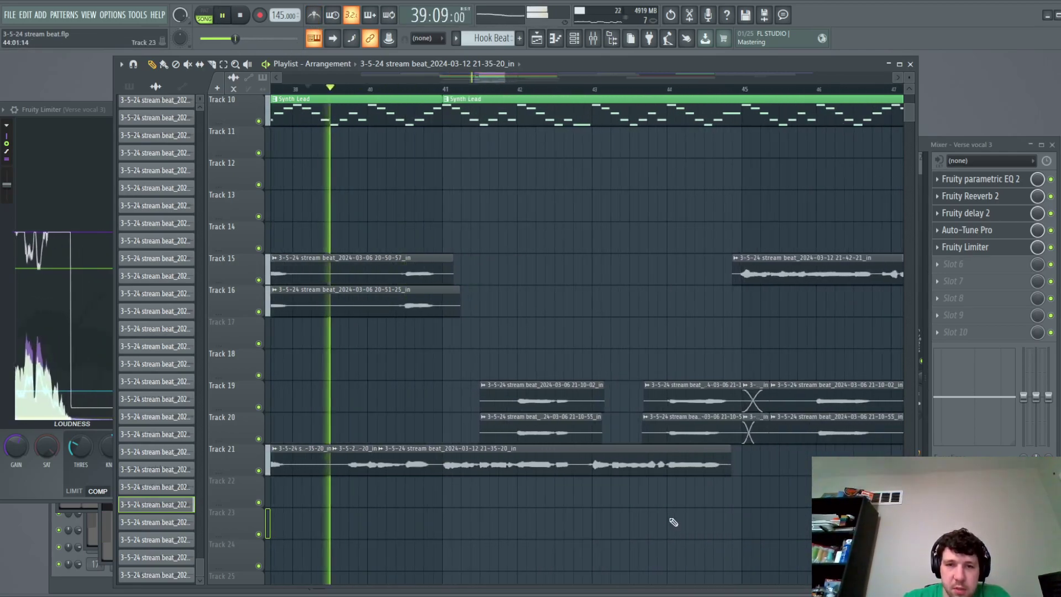
scroll(673, 523, "up", 1)
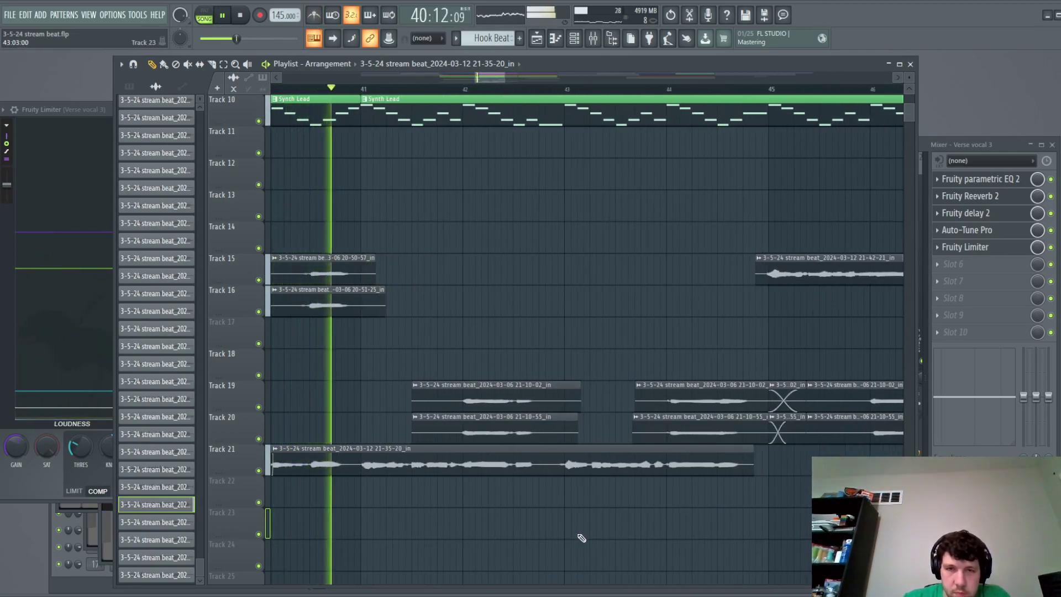
scroll(582, 538, "up", 1)
scroll(582, 538, "up", 1)
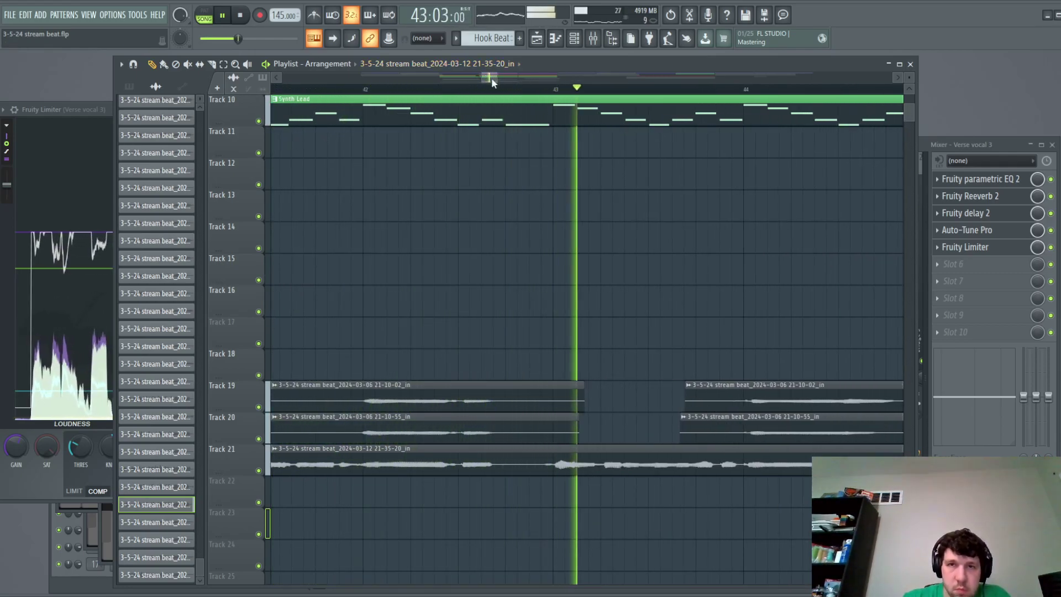
key("space")
scroll(409, 413, "up", 3)
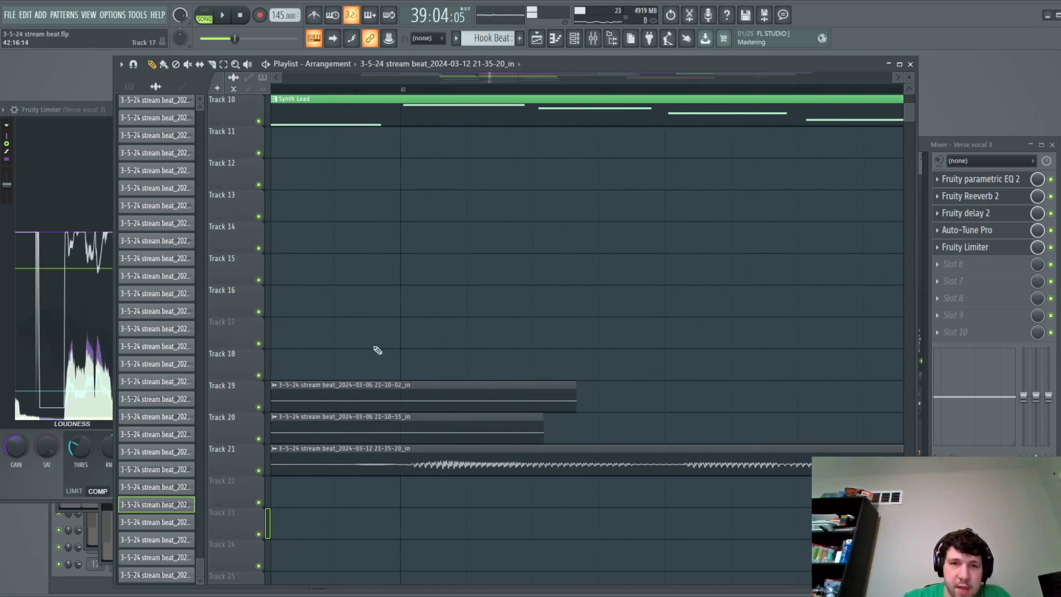
scroll(486, 91, "down", 1)
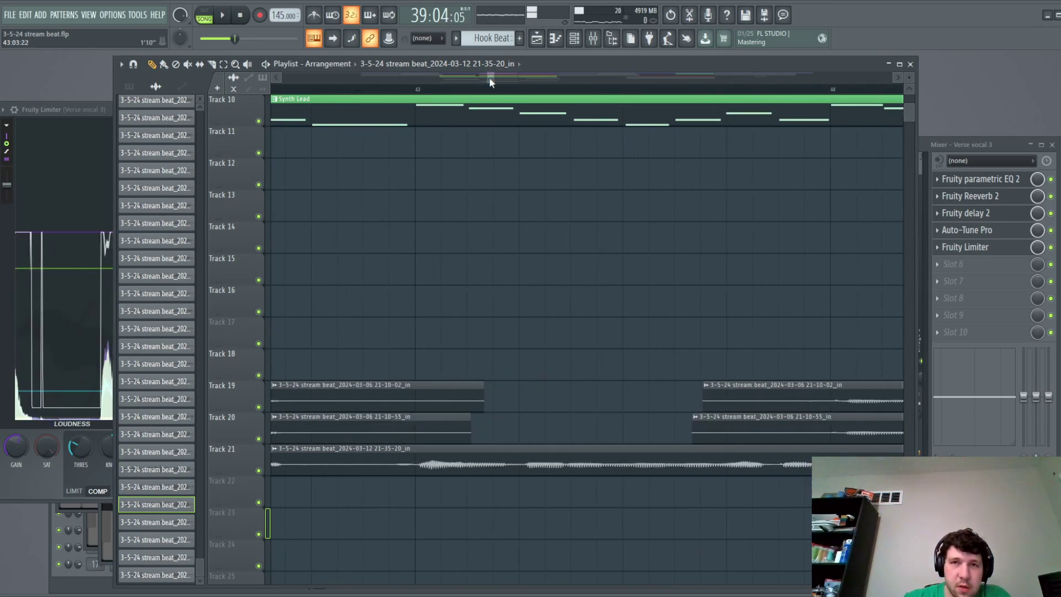
scroll(489, 79, "up", 1)
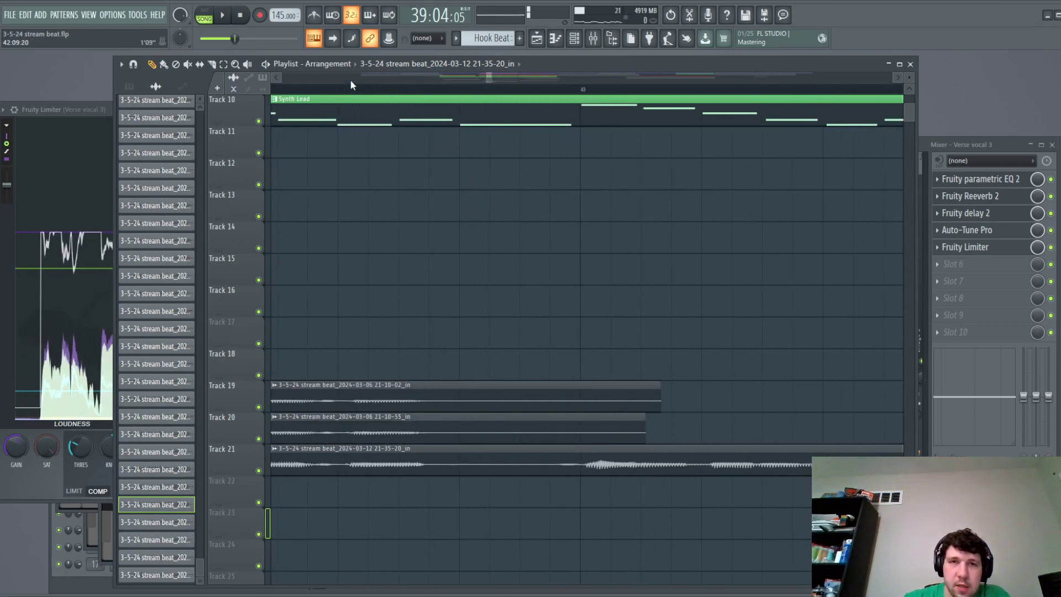
Slice the track 21 vocal just before and at bar 43, overlapping the pieces into short crossfades.
key("space")
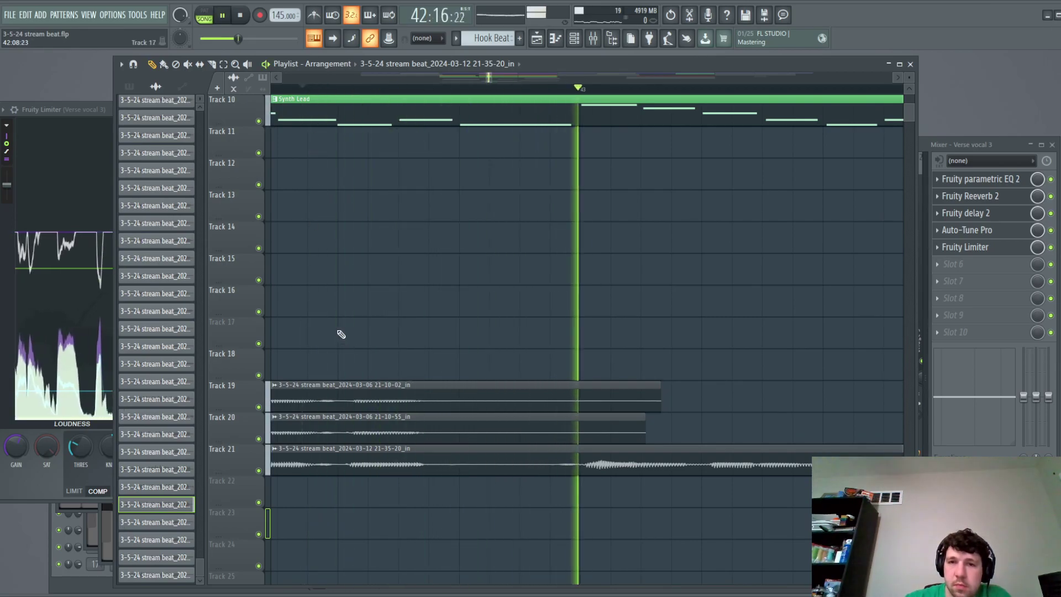
key("space")
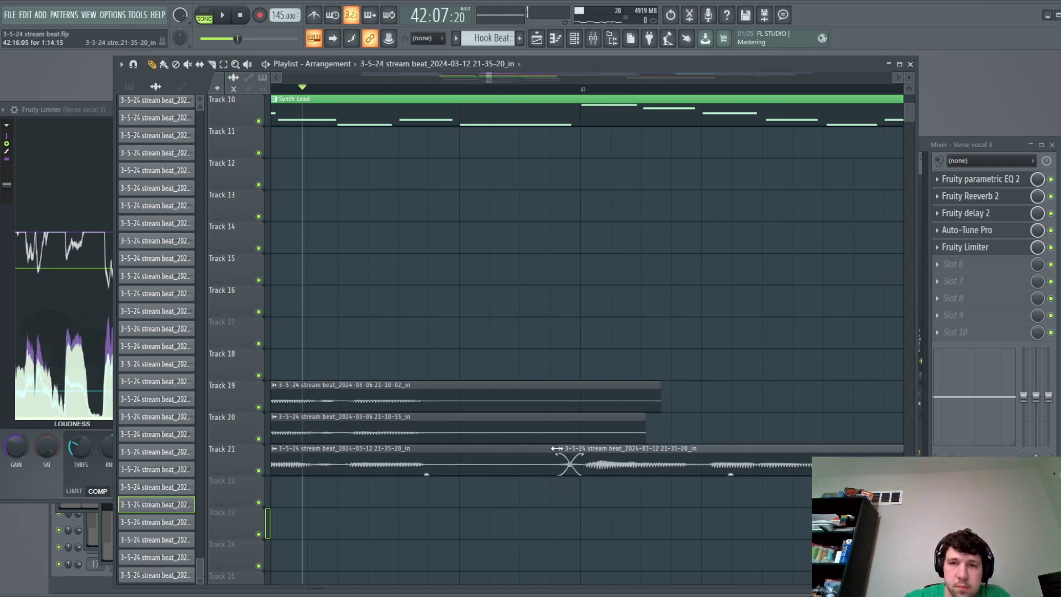
left_click_drag(581, 448, 559, 450)
key("space")
key("space")
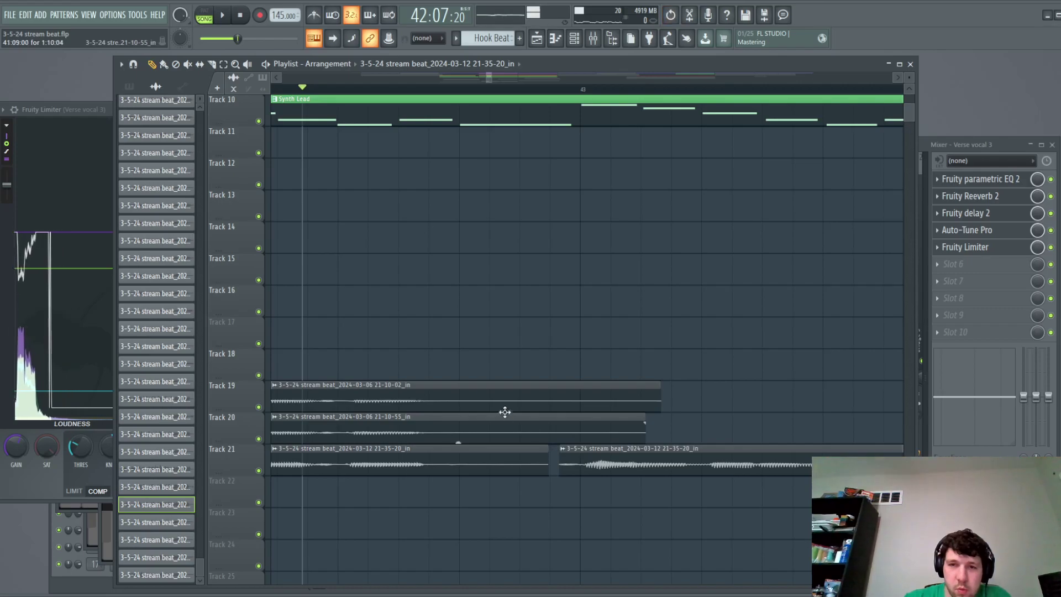
key("ctrl+z")
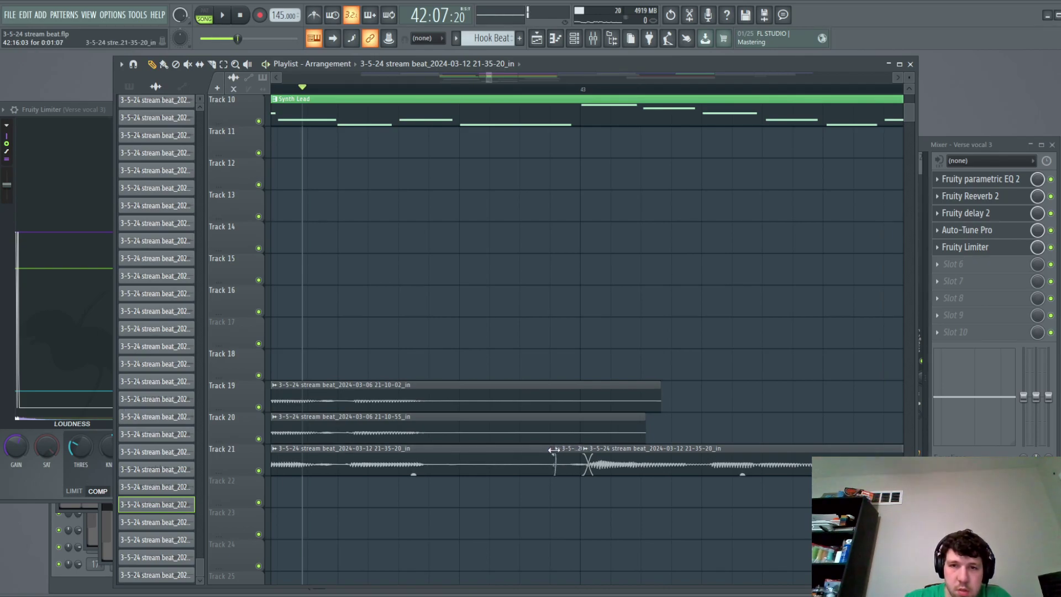
Play from bar 42 to bar 47 and compare the track 15 vocal with the backing layers on tracks 19 and 20.
key("space")
scroll(527, 505, "down", 2)
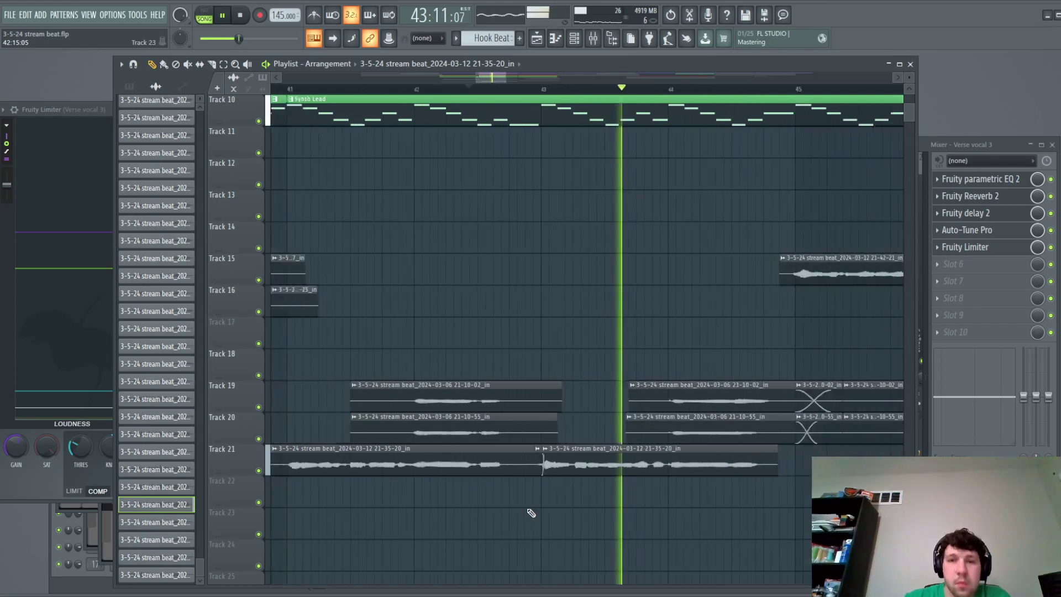
scroll(498, 308, "down", 2)
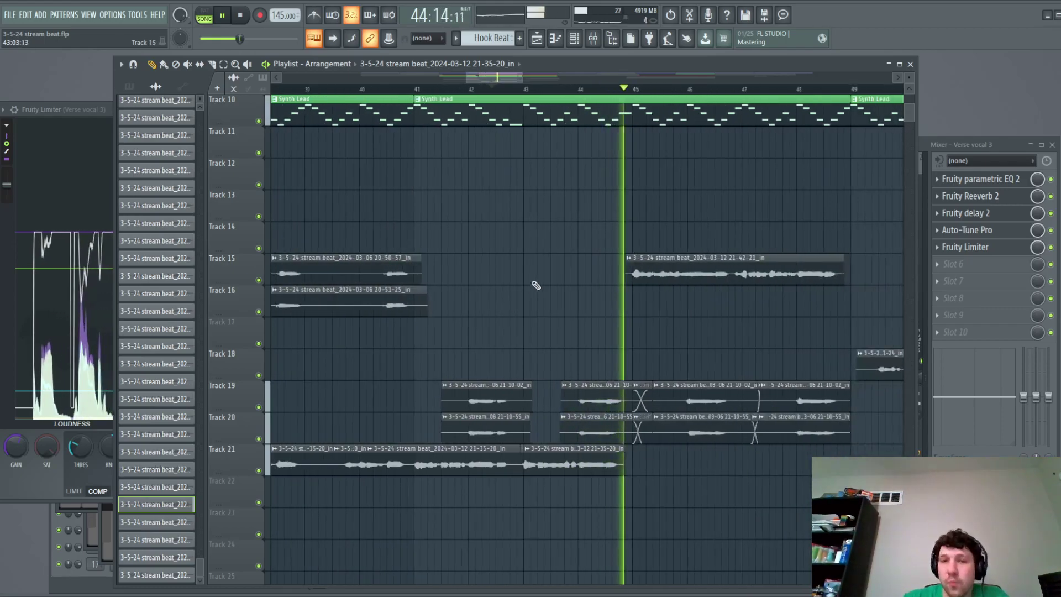
scroll(535, 285, "up", 2)
mouse_move(500, 79)
left_mouse_down()
mouse_move(517, 79)
mouse_move(503, 81)
left_mouse_up()
scroll(569, 221, "up", 4)
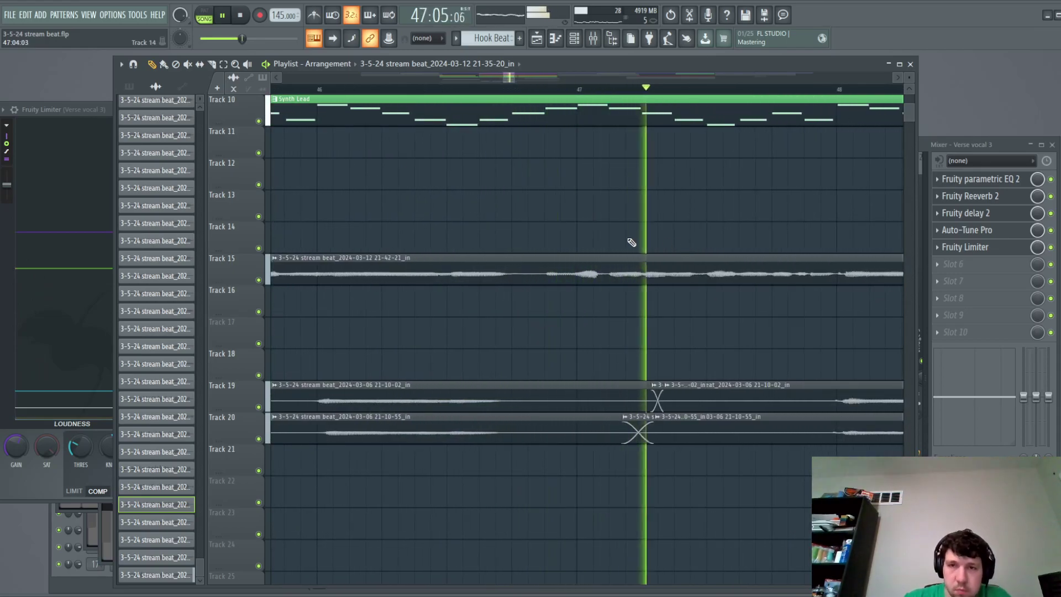
Slice the track 20 backing vocal just before bar 46 and nudge its phrase slightly earlier toward the track 19 layer.
scroll(629, 244, "down", 4)
scroll(554, 329, "up", 4)
key("space")
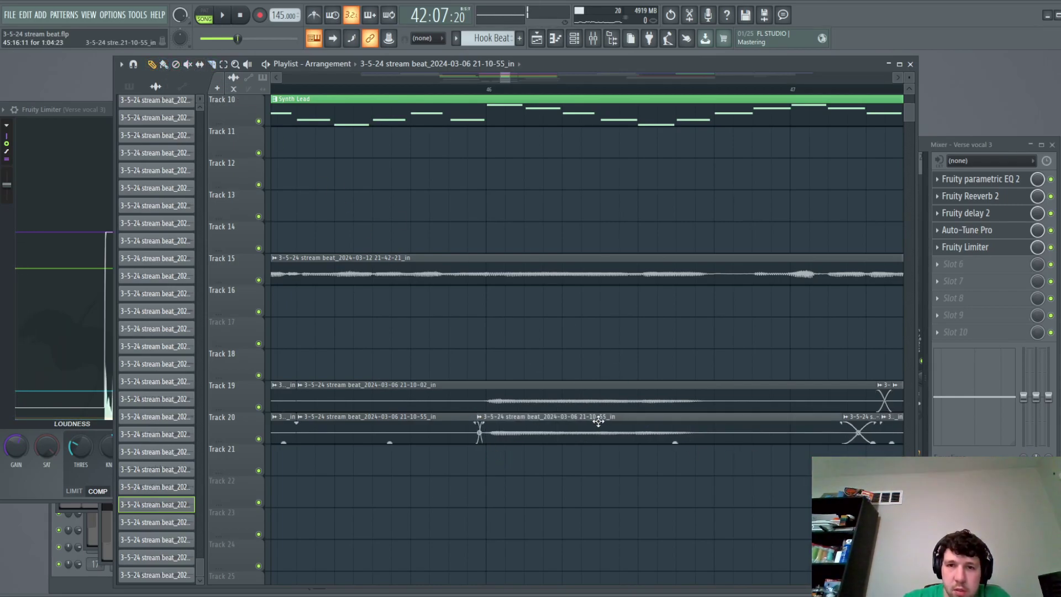
key("space")
Play from just before bar 46 to hear the adjusted track 20 phrase with tracks 15 and 19.
scroll(530, 496, "down", 2)
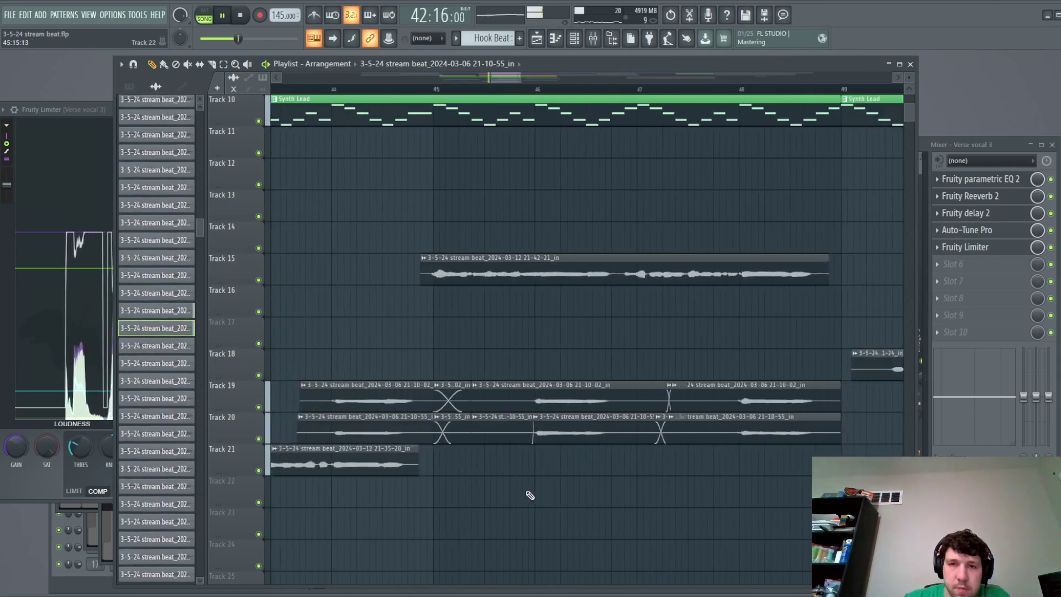
left_click(512, 89)
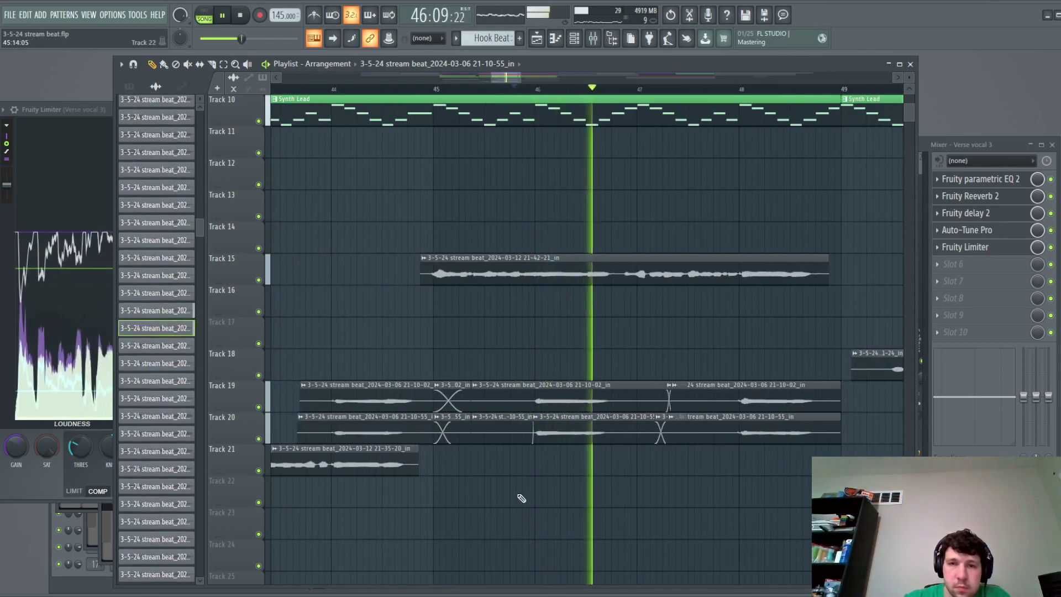
scroll(519, 490, "down", 1)
scroll(519, 490, "down", 3)
scroll(641, 491, "down", 2)
key("space")
key("space")
Replay from about bar 45 and nudge the track 20 phrase at bar 46 a little further earlier to match track 19.
scroll(625, 353, "up", 3)
left_click(481, 89)
scroll(590, 379, "up", 2)
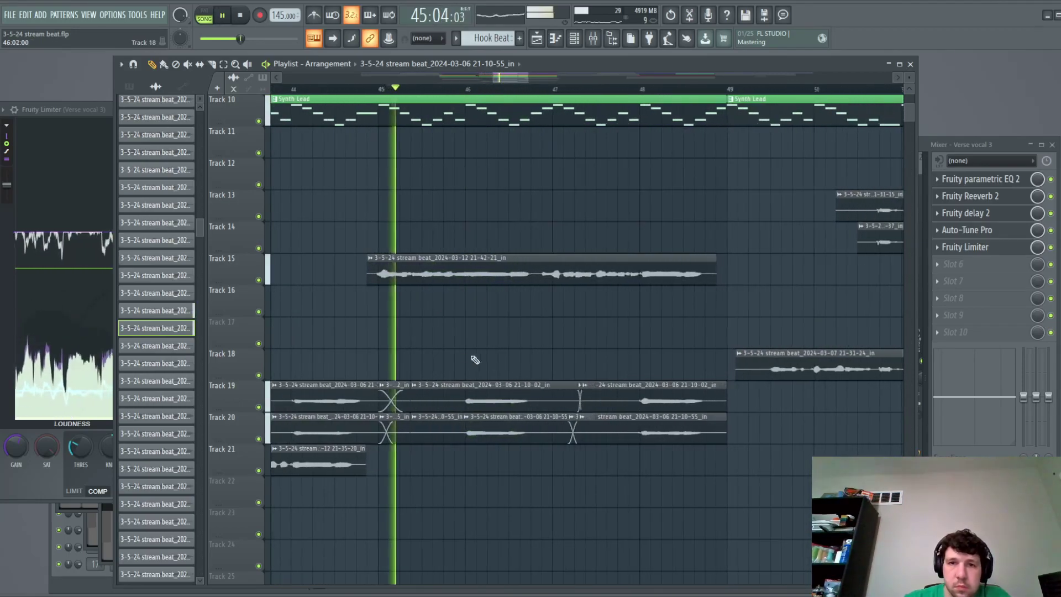
scroll(483, 359, "up", 3)
scroll(506, 347, "up", 2)
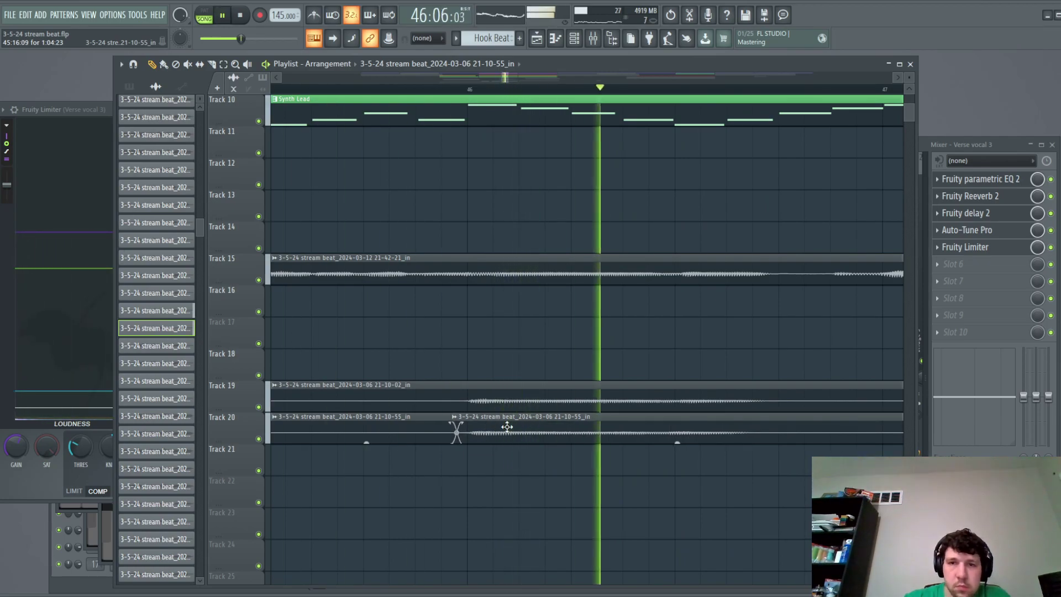
Play on through bar 49 and look over the vocal clips on tracks 13 to 21 up to bar 57.
scroll(526, 485, "down", 5)
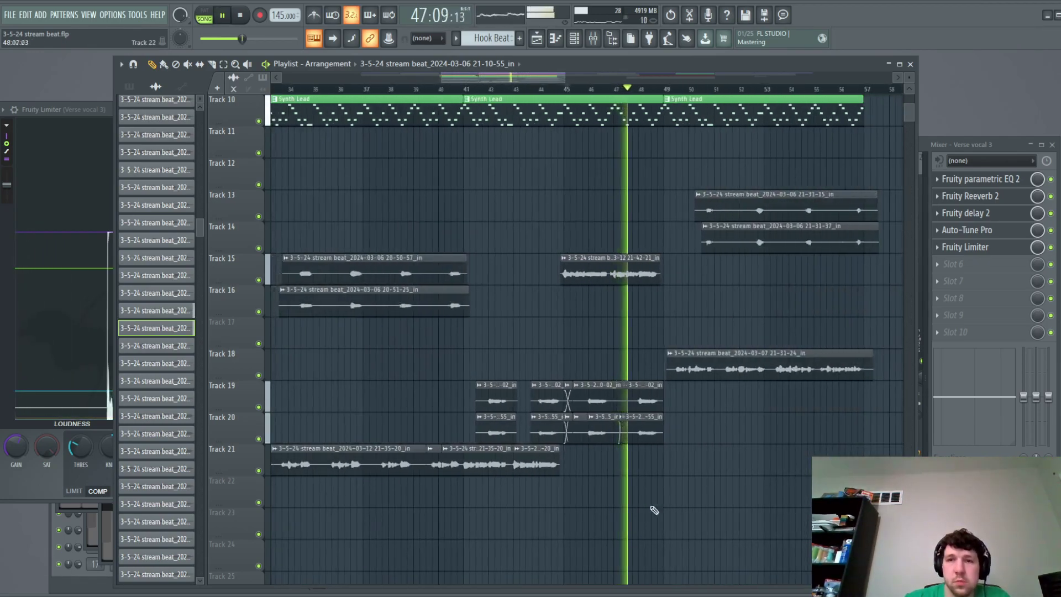
scroll(694, 479, "down", 2)
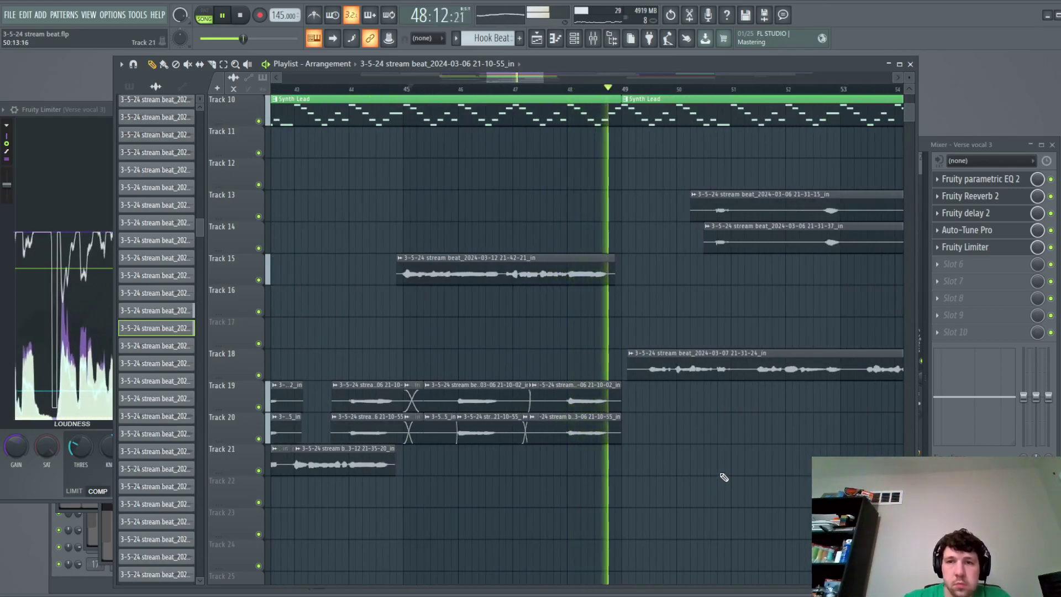
scroll(725, 478, "down", 2)
scroll(694, 467, "up", 3)
scroll(713, 474, "down", 3)
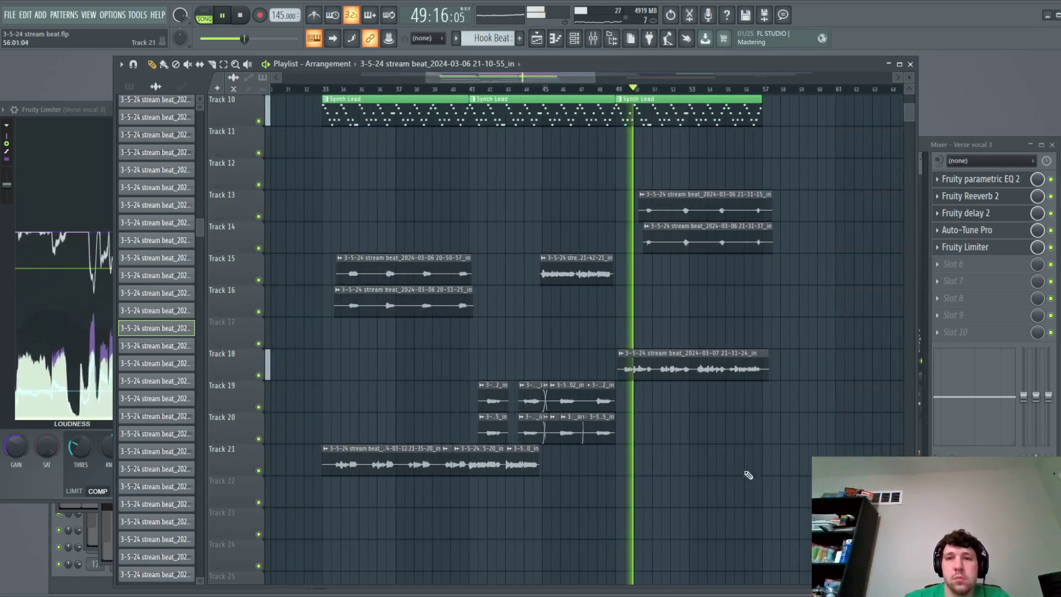
Add a Fruity Limiter in compressor mode to the Ad lib mixer track and adjust its threshold, knee, ratio, release and sustain during playback.
key("F9")
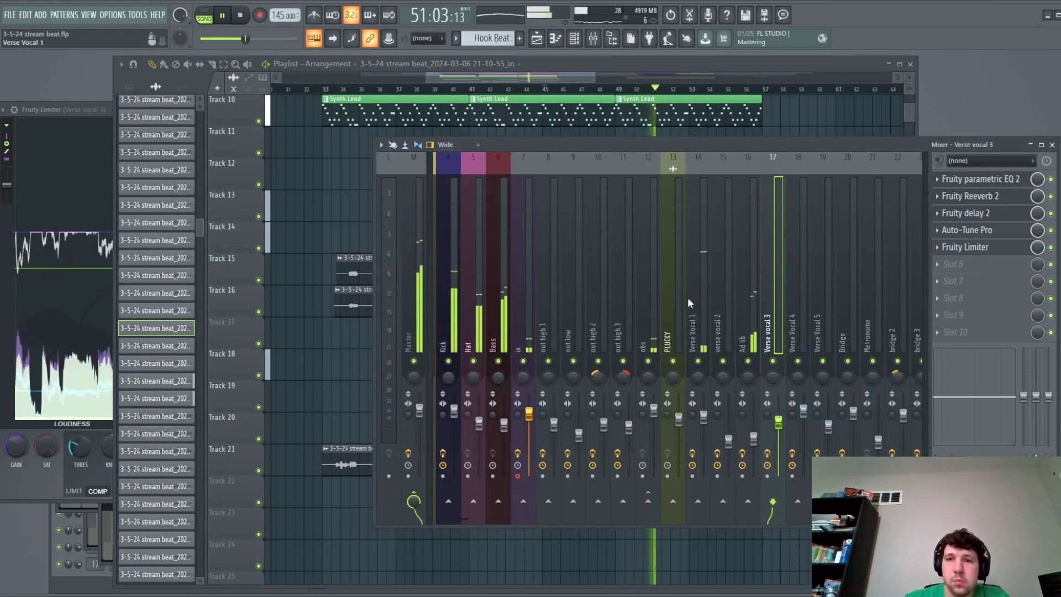
left_click(745, 290)
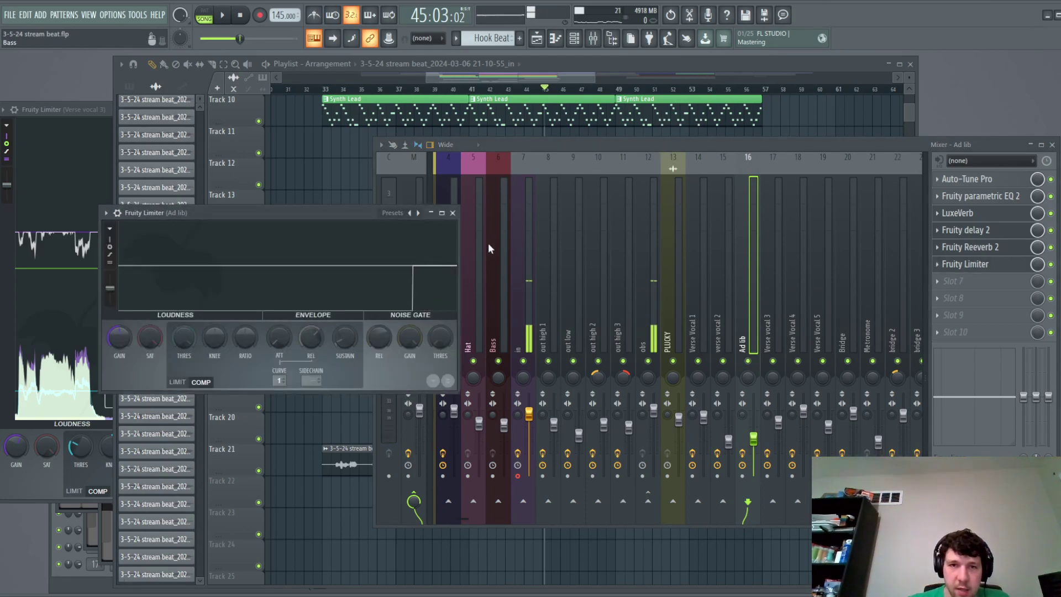
key("space")
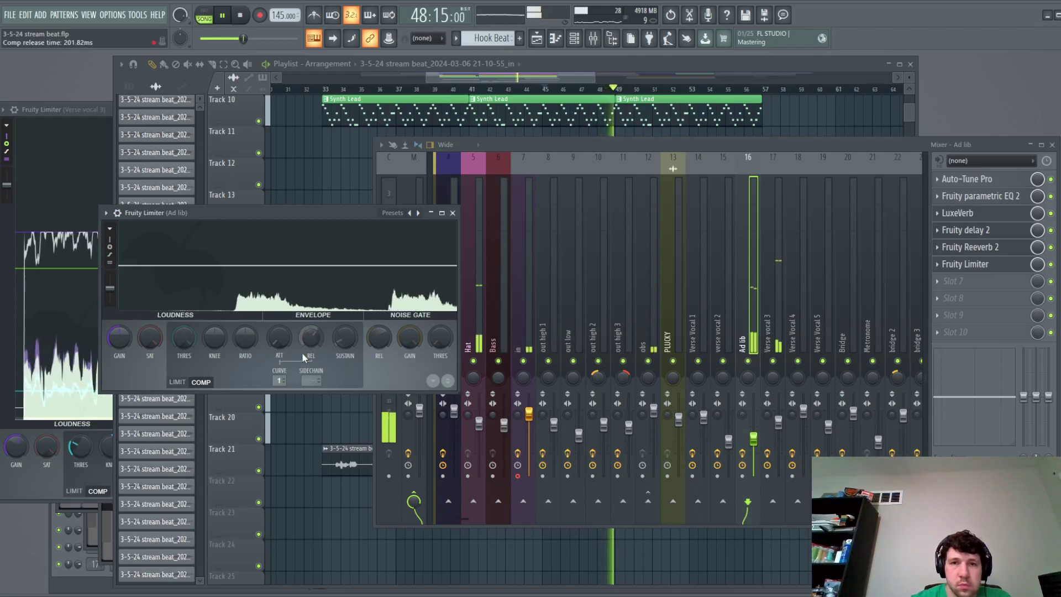
left_click_drag(184, 338, 184, 368)
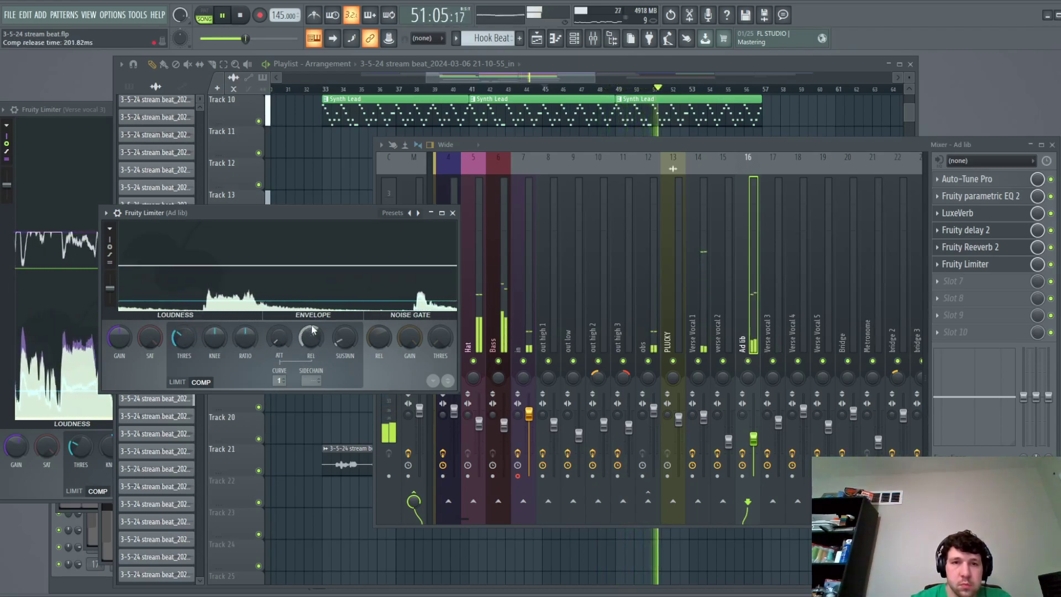
left_click_drag(311, 337, 311, 332)
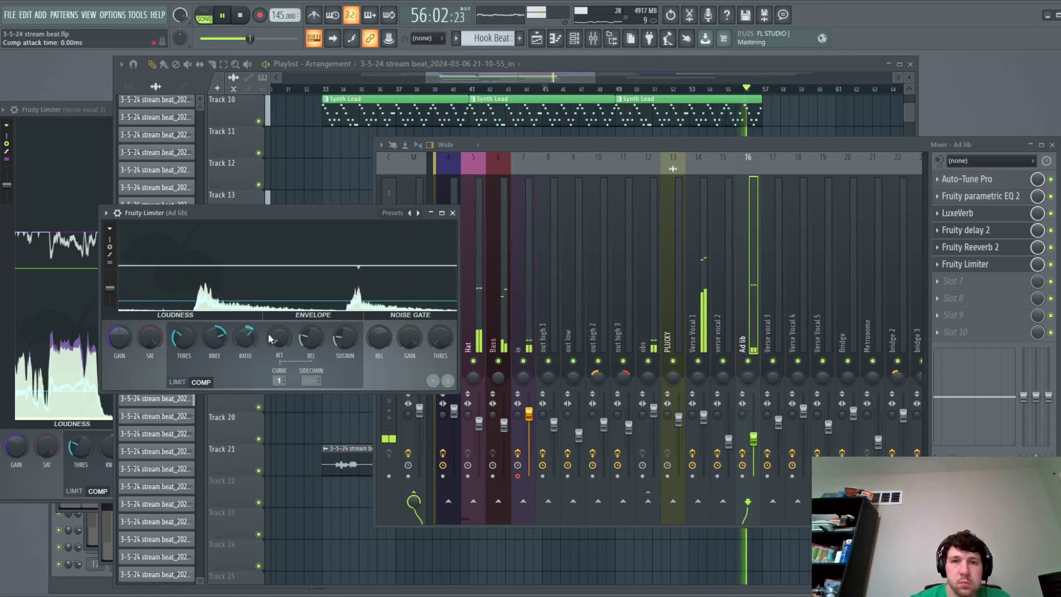
key("space")
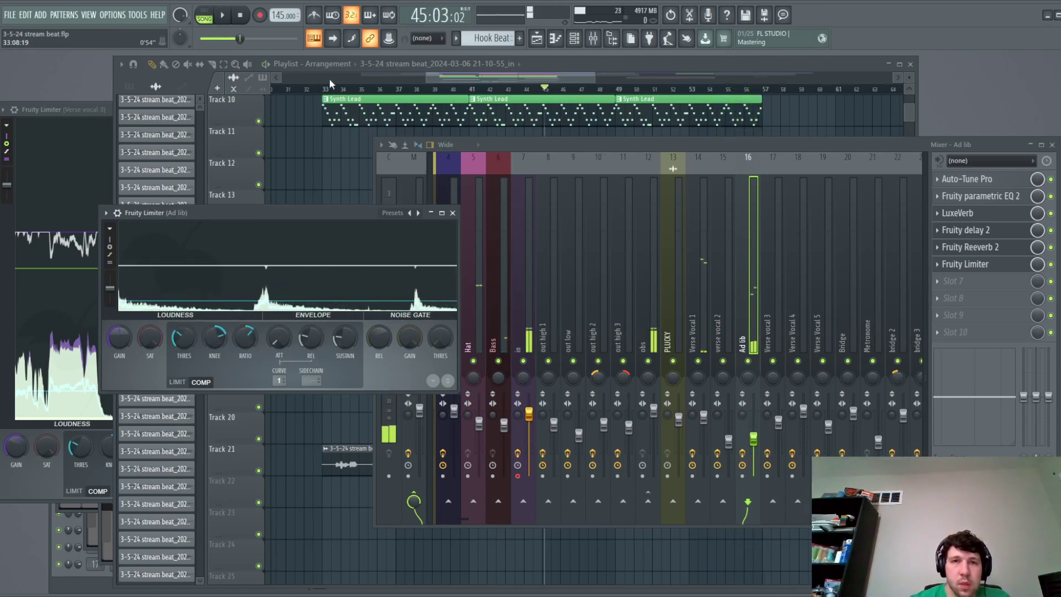
Play from bar 33 and set the Ad lib limiter's gain to 1.8 dB, compressor threshold to -18.4 dB and release to 0 ms.
left_click(326, 90)
key("space")
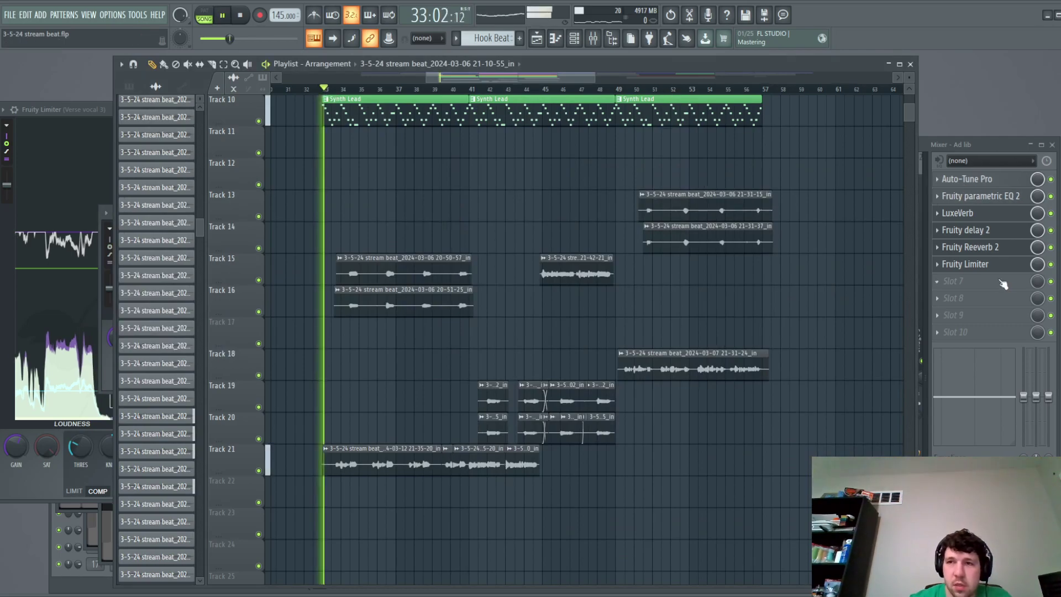
left_click(986, 264)
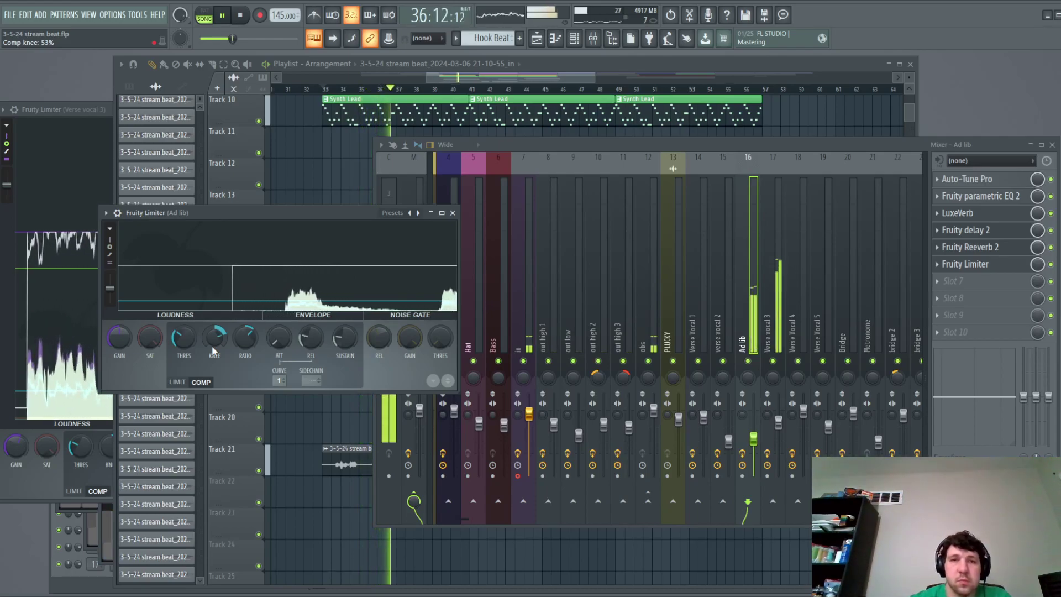
left_click_drag(126, 340, 183, 359)
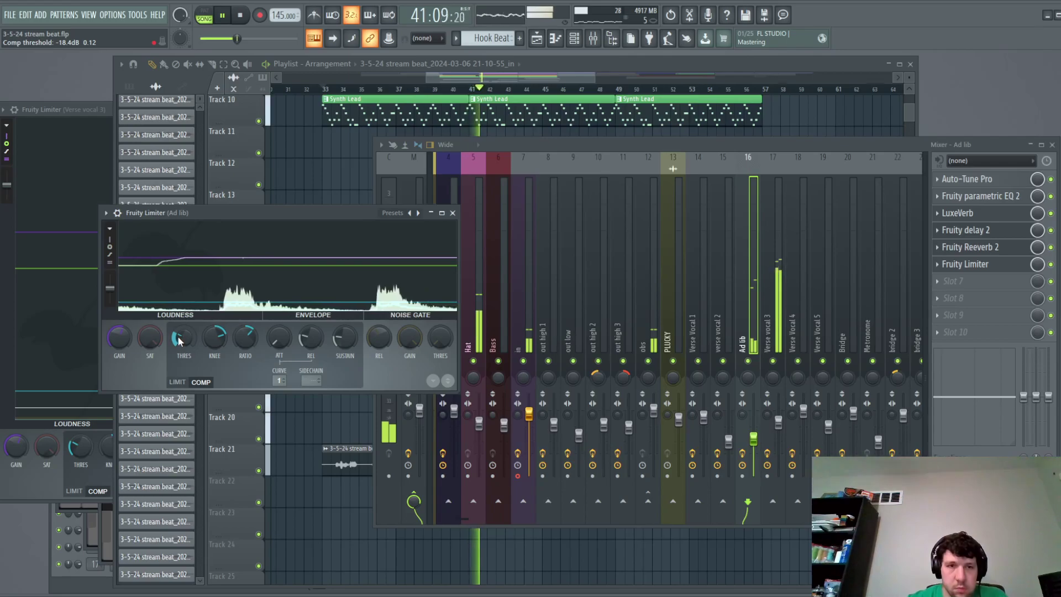
left_click_drag(307, 338, 307, 355)
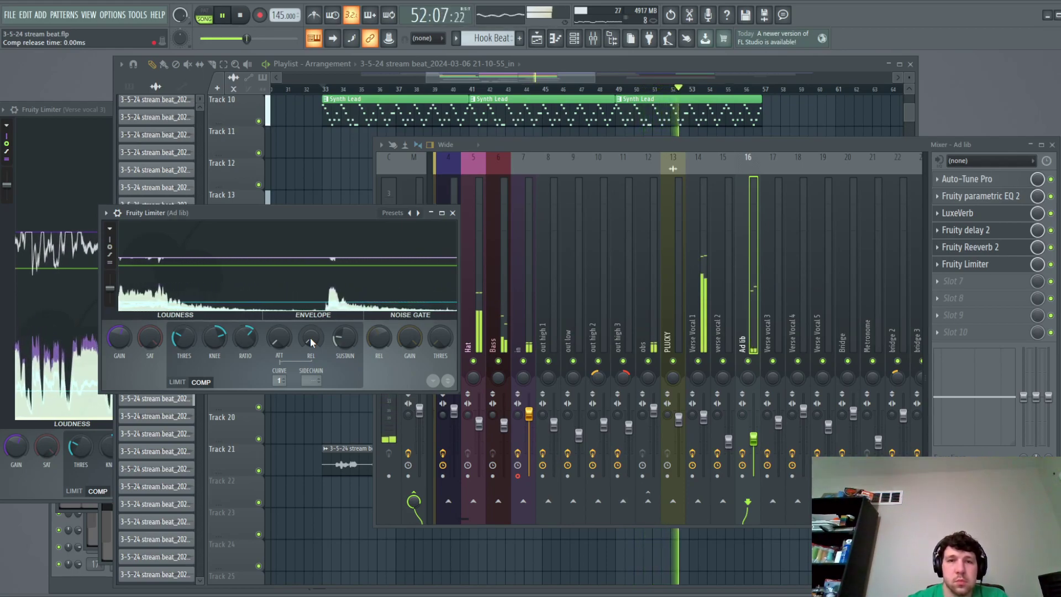
left_click_drag(311, 339, 311, 336)
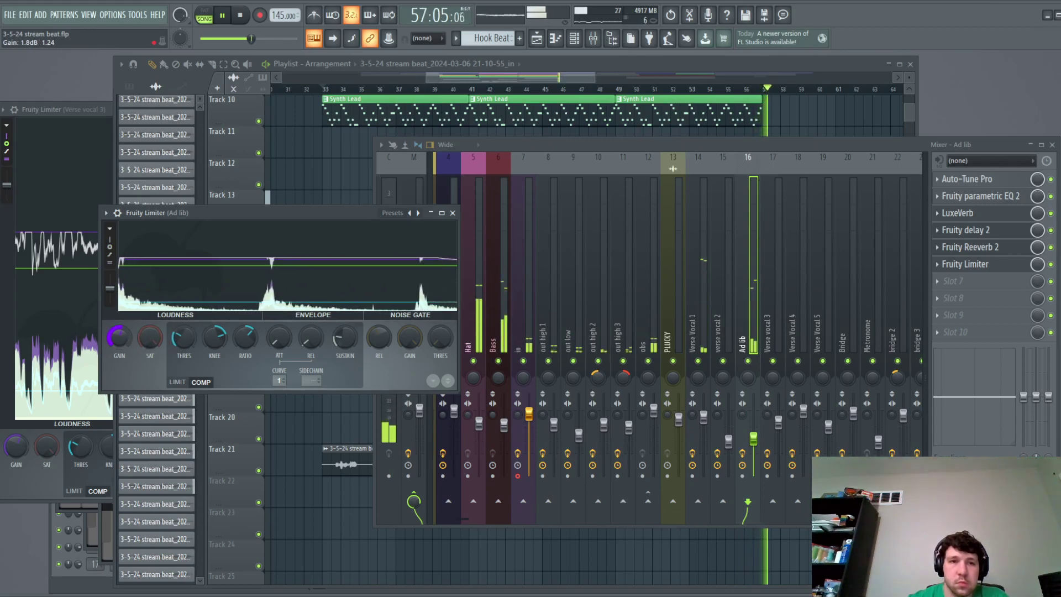
key("space")
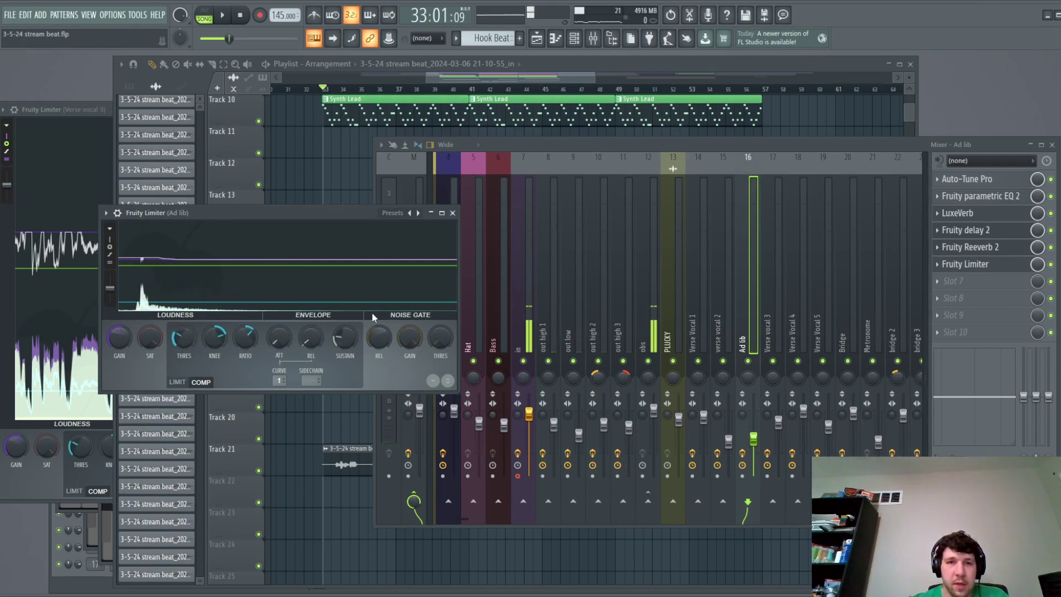
Set the Ad lib compressor threshold to -14.7 dB and compare the sound with the gain reset to 0 dB, undoing the reset.
key("space")
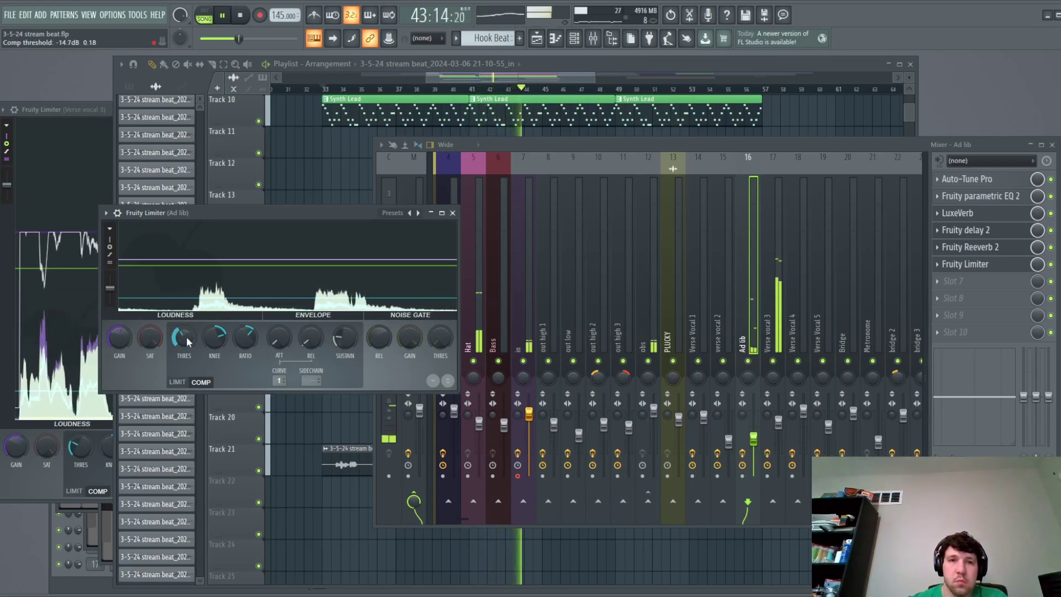
left_click(130, 344, "alt")
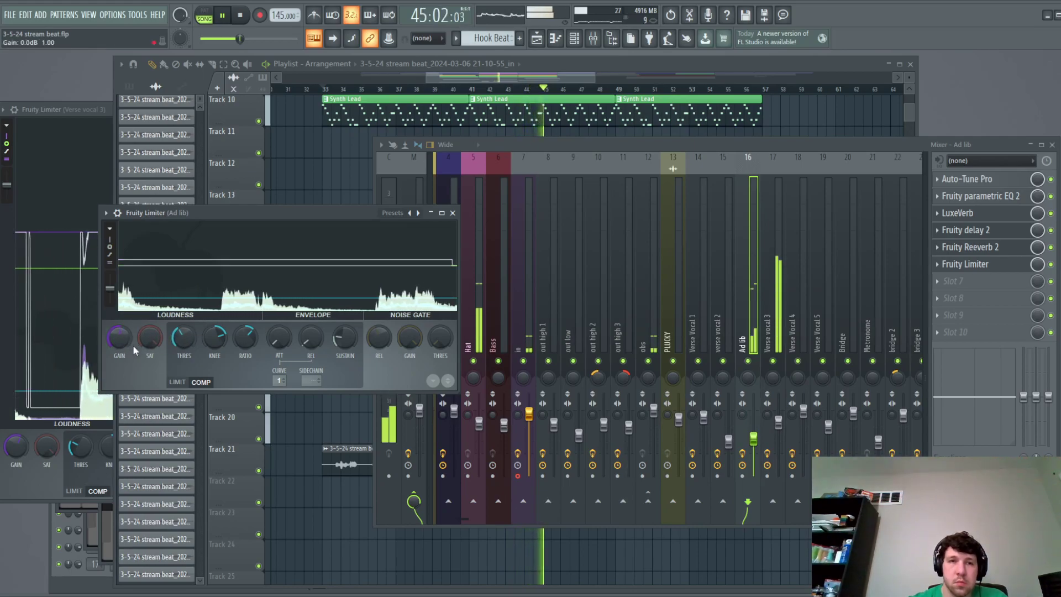
key("ctrl+z")
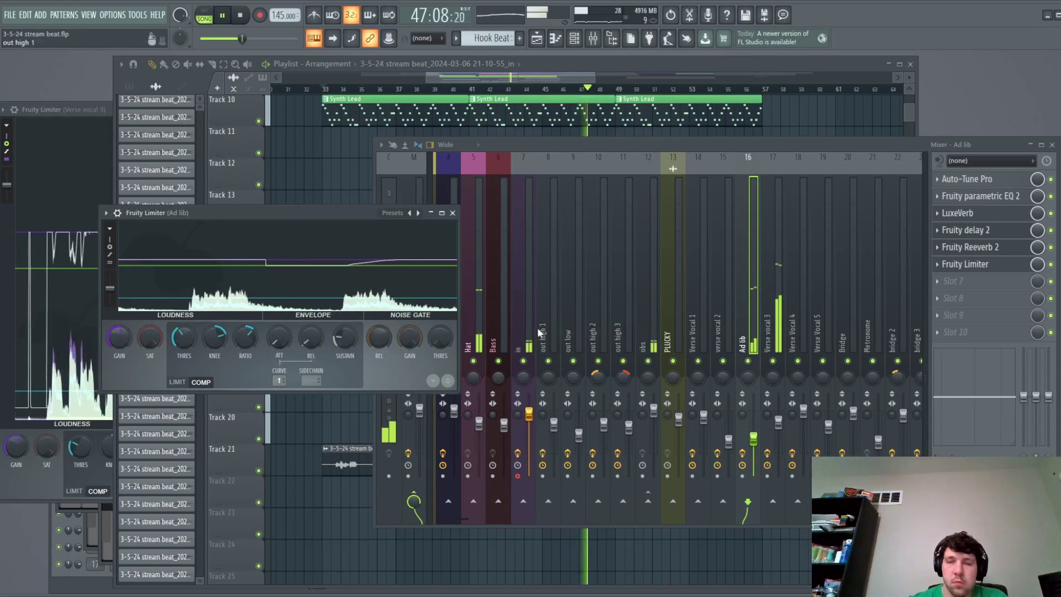
Enlarge the Ad lib limiter window to examine its compression during playback, and close it along with the mixer.
left_click_drag(324, 216, 317, 124)
left_click_drag(446, 303, 685, 426)
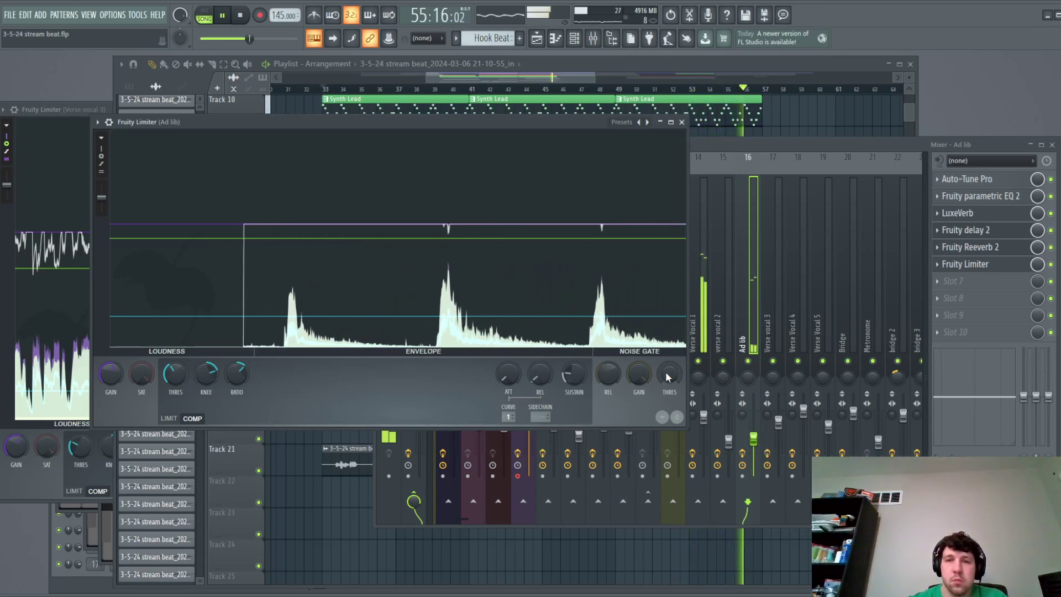
key("space")
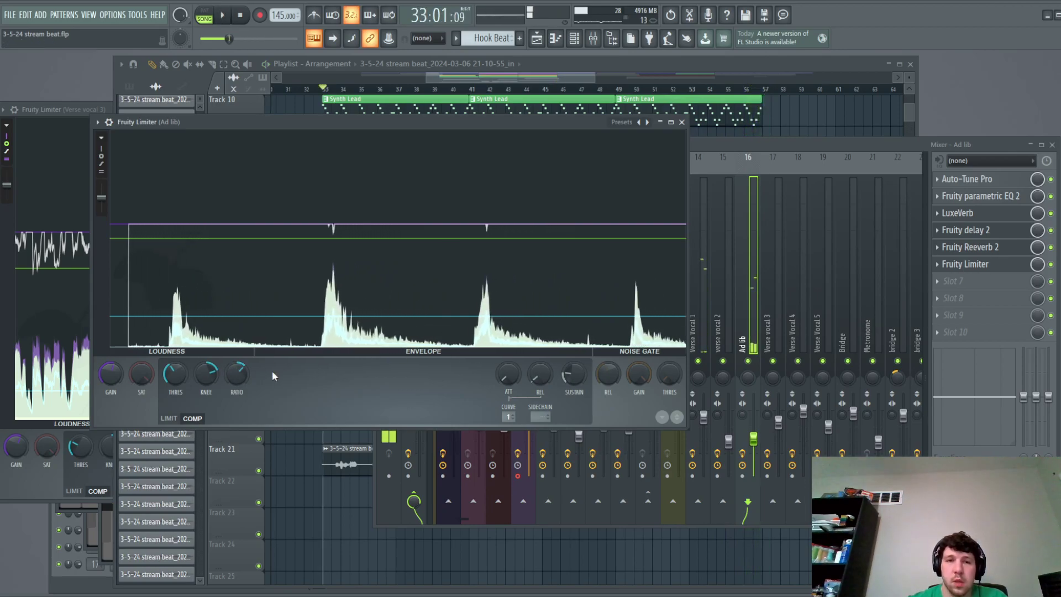
left_click(682, 122)
left_click(1053, 145)
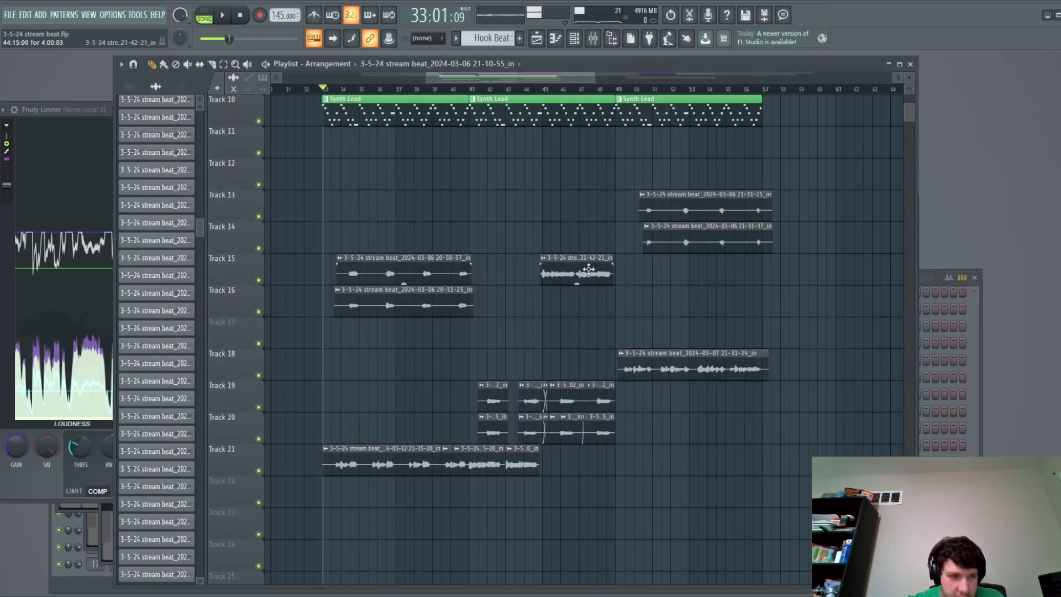
Examine the arrangement around bar 73, select the vocal clips on Tracks 10 to 13 and play the transition from about bar 70.
scroll(588, 270, "down", 5)
scroll(742, 310, "up", 3)
scroll(663, 281, "up", 2)
left_click_drag(487, 78, 649, 57)
scroll(530, 203, "up", 3)
scroll(636, 188, "up", 1)
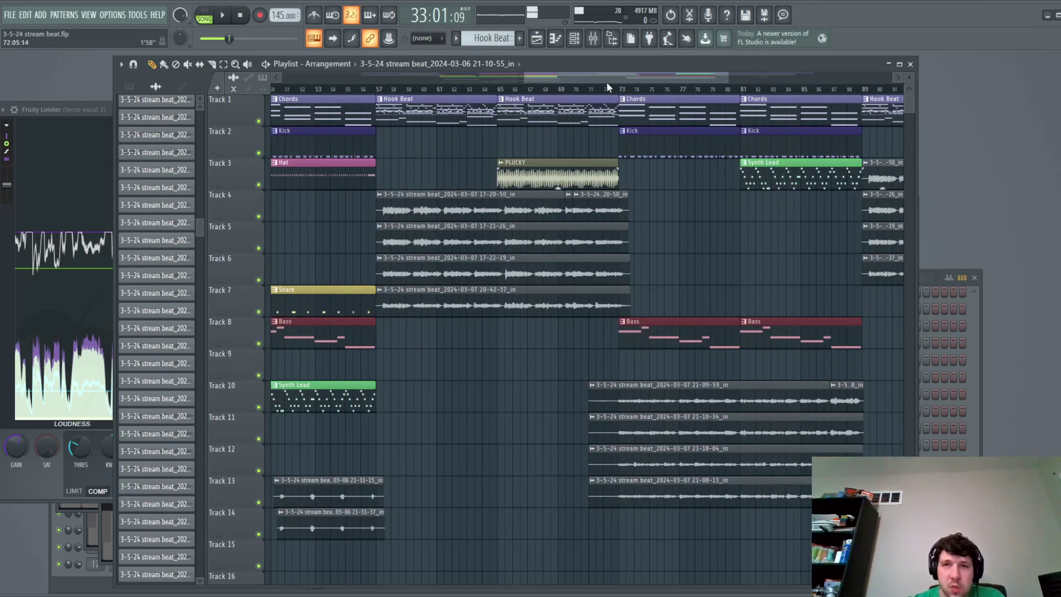
scroll(613, 89, "right", 3)
left_click_drag(440, 469, 453, 386)
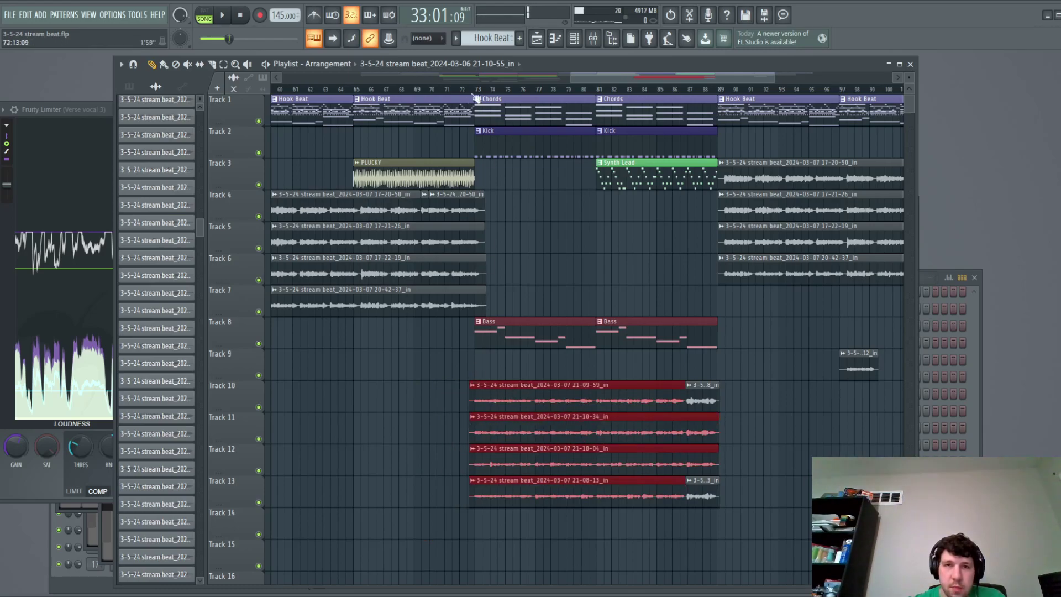
key("space")
scroll(663, 309, "down", 3)
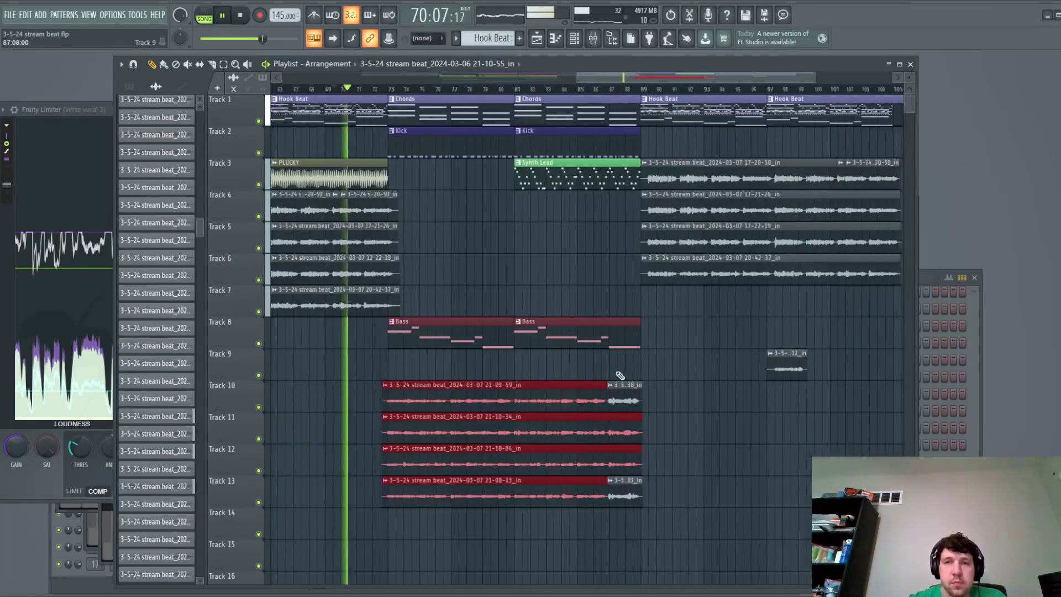
scroll(624, 430, "up", 2)
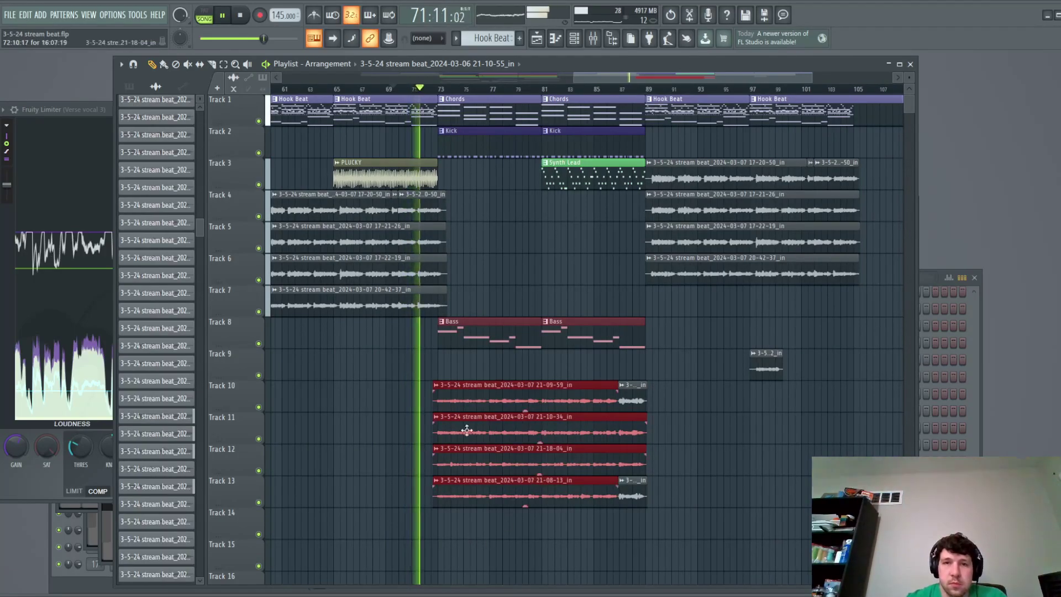
Select all clips from bar 73 onward and move them four bars later to start at bar 77.
left_click_drag(454, 538, 851, 110)
scroll(846, 166, "down", 3)
key("space")
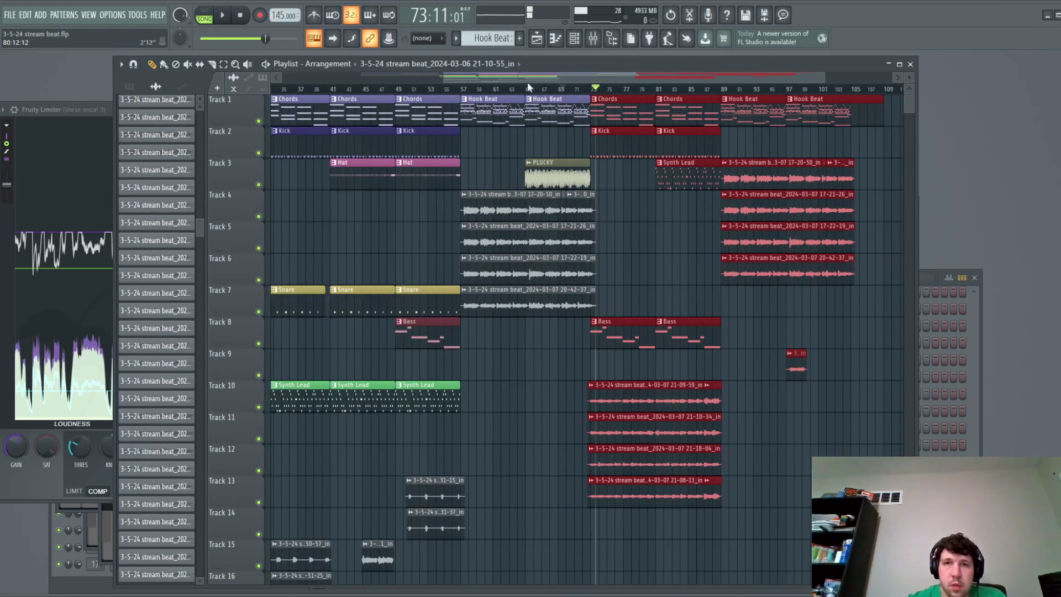
scroll(621, 130, "up", 4)
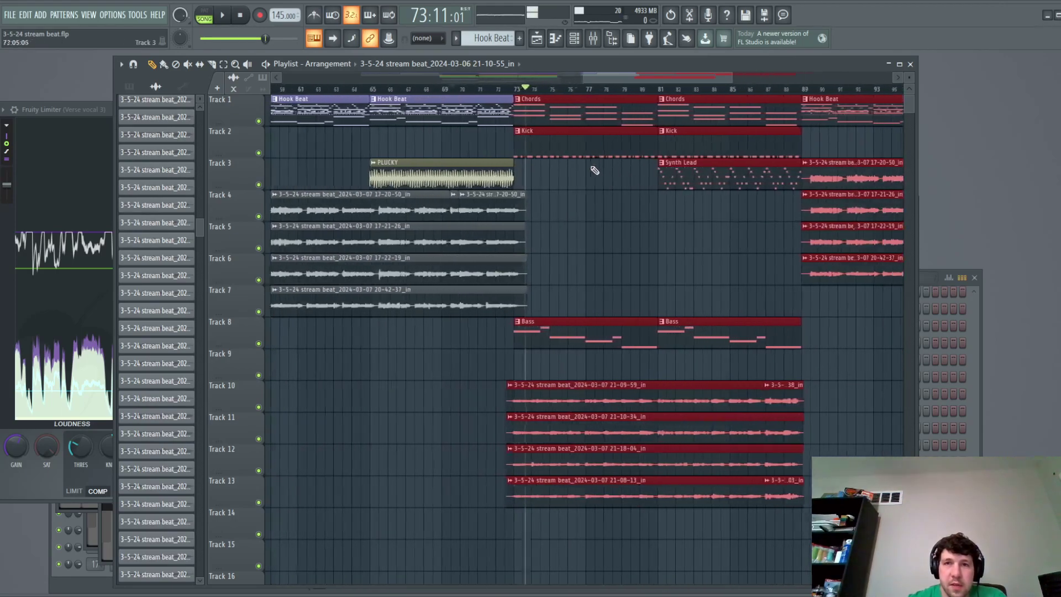
left_click_drag(590, 108, 745, 108)
Play into the gap after bar 73 and trim the ends of the hook vocal clips on Tracks 4 to 7 to about half a bar past it.
key("space")
scroll(612, 197, "down", 4)
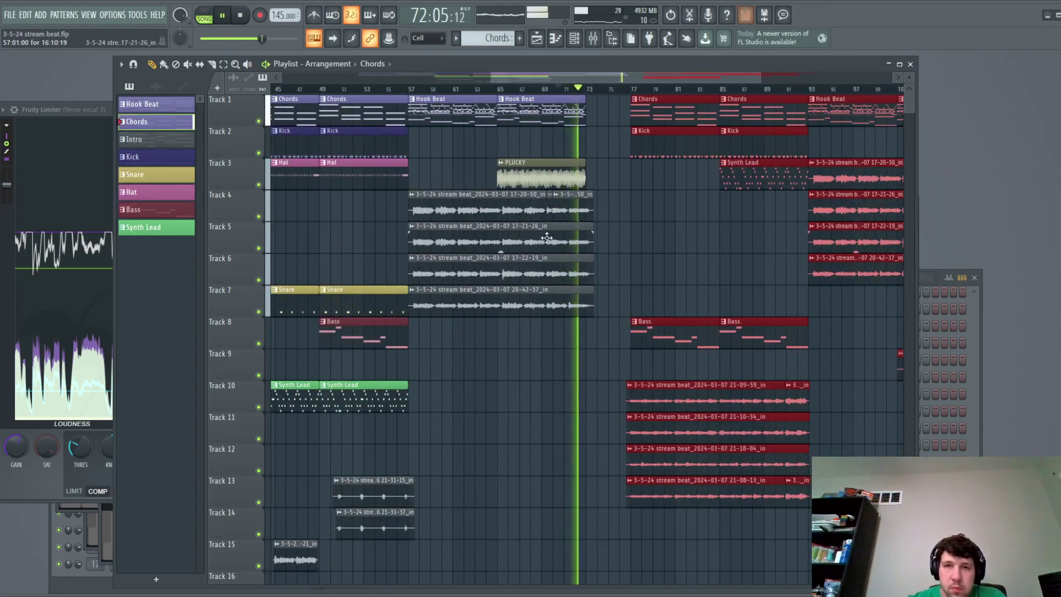
scroll(608, 268, "up", 4)
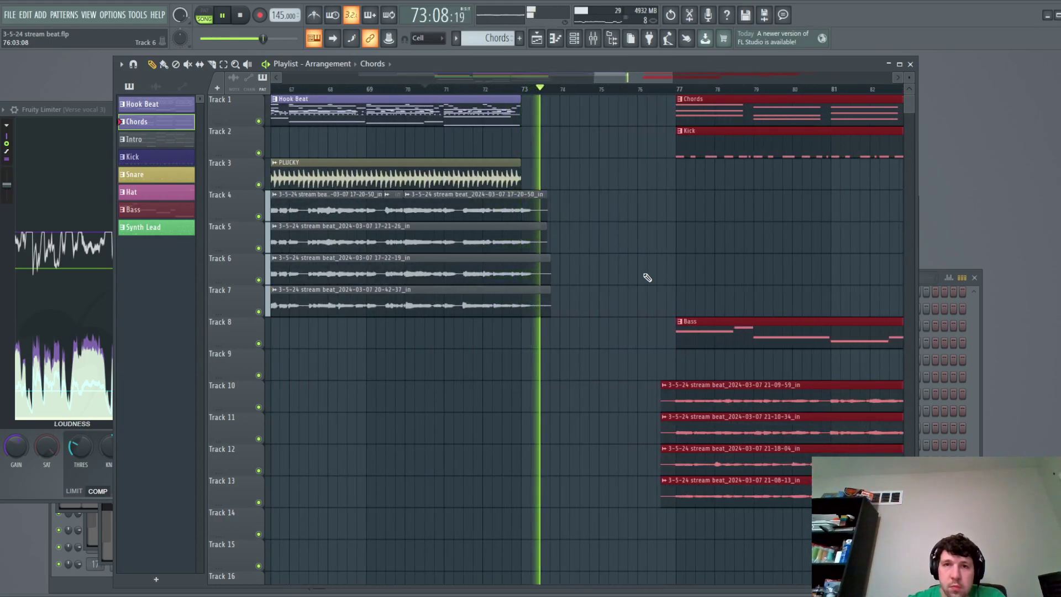
key("space")
scroll(590, 260, "up", 4)
left_click_drag(587, 159, 532, 342)
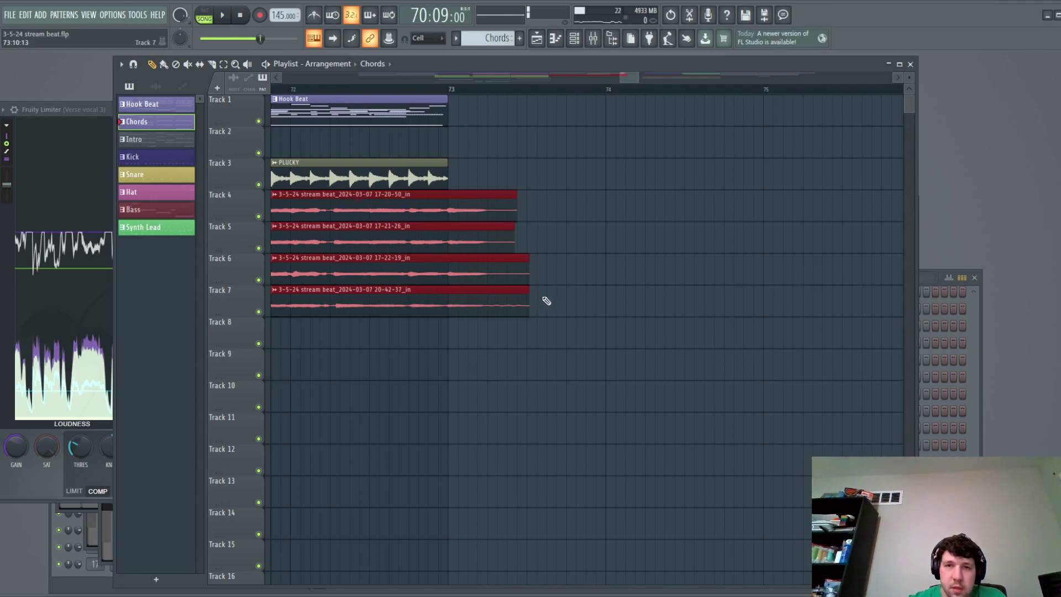
left_click(552, 292)
Listen to the trimmed hook ending and place a Chords pattern clip on Track 15 starting at bar 73.
key("space")
scroll(564, 330, "down", 5)
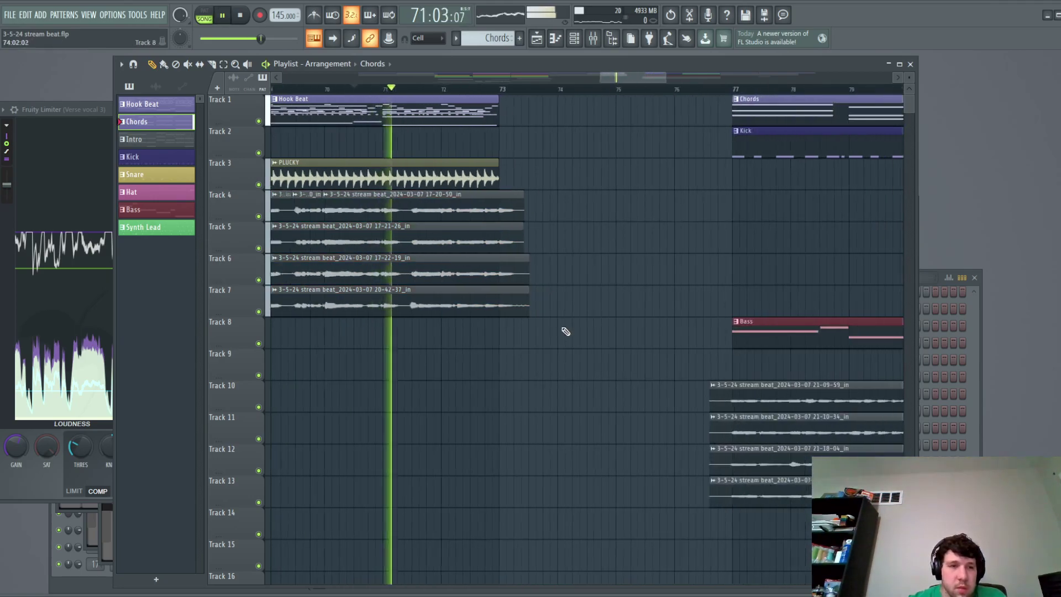
scroll(479, 275, "down", 3)
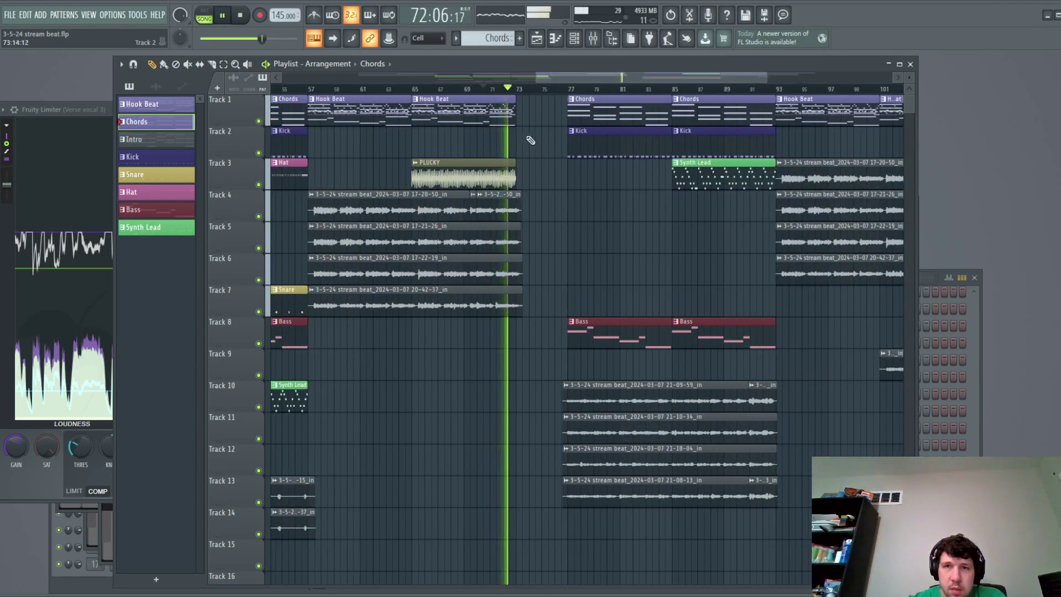
left_click(526, 478)
key("space")
scroll(558, 506, "up", 4)
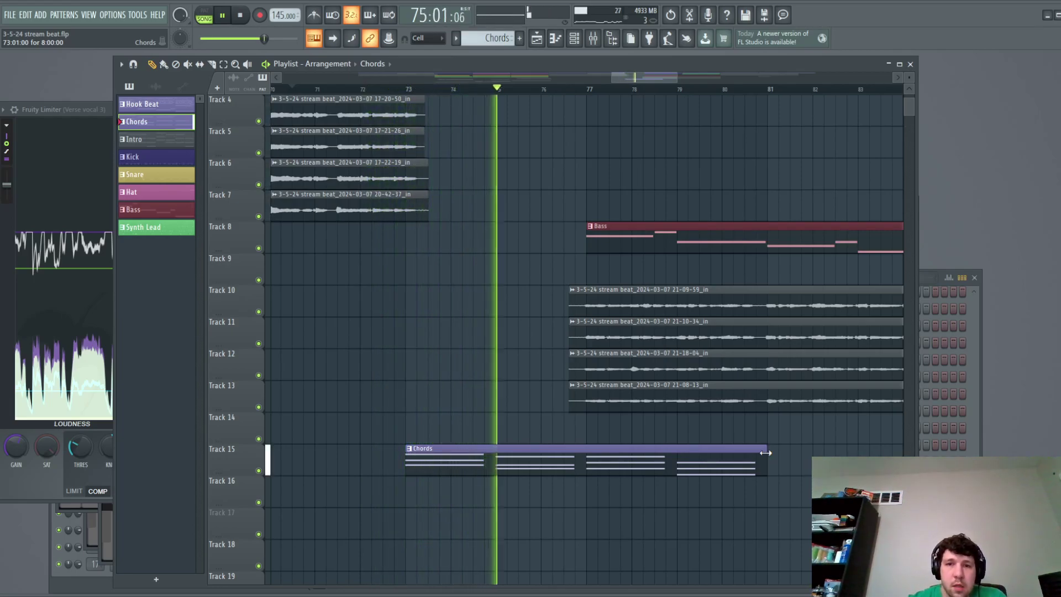
Shorten the Chords clip on Track 15 to one bar, from bar 73 to bar 74.
scroll(707, 535, "down", 3)
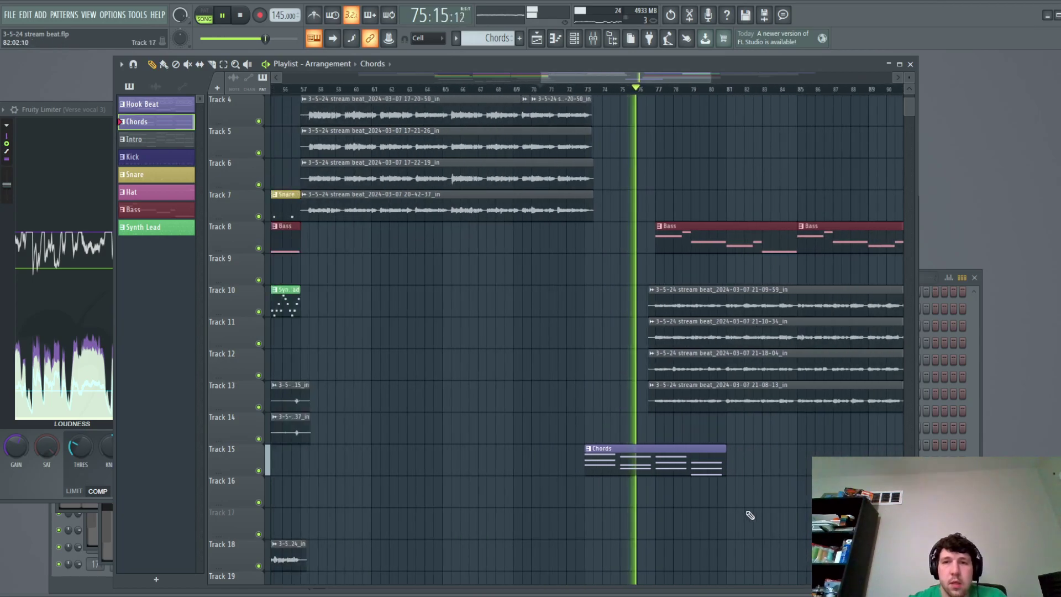
scroll(704, 502, "up", 2)
key("space")
scroll(707, 505, "down", 3)
scroll(765, 502, "up", 1)
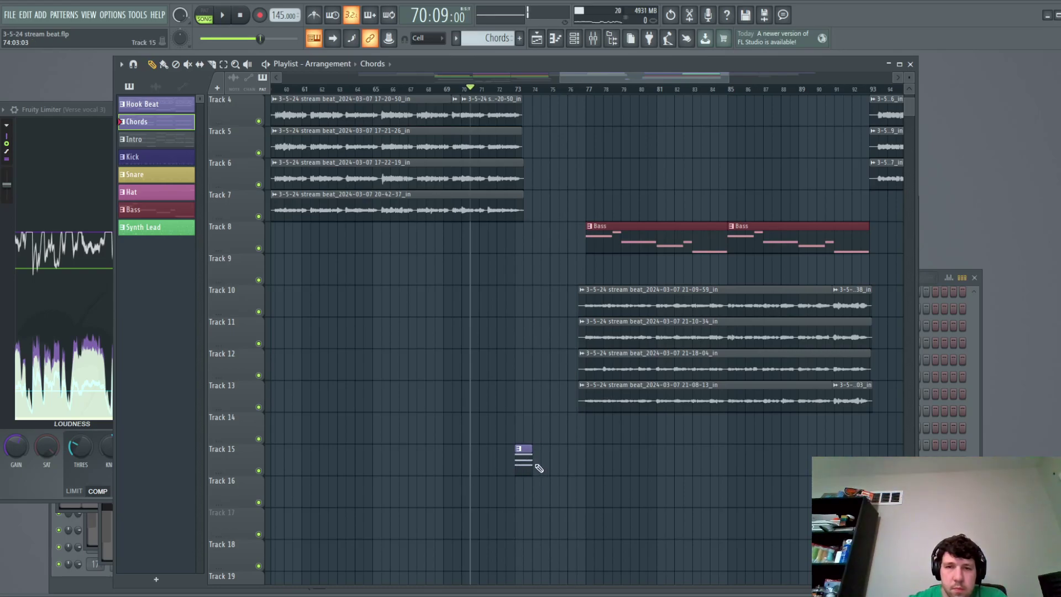
Repeat the one-bar Chords clip along Track 15 so four copies fill the gap up to bar 77.
key("space")
left_click_drag(550, 459, 585, 459)
scroll(569, 498, "up", 2)
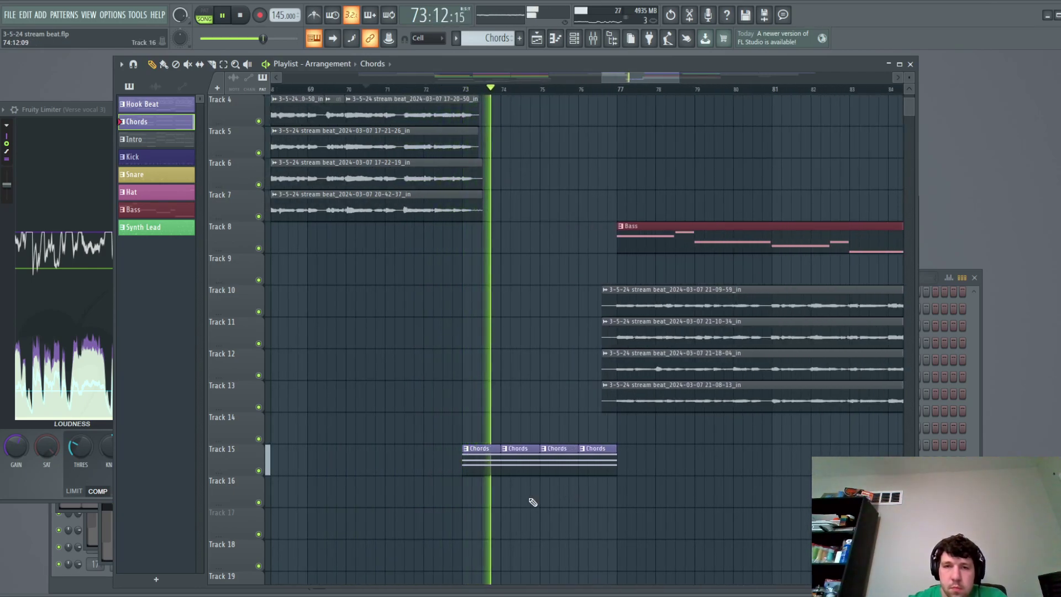
Trim the four Chords clips on Track 15 to about three quarters of a bar and pack them at half-bar intervals from bar 73.
key("space")
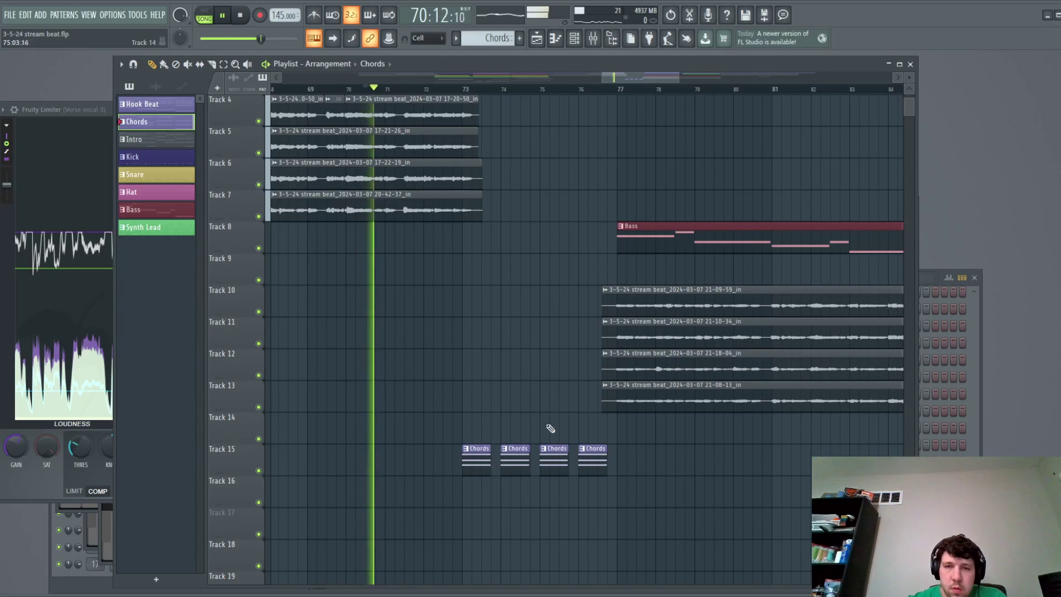
mouse_move(512, 467)
left_mouse_down()
mouse_move(494, 467)
mouse_move(533, 466)
mouse_move(517, 472)
left_mouse_up()
left_click_drag(586, 467, 525, 474)
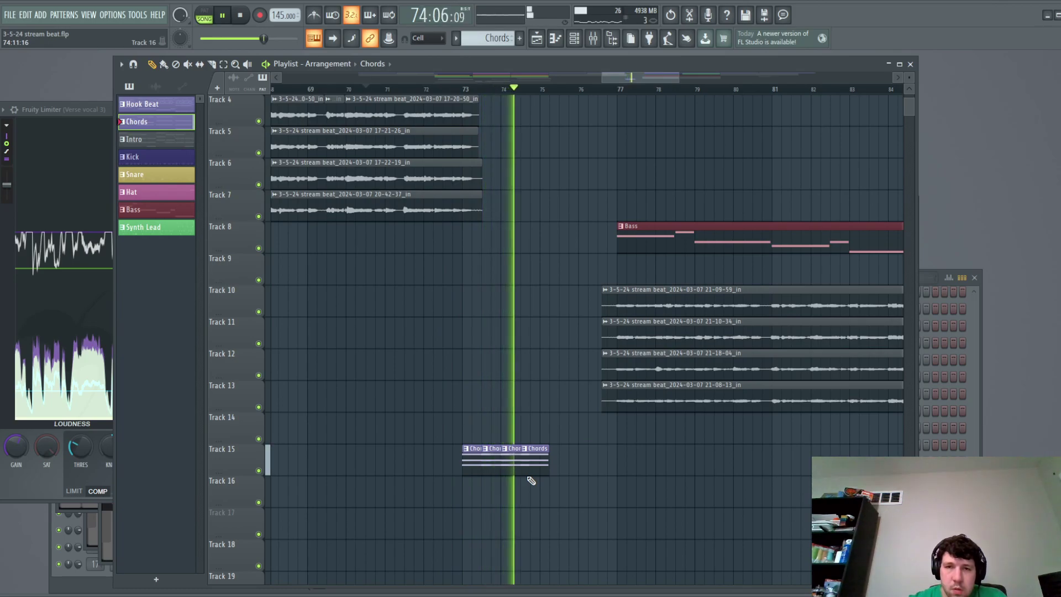
Remove the four Chords clips from Track 15.
scroll(509, 373, "up", 3)
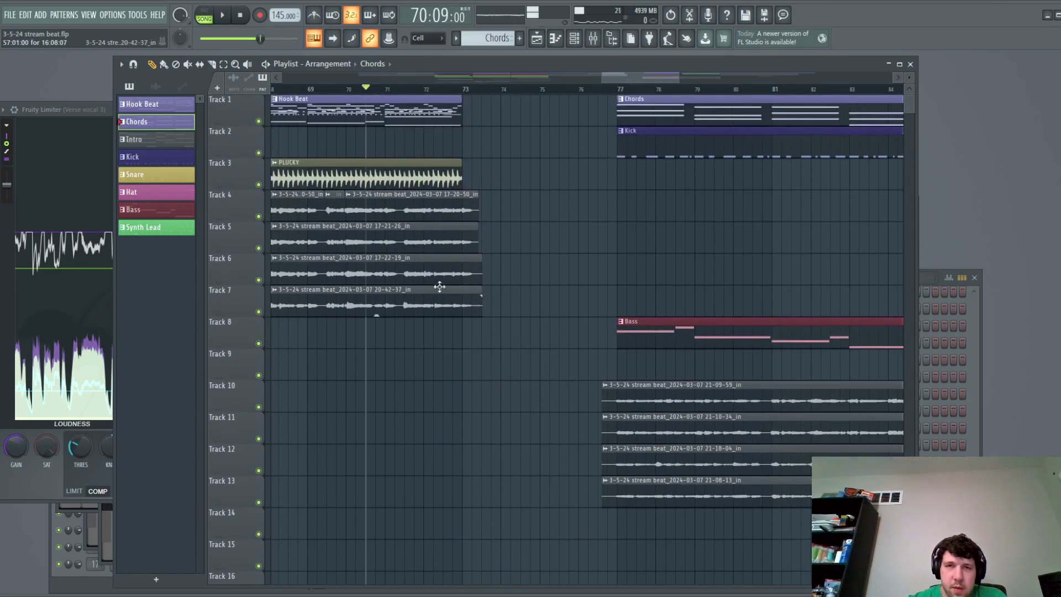
scroll(440, 276, "down", 5)
scroll(556, 399, "up", 5)
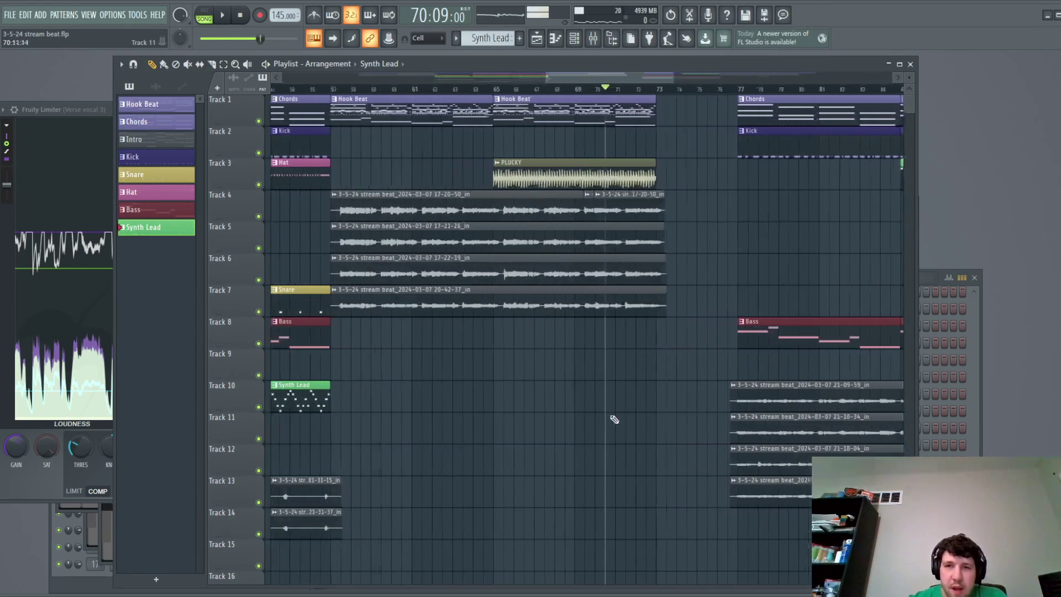
Place a Synth Lead clip on Track 9 at bar 73 and shorten it to two bars.
left_click(539, 376)
key("space")
left_click_drag(609, 77, 625, 79)
left_click_drag(770, 366, 462, 366)
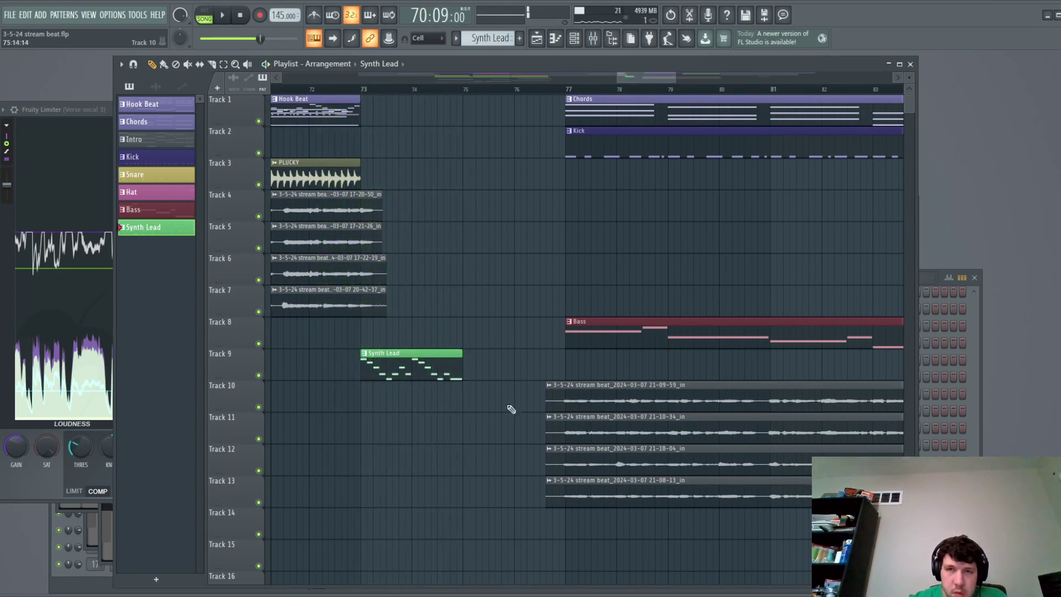
Select all clips from bar 77 onward and move them two bars earlier, so the section starts at bar 75.
scroll(573, 457, "down", 3)
scroll(625, 528, "down", 2)
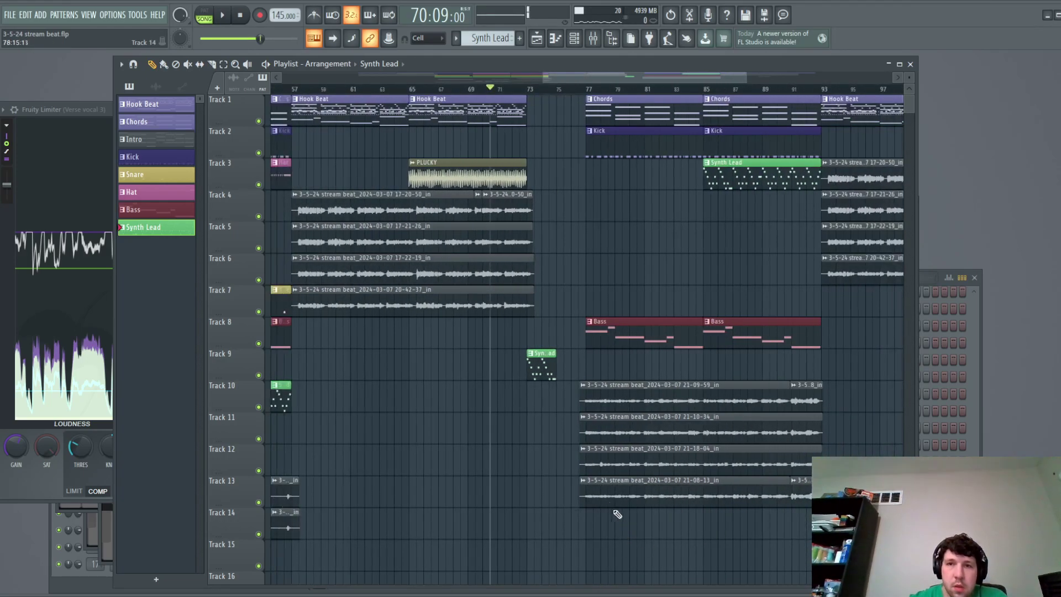
scroll(621, 517, "down", 2)
scroll(621, 520, "up", 3)
left_click_drag(576, 536, 869, 120)
left_click_drag(739, 80, 673, 94)
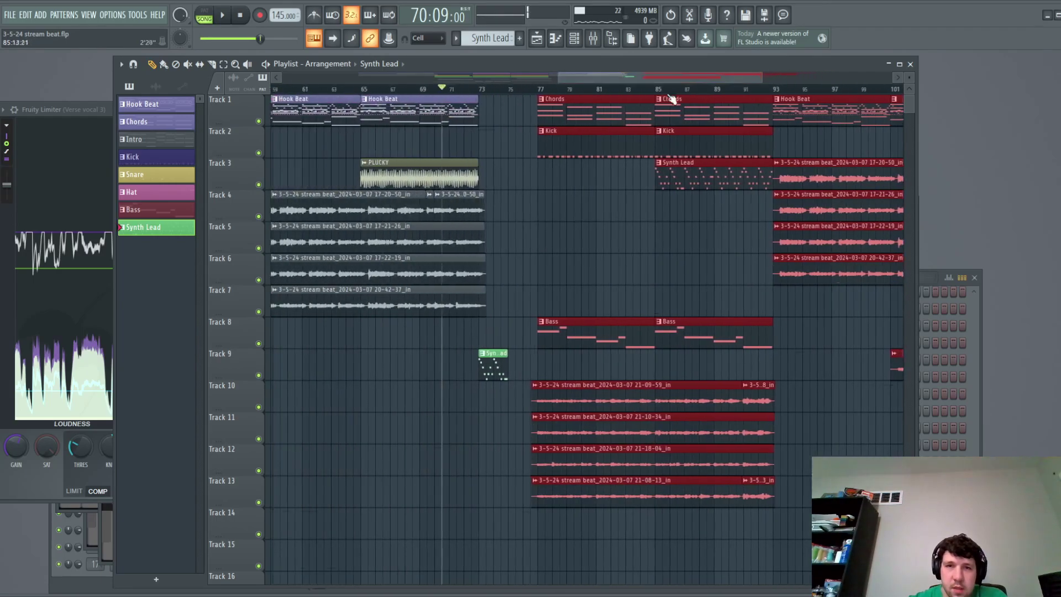
scroll(471, 239, "down", 2)
scroll(569, 140, "up", 4)
left_click_drag(445, 145, 438, 146)
Listen to the hook ending, the two-bar Synth Lead transition and the section at bar 75, and clear the clip selection.
scroll(311, 99, "down", 3)
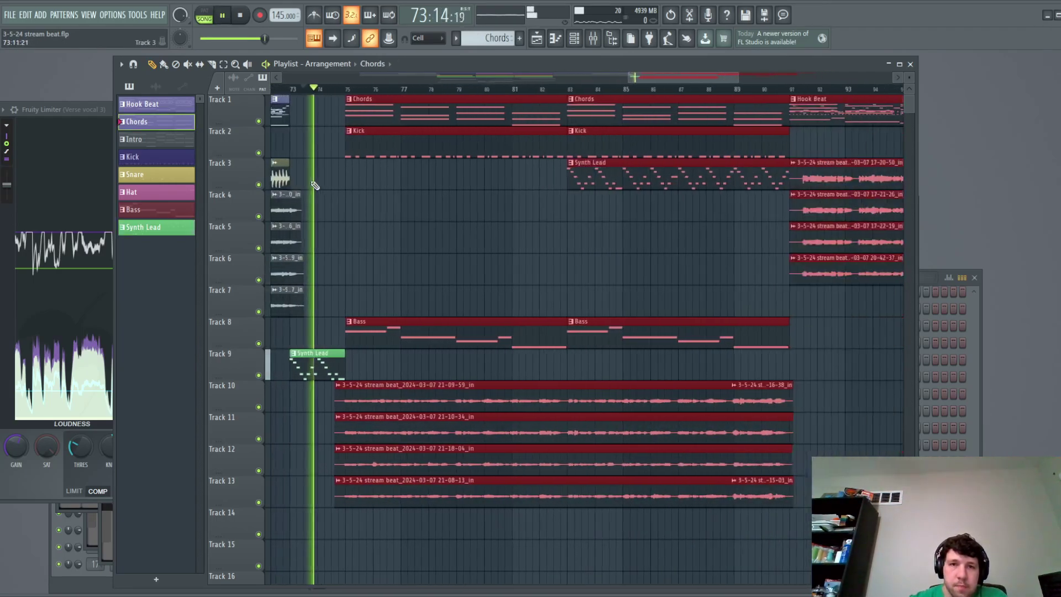
left_click_drag(703, 75, 672, 81)
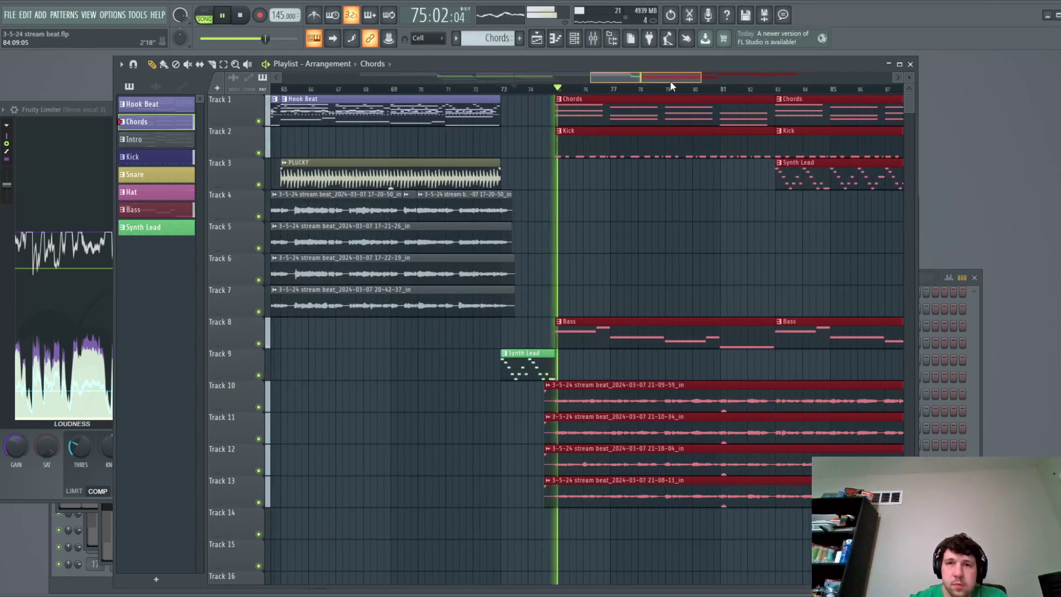
key("space")
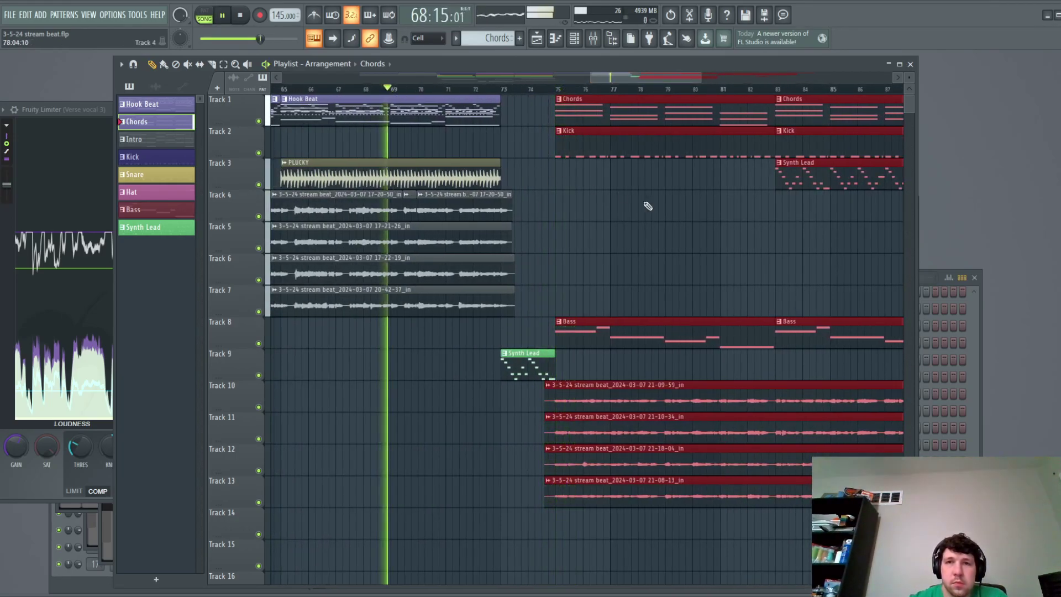
scroll(640, 233, "up", 2)
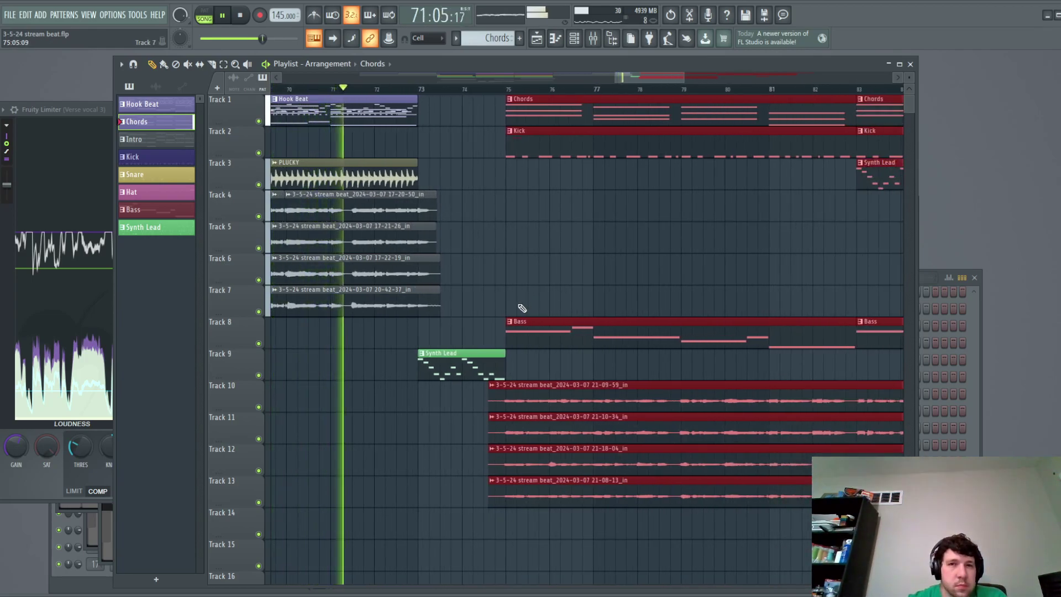
key("ctrl+d")
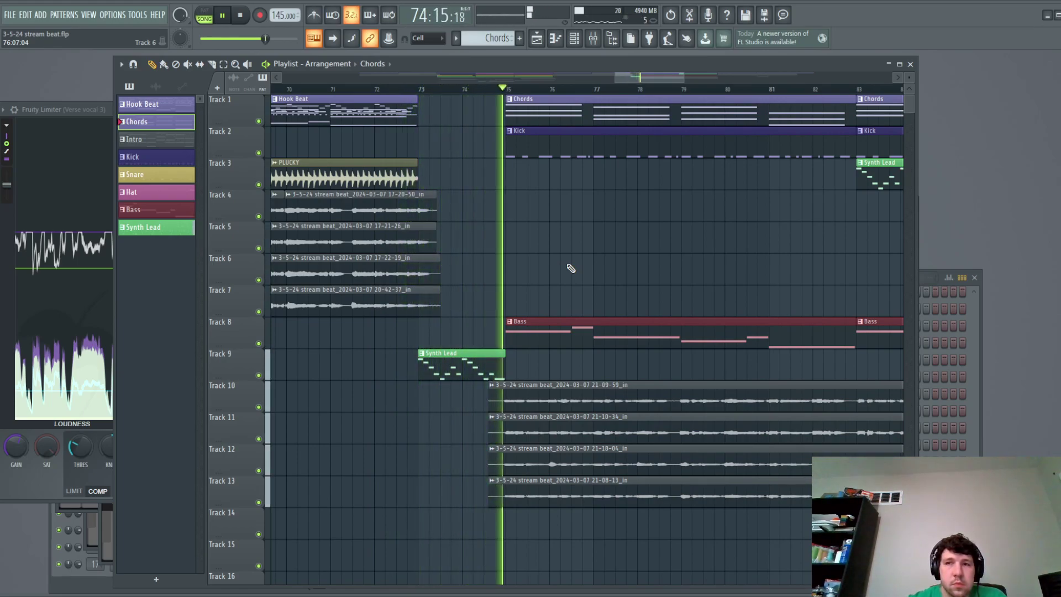
key("space")
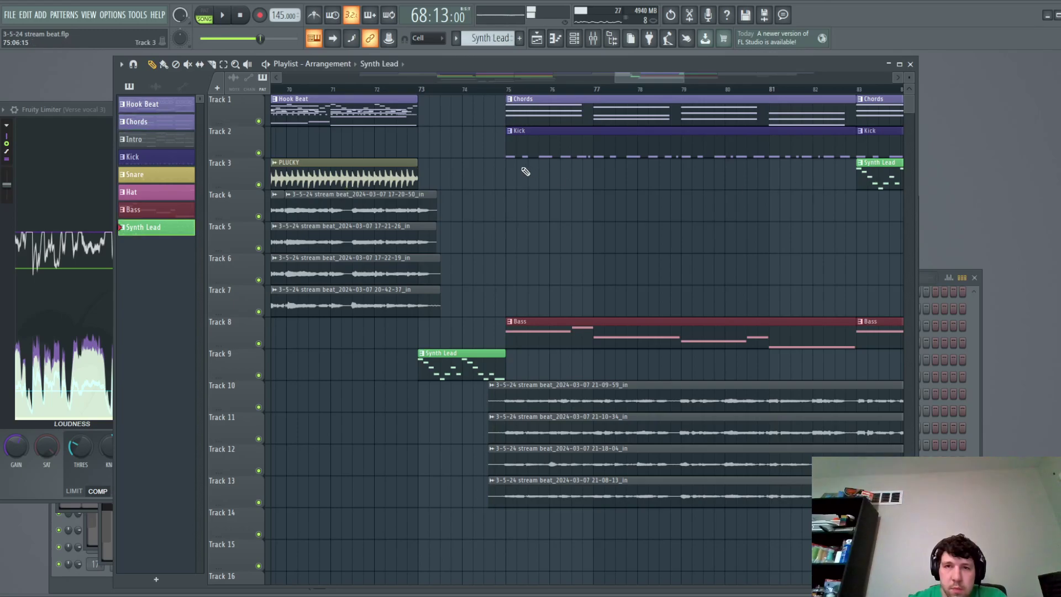
Add a Synth Lead clip on Track 3 at bar 75, and try deleting the Bass clip on Track 8 at that bar.
left_click(515, 172)
scroll(570, 246, "down", 5)
key("space")
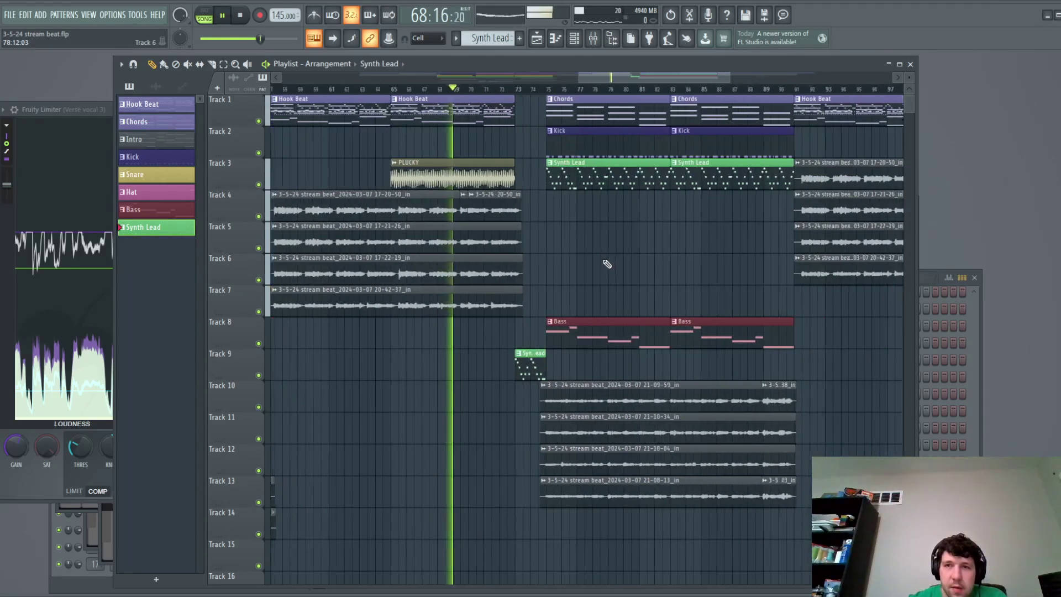
scroll(694, 240, "up", 5)
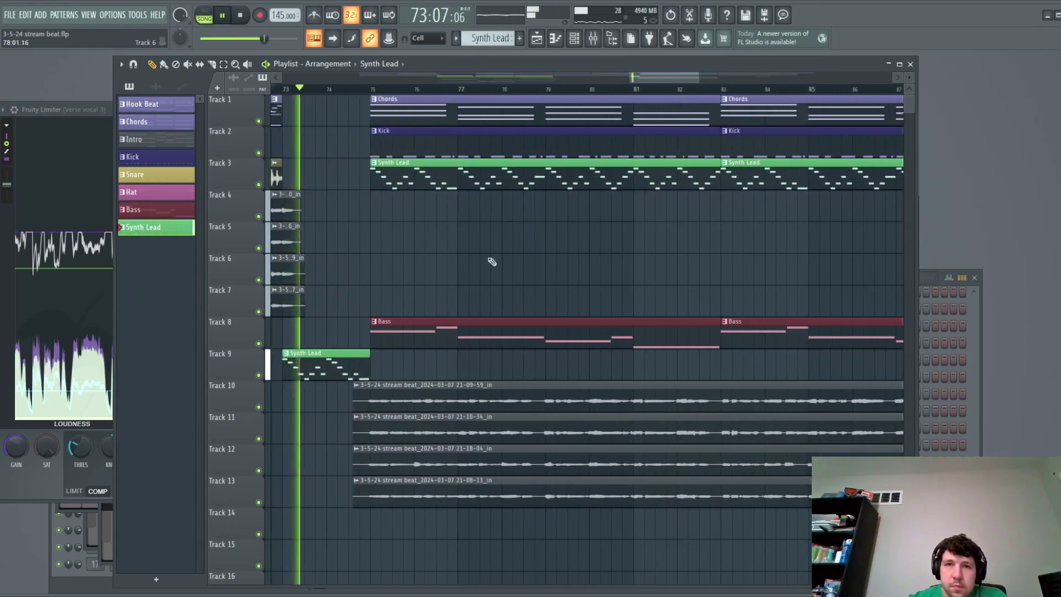
scroll(406, 246, "down", 3)
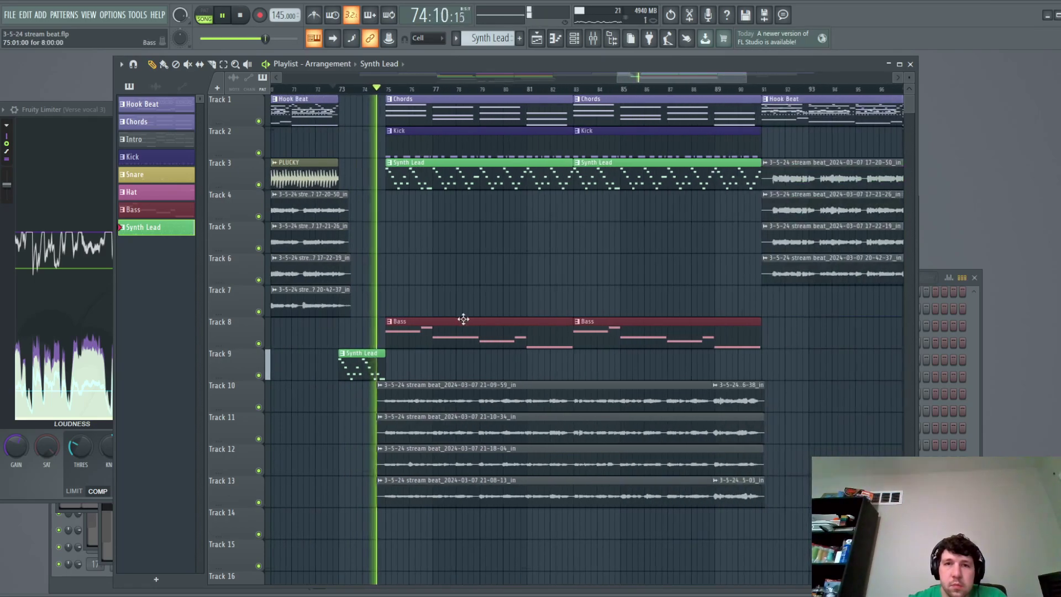
right_click(463, 319)
key("space")
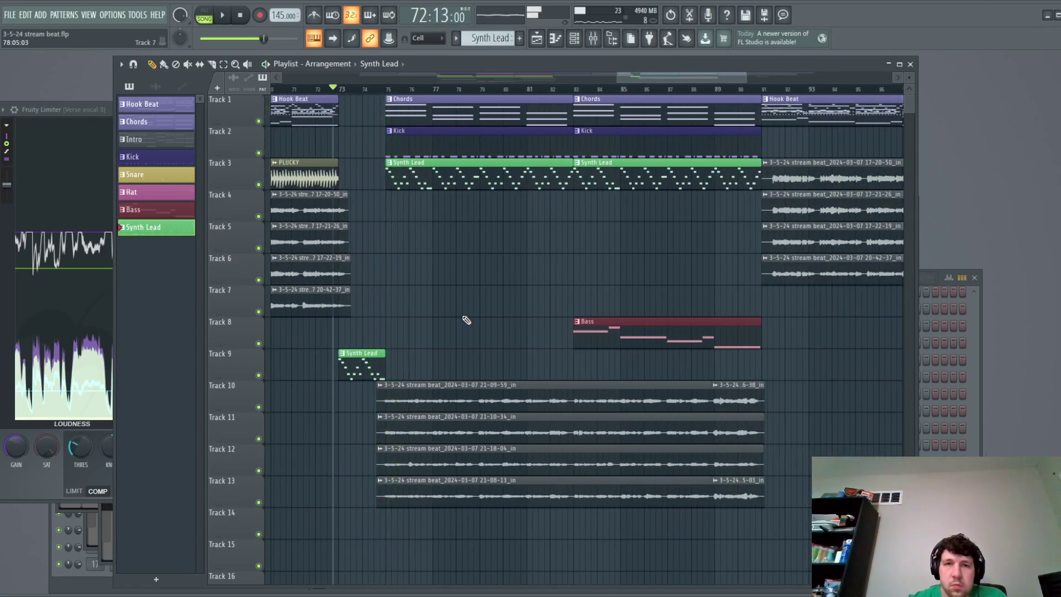
Restore the Bass clip on Track 8 at bar 75 and remove the added Synth Lead clip from Track 3, replaying the transition.
right_click(408, 178)
key("space")
scroll(370, 232, "up", 6)
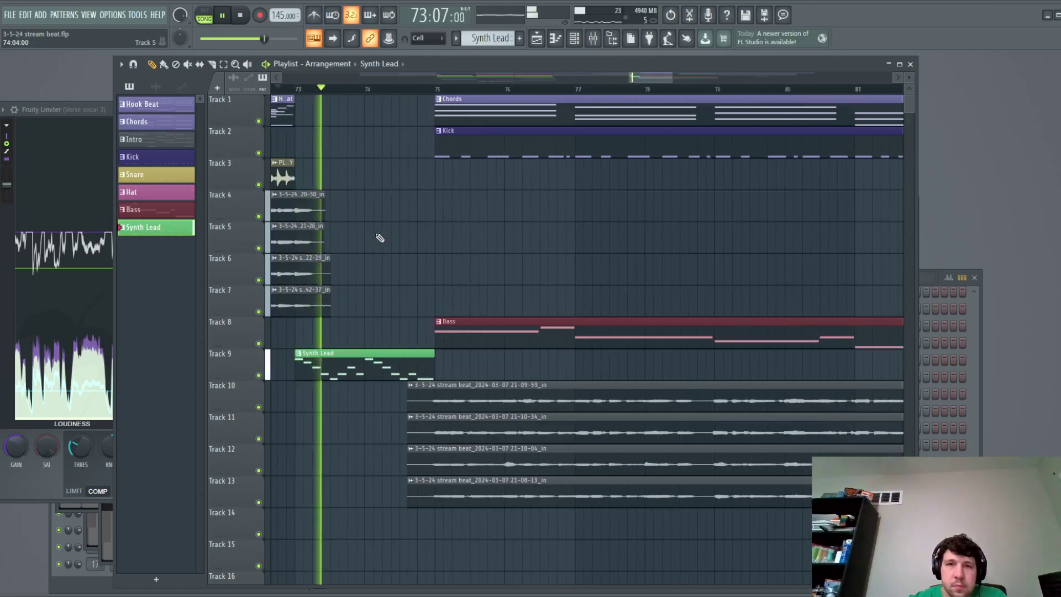
scroll(381, 243, "down", 5)
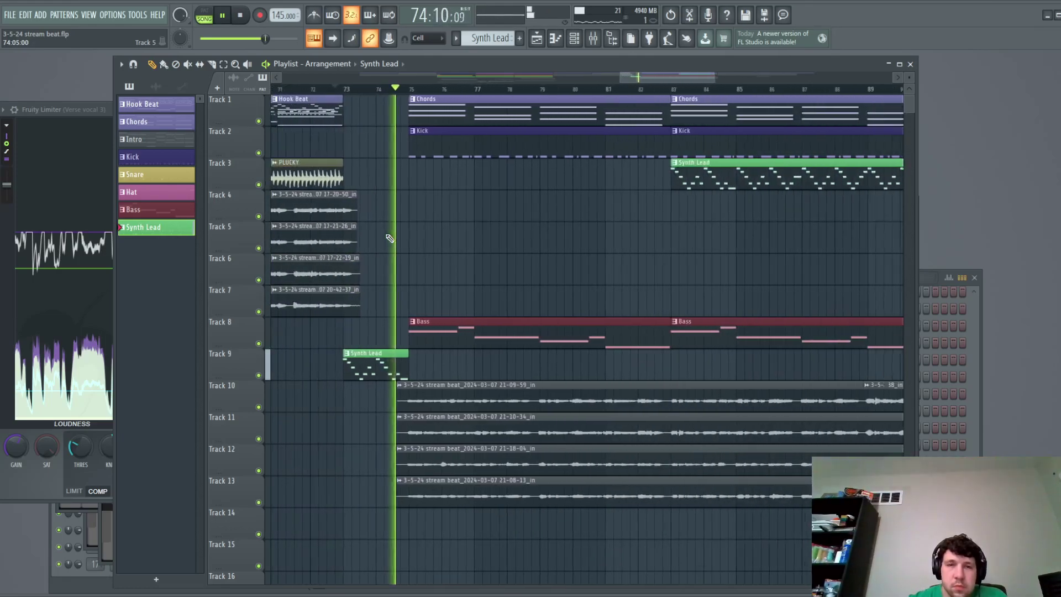
key("ctrl+space")
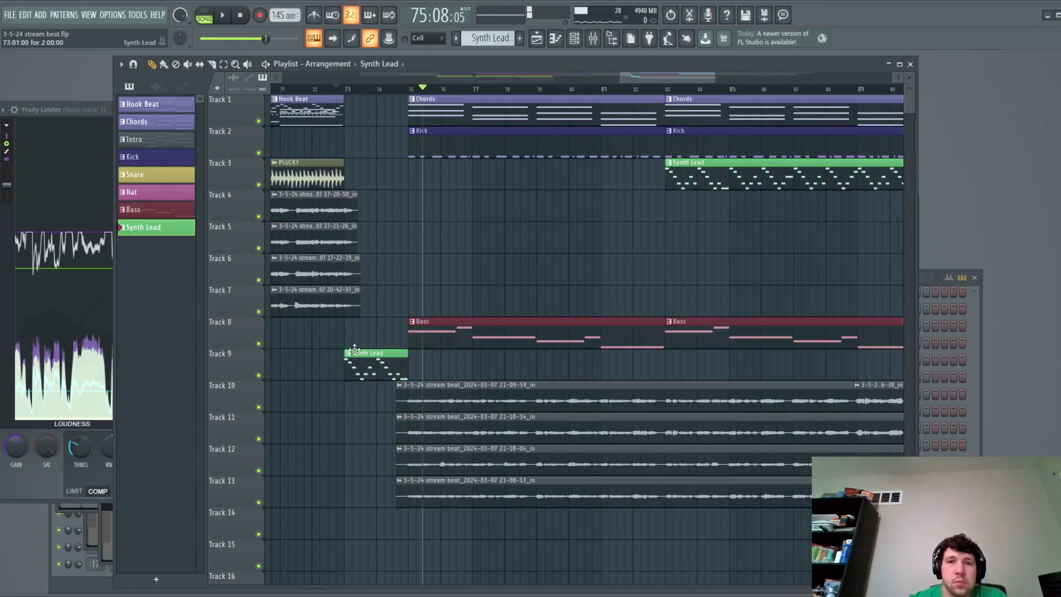
Delete the two-bar Synth Lead clip on Track 9 and move all clips from bar 75 onward back to bar 77.
scroll(355, 353, "down", 3)
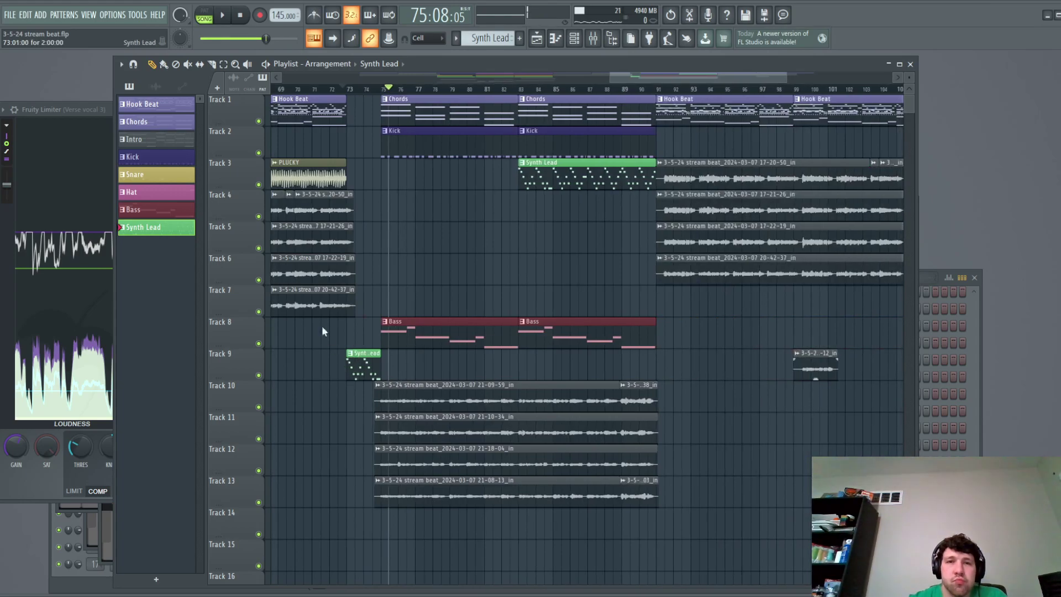
left_click_drag(413, 537, 682, 78)
left_click_drag(441, 103, 476, 104)
Listen to the hook ending into the empty gap after bar 73, and deselect the clips from bar 77 onward.
key("space")
scroll(358, 163, "up", 5)
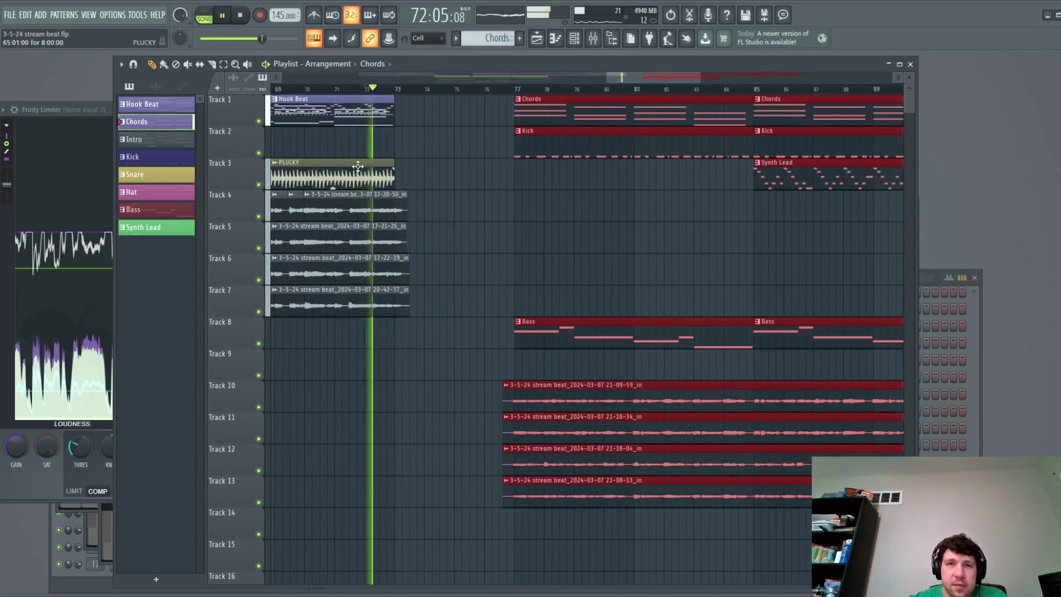
left_click_drag(656, 77, 637, 83)
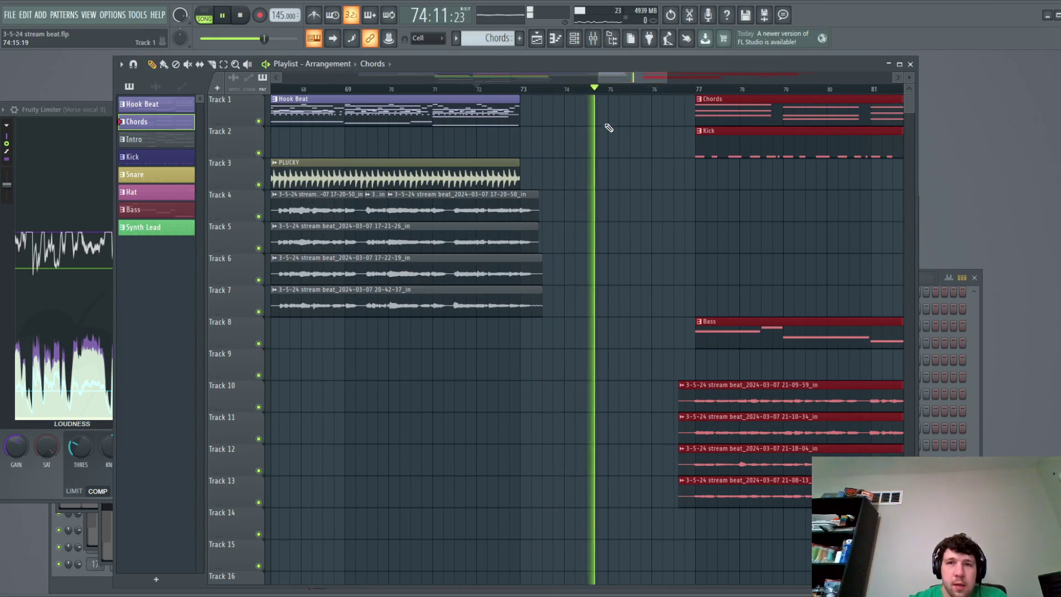
scroll(599, 207, "down", 5)
key("space")
scroll(639, 216, "down", 4)
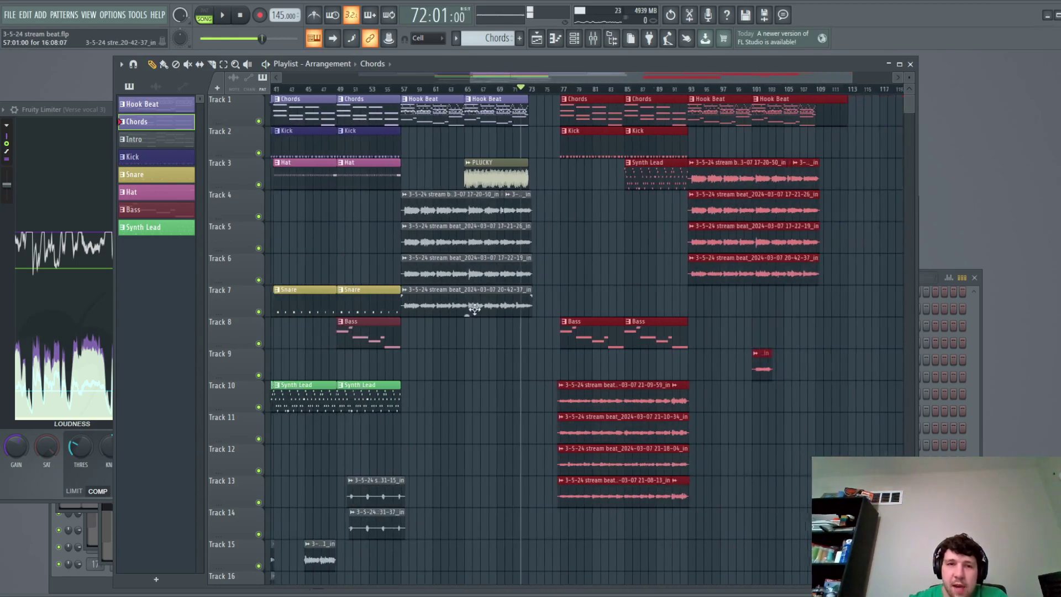
left_click(601, 244)
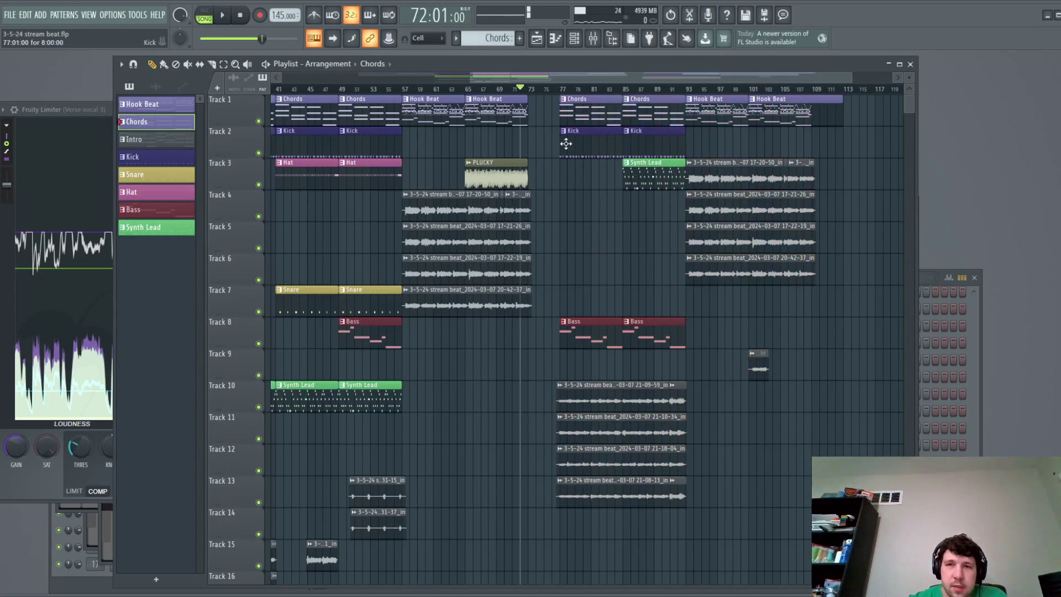
Place a Kick clip on Track 9 at bar 73 and shorten it to two bars, playing the hook ending into it.
scroll(541, 384, "up", 6)
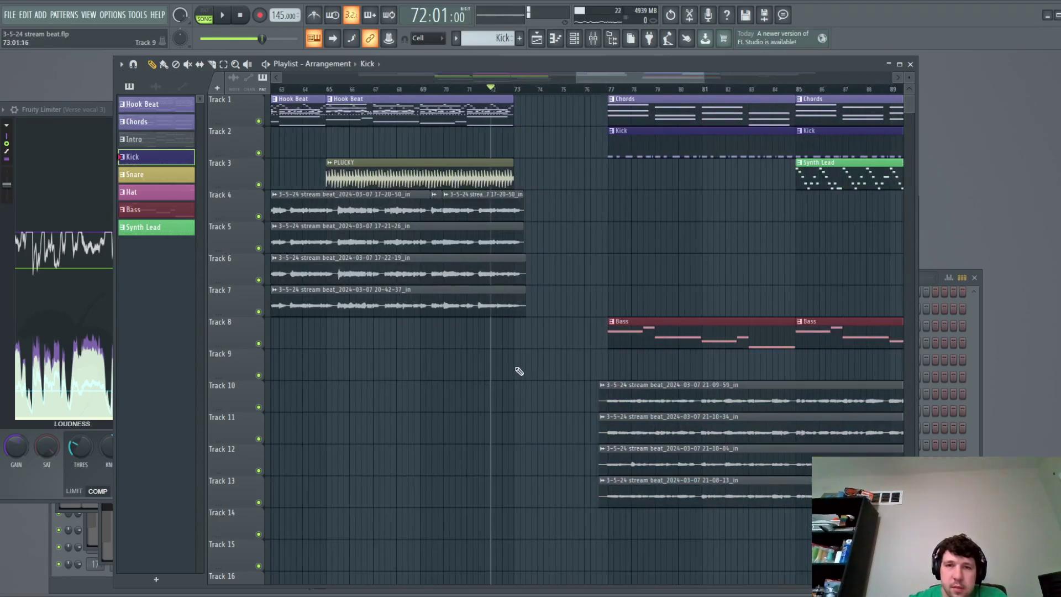
key("space")
scroll(574, 372, "up", 4)
scroll(535, 372, "down", 3)
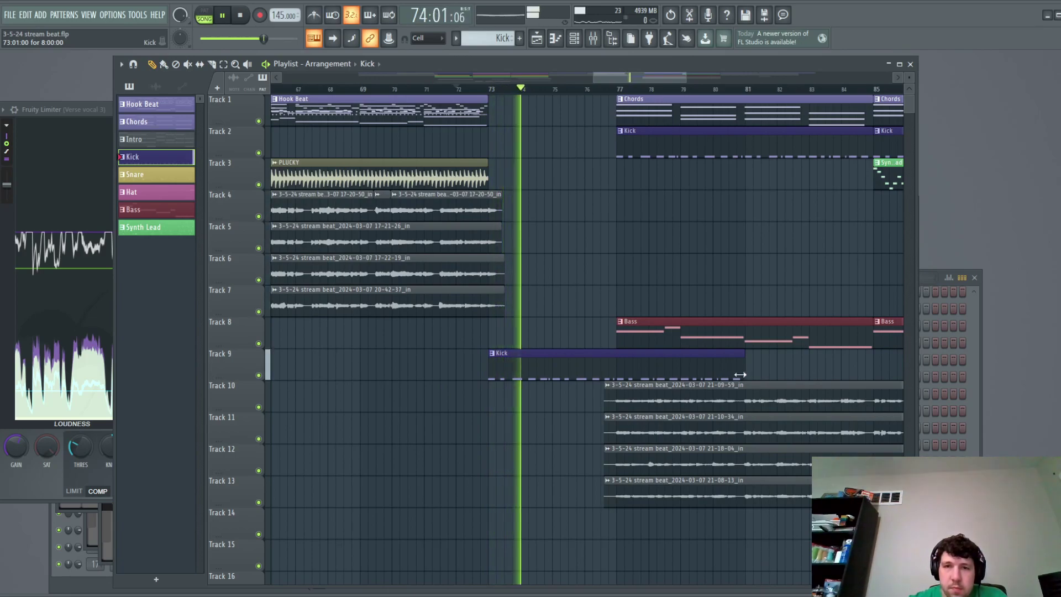
key("space")
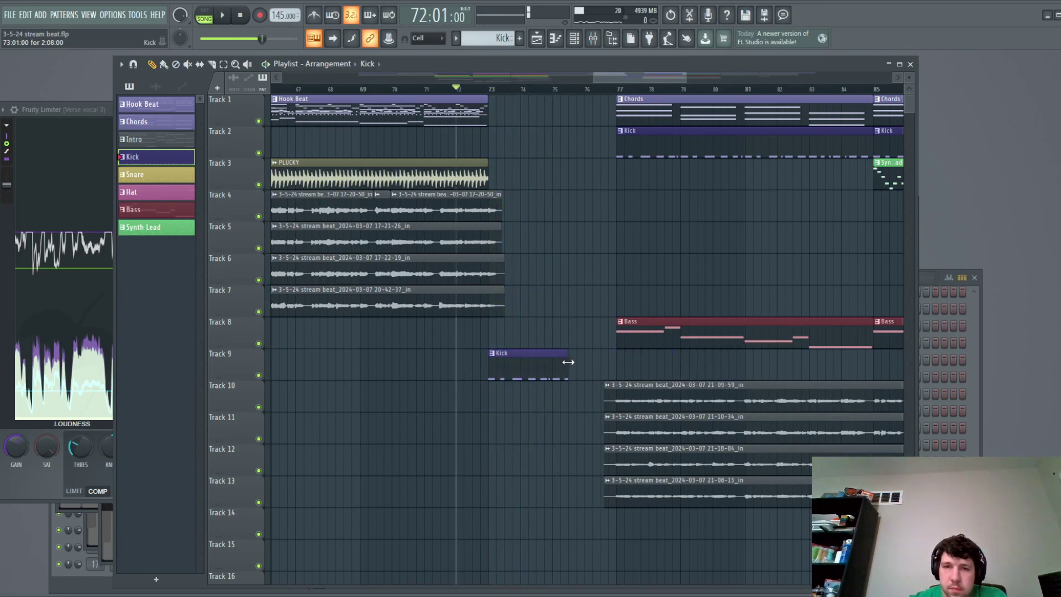
scroll(553, 363, "up", 1)
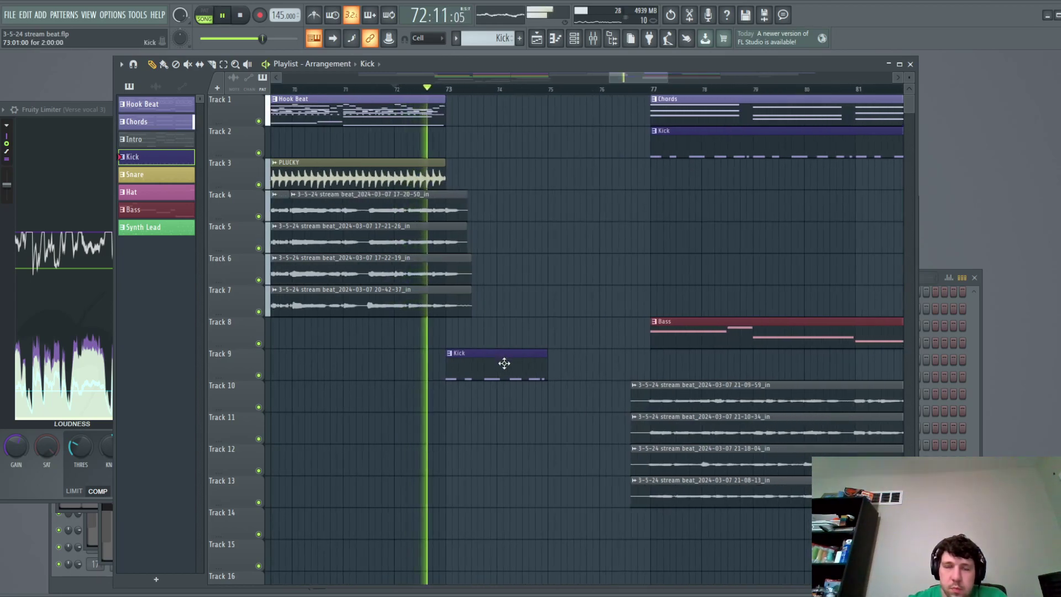
key("space")
scroll(463, 307, "up", 3)
scroll(481, 293, "up", 2)
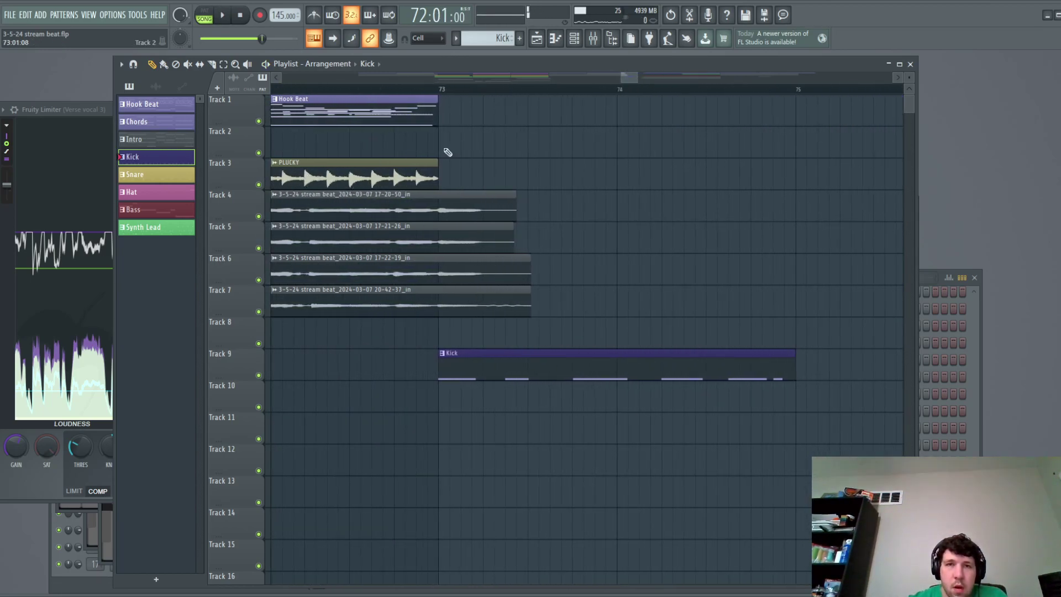
scroll(625, 166, "down", 4)
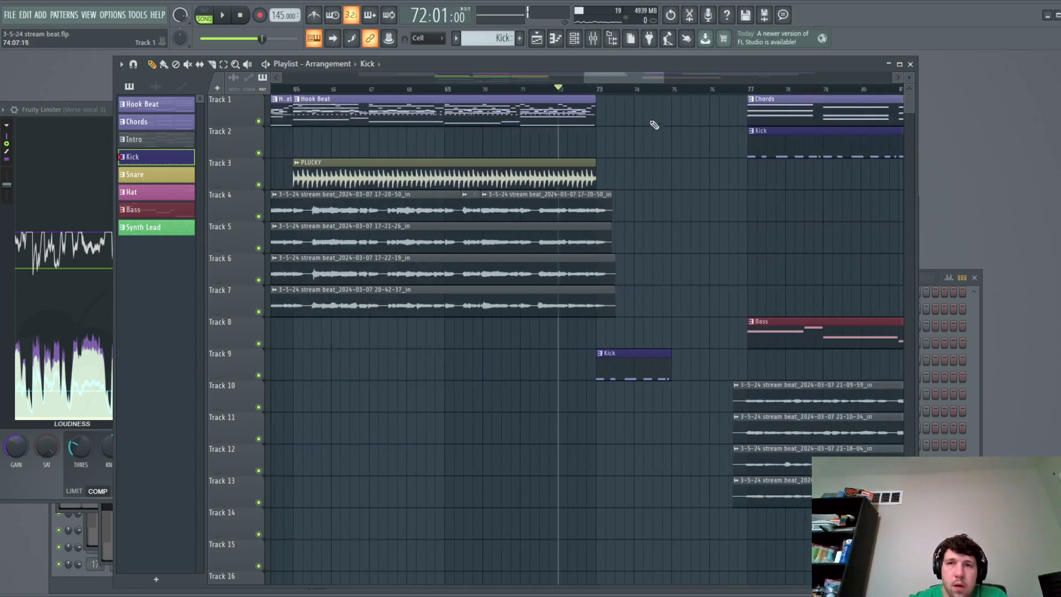
Open the mixer and set the Ad lib track's audio input to none, testing with a short playback.
left_click(722, 42)
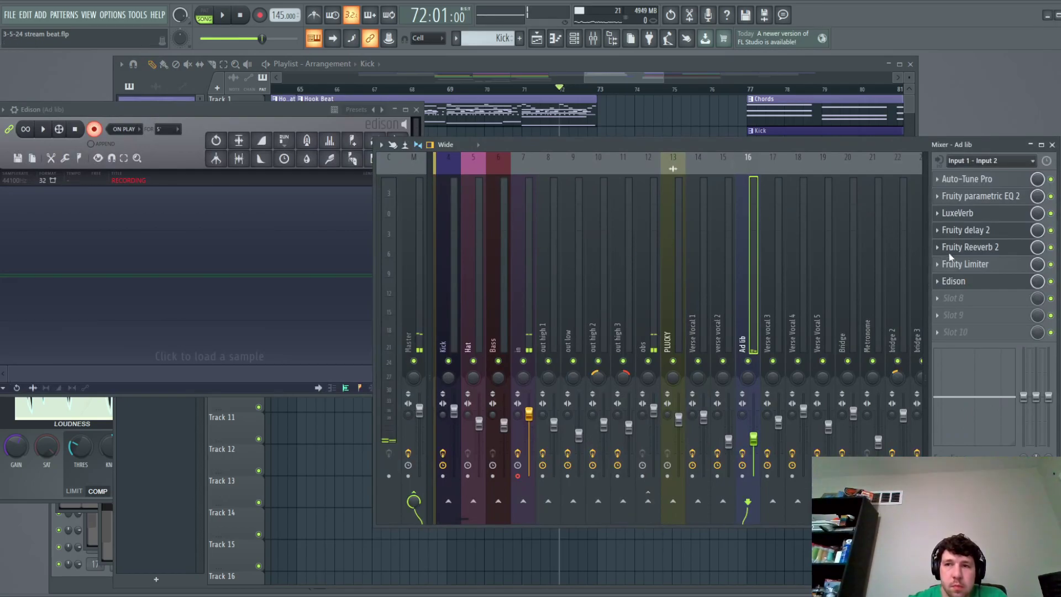
key("space")
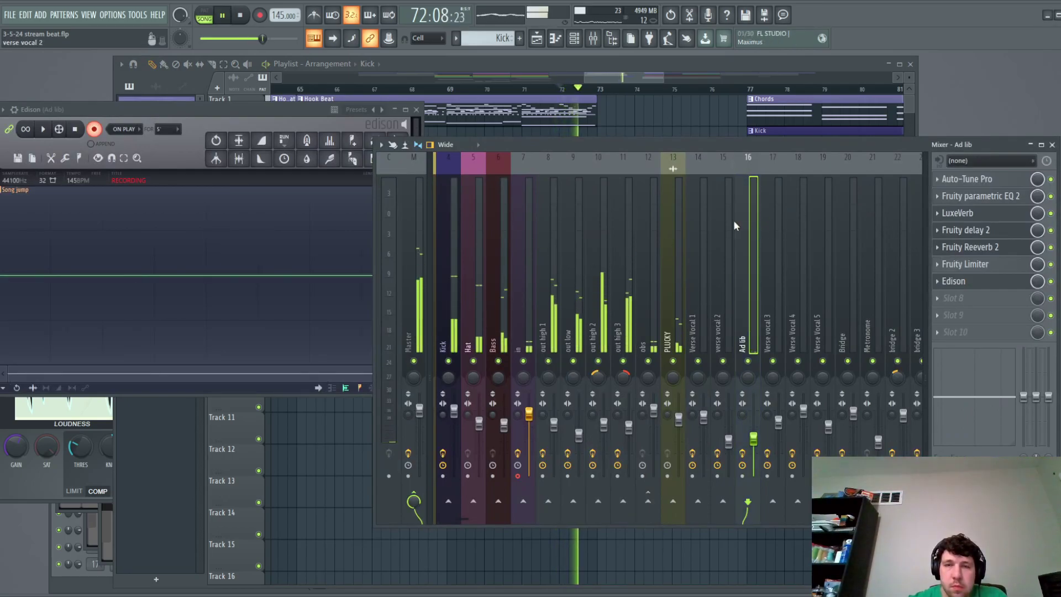
key("space")
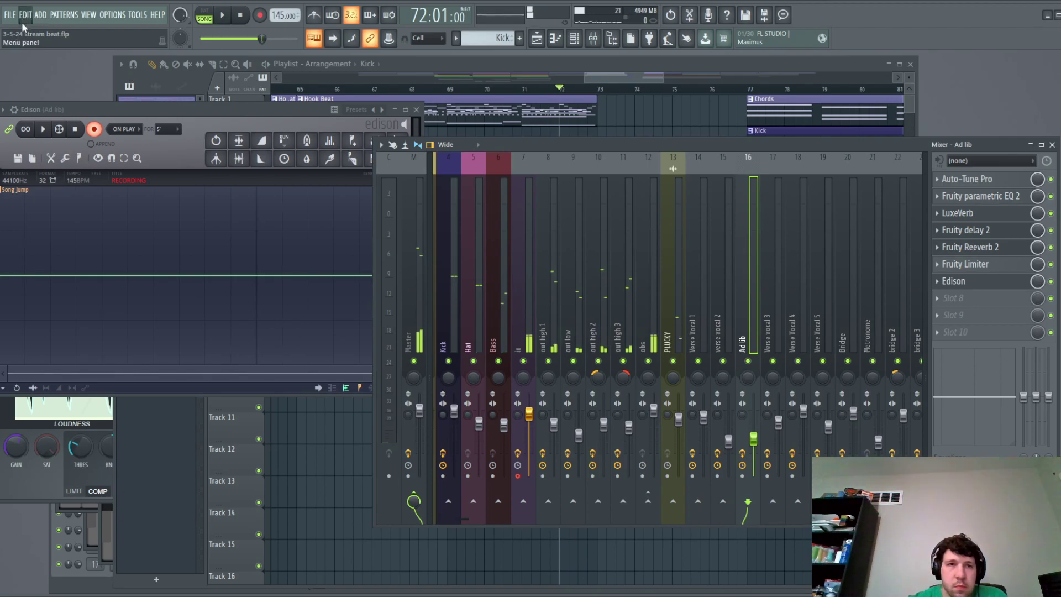
Close the Ad lib track's Edison recorder and select the in track and the Master track in the mixer.
left_click(162, 114)
left_click(949, 285)
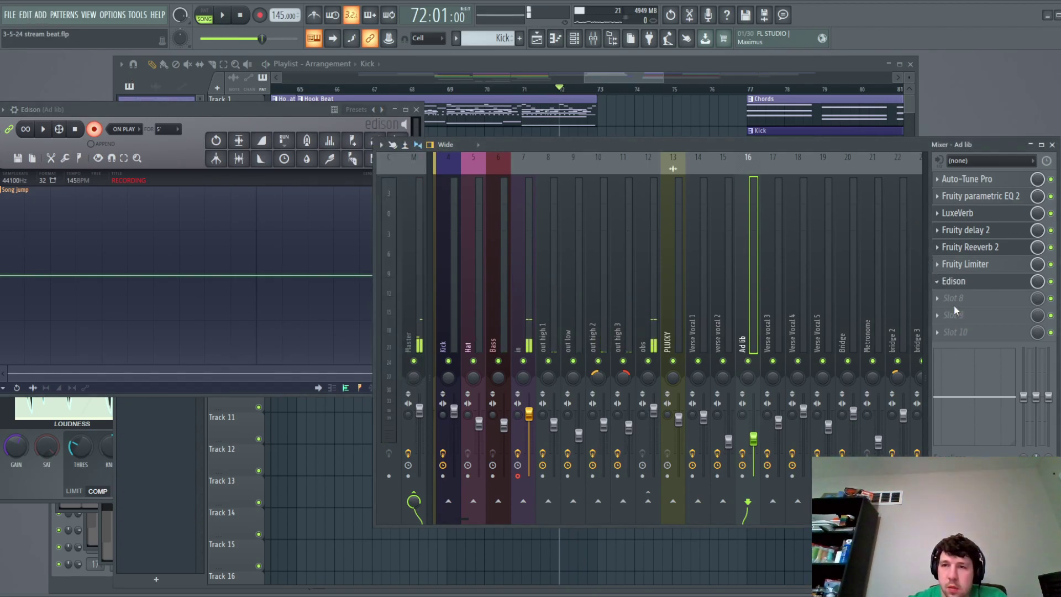
left_click(522, 308)
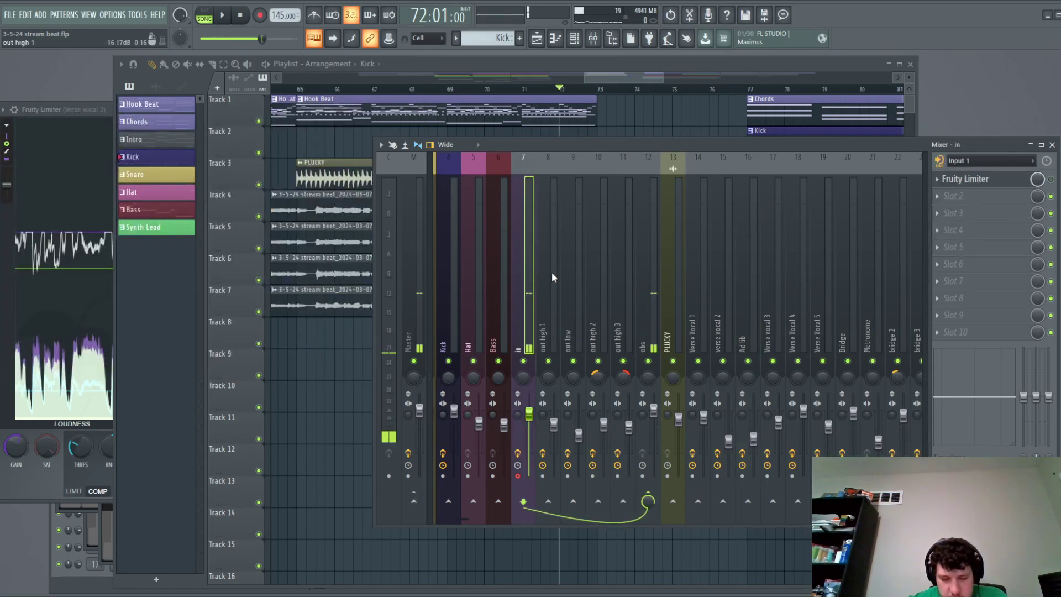
left_click(419, 267)
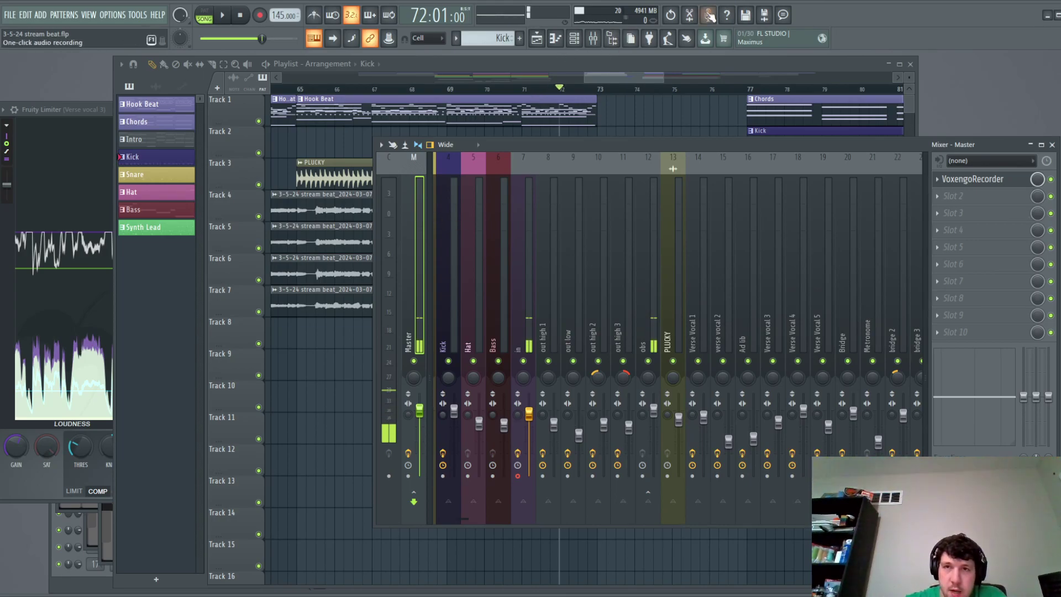
Load Edison on the Master track and play the end of the hook into bar 73.
left_click(691, 15)
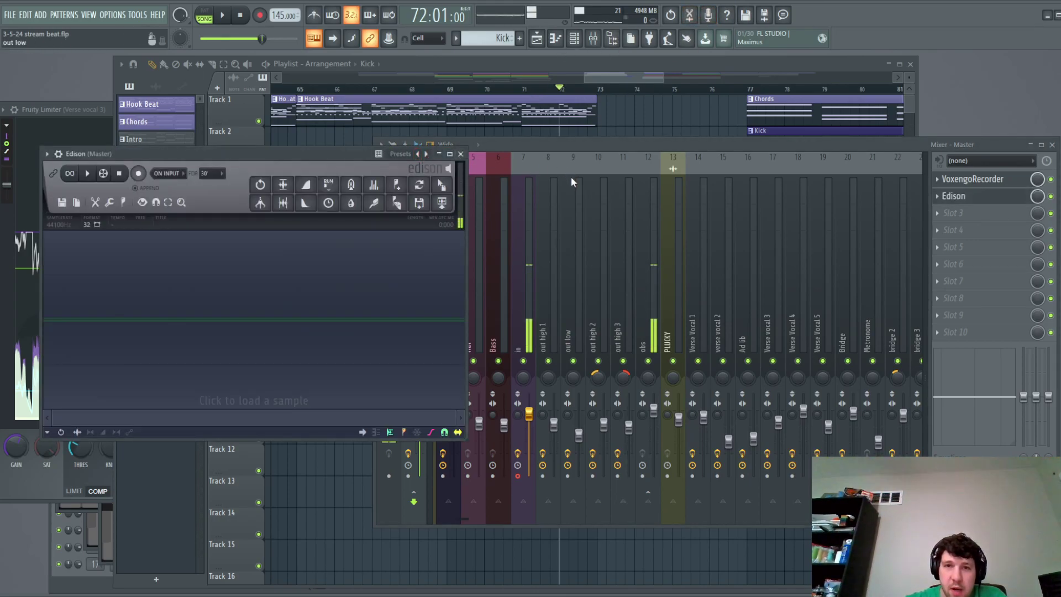
left_click(613, 81)
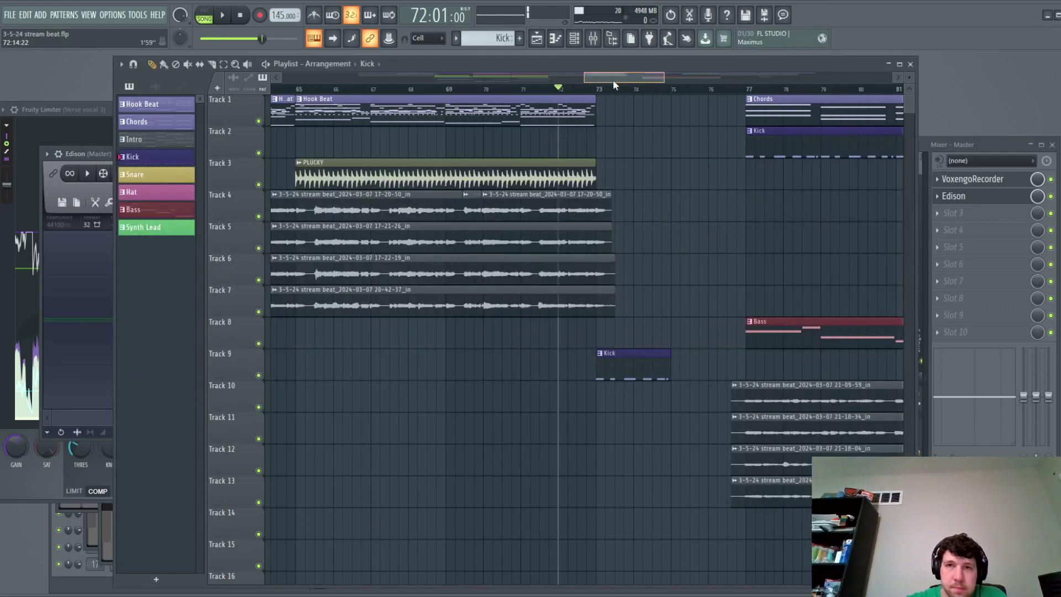
key("space")
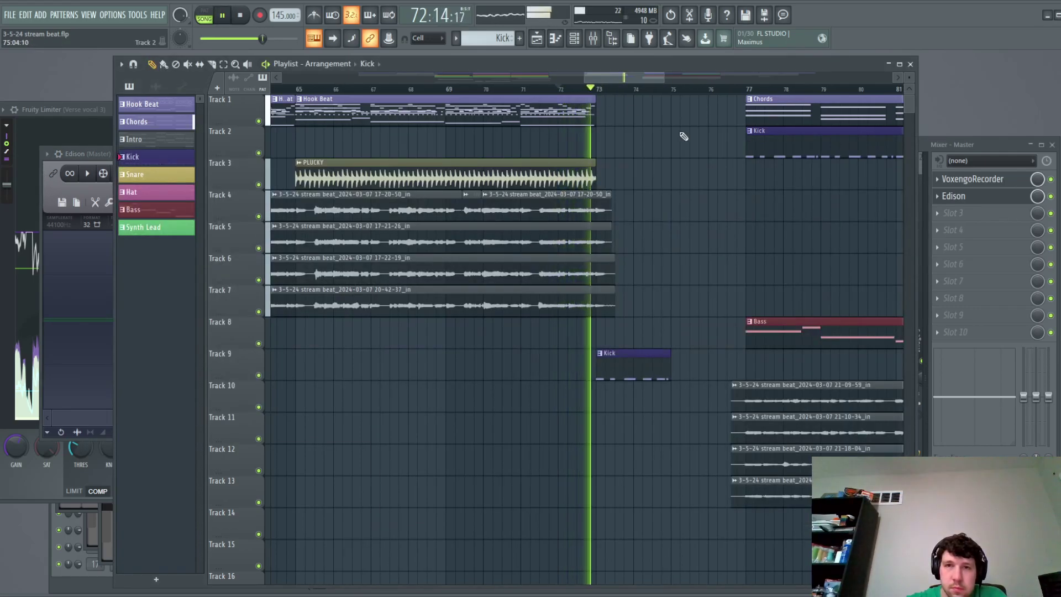
key("space")
Set the playback start position to 72:16:19, just before bar 73, testing it with short playbacks.
scroll(640, 156, "up", 4)
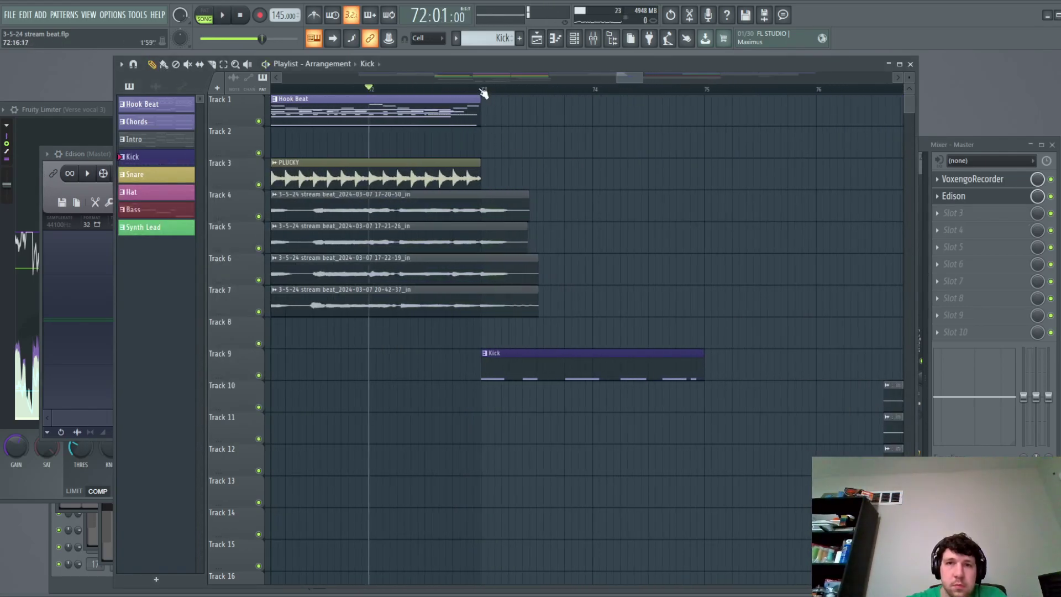
mouse_move(486, 91)
left_mouse_down()
mouse_move(514, 88)
mouse_move(474, 88)
left_mouse_up()
scroll(473, 88, "up", 4)
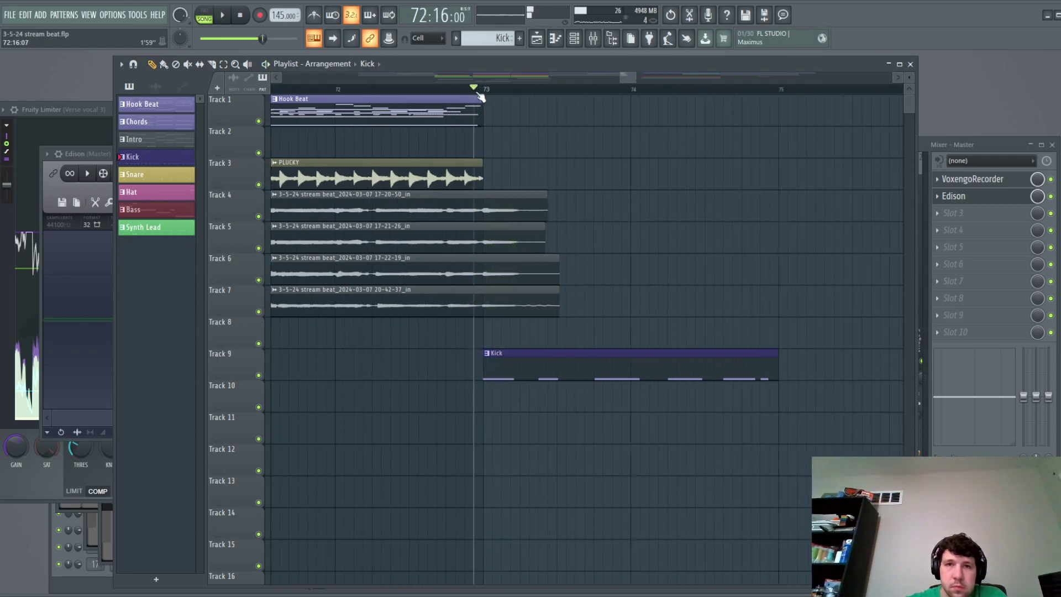
key("space")
key("space")
left_click_drag(474, 87, 498, 91)
key("space")
key("space")
Solo the four hook vocal tracks, Tracks 4 to 7, in the playlist.
left_click(59, 197)
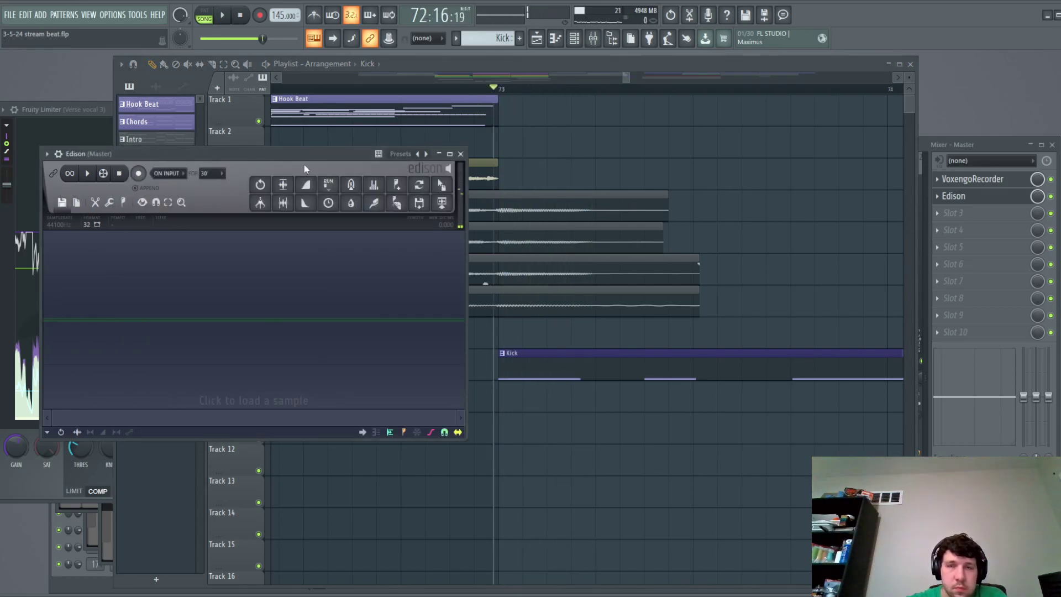
left_click(450, 137)
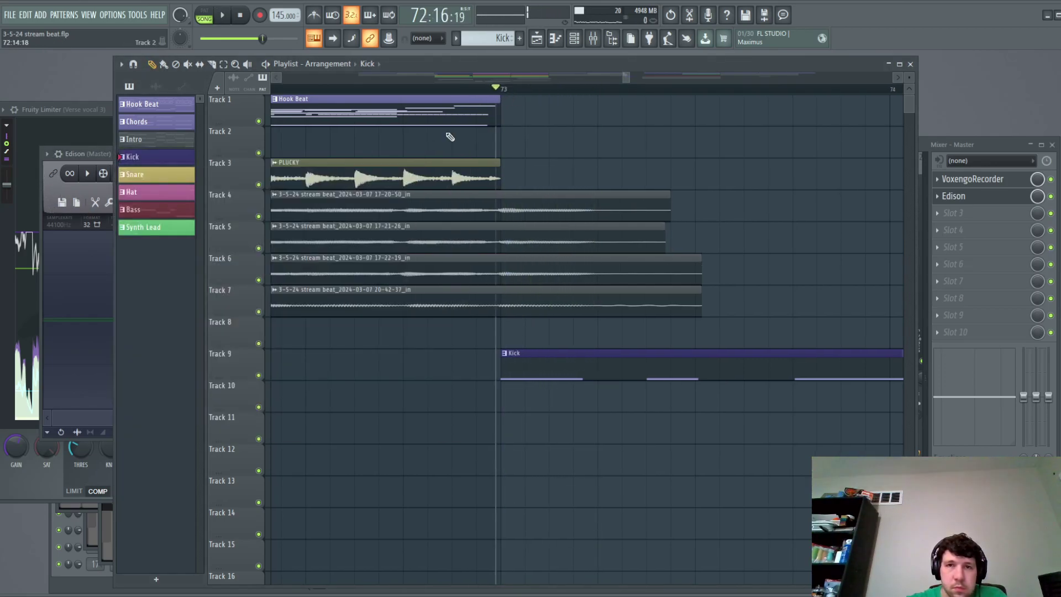
right_click(259, 216)
right_click(258, 248)
left_click(258, 217)
left_click(259, 280)
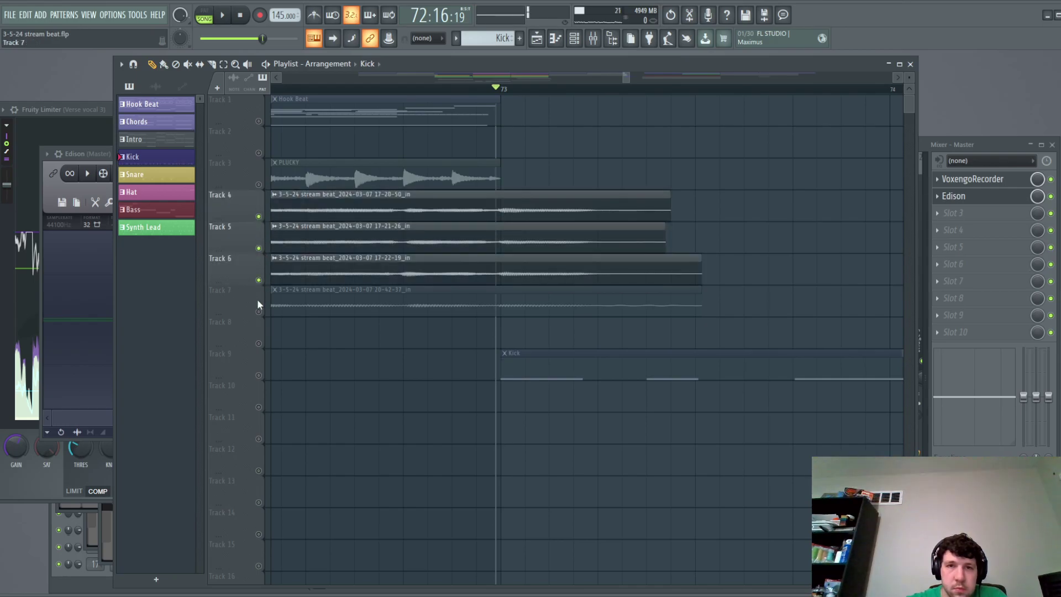
left_click(258, 306)
Record the soloed vocal tail into Edison on the Master, send it to the playlist as an audio clip and close Edison.
left_click(51, 187)
left_click(141, 173)
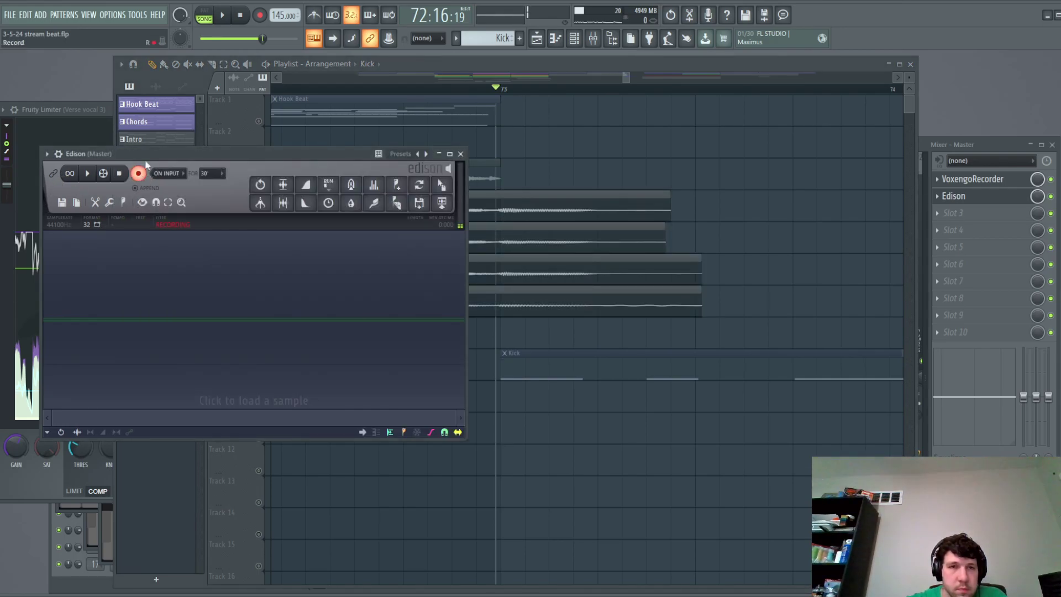
left_click(225, 17)
left_click(242, 16)
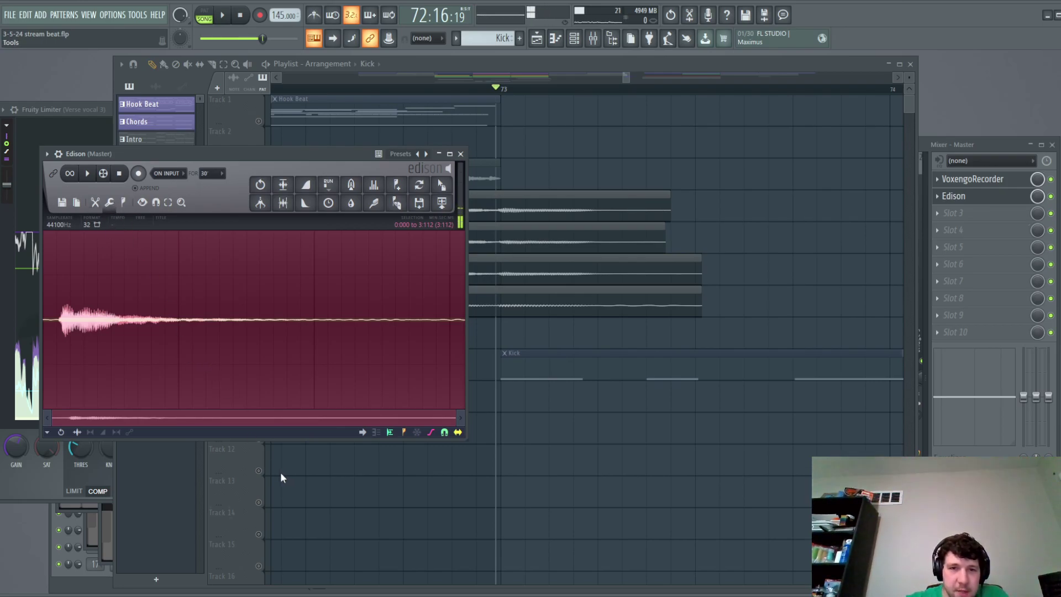
left_click(461, 154)
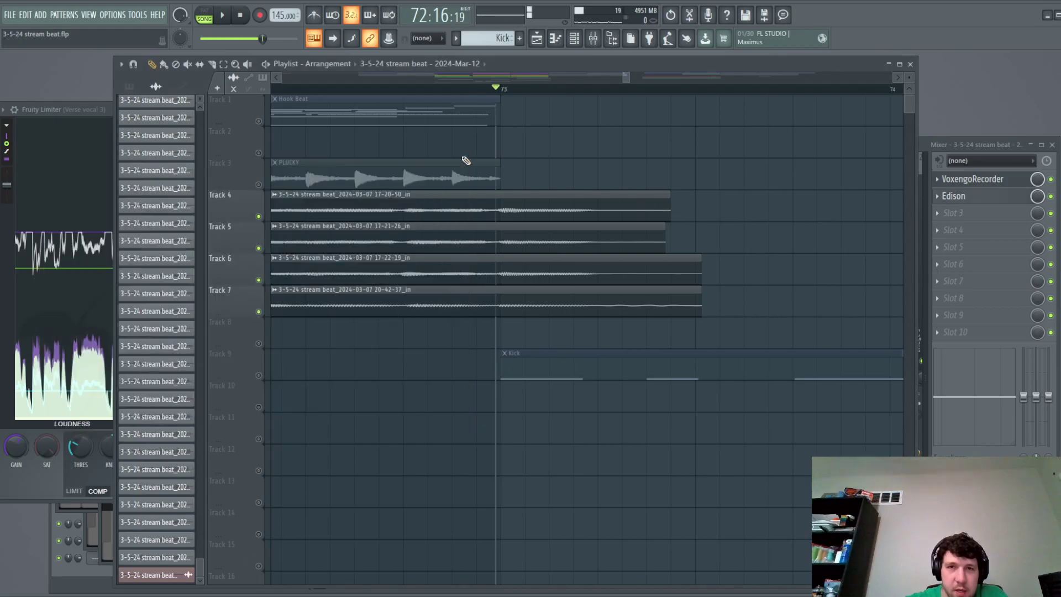
Place the recorded vocal clip on Track 8 near bar 73, above the Kick clip, and unmute all tracks.
scroll(403, 453, "down", 5)
scroll(372, 446, "down", 5)
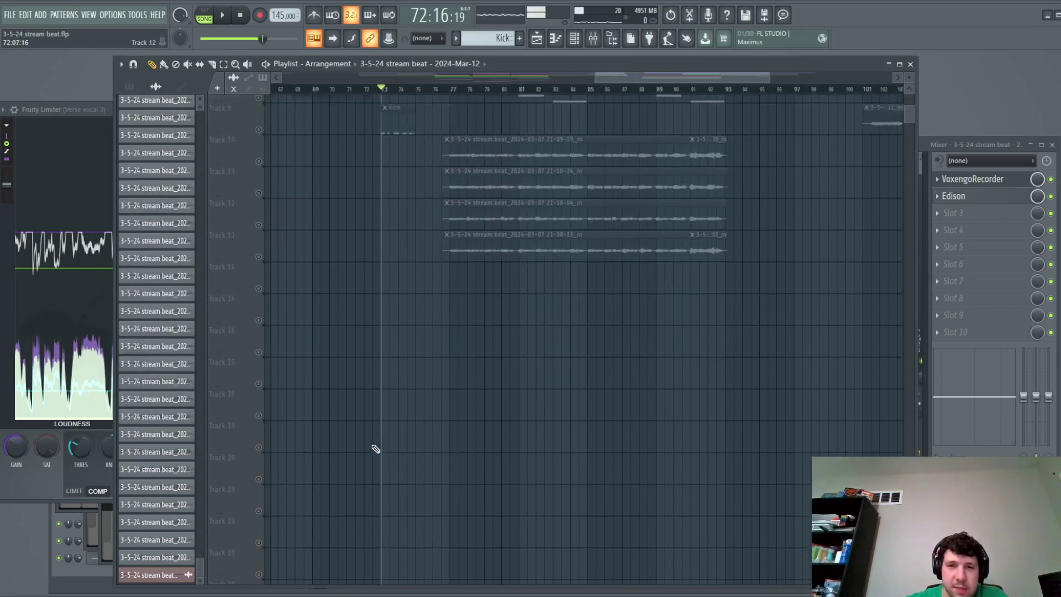
scroll(353, 392, "down", 4)
scroll(332, 360, "up", 6)
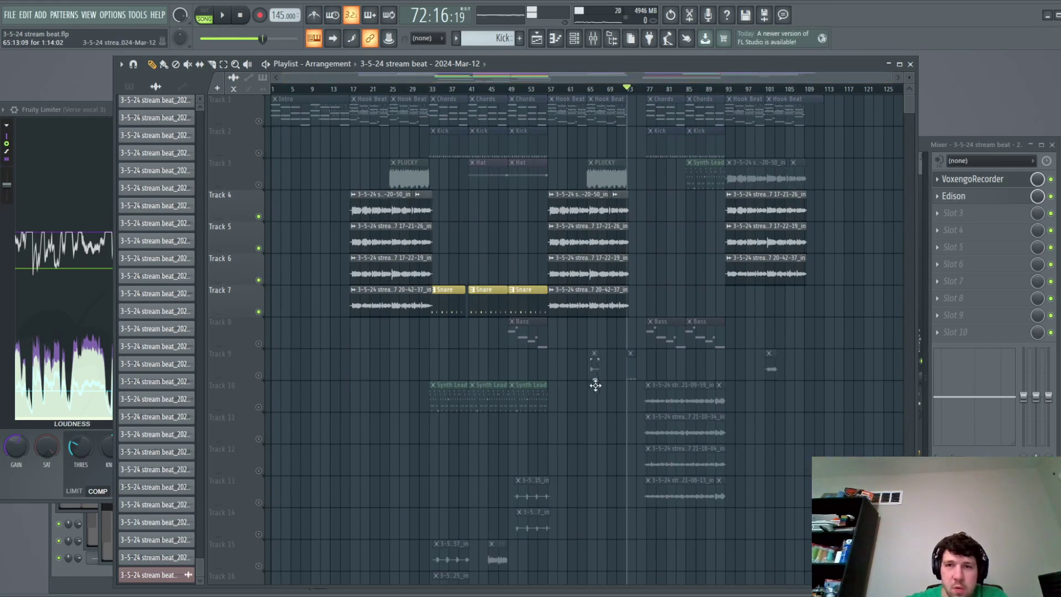
scroll(641, 284, "up", 6)
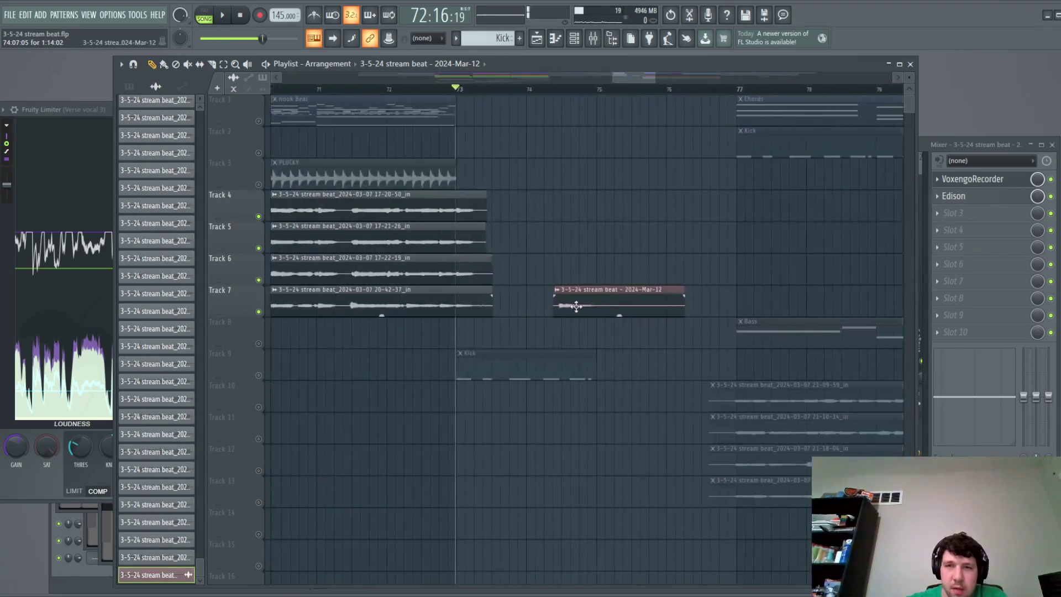
left_click_drag(580, 303, 533, 338)
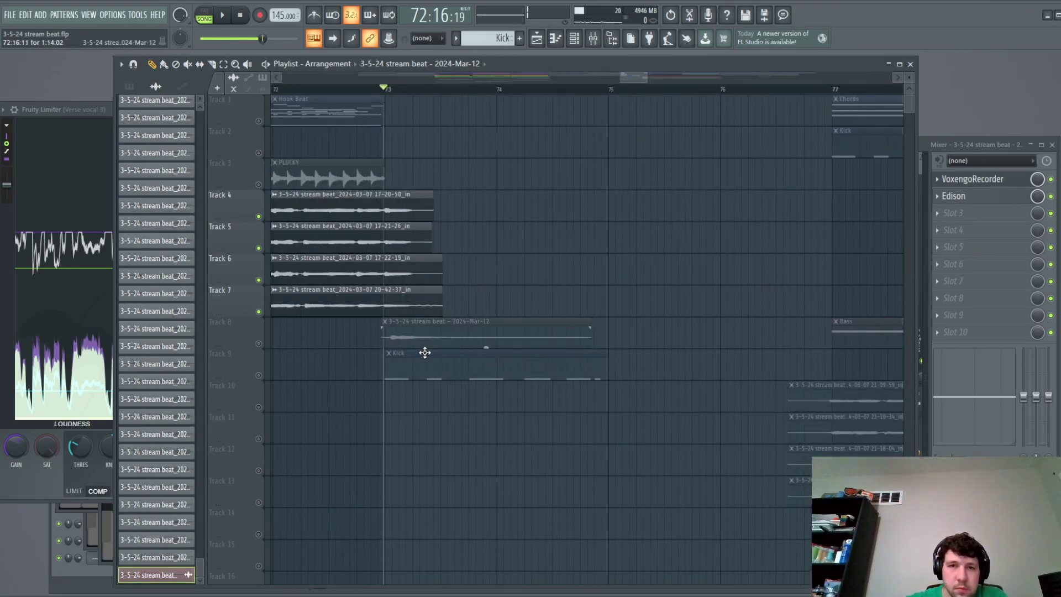
left_click(258, 344)
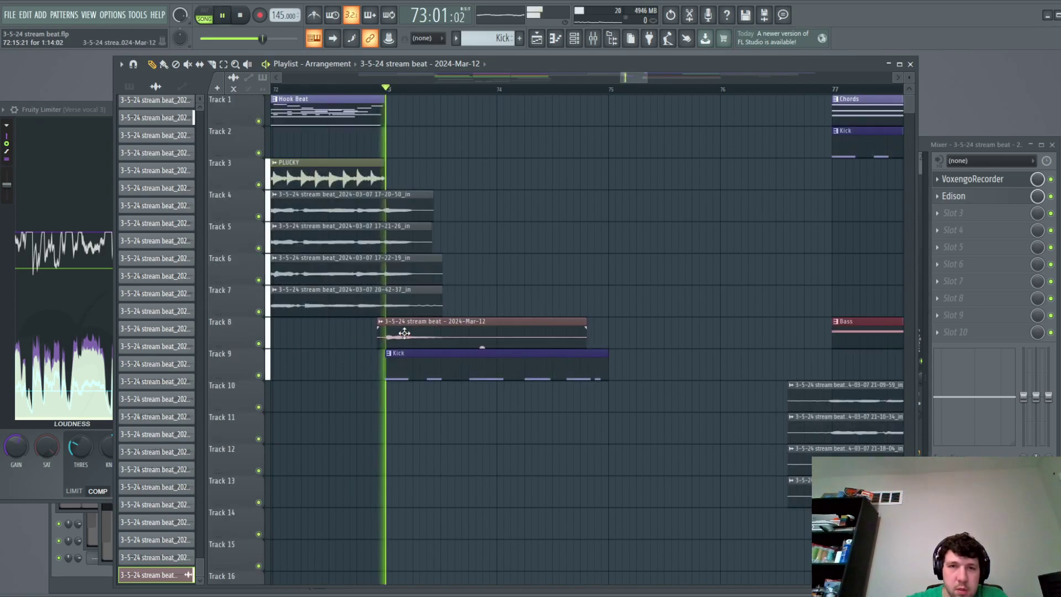
Move the recorded vocal clip to just before bar 74 and trim its end to bar 75, auditioning the transition.
left_click_drag(405, 333, 446, 328)
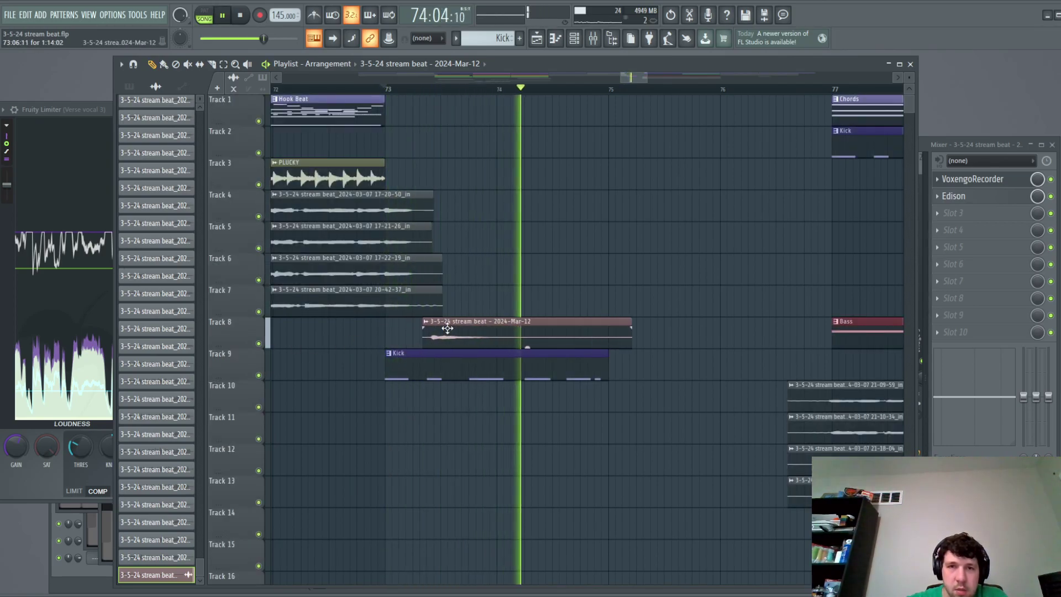
scroll(445, 328, "up", 2, "ctrl")
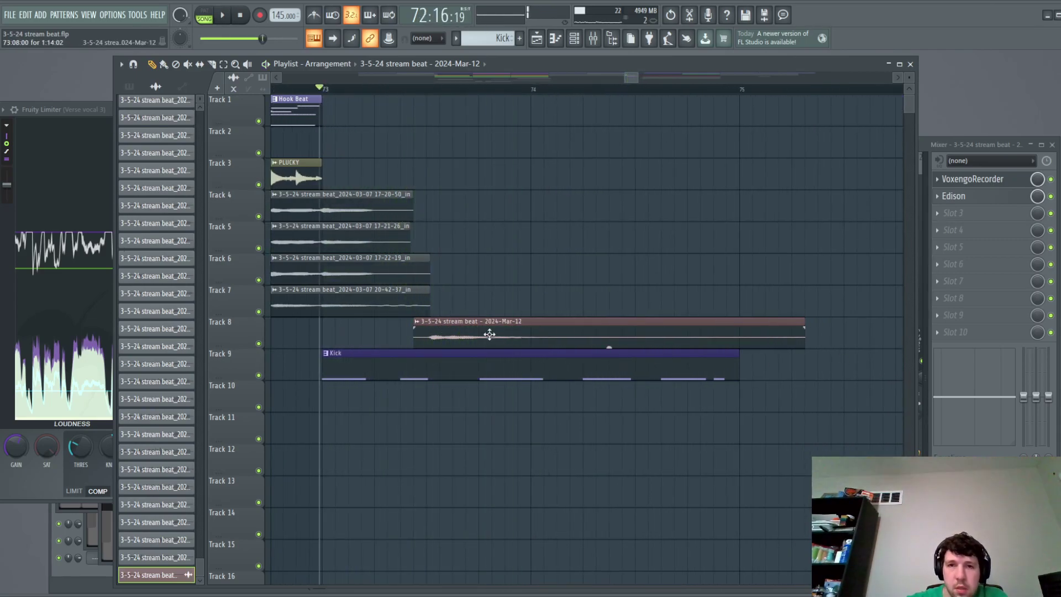
scroll(531, 321, "down", 3, "ctrl")
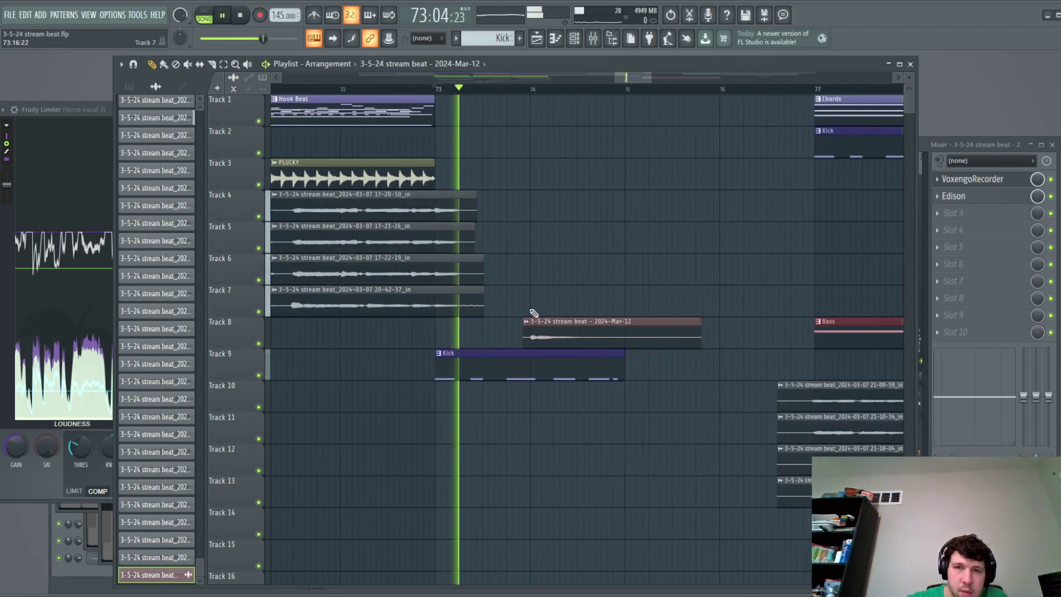
scroll(645, 385, "down", 3, "ctrl")
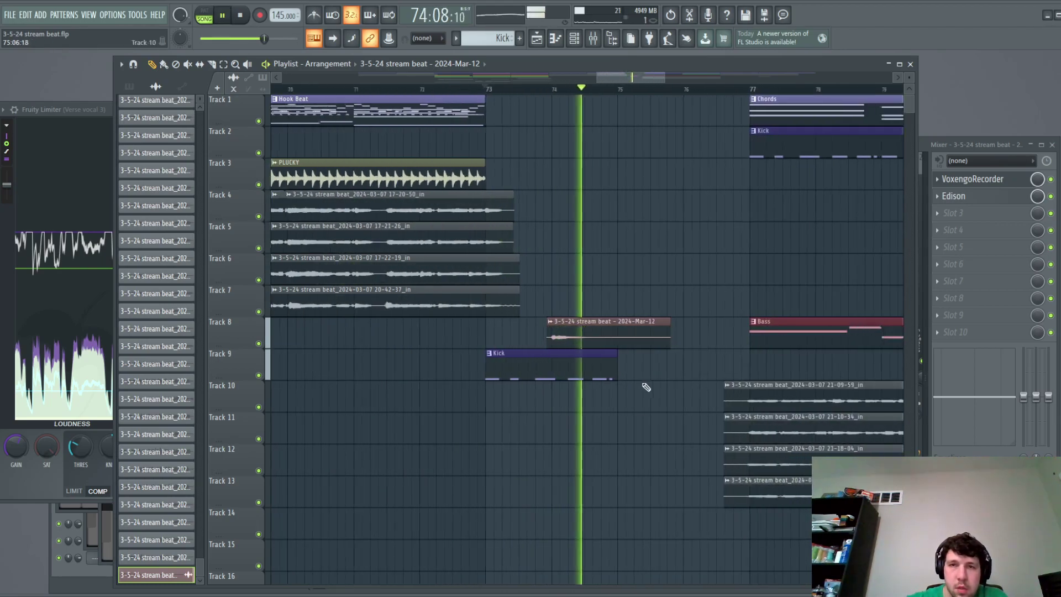
key("space")
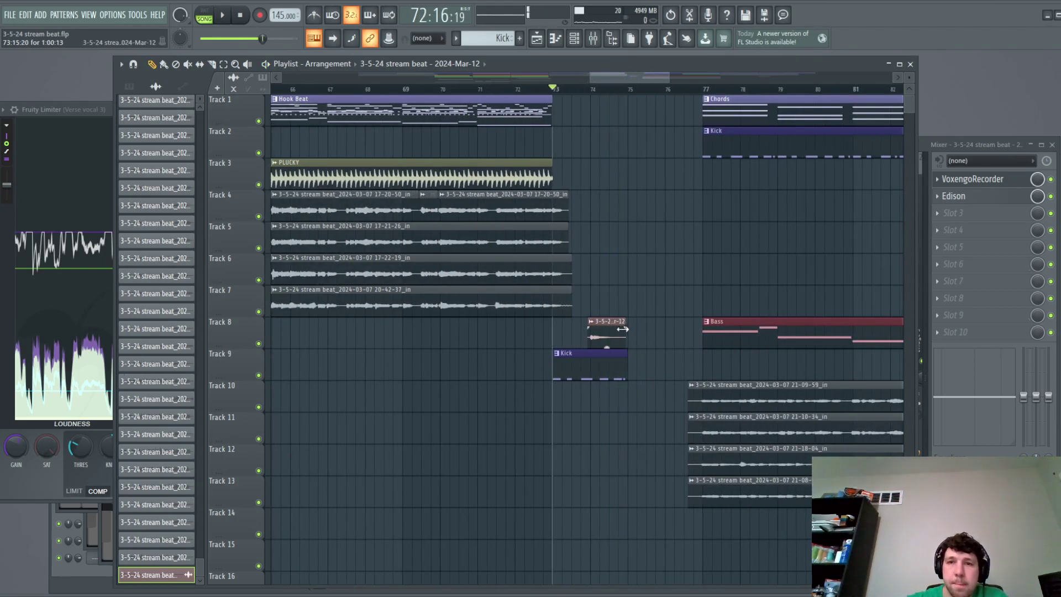
key("space")
scroll(652, 307, "up", 3, "ctrl")
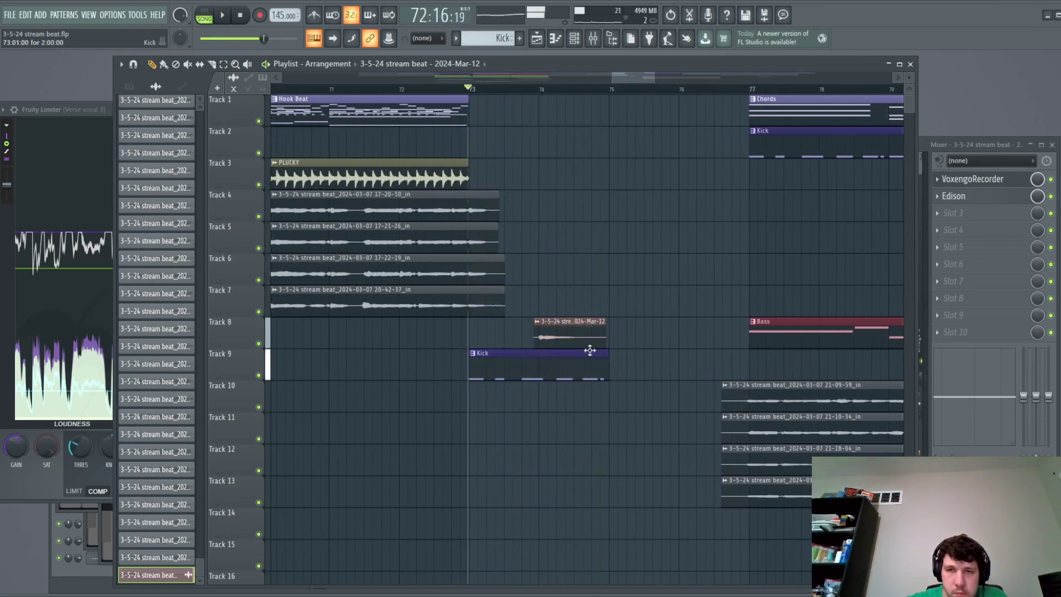
key("space")
scroll(529, 369, "up", 2, "ctrl")
scroll(529, 369, "up", 3, "ctrl")
scroll(558, 329, "down", 7, "ctrl")
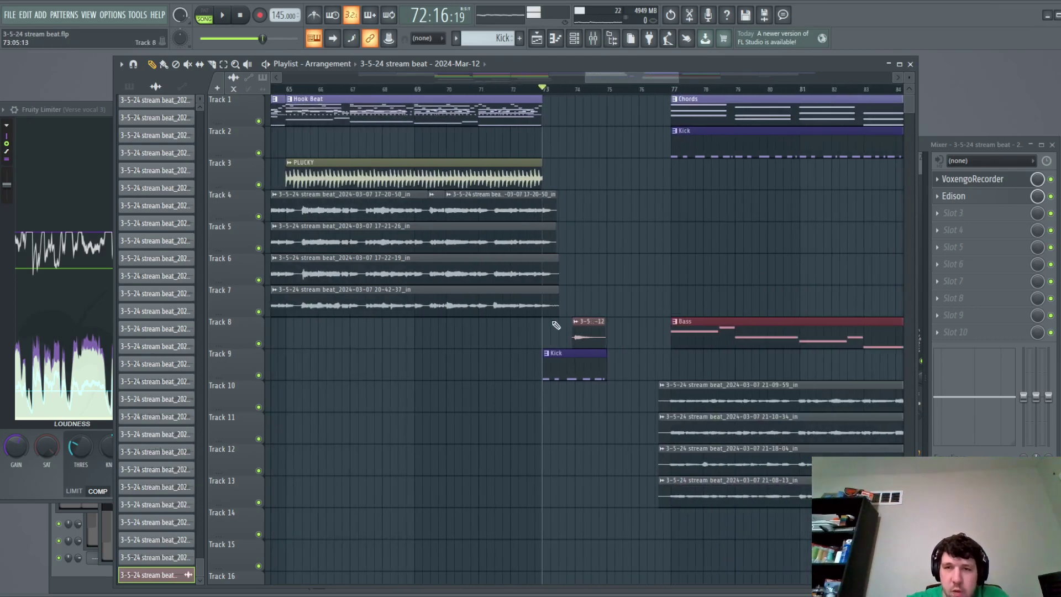
Route the recorded vocal clip to mixer track 25 and load Fruity delay 2 in its first effect slot.
left_click(593, 421)
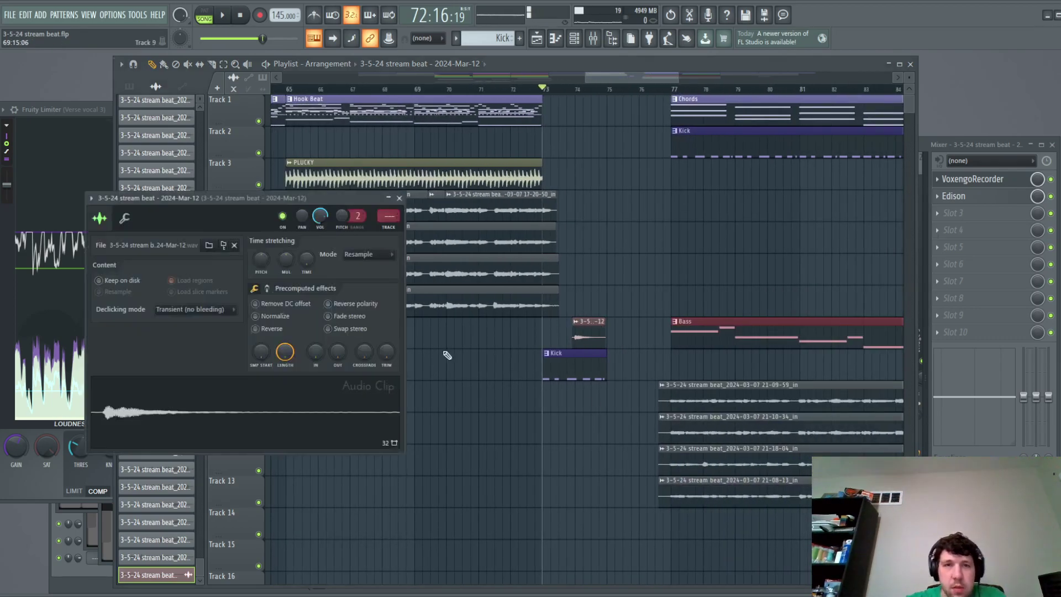
key("F9")
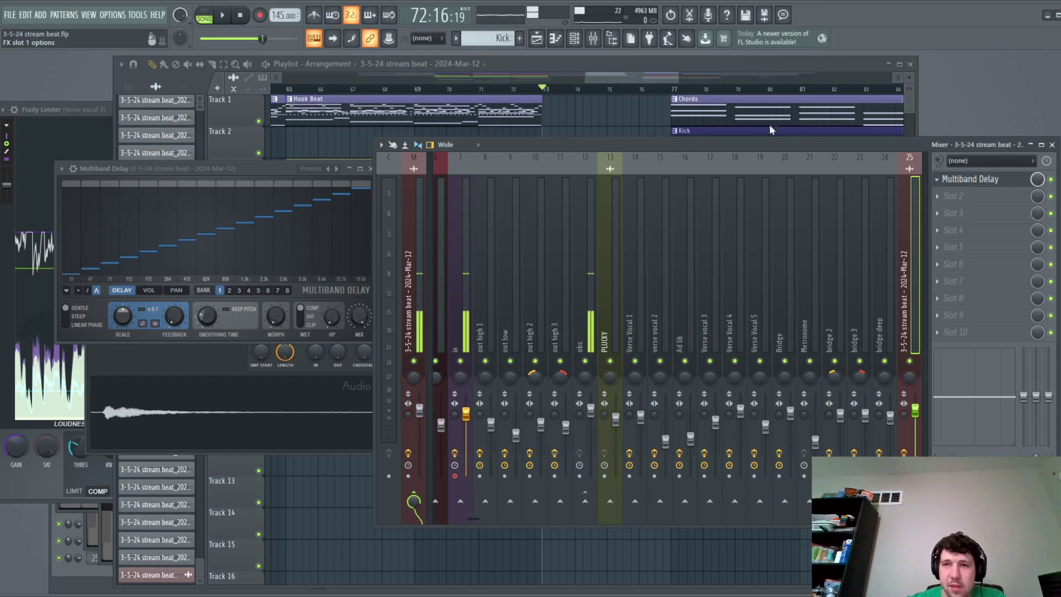
key("ctrl+z")
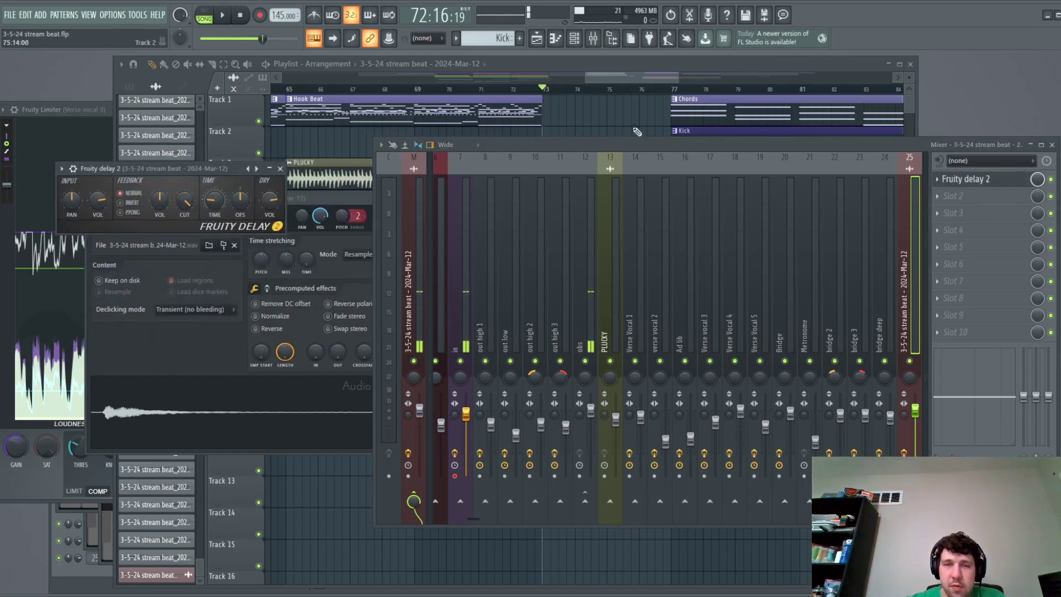
left_click(610, 77)
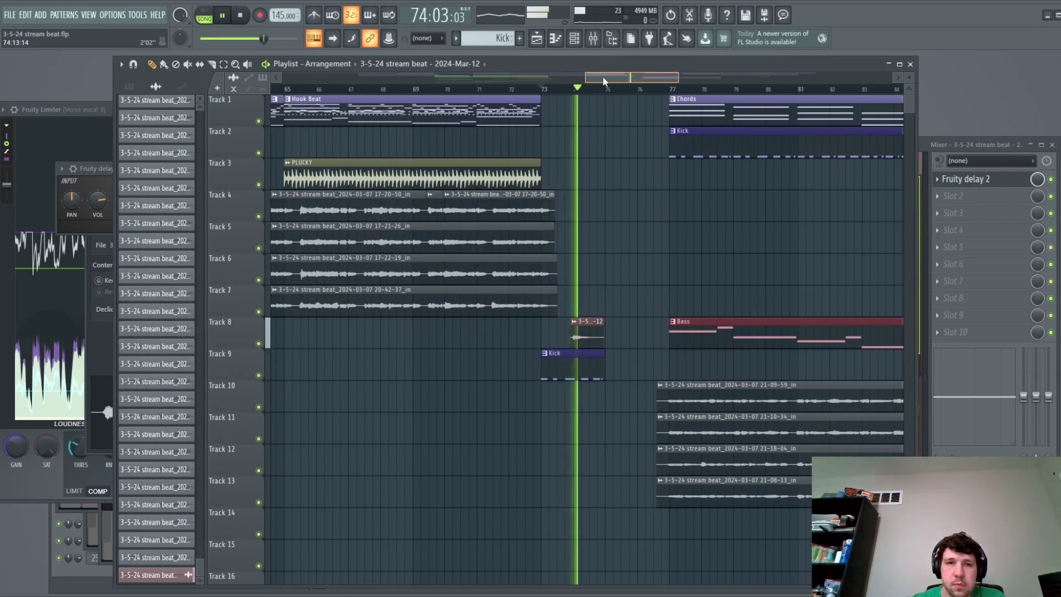
Set the Fruity delay 2 delay time to 8:06 while playing the transition repeatedly.
key("space")
left_click(90, 174)
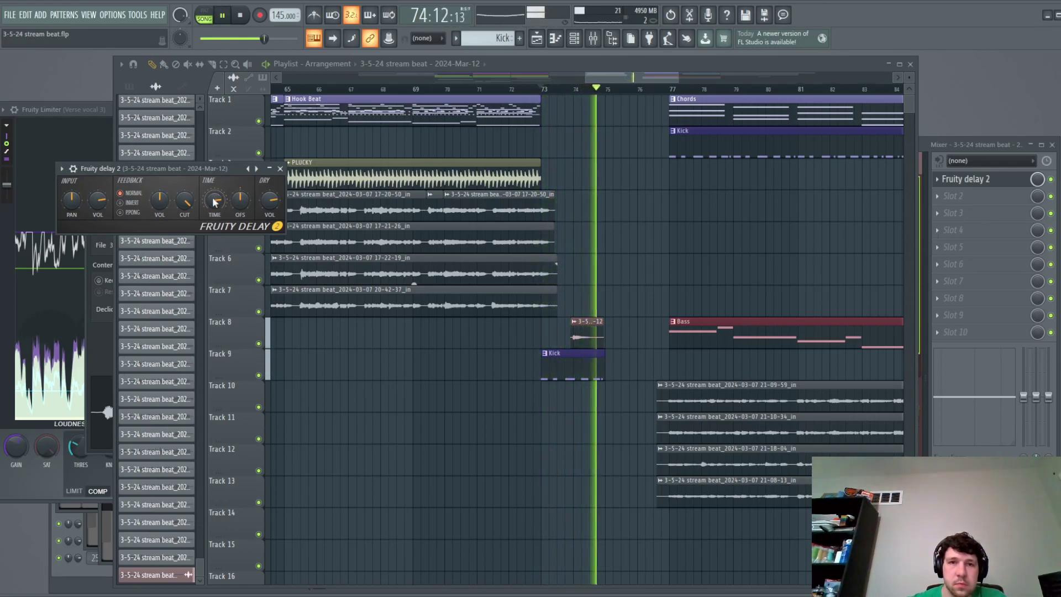
key("space")
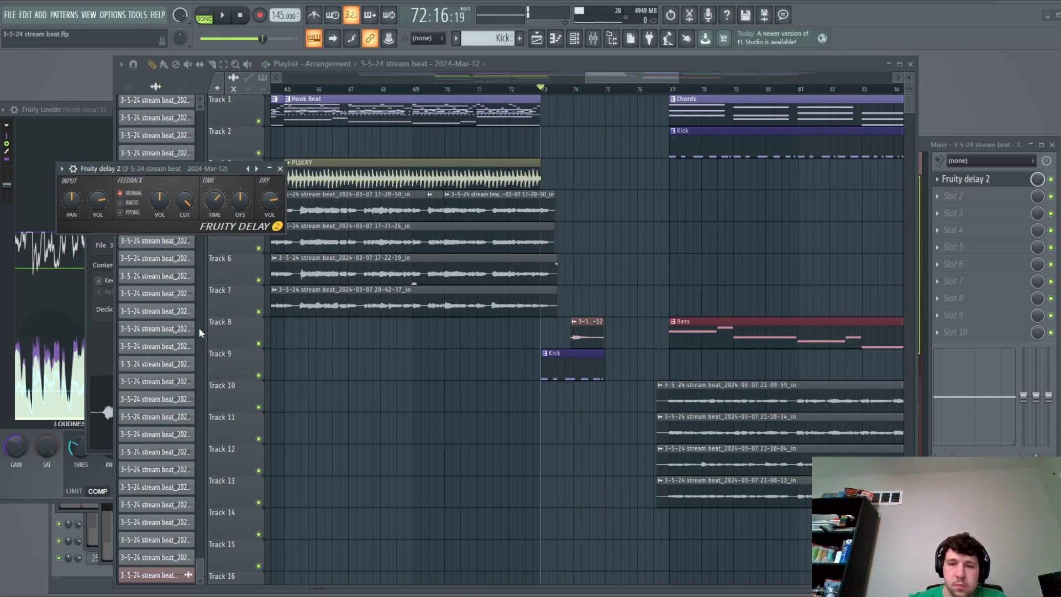
key("space")
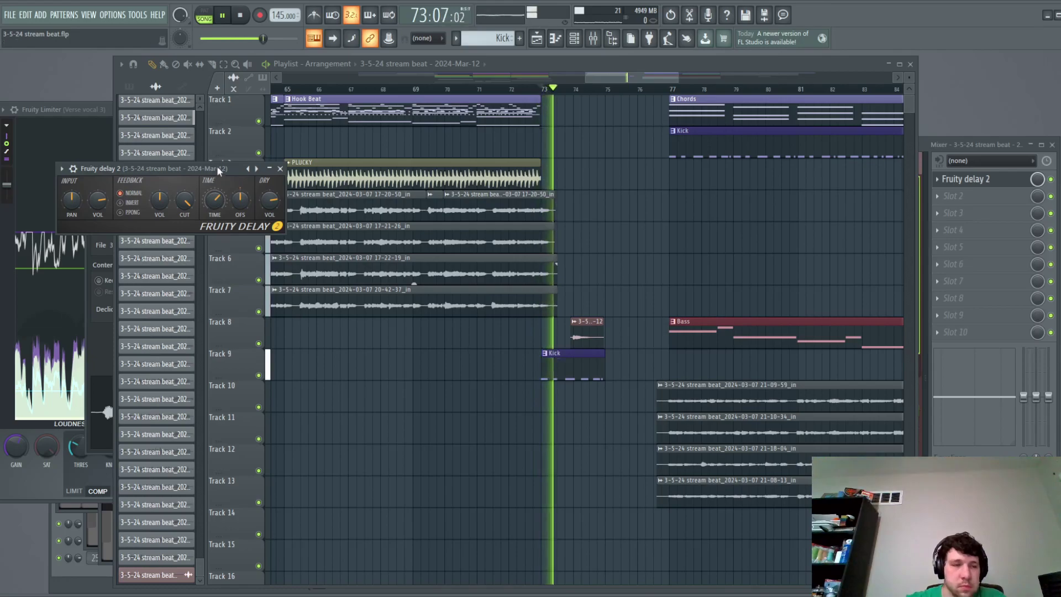
left_click_drag(236, 167, 267, 267)
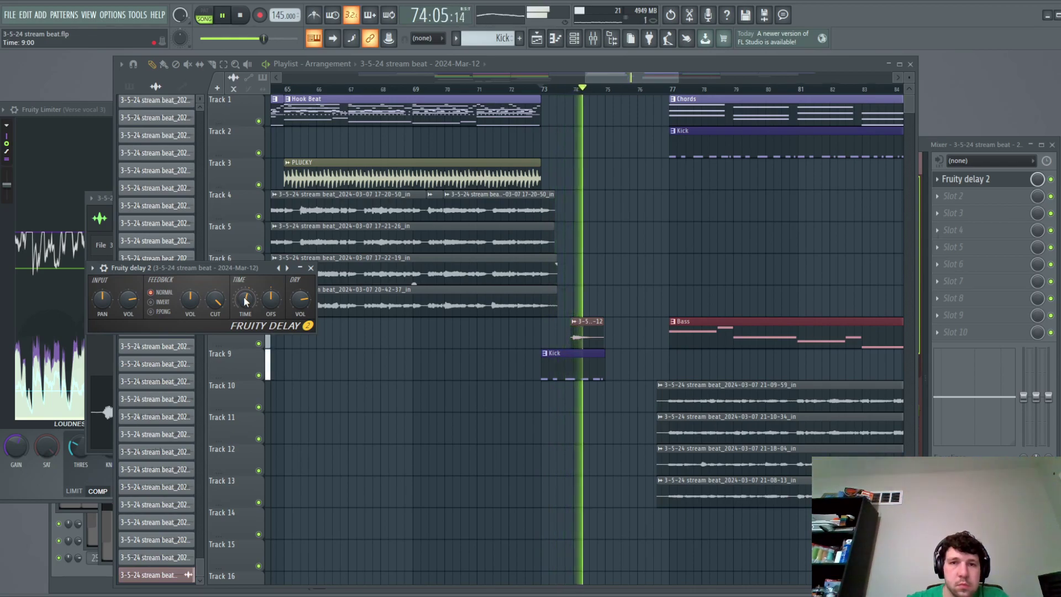
key("space")
key("space")
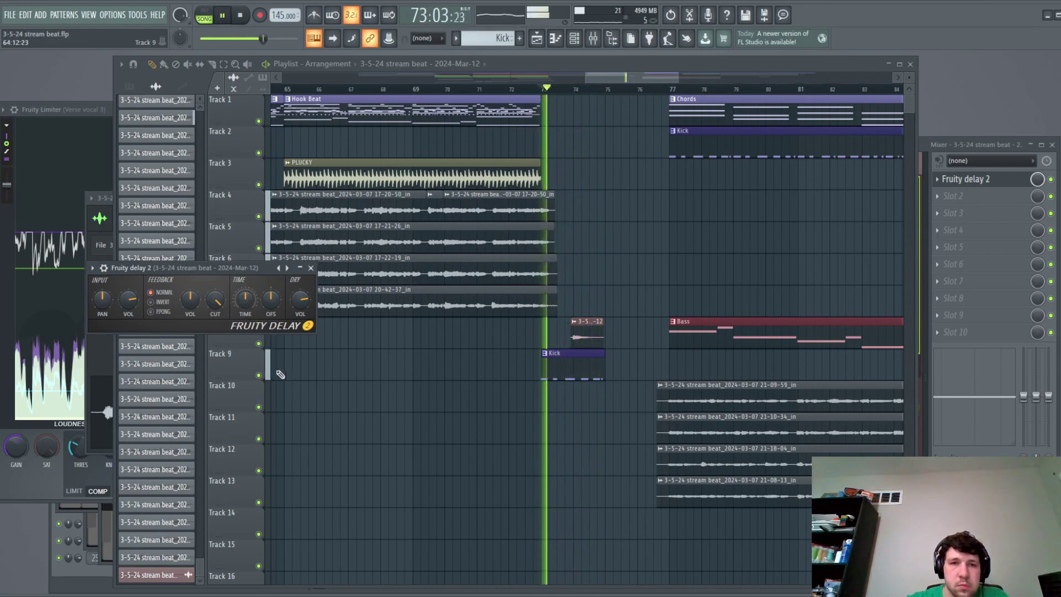
left_click_drag(251, 268, 269, 313)
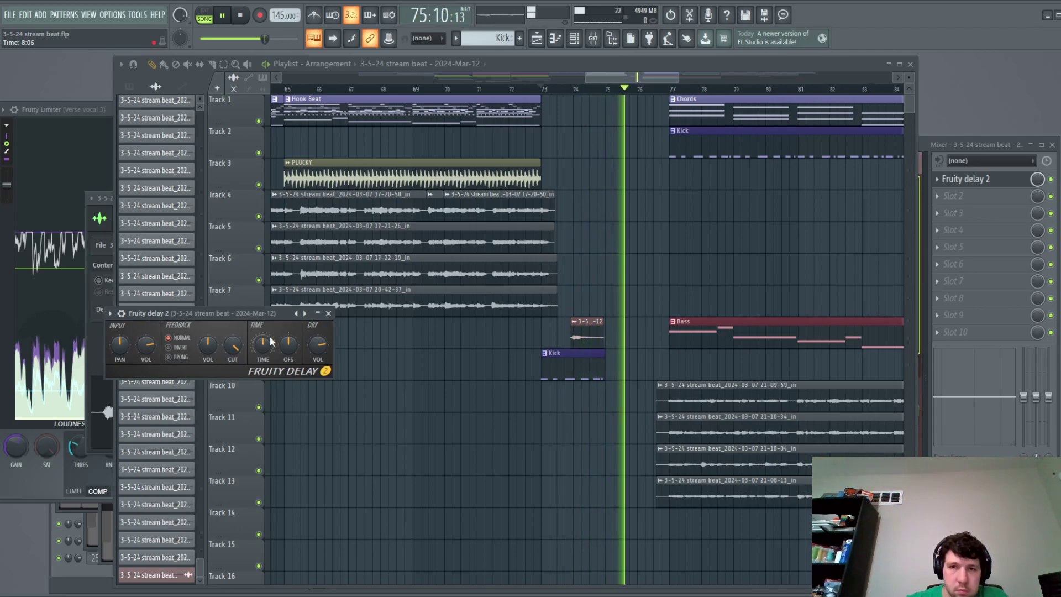
key("space")
Move the delayed vocal clip on Track 8 earlier to 72:15:16, so its sound starts at bar 73.
left_click_drag(585, 330, 566, 331)
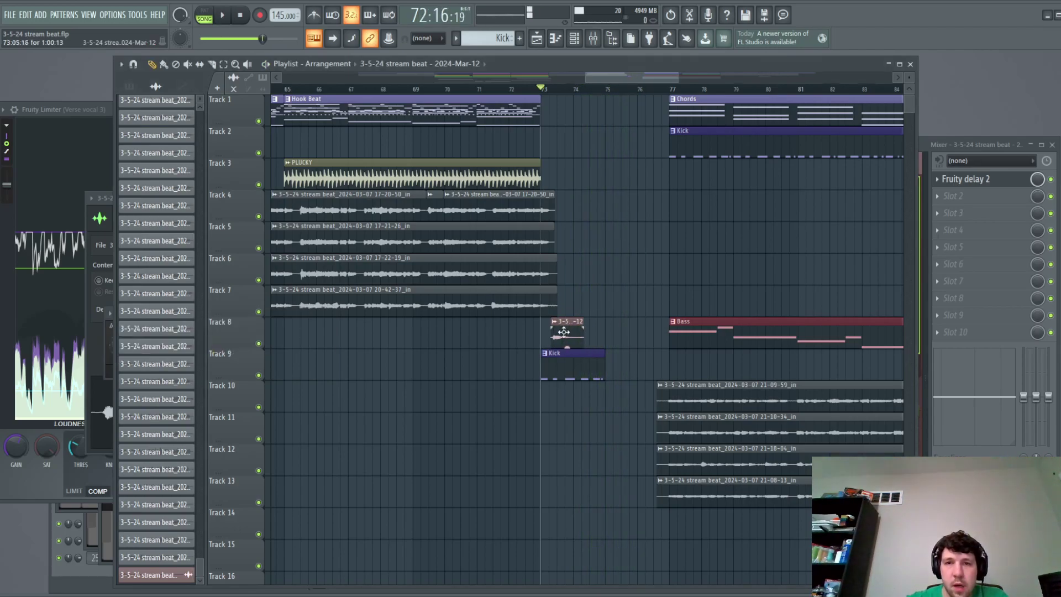
scroll(543, 332, "up", 5)
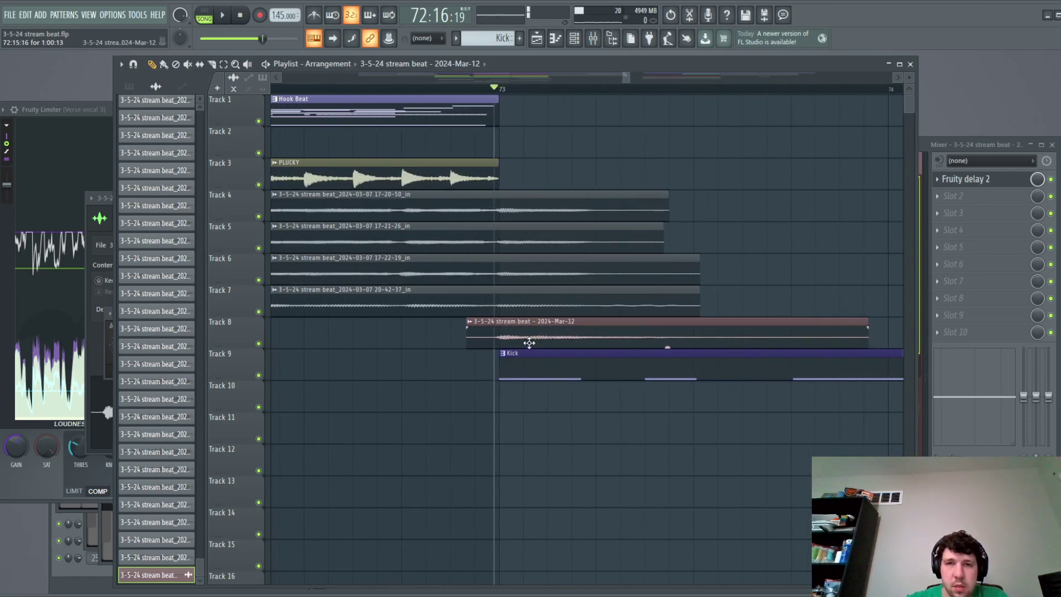
Nudge the delayed vocal clip on Track 8 to start at 72:15:13 and play through the transition.
scroll(530, 343, "up", 3)
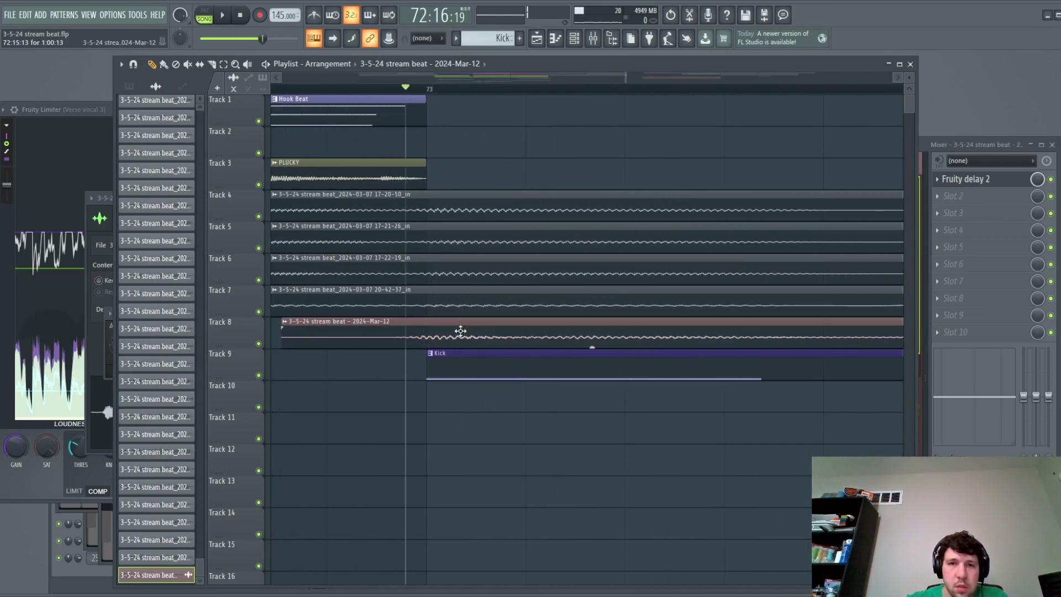
key("space")
scroll(410, 332, "down", 5)
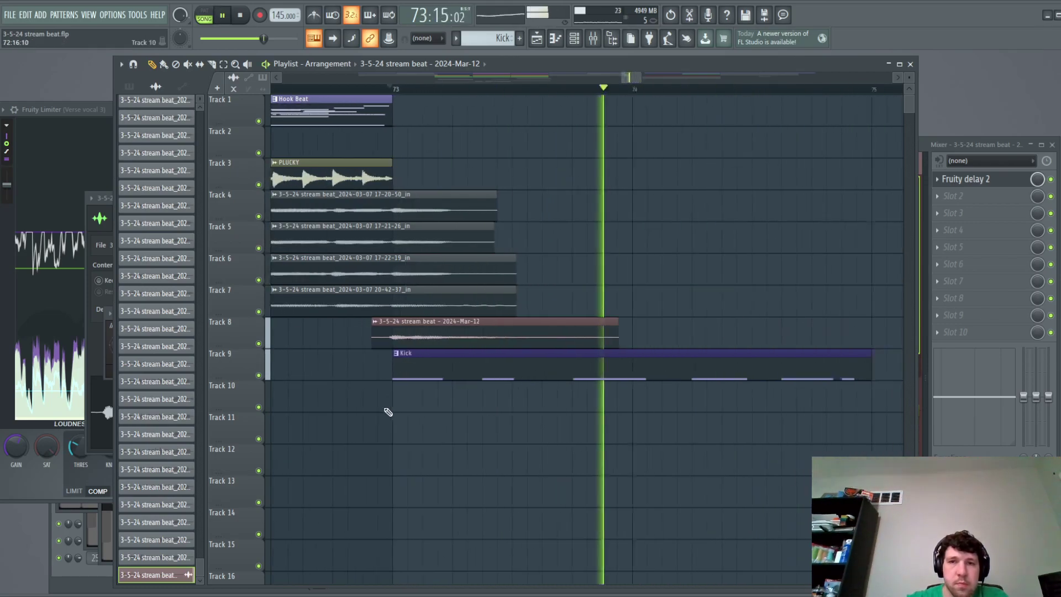
scroll(350, 357, "down", 3)
scroll(350, 357, "up", 4)
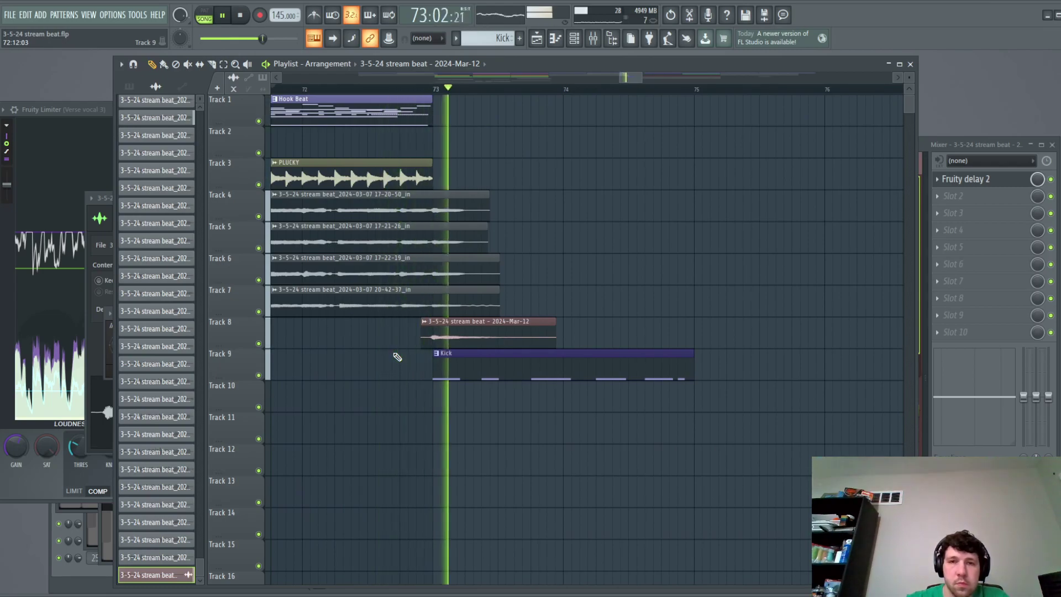
scroll(640, 419, "down", 3)
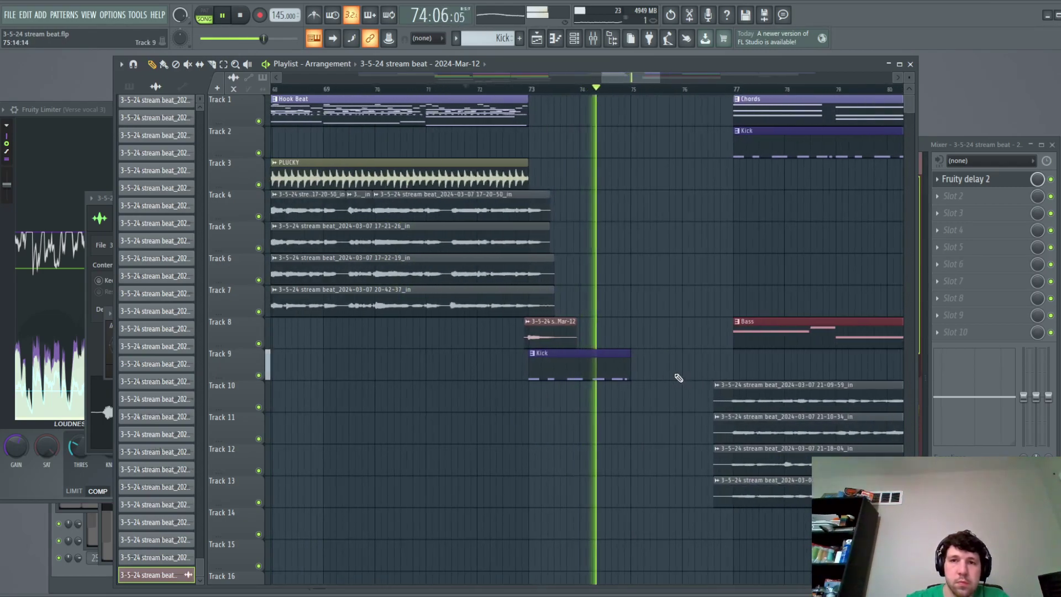
Select every clip of the section that follows the transition and move it two bars earlier, so Chords starts at bar 75.
key("space")
scroll(691, 374, "down", 5)
left_click_drag(685, 536, 856, 113)
scroll(770, 202, "up", 6)
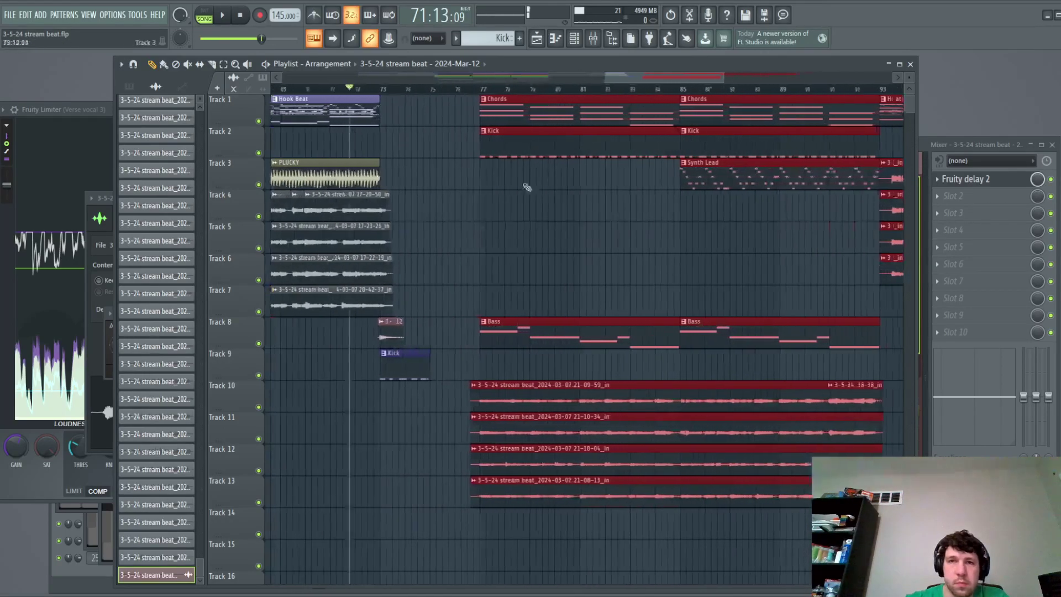
scroll(447, 197, "up", 2)
left_click_drag(599, 105, 440, 125)
key("ctrl+z")
Play the shortened transition into the Chords section, stop playback and deselect the moved clips.
scroll(332, 224, "down", 4)
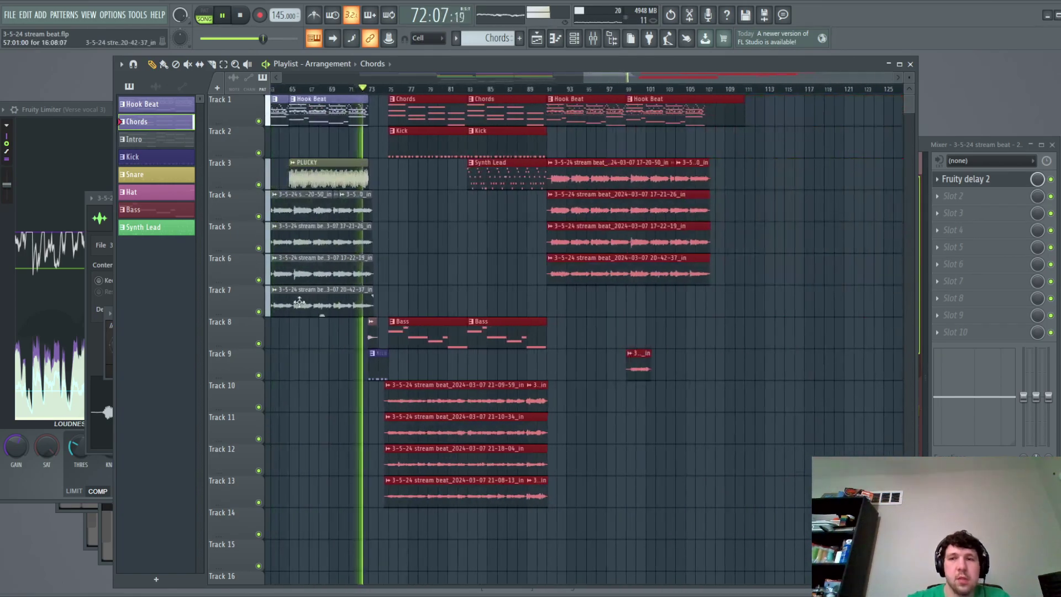
scroll(436, 310, "up", 2)
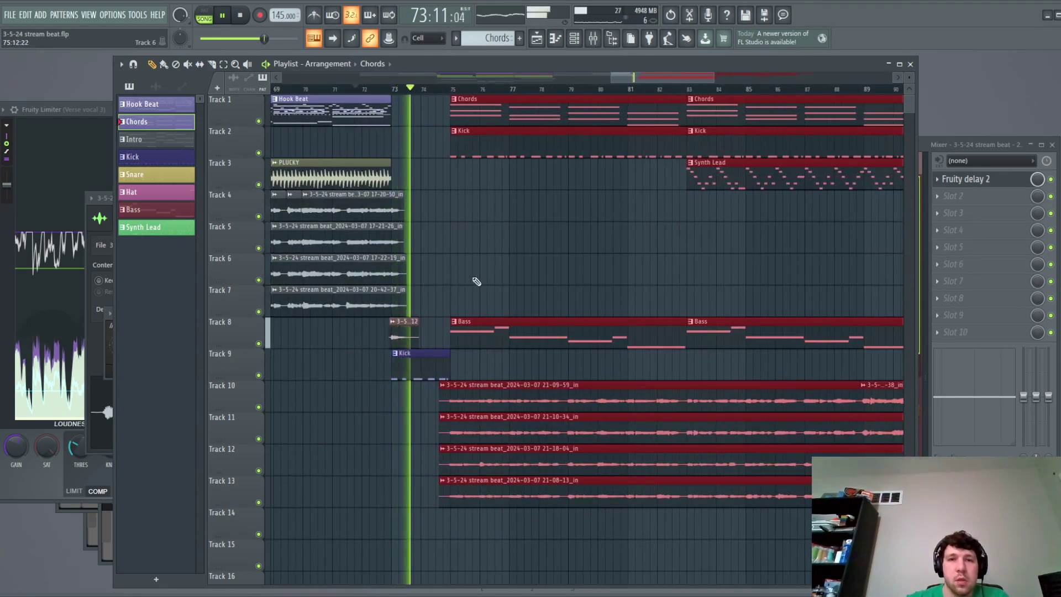
scroll(464, 262, "up", 1)
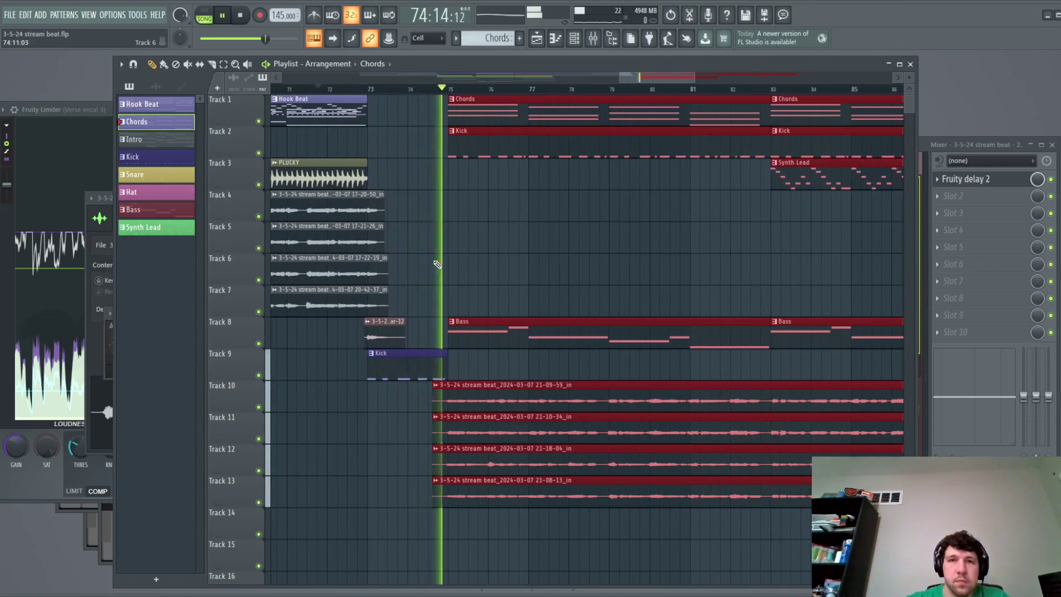
key("space")
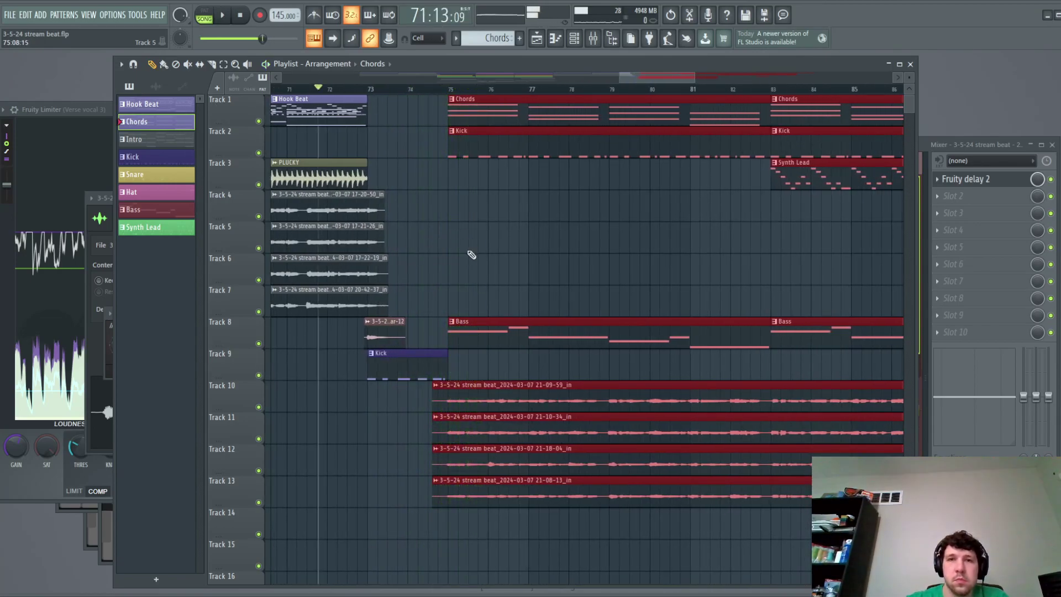
left_click(478, 239, "ctrl")
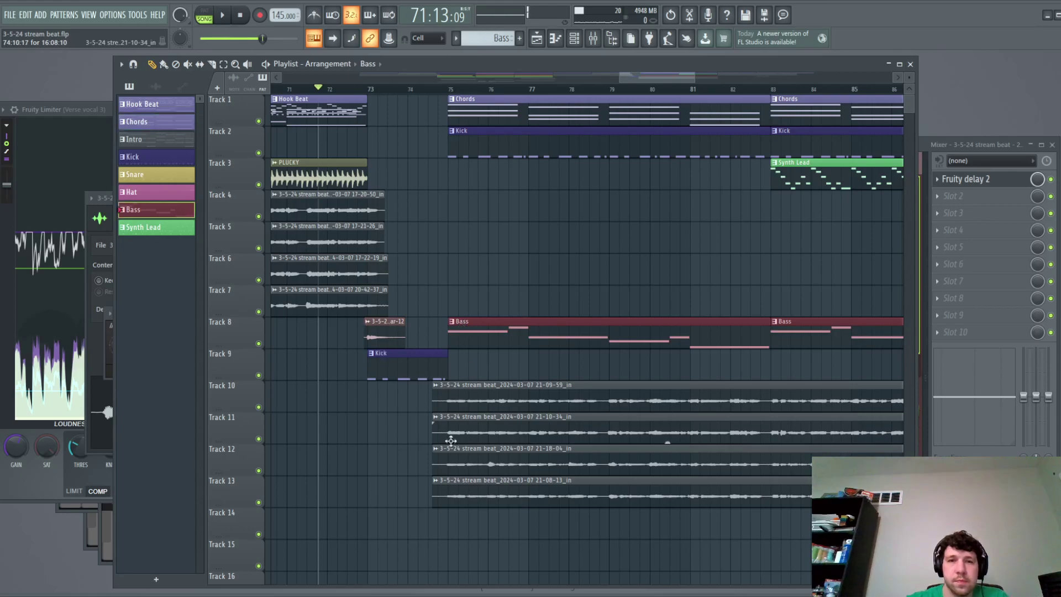
Try a two-bar Bass clip on Track 15 from bar 73 to bar 75 during playback, and remove it.
scroll(382, 459, "down", 4)
left_click(372, 436)
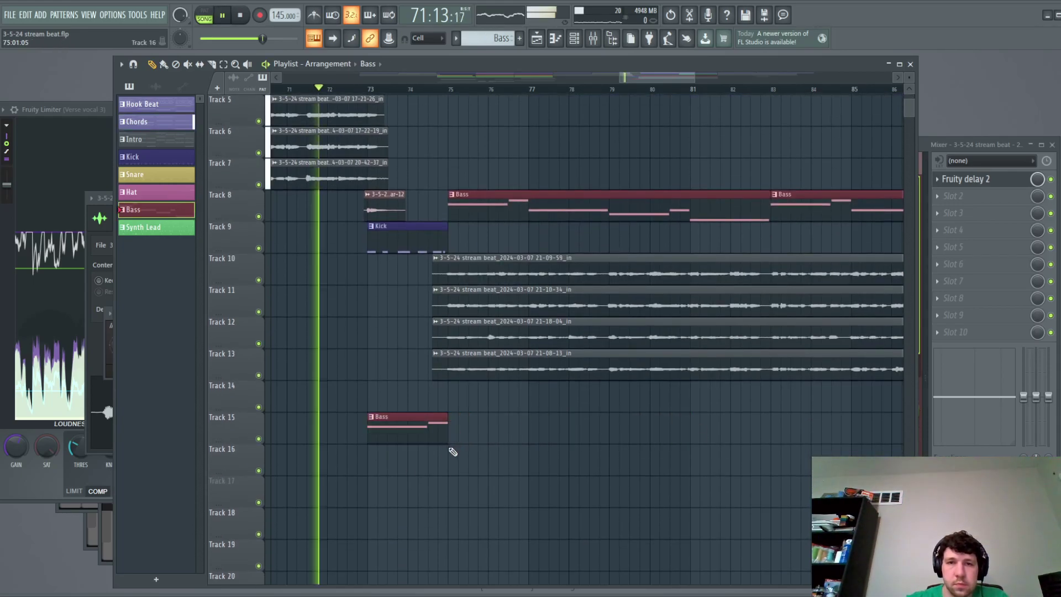
scroll(399, 476, "up", 1)
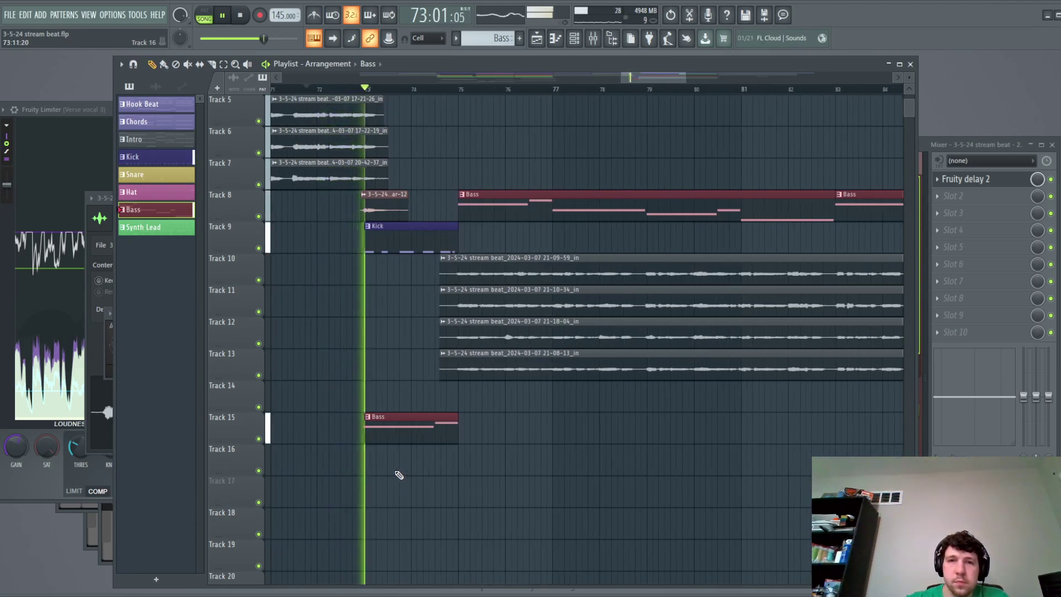
scroll(399, 475, "up", 1)
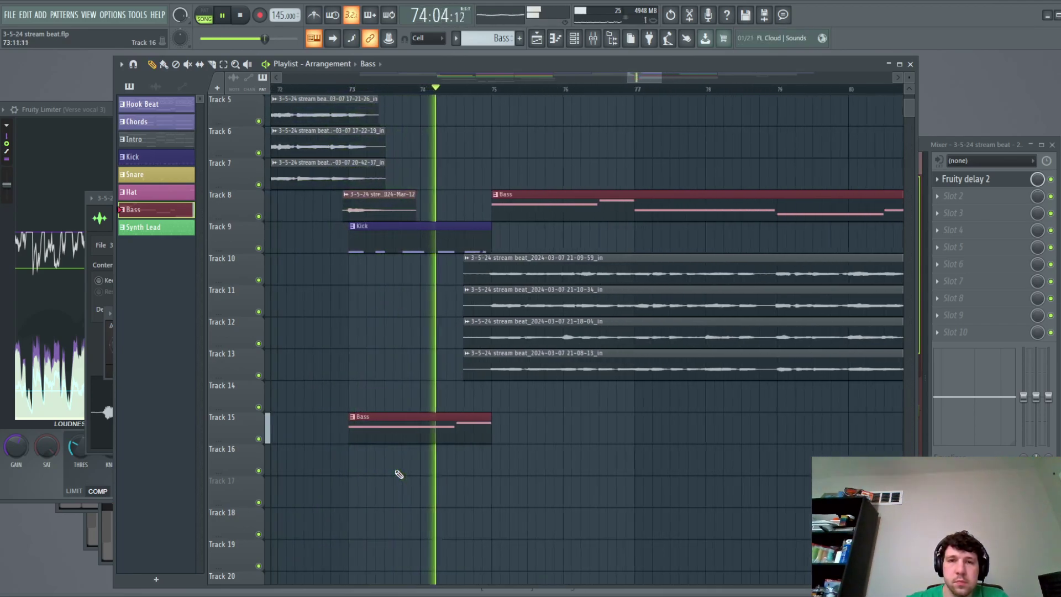
scroll(399, 476, "up", 1)
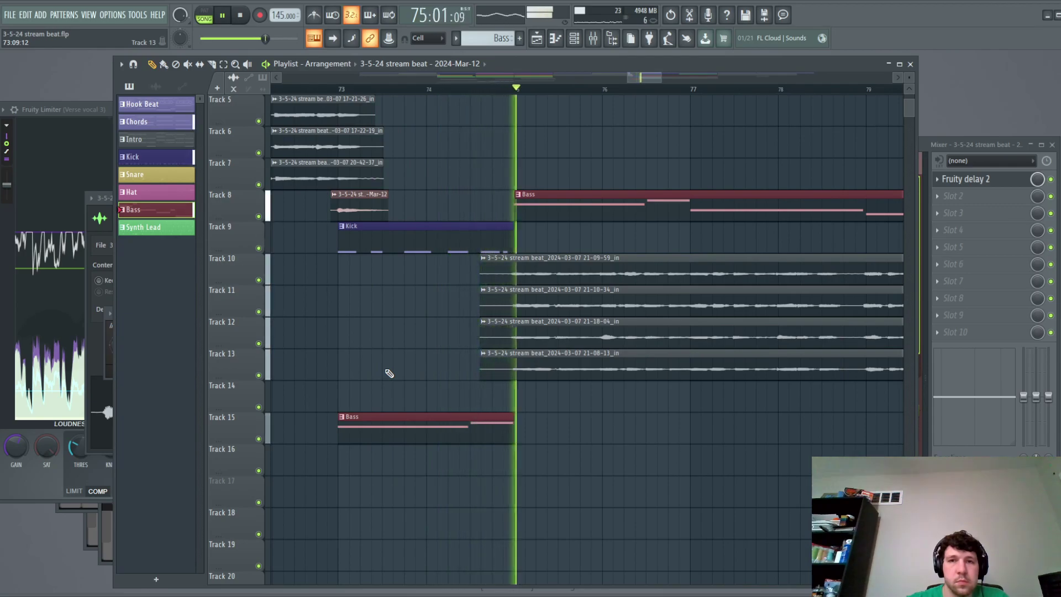
key("space")
scroll(475, 424, "down", 1)
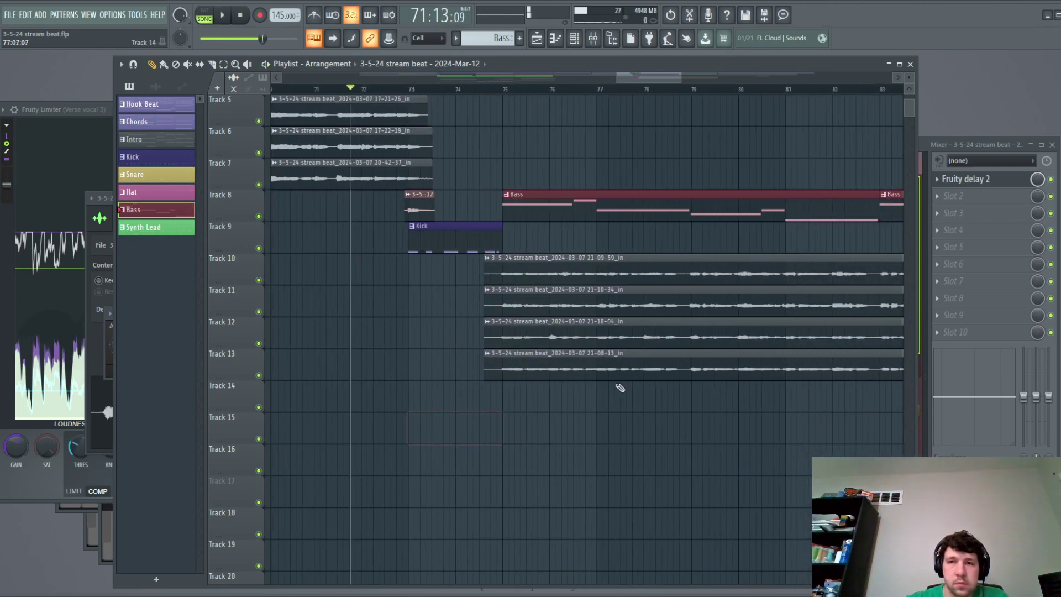
Try a Bass clip on Track 16 from bar 74, trimmed to end at bar 75, while playing the transition.
scroll(771, 378, "down", 1)
left_click(388, 455)
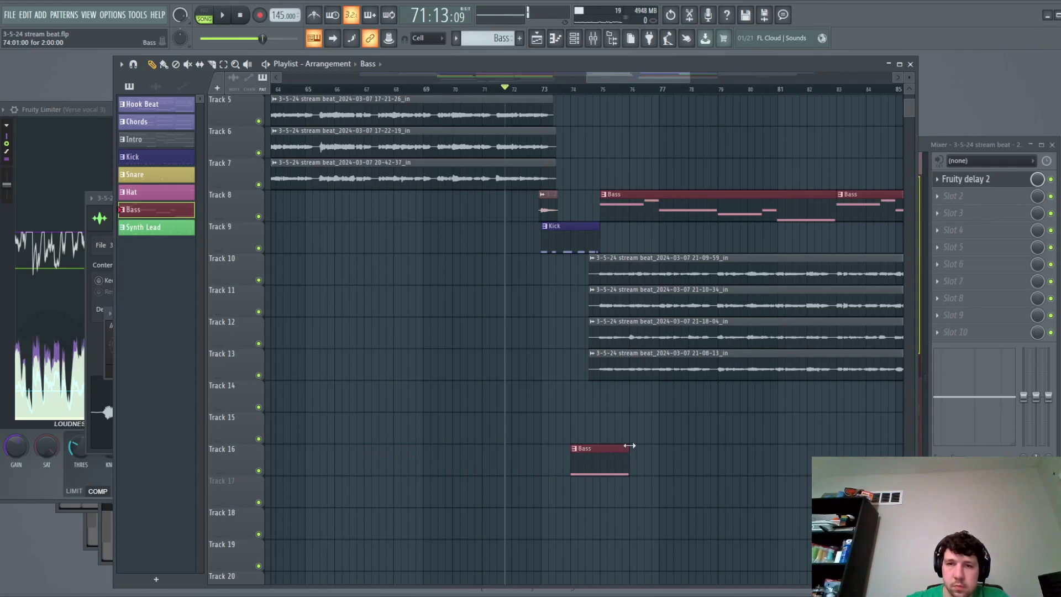
key("space")
scroll(683, 475, "up", 1)
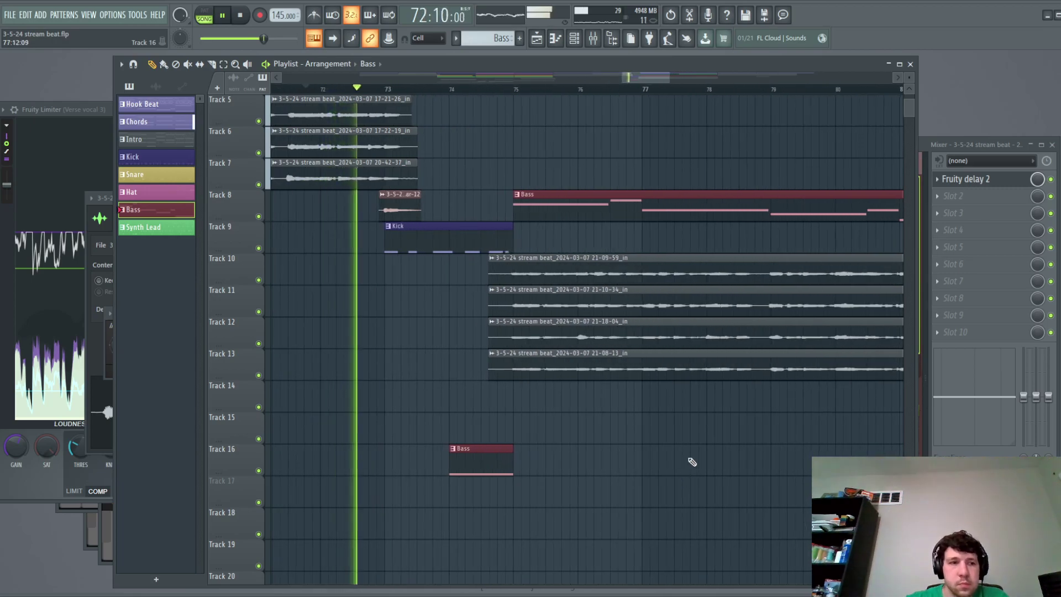
scroll(531, 445, "up", 1)
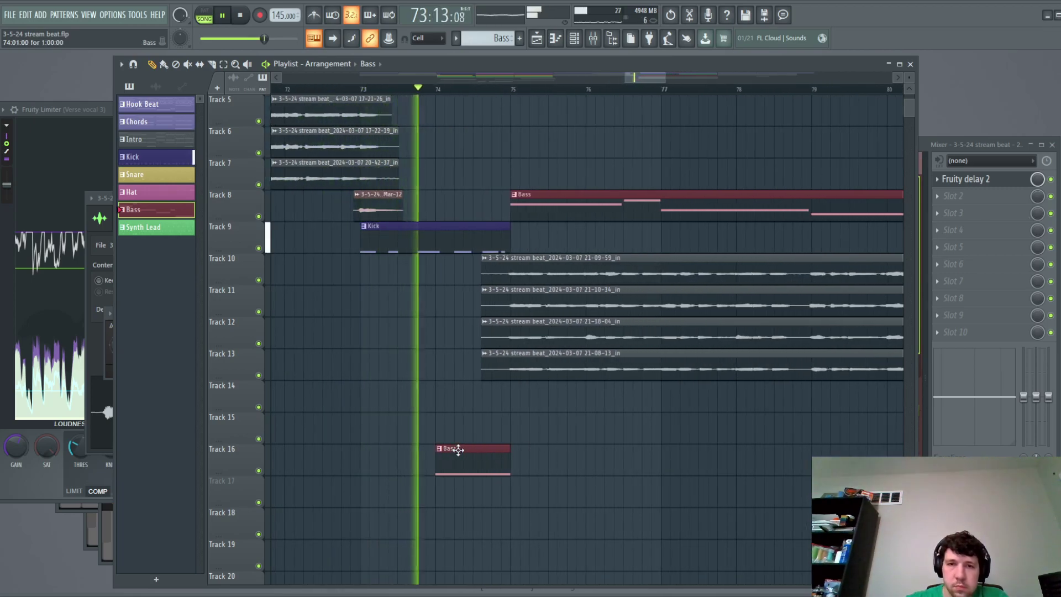
Shorten the Track 16 Bass clip to the last half bar before bar 75, audition it and delete it.
left_click_drag(458, 450, 511, 459)
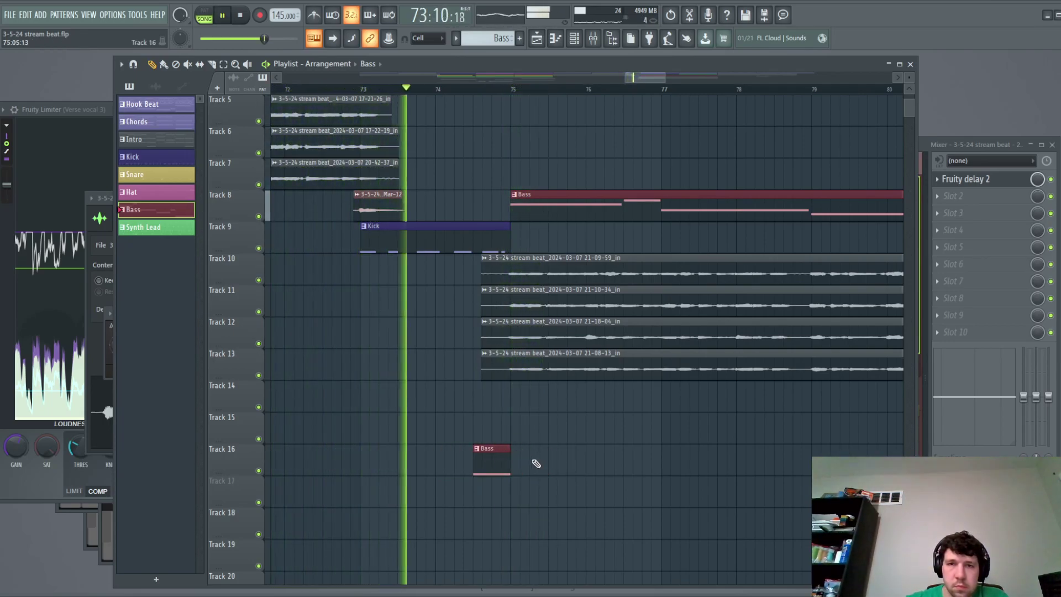
scroll(535, 463, "up", 2)
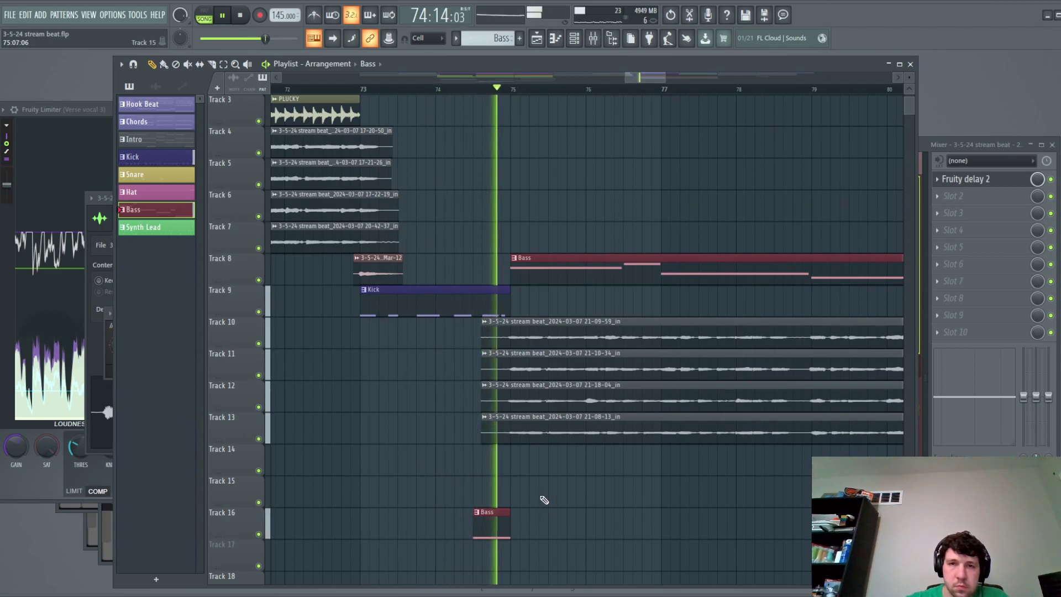
key("space")
right_click(497, 517)
scroll(415, 491, "up", 2)
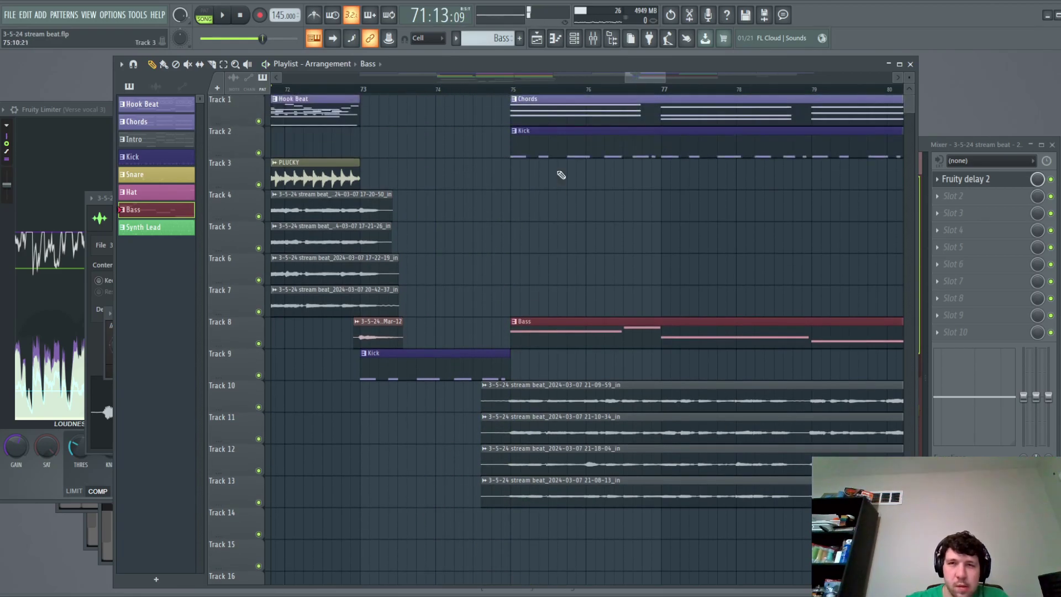
Place a Chords clip on Track 14 starting at bar 73 and play the transition with it.
left_click(440, 215)
scroll(711, 236, "down", 4)
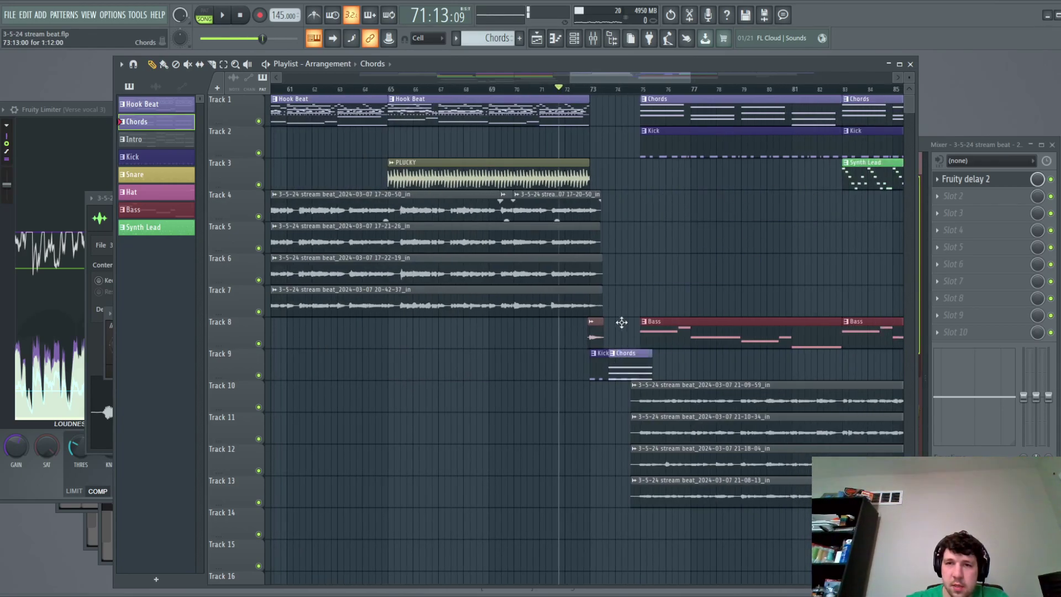
scroll(649, 535, "up", 3)
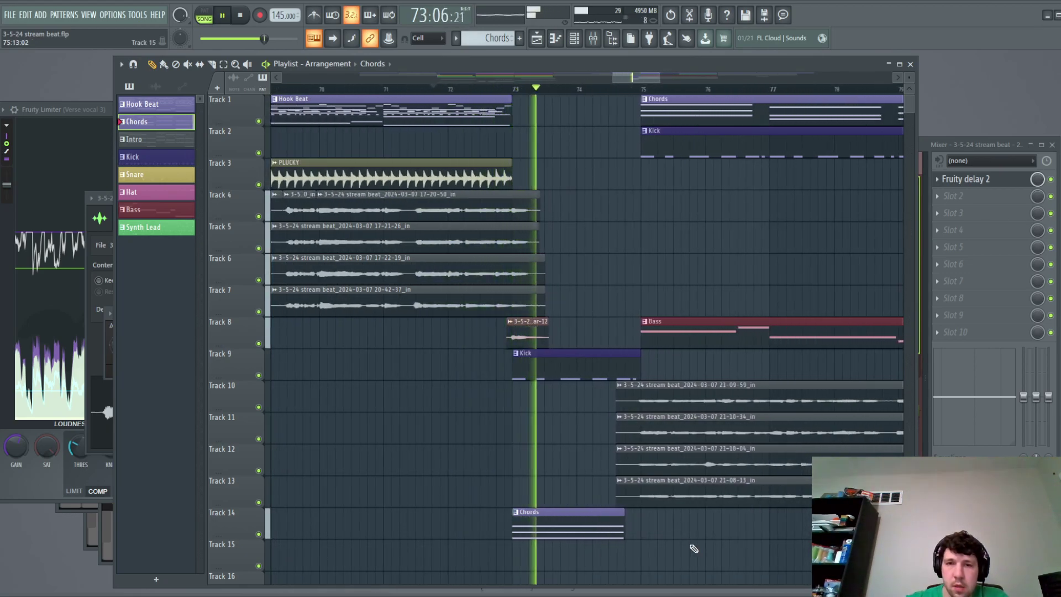
scroll(732, 560, "up", 1)
scroll(732, 560, "down", 2)
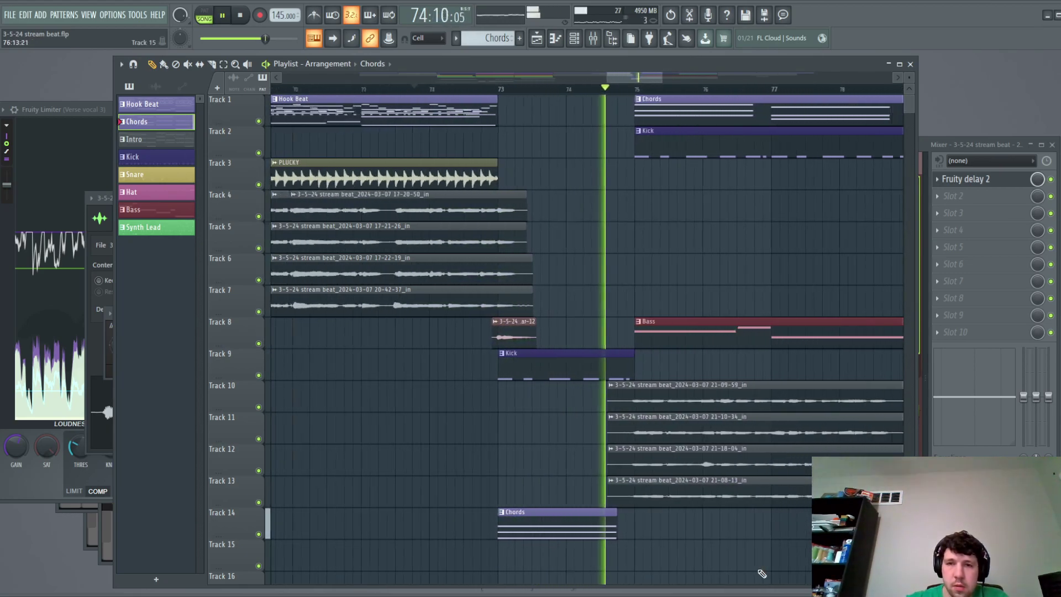
Extend the Track 14 Chords clip to two bars and move it to 73:15:00, auditioning the transition.
left_click_drag(656, 519, 672, 518)
left_click_drag(575, 513, 692, 514)
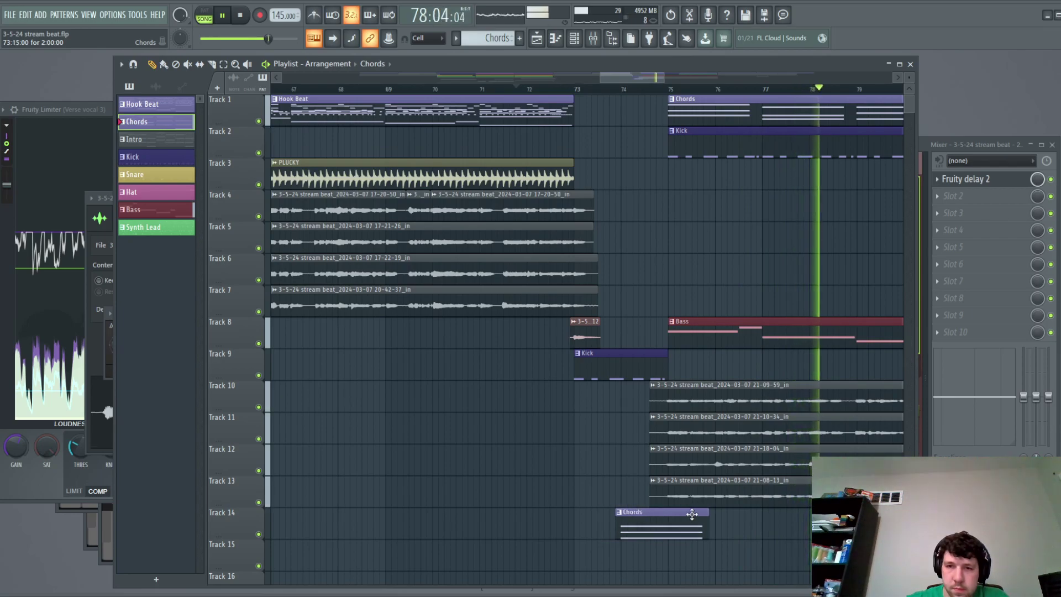
scroll(725, 533, "up", 4)
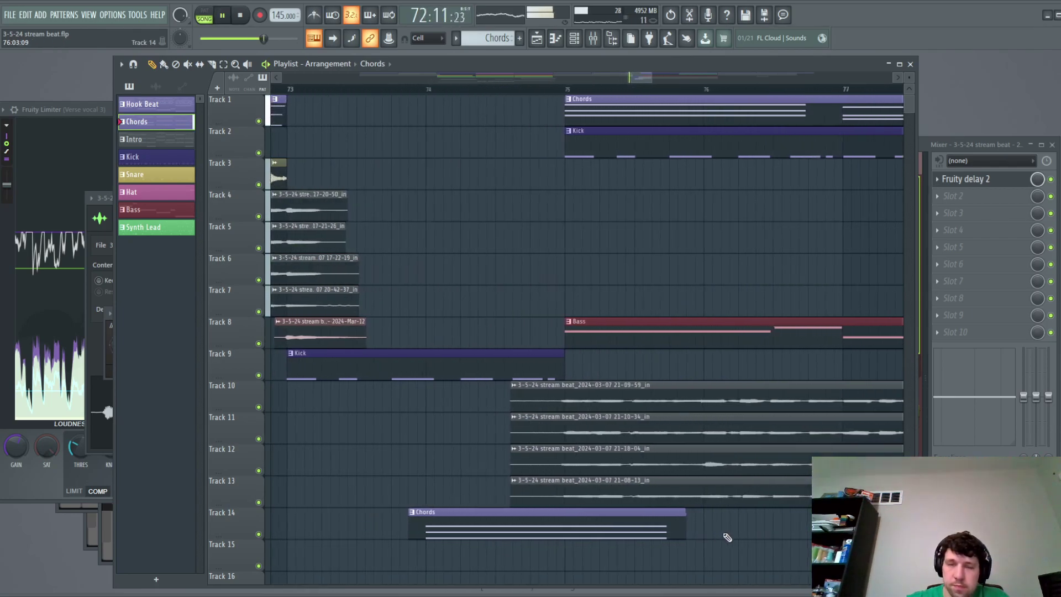
scroll(717, 534, "down", 3)
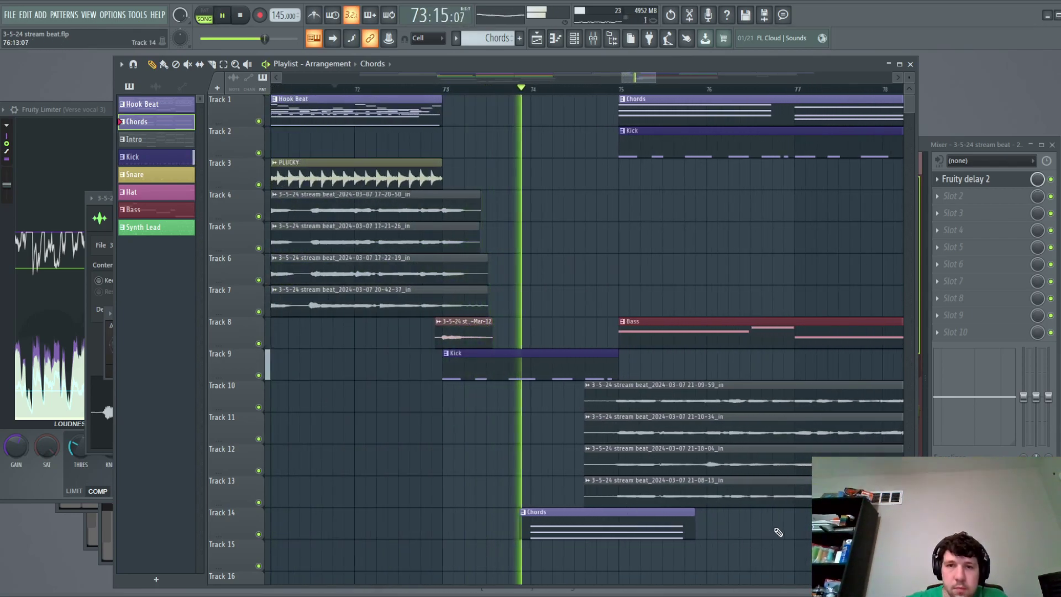
Try trimming the Track 14 Chords clip to end at bar 75 during playback, and restore its two-bar length.
key("space")
key("space")
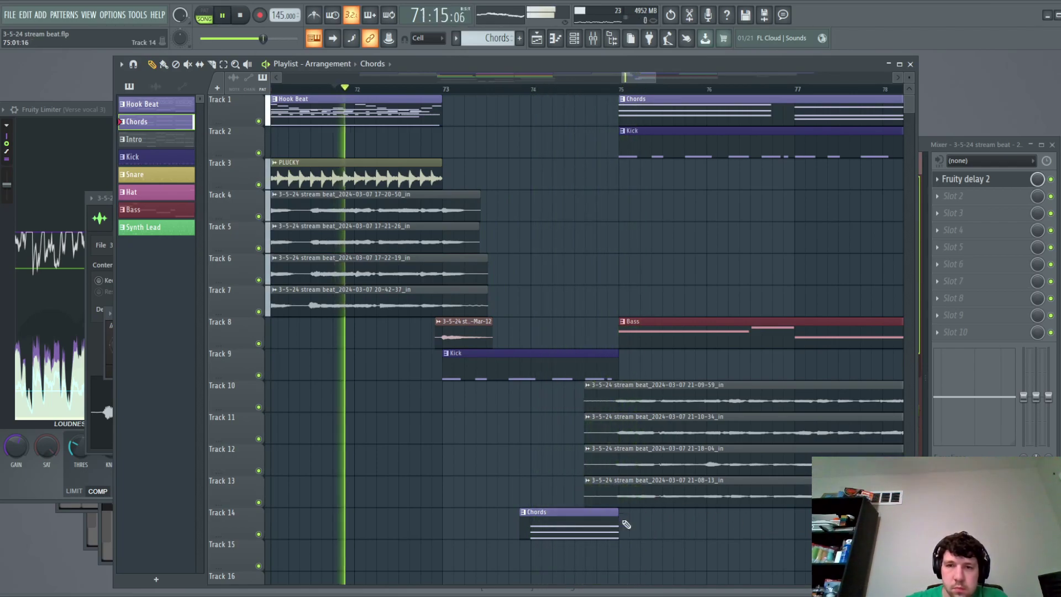
scroll(622, 520, "down", 3)
left_click_drag(604, 84, 619, 84)
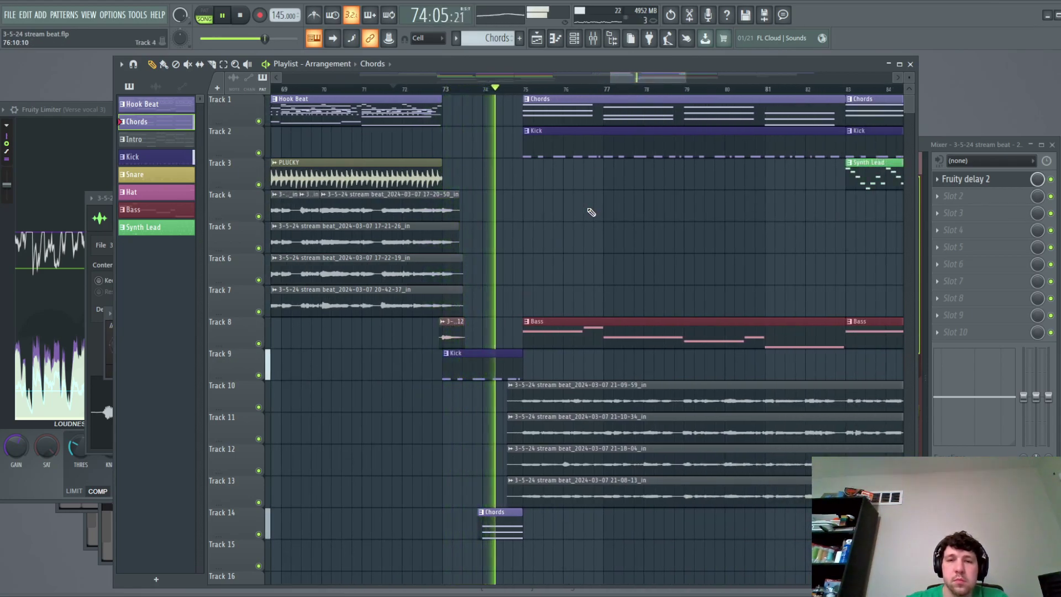
key("space")
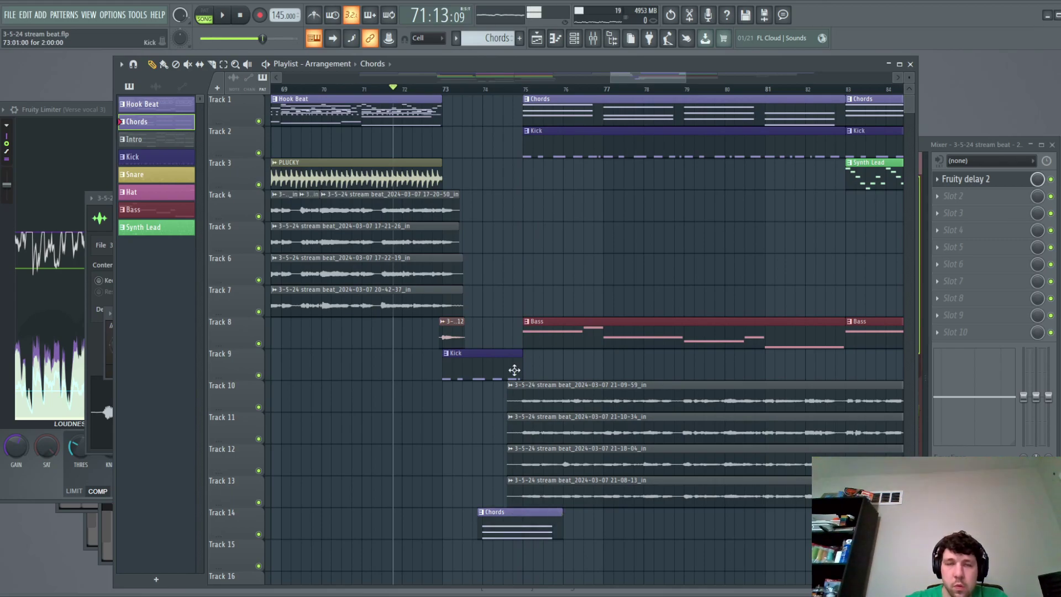
Load Edison on the master mixer track and solo Track 14, ready to record its Chords clip.
left_click(1007, 156)
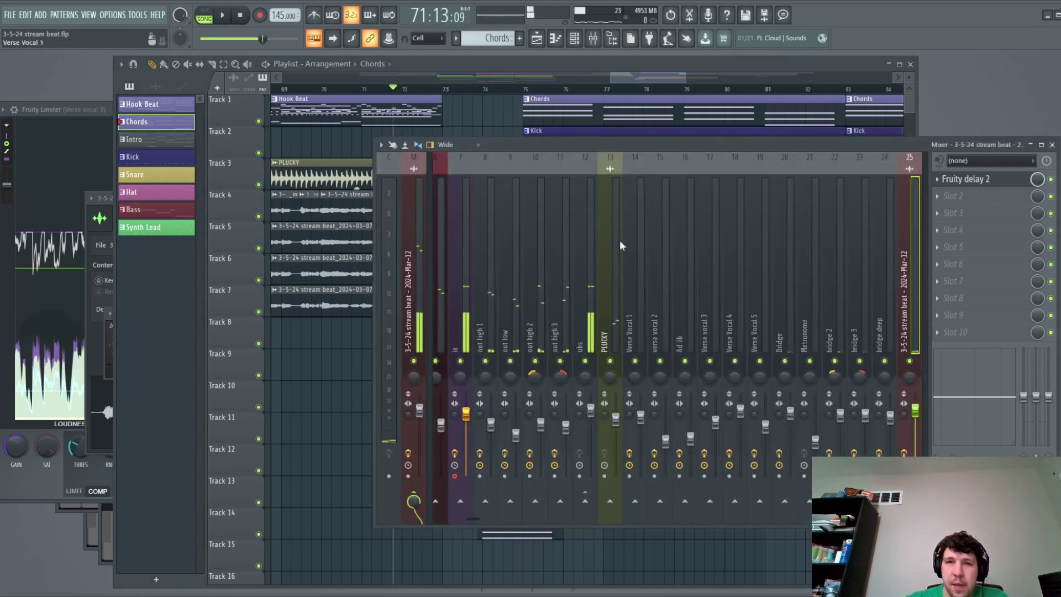
left_click(980, 203)
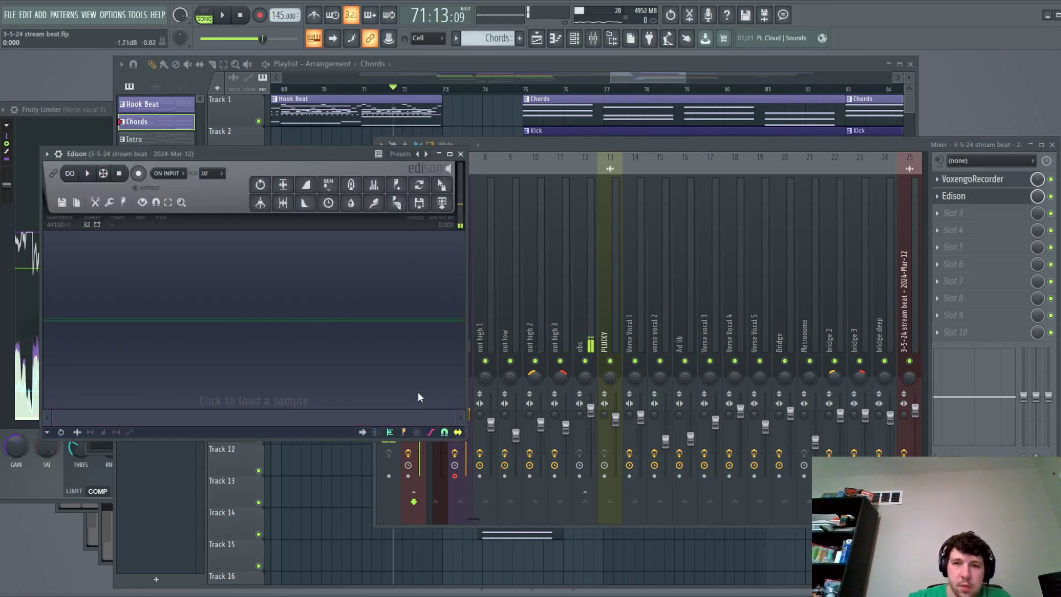
right_click(258, 534)
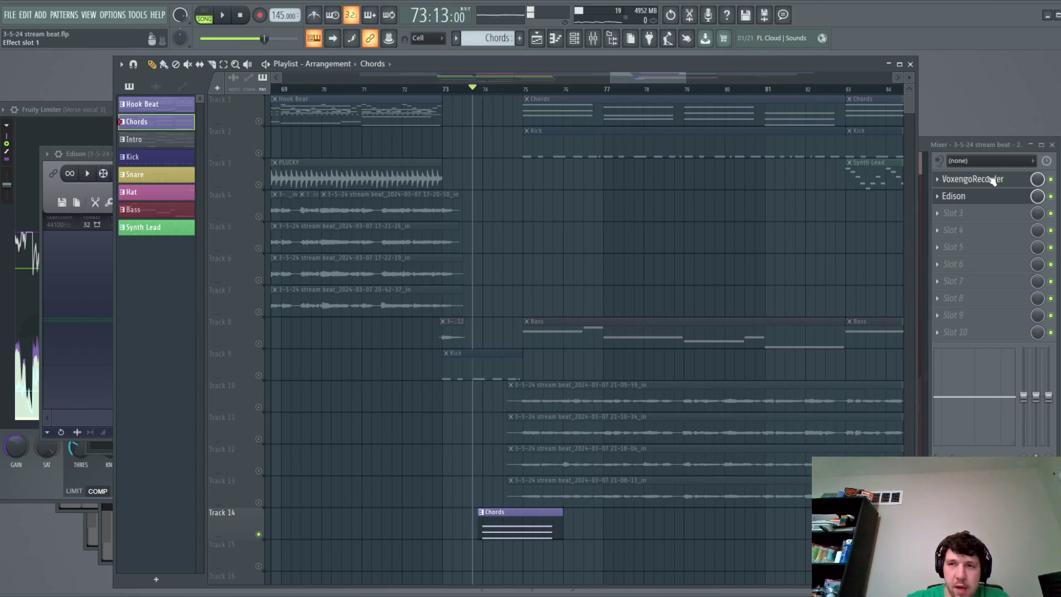
left_click(994, 198)
left_click(994, 204)
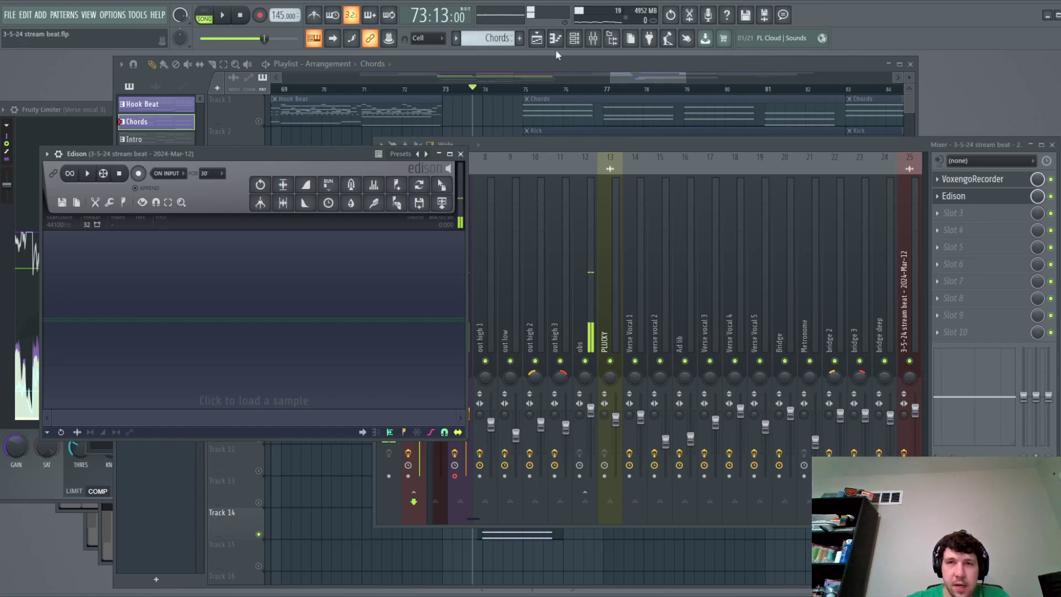
left_click(326, 481)
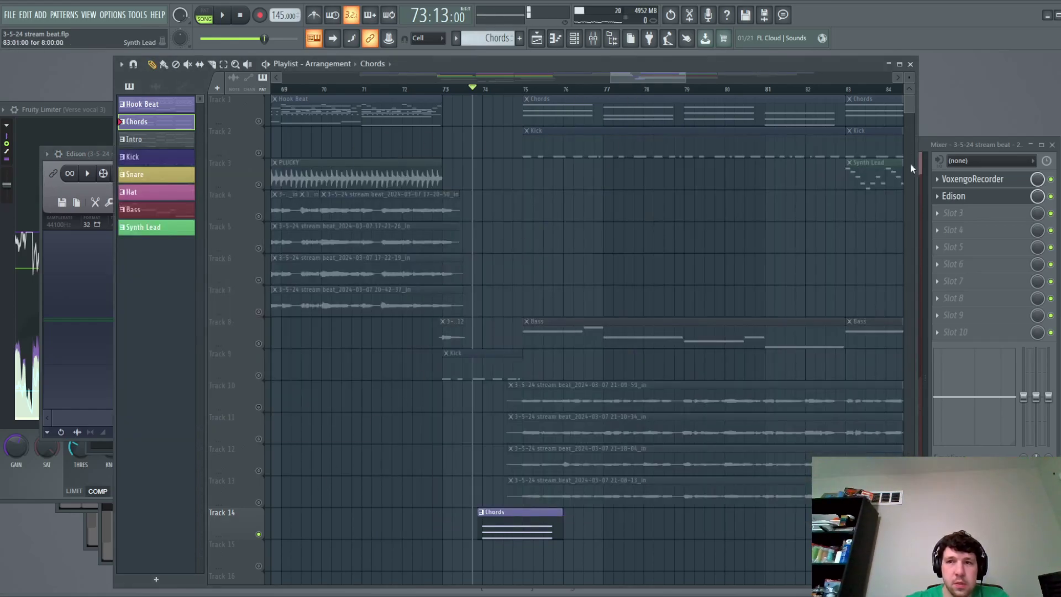
left_click(962, 197)
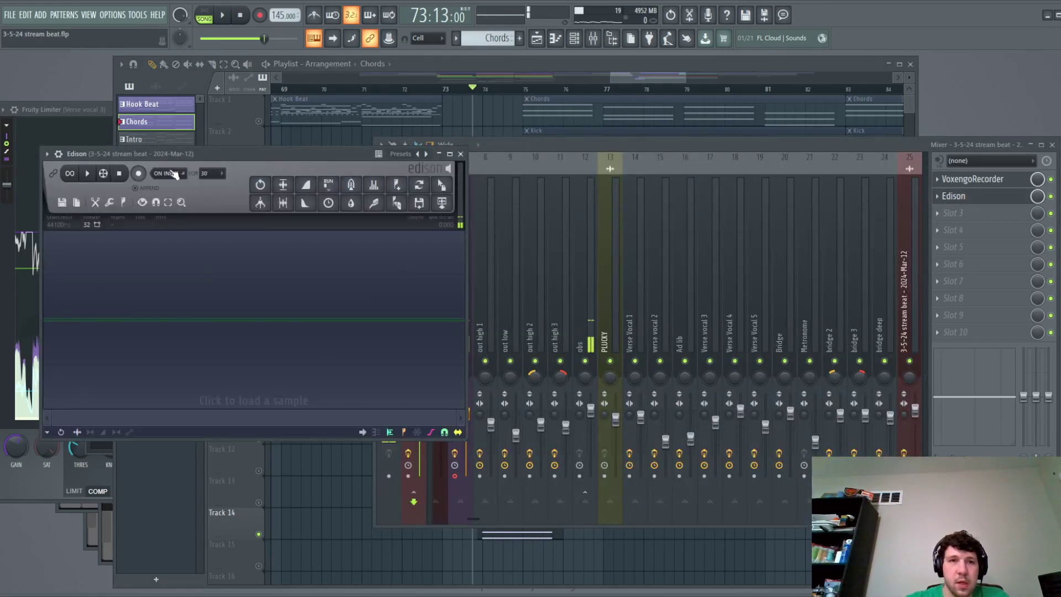
Record the soloed Chords clip in Edison and send the recording to the playlist as an audio clip.
left_click(241, 20)
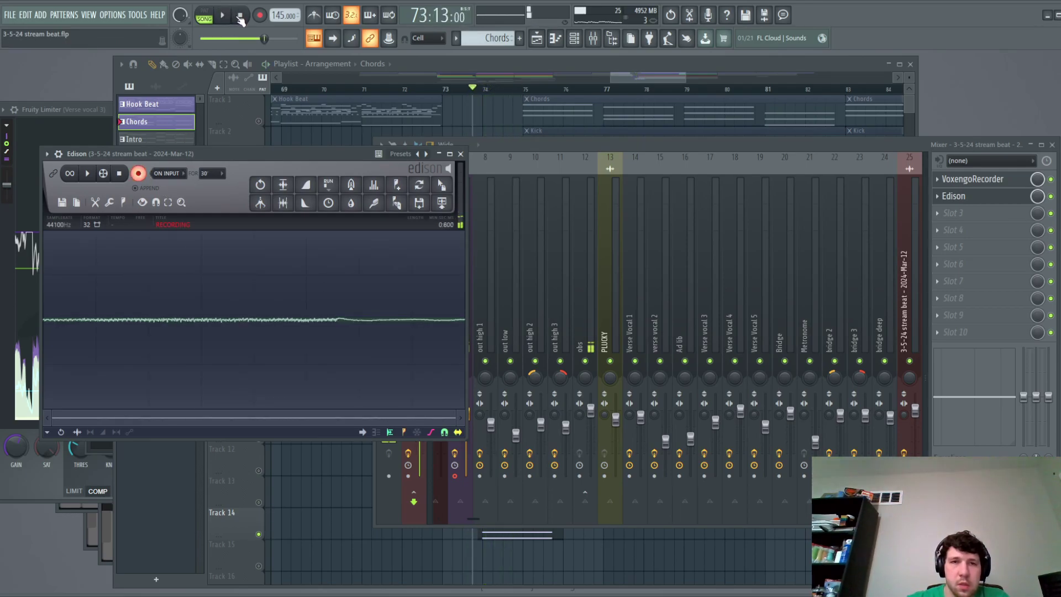
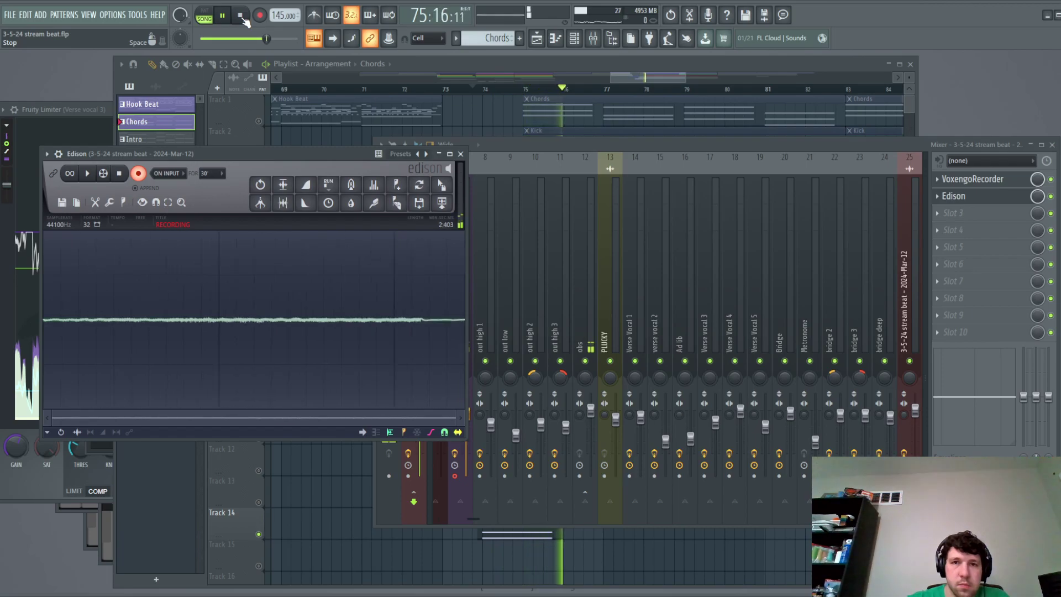
left_click(242, 17)
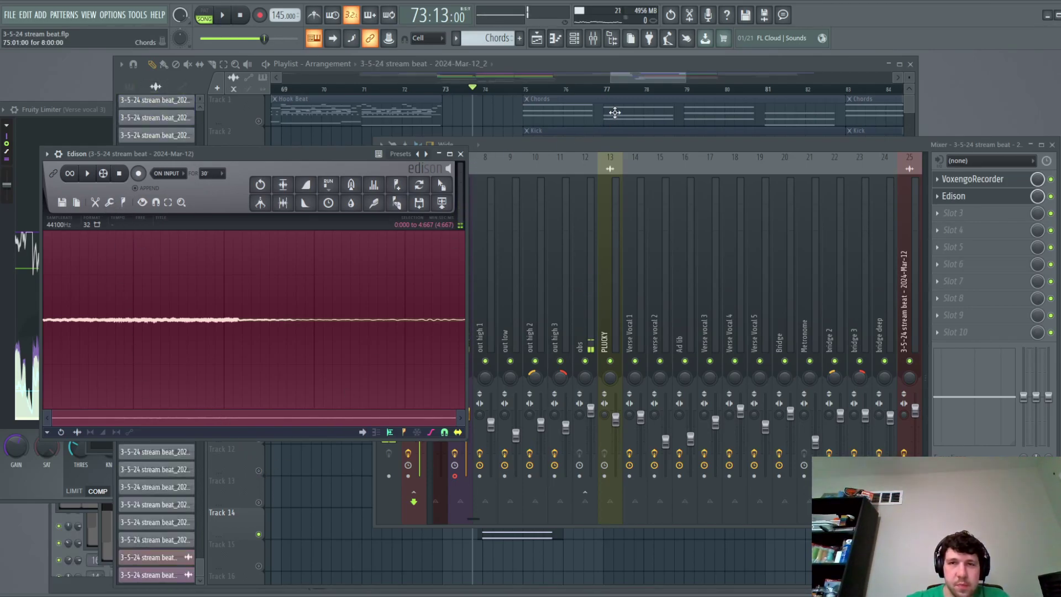
key("Delete")
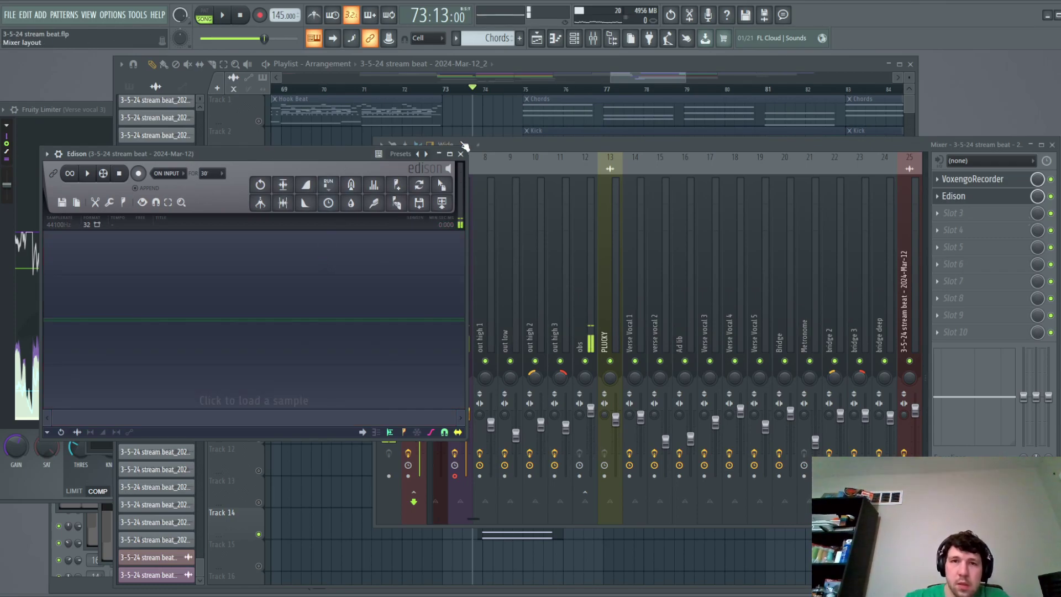
Remove Edison from the master track and move the recorded chords clip from bar 9 to Track 15 at 73:13:00.
left_click(461, 155)
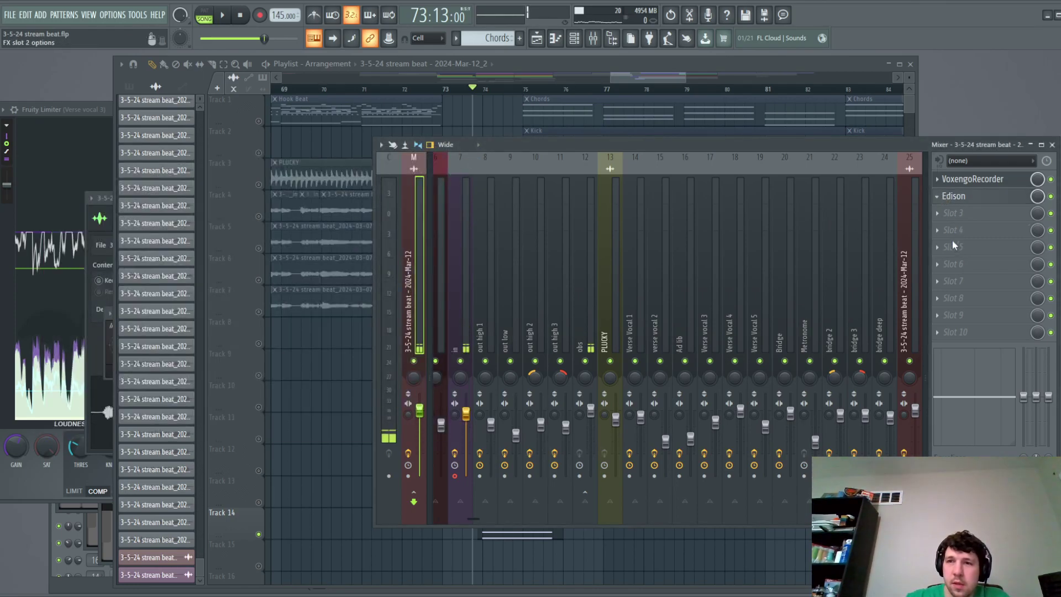
left_click(632, 102)
left_click(311, 78)
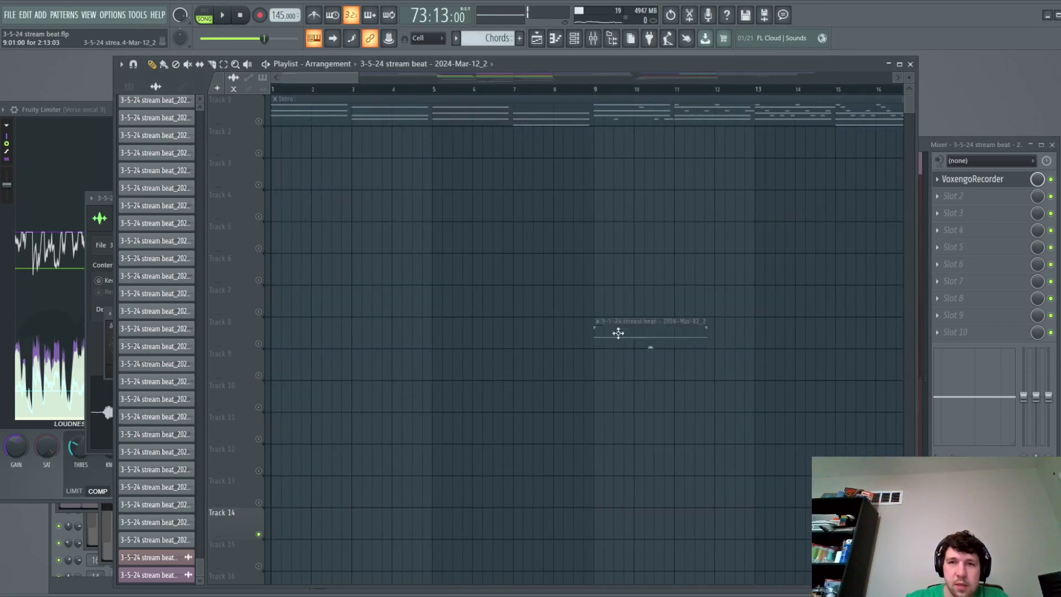
scroll(607, 325, "down", 5)
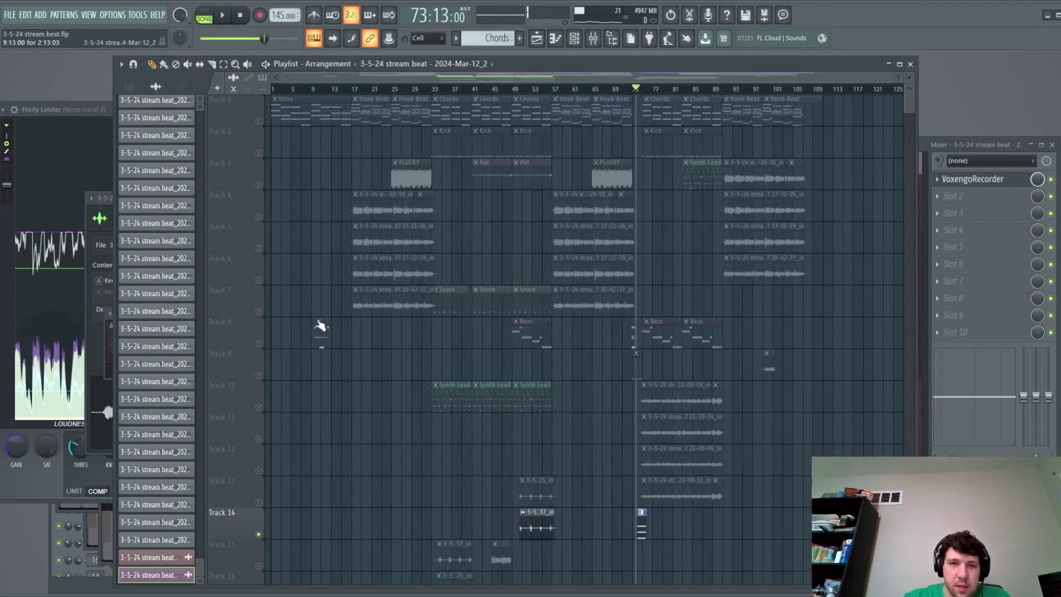
scroll(639, 565, "up", 8)
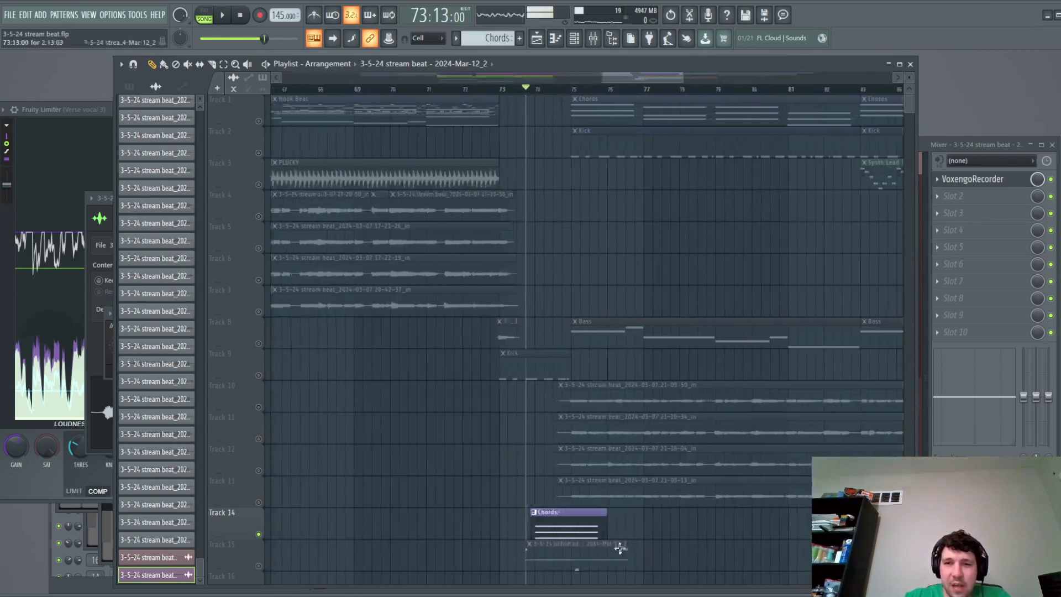
scroll(453, 550, "down", 1)
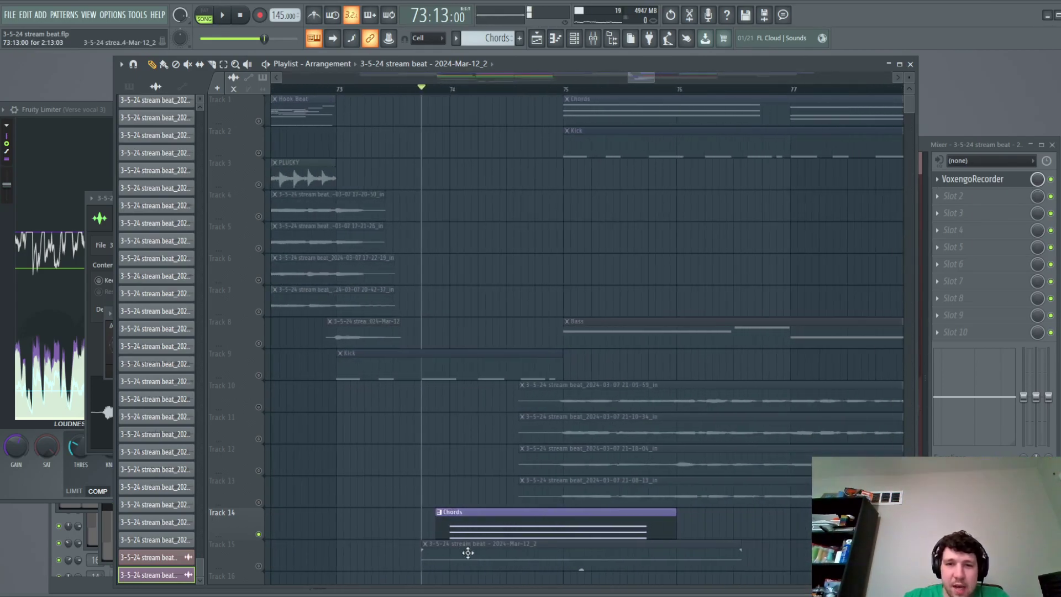
Solo Track 15, enable Reverse for the recorded chords clip and audition it.
left_click(259, 567)
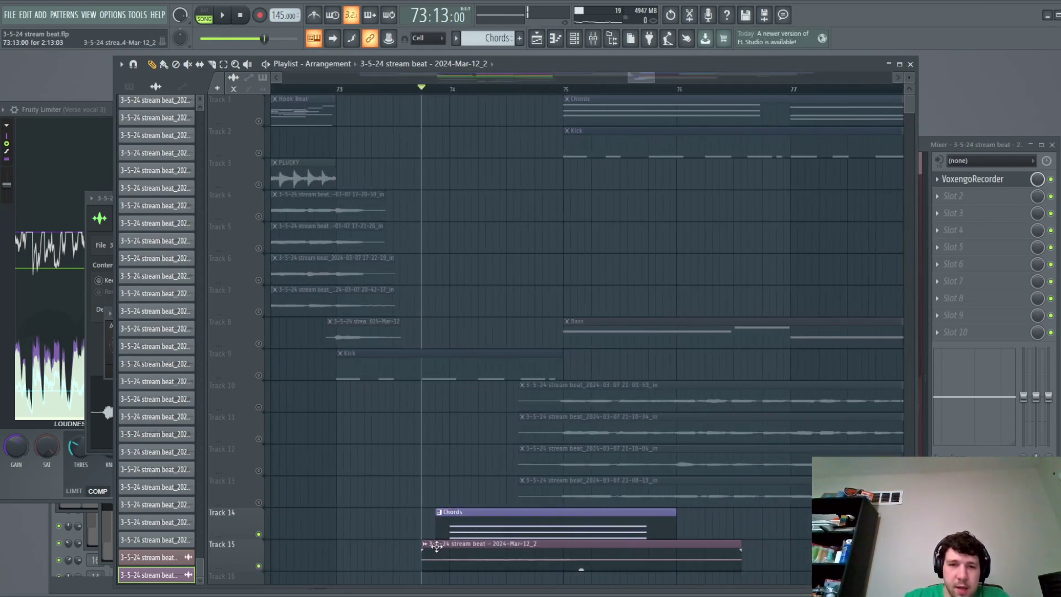
left_click(258, 534)
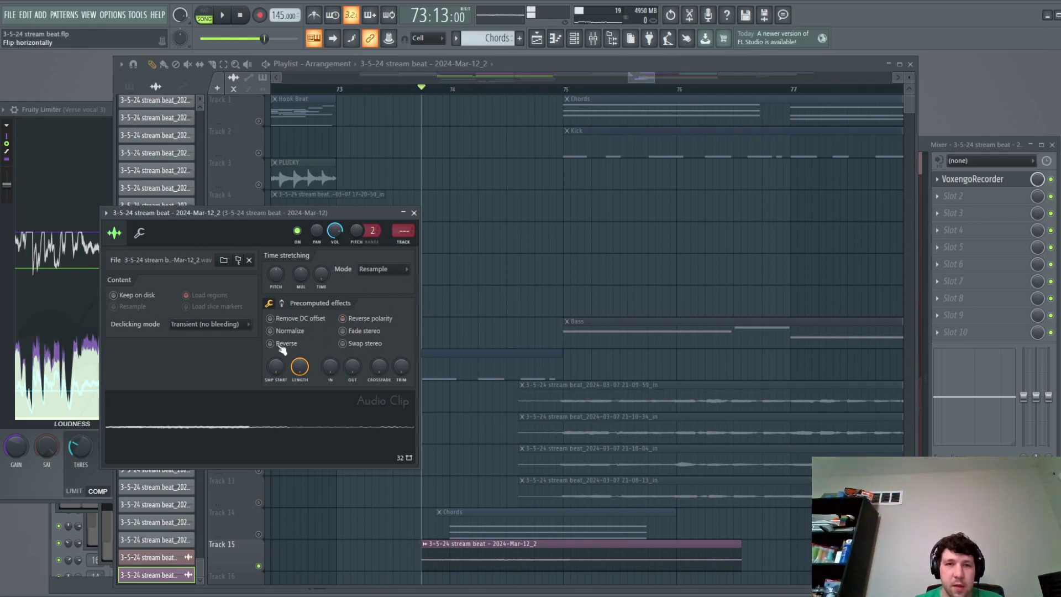
key("space")
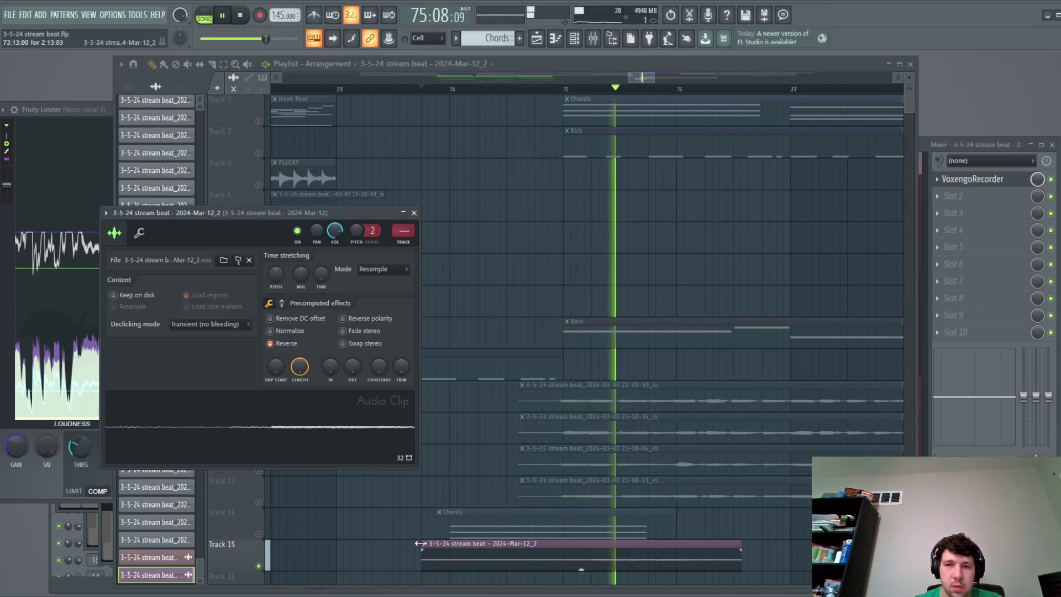
key("space")
Trim the reversed Track 15 clip to start at 74:01:00 with a length of 2:05:03, playing it between trims.
left_click_drag(420, 543, 450, 546)
key("space")
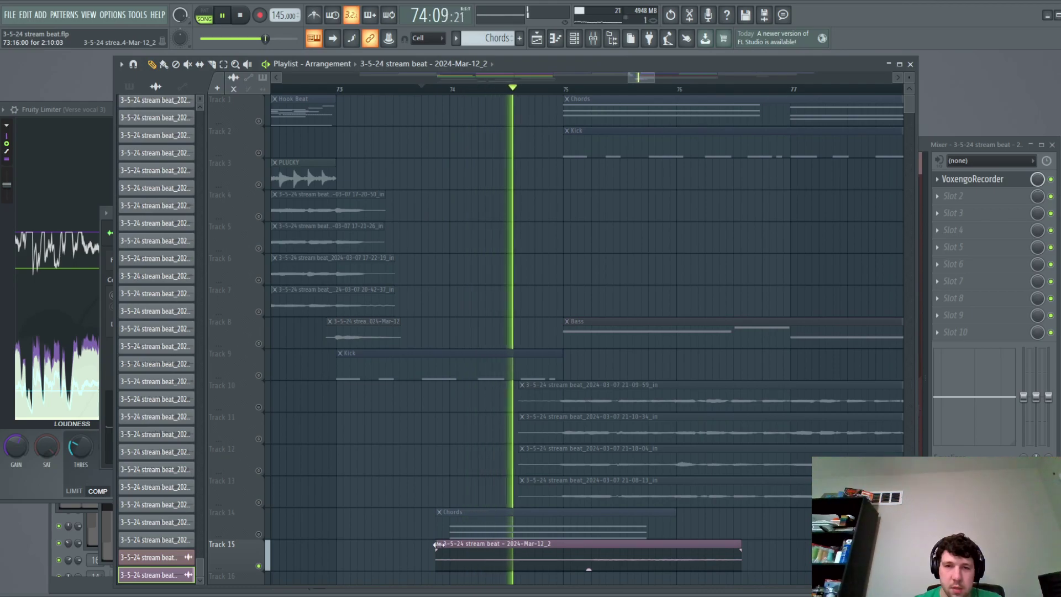
key("space")
left_click_drag(742, 548, 713, 549)
key("space")
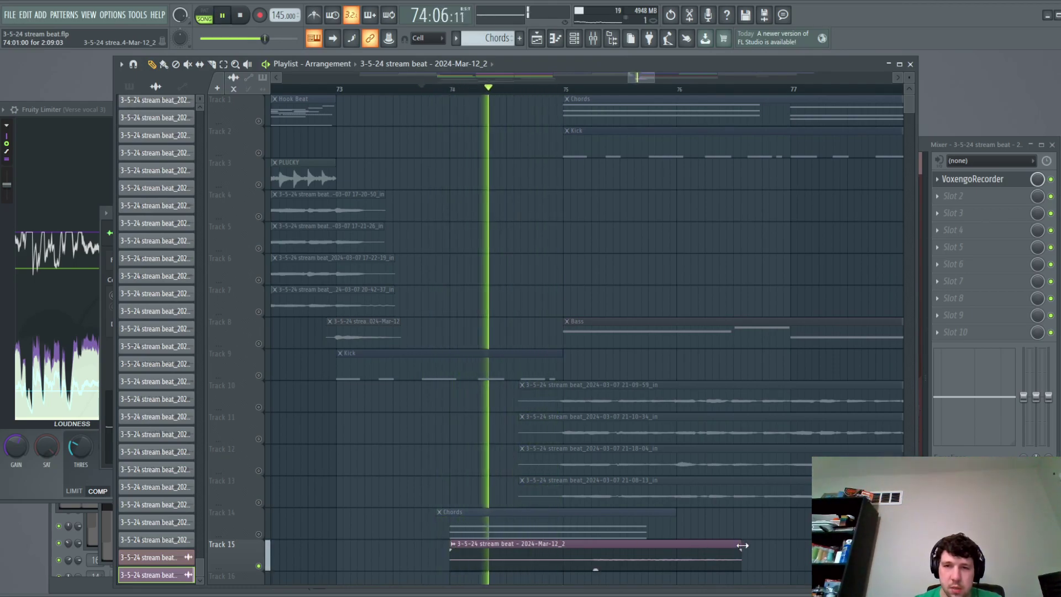
key("space")
left_click_drag(613, 548, 525, 548)
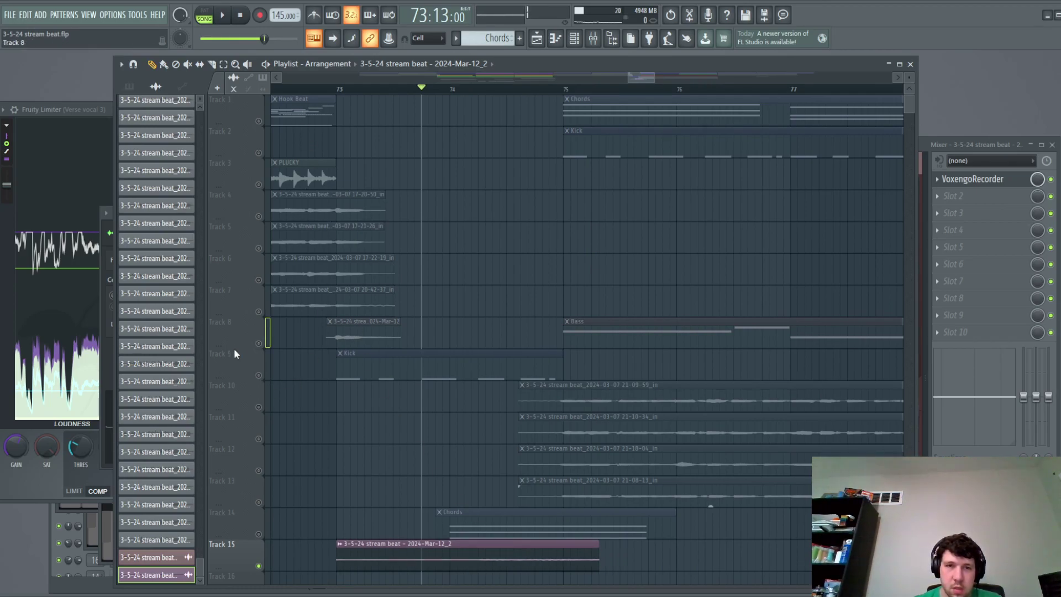
left_click(218, 345)
key("ctrl+z")
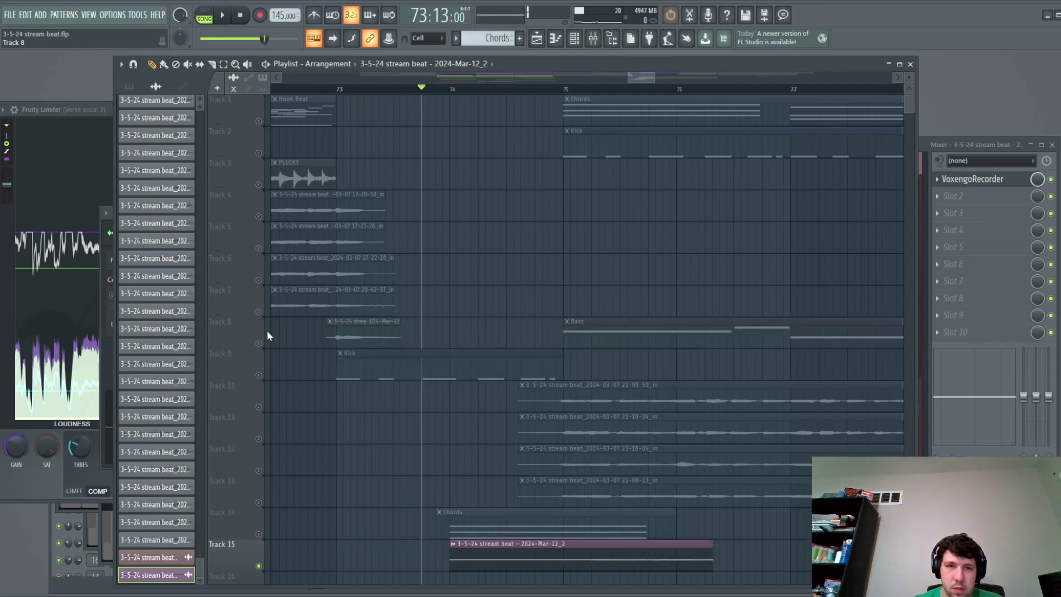
Unsolo all tracks, play the transition and move the reversed Track 15 clip to 73:01:00.
right_click(259, 344)
right_click(259, 343)
key("space")
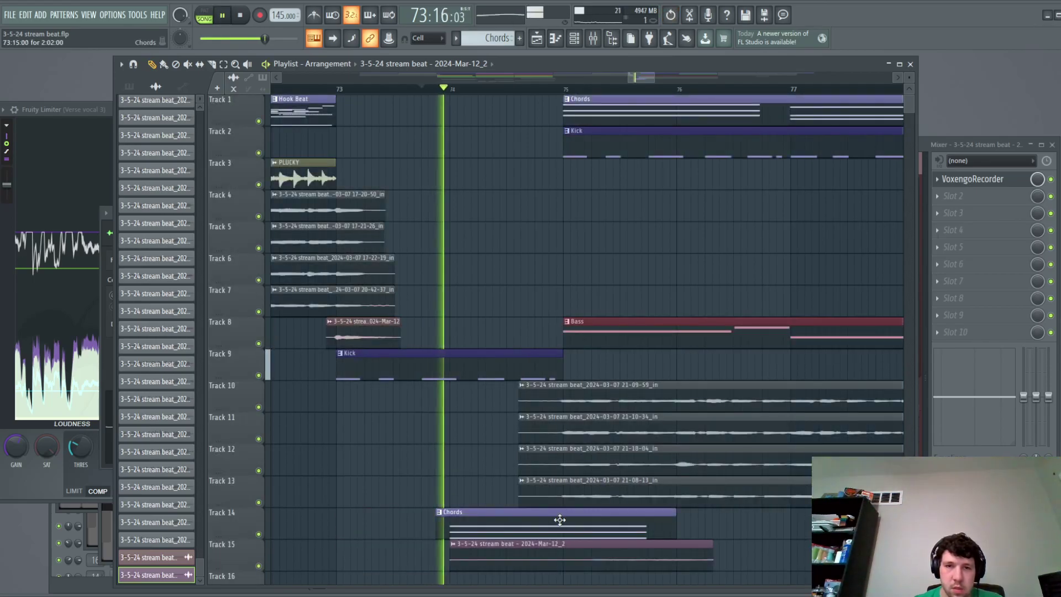
left_click_drag(538, 555, 424, 558)
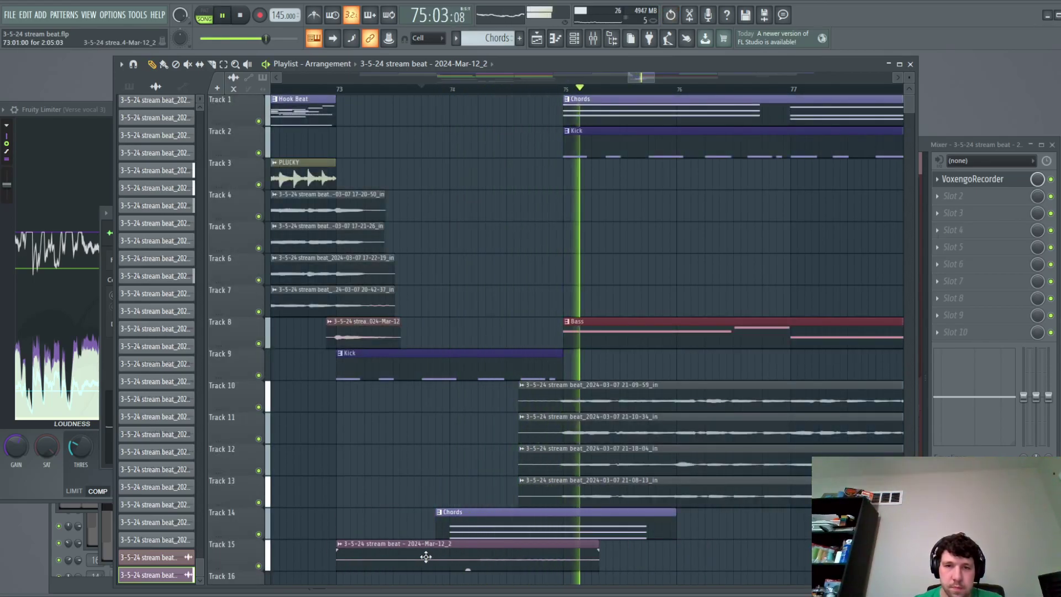
Delete the Track 14 Chords clip and move the reversed Track 15 clip to 72:11:00, auditioning the transition.
right_click(462, 526)
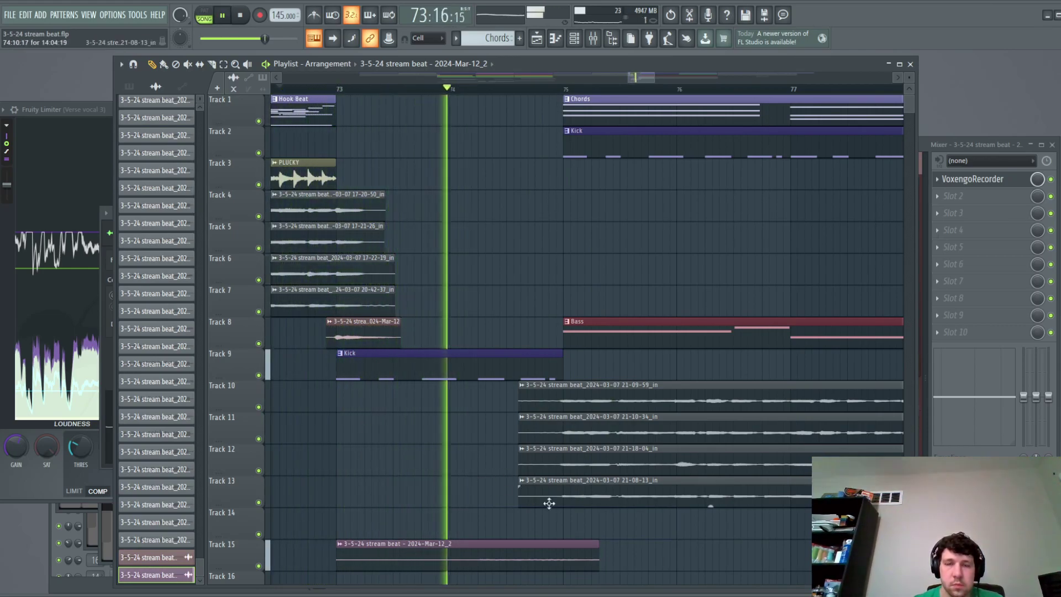
key("space")
scroll(470, 540, "down", 2)
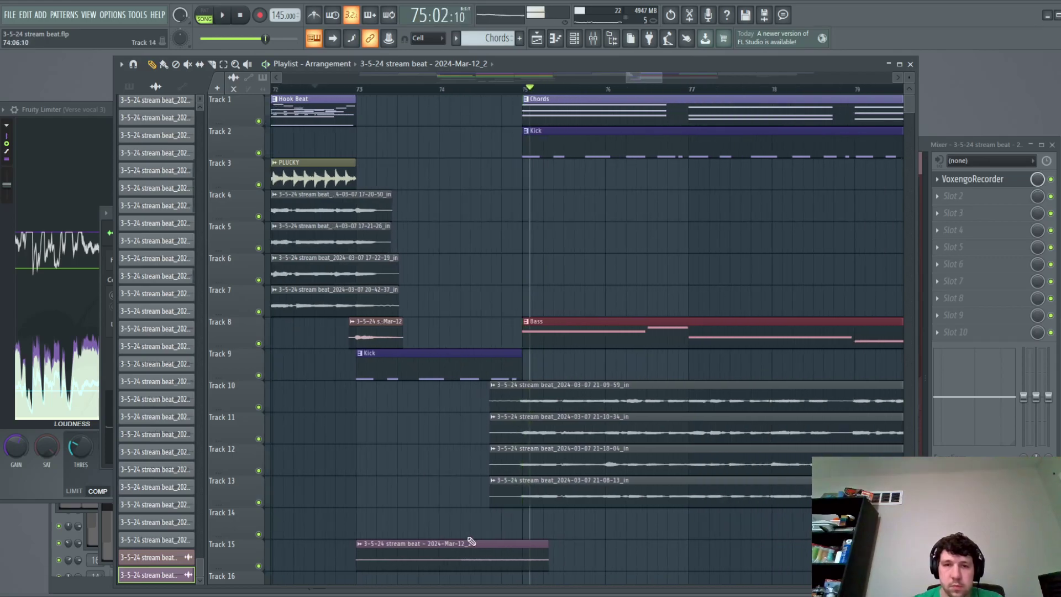
key("space")
left_click(324, 549)
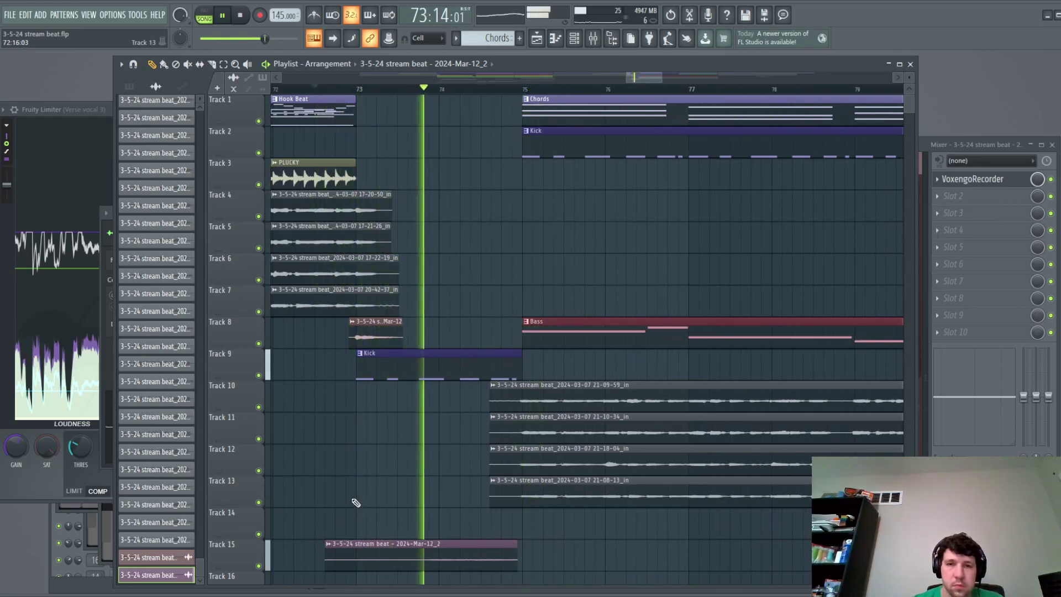
key("space")
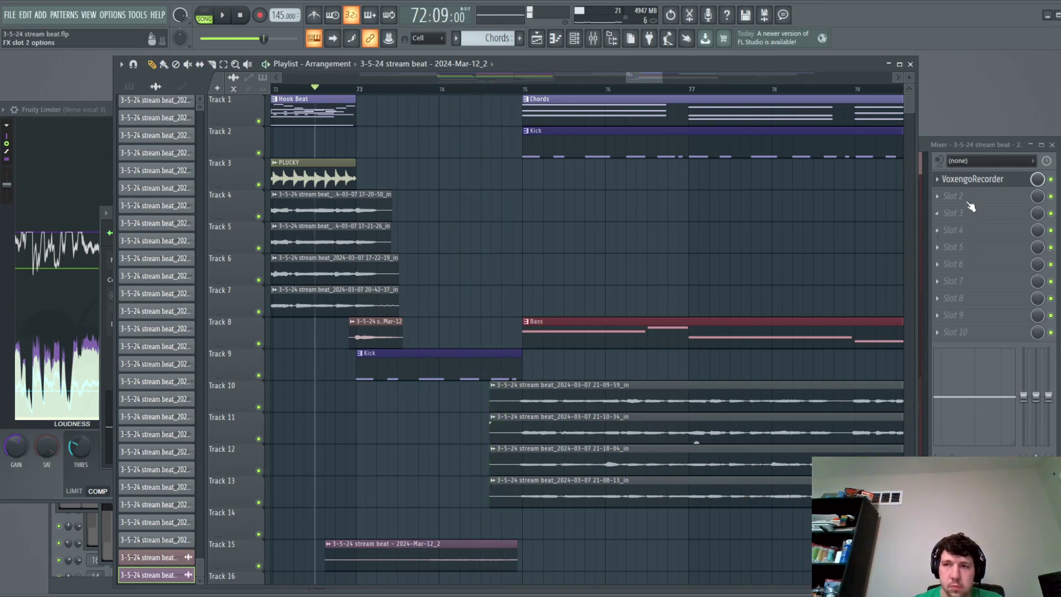
Route the reversed chords clip to mixer track 26, load Fruity Love Philter on it and play the transition.
left_click(346, 506)
left_click(920, 251)
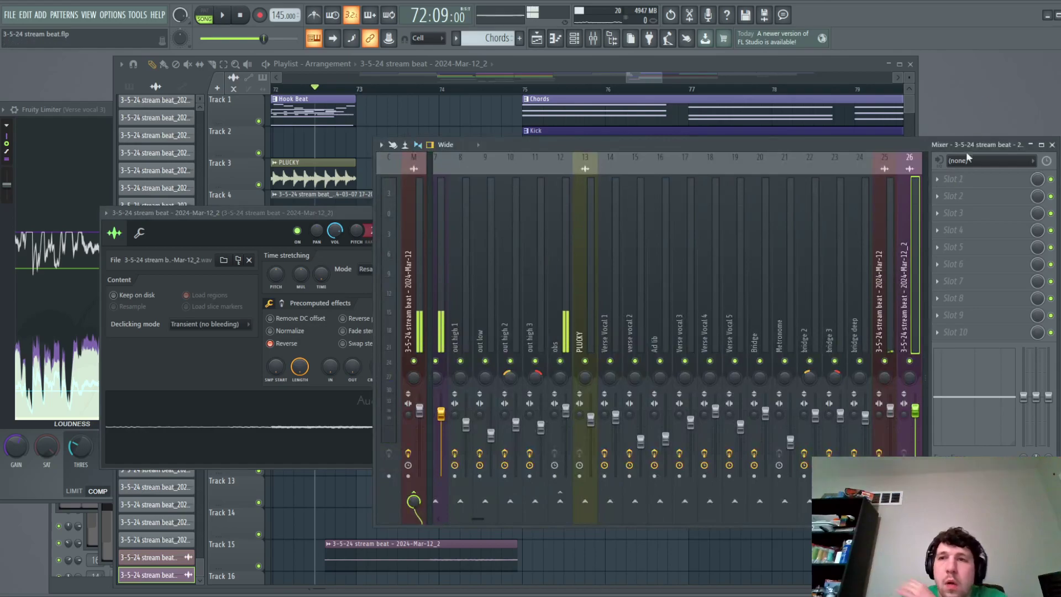
left_click(787, 58)
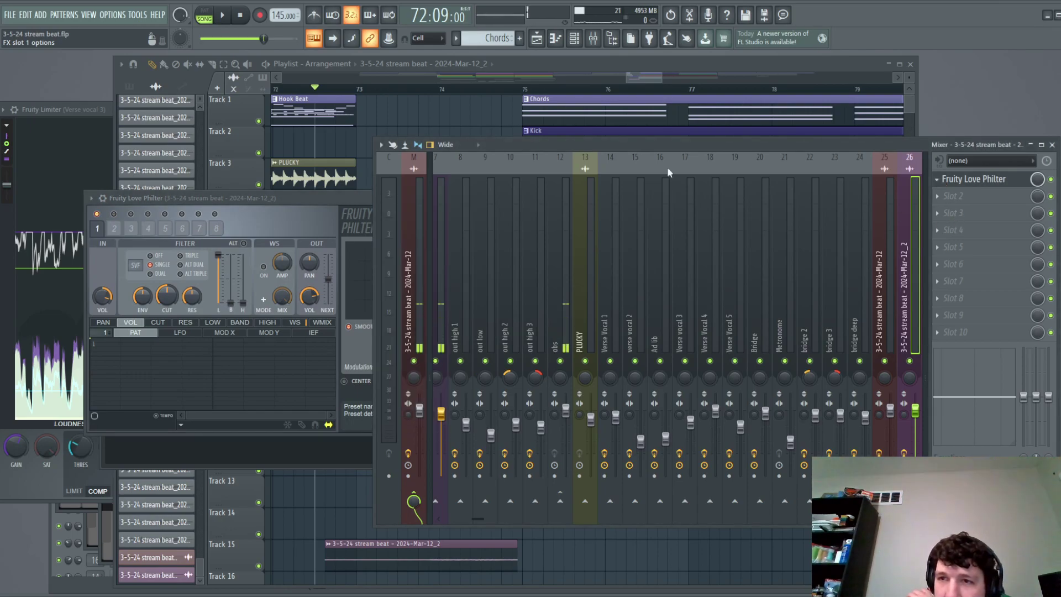
left_click(224, 16)
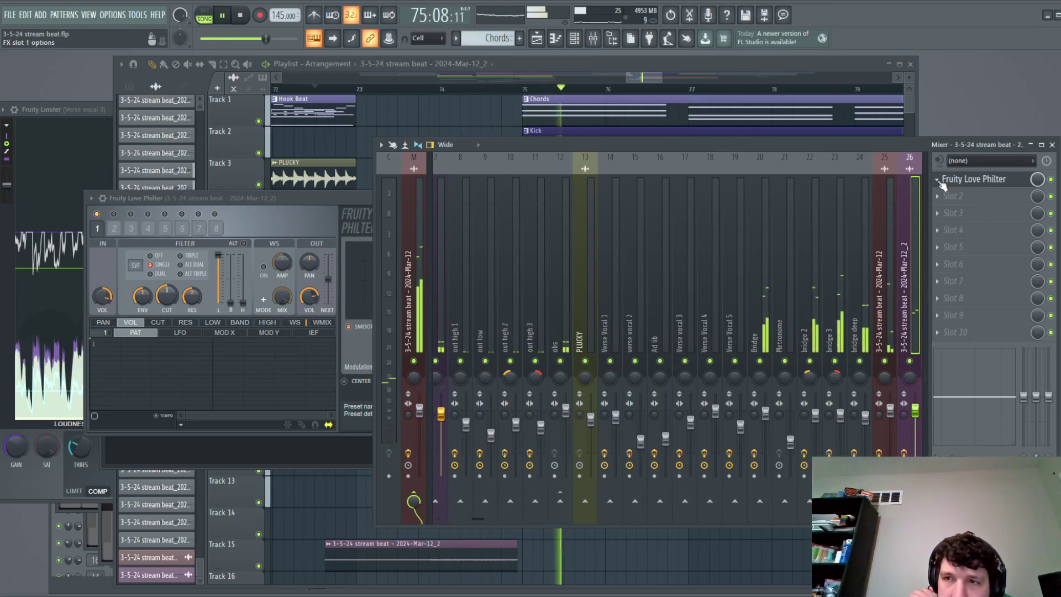
Extend the reversed Track 15 clip to 3:03:03 and start it about a quarter bar before bar 73, auditioning the transition.
left_click(664, 79)
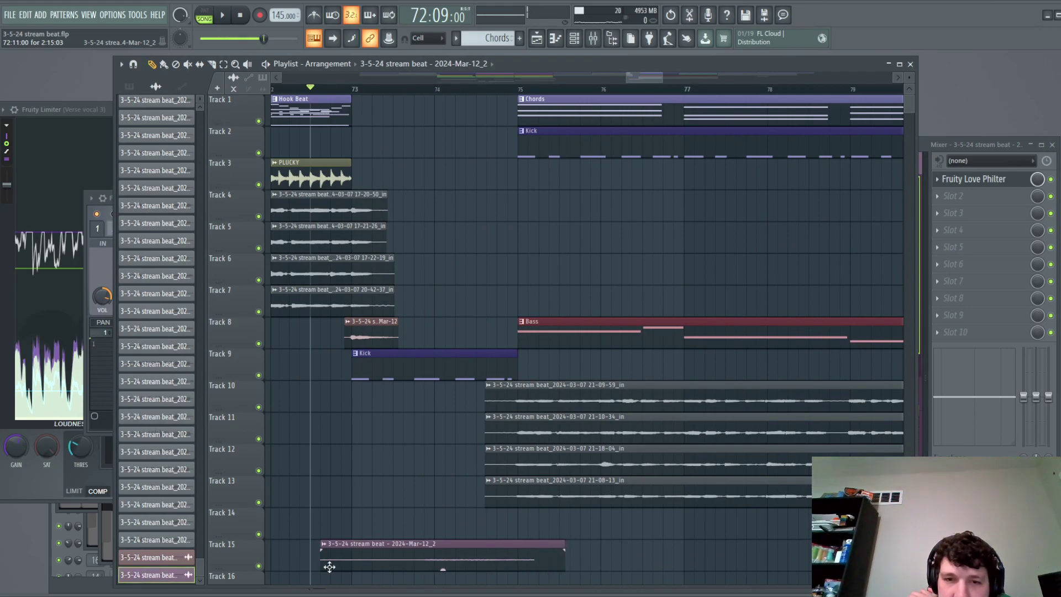
left_click_drag(336, 546, 367, 550)
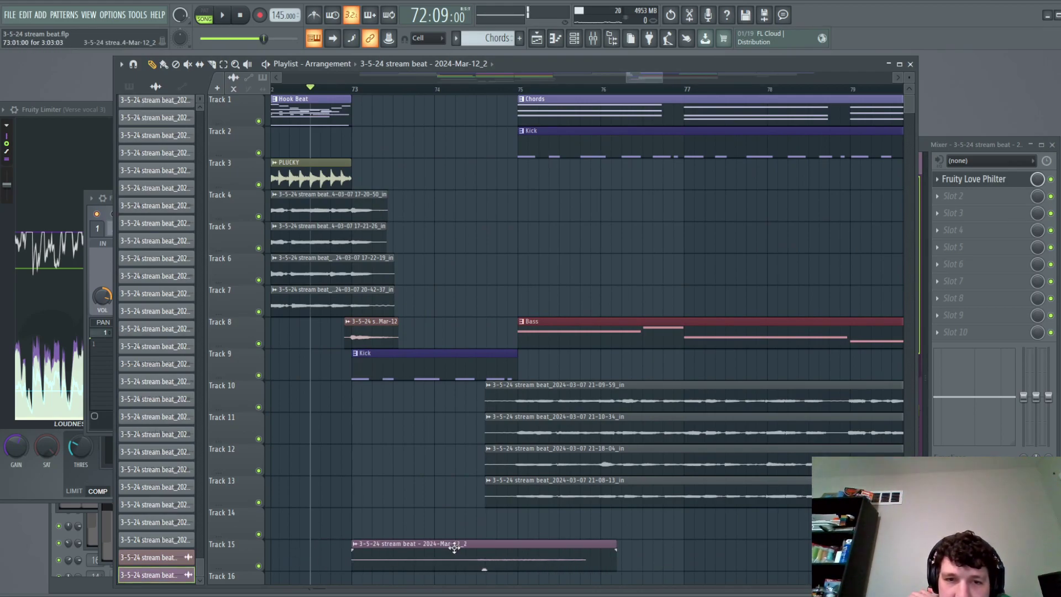
left_click(224, 17)
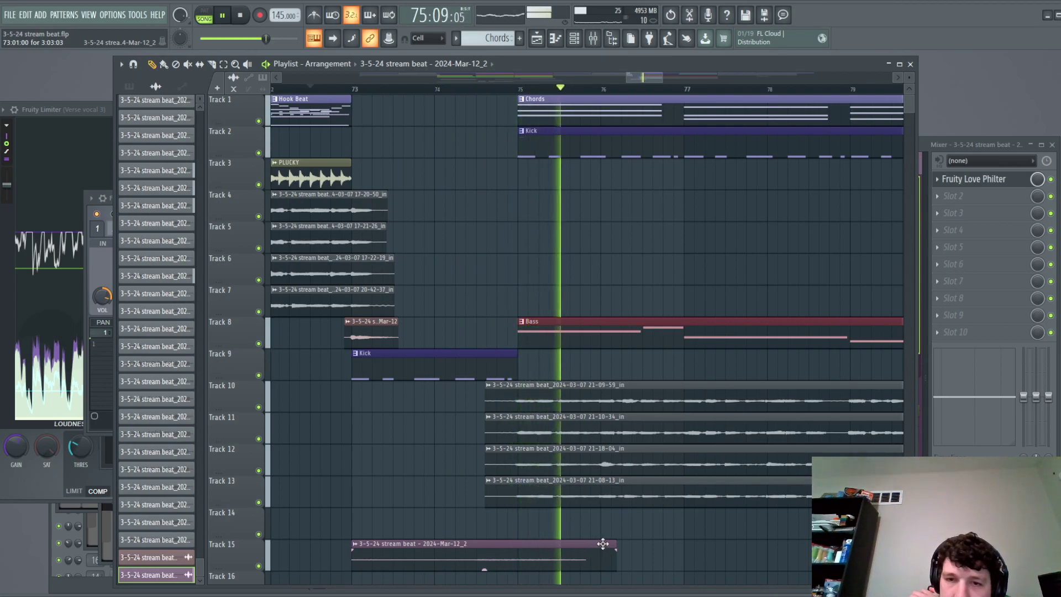
left_click_drag(590, 549, 569, 548)
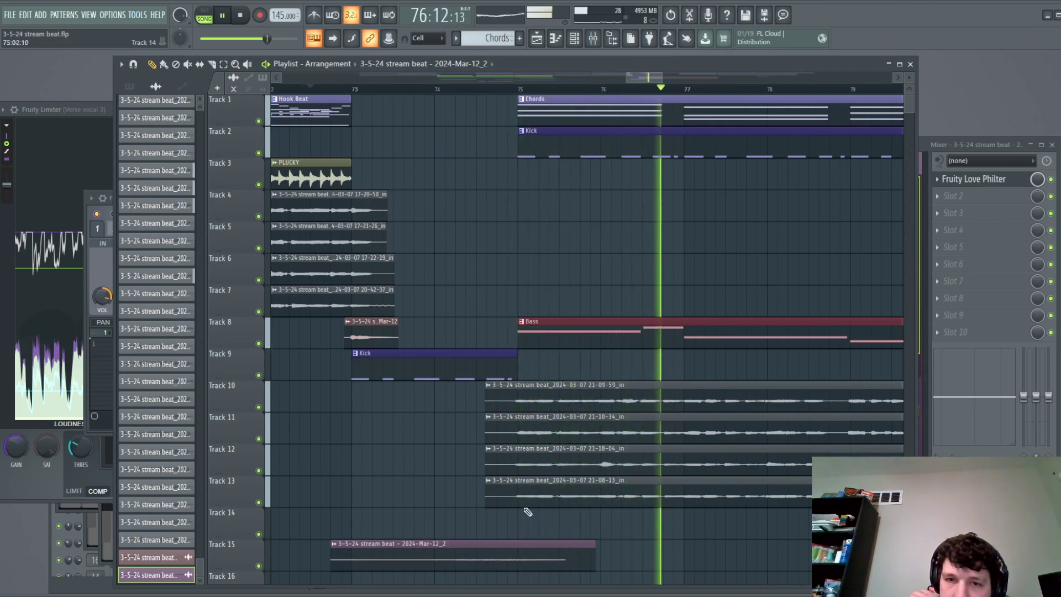
Shorten the reversed Track 15 clip to 2:15:03 and start it at about 72:11:00, auditioning the transition.
left_click(241, 16)
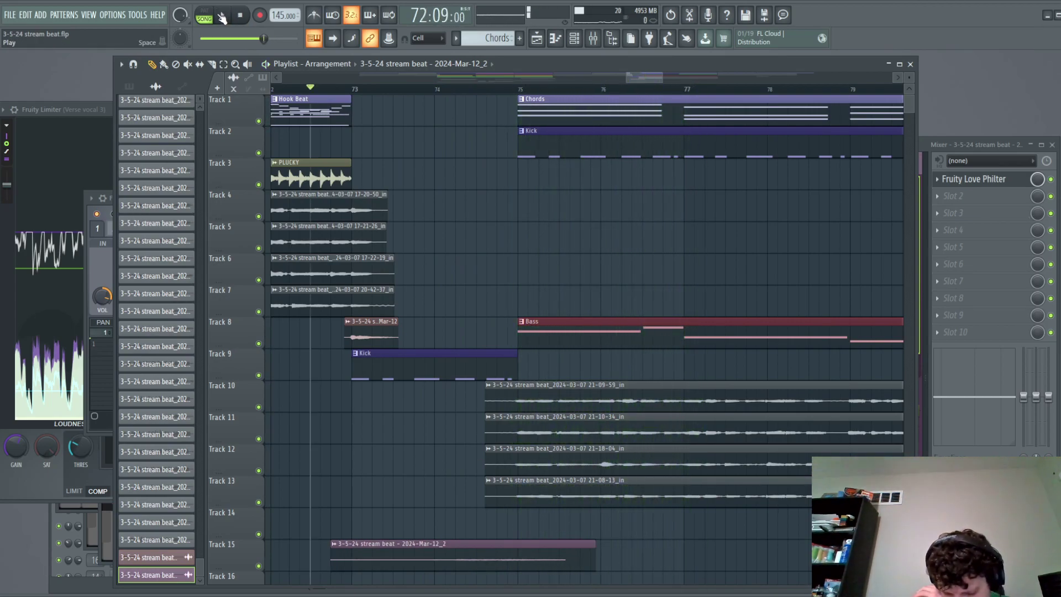
left_click(222, 17)
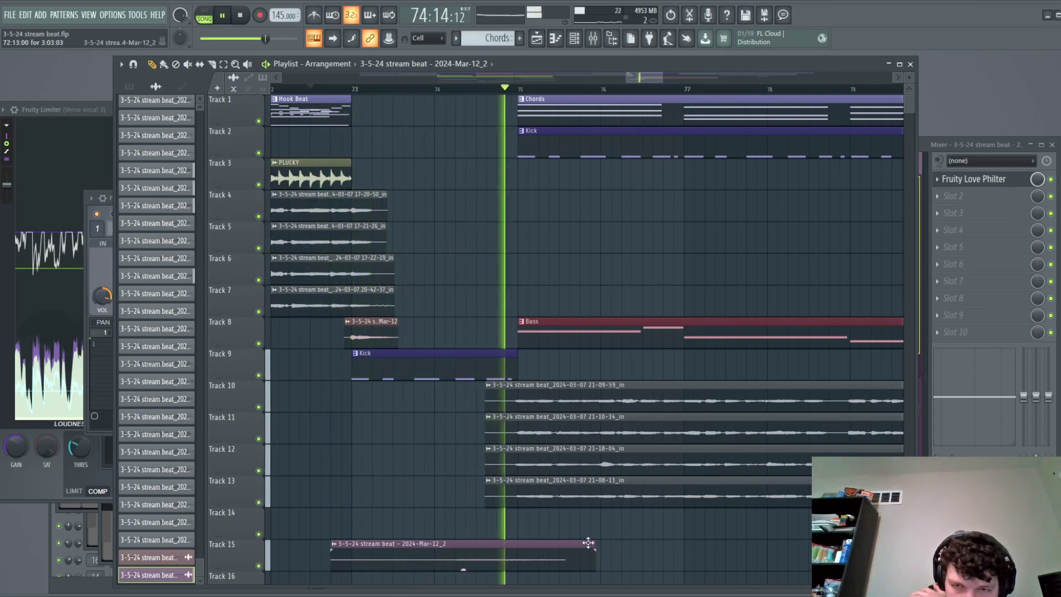
left_click_drag(592, 547, 554, 550)
left_click(224, 15)
left_click(224, 16)
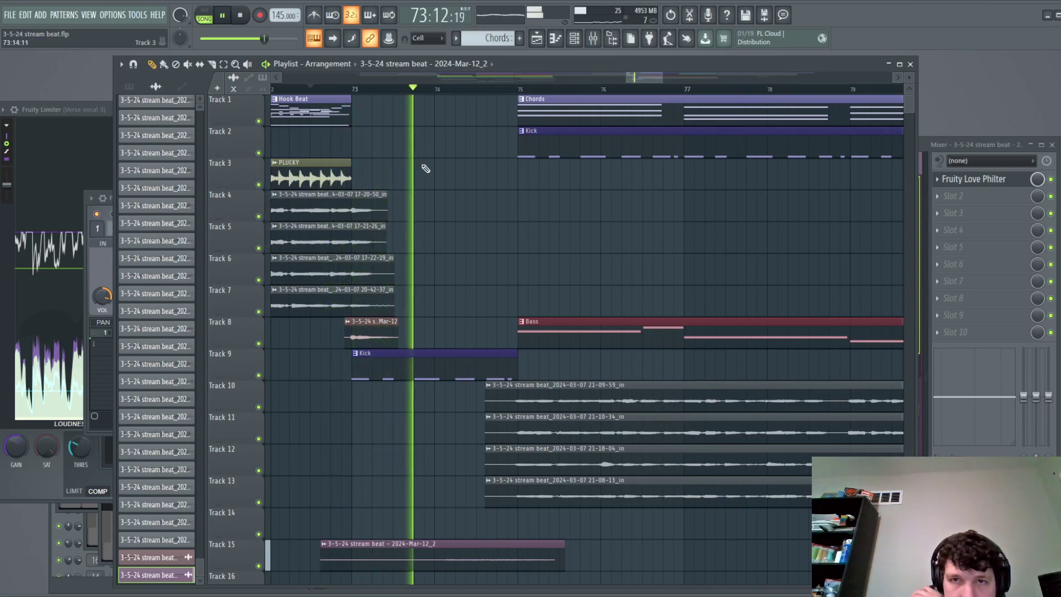
left_click(241, 15)
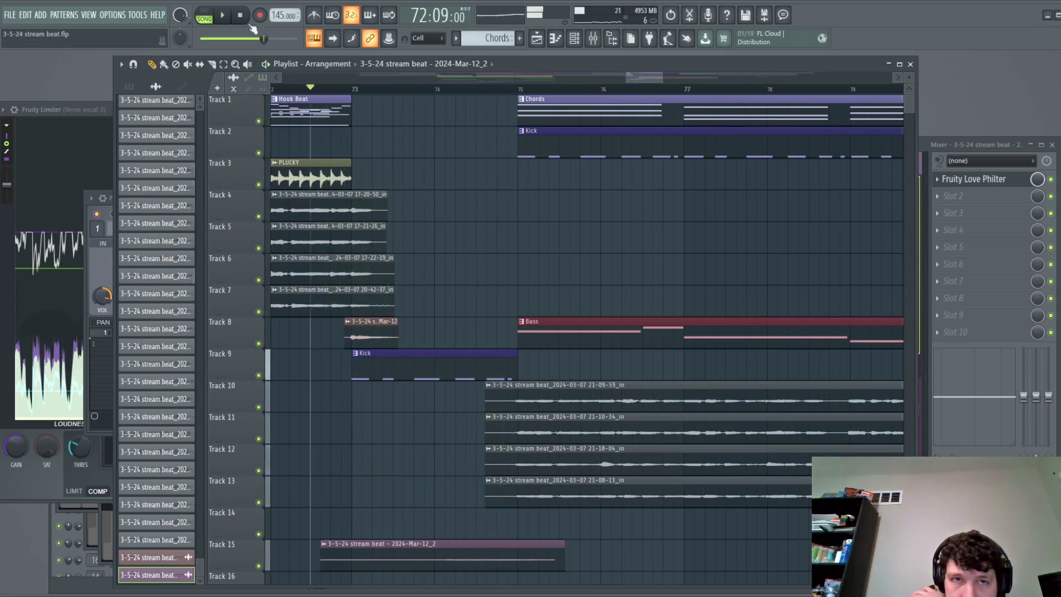
Replace Fruity Love Philter on mixer track 26 with Gross Beat and audition time slot Basic 1 with volume slot 2 Beat Gate.
left_click(937, 183)
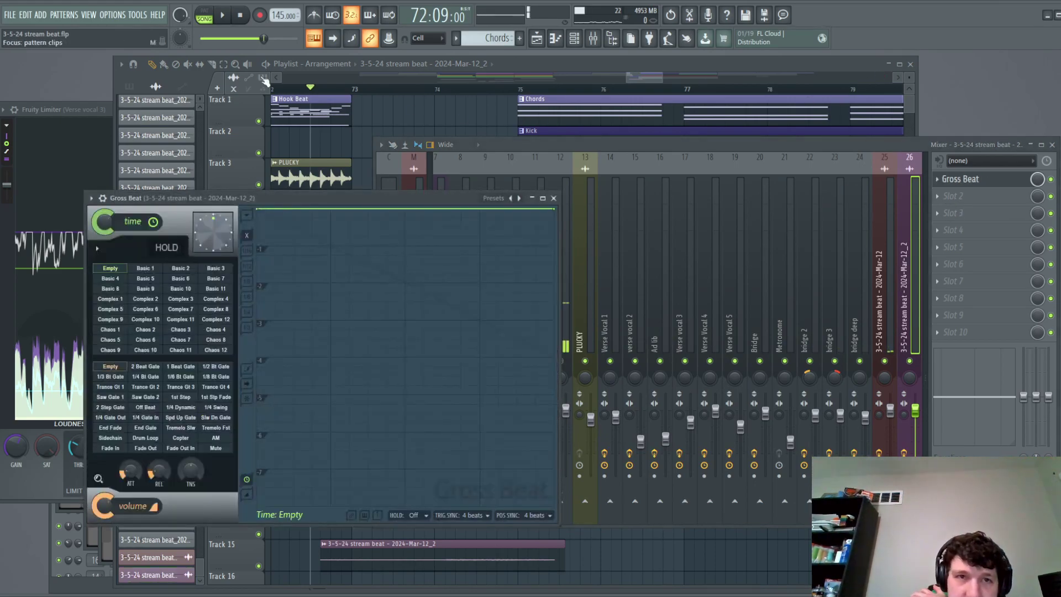
left_click(222, 16)
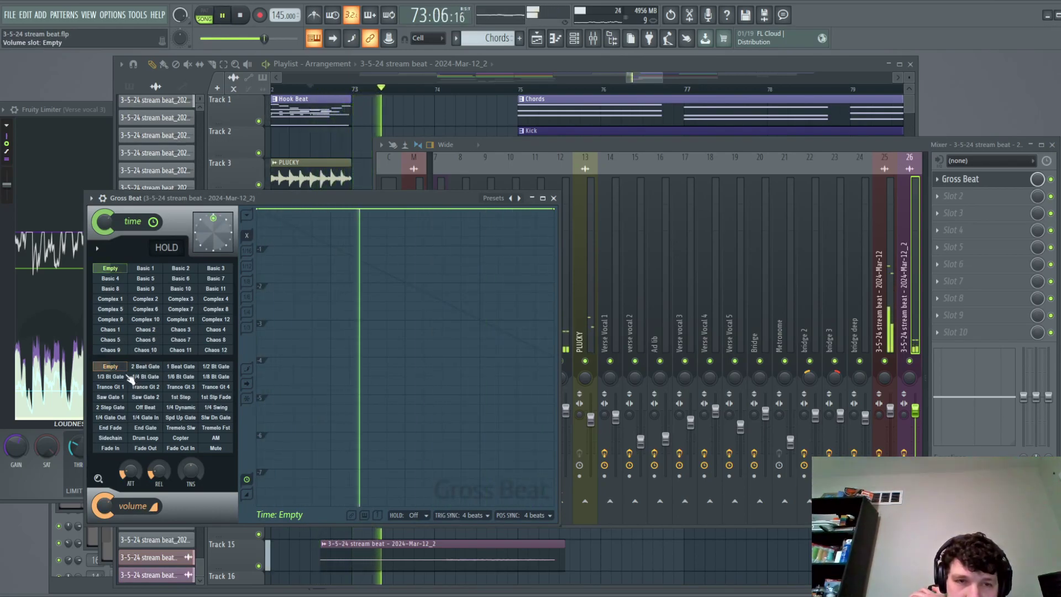
left_click(147, 269)
left_click(145, 367)
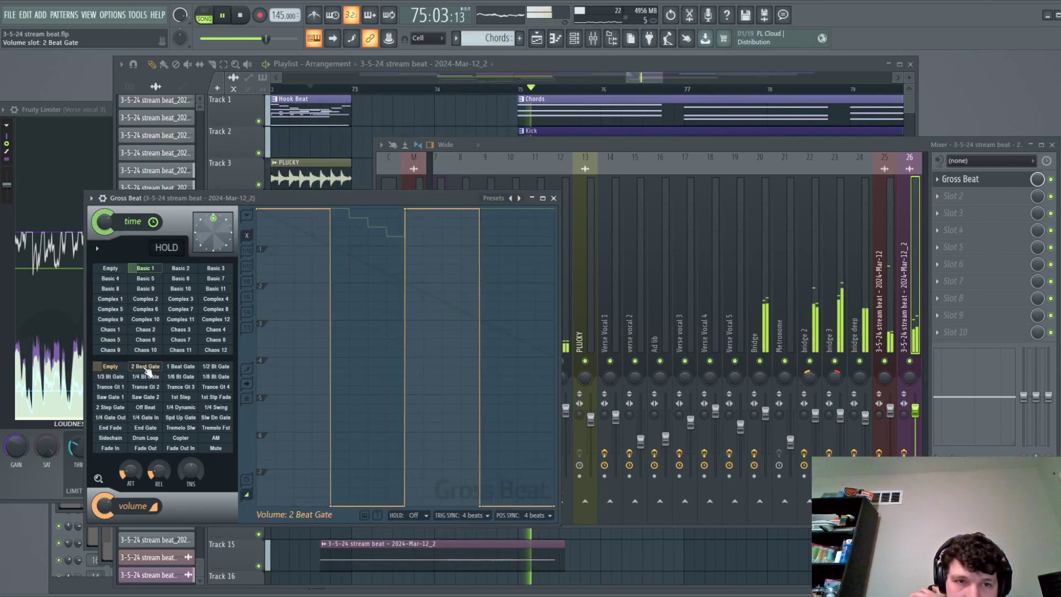
Replay the transition and try Gross Beat's 1 Beat Gate and 1/2 Bt Gate volume slots.
left_click(241, 17)
left_click(226, 16)
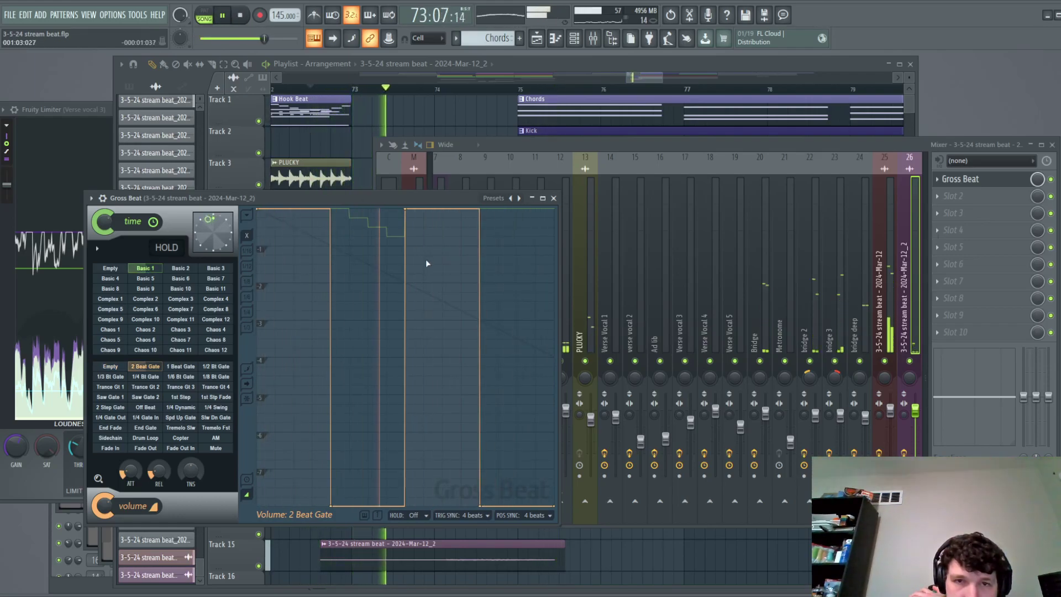
left_click(180, 367)
left_click(216, 367)
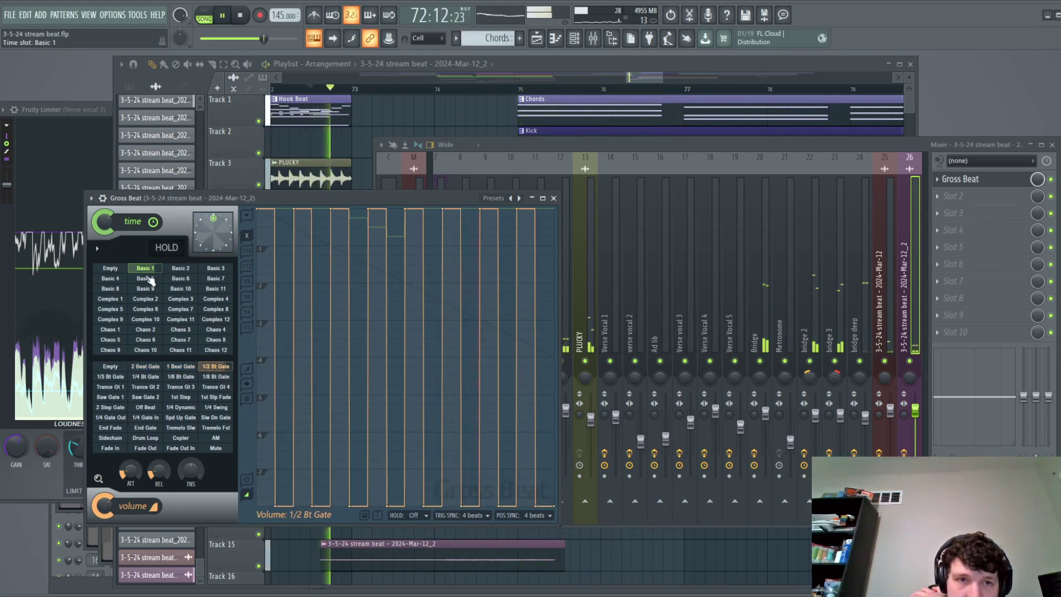
Set Gross Beat's time slot to Empty and its volume slot to 1/4 Bt Gate, comparing against Basic 1 during playback.
left_click(117, 270)
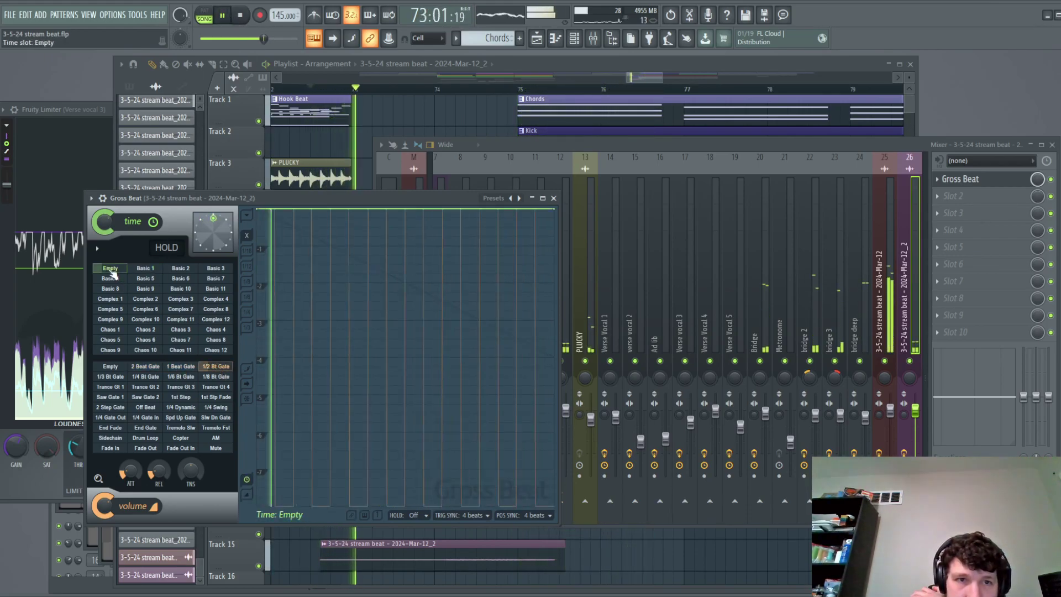
left_click(151, 275)
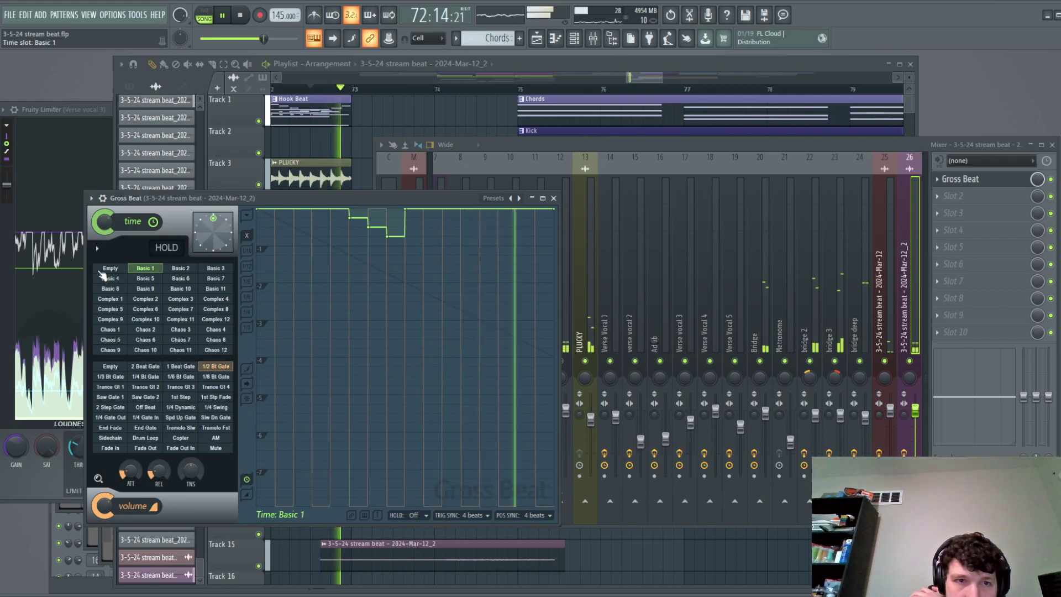
left_click(145, 376)
left_click(111, 268)
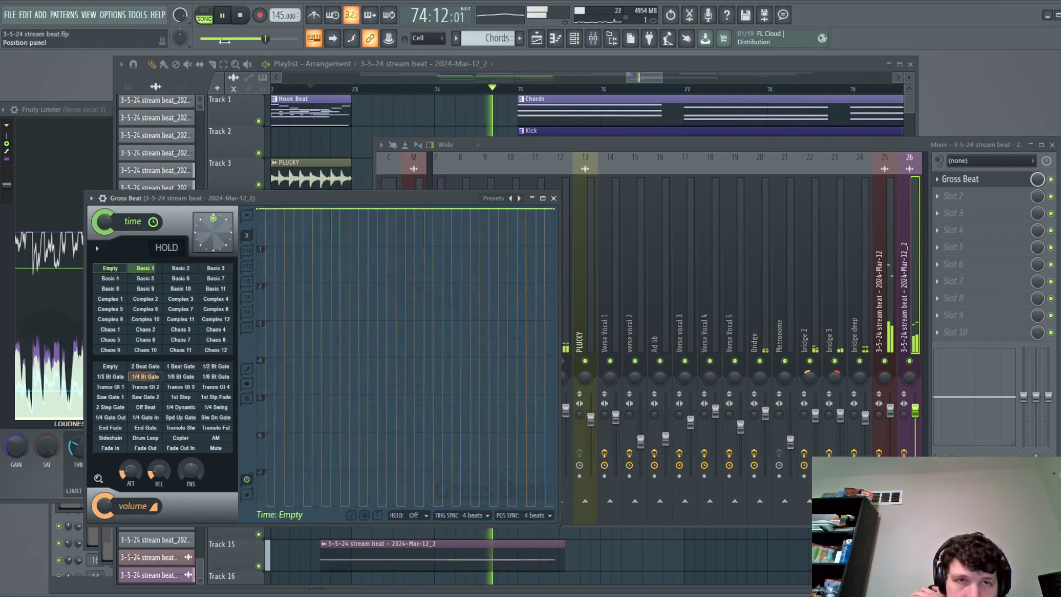
key("space")
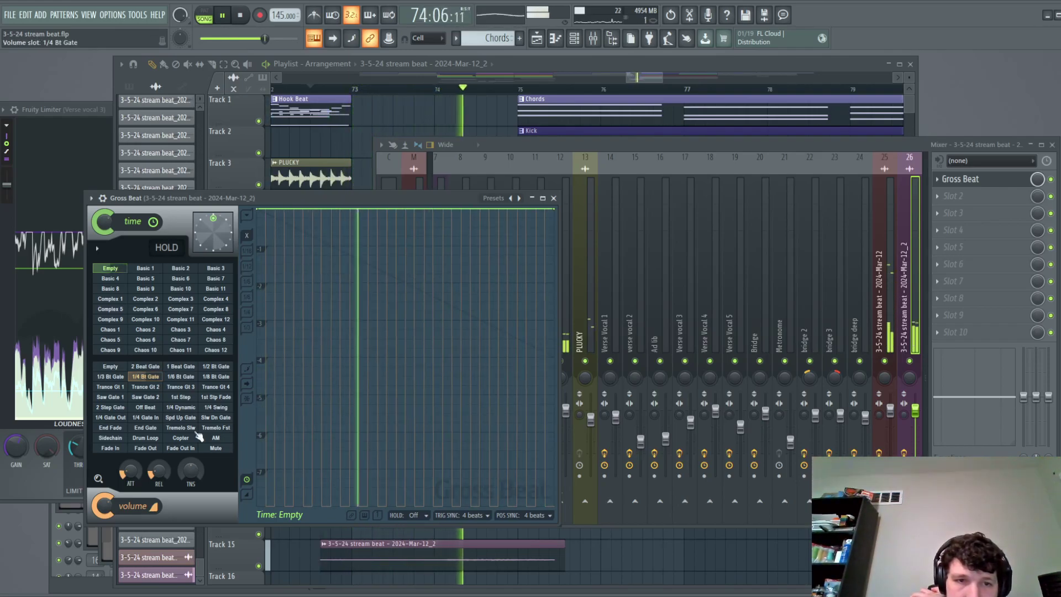
Try Gross Beat's Fade In, Copter and AM volume slots while replaying the transition.
left_click(109, 449)
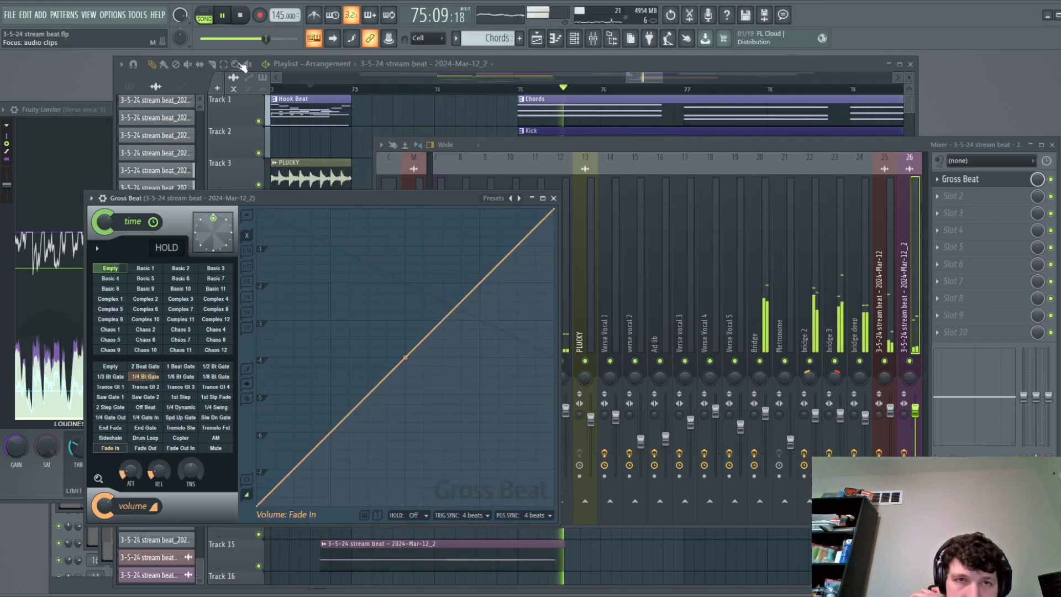
left_click(225, 15)
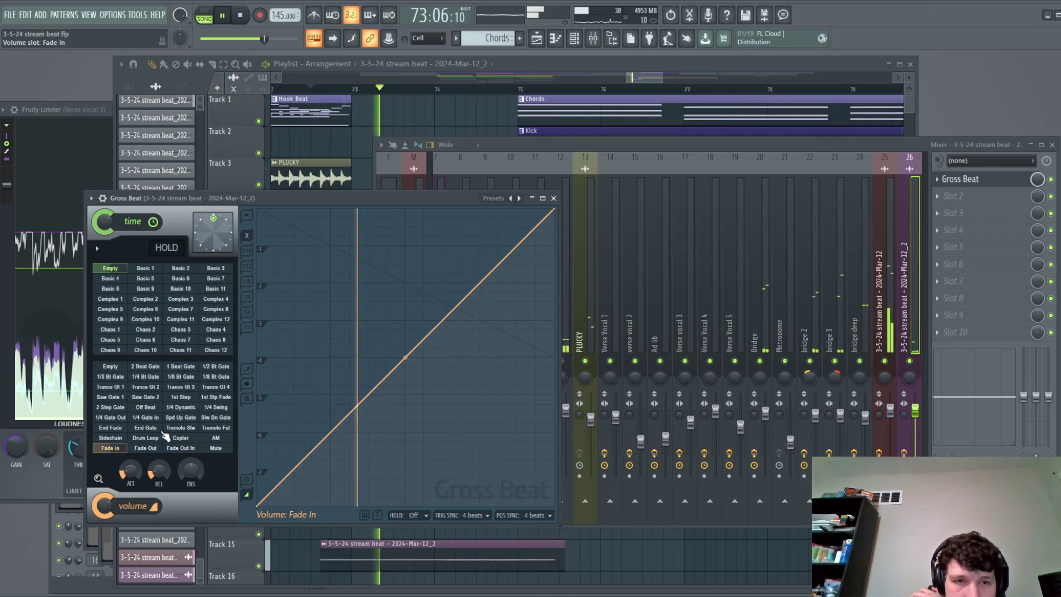
left_click(180, 439)
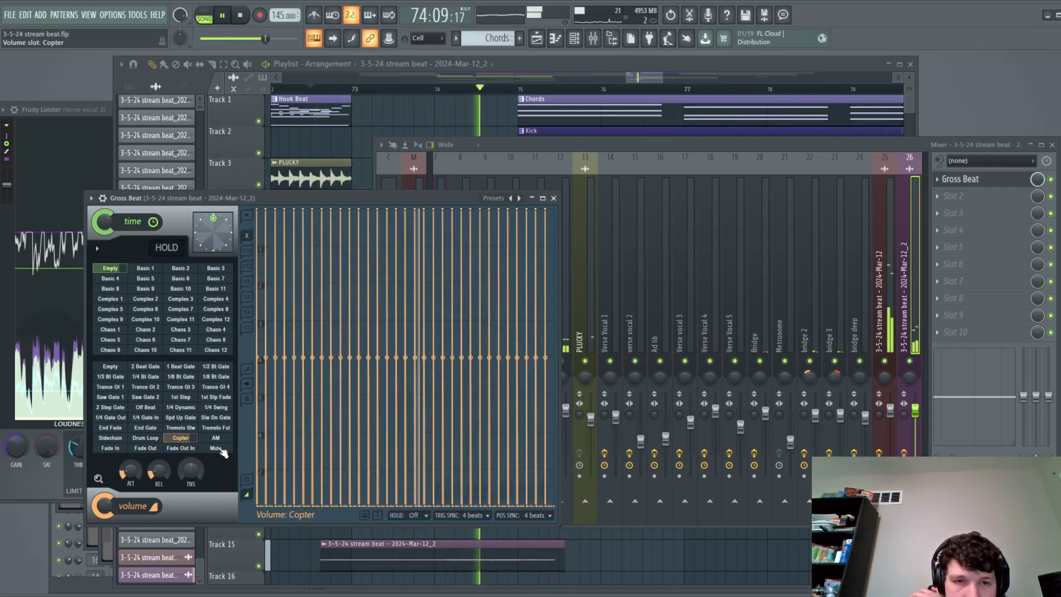
left_click(215, 438)
key("space")
key("space")
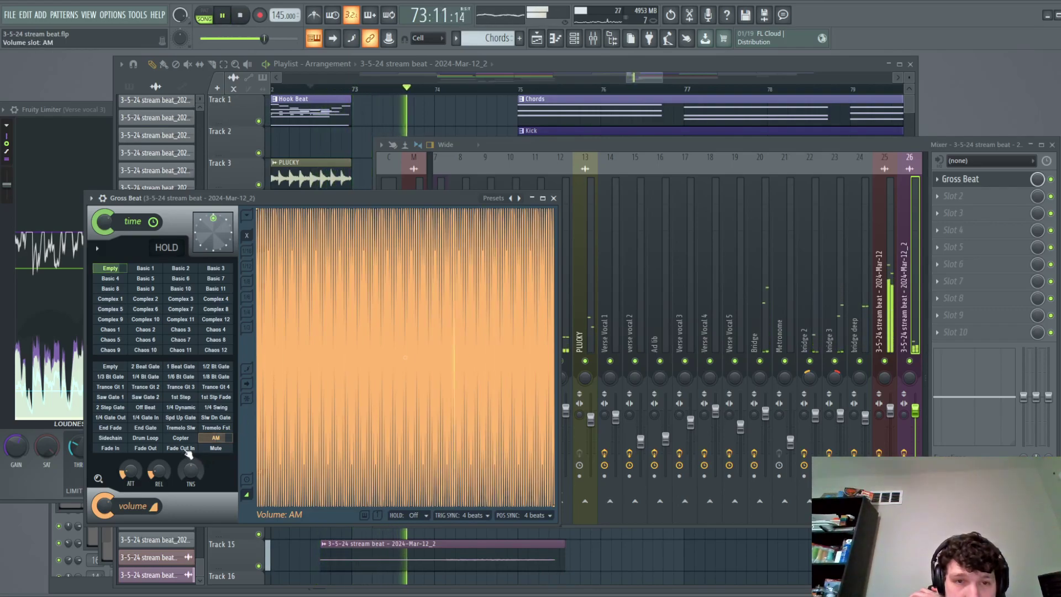
Set Gross Beat's volume slot to Tremelo Fst and audition the transition in the playlist.
left_click(215, 427)
left_click(240, 15)
left_click(222, 15)
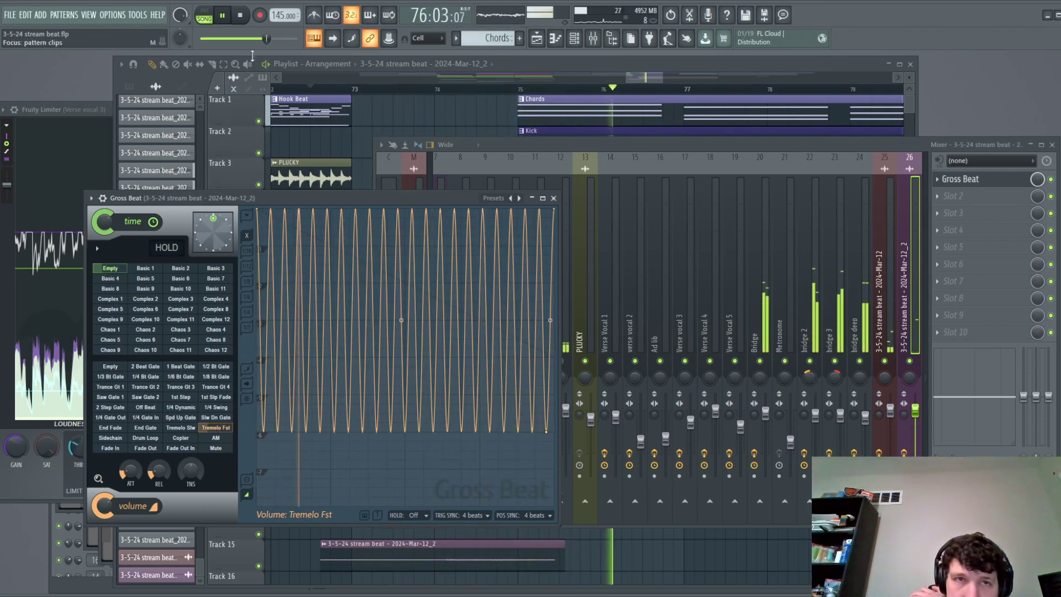
key("space")
left_click(634, 75)
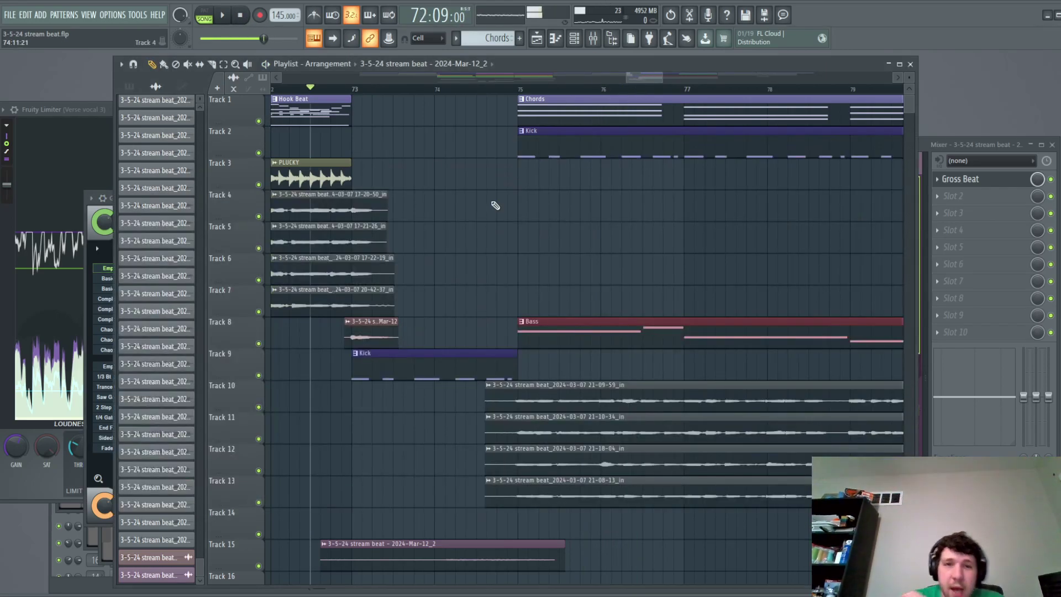
key("space")
scroll(498, 254, "up", 2)
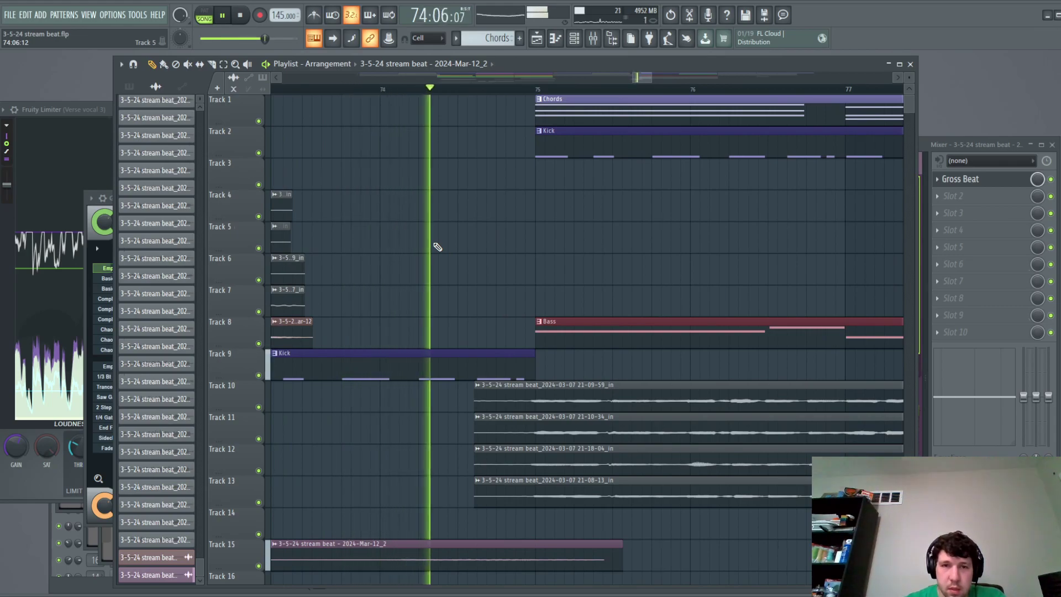
scroll(435, 246, "down", 2)
key("space")
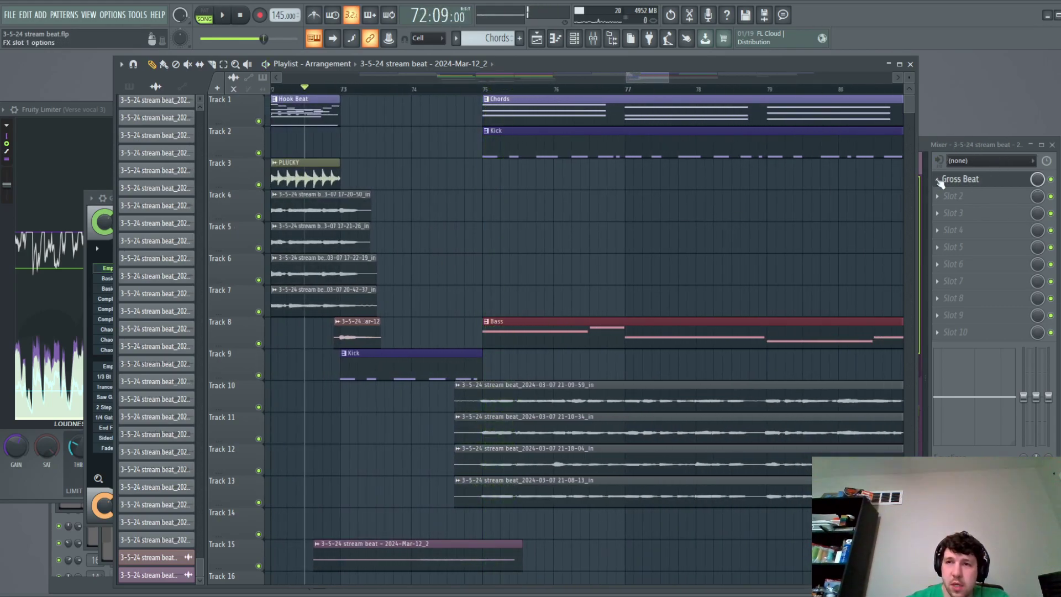
Reopen Gross Beat, try the Sidechain and Tremelo Slw volume slots during playback and return to Tremelo Fst.
left_click(960, 181)
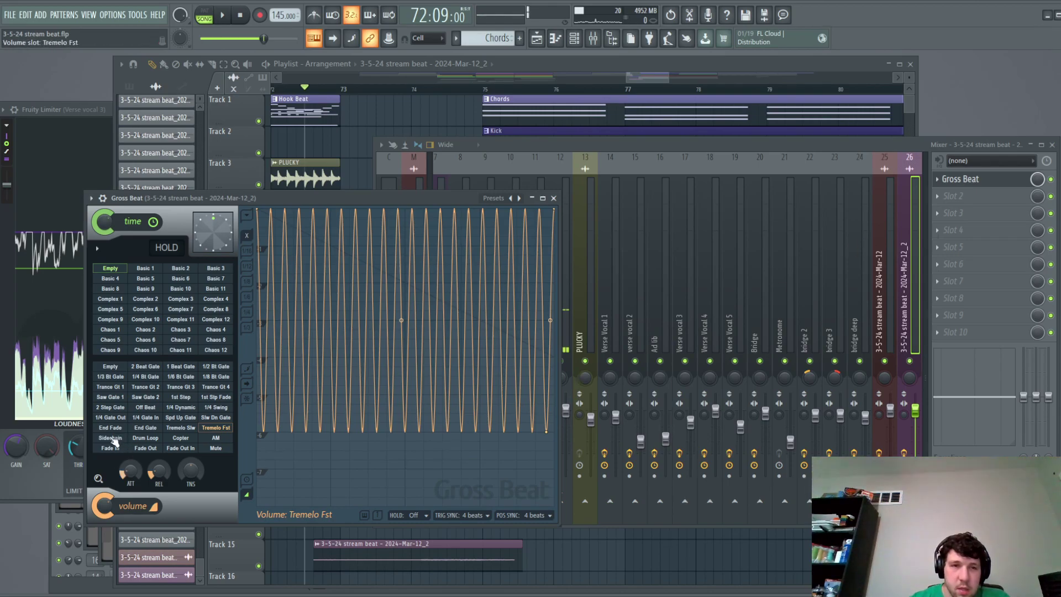
left_click(111, 438)
key("space")
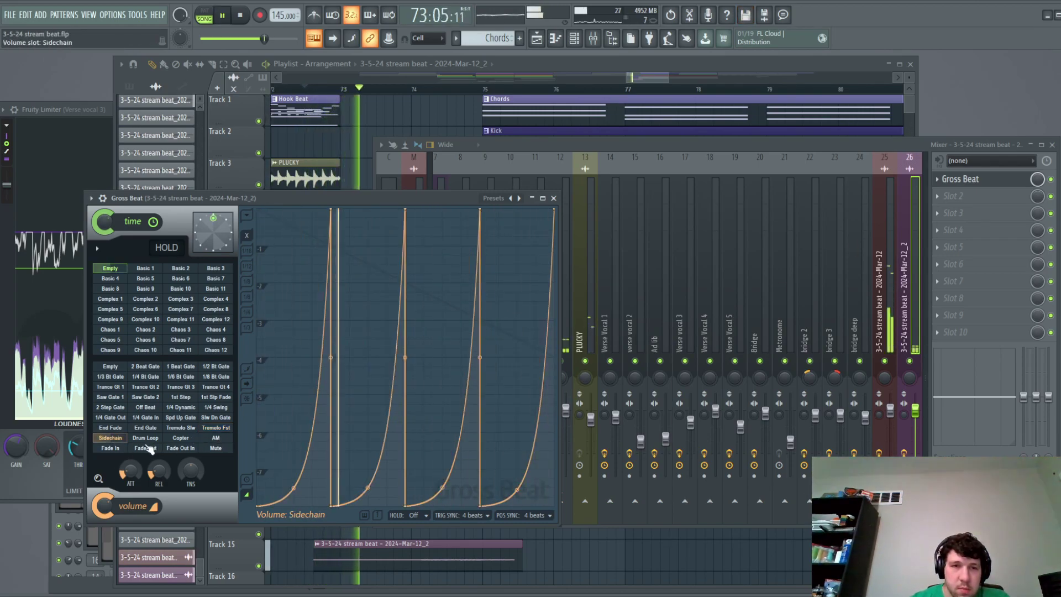
left_click(182, 428)
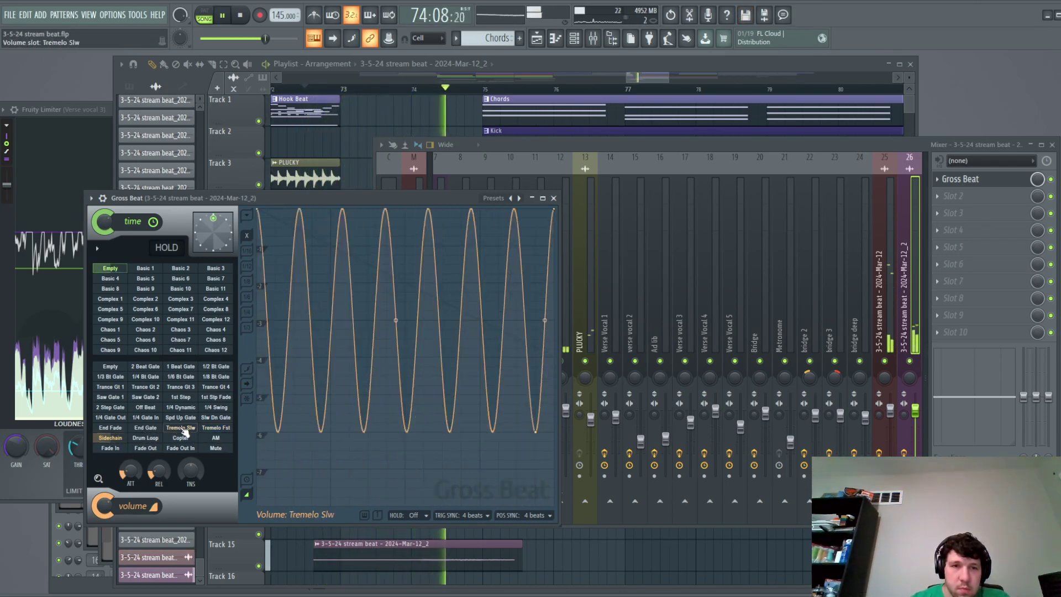
key("space")
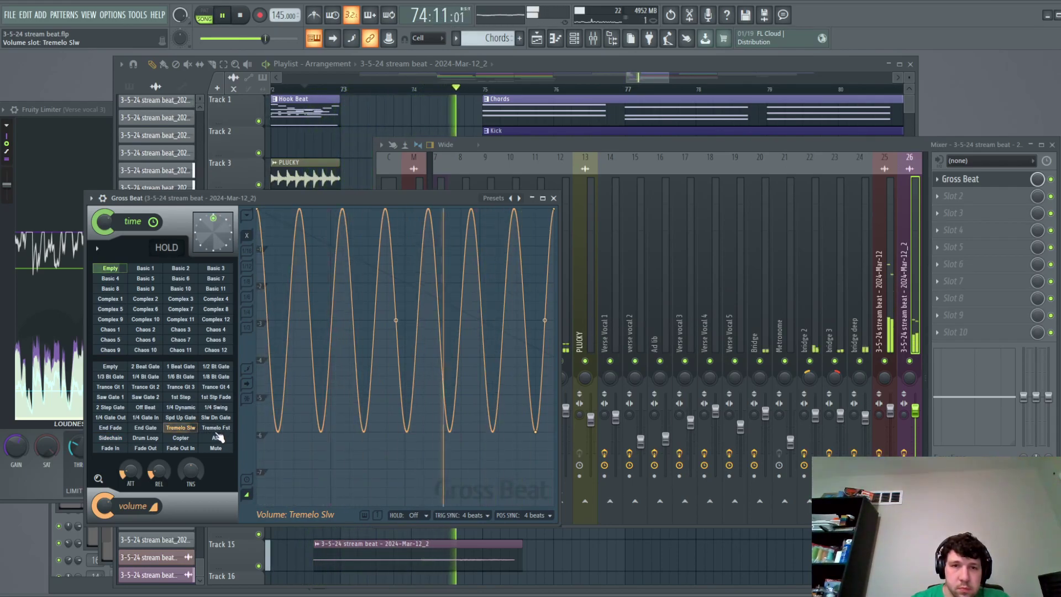
left_click(217, 428)
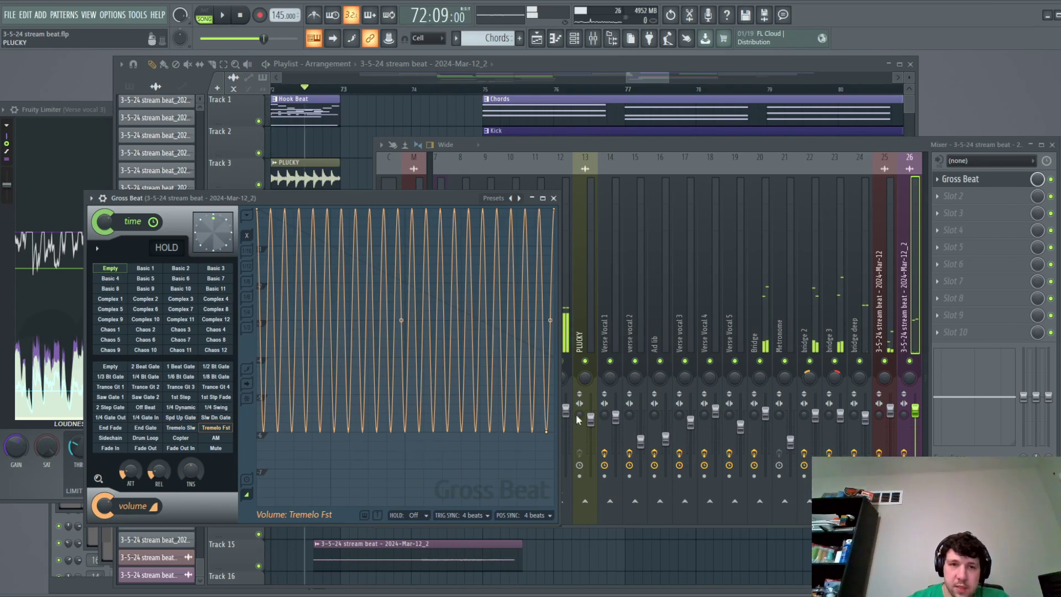
Add LuxeVerb in effect slot 2 of mixer track 26 and play the transition.
left_click(938, 198)
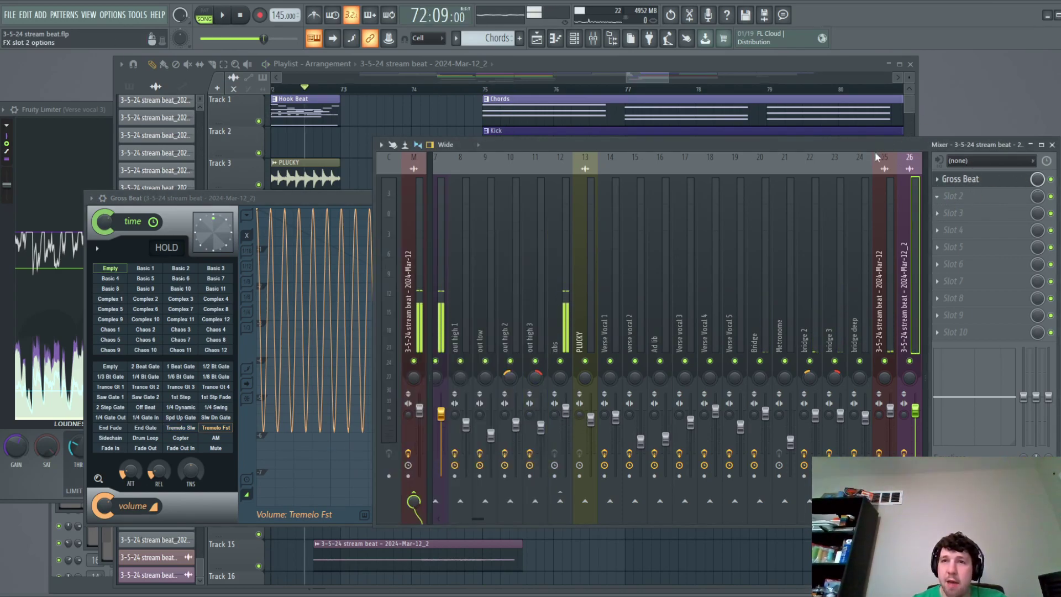
key("space")
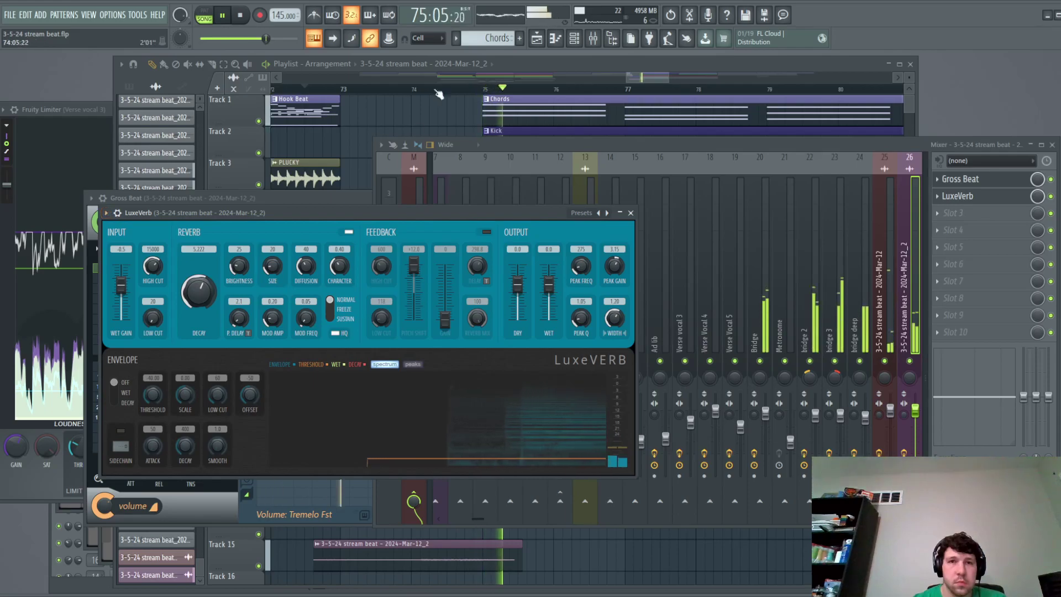
Move the reversed Track 15 clip to 72:09:00, add a fade-in and a fade-out to it, and replay the transition.
left_click(655, 75)
key("space")
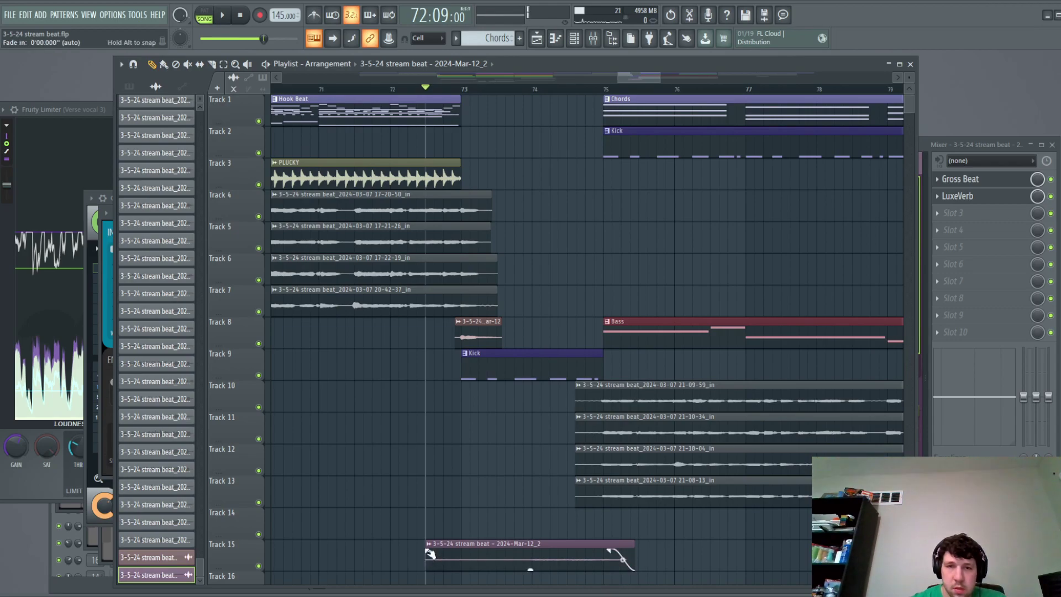
key("space")
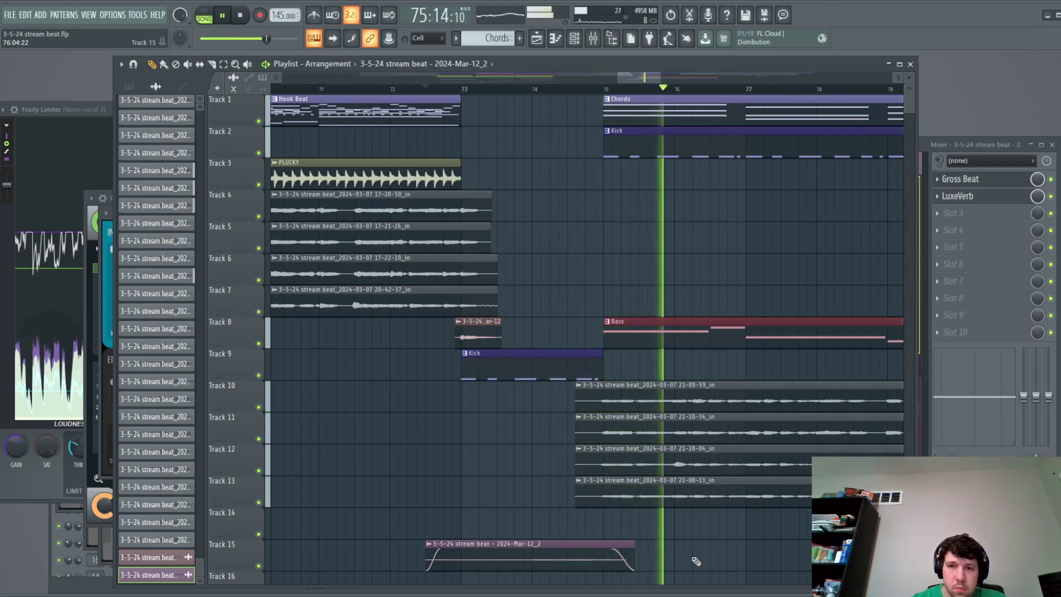
Move the faded Track 15 clip to 72:05:00 and audition the transition into the bridge.
scroll(719, 556, "down", 3, "ctrl")
key("space")
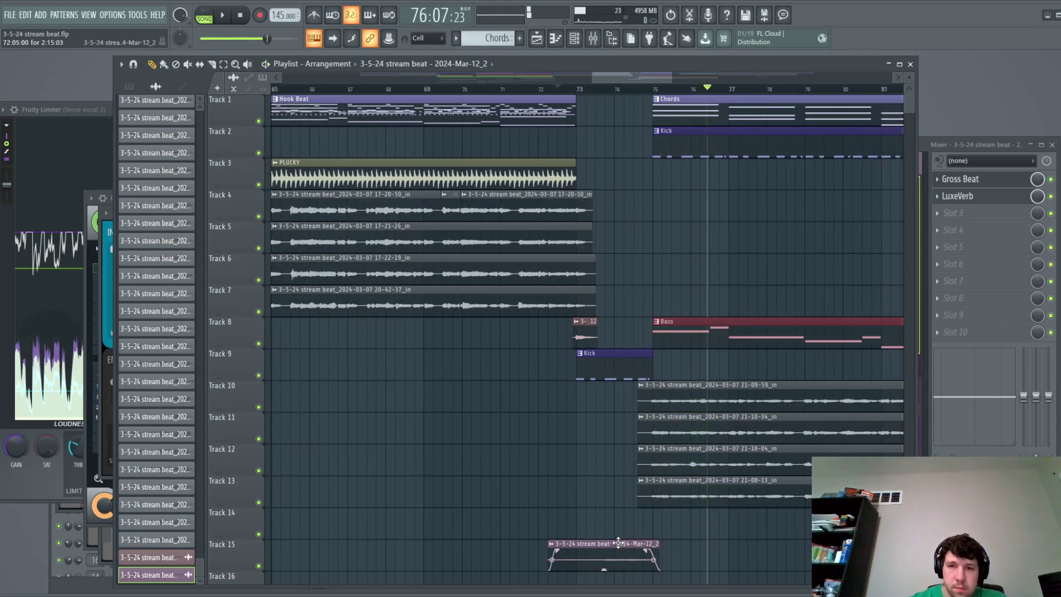
scroll(754, 553, "up", 3, "ctrl")
key("space")
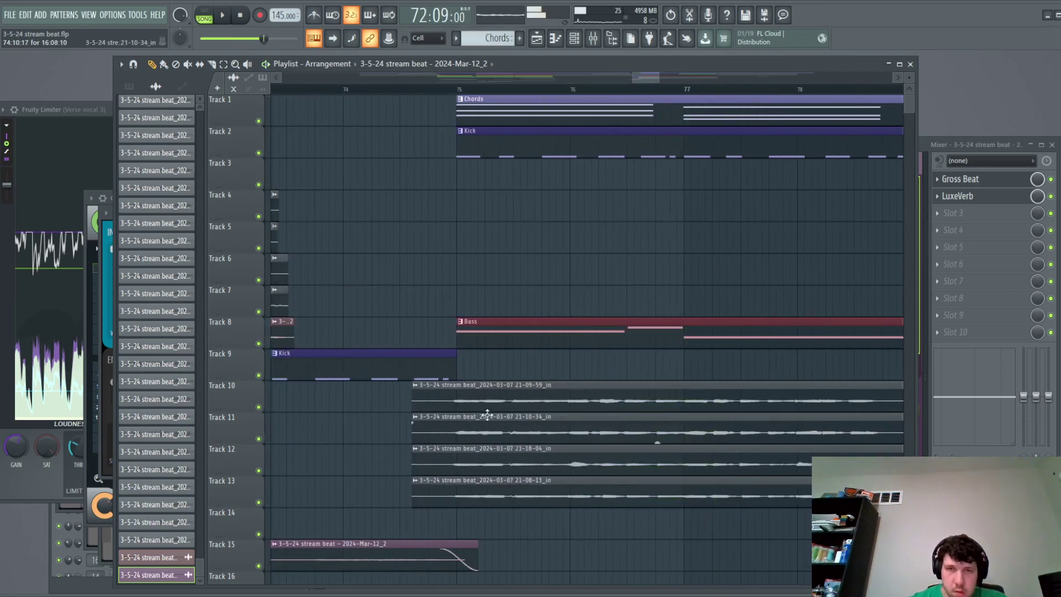
scroll(459, 381, "down", 3, "ctrl")
key("space")
scroll(343, 408, "up", 2, "ctrl")
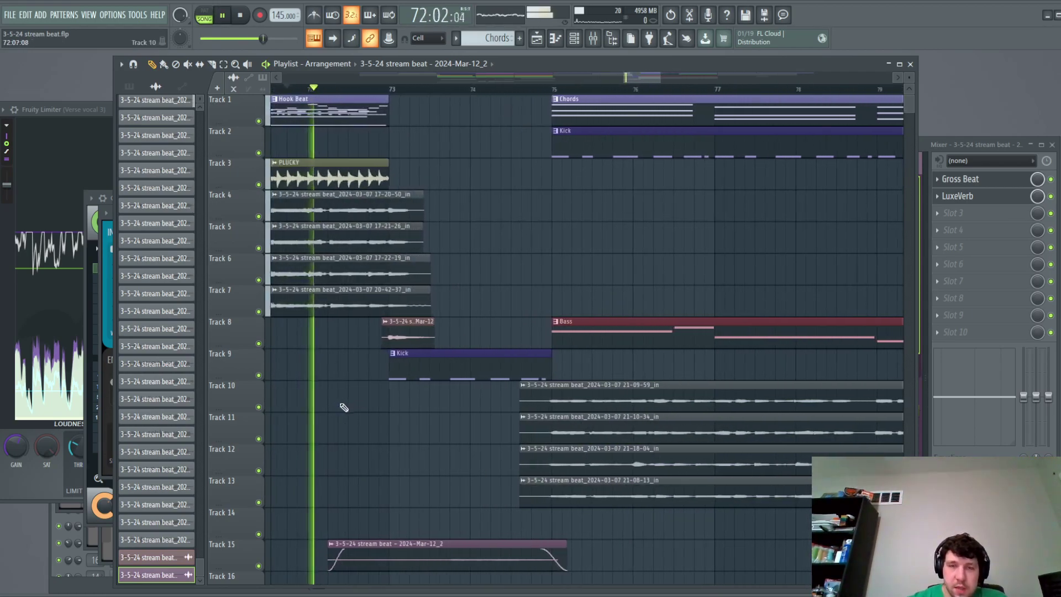
scroll(345, 409, "down", 2, "ctrl")
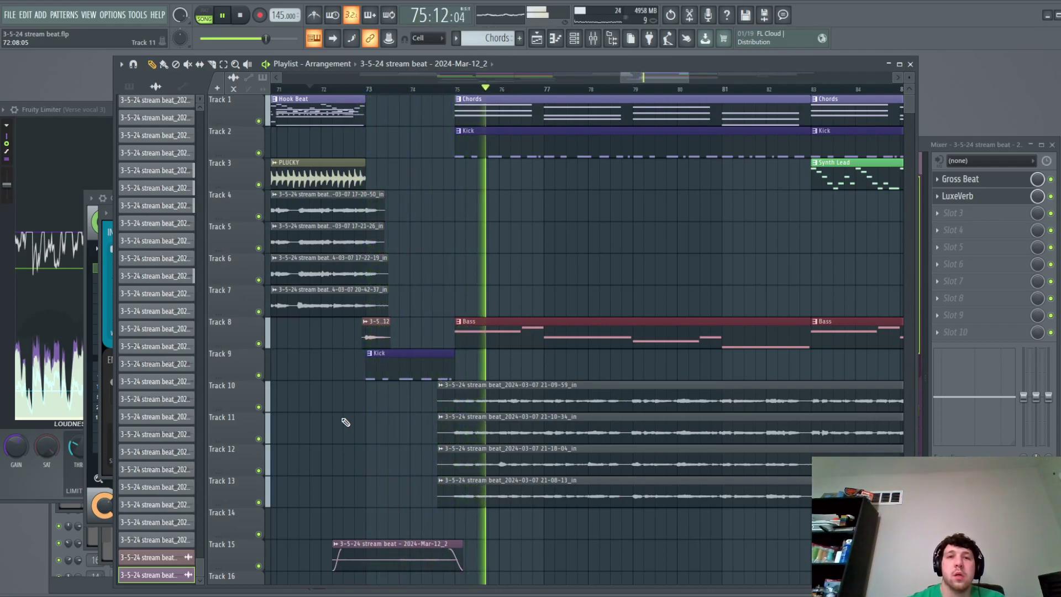
scroll(345, 423, "down", 3, "ctrl")
key("space")
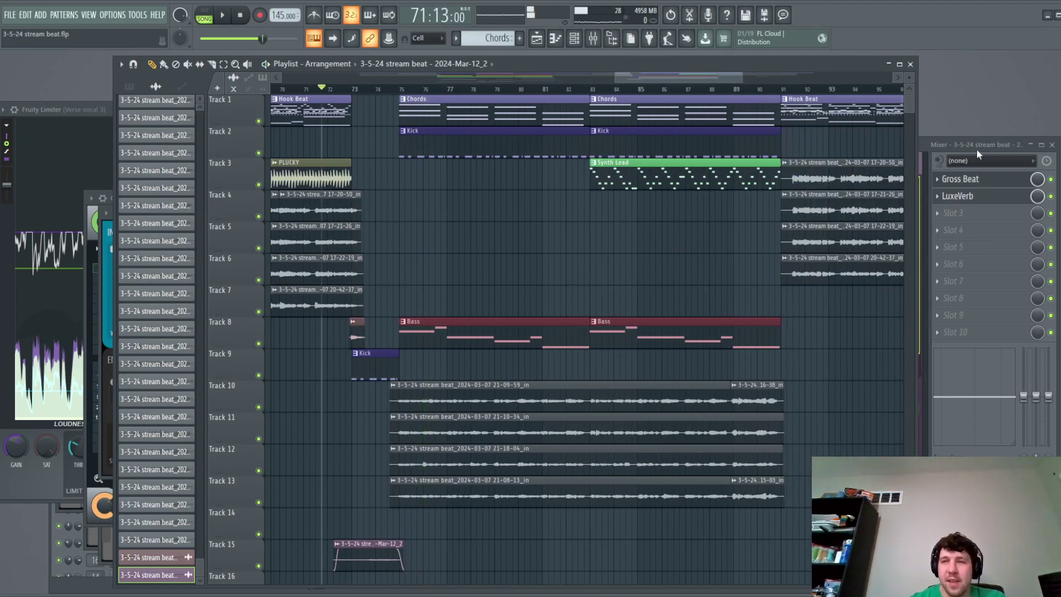
Lower LuxeVerb's wet gain to -2.8 and output wet level to -1.3 dB on mixer track 25 while replaying the transition.
left_click(982, 156)
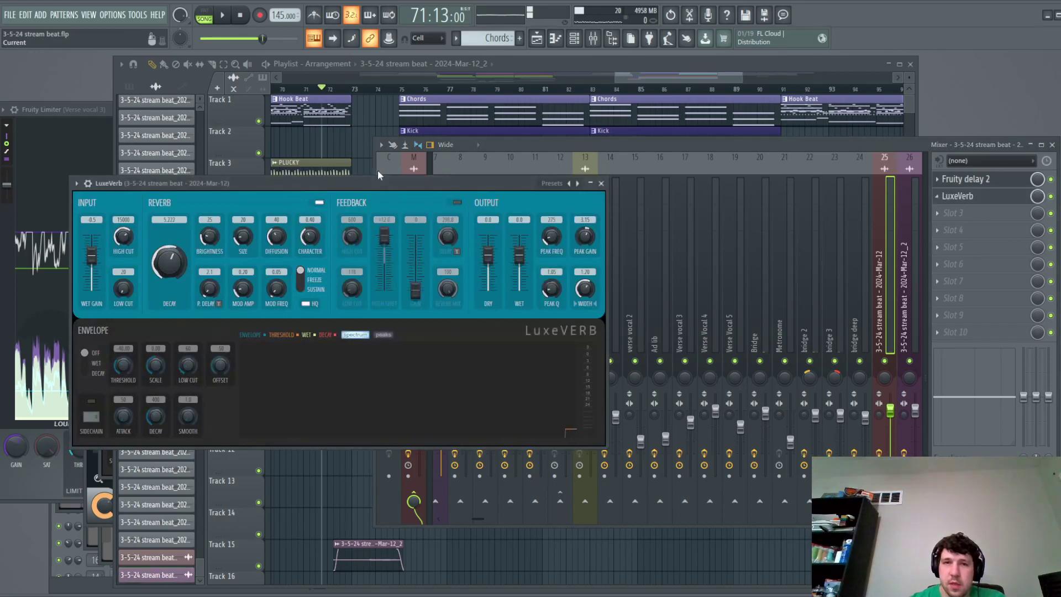
left_click(554, 76)
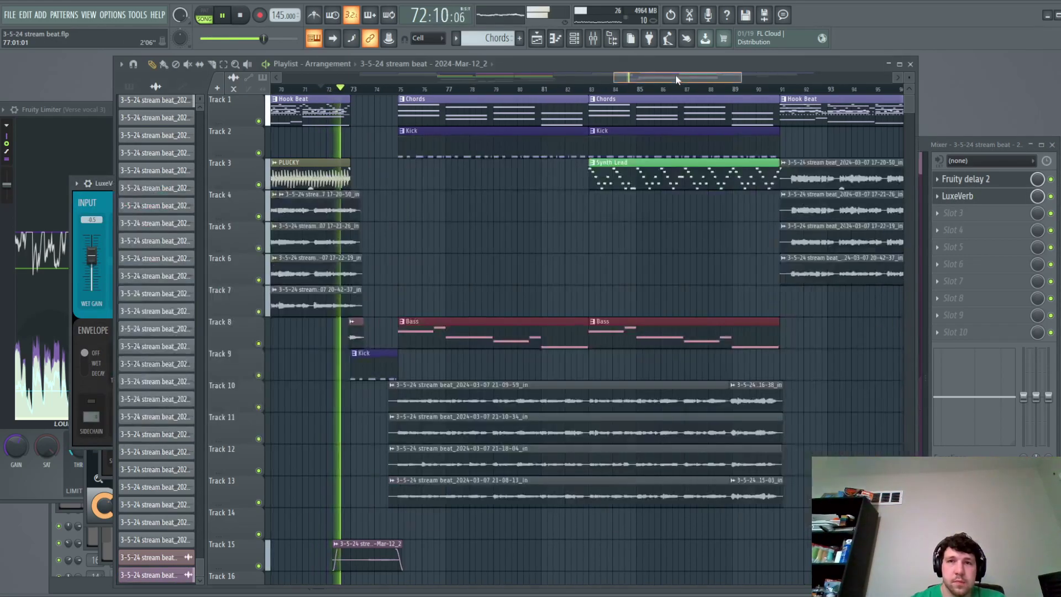
scroll(351, 332, "up", 2, "ctrl")
scroll(404, 323, "up", 2, "ctrl")
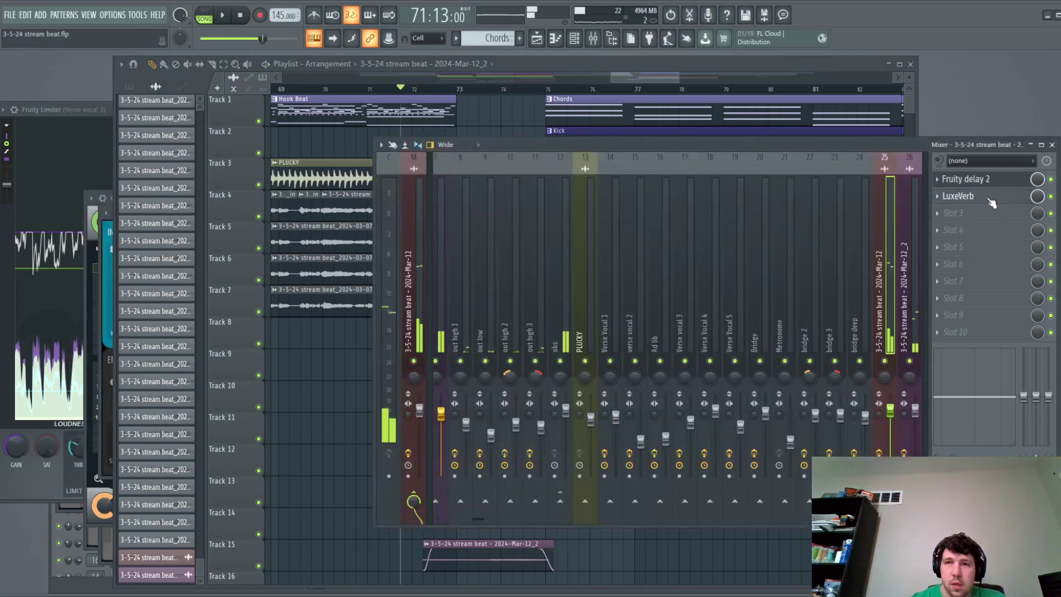
left_click(991, 198)
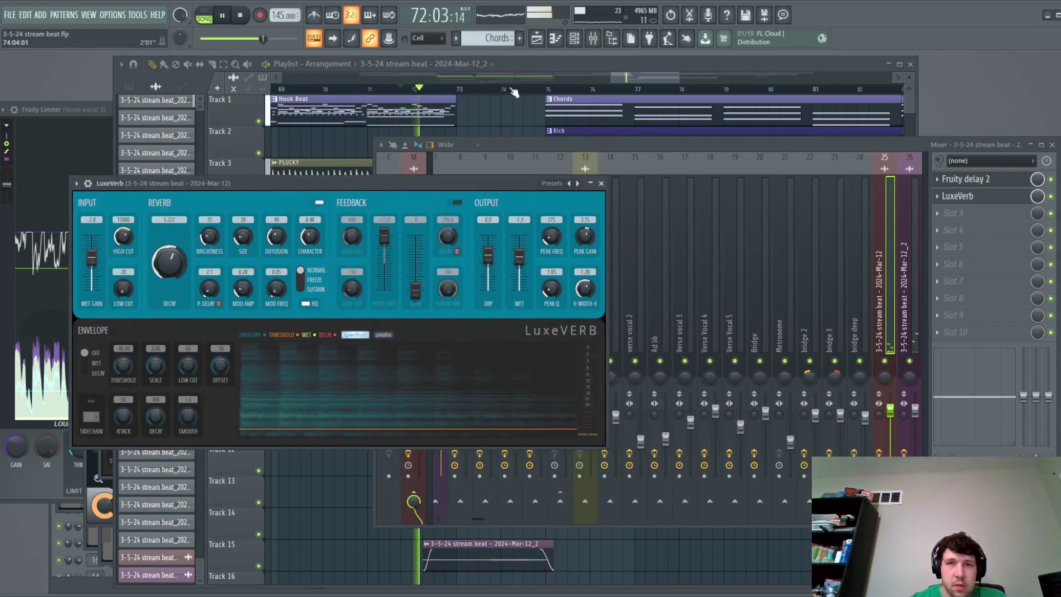
left_click(653, 81)
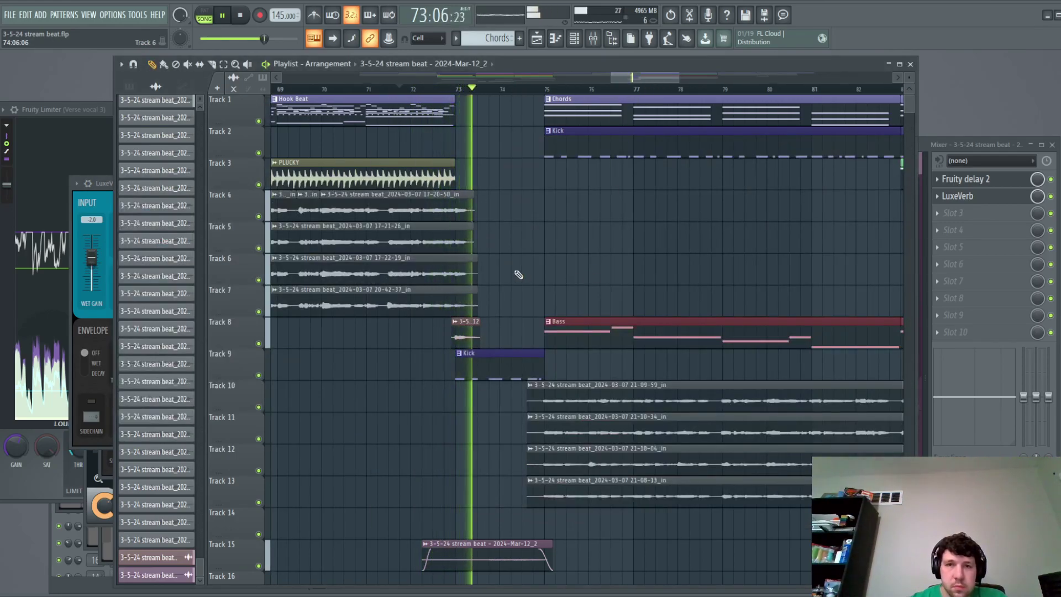
Set LuxeVerb's output dry level to -4.8 and wet level to -0.6 dB on mixer track 25 while playing the transition.
left_click(993, 199)
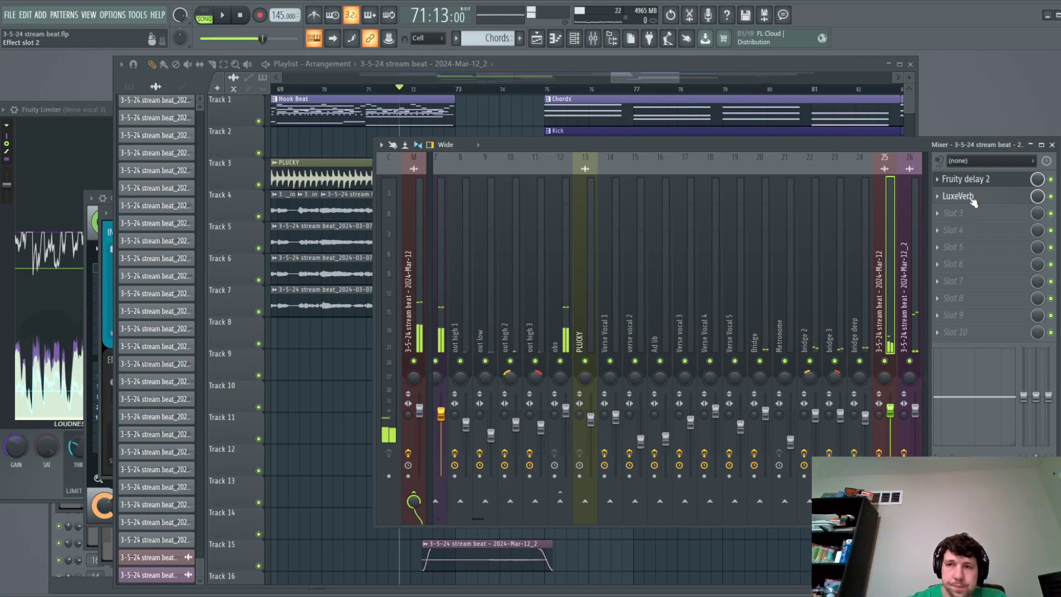
left_click(646, 83)
scroll(459, 282, "up", 5)
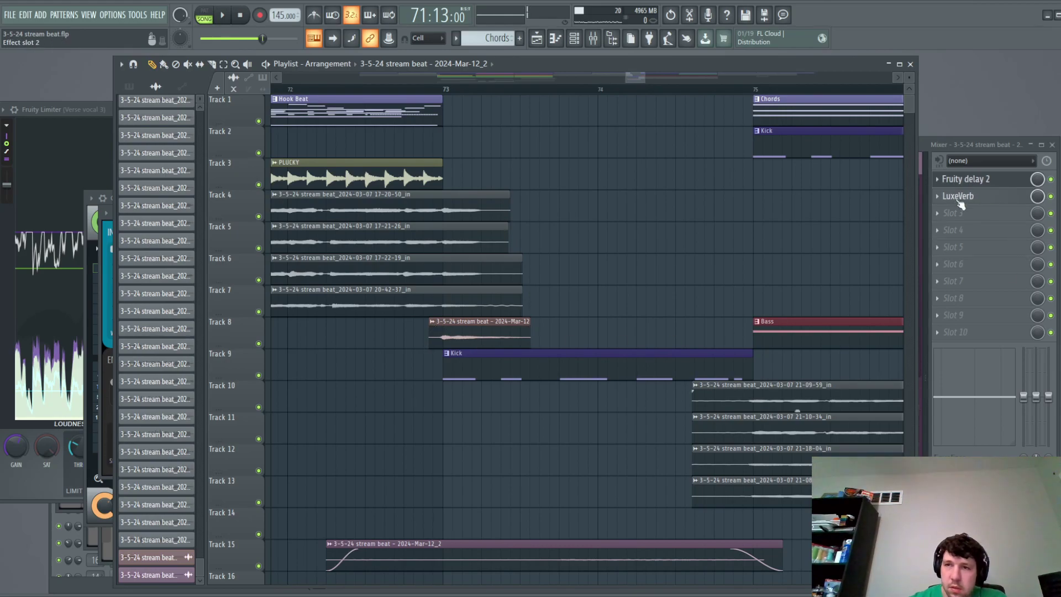
left_click(960, 203)
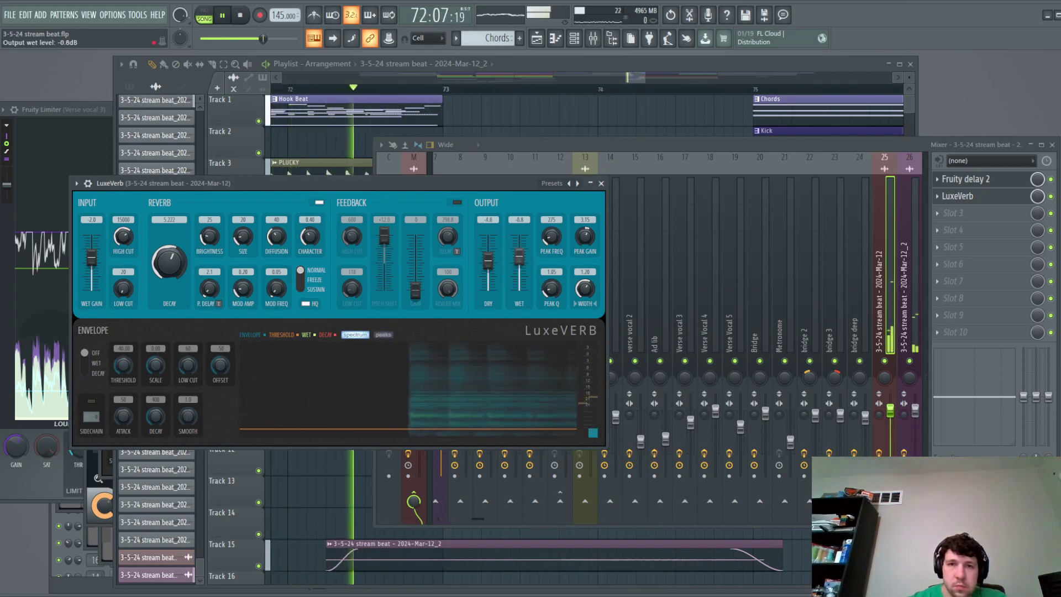
left_click_drag(520, 264, 520, 260)
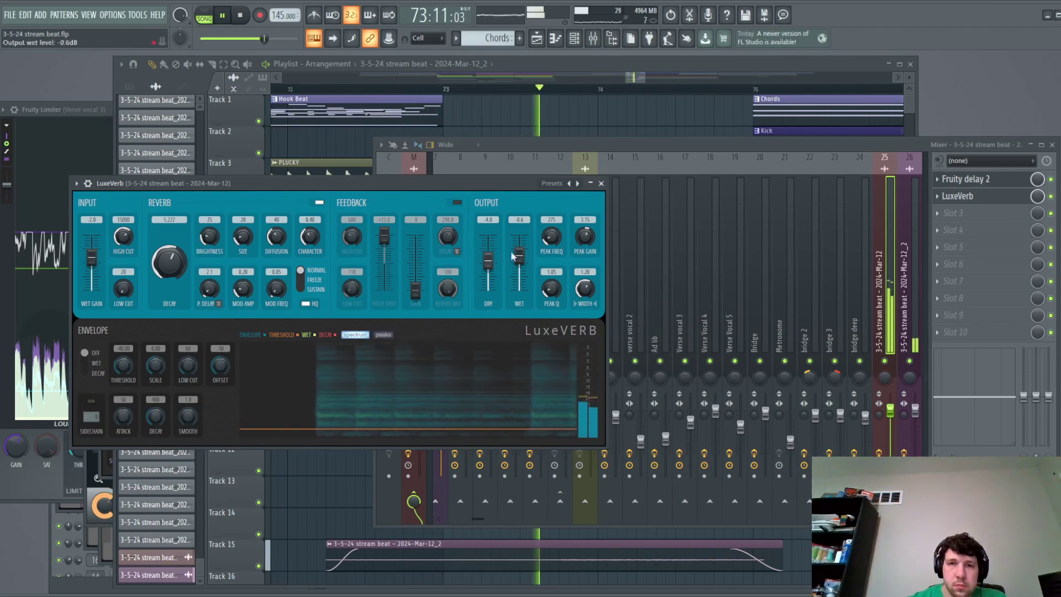
scroll(606, 139, "down", 5)
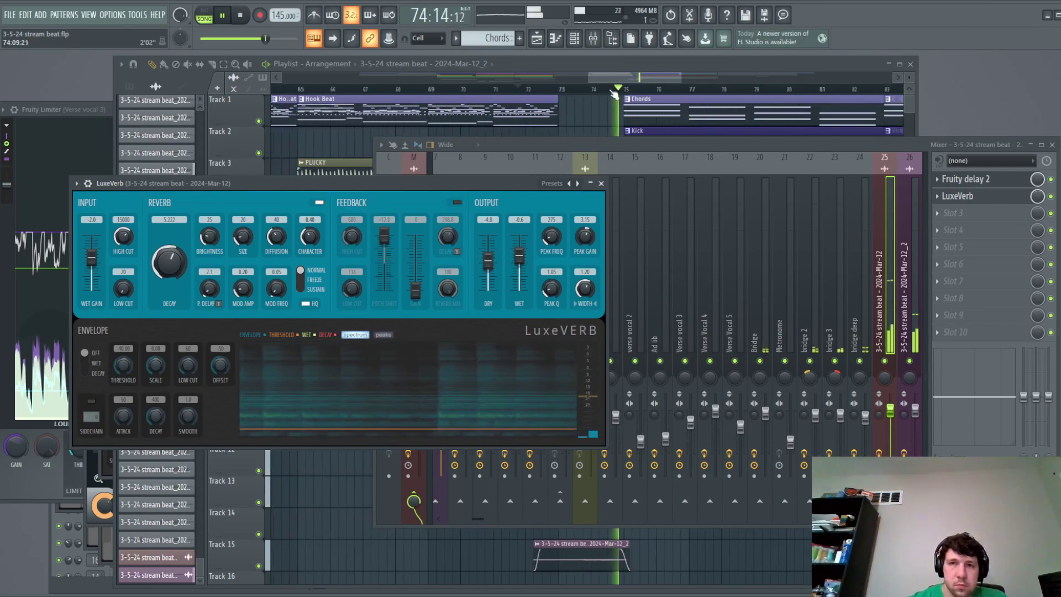
scroll(591, 212, "down", 5)
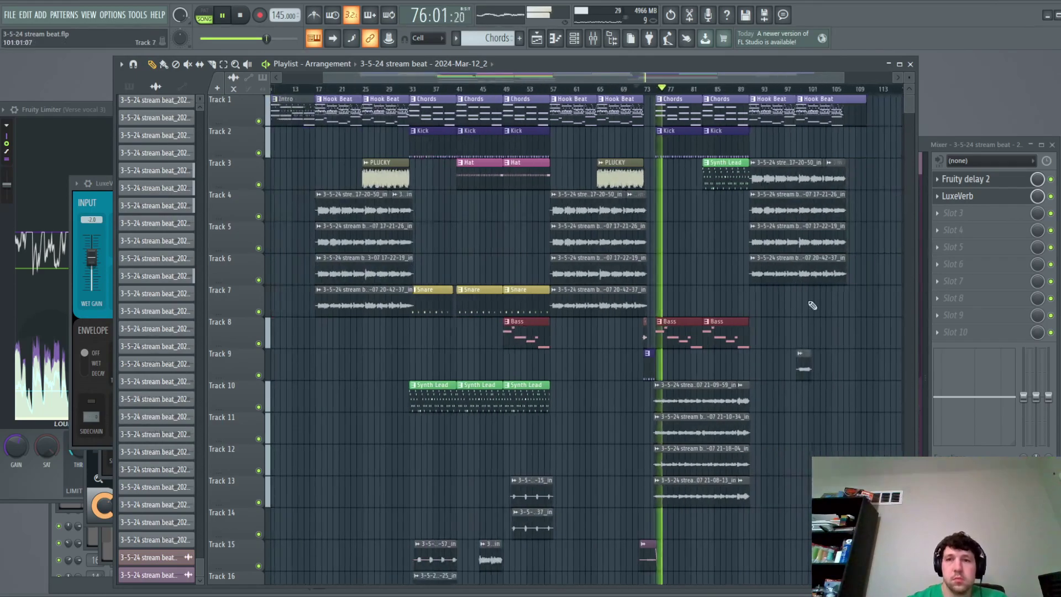
Select all clips from the bridge onward and move them so the first Chords clip starts at 77:01:00.
scroll(801, 303, "up", 5)
key("space")
scroll(534, 304, "down", 3)
left_click_drag(449, 539, 777, 95)
scroll(458, 166, "up", 5)
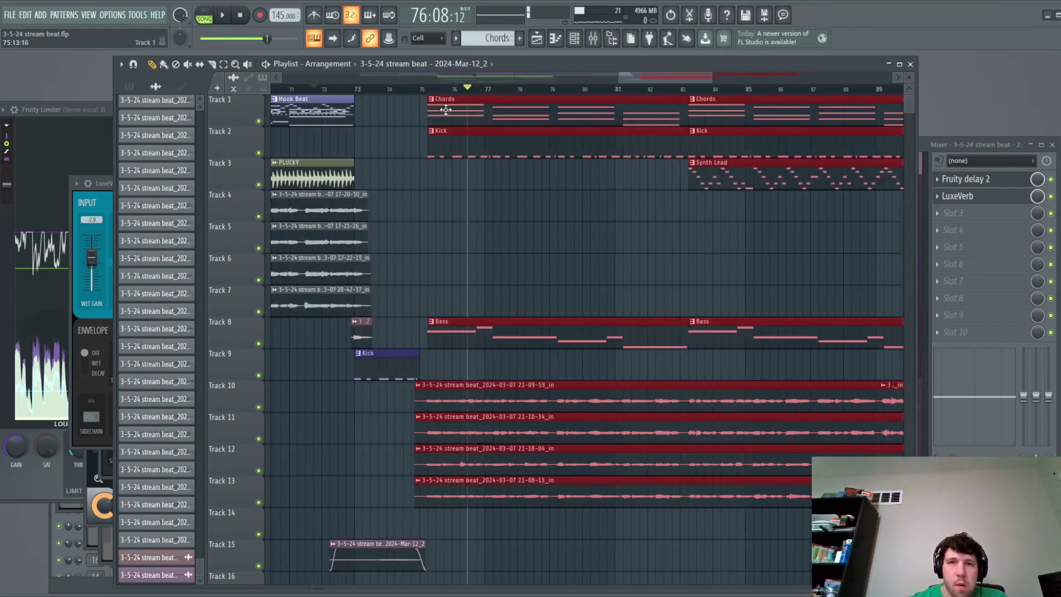
left_click_drag(486, 114, 498, 115)
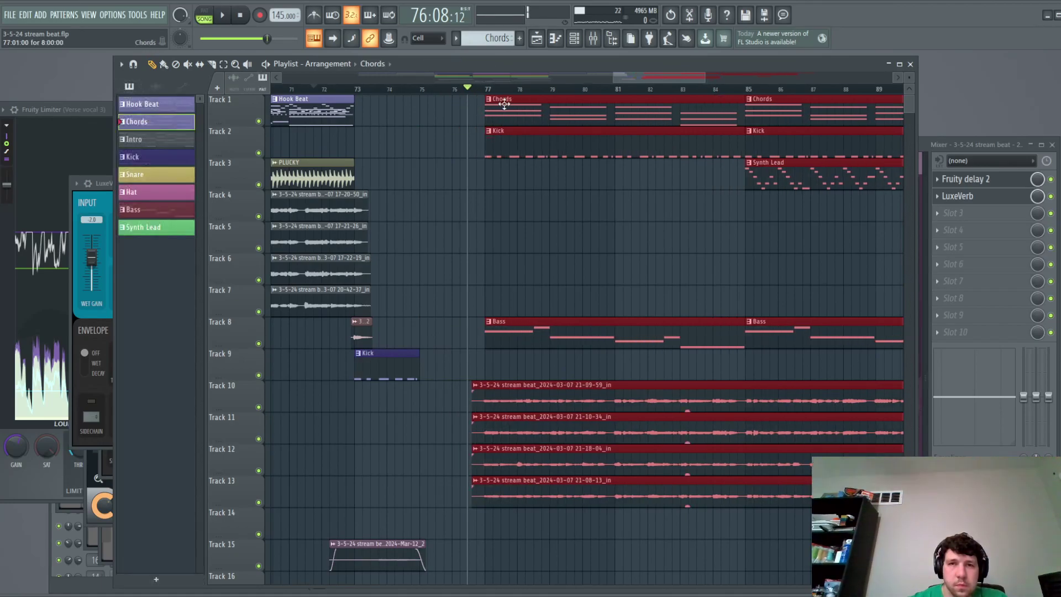
Extend the Track 9 Kick clip to four bars, up to bar 77, and play the longer transition into the bridge.
left_click(333, 91)
key("space")
scroll(398, 421, "up", 2)
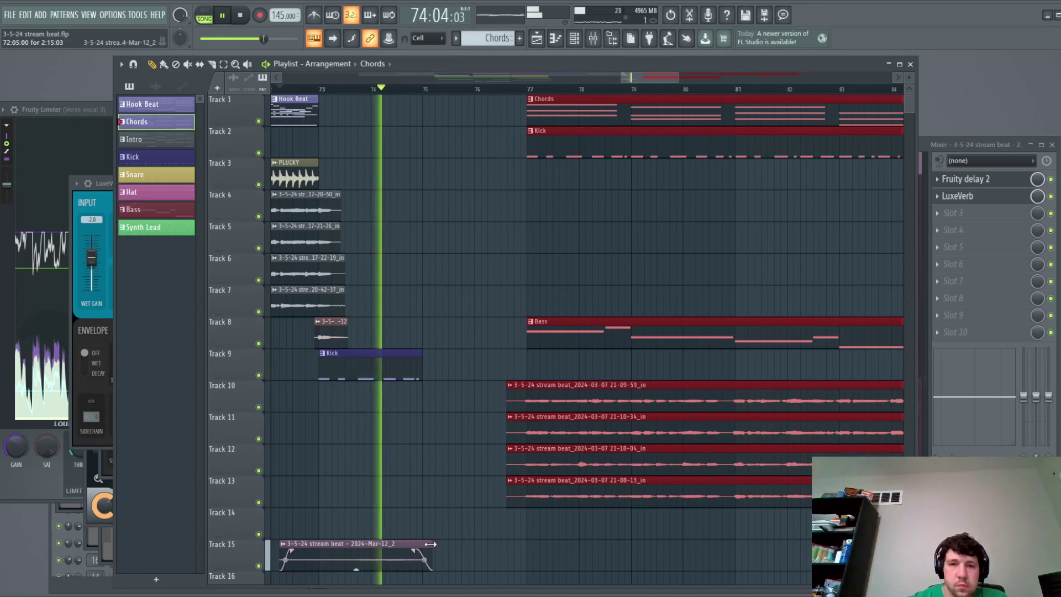
key("space")
left_click_drag(426, 358, 500, 354)
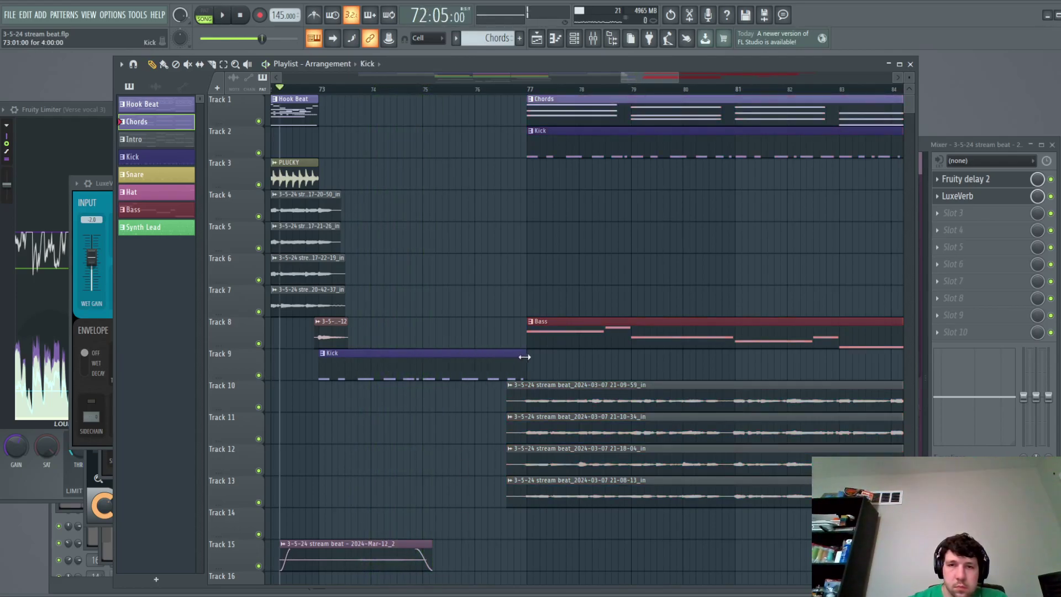
key("space")
scroll(496, 291, "down", 3)
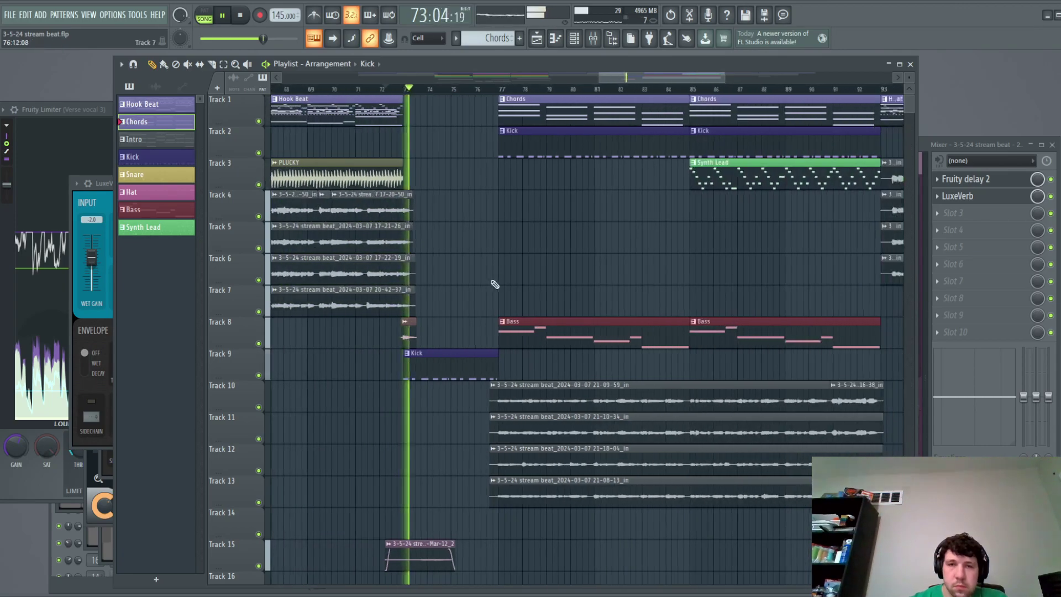
scroll(492, 481, "down", 5)
scroll(724, 487, "up", 5)
scroll(793, 482, "up", 4)
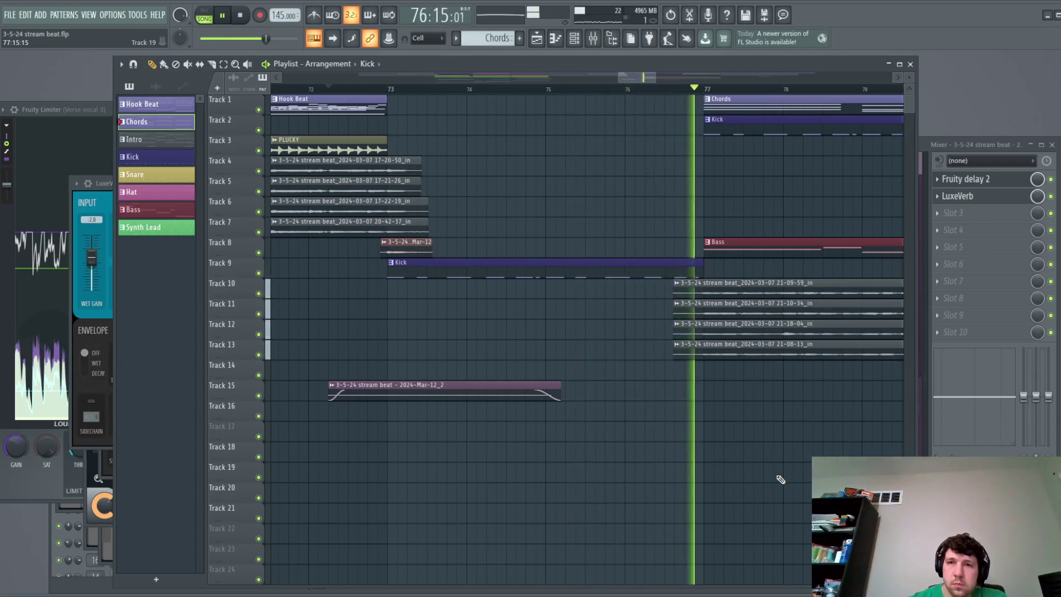
Trim the starts of the bridge vocal clips on Tracks 10 to 13 to 76:15:17 and replay the transition.
scroll(763, 481, "up", 3)
key("space")
left_click_drag(528, 379, 562, 299)
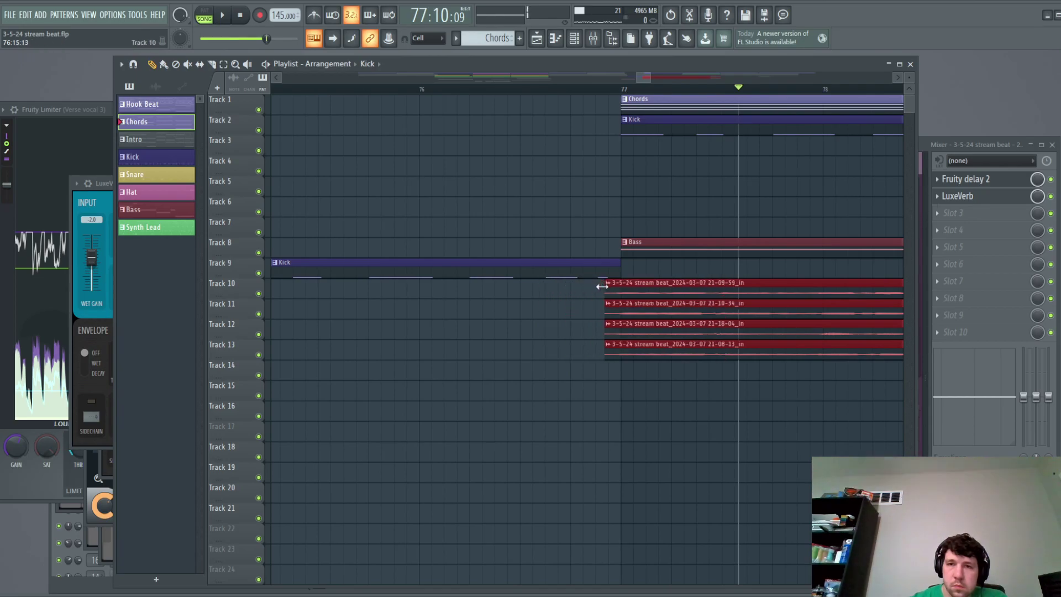
scroll(582, 438, "up", 2)
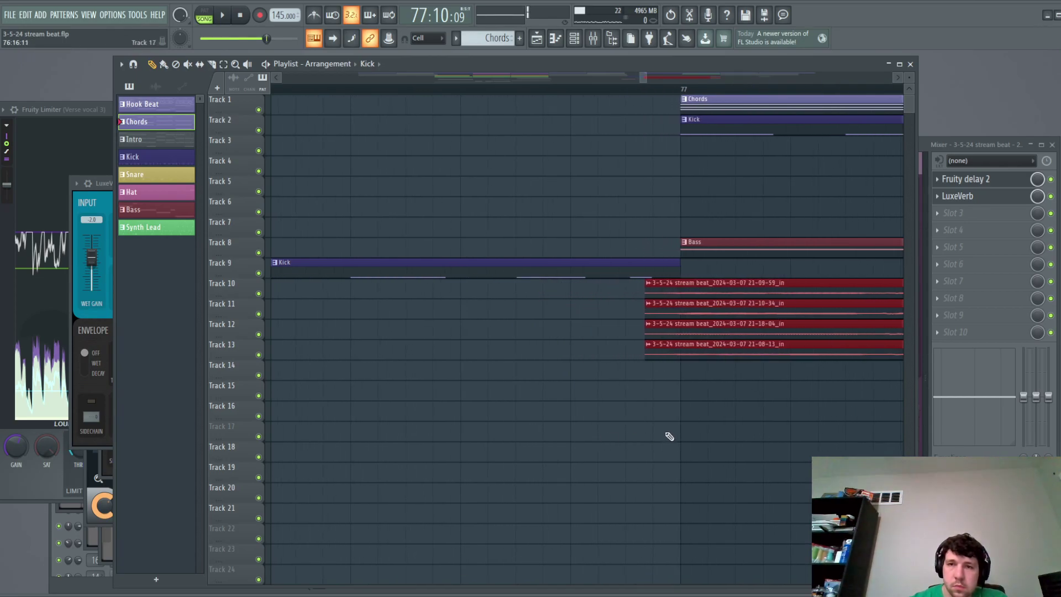
left_click(246, 332)
scroll(558, 371, "down", 2)
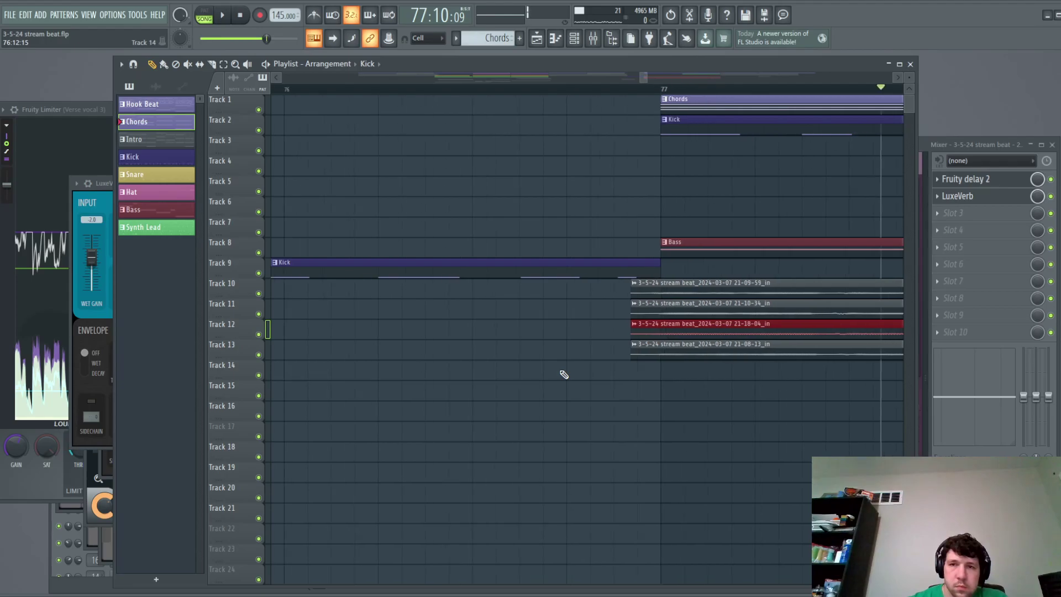
scroll(513, 369, "down", 5)
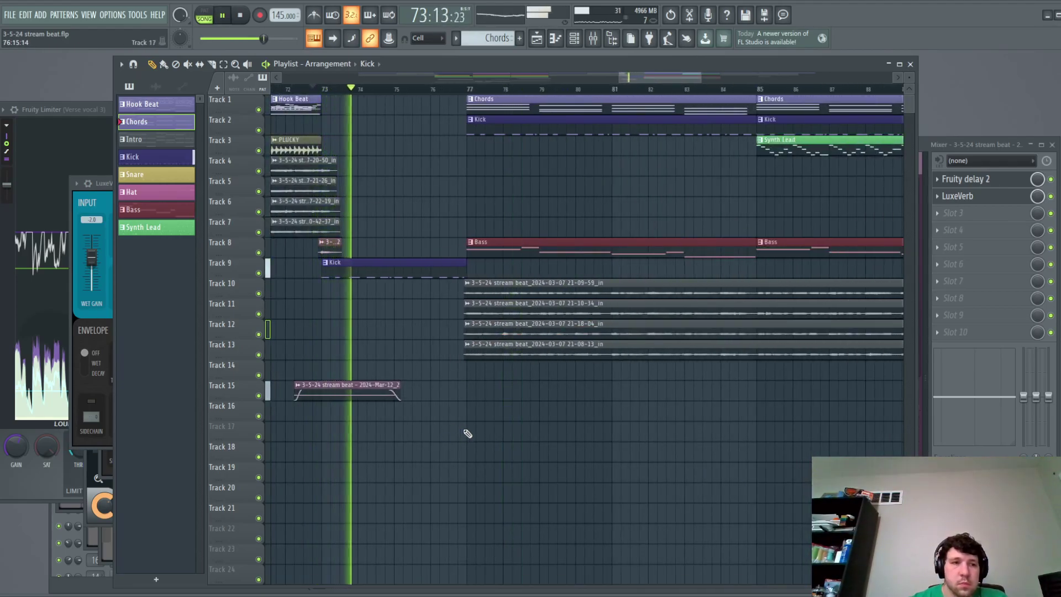
scroll(508, 443, "up", 1)
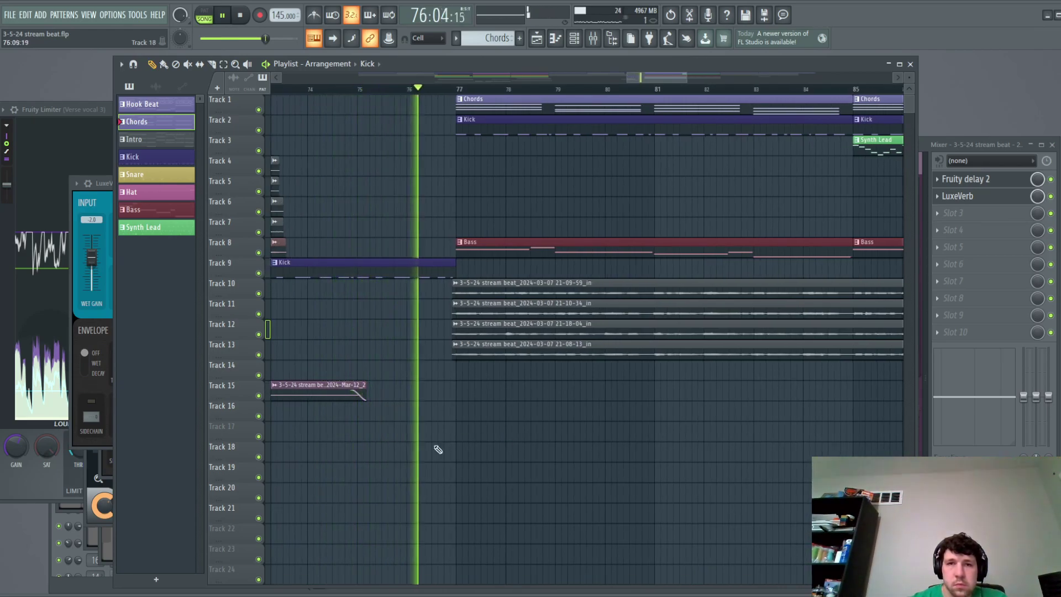
key("space")
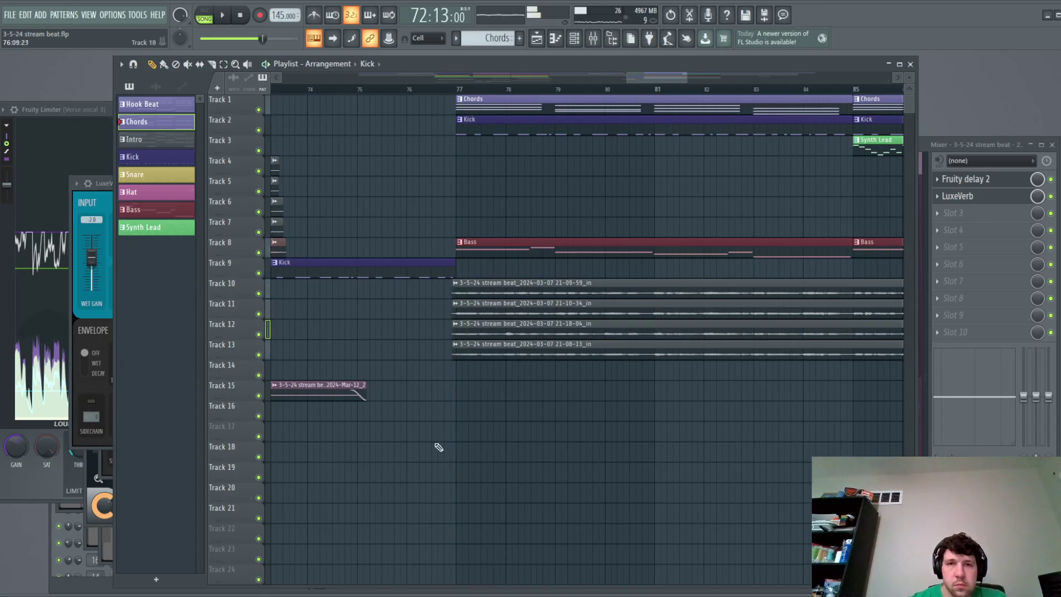
Increase the height of Tracks 10 to 13 to enlarge the bridge vocal waveforms and restart playback.
scroll(586, 446, "up", 2)
scroll(388, 426, "up", 3)
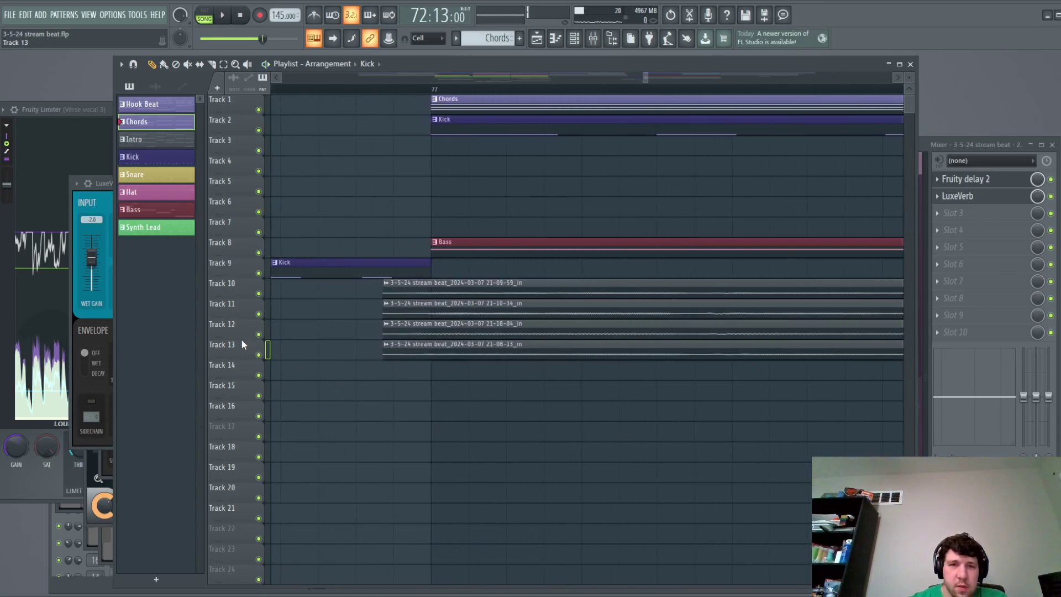
left_click_drag(242, 340, 241, 404)
left_click_drag(244, 314, 244, 394)
left_click_drag(249, 293, 254, 379)
key("space")
scroll(306, 375, "down", 7)
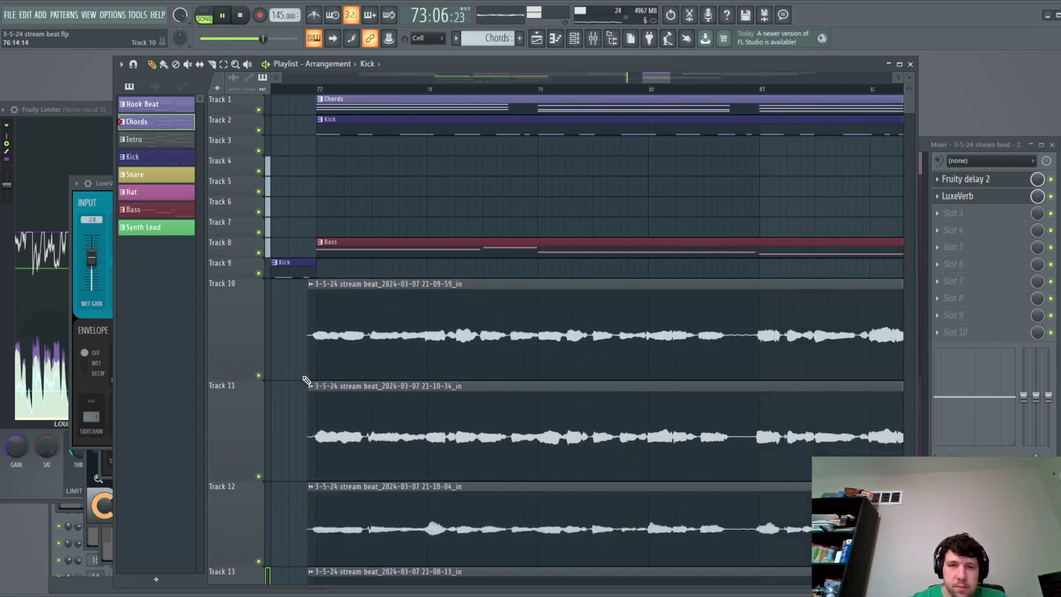
Add short fade-ins at the starts of the bridge vocal clips on Tracks 10 to 13 and audition the vocal entry.
scroll(287, 386, "up", 1)
scroll(288, 387, "up", 4)
scroll(377, 275, "down", 5)
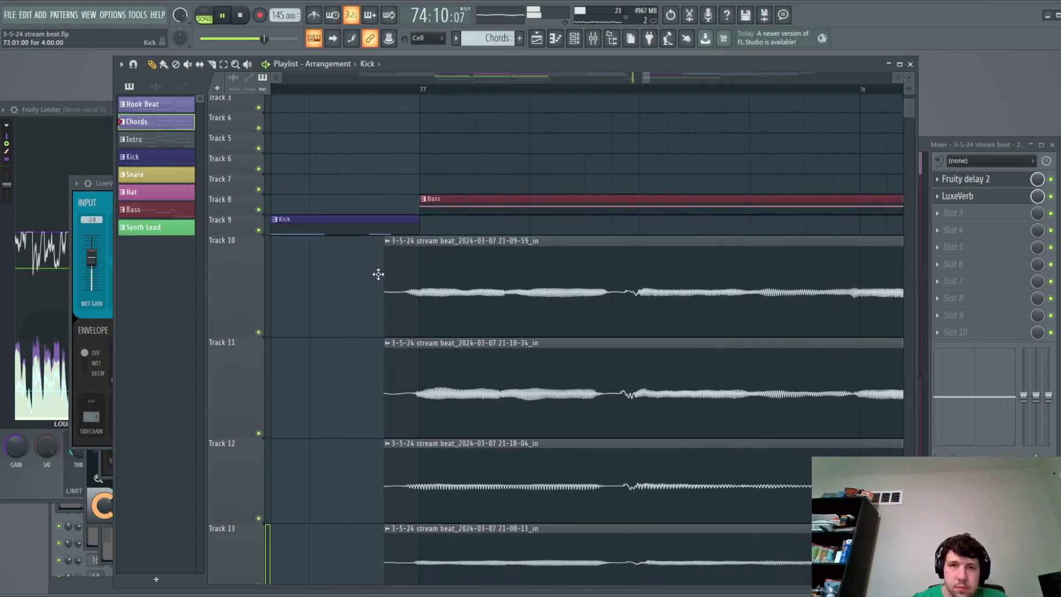
scroll(499, 352, "up", 1)
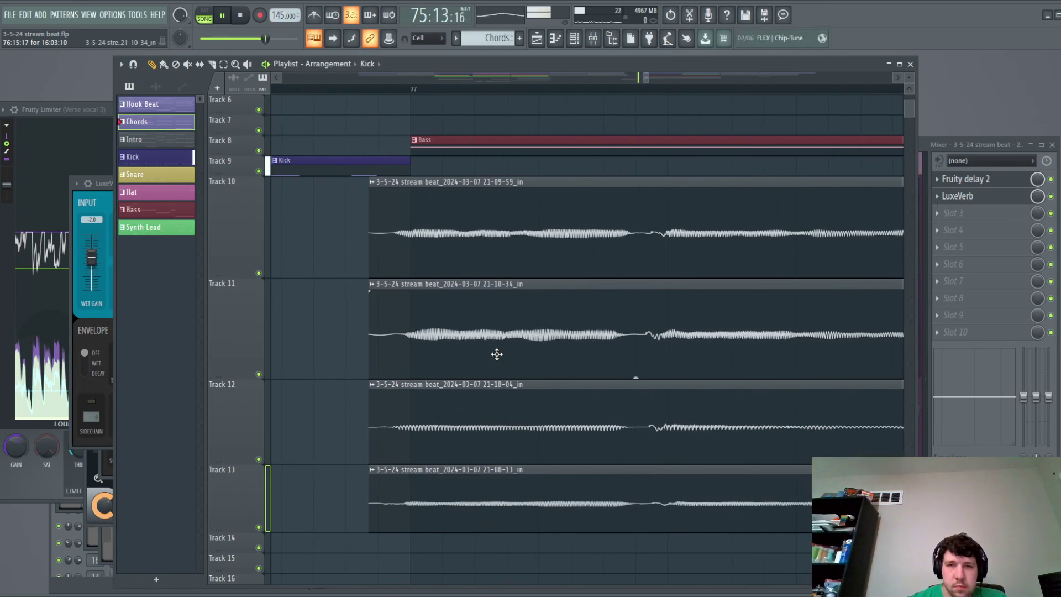
key("space")
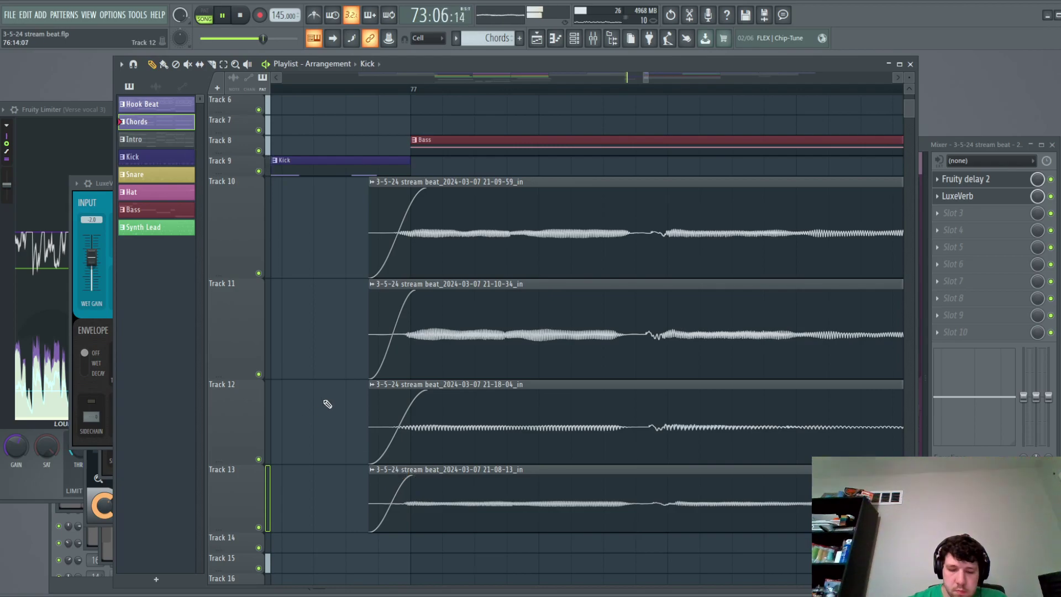
scroll(327, 405, "down", 3)
scroll(332, 362, "down", 3)
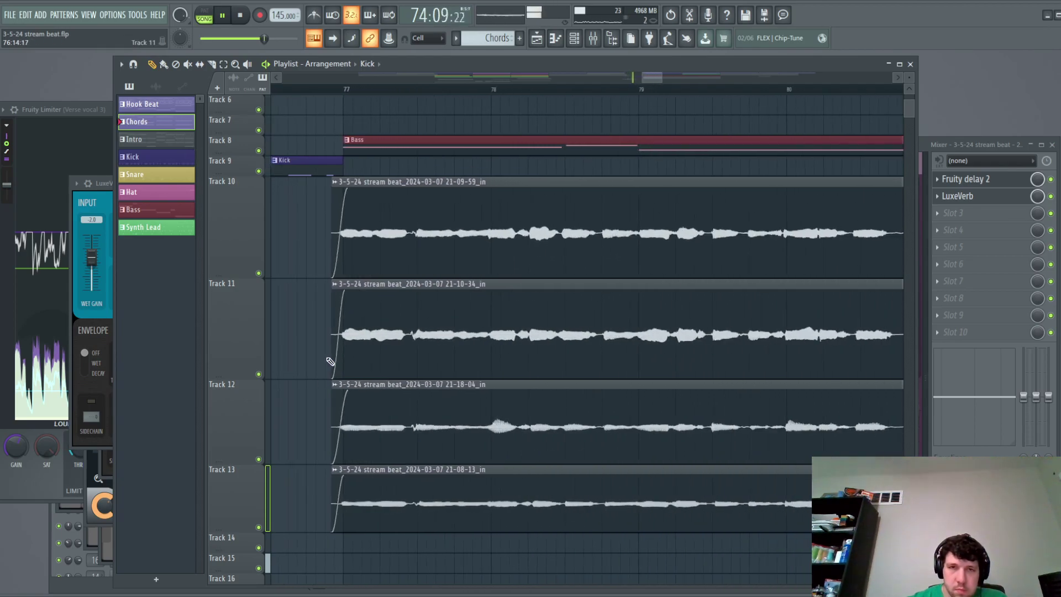
scroll(305, 266, "down", 8)
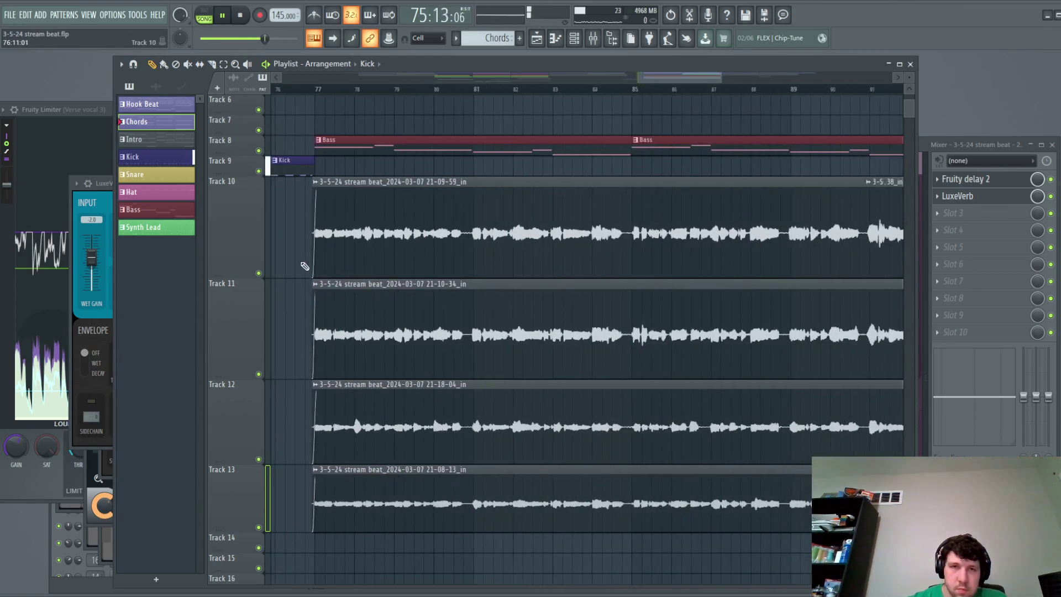
scroll(304, 233, "up", 5)
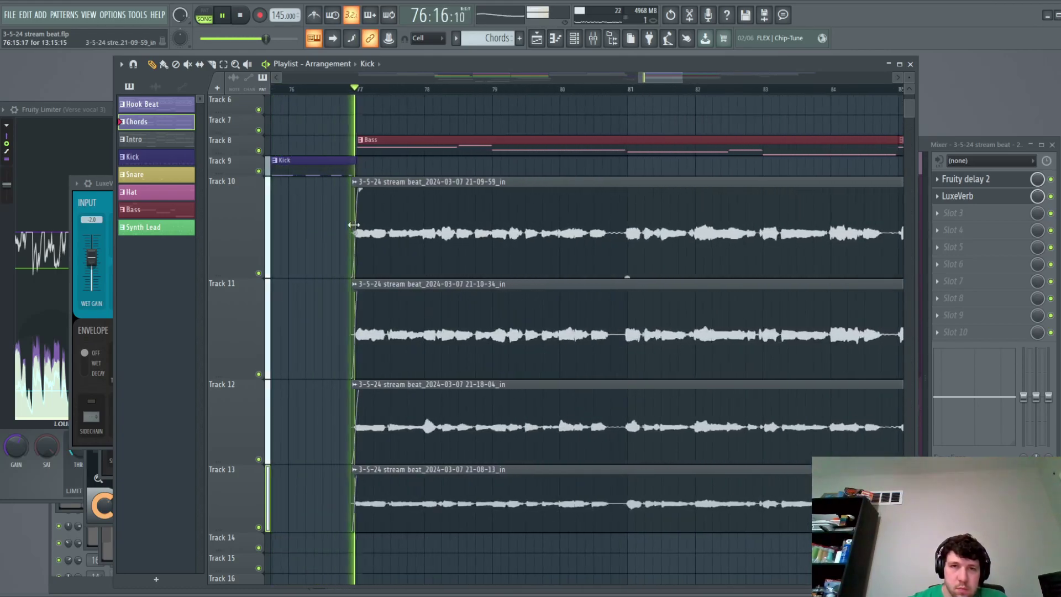
scroll(325, 236, "down", 2)
scroll(325, 236, "down", 3)
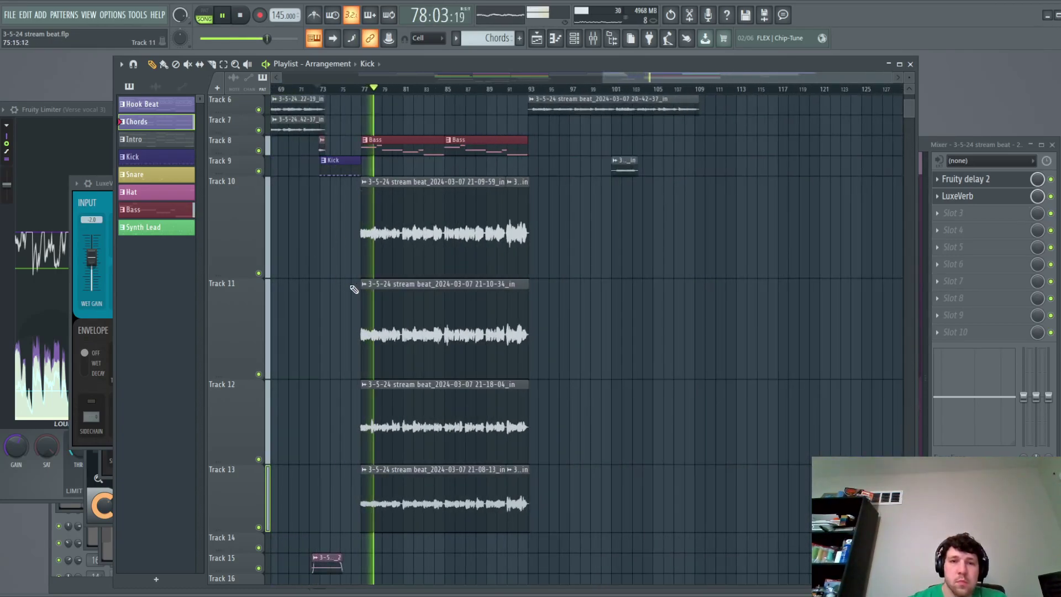
Delete the first bridge Chords clip at bar 77 on Track 1 and play the bridge entry from 76:05:00.
scroll(354, 290, "up", 3)
scroll(332, 277, "up", 4)
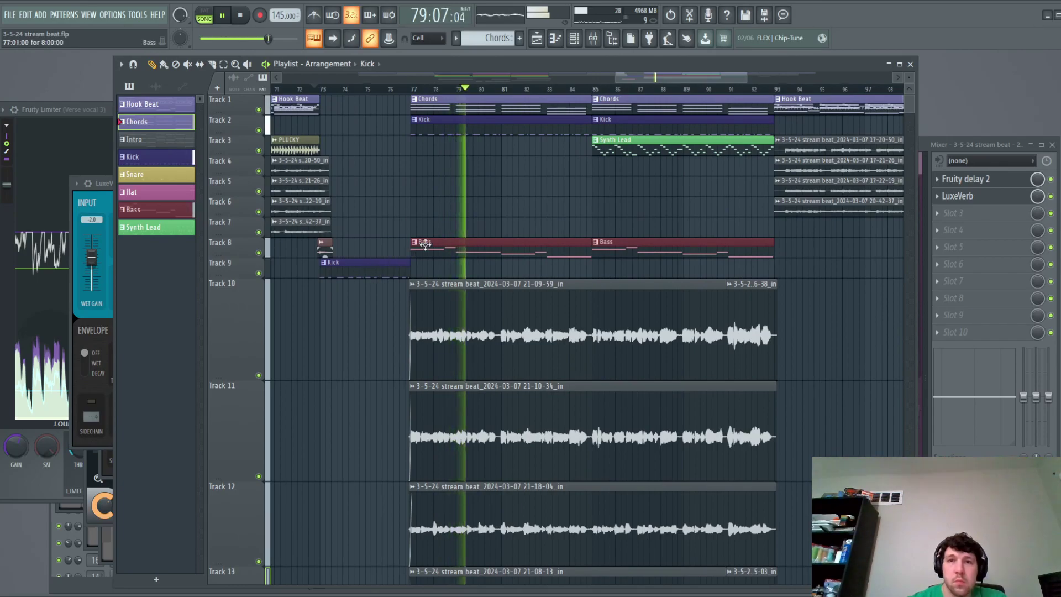
right_click(415, 107)
key("space")
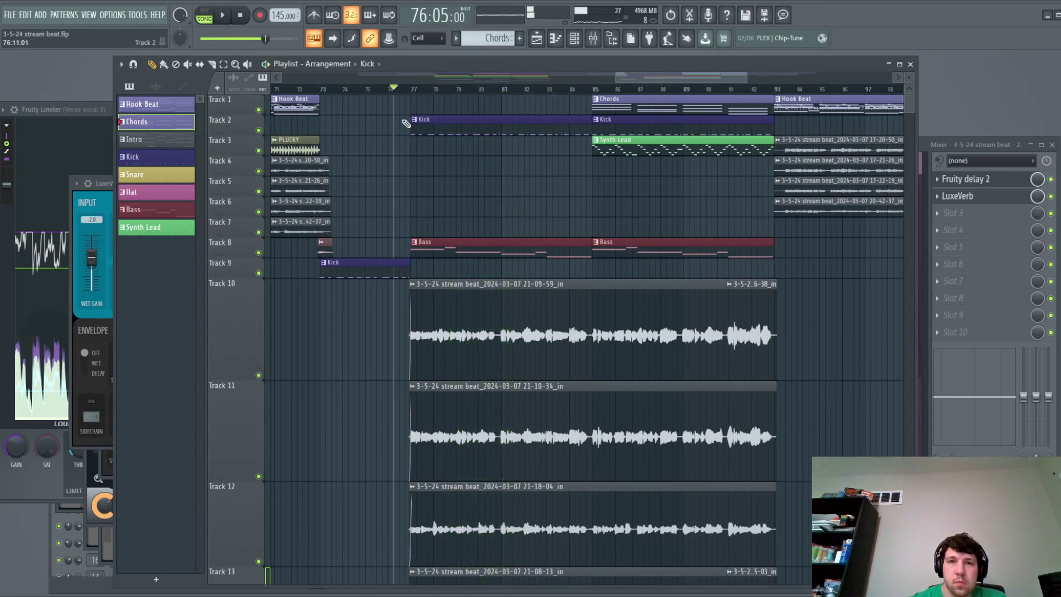
key("space")
scroll(429, 195, "up", 2)
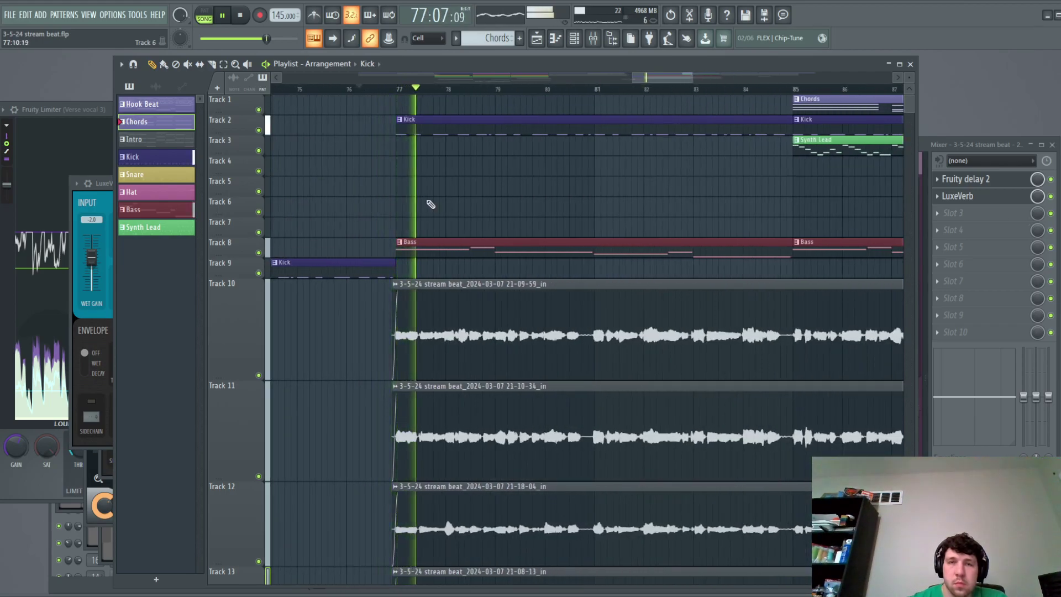
Undo the deletion of the first bridge Chords clip and increase the height of Track 1.
key("space")
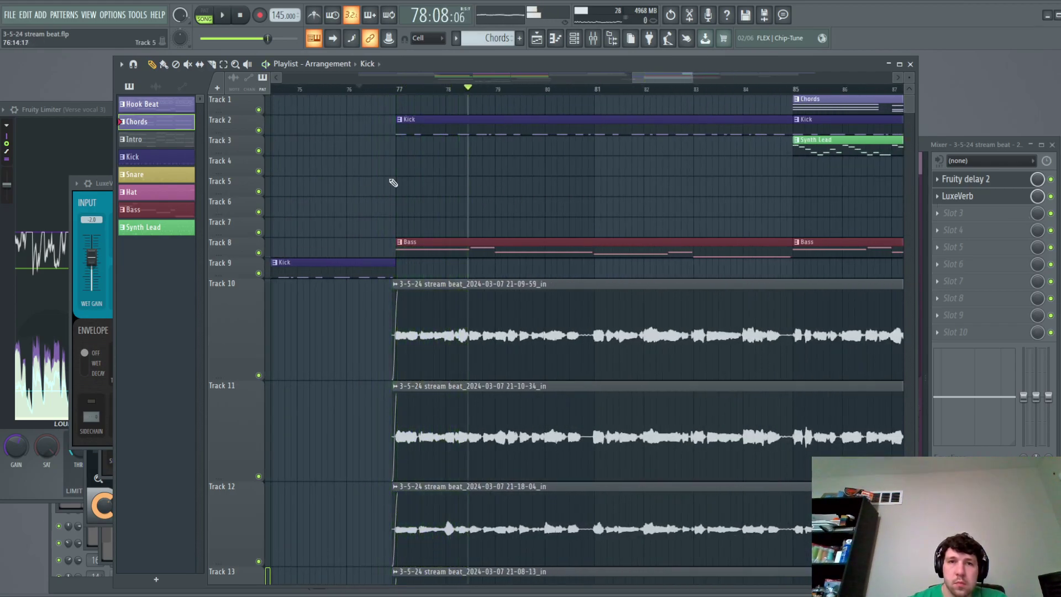
key("ctrl+z")
key("space")
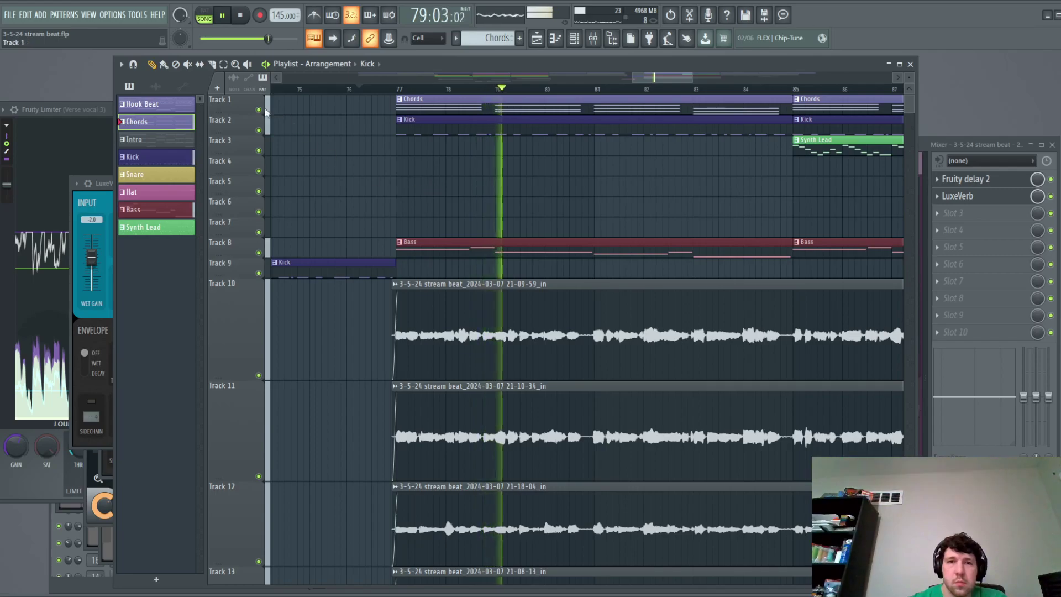
left_click_drag(270, 114, 269, 165)
key("space")
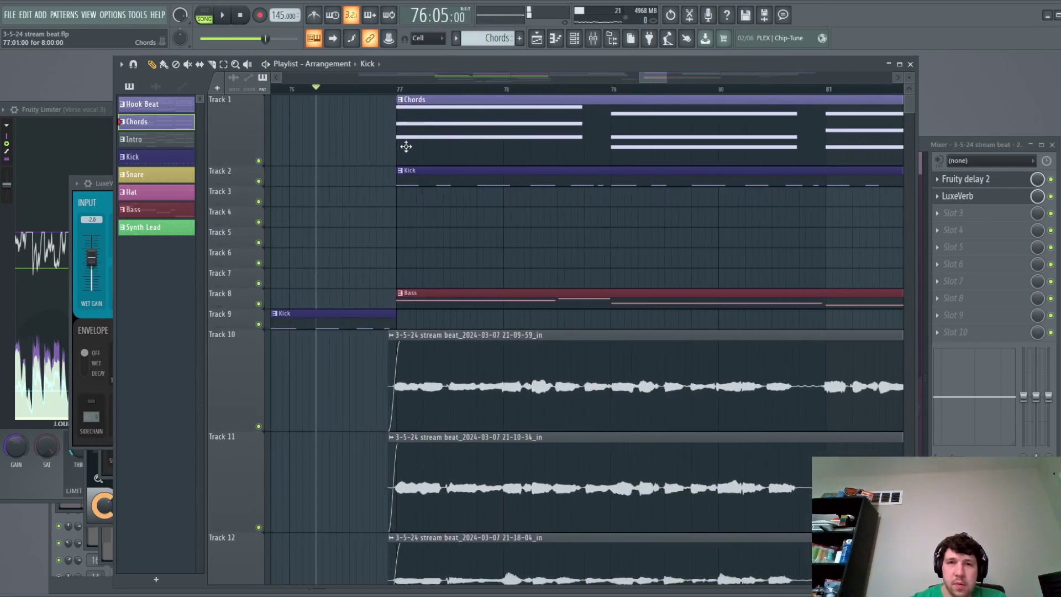
Audition the transition from the hook through the Kick section into the bridge with the Chords clip in place.
scroll(414, 146, "down", 4)
key("space")
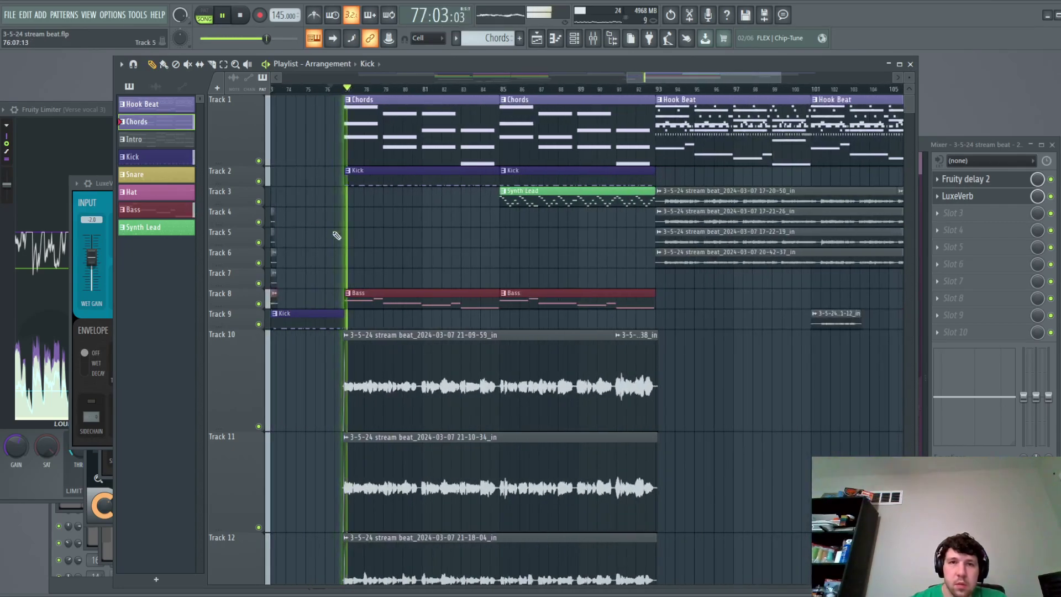
scroll(319, 234, "down", 3)
key("space")
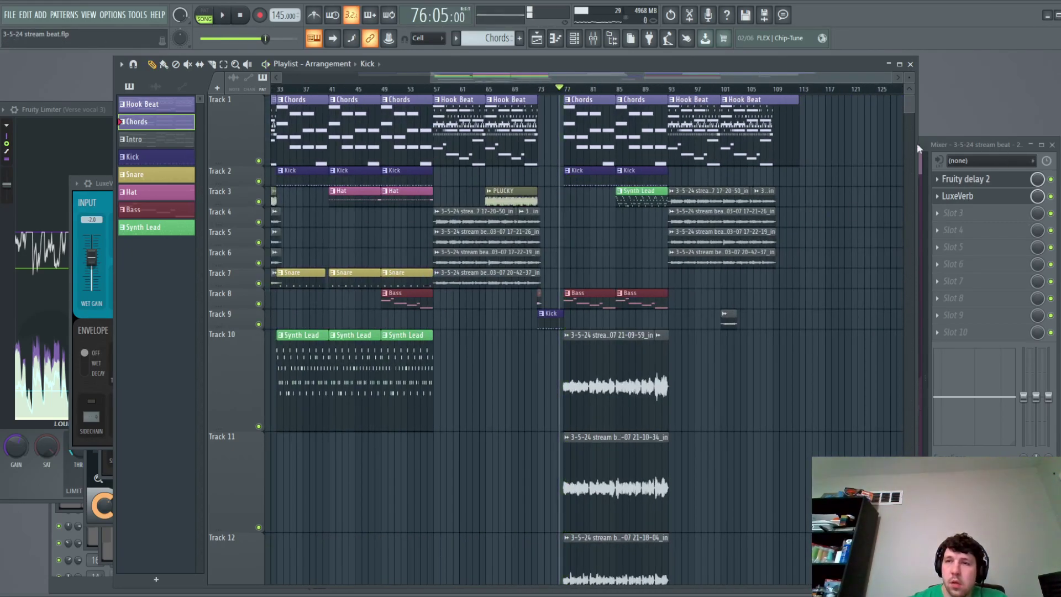
key("space")
scroll(608, 237, "up", 4)
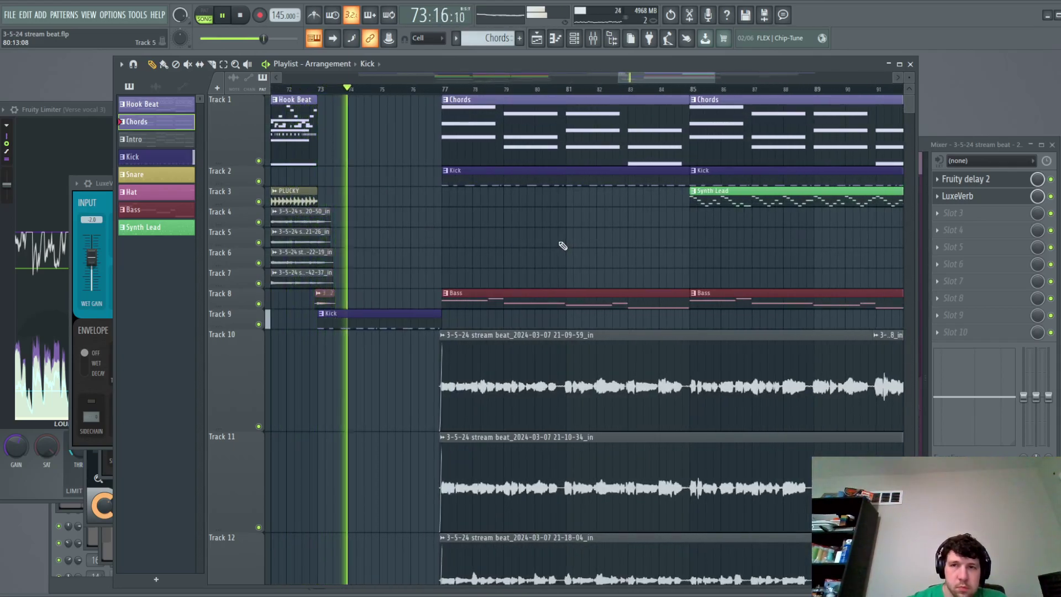
scroll(563, 246, "down", 2)
scroll(746, 355, "up", 1)
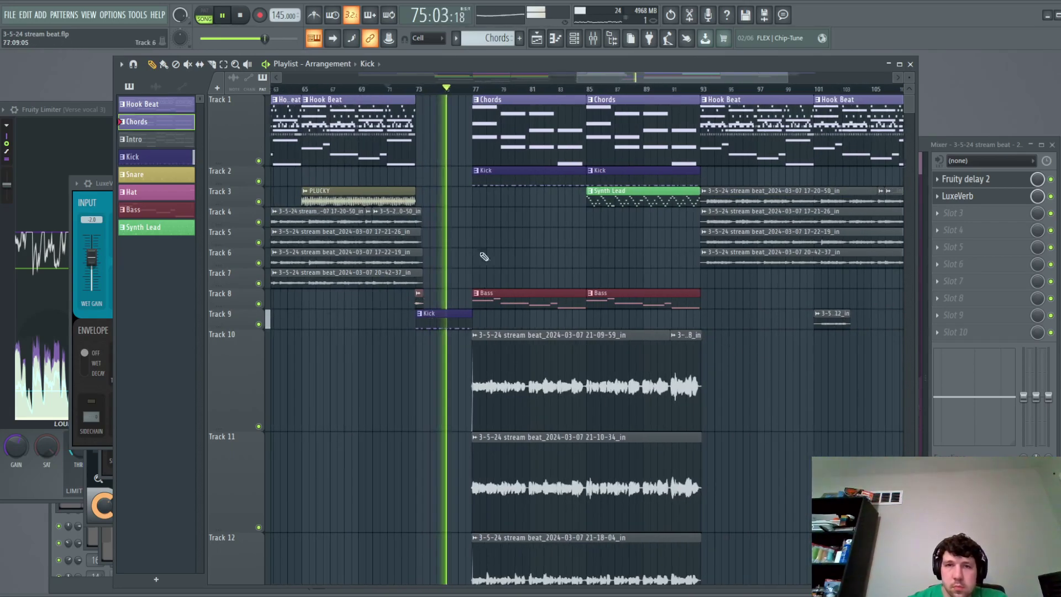
scroll(472, 235, "up", 2)
scroll(473, 235, "up", 1)
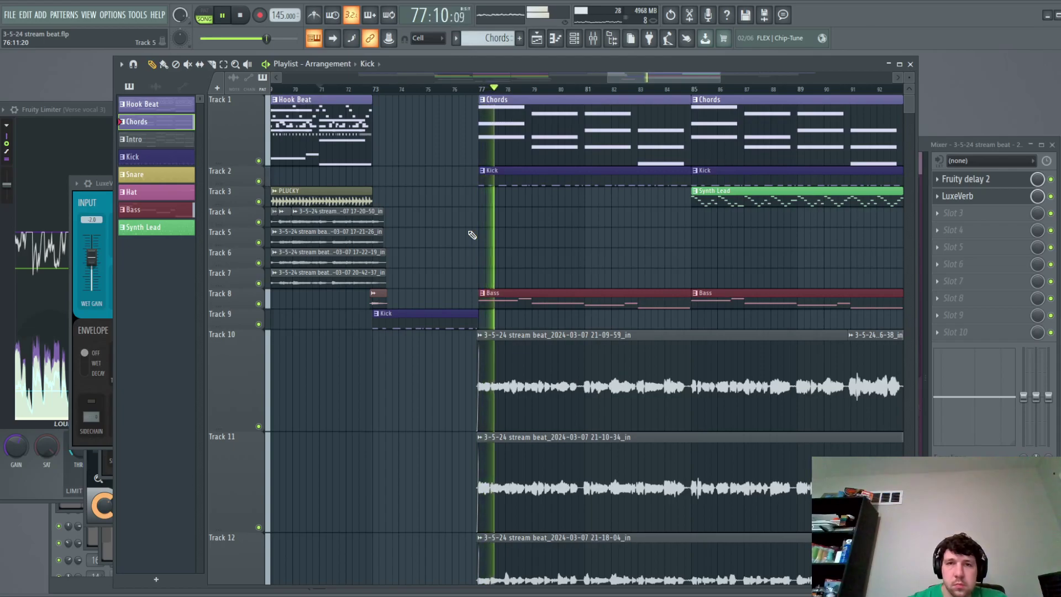
scroll(486, 235, "down", 1)
scroll(486, 235, "down", 1)
key("space")
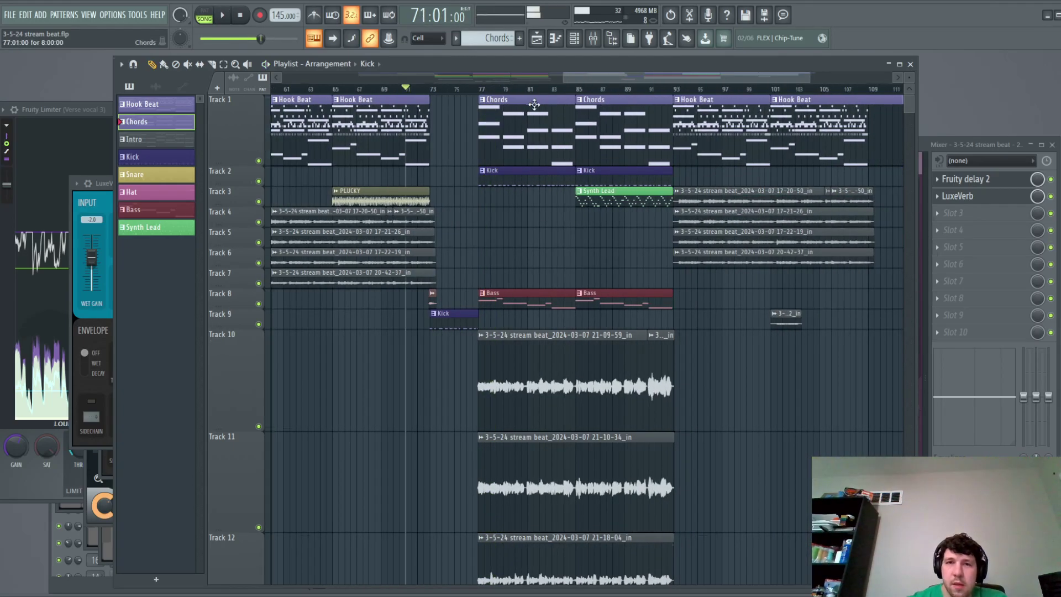
Create an automation clip for the Chords mixer track's volume and enlarge the height of its playlist lane, Track 17.
left_click(978, 153)
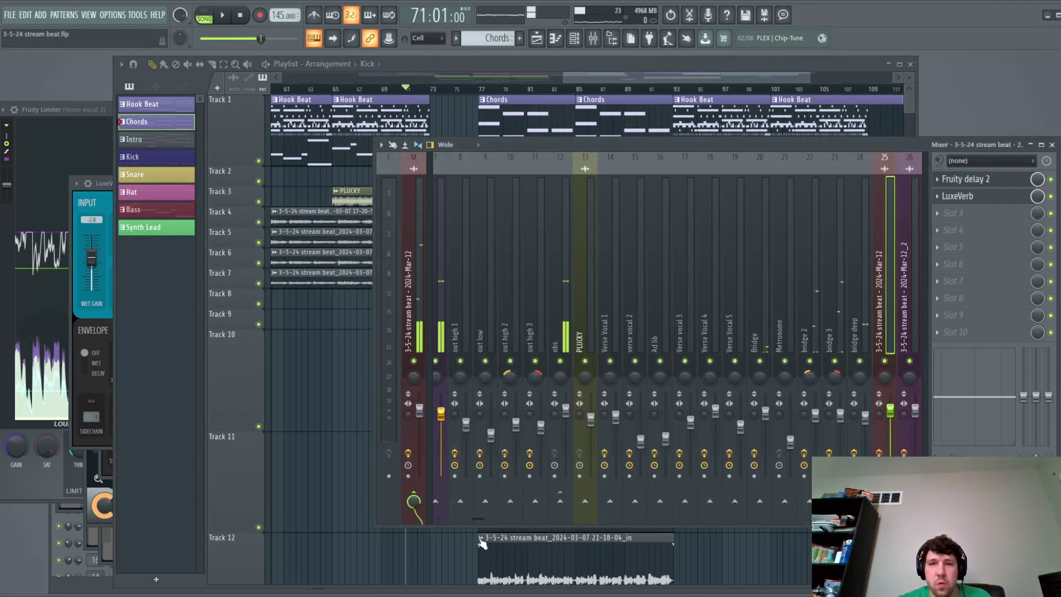
left_click_drag(483, 516, 397, 516)
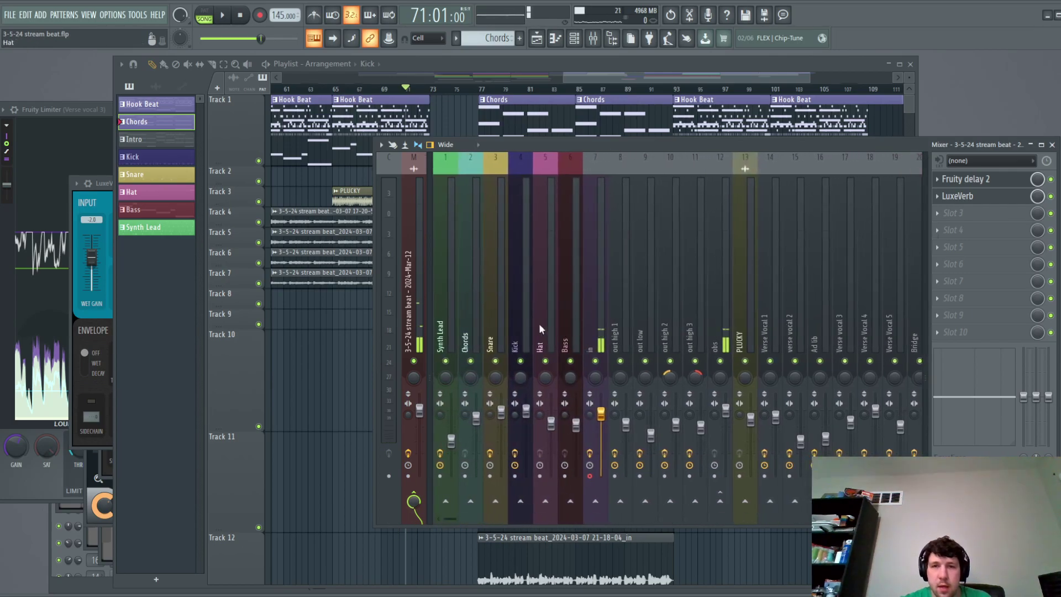
left_click(476, 295)
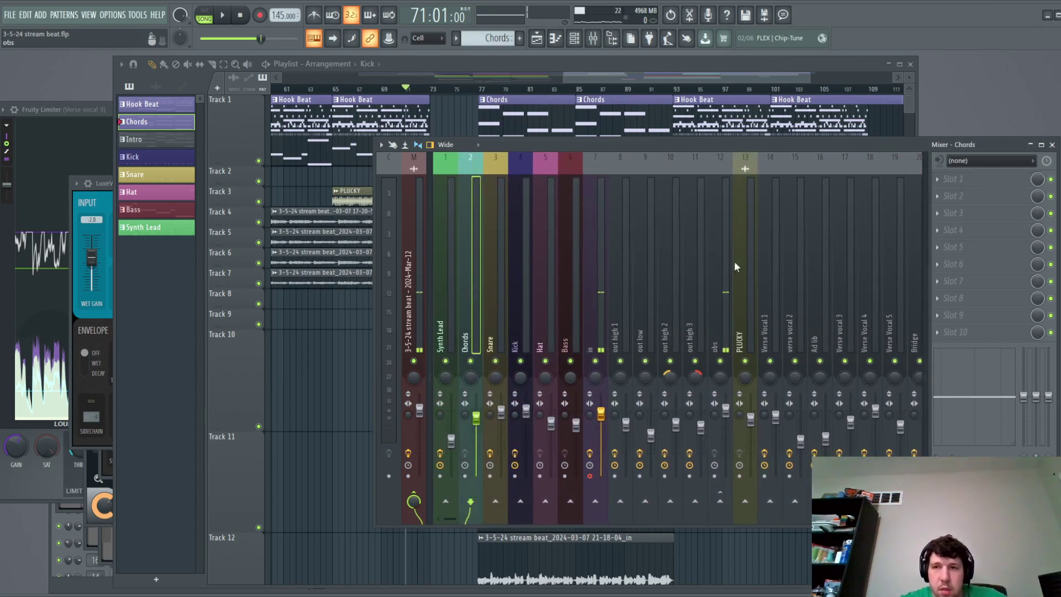
left_click(529, 481)
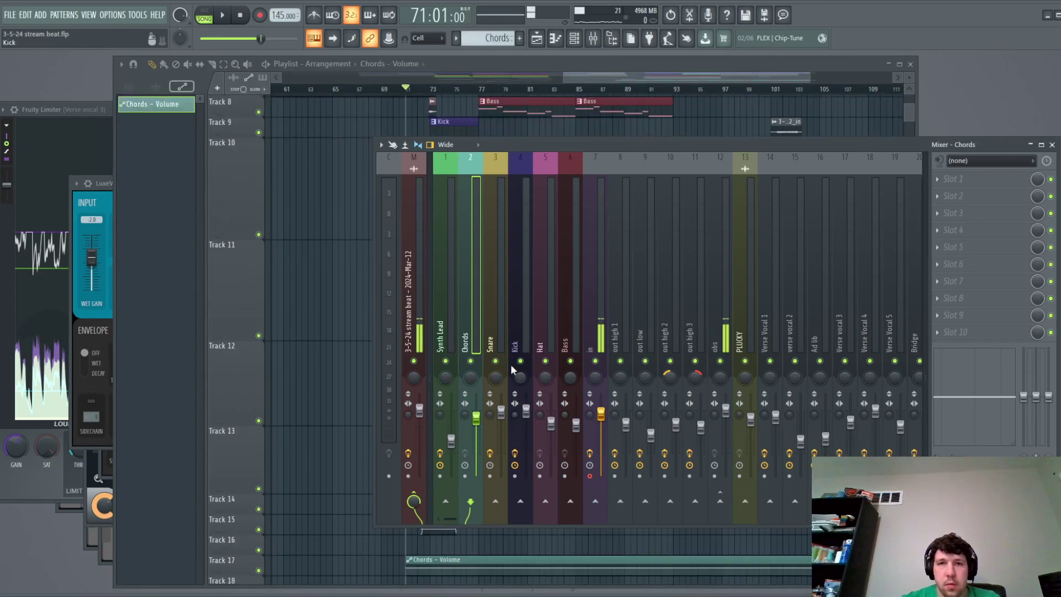
left_click(597, 80)
scroll(633, 389, "down", 4)
left_click_drag(238, 494, 239, 579)
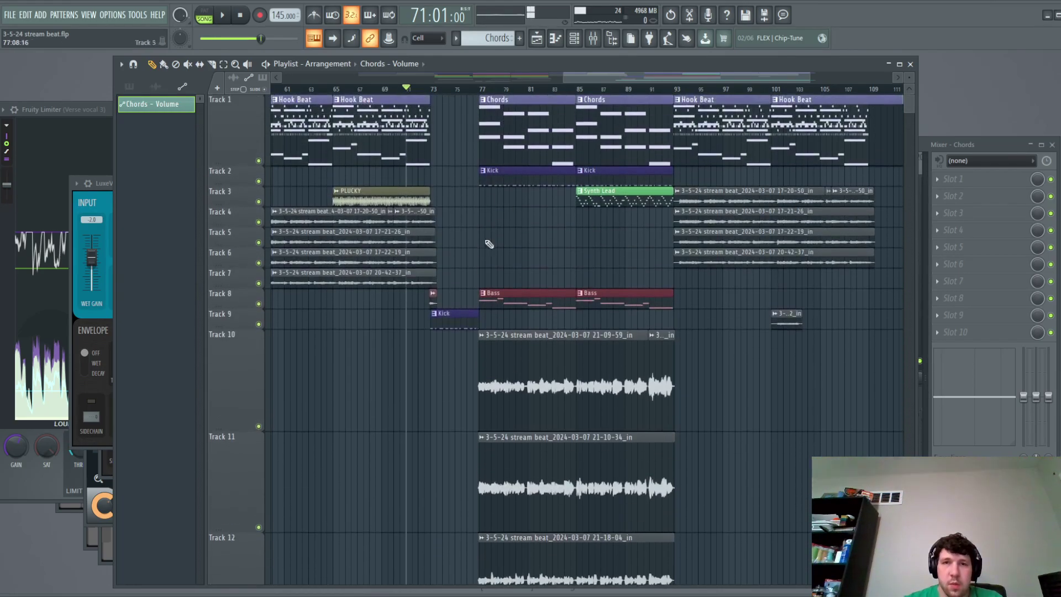
Add a control point at bar 77 to the Chords volume automation, aligned with the start of the bridge vocals.
scroll(490, 331, "down", 8)
scroll(484, 437, "up", 2)
scroll(485, 448, "up", 5)
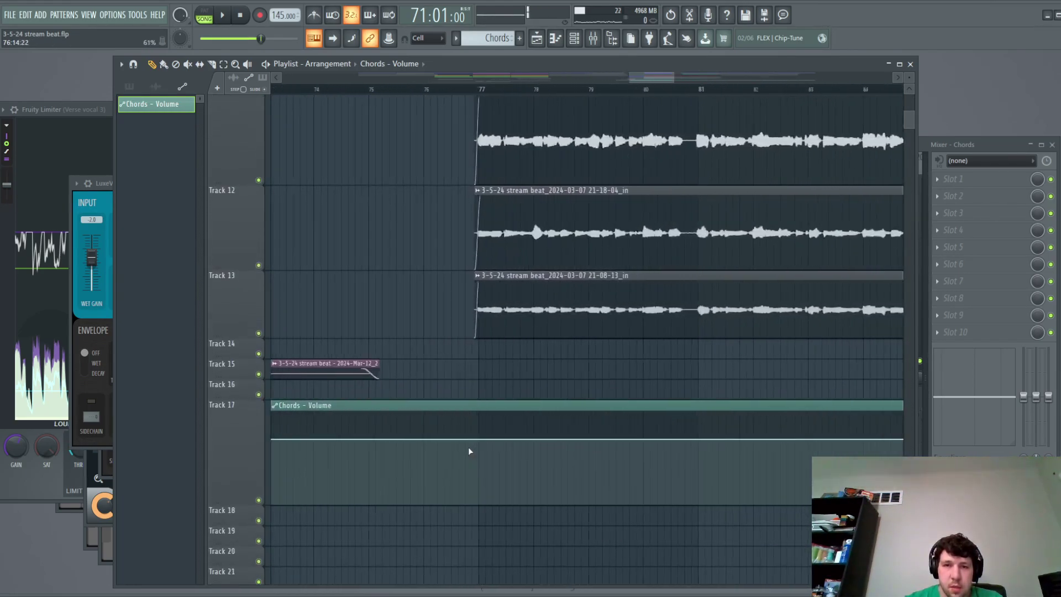
right_click(489, 441)
scroll(623, 497, "down", 5)
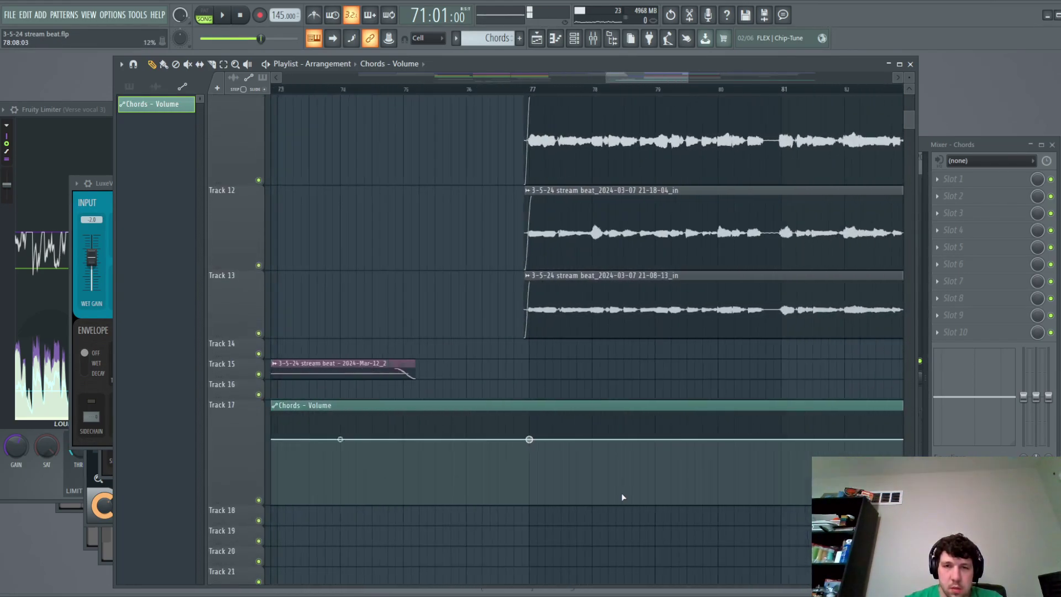
Add a control point at bar 93 to the Chords volume automation and lower the bar 77 point to form a dip.
scroll(785, 500, "up", 2)
scroll(727, 442, "down", 5)
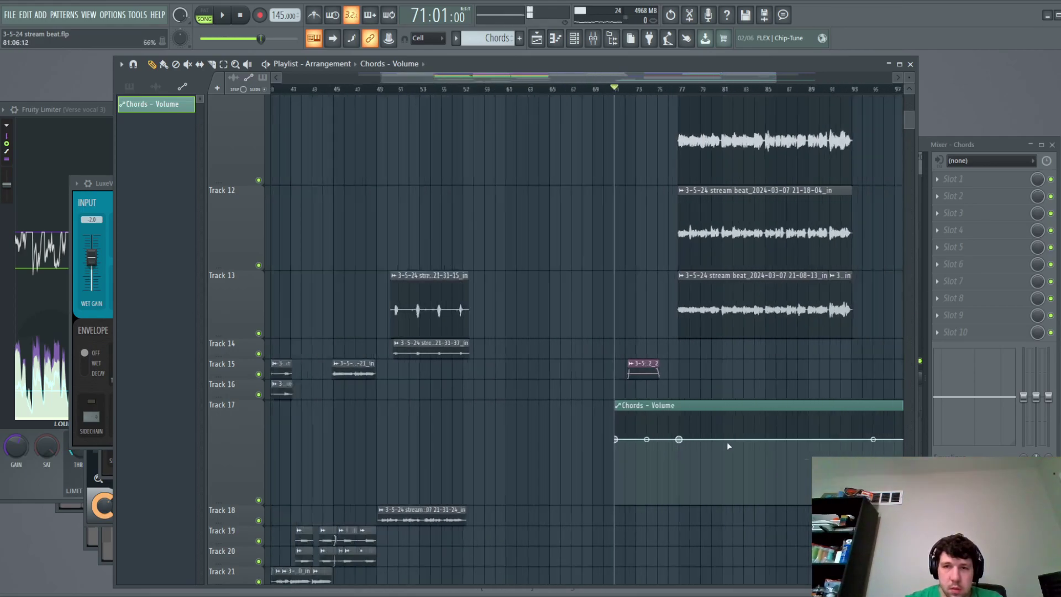
scroll(602, 74, "right", 4)
scroll(682, 115, "up", 2)
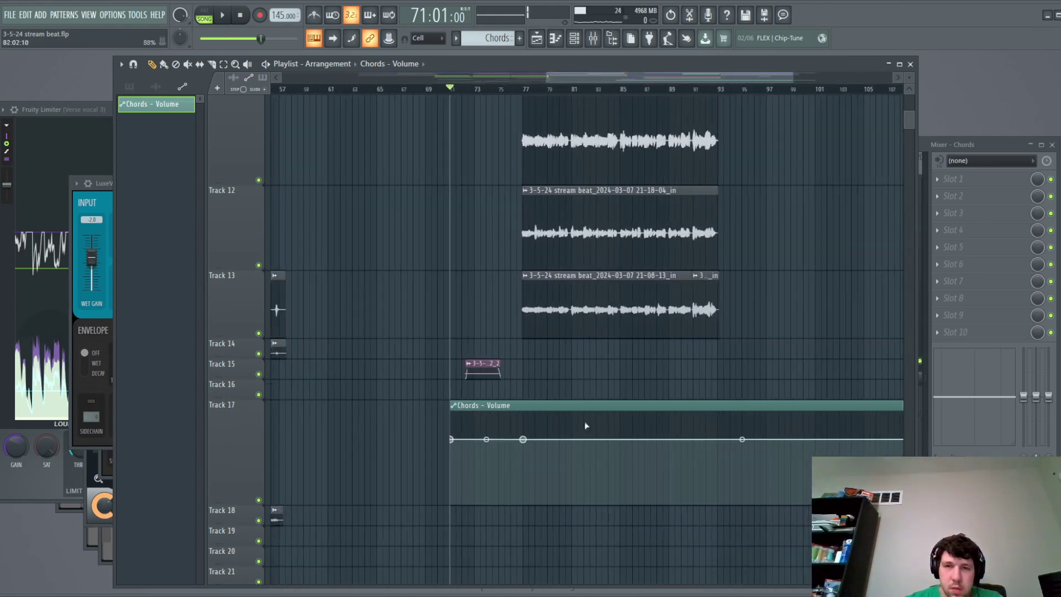
scroll(744, 396, "up", 5)
scroll(740, 420, "down", 3)
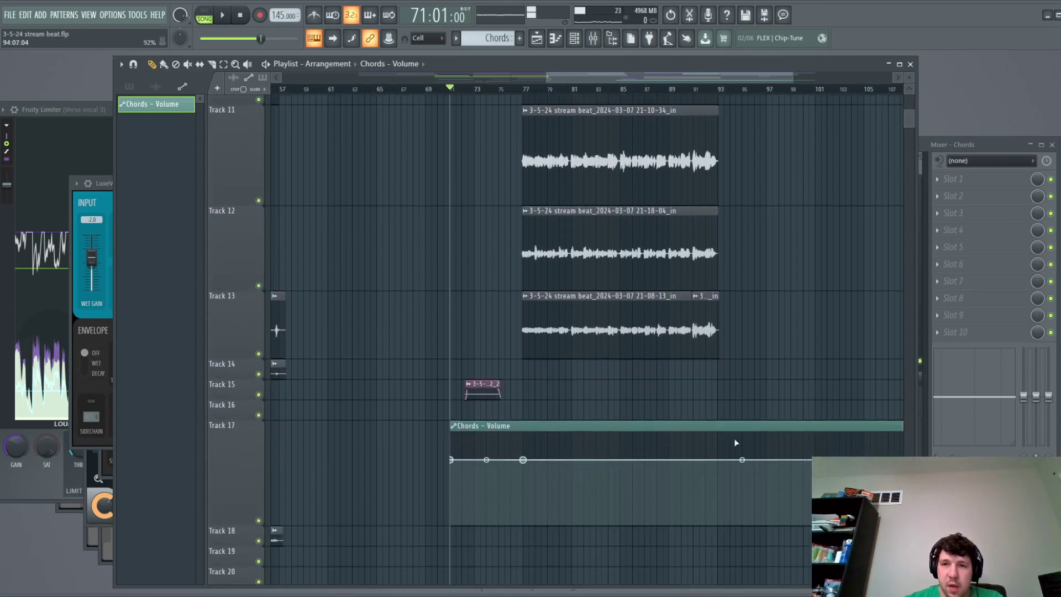
right_click(719, 461)
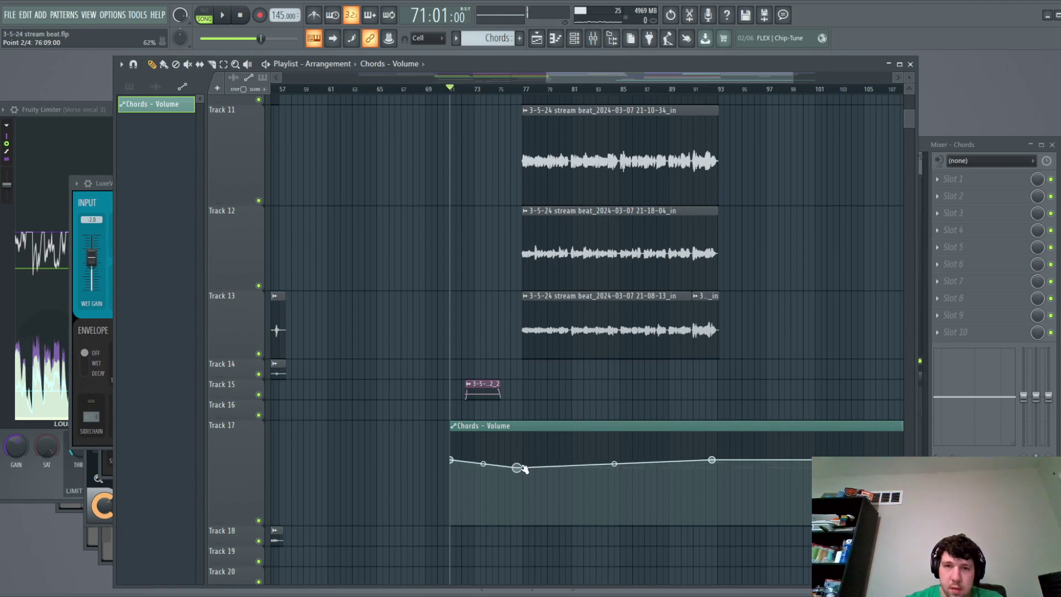
Play the transition from bar 71 and lower the bar 77 point of the Chords volume automation slightly more.
key("space")
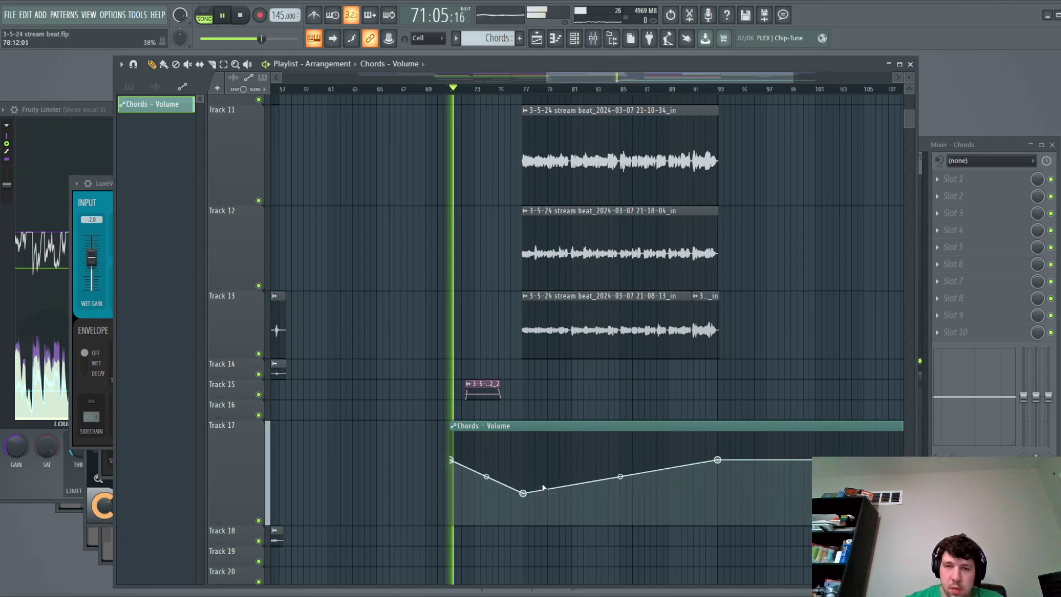
scroll(555, 454, "up", 3)
scroll(545, 436, "down", 5)
scroll(700, 418, "up", 10)
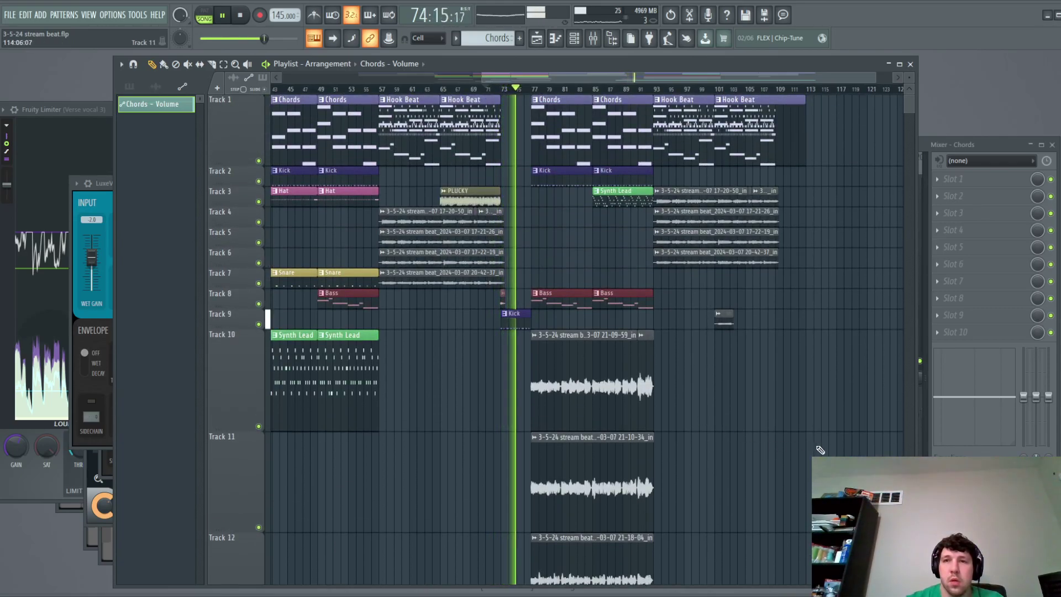
scroll(765, 431, "down", 5)
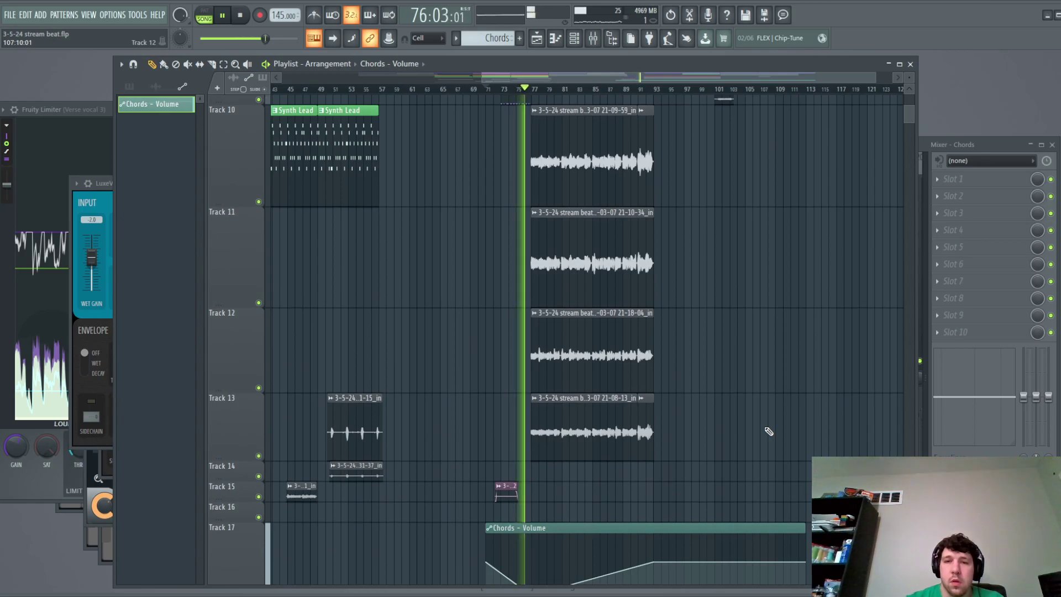
scroll(769, 431, "up", 3)
scroll(383, 463, "down", 2)
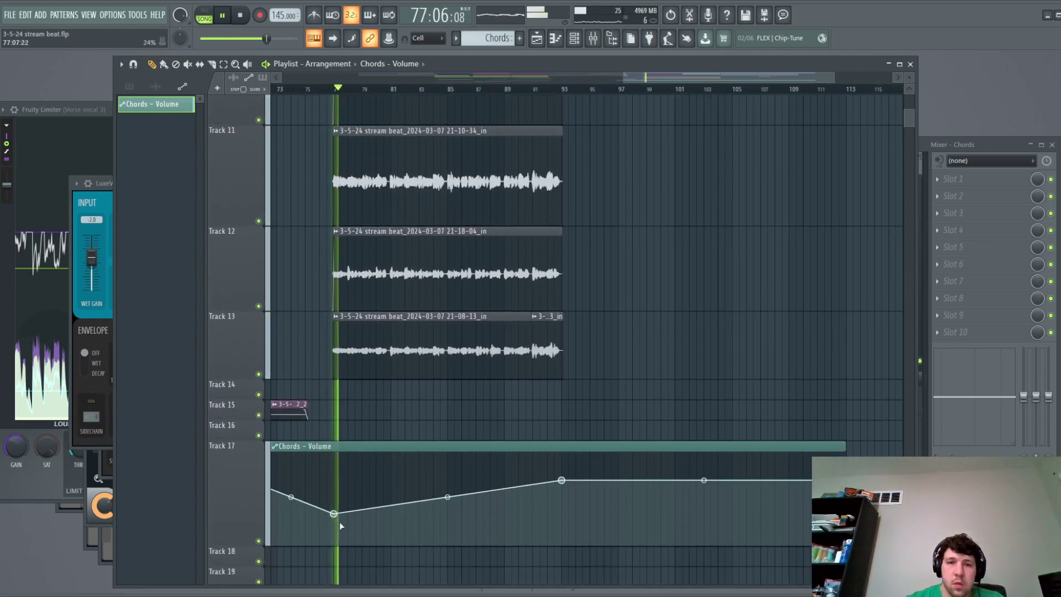
left_click_drag(336, 515, 337, 518)
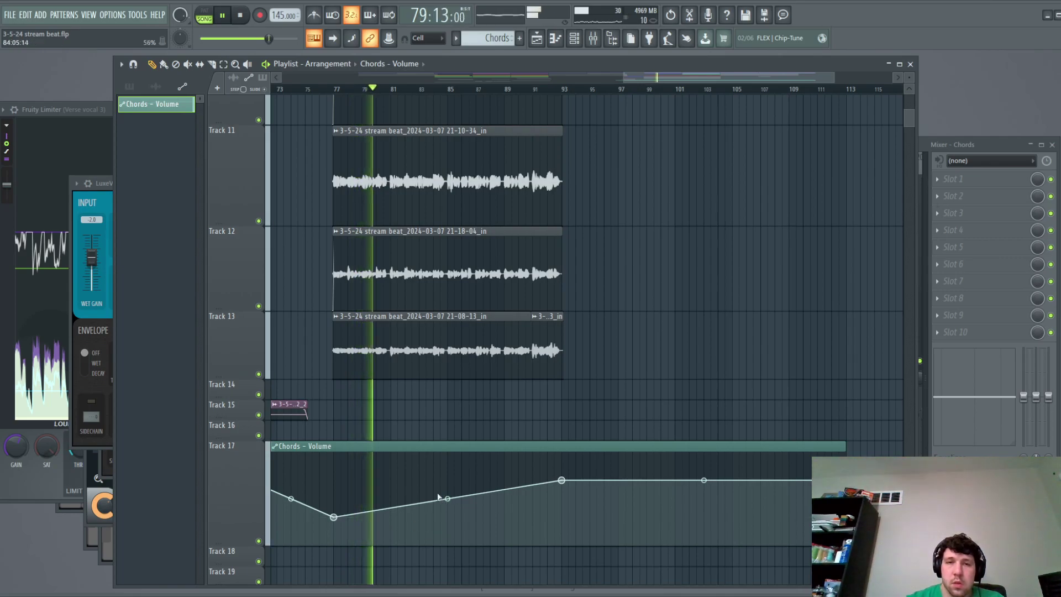
Audition the bridge and bow the Chords volume automation upward between bars 77 and 93.
scroll(334, 332, "down", 4)
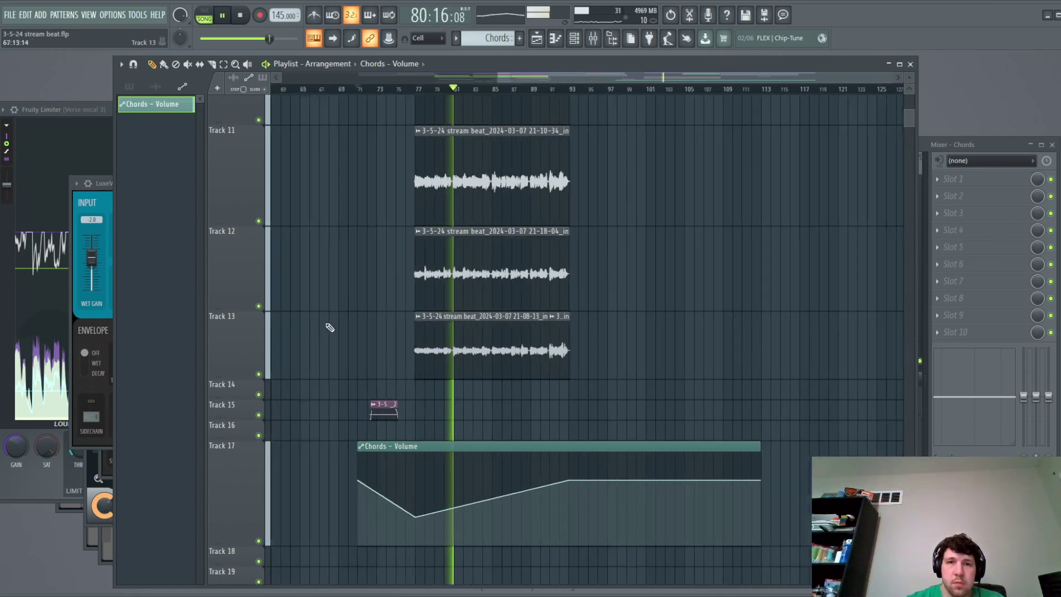
scroll(500, 387, "up", 3)
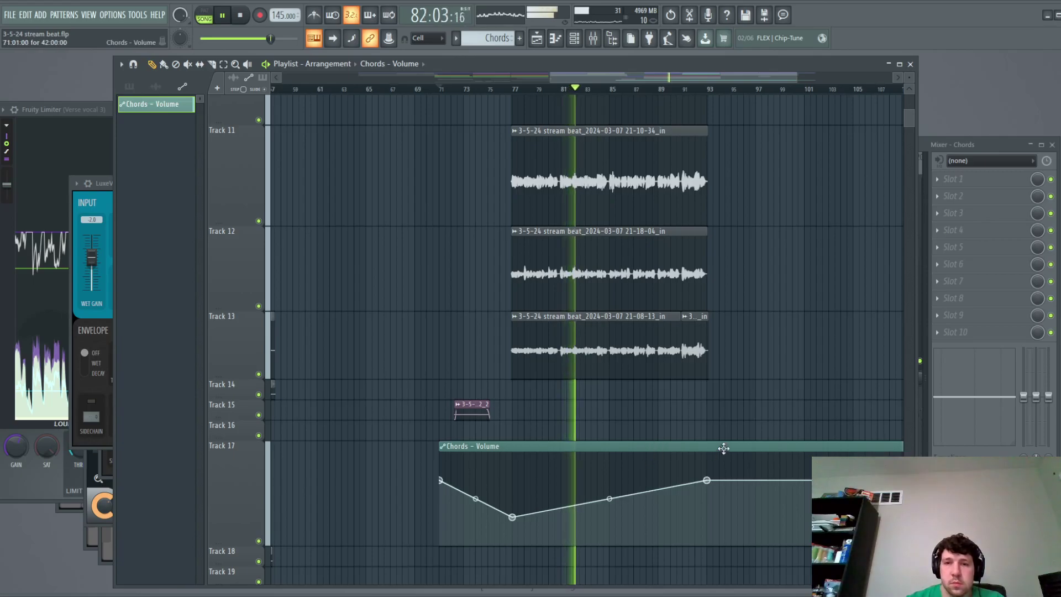
scroll(719, 442, "up", 2)
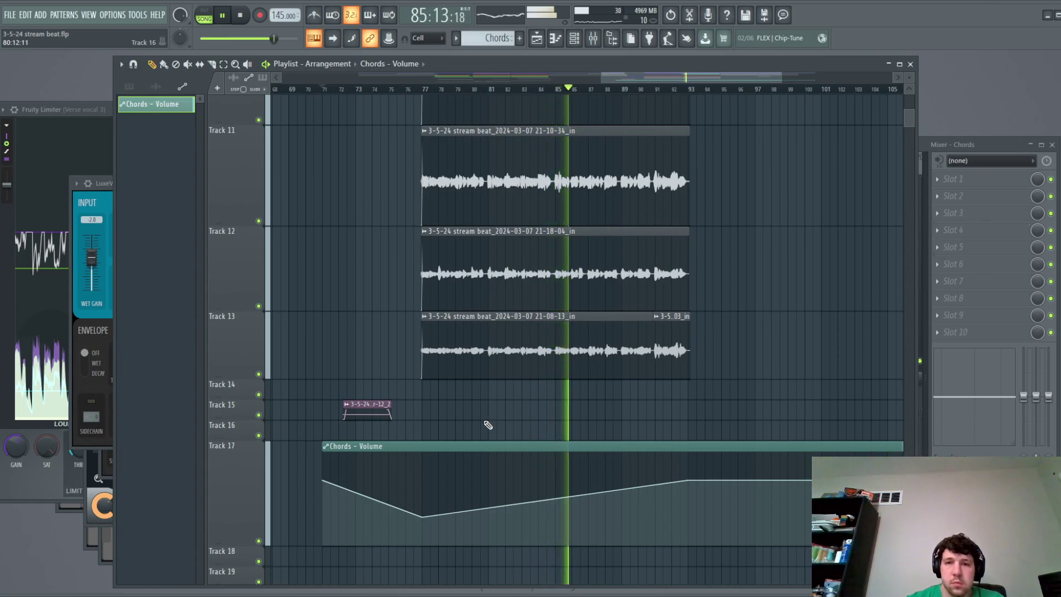
scroll(490, 419, "up", 3)
scroll(491, 420, "down", 3)
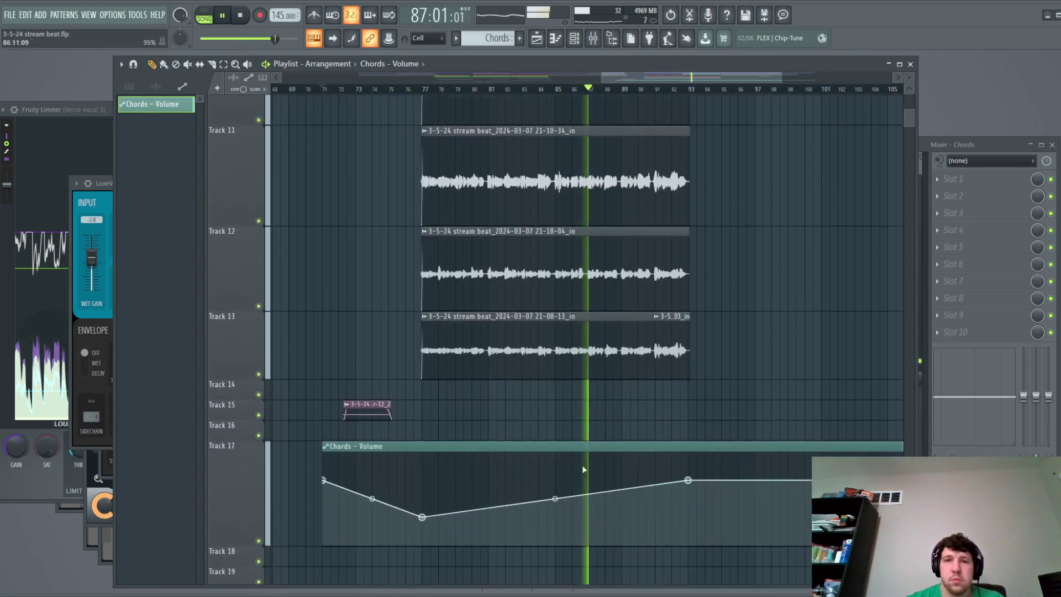
key("space")
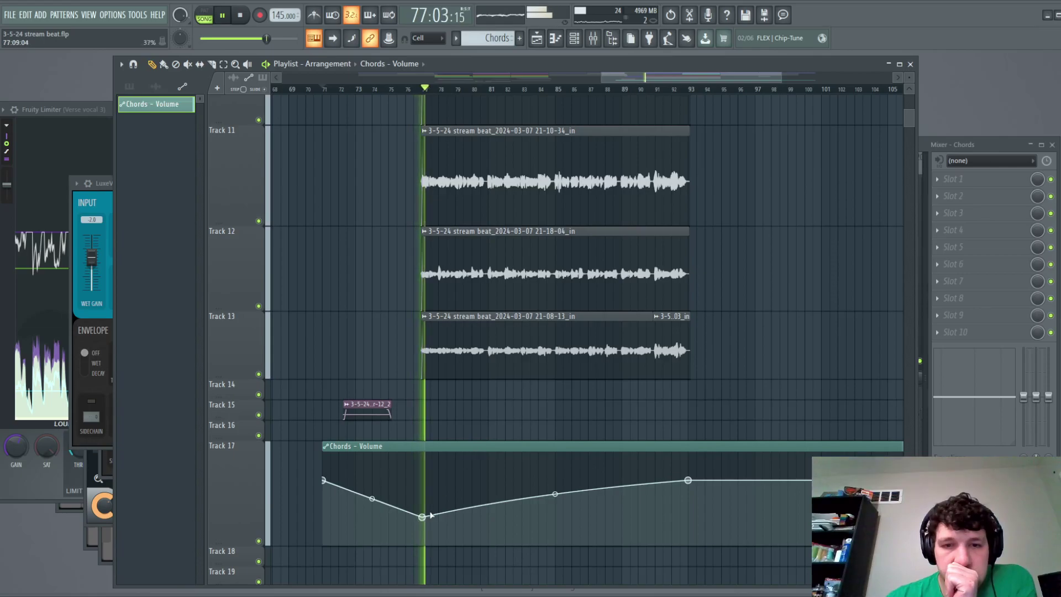
Lower the bar 77 point of the Chords volume automation further and add a control point at bar 81.
left_click_drag(424, 518, 422, 529)
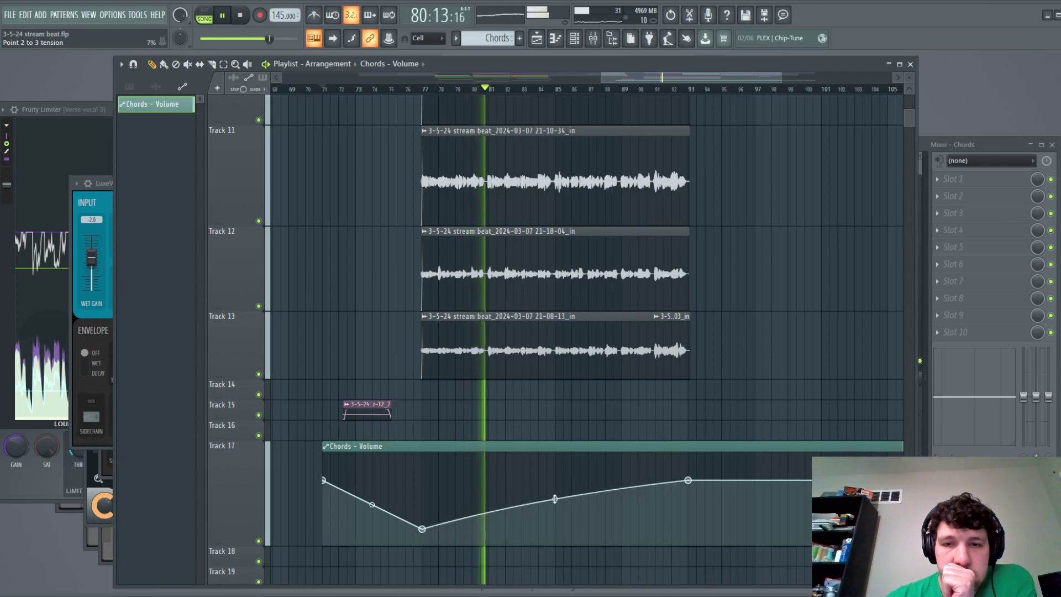
right_click(492, 513)
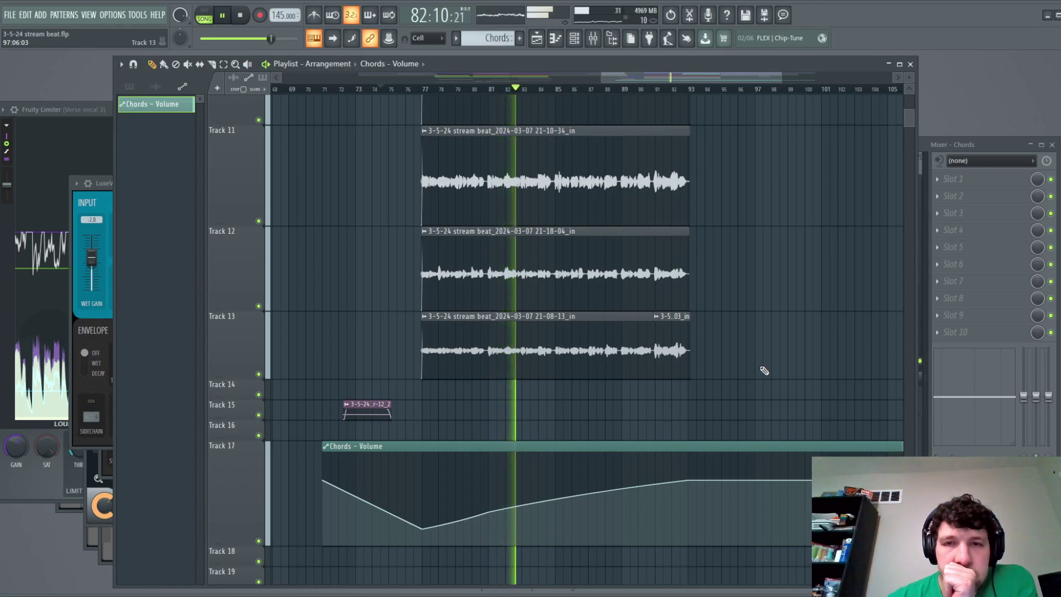
Add a slightly raised control point at bar 85 and bow the Chords volume curve upward between bars 85 and 93.
mouse_move(574, 501)
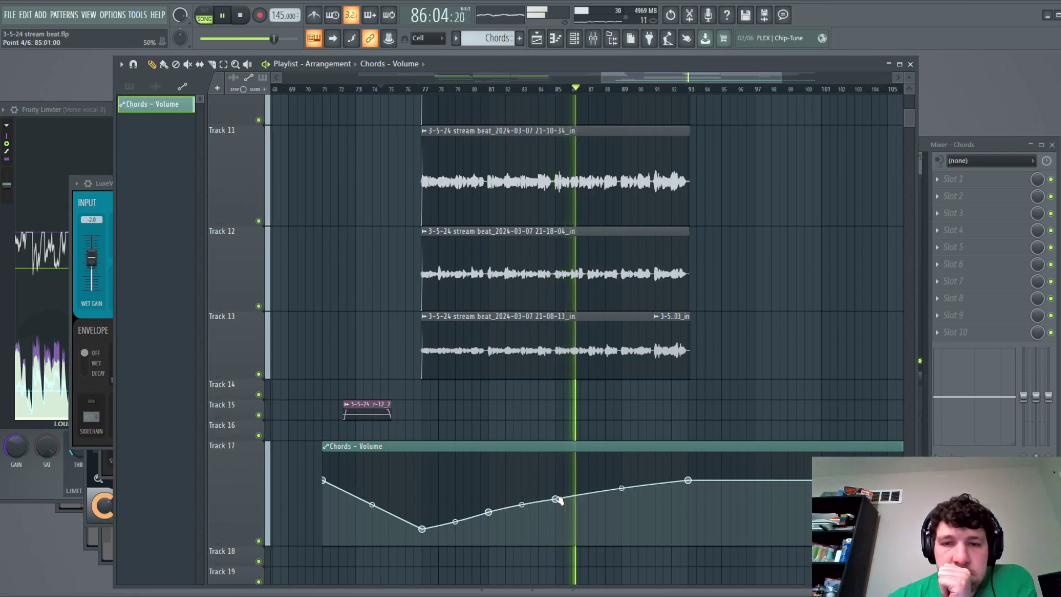
right_click(556, 495)
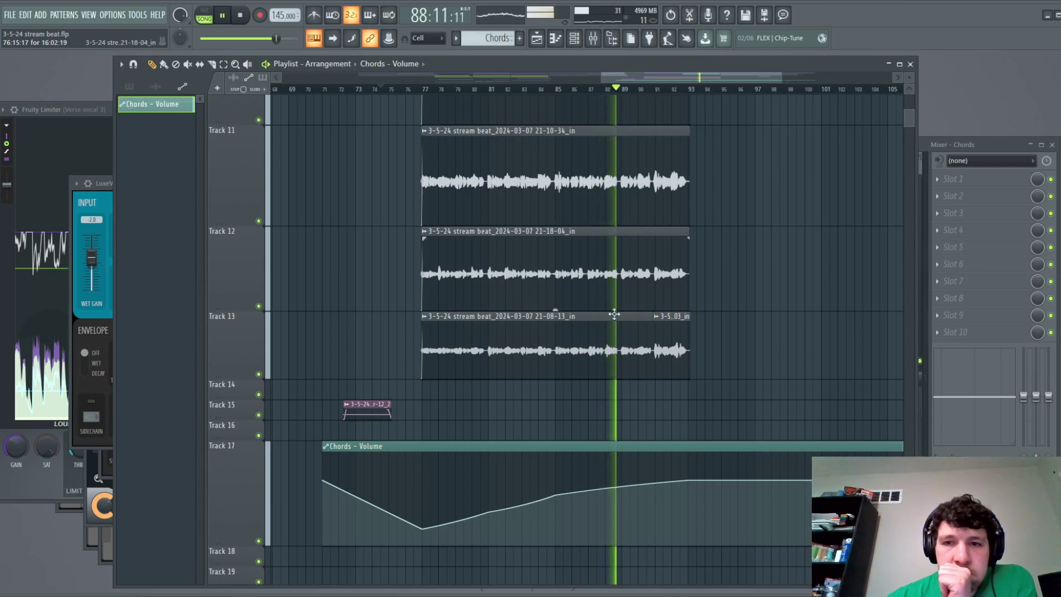
left_click_drag(622, 487, 622, 476)
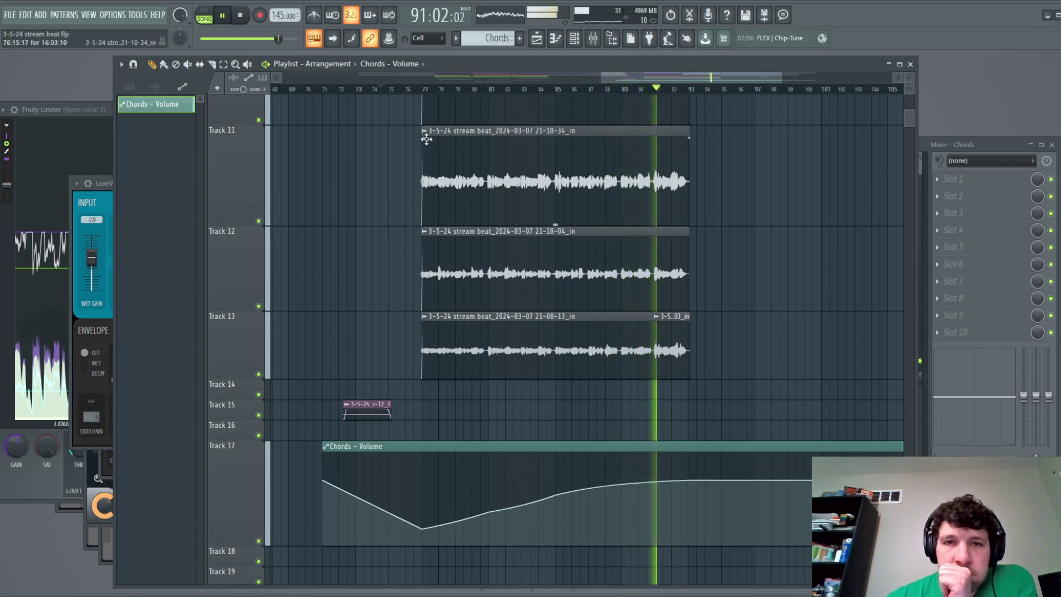
Play past the end of the bridge into the final hook and look over the whole arrangement.
scroll(387, 291, "down", 5)
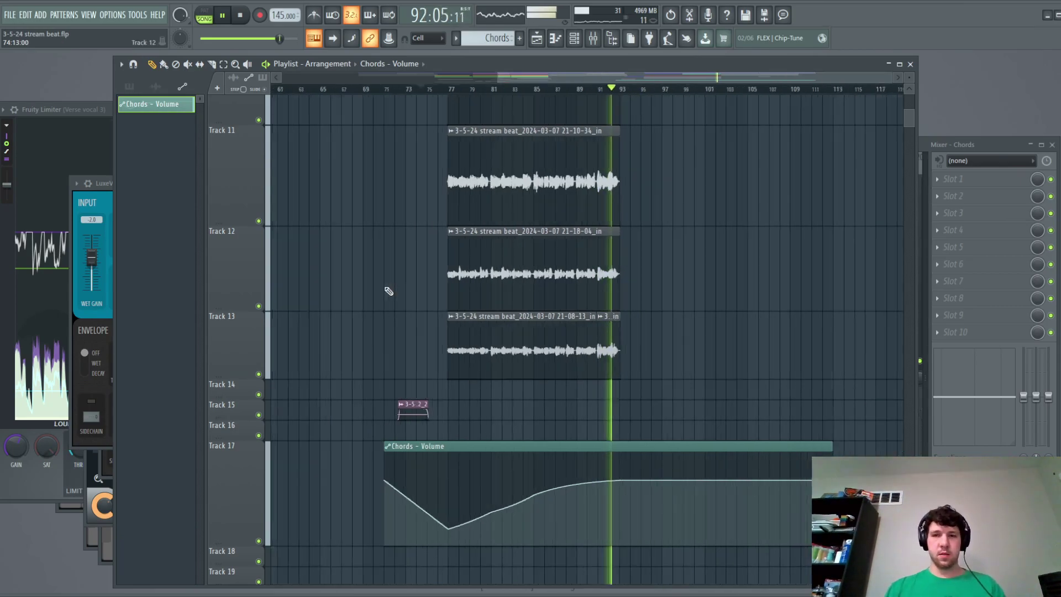
scroll(422, 272, "up", 5)
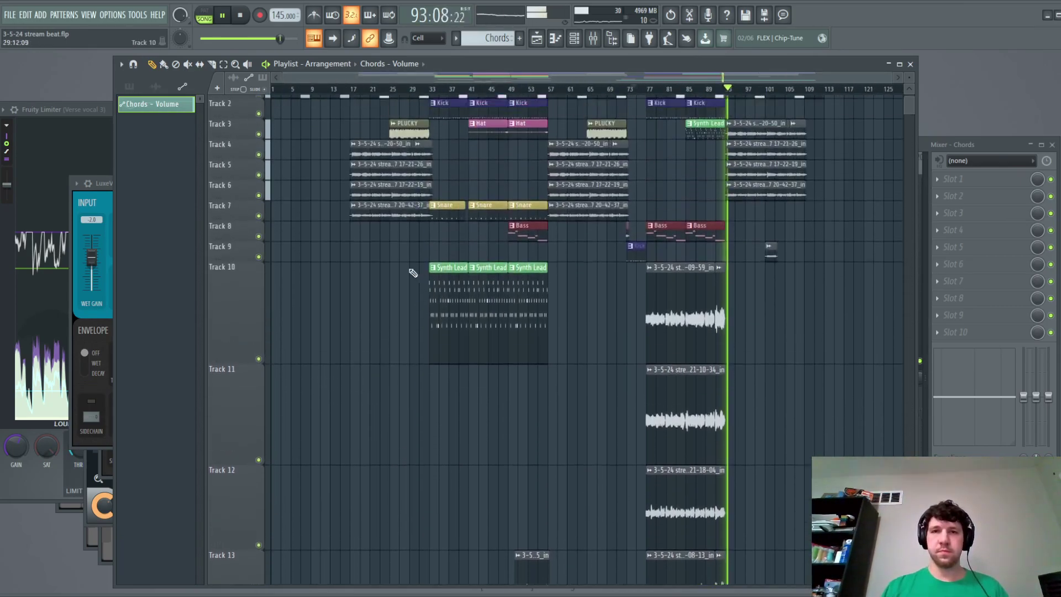
scroll(249, 374, "down", 3)
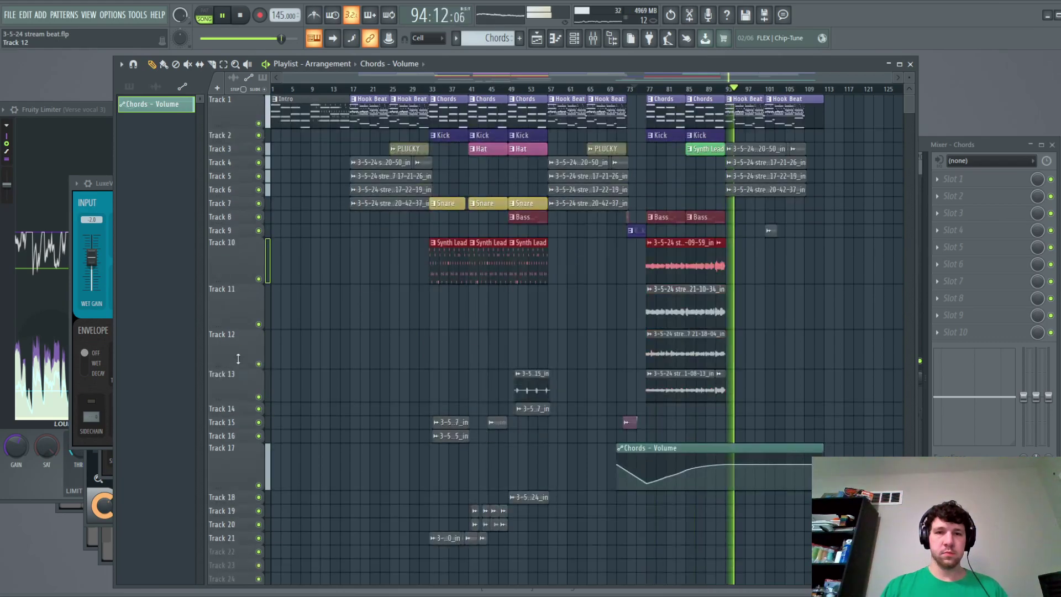
left_click(237, 230)
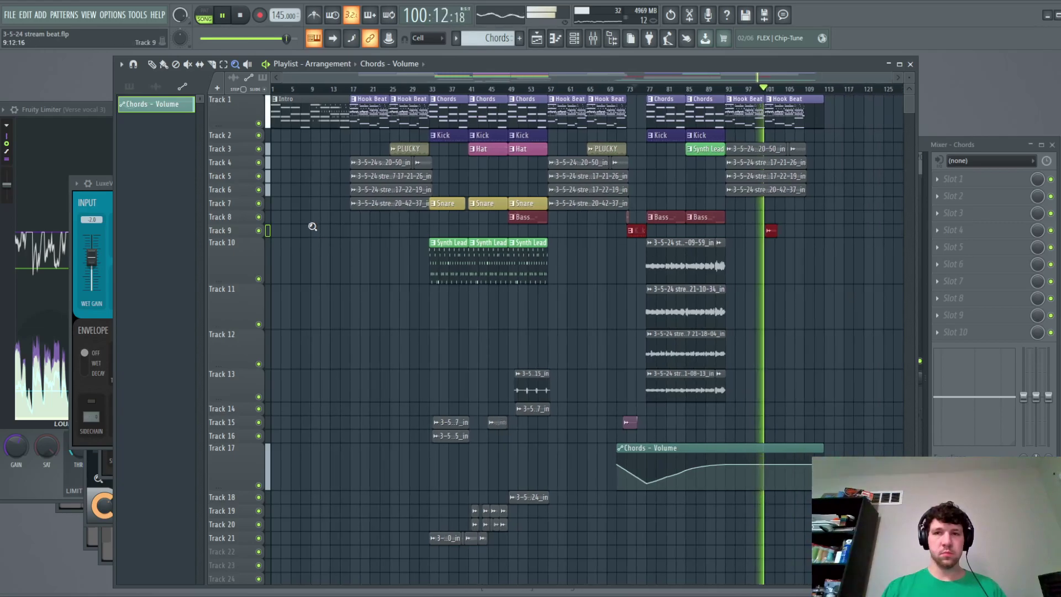
key("space")
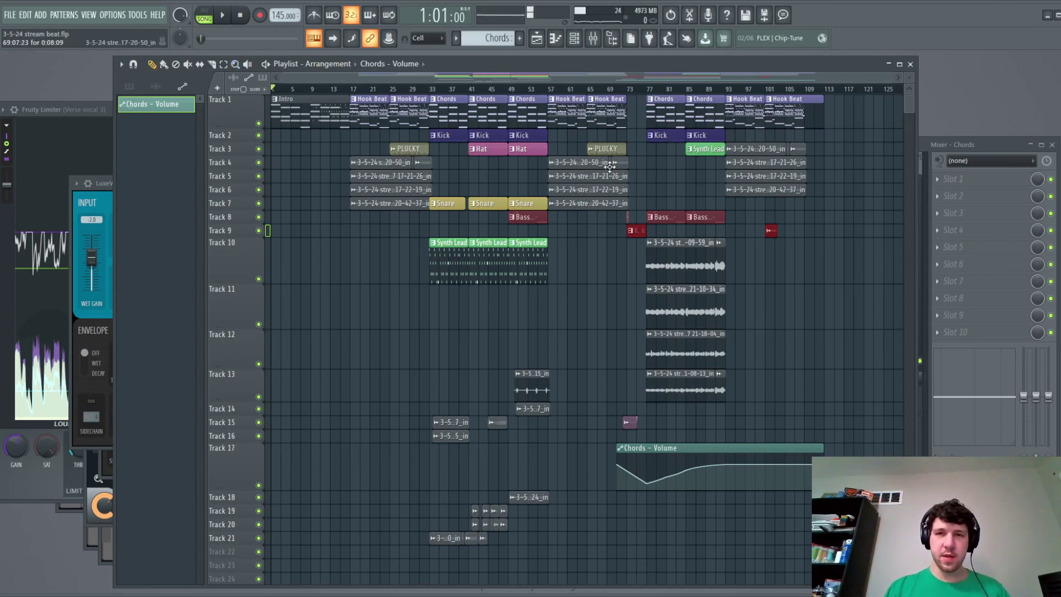
scroll(610, 166, "up", 3)
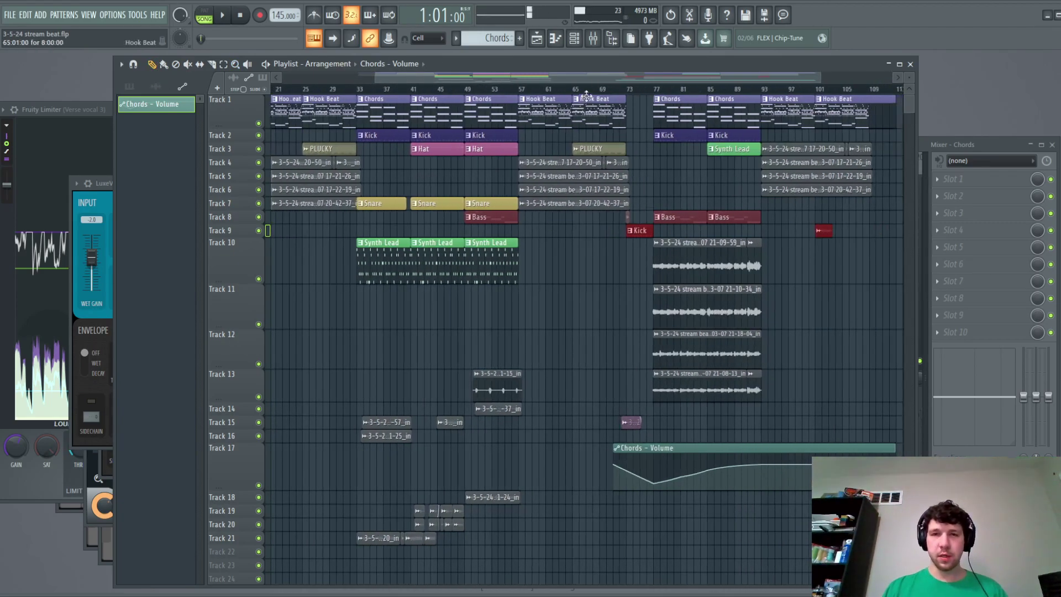
Play the transition from the end of the second hook into the bridge and follow it through the vocal entries.
key("space")
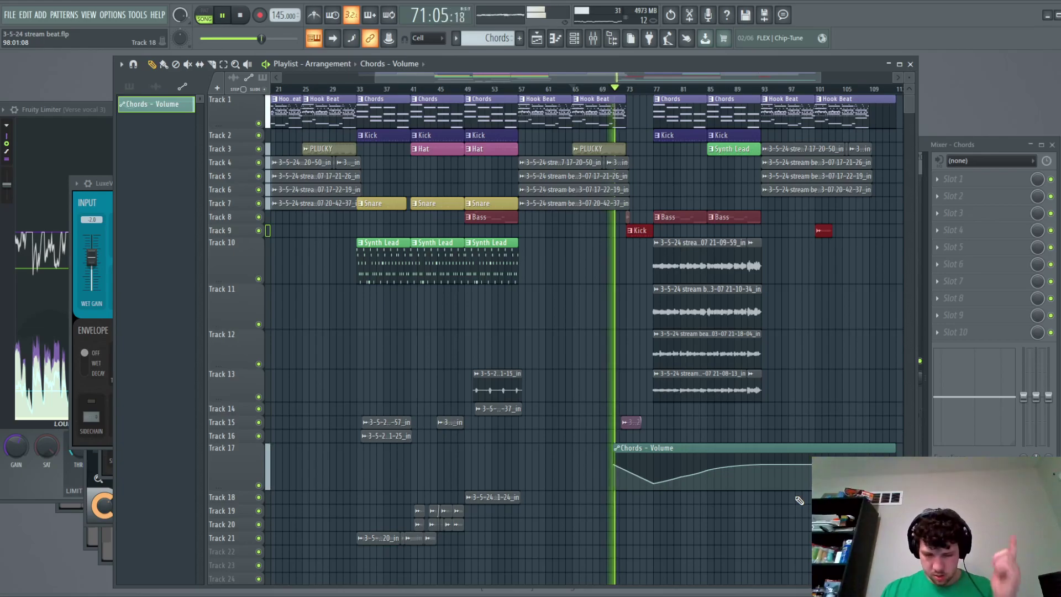
scroll(749, 423, "up", 8)
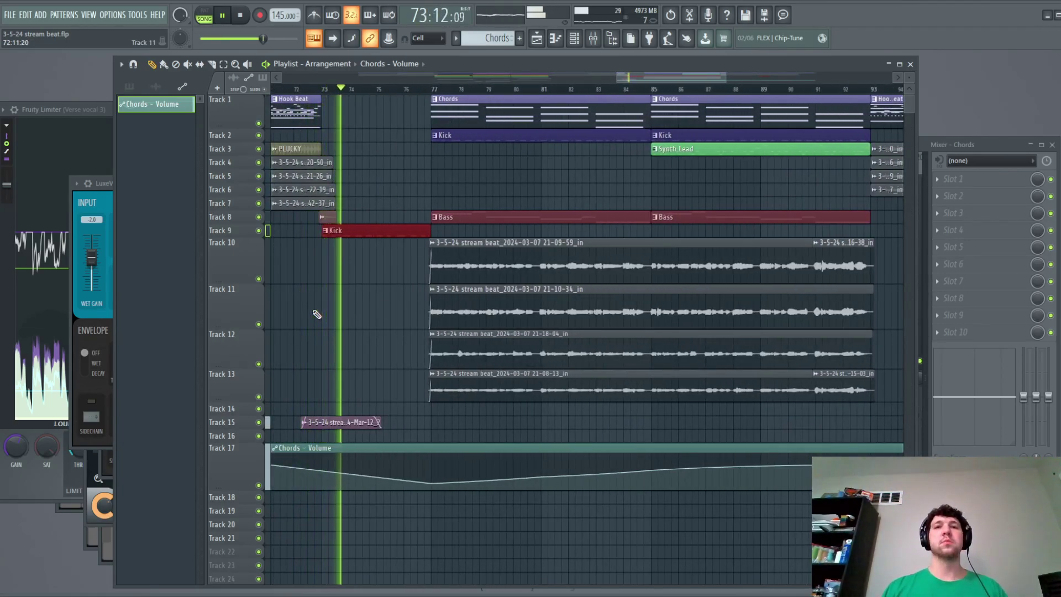
scroll(309, 316, "up", 2)
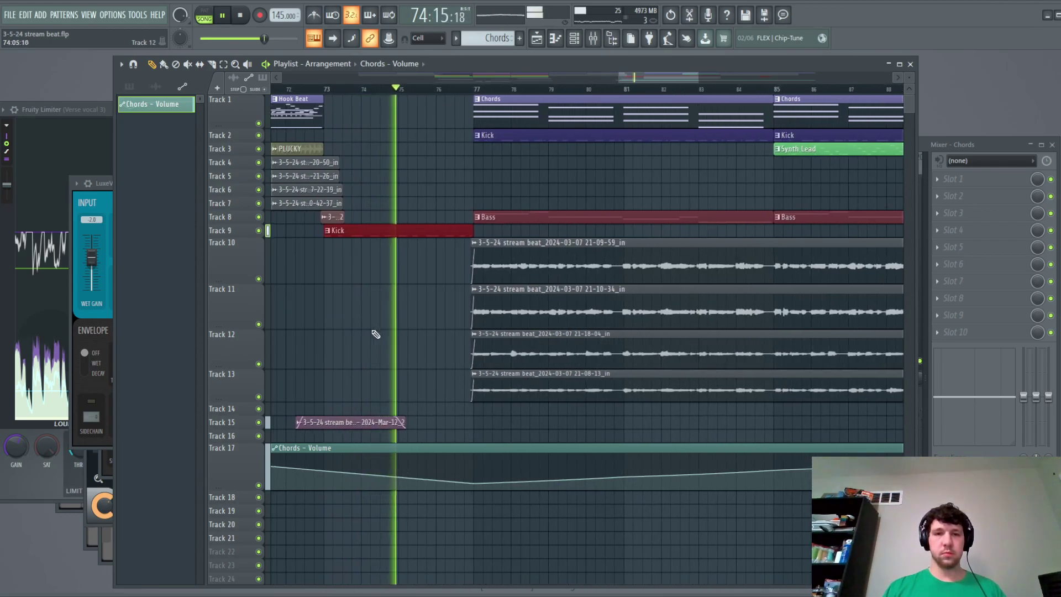
scroll(392, 334, "up", 2)
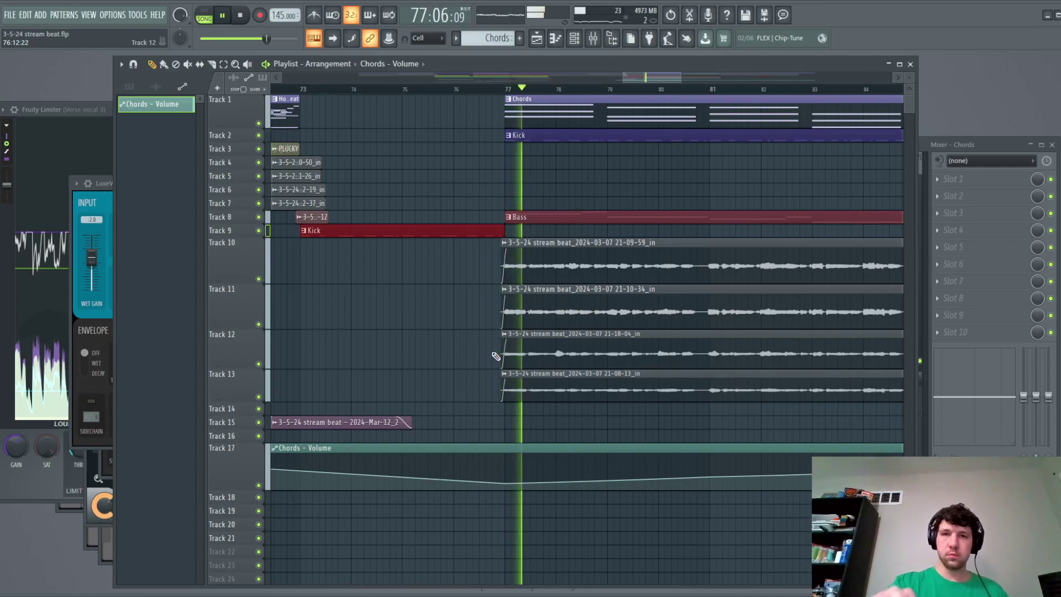
scroll(467, 277, "down", 5)
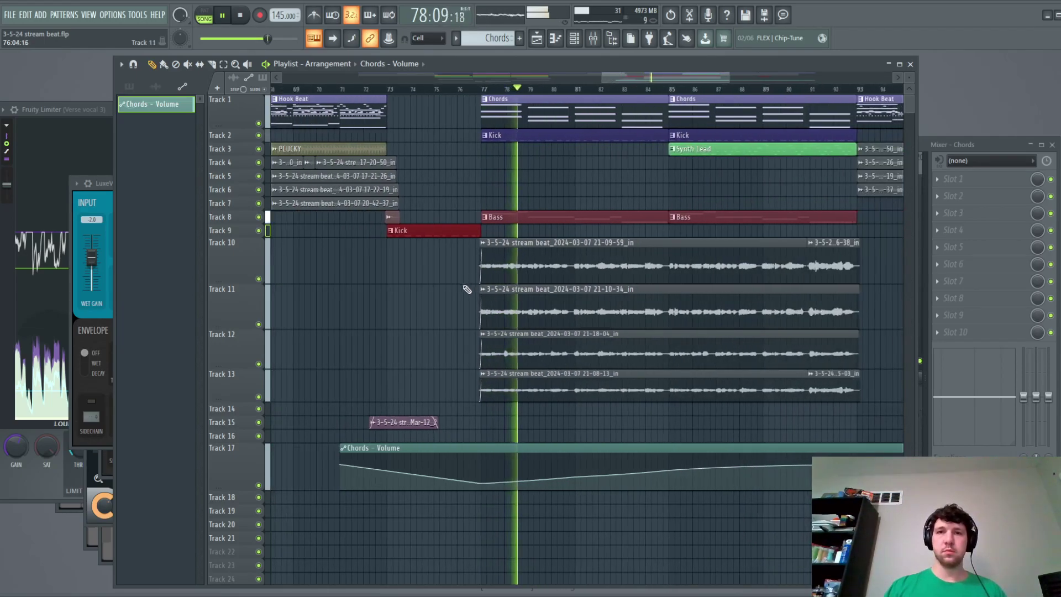
scroll(706, 310, "down", 3)
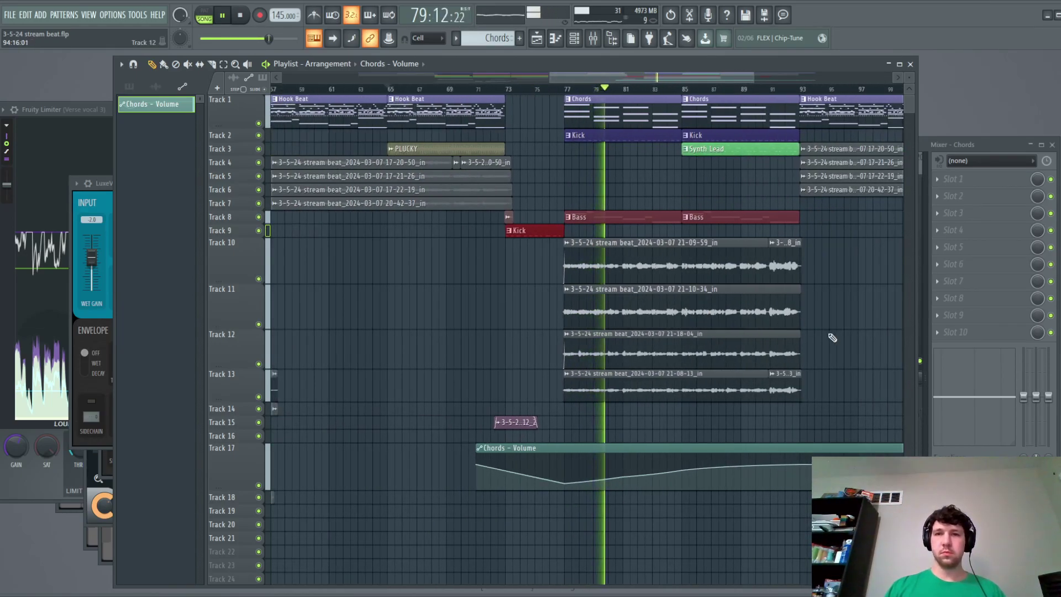
scroll(871, 325, "up", 3)
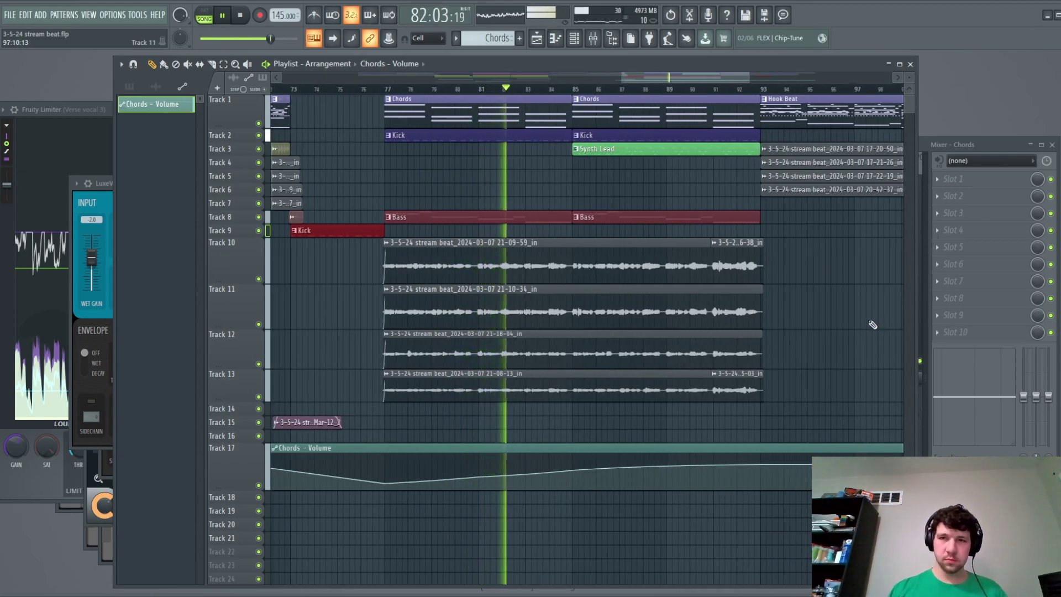
Check the bridge vocal channel levels in the mixer during playback, and return to the playlist.
mouse_move(992, 142)
left_mouse_down()
mouse_move(1019, 135)
mouse_move(1012, 140)
left_mouse_up()
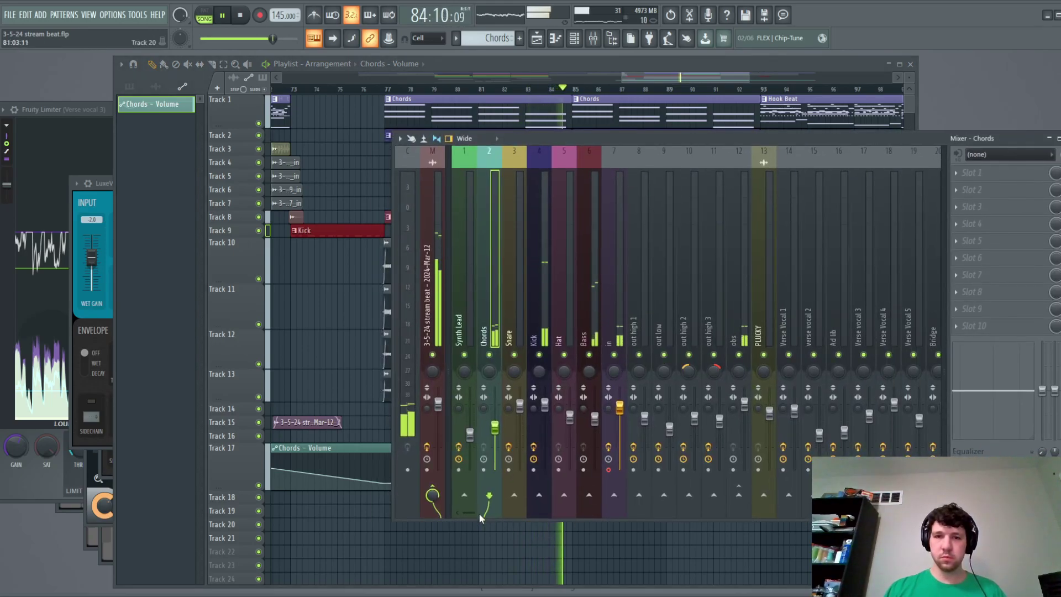
left_click_drag(470, 512, 524, 515)
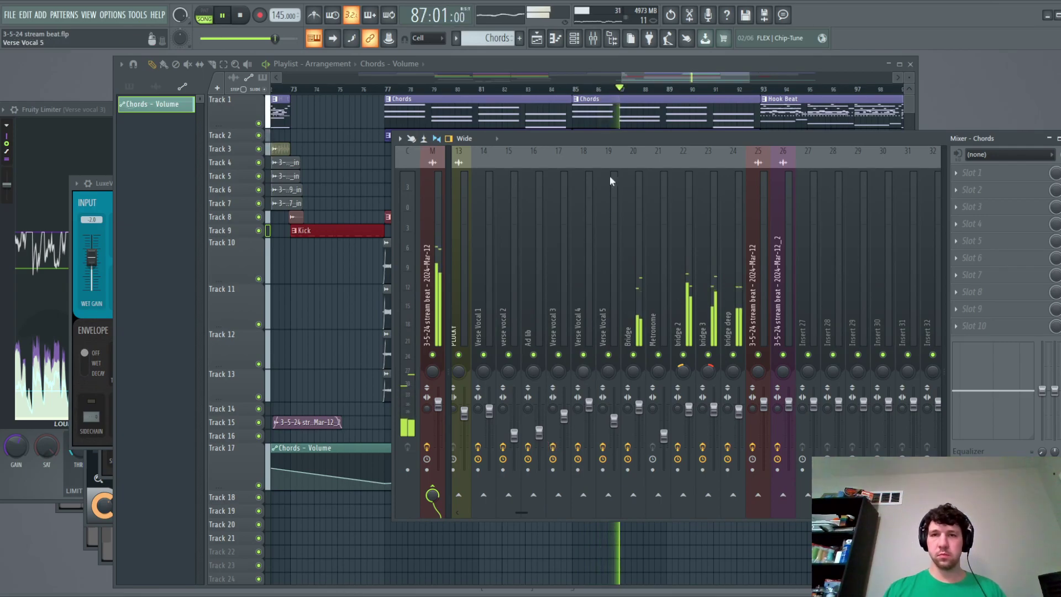
left_click_drag(677, 78, 691, 291)
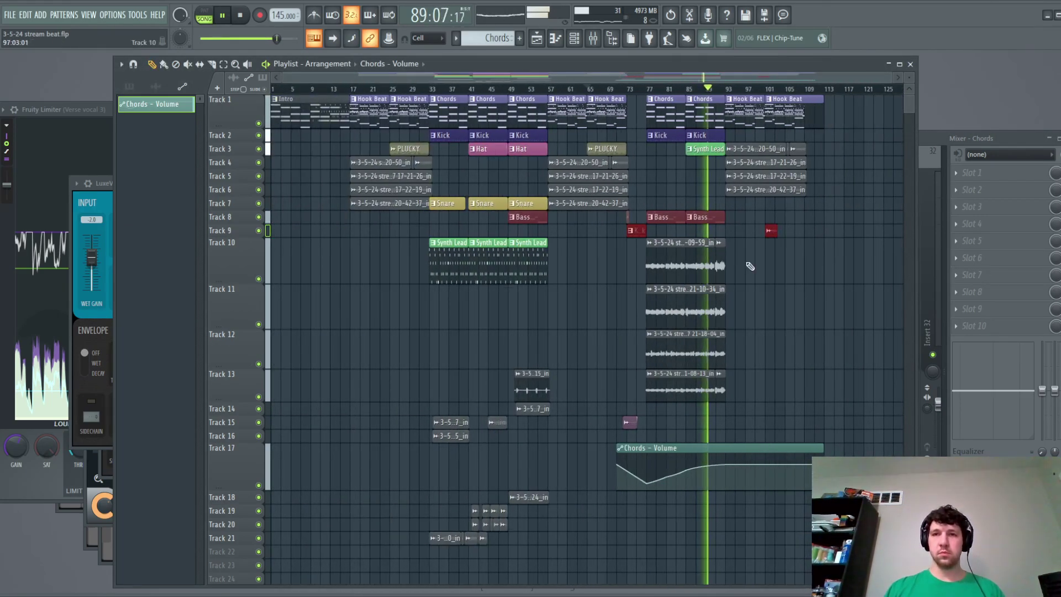
Trim the overhanging ends of the bridge vocal clips on tracks 10 to 13 back to bar 93 and audition the ending.
scroll(750, 266, "up", 10)
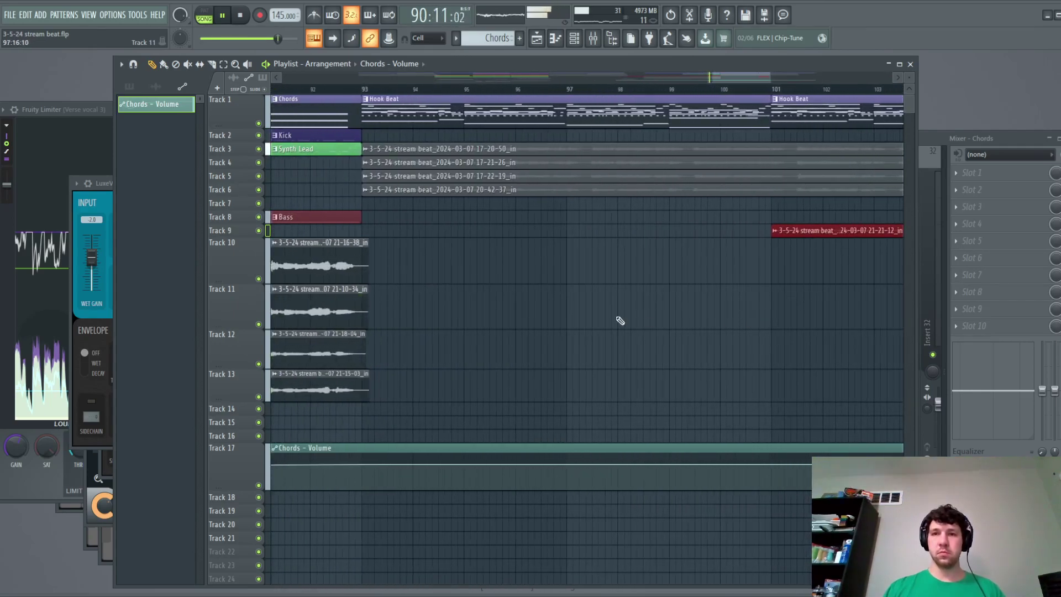
scroll(620, 321, "down", 4)
scroll(443, 287, "up", 3)
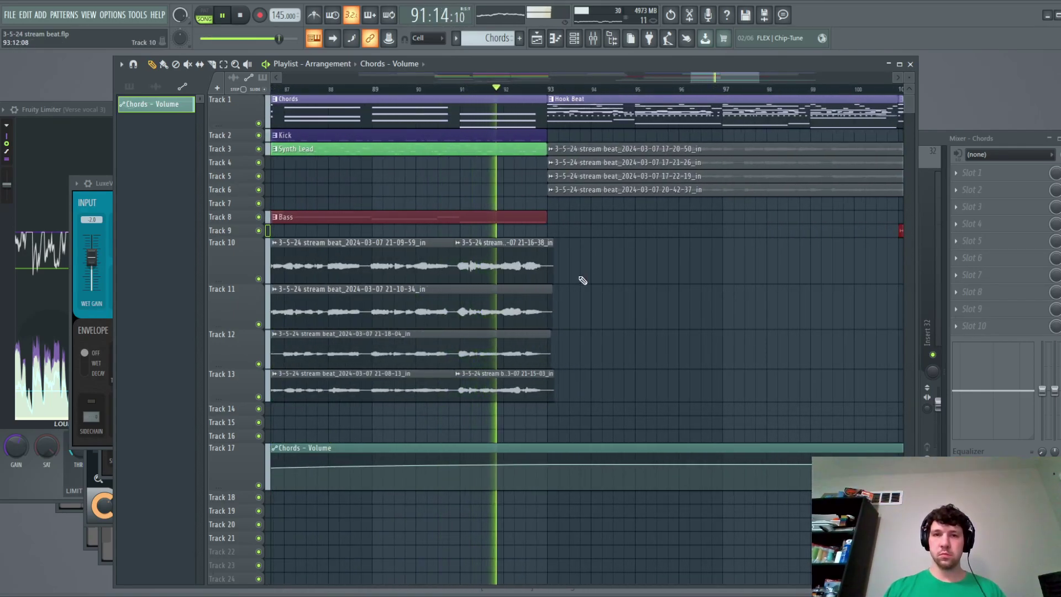
scroll(583, 279, "up", 4)
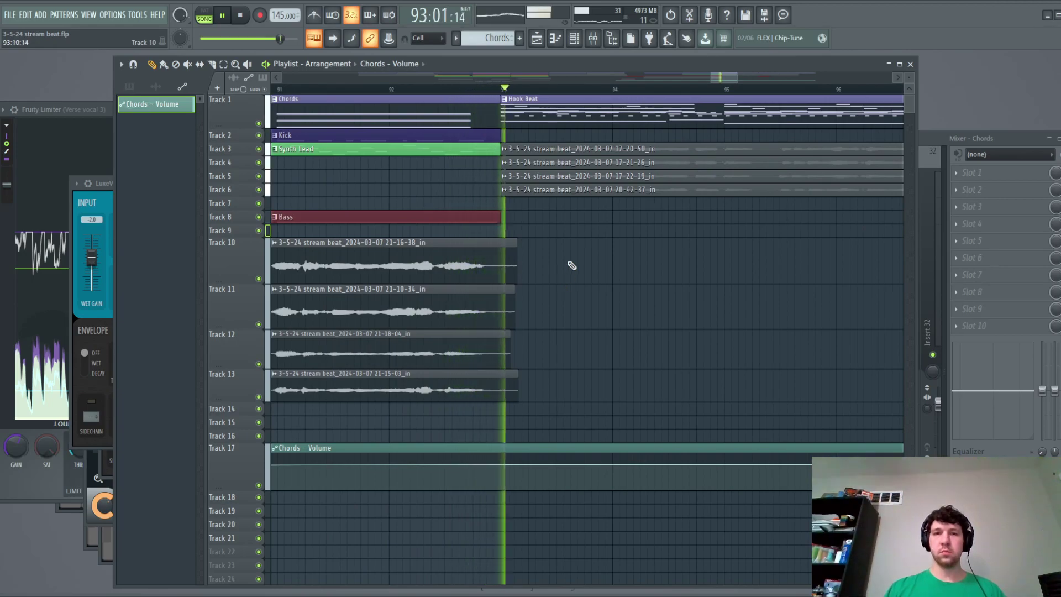
scroll(481, 422, "up", 2)
key("space")
left_click_drag(577, 239, 531, 404)
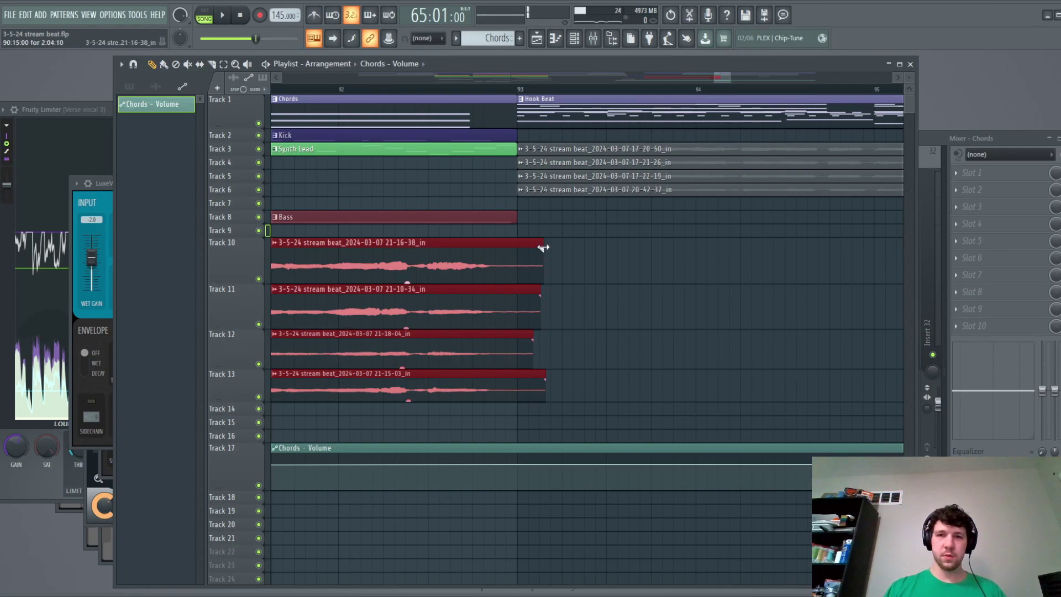
left_click(560, 265)
key("space")
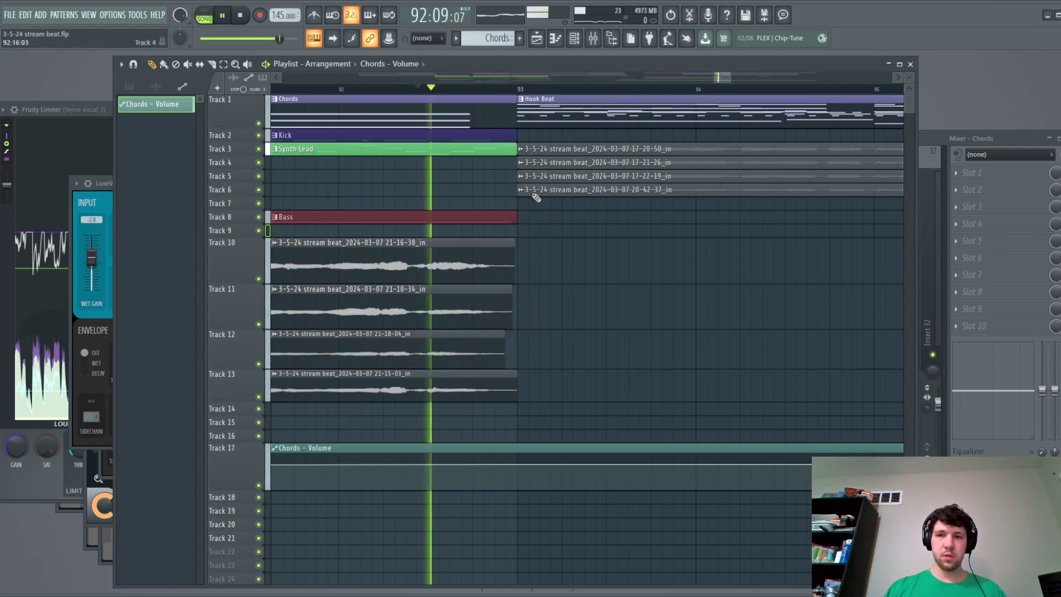
key("space")
Select all final hook clips from bar 93 onward and shift them one beat later to leave a gap after the bridge.
scroll(619, 287, "down", 6)
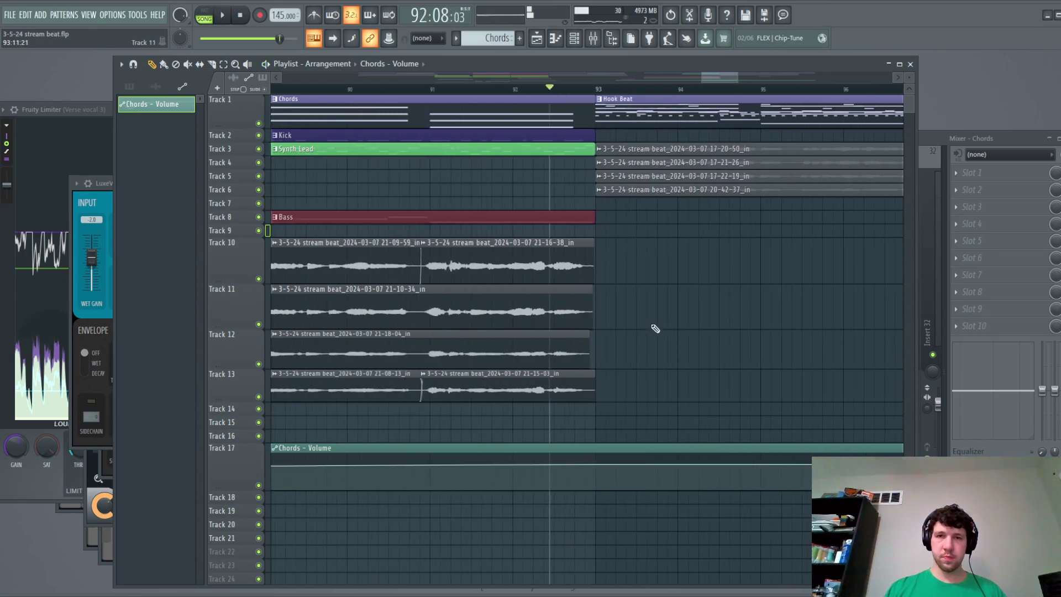
left_click_drag(618, 75, 681, 84)
scroll(514, 208, "up", 4)
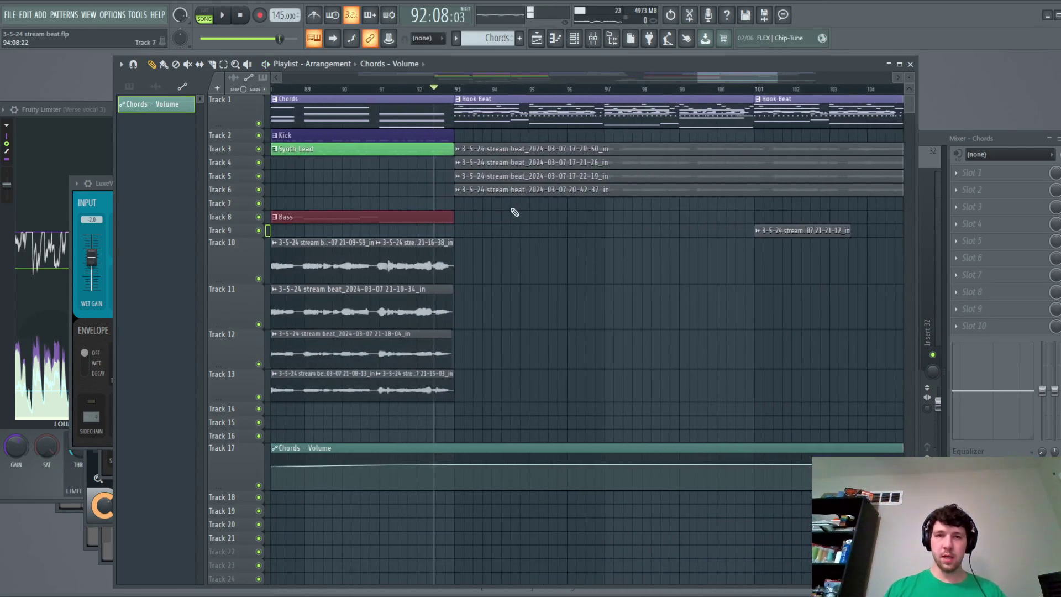
scroll(457, 203, "up", 1)
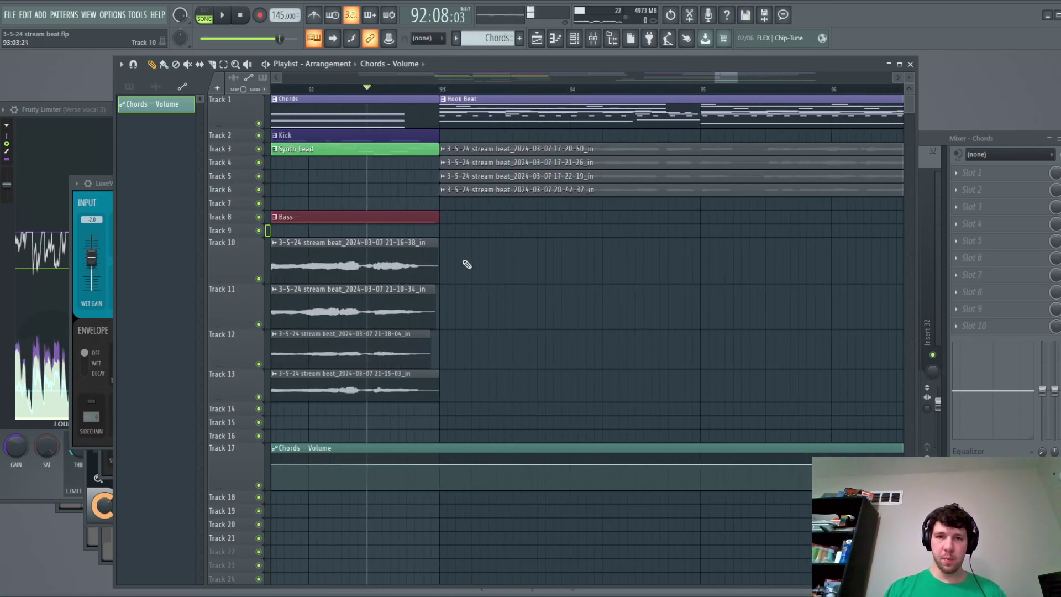
scroll(600, 262, "down", 5)
left_click_drag(579, 251, 799, 113)
scroll(546, 118, "up", 5)
left_click_drag(546, 117, 533, 118)
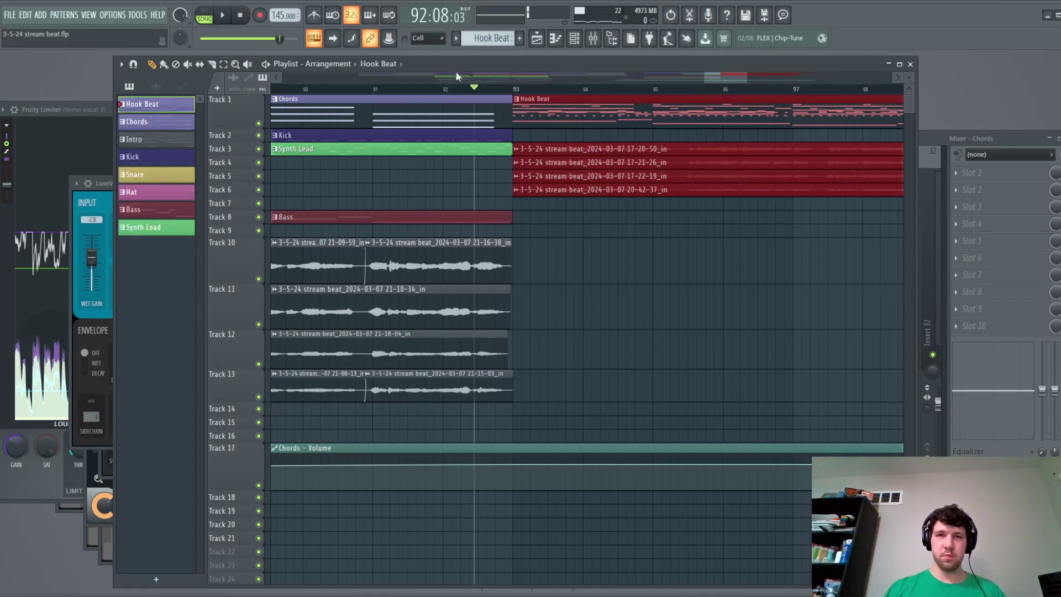
scroll(552, 113, "down", 5)
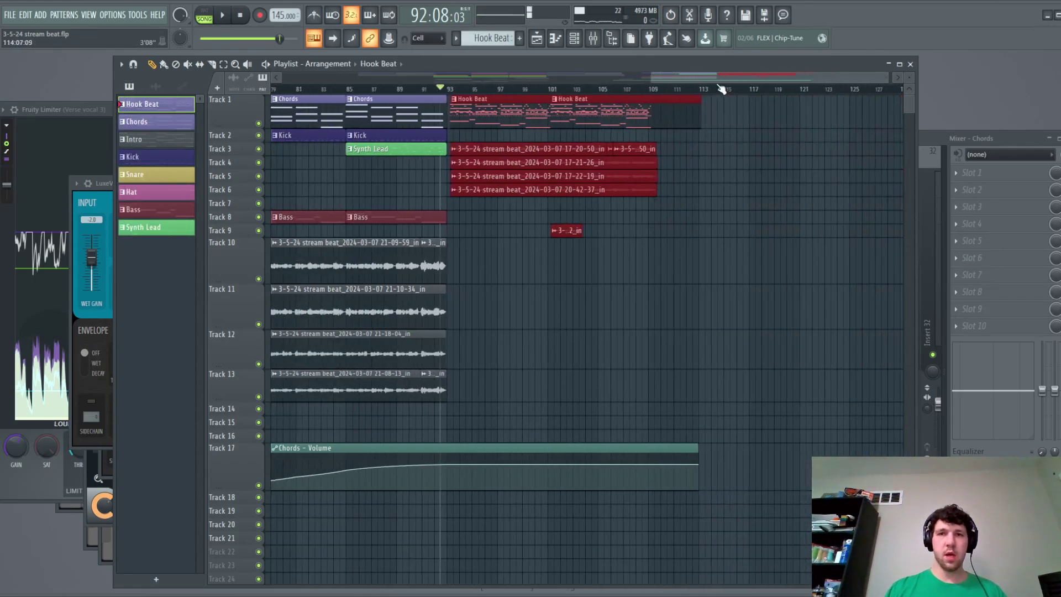
Pick up the Kick pattern, enlarge track 7, and place a Kick clip there at bar 93.
left_click(420, 137)
scroll(592, 227, "up", 6)
left_click_drag(241, 209, 241, 303)
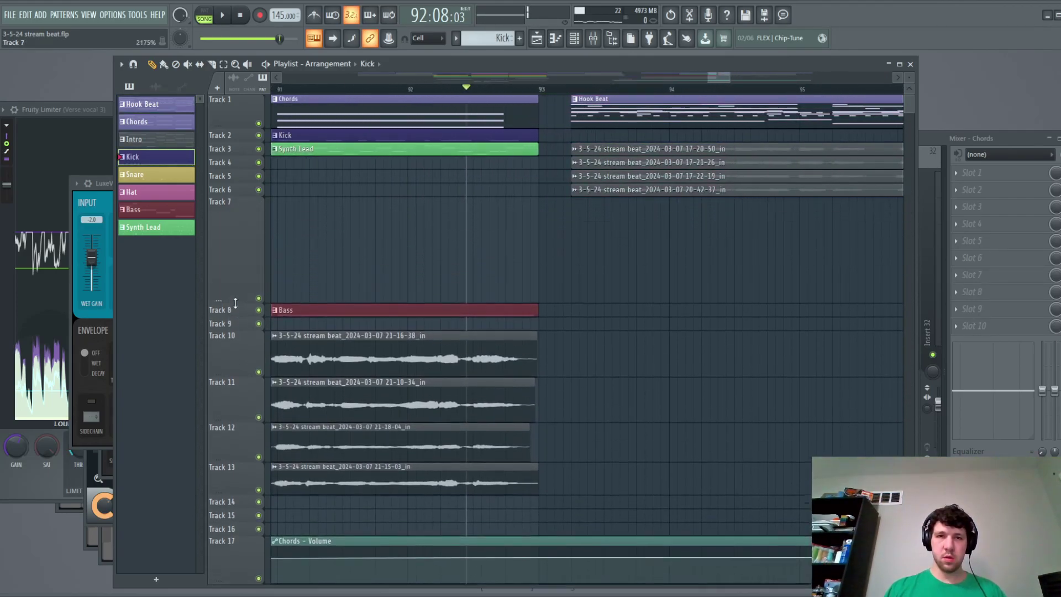
left_click(550, 224)
scroll(591, 273, "down", 2, "ctrl")
scroll(591, 272, "down", 2)
key("space")
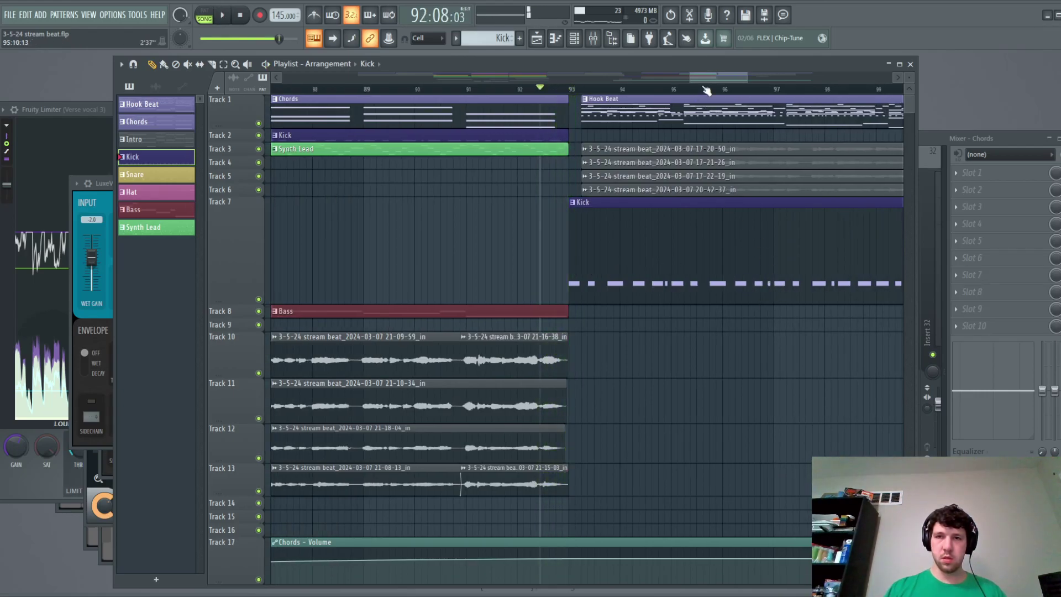
Shorten the track 7 Kick clip to one beat so it fills the gap up to the final hook.
left_click_drag(700, 77, 714, 76)
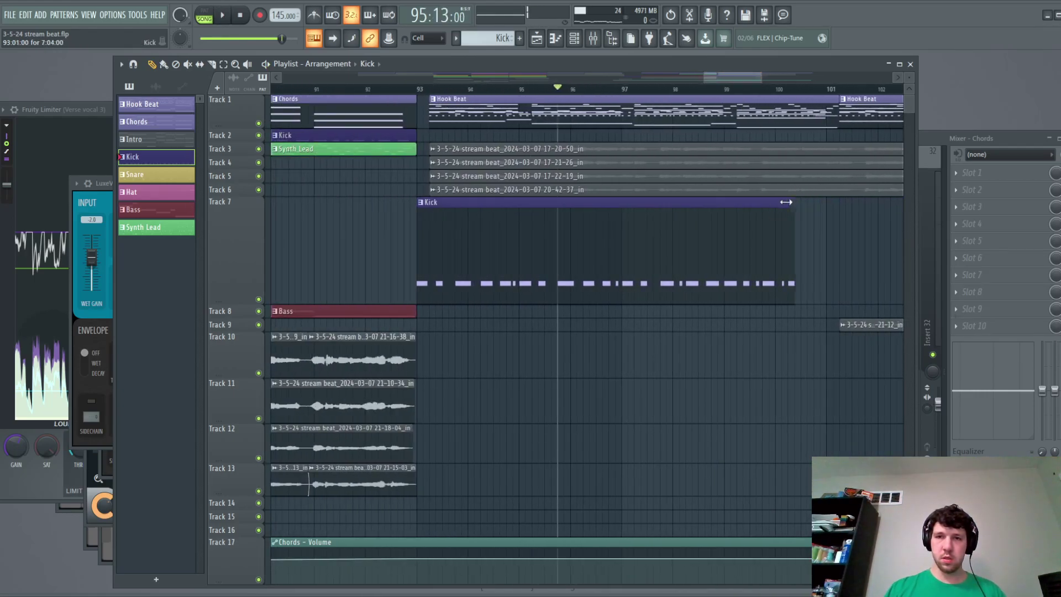
left_click_drag(802, 202, 447, 230)
scroll(411, 239, "up", 3)
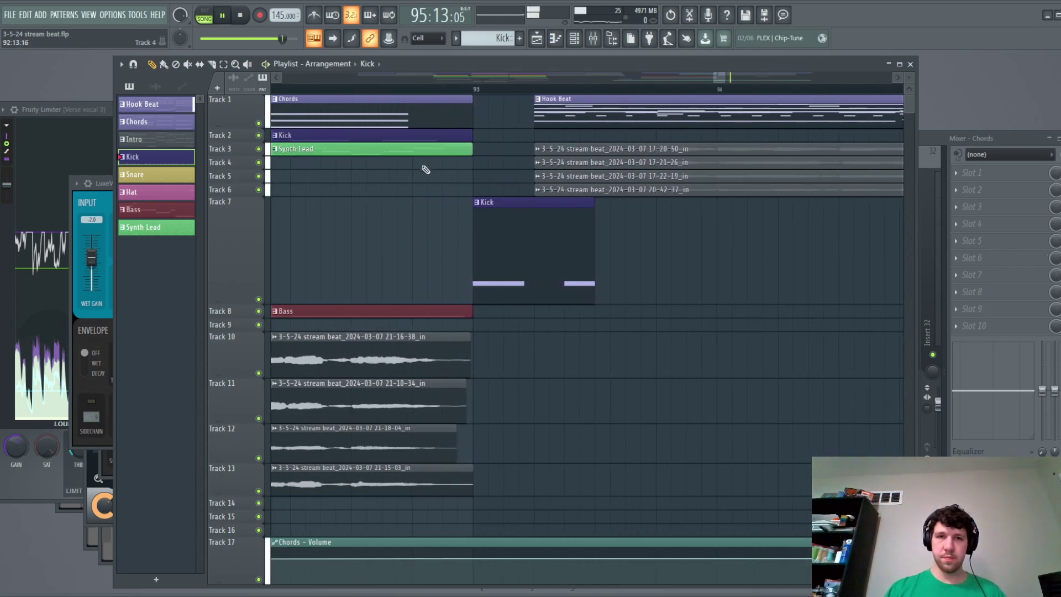
scroll(447, 186, "up", 1)
key("space")
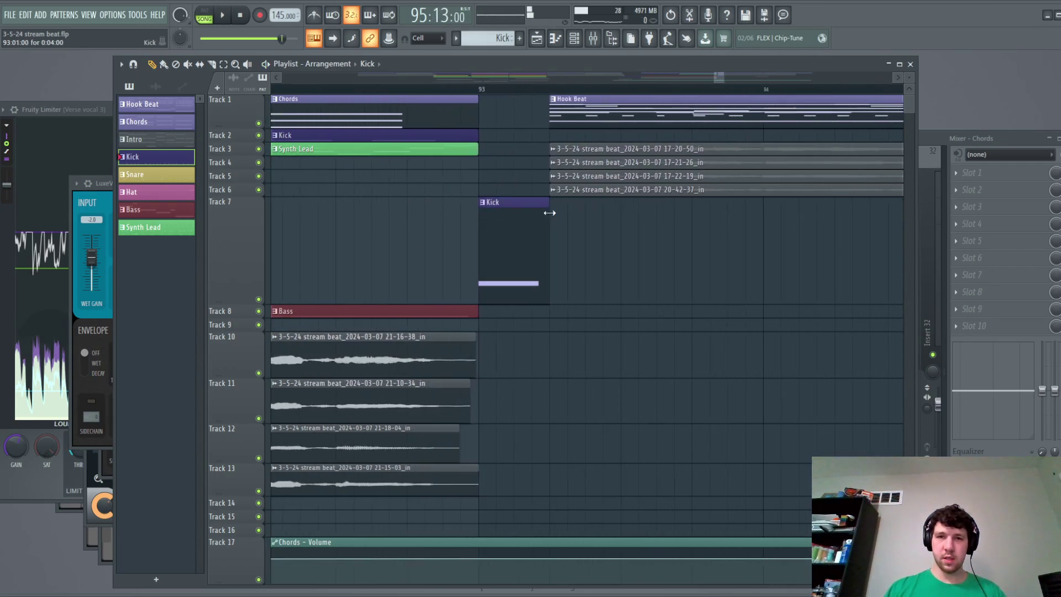
Cut the Kick clip to one step, line up four consecutive copies before bar 93, and shift them two steps later after auditioning.
key("space")
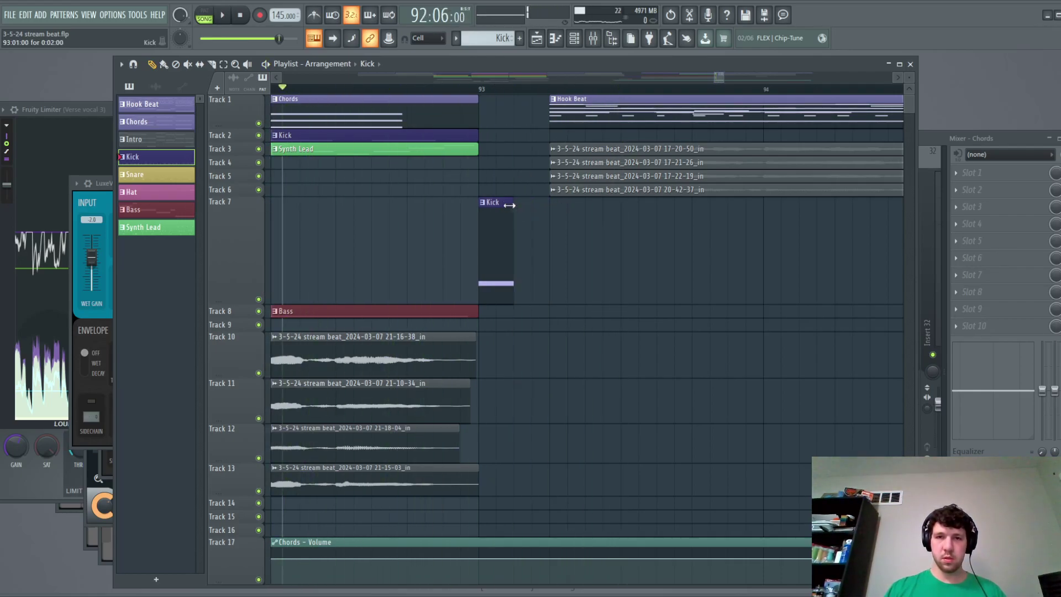
left_click_drag(484, 203, 434, 206)
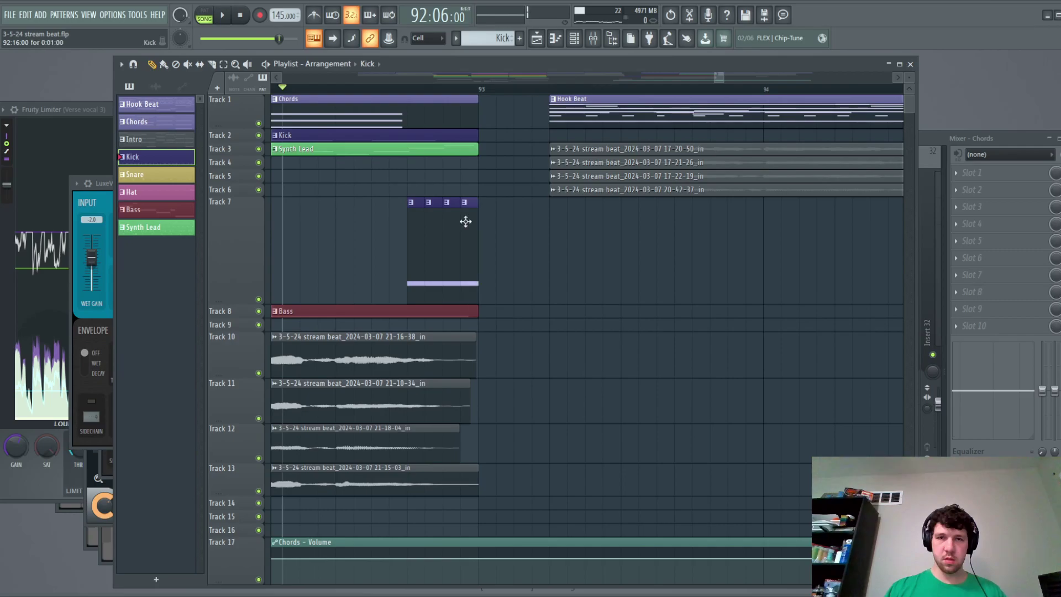
key("space")
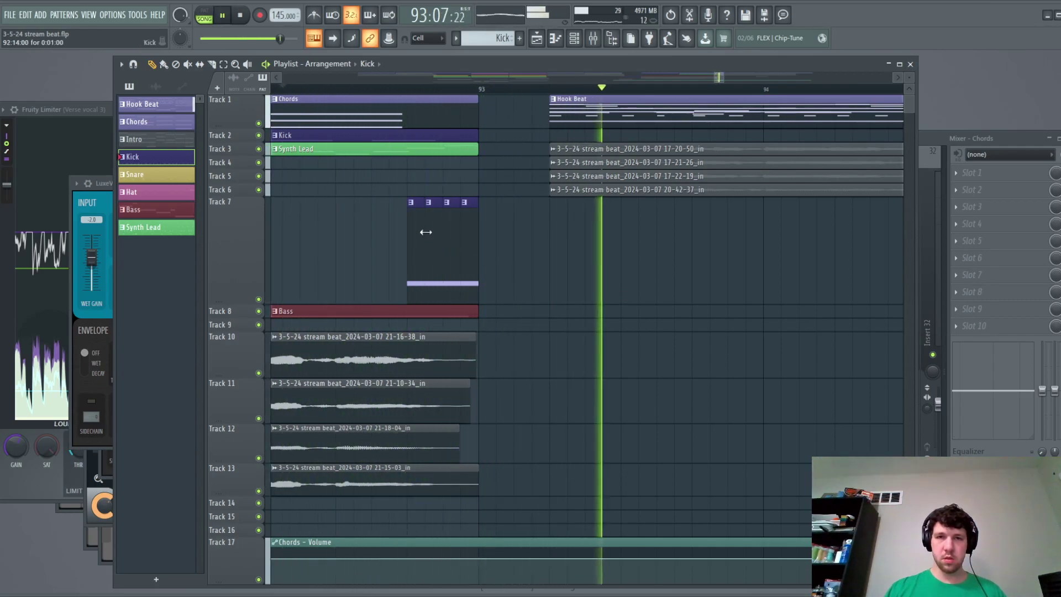
mouse_move(435, 221)
left_mouse_down()
mouse_move(466, 228)
mouse_move(451, 223)
left_mouse_up()
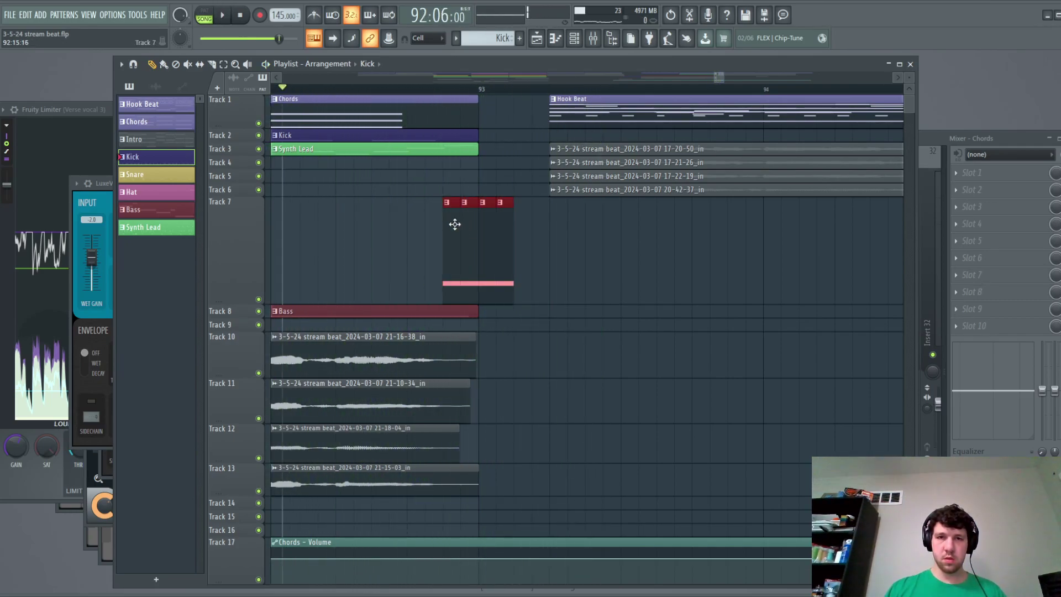
Audition the kick fill, then spread the four track 7 Kick clips so one starts on every second step.
key("space")
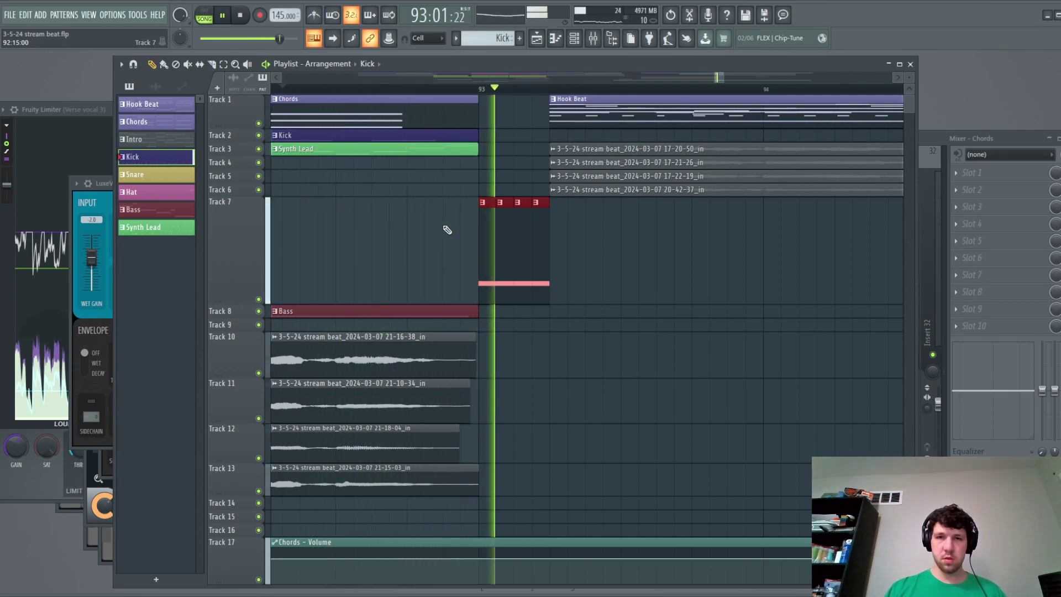
key("space")
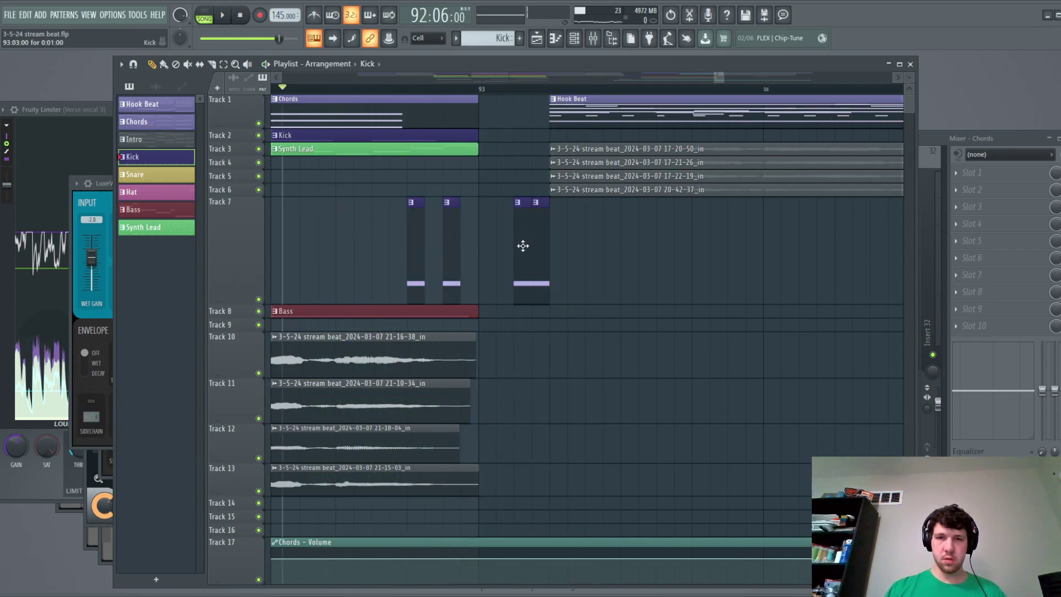
key("space")
left_click_drag(540, 266, 523, 265)
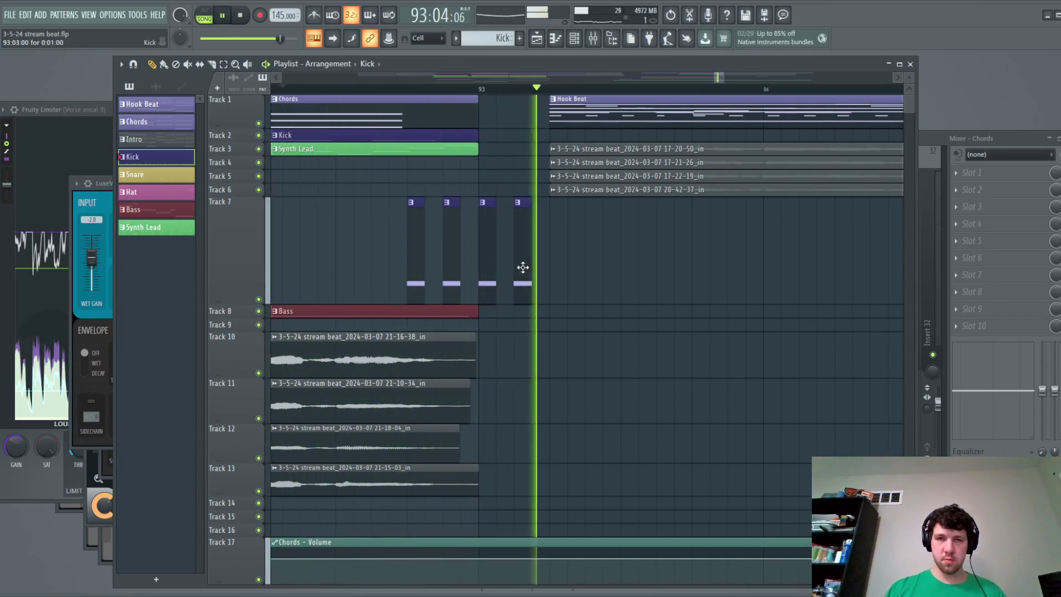
key("space")
Shift the four spaced Kick clips one beat later so they start at bar 93, and audition the fill.
key("space")
scroll(389, 232, "down", 3)
key("space")
left_click_drag(371, 258, 465, 251)
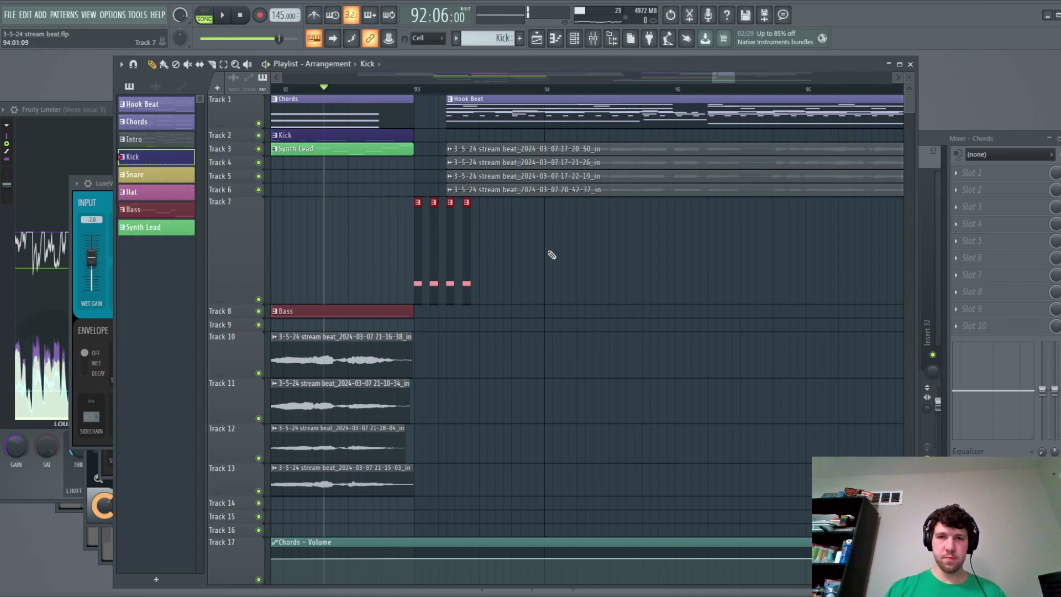
key("space")
key("space")
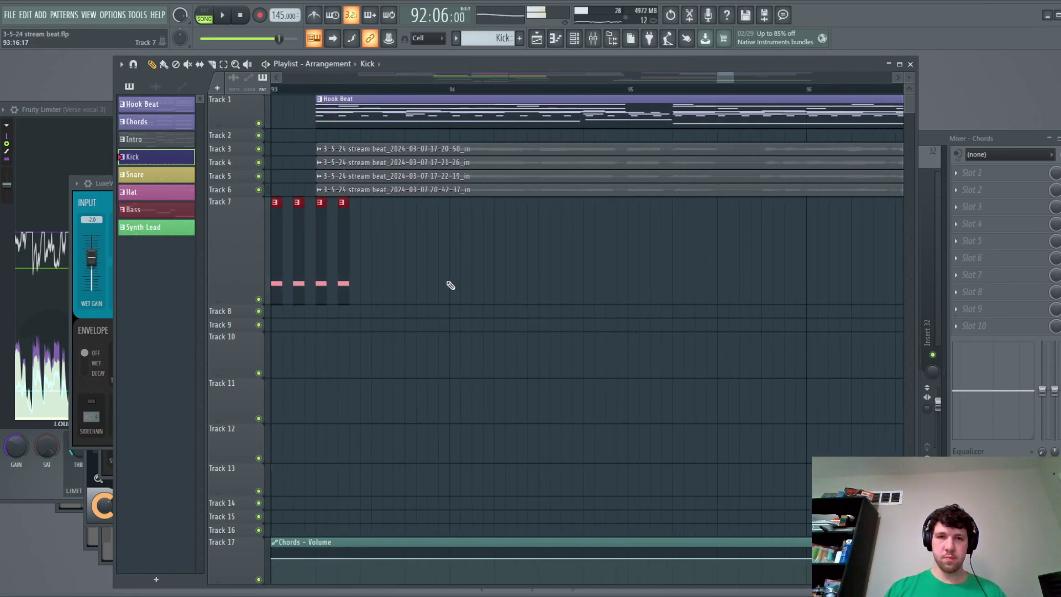
Select all final hook clips and shift them one more beat later, to the middle of bar 93, and audition the gap.
scroll(447, 282, "down", 3)
left_click_drag(475, 239, 732, 114)
scroll(723, 267, "down", 4)
scroll(729, 272, "up", 3)
left_click_drag(900, 374, 686, 115)
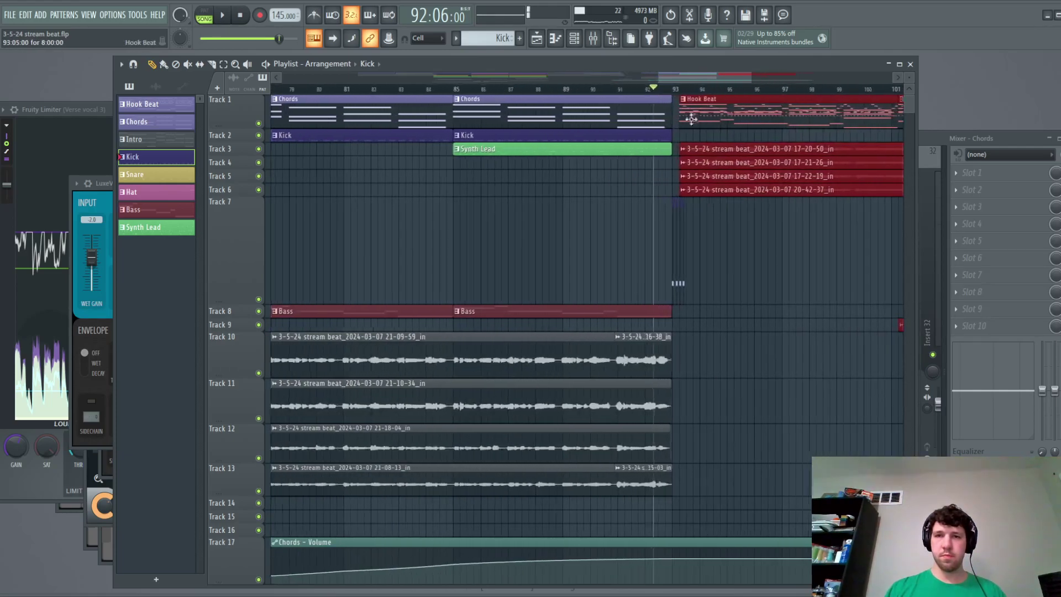
scroll(686, 114, "up", 3)
left_click_drag(574, 119, 620, 119)
key("space")
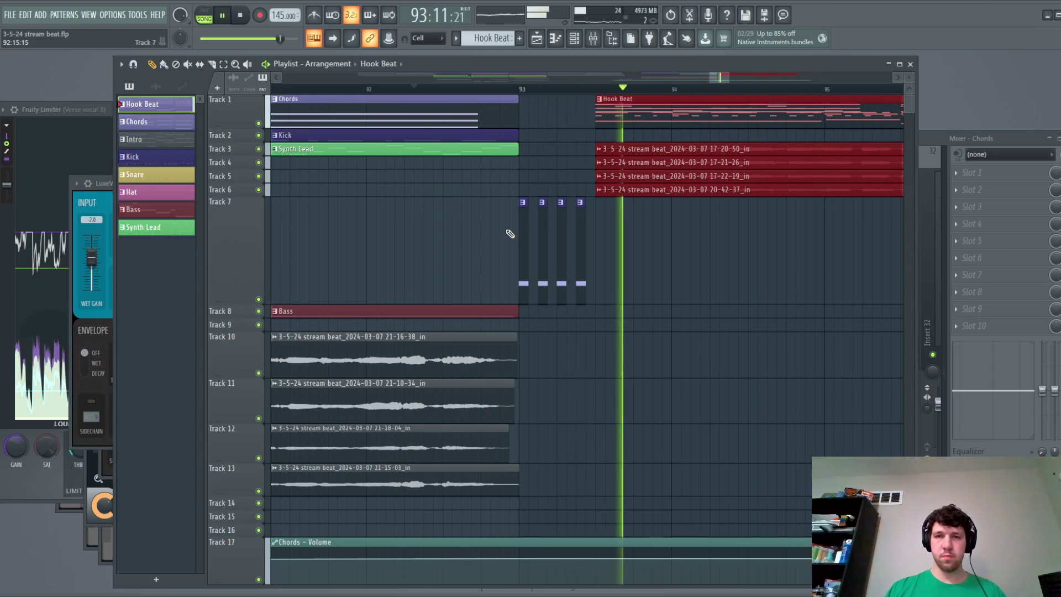
Finish auditioning the fill and delete the four Kick clips from track 7.
scroll(720, 282, "down", 3)
scroll(746, 290, "up", 2)
key("space")
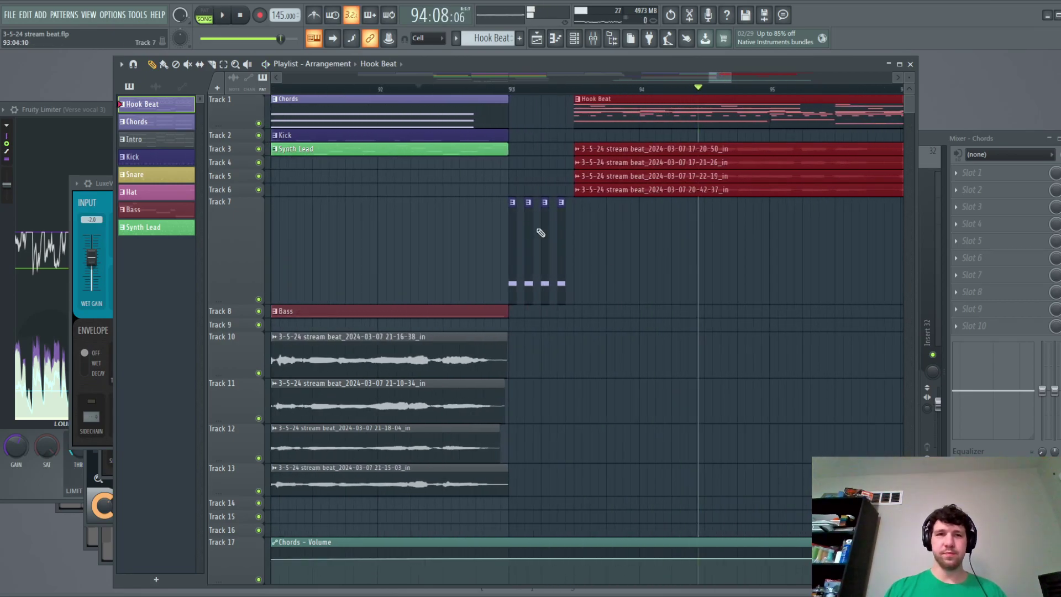
left_click(585, 256)
Select all final hook clips, move them back to start at bar 93, and audition the transition out of the bridge.
scroll(678, 289, "down", 8)
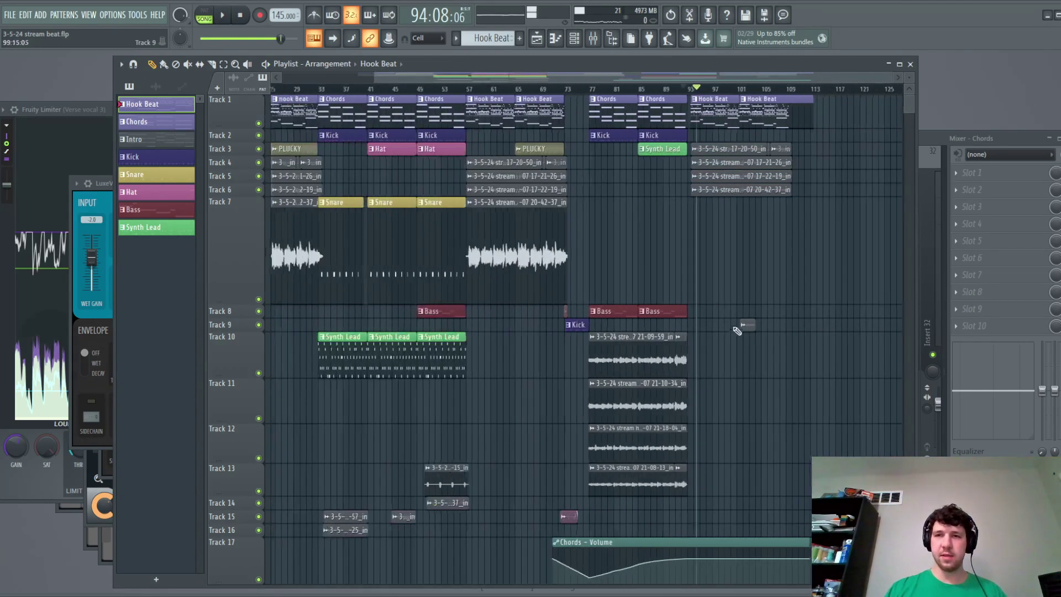
left_click_drag(824, 365, 695, 99)
scroll(697, 143, "up", 4)
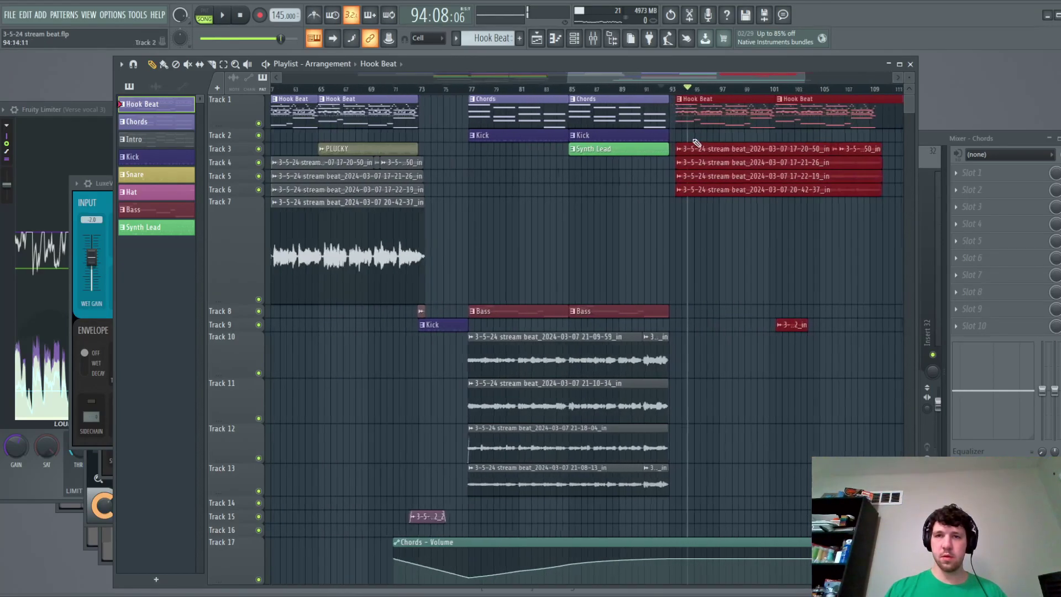
scroll(697, 143, "up", 6)
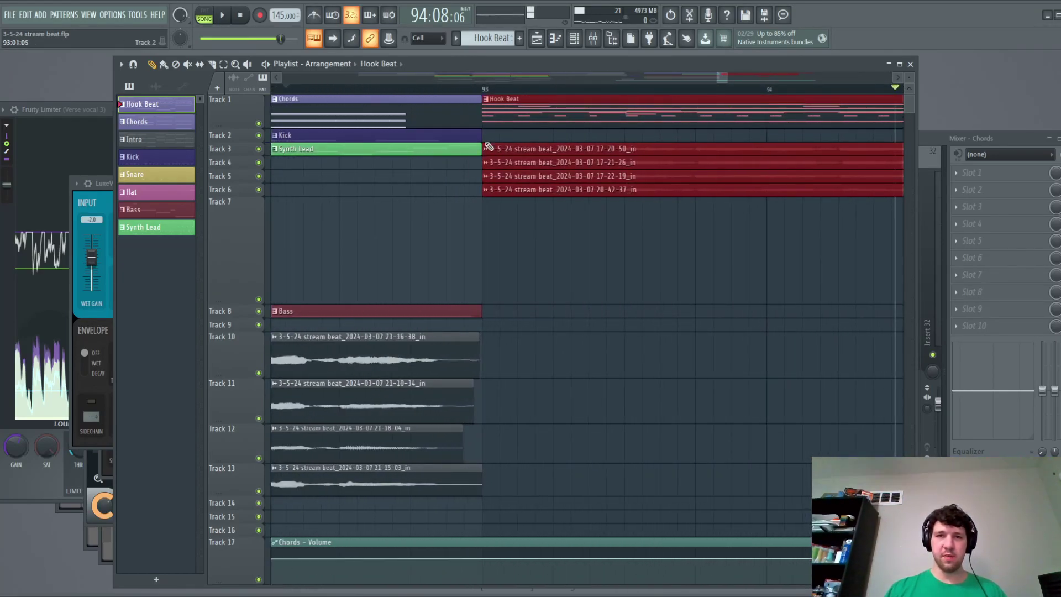
scroll(440, 209, "down", 4)
left_click(353, 89)
key("space")
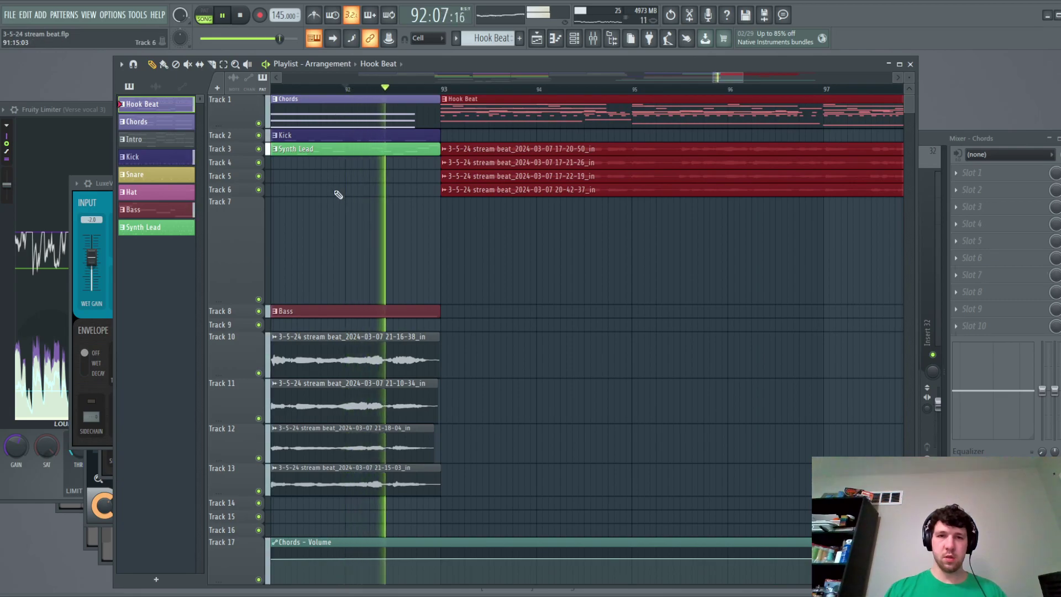
scroll(338, 236, "down", 4)
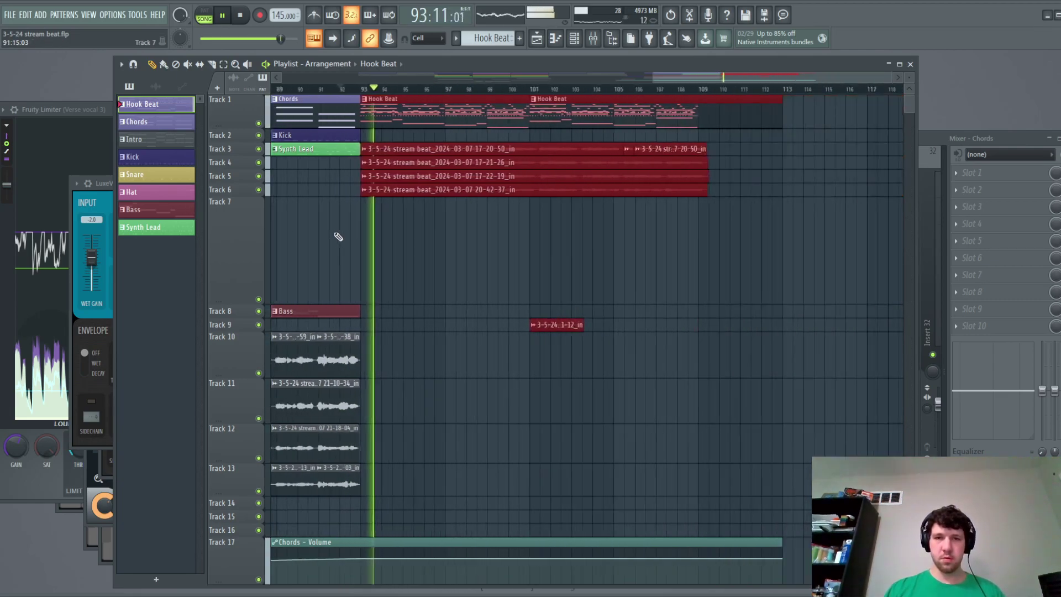
key("space")
Enlarge tracks 8, 3 and 2 so the Bass, Synth Lead and Kick notes can be seen.
scroll(636, 222, "up", 1)
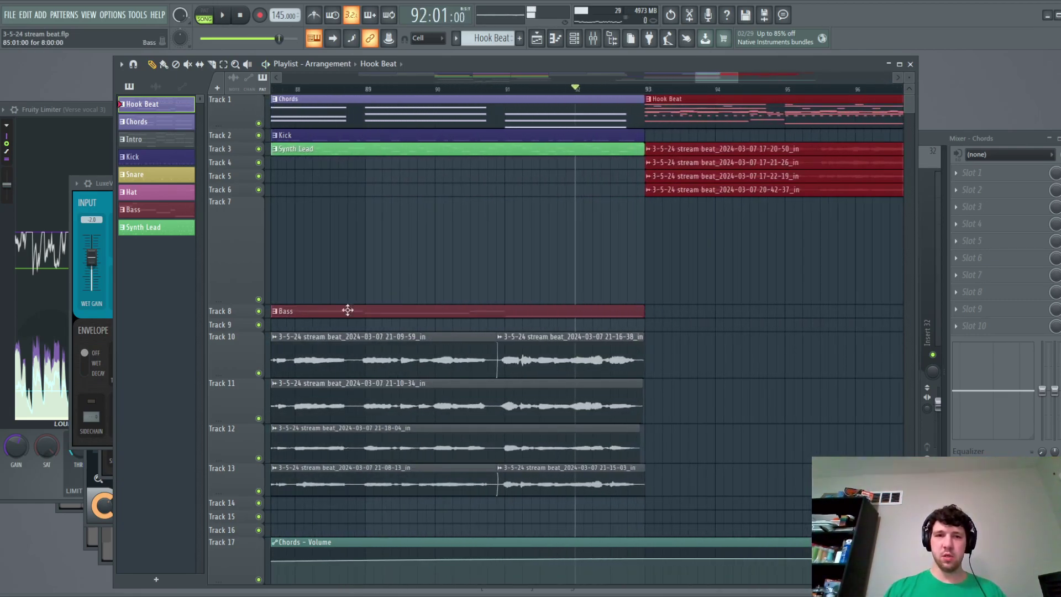
left_click_drag(244, 323, 244, 404)
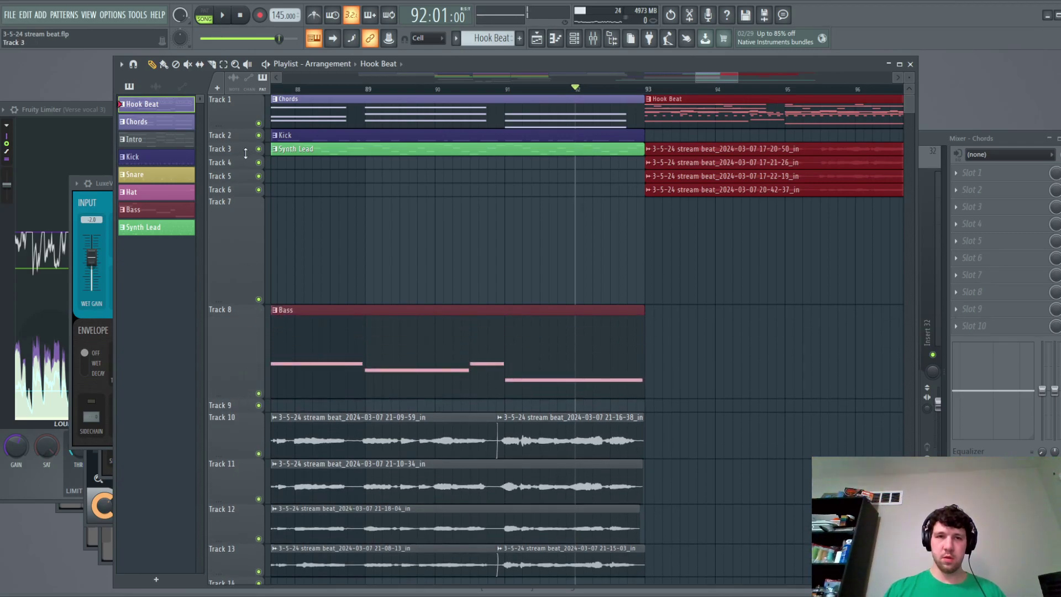
left_click_drag(245, 155, 249, 261)
left_click_drag(247, 141, 236, 242)
Try shortening the bridge's last Kick and Synth Lead clips to 7:10:00 and audition the drop-out before the hook.
left_click_drag(640, 138, 613, 141)
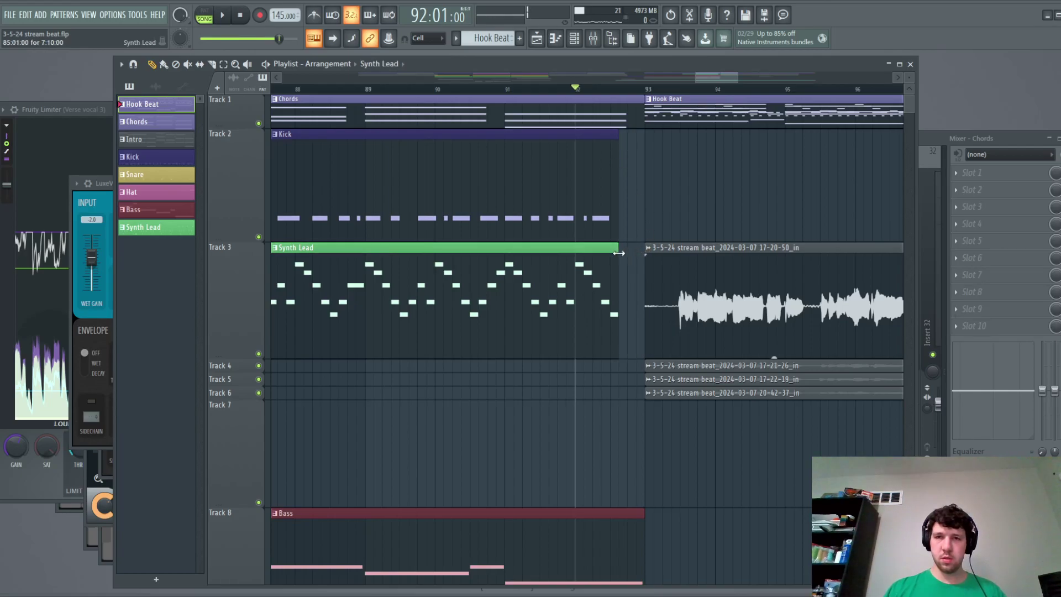
key("space")
scroll(633, 221, "down", 4)
key("space")
scroll(641, 238, "up", 4)
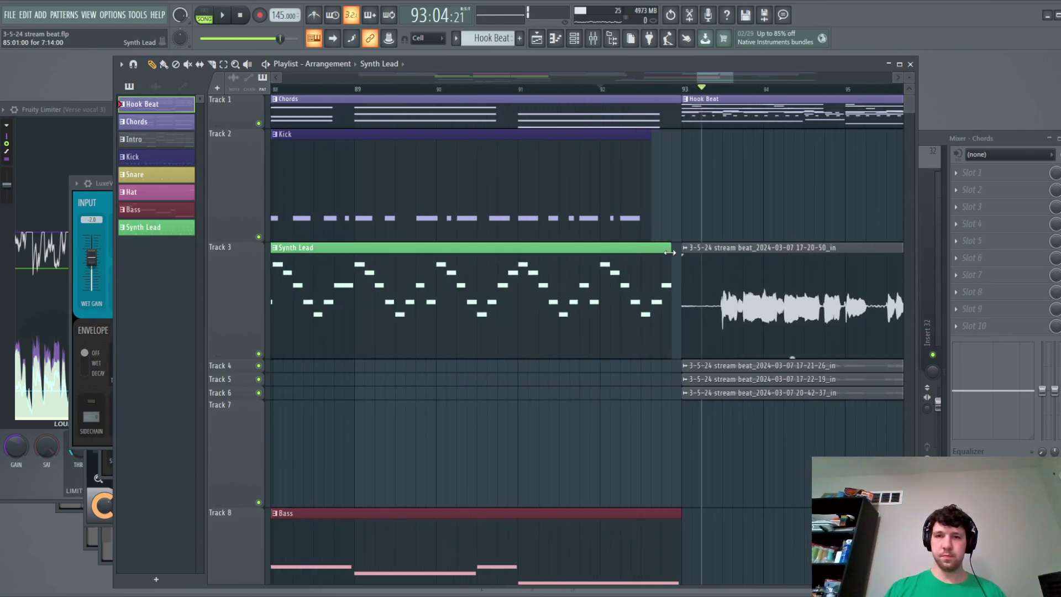
Shorten the last bridge Kick clip to 7:02:00 with the Synth Lead running to bar 93, and audition into the hook.
left_click_drag(649, 138, 611, 140)
key("space")
key("space")
scroll(621, 233, "down", 4)
scroll(663, 339, "down", 4)
scroll(667, 343, "down", 1)
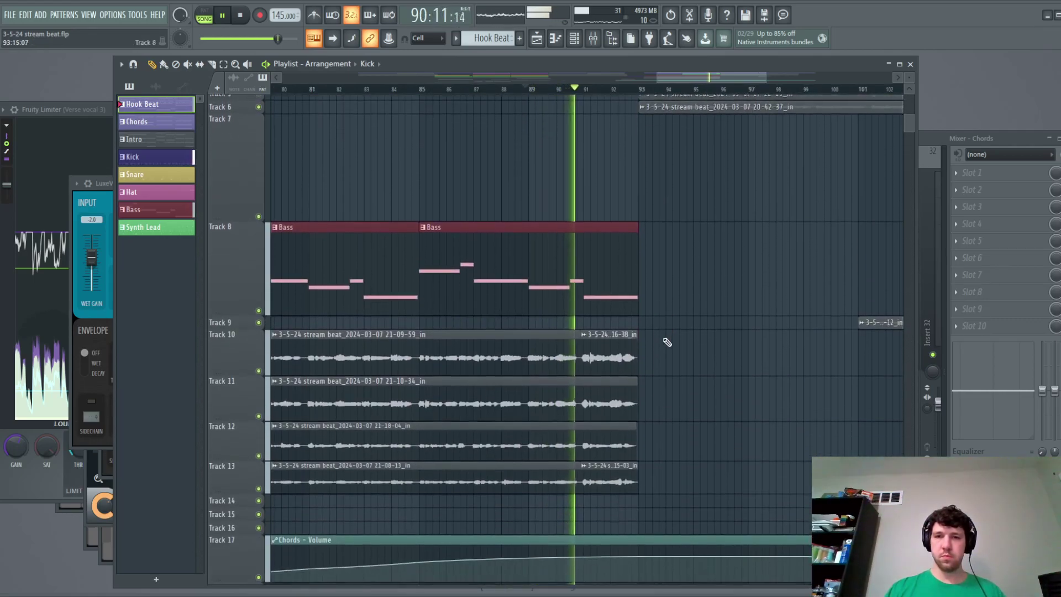
scroll(661, 342, "up", 3)
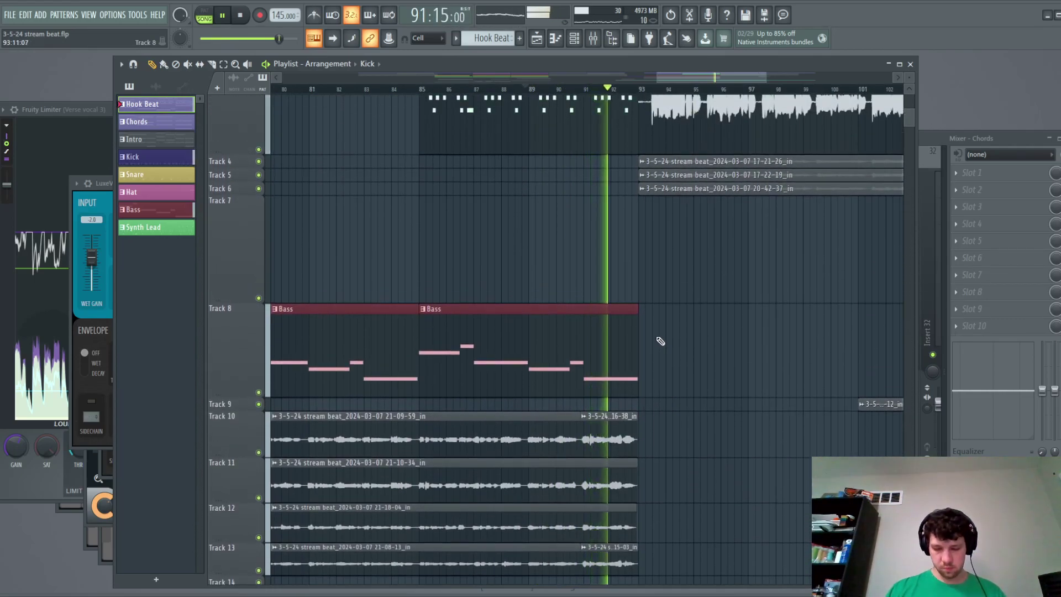
scroll(660, 332, "up", 5)
scroll(662, 326, "up", 2)
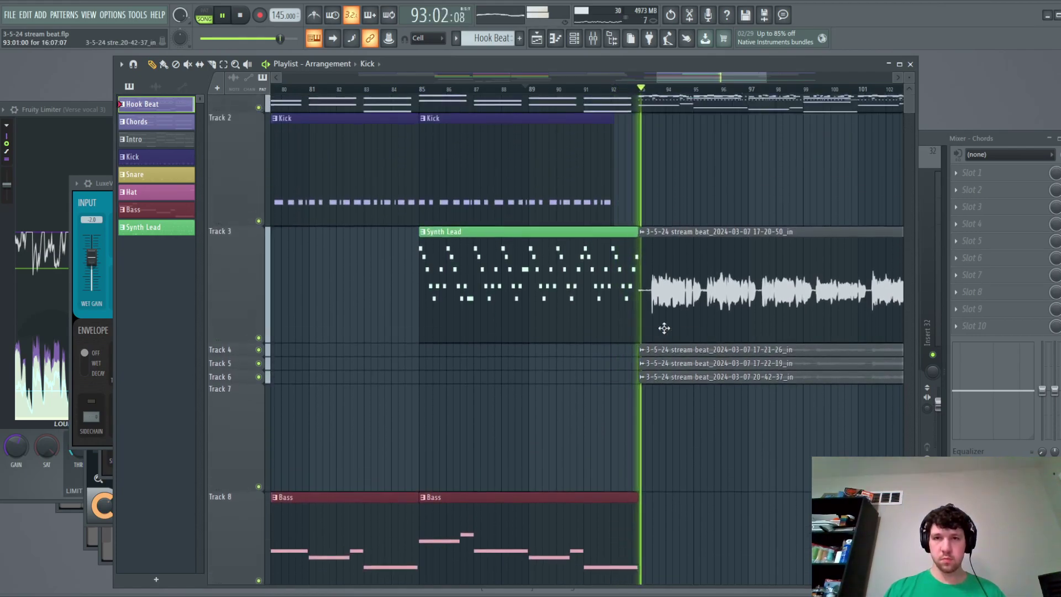
scroll(657, 298, "up", 1)
Try shortening the last bridge Chords clip to end at bar 91, and audition it from bar 88.
key("space")
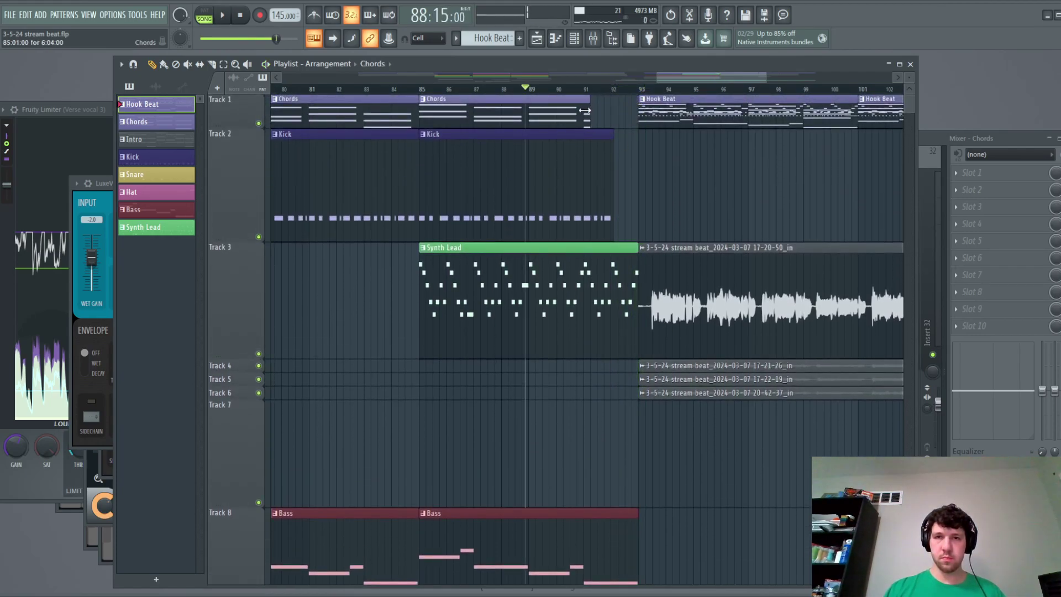
key("space")
scroll(634, 199, "up", 3)
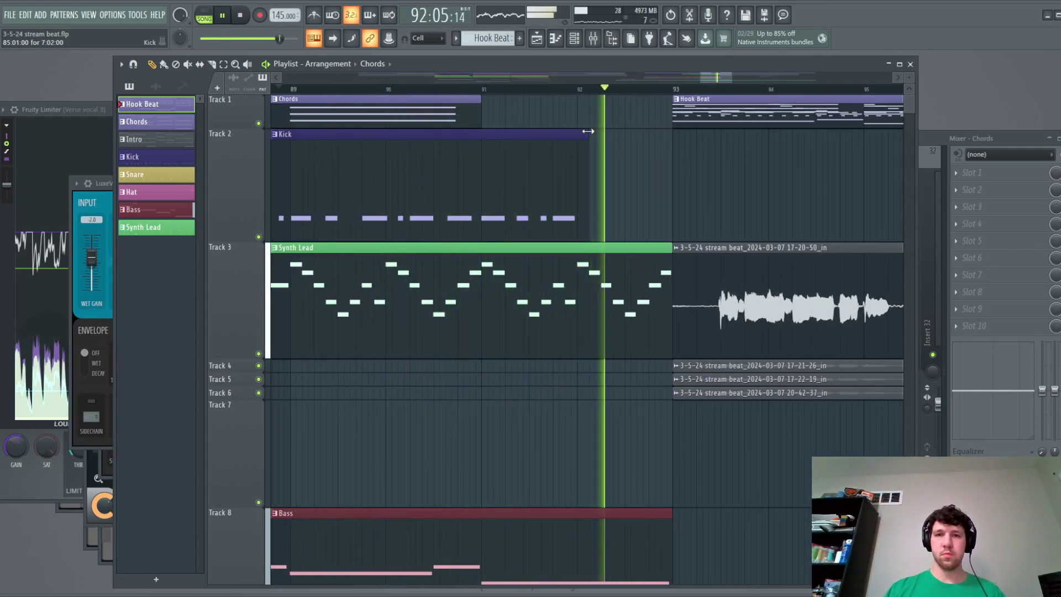
Stop playback and extend the last bridge Kick and Chords clips back up to bar 93.
key("space")
left_click_drag(588, 131, 666, 135)
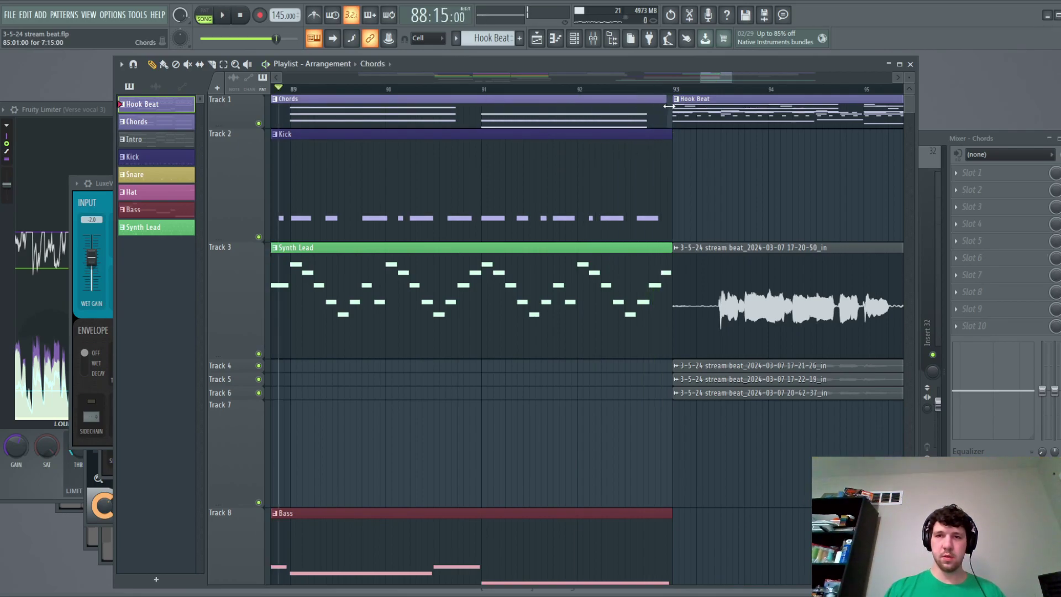
Review the whole arrangement across all tracks, comparing the clip layout of the hooks, verse and bridge.
scroll(712, 196, "down", 10)
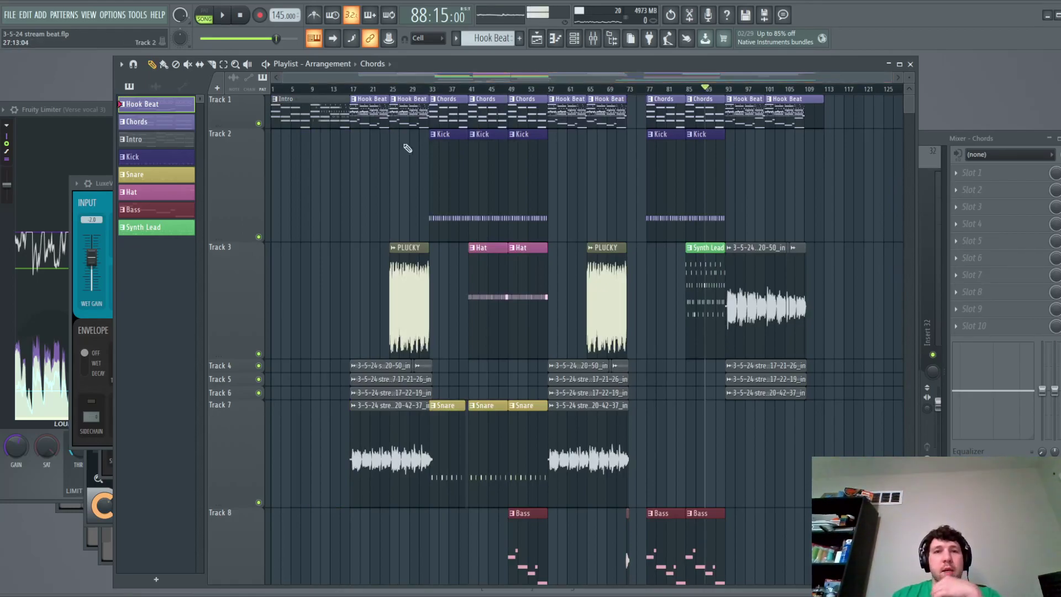
scroll(405, 140, "down", 5)
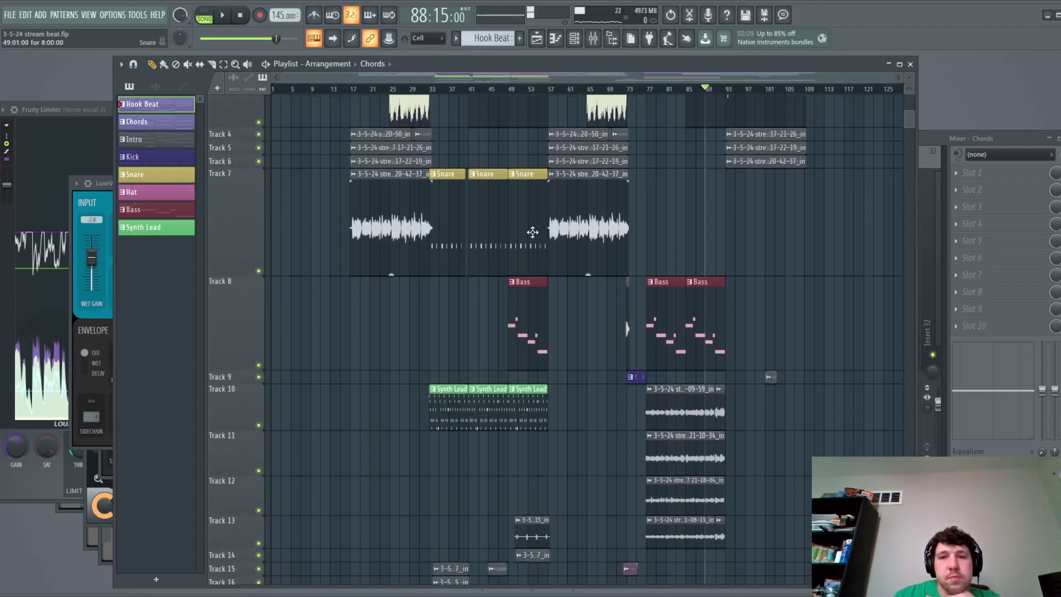
scroll(533, 232, "down", 5)
scroll(564, 246, "up", 5)
scroll(609, 224, "up", 5)
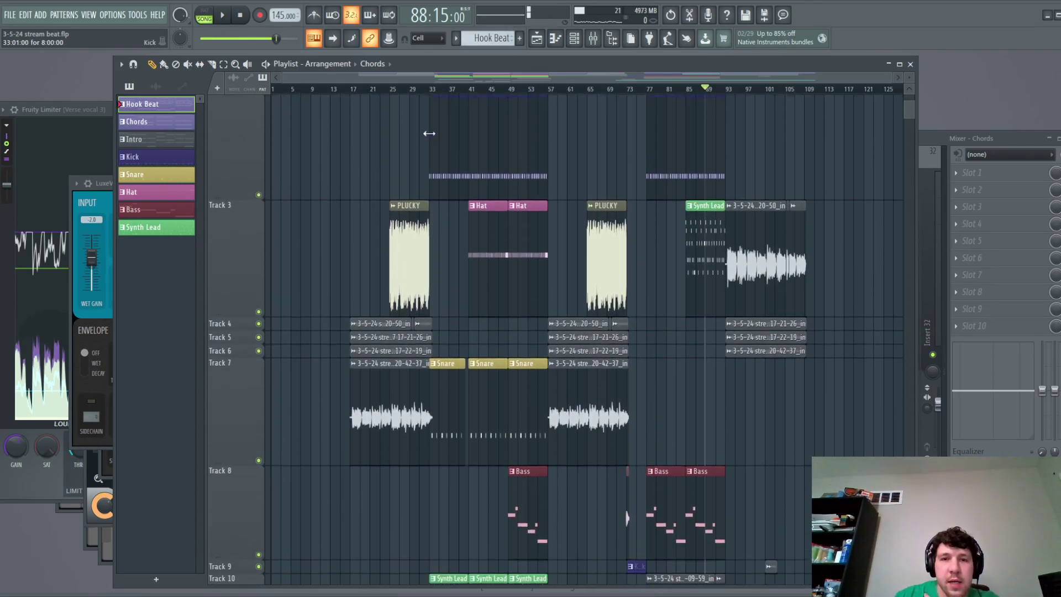
scroll(430, 133, "down", 6)
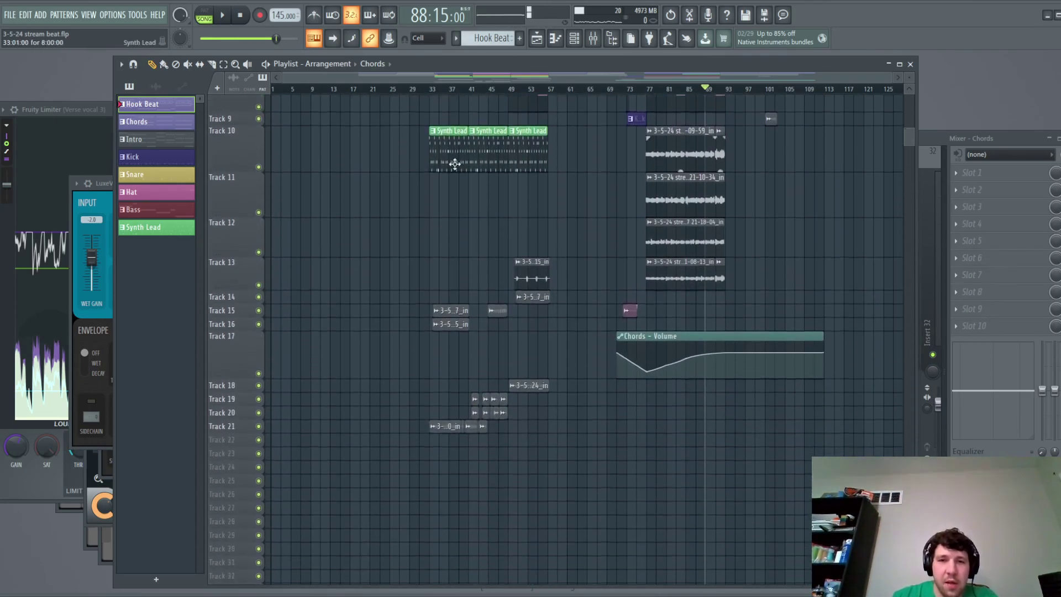
scroll(685, 216, "up", 6)
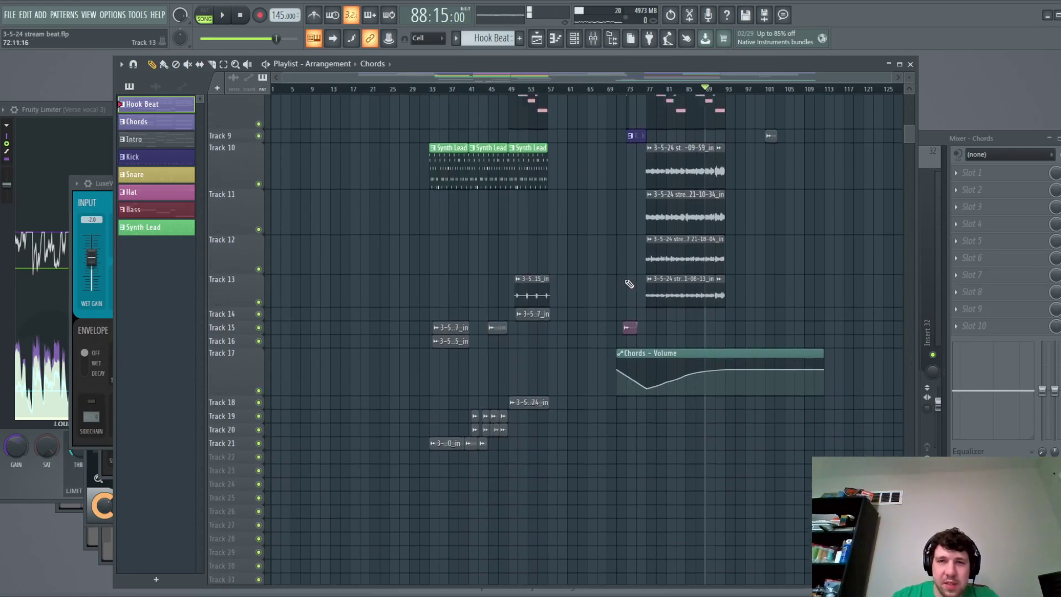
scroll(727, 288, "up", 3)
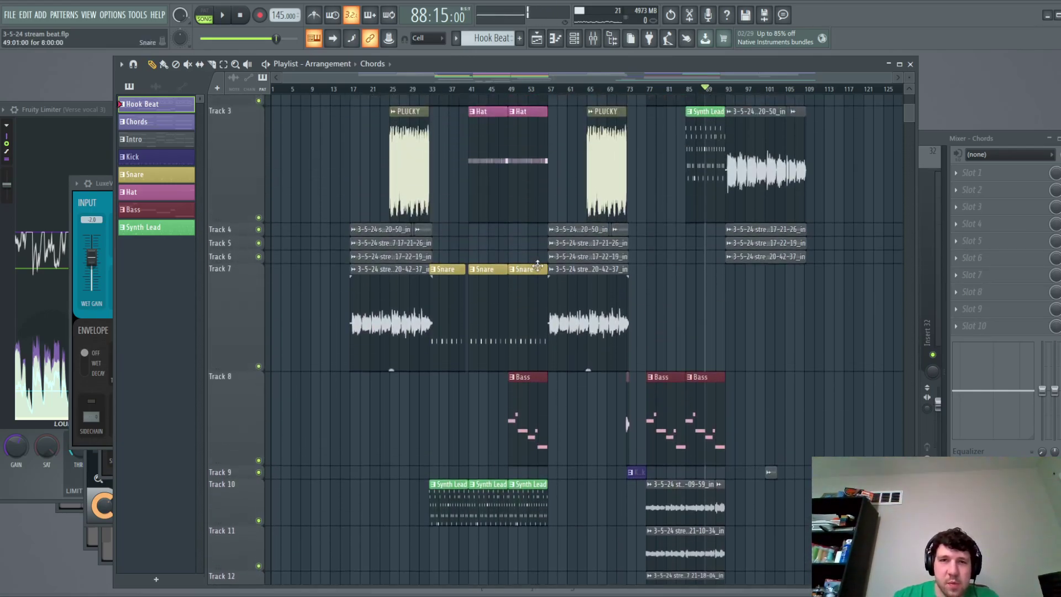